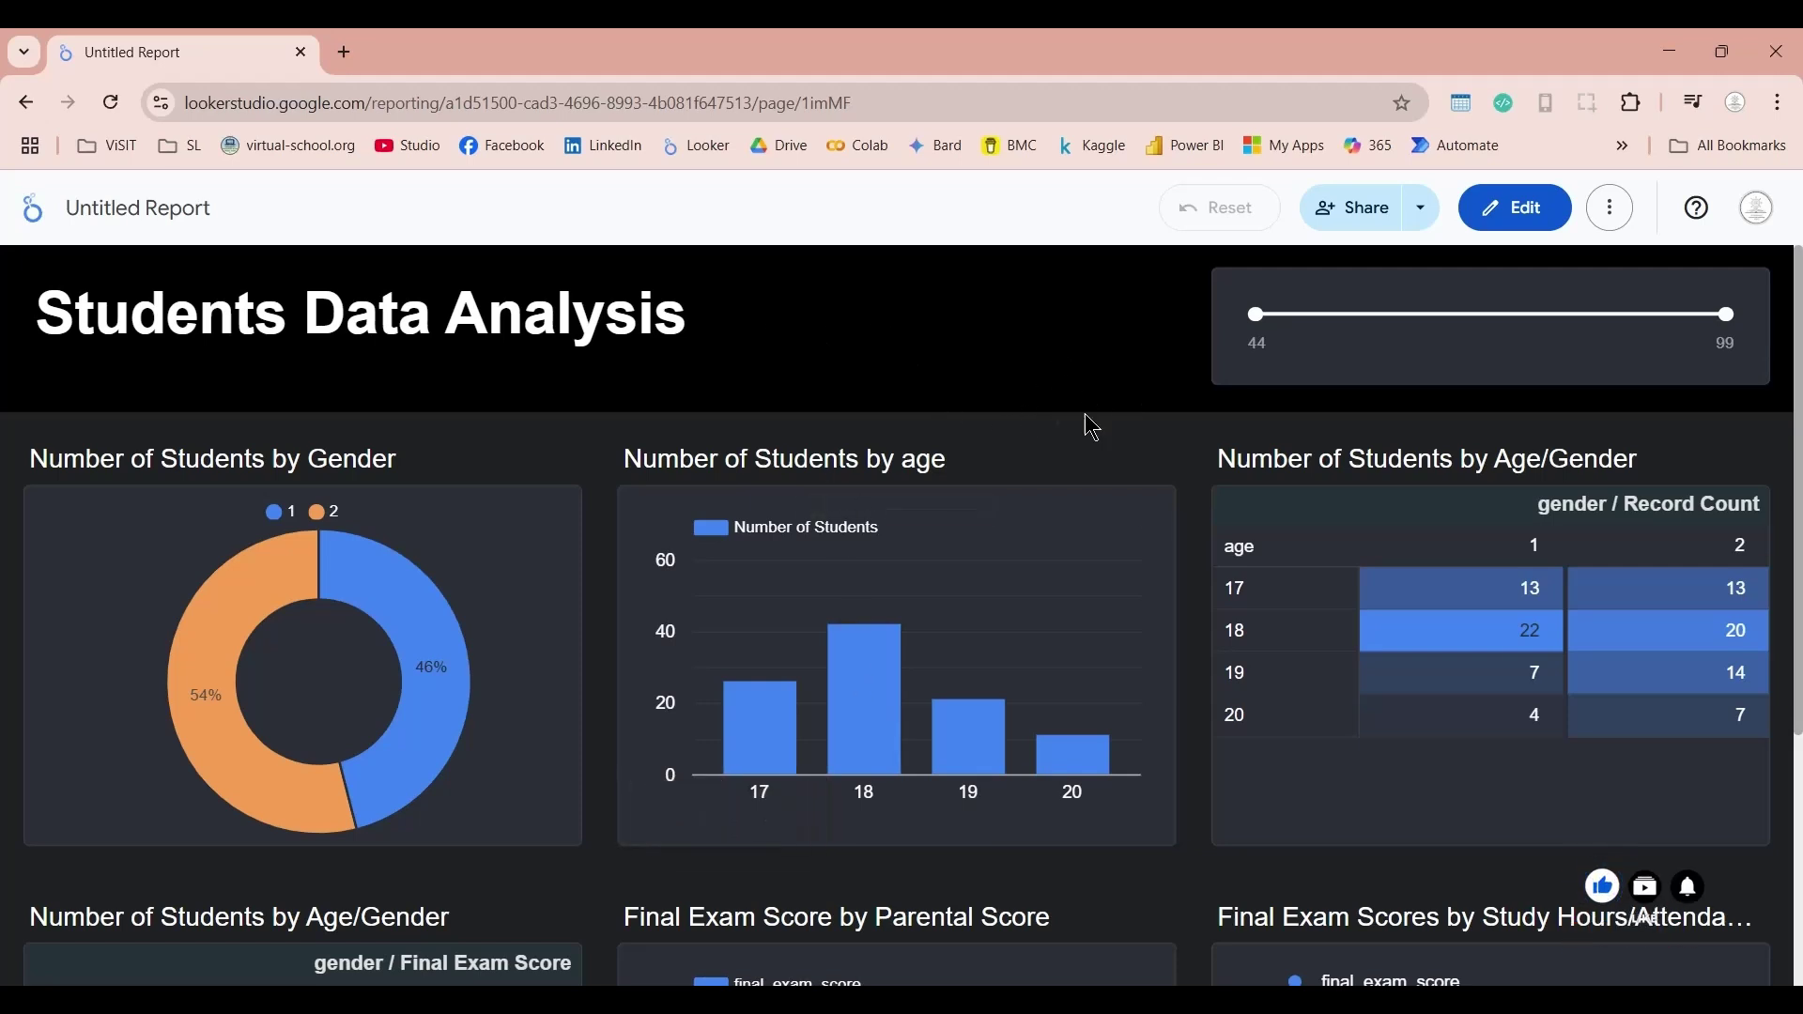
Step: Examine how the report layout adapts to a narrower page by inspecting it and resizing the developer tools pane before closing them
{"action": "right_click", "coordinate": [1095, 362]}
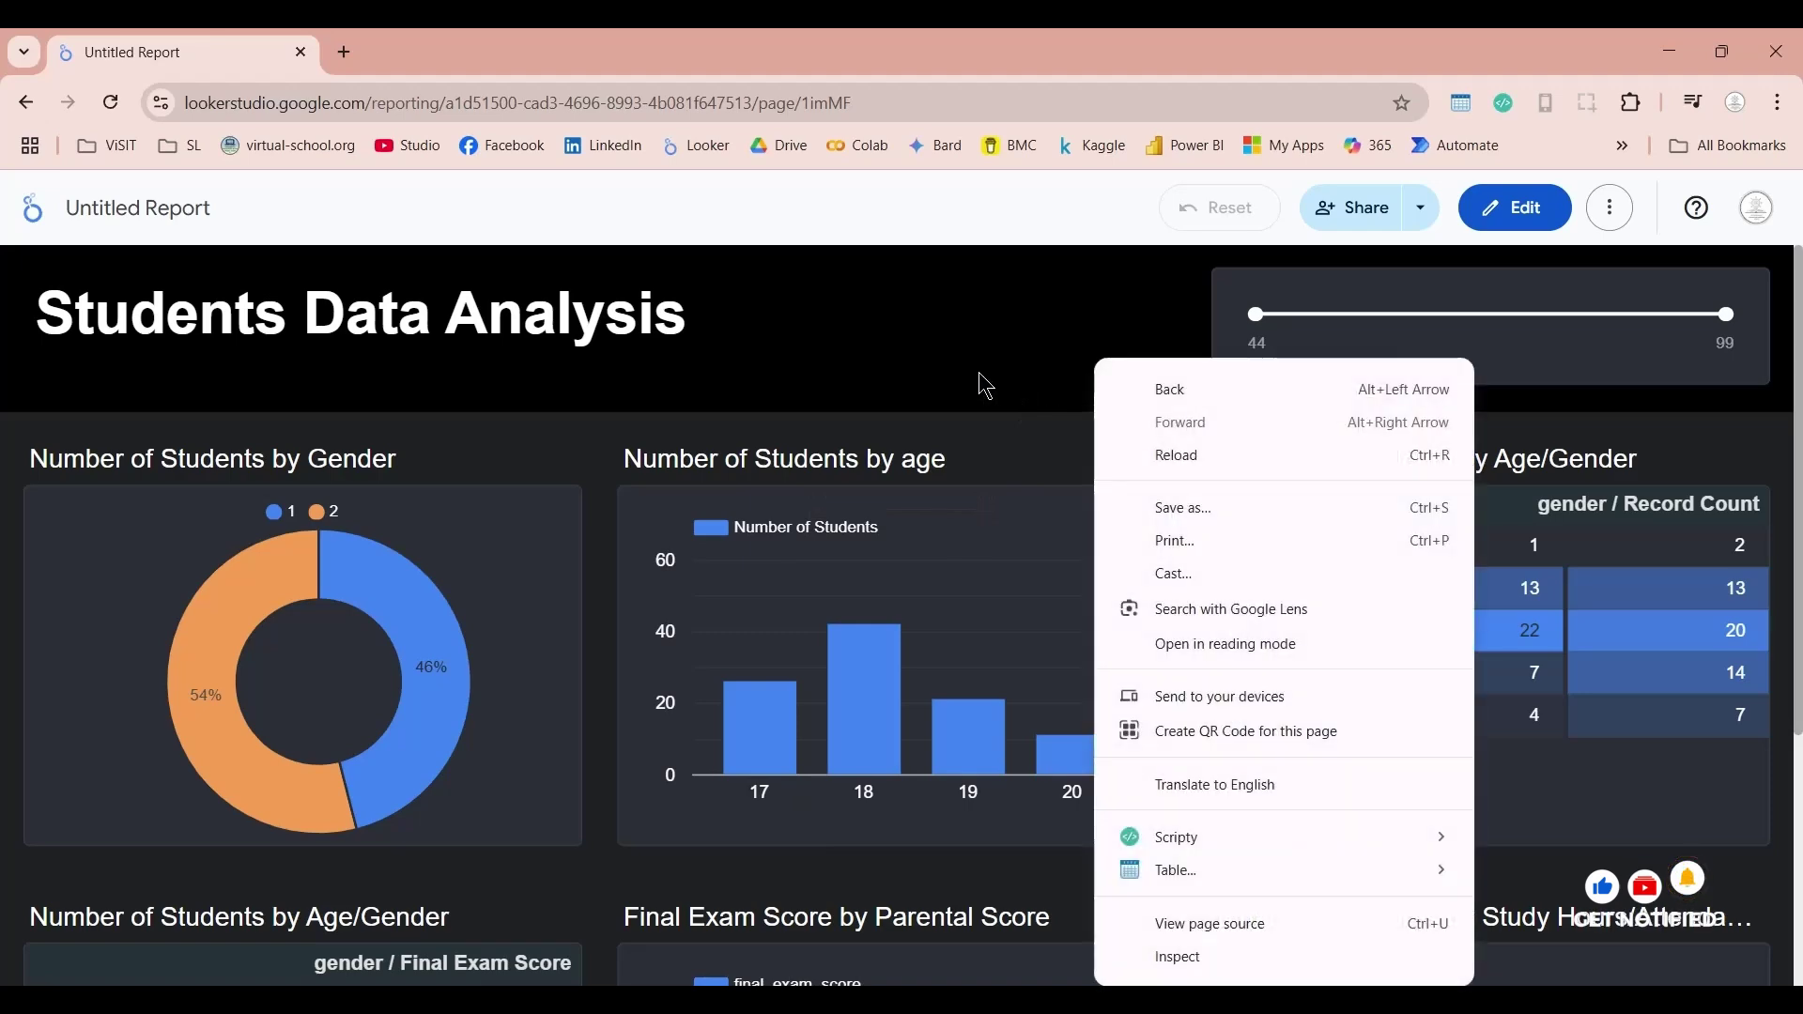
{"action": "left_click", "coordinate": [1175, 956]}
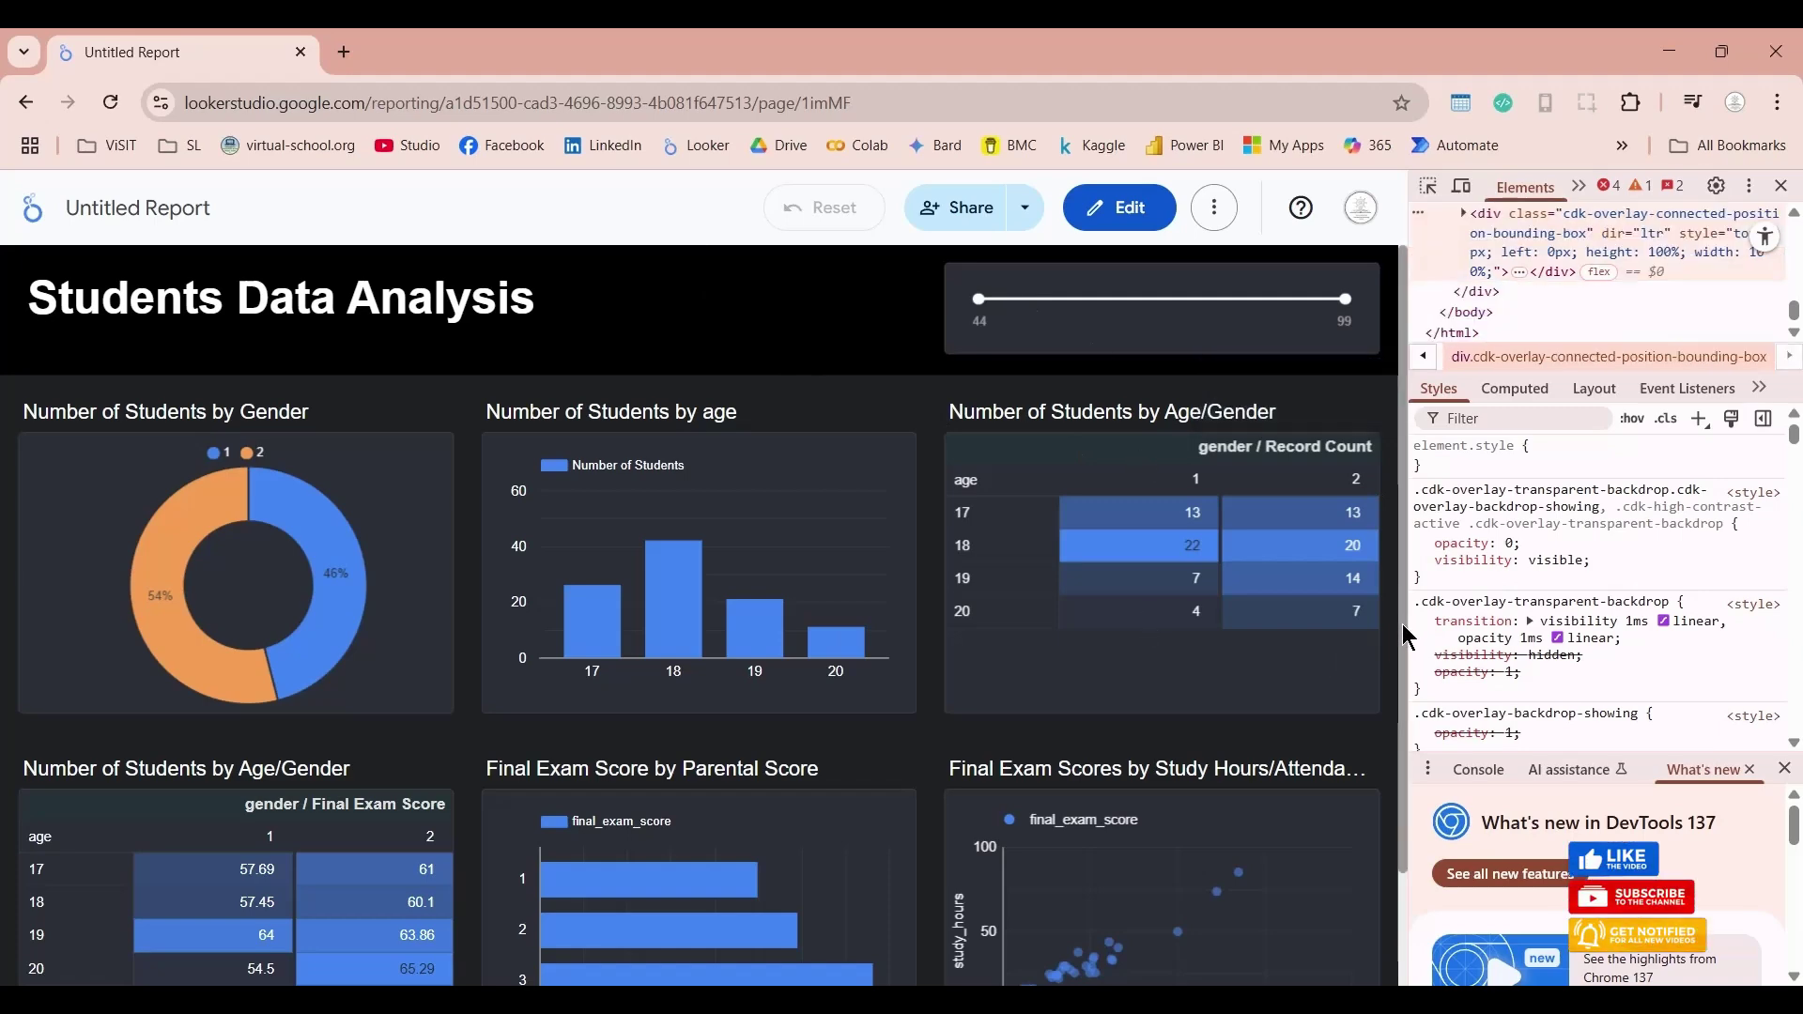
{"action": "left_click_drag", "start_coordinate": [1409, 629], "coordinate": [1446, 487]}
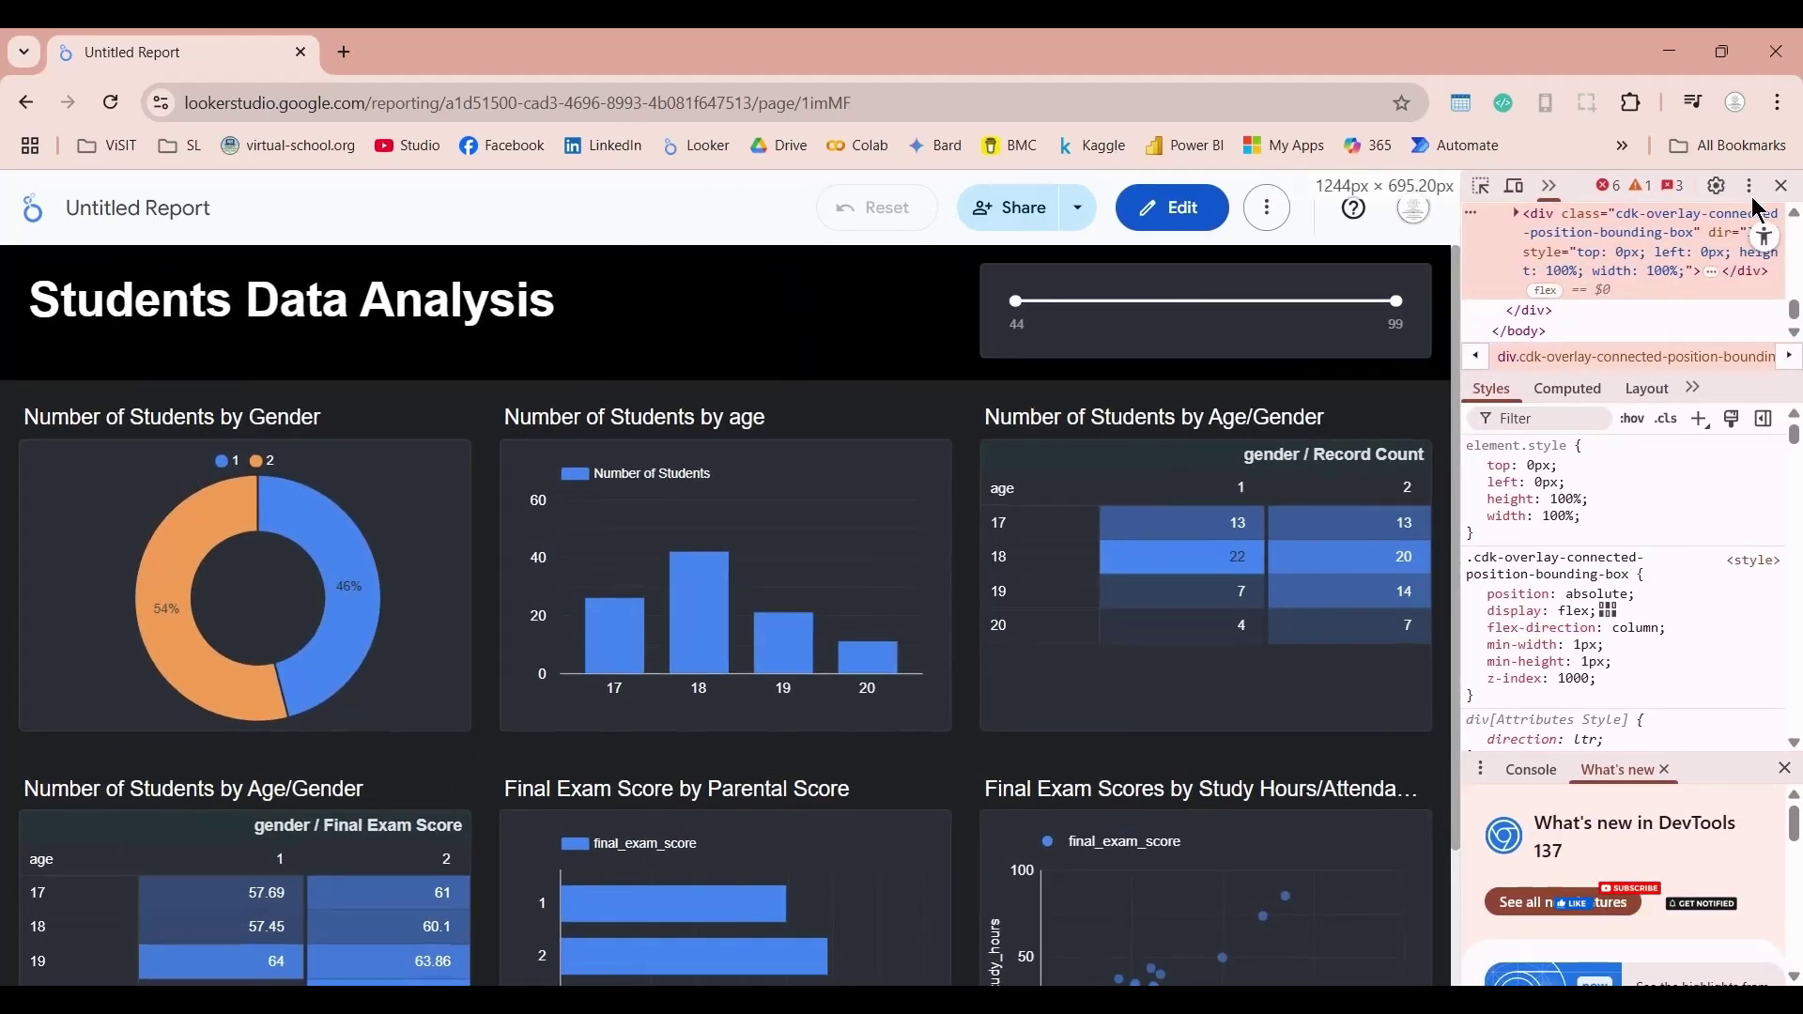
{"action": "left_click", "coordinate": [1781, 185]}
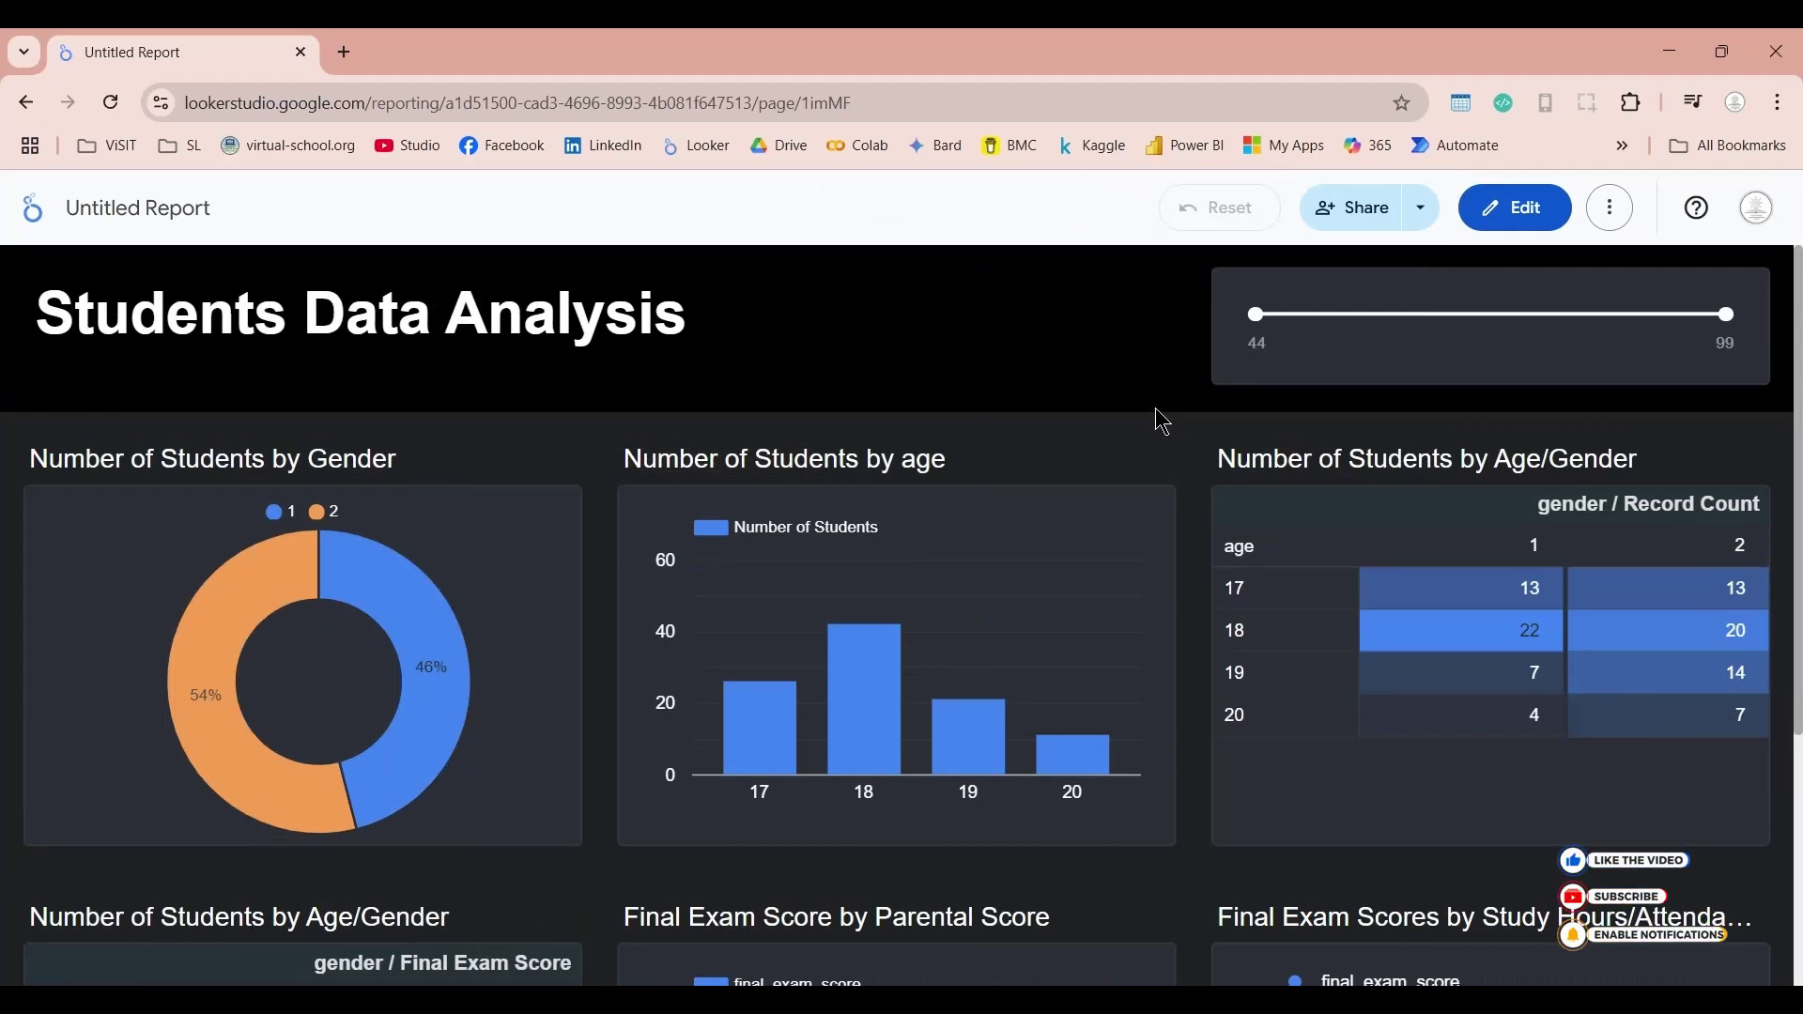
Step: Cross-filter the report by gender 1 using the Number of Students by Gender donut chart, and clear that filter
{"action": "left_click", "coordinate": [416, 597]}
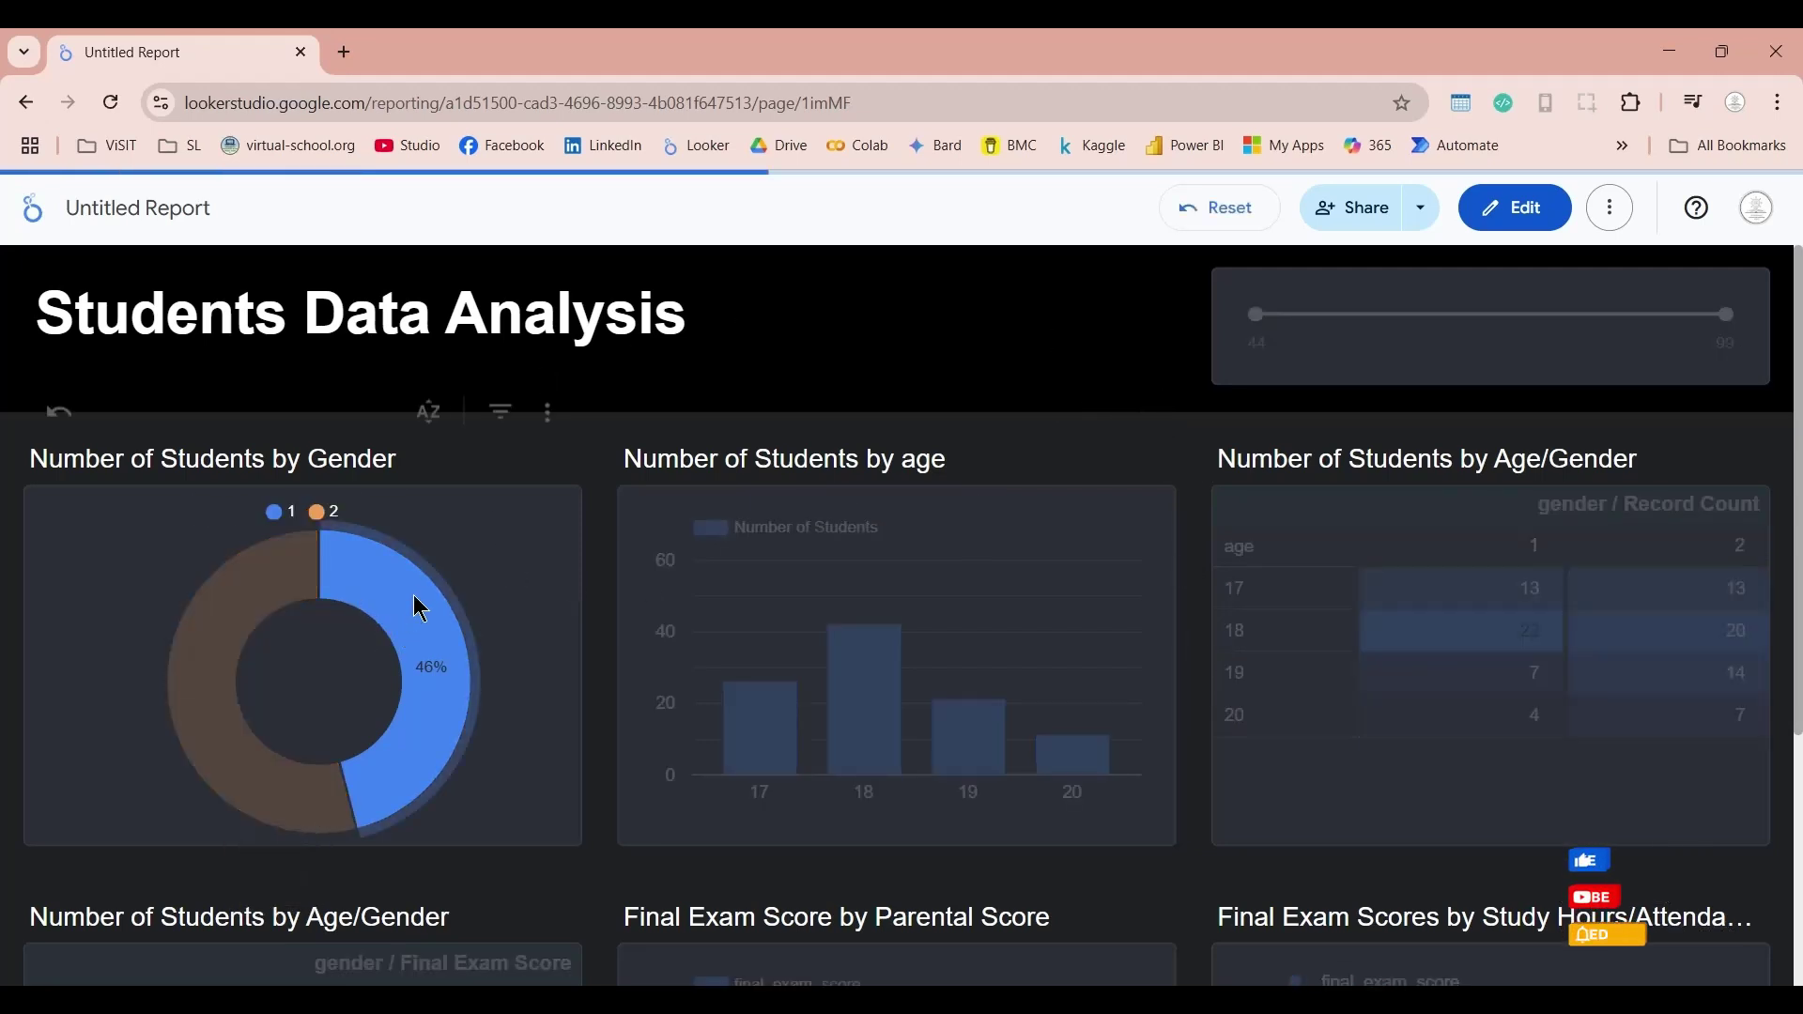
{"action": "left_click", "coordinate": [440, 647]}
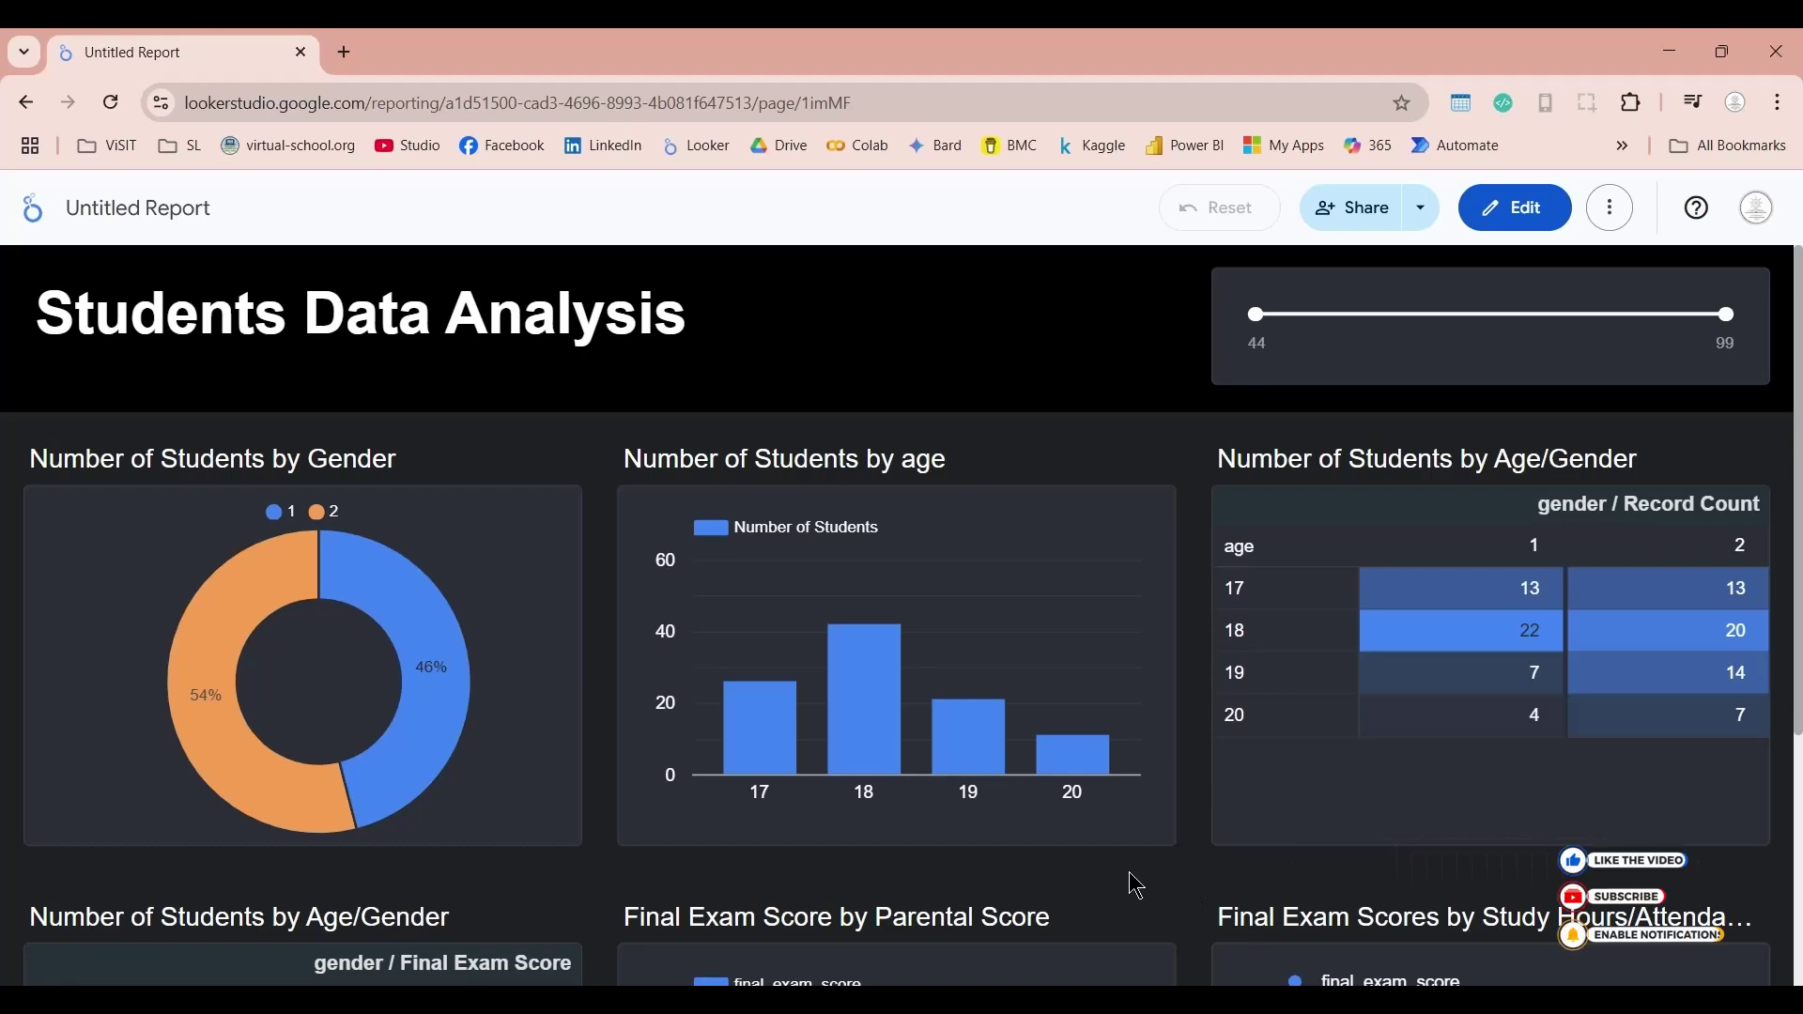
{"action": "scroll", "coordinate": [1137, 886], "scroll_direction": "down", "scroll_amount": 1}
{"action": "scroll", "coordinate": [776, 356], "scroll_direction": "up", "scroll_amount": 1}
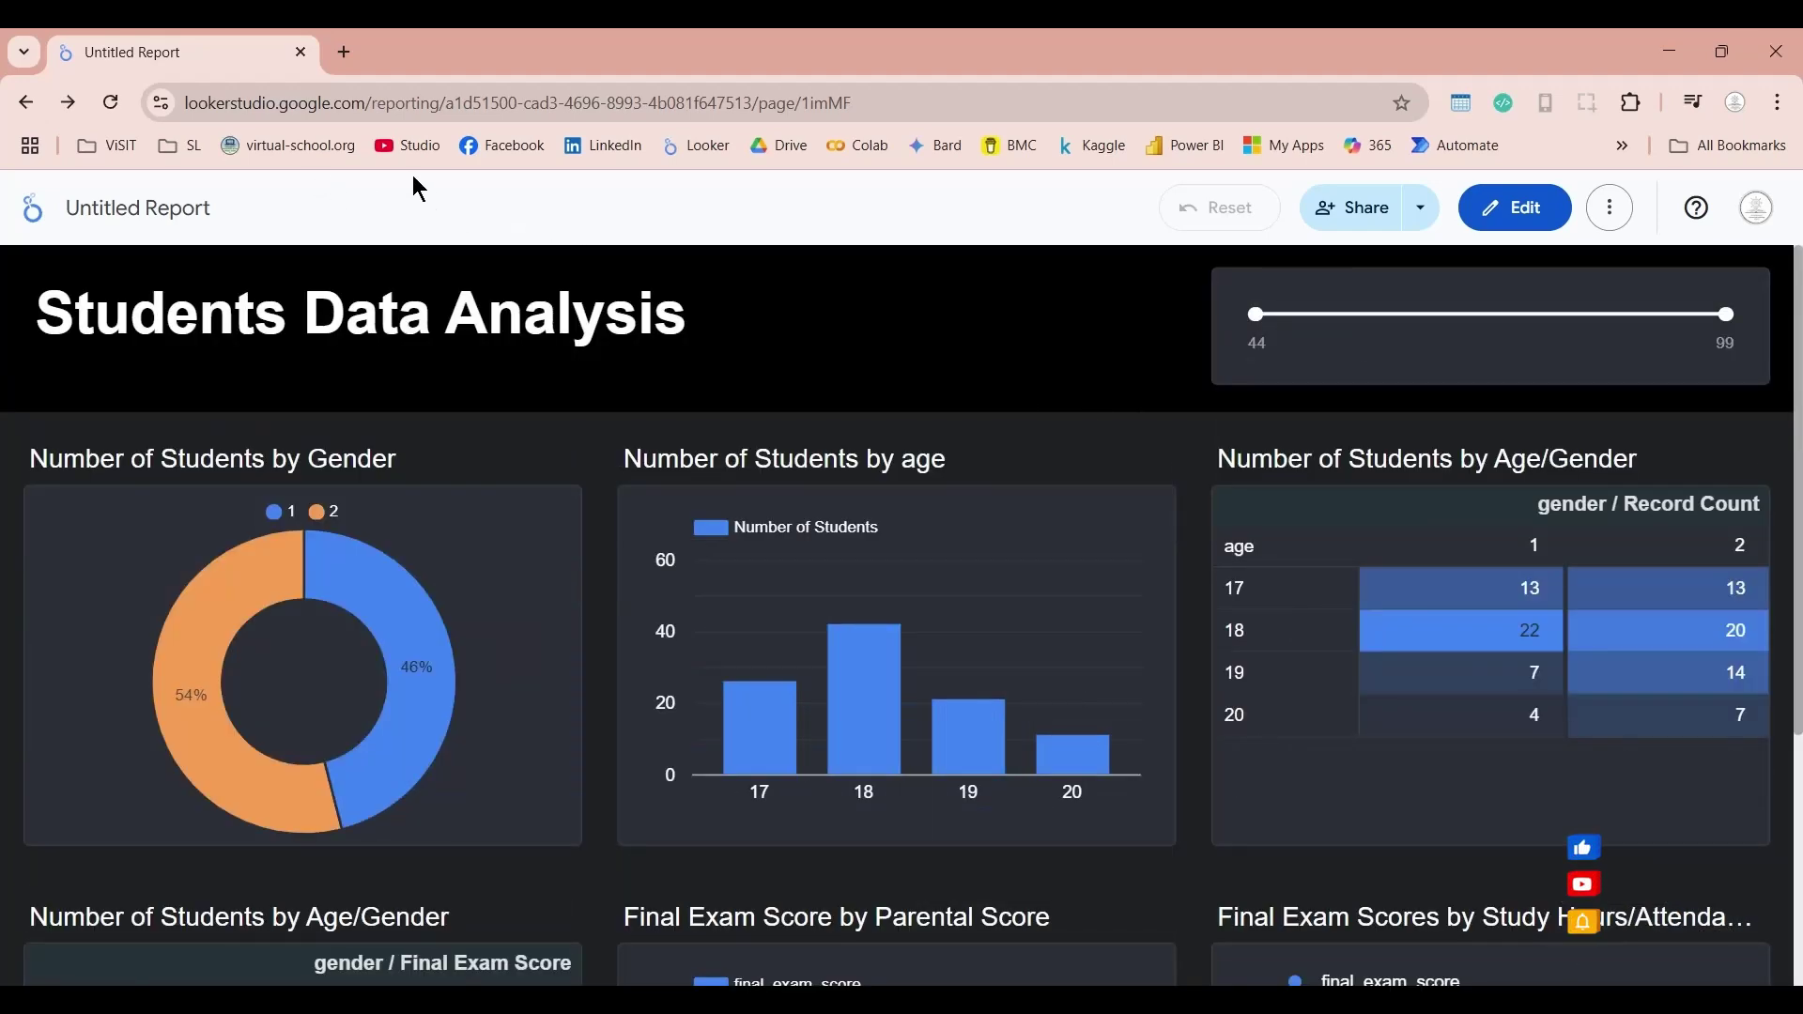
Step: Go to the Looker Studio home page and start a new blank report
{"action": "left_click", "coordinate": [701, 148]}
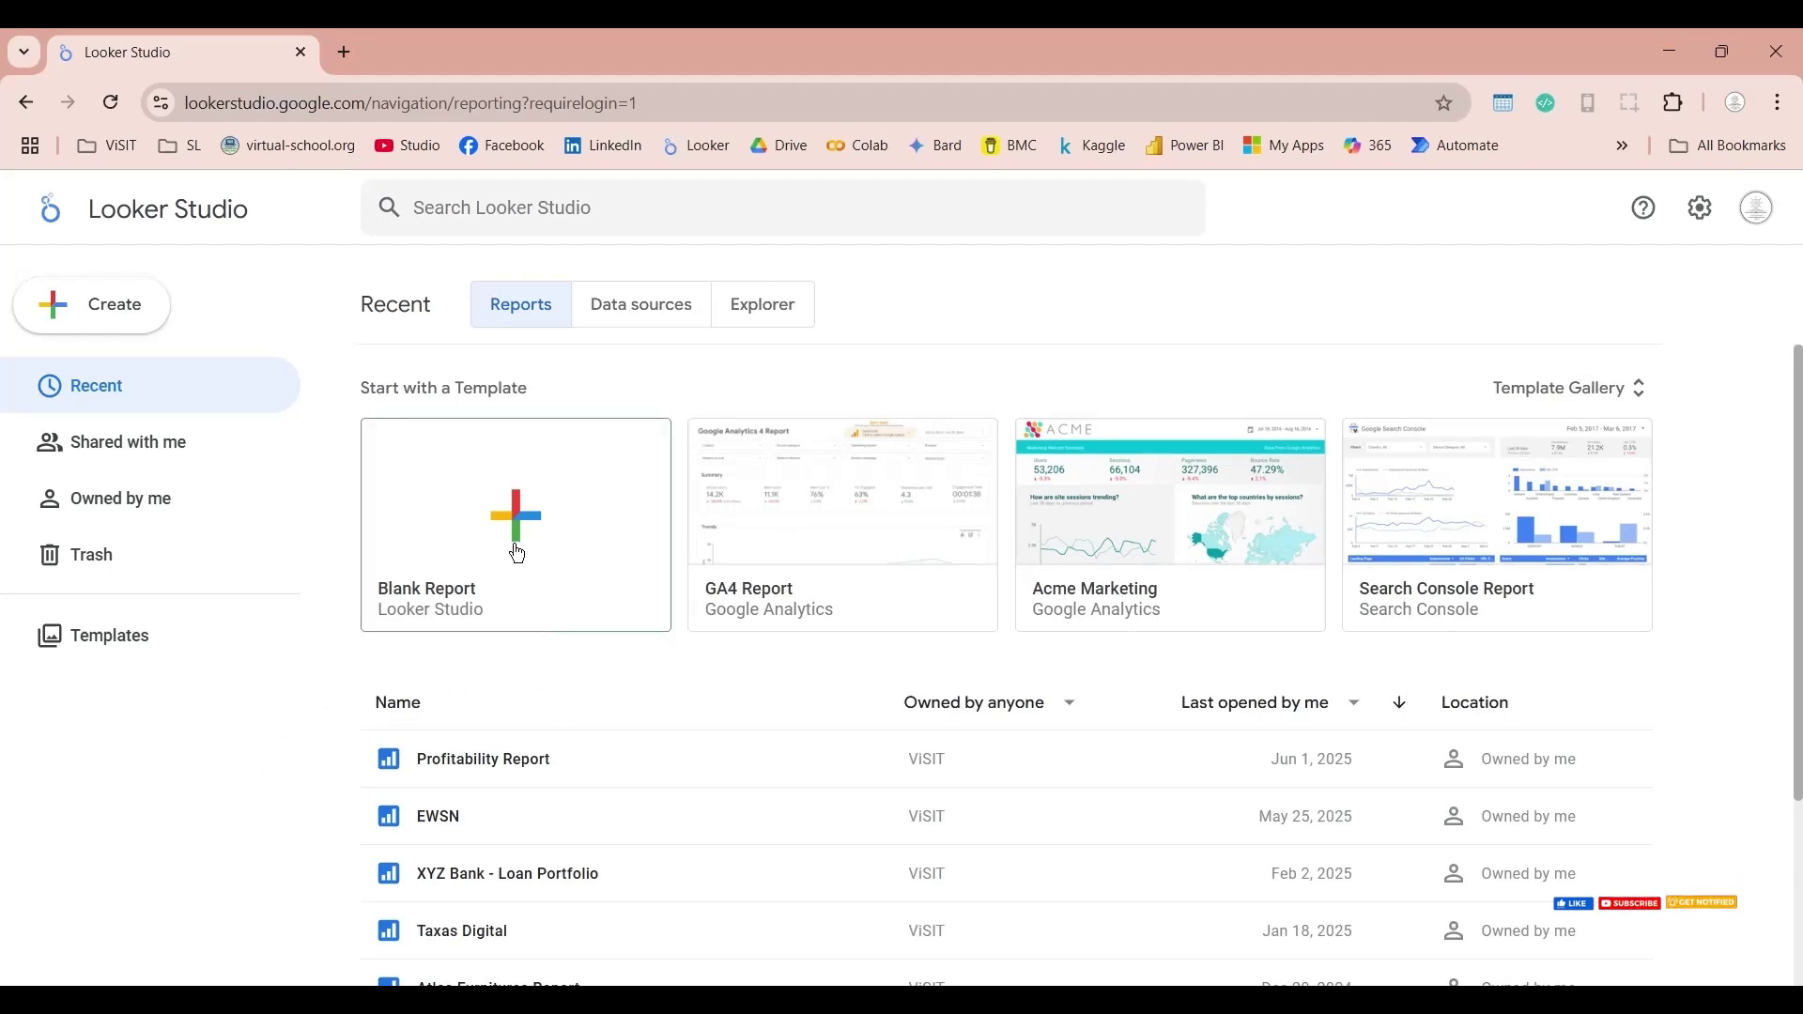
{"action": "left_click", "coordinate": [92, 306]}
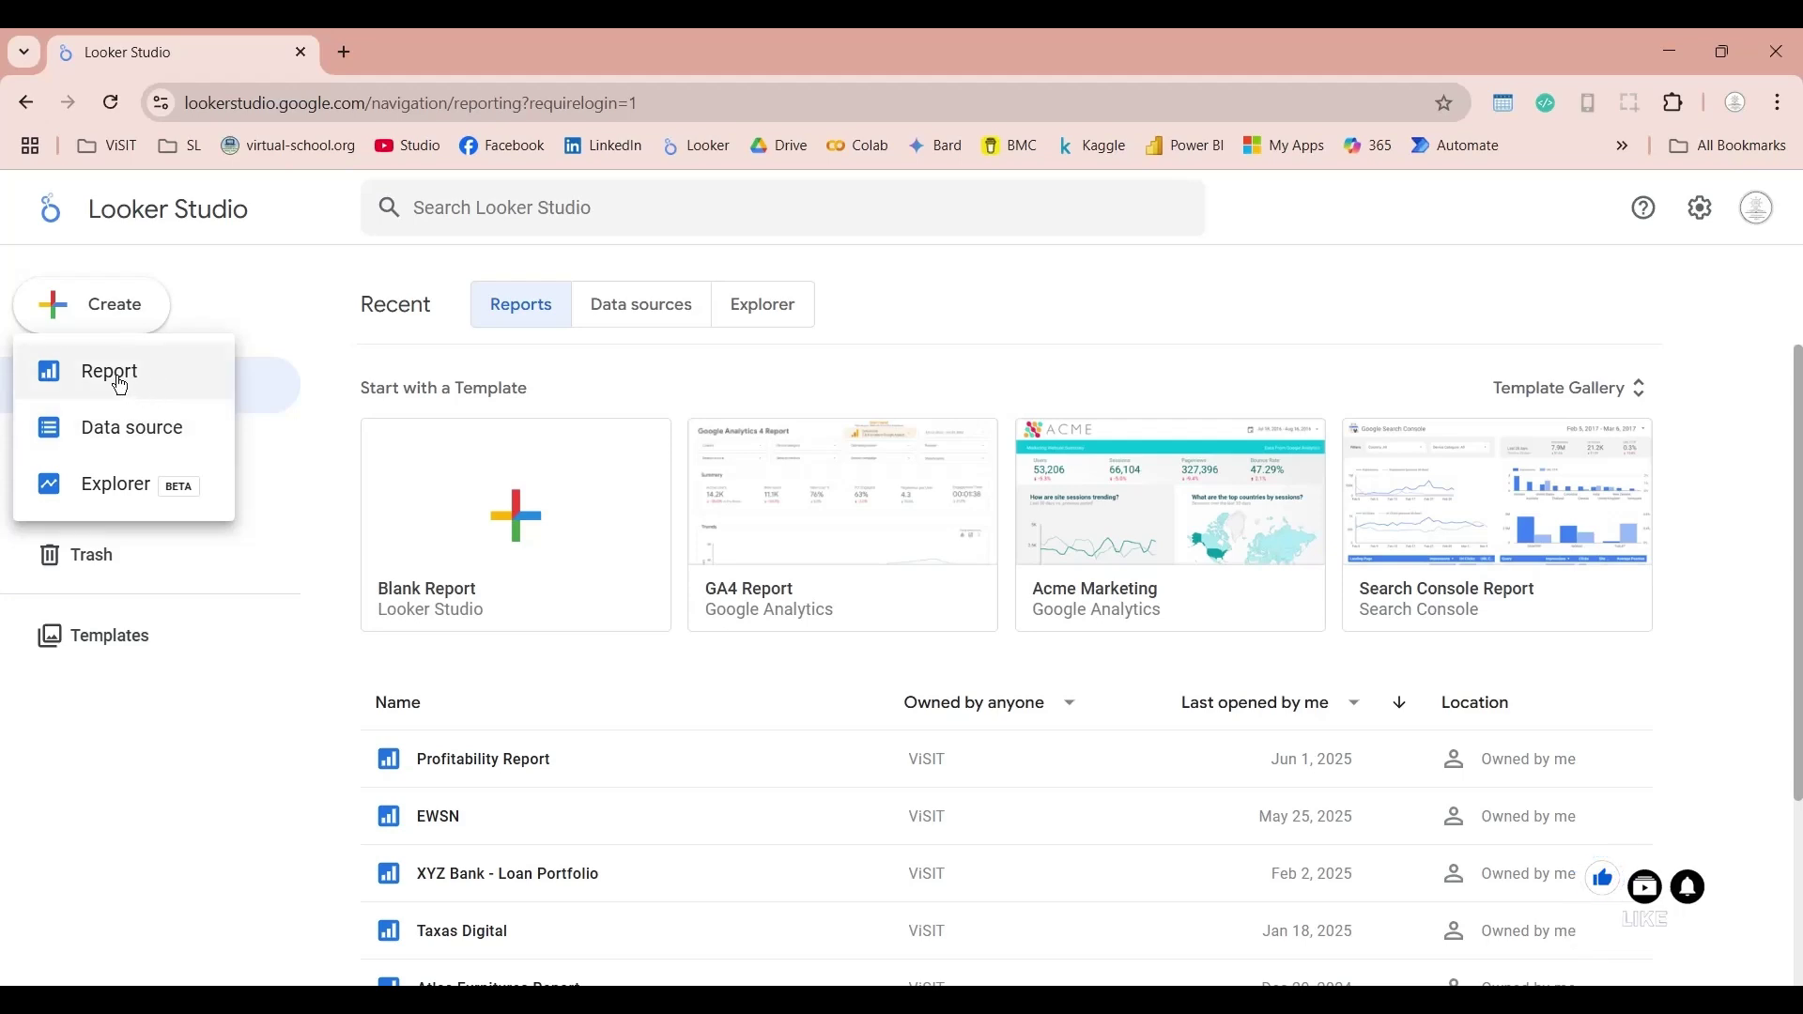
{"action": "left_click", "coordinate": [225, 723]}
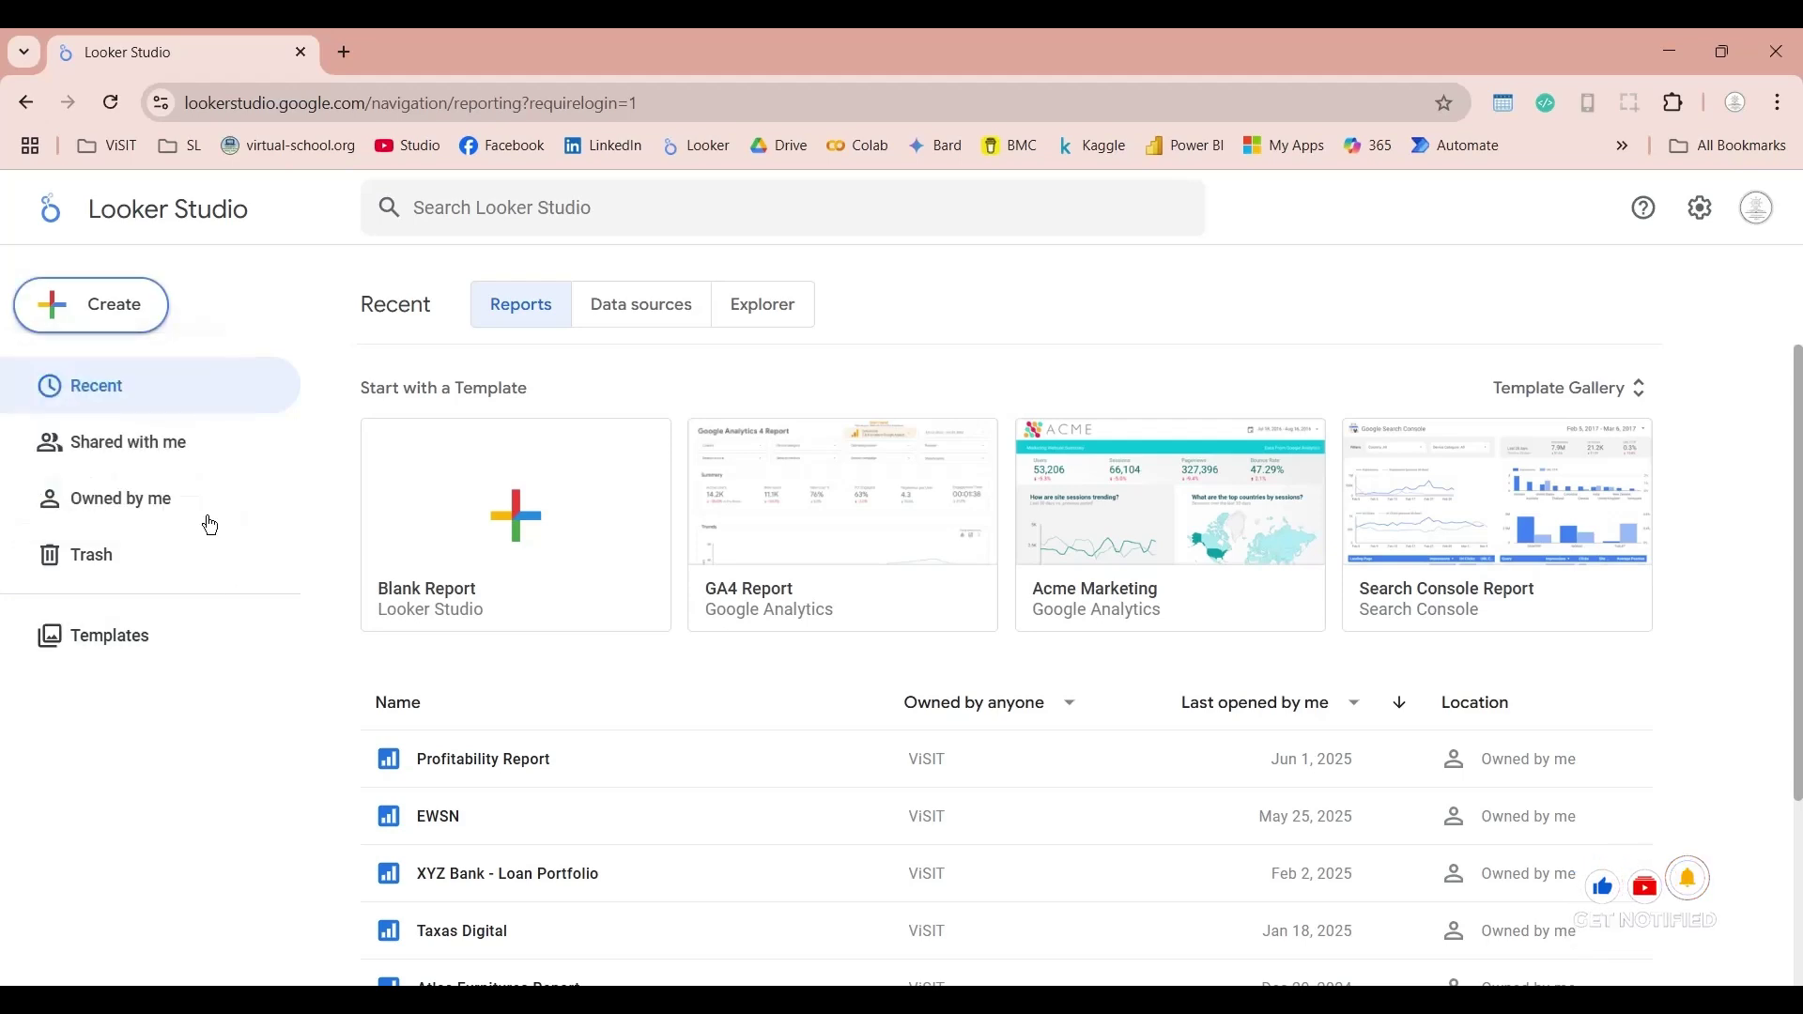
{"action": "left_click", "coordinate": [88, 303]}
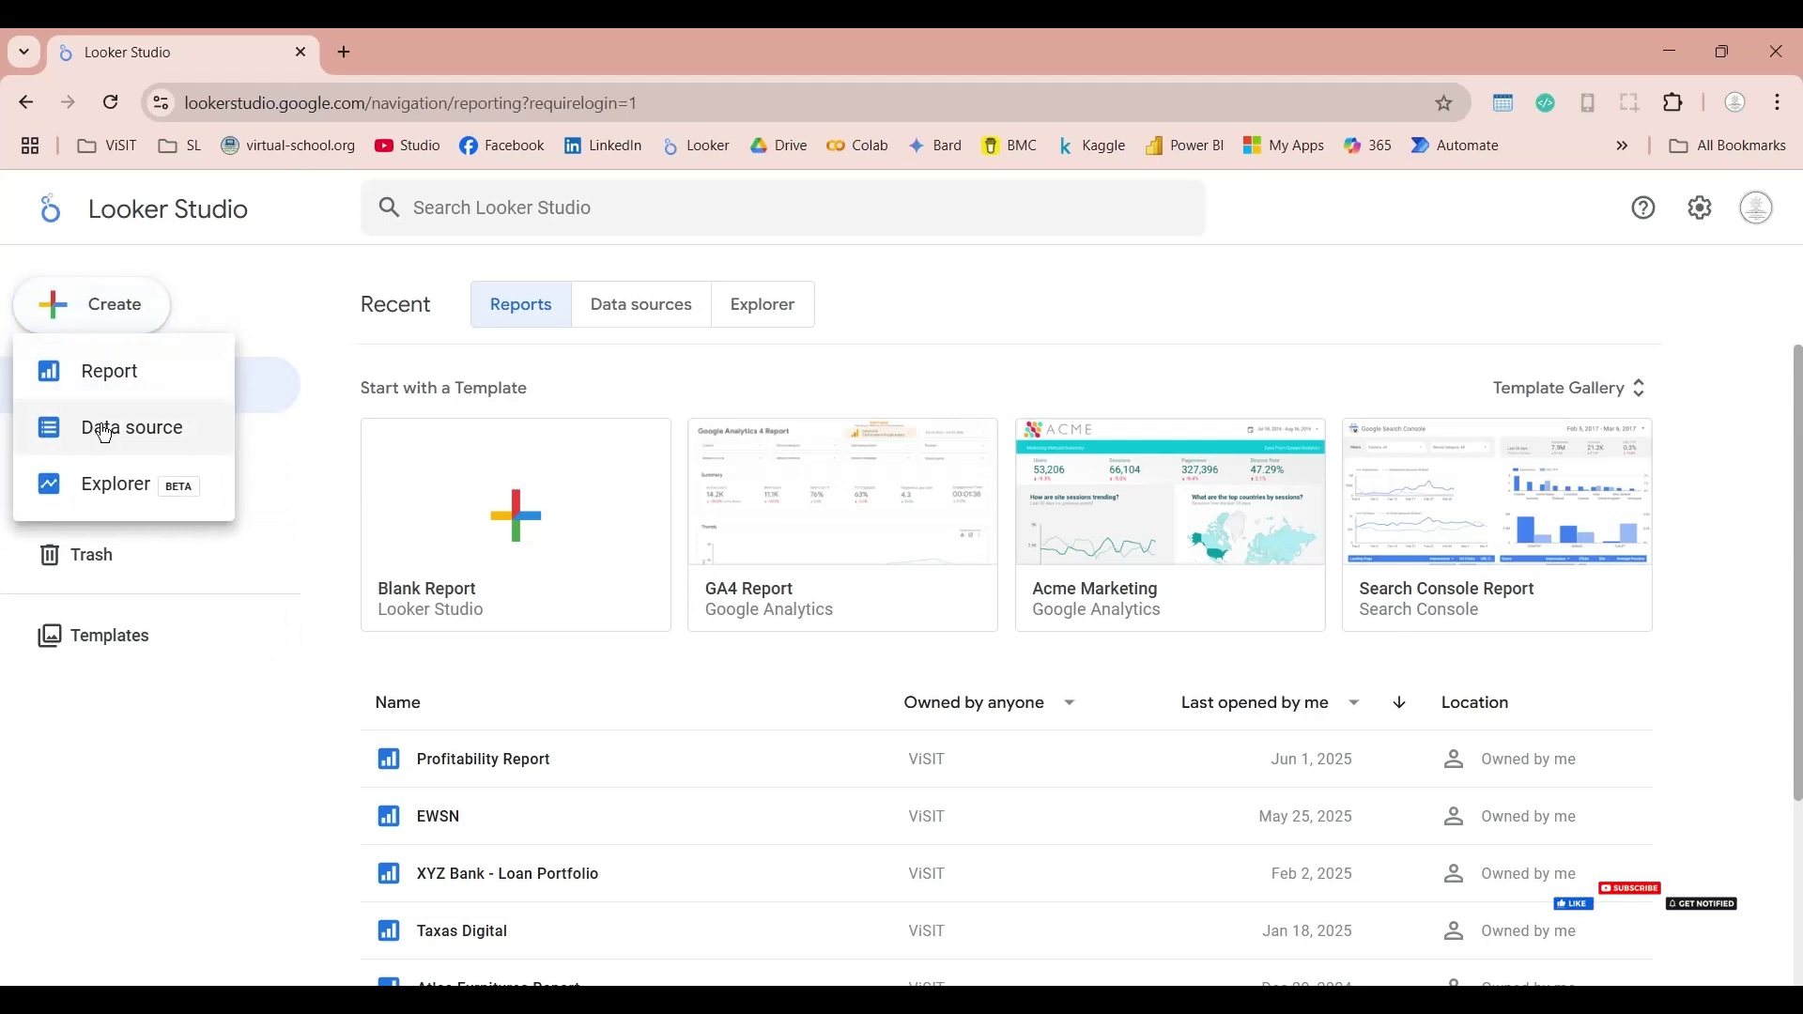
{"action": "left_click", "coordinate": [249, 735]}
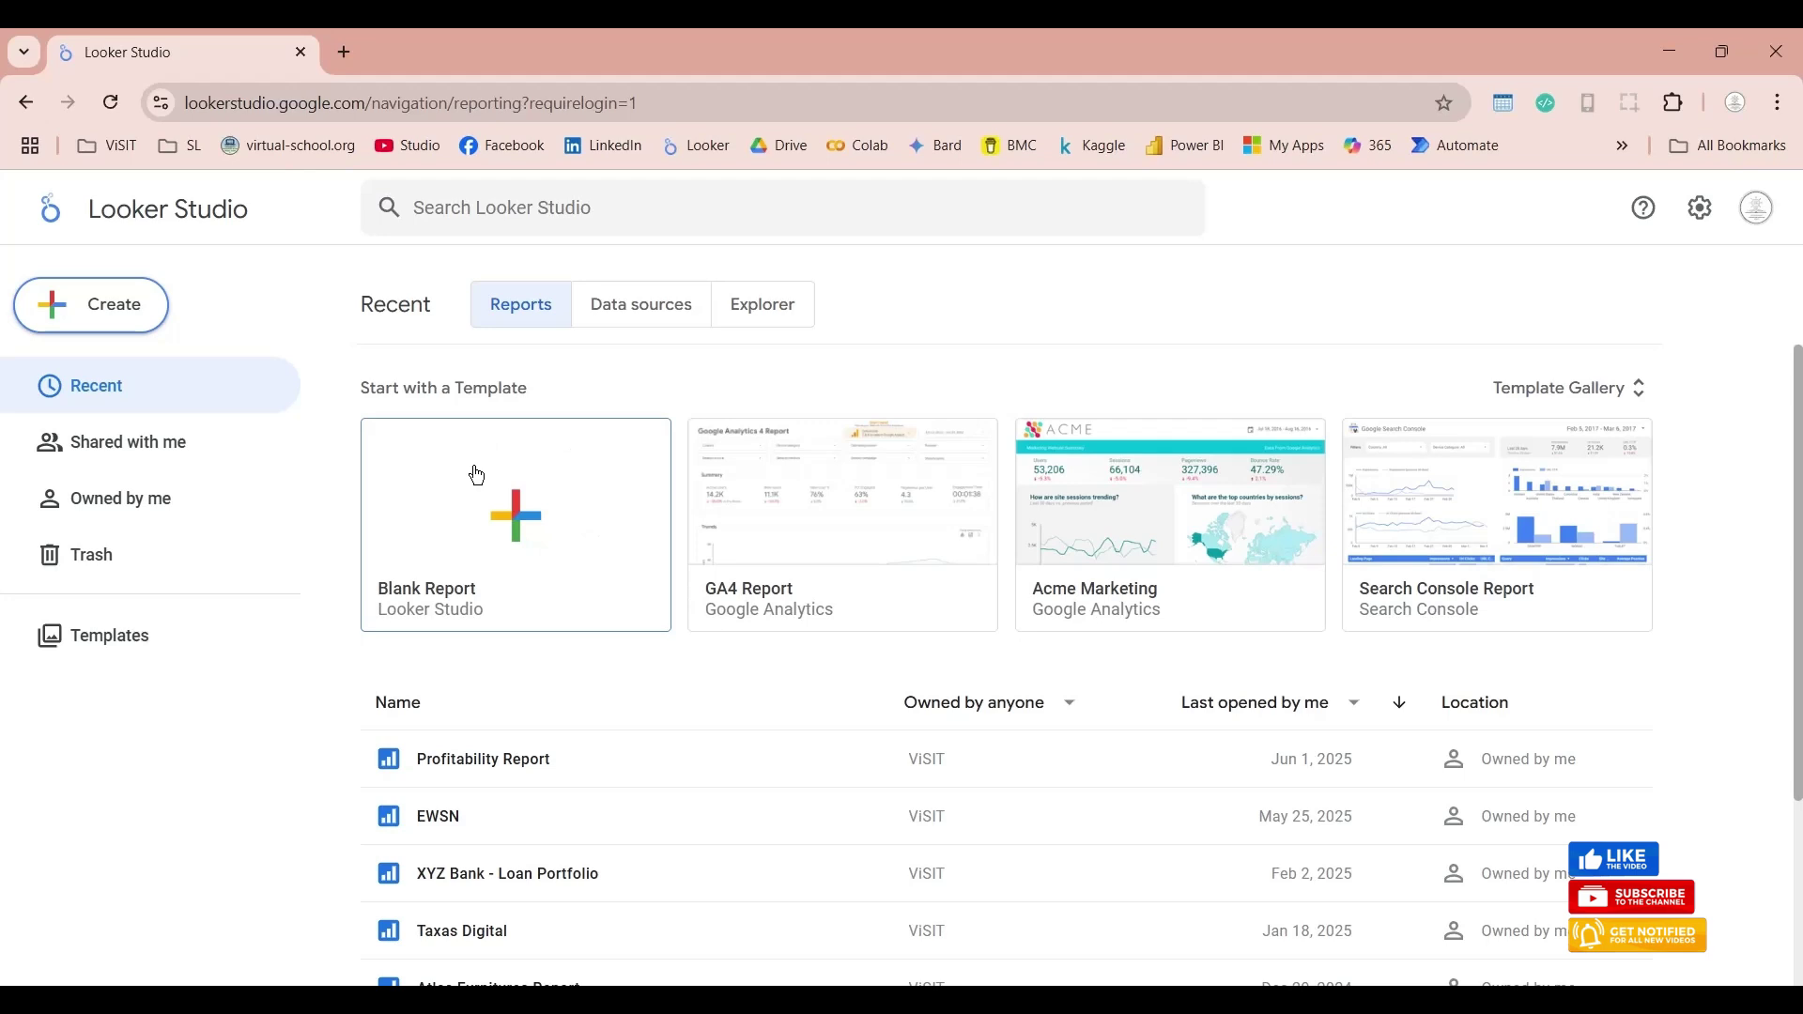
{"action": "left_click", "coordinate": [527, 546]}
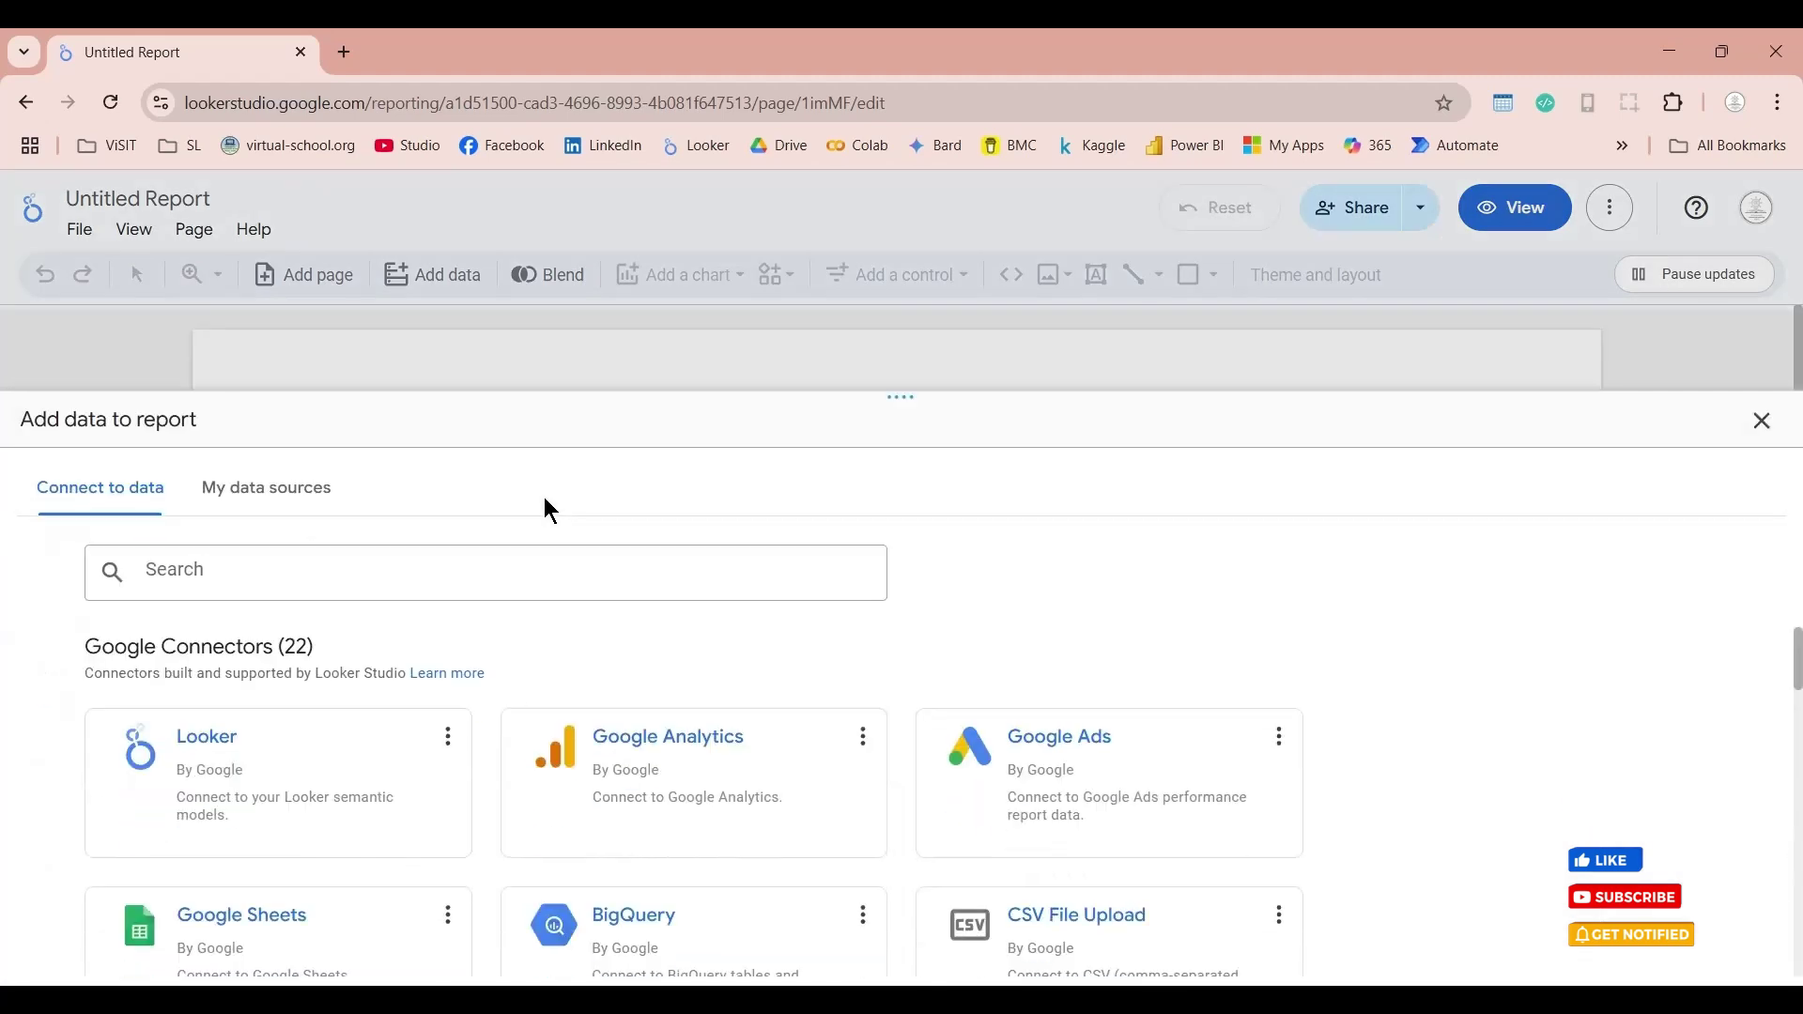
Step: Search the data connectors for "csv" and choose the CSV File Upload connector
{"action": "left_click", "coordinate": [361, 572]}
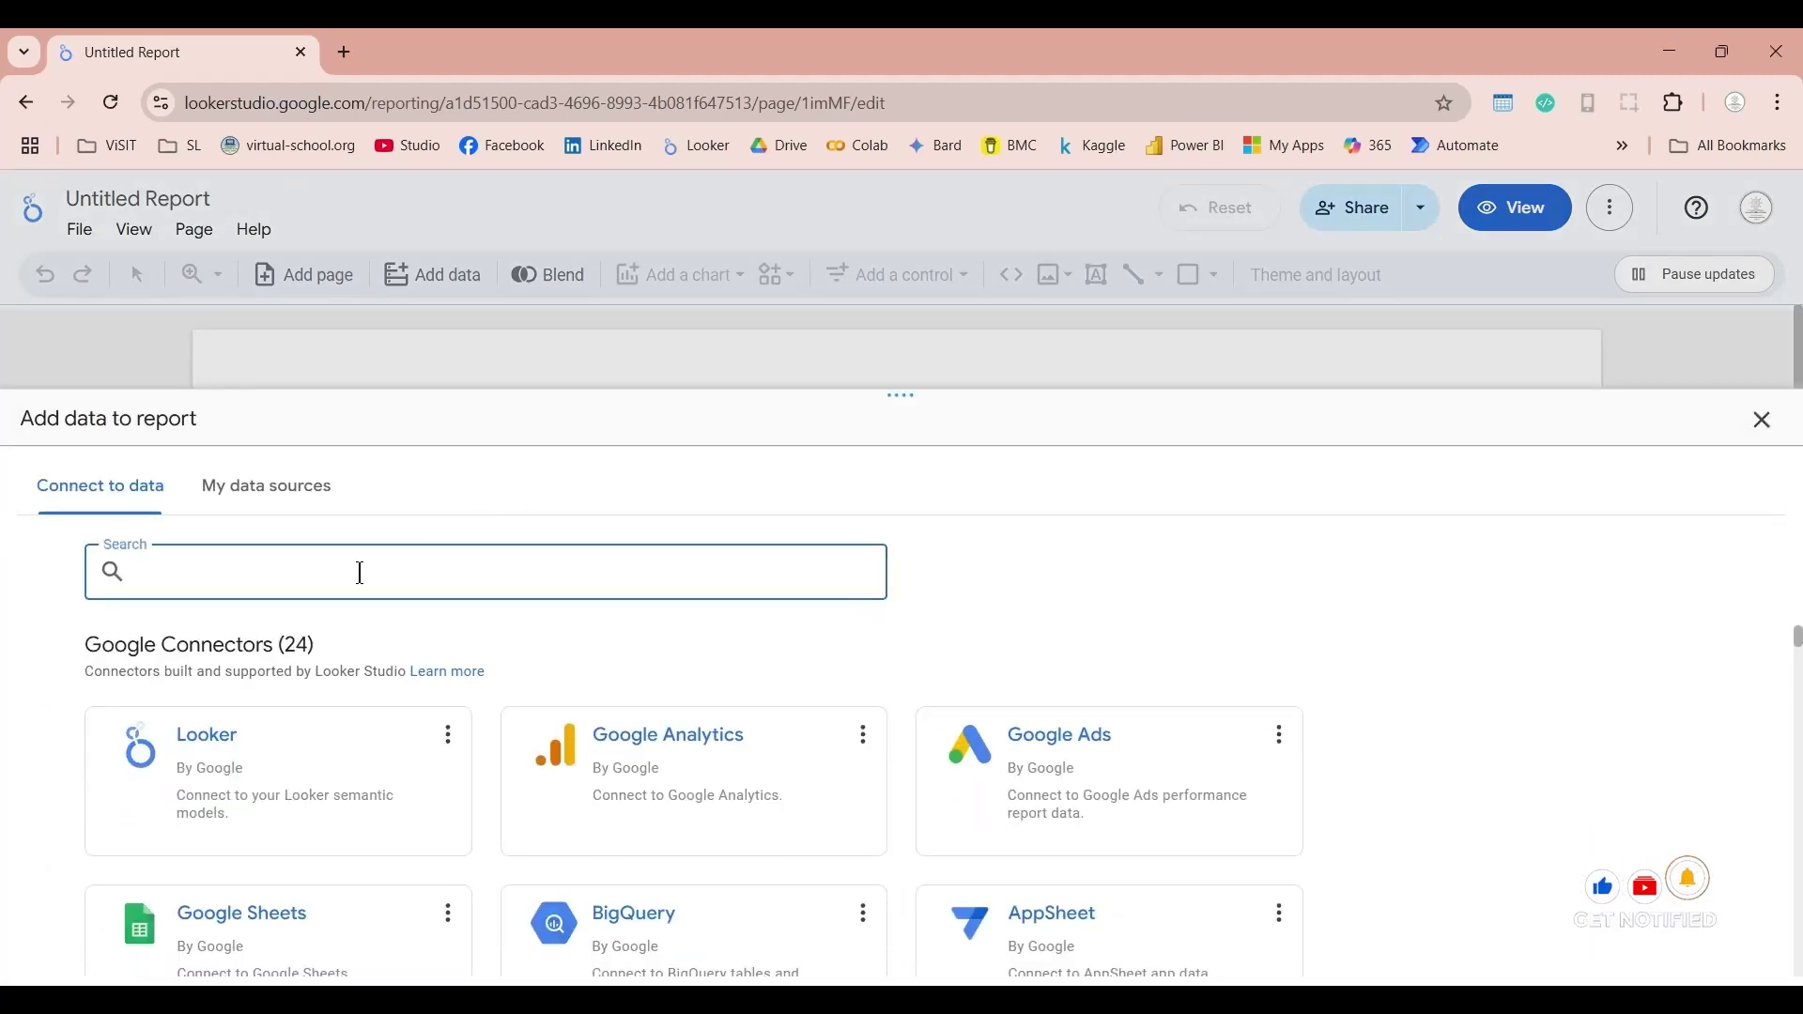
{"action": "type", "text": "csv"}
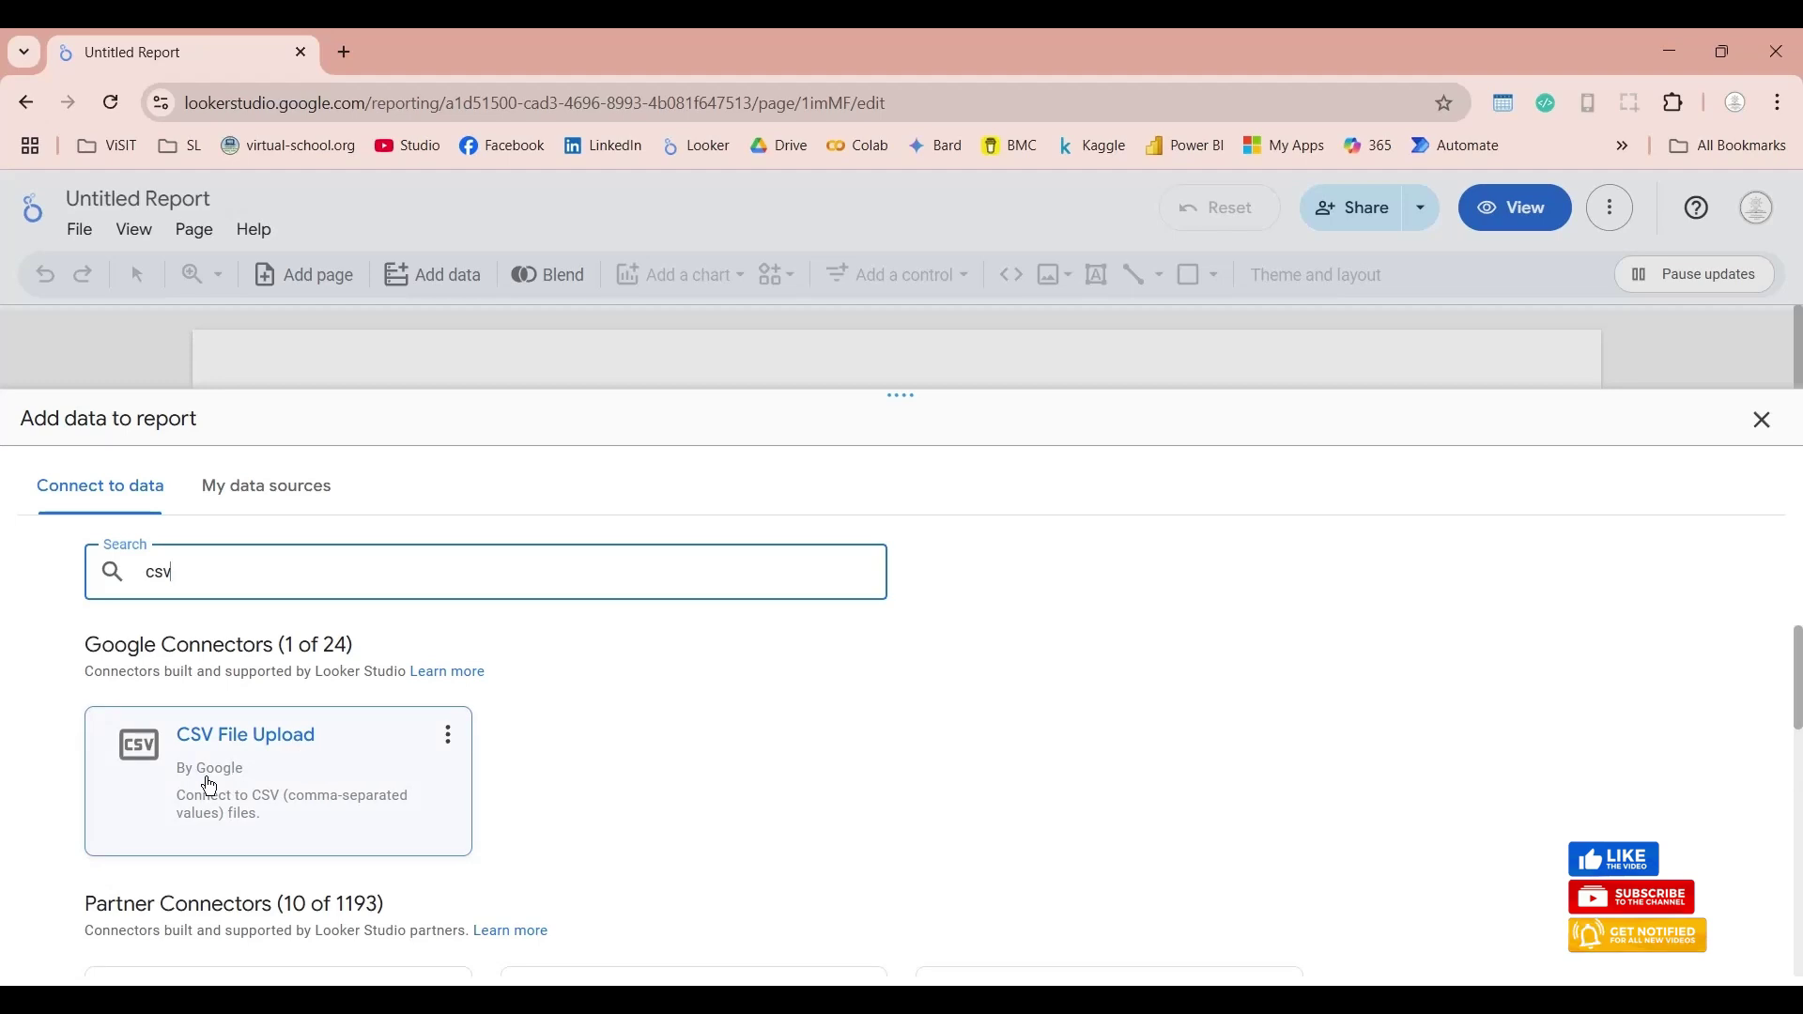
{"action": "left_click", "coordinate": [298, 779]}
{"action": "scroll", "coordinate": [675, 587], "scroll_direction": "down", "scroll_amount": 2}
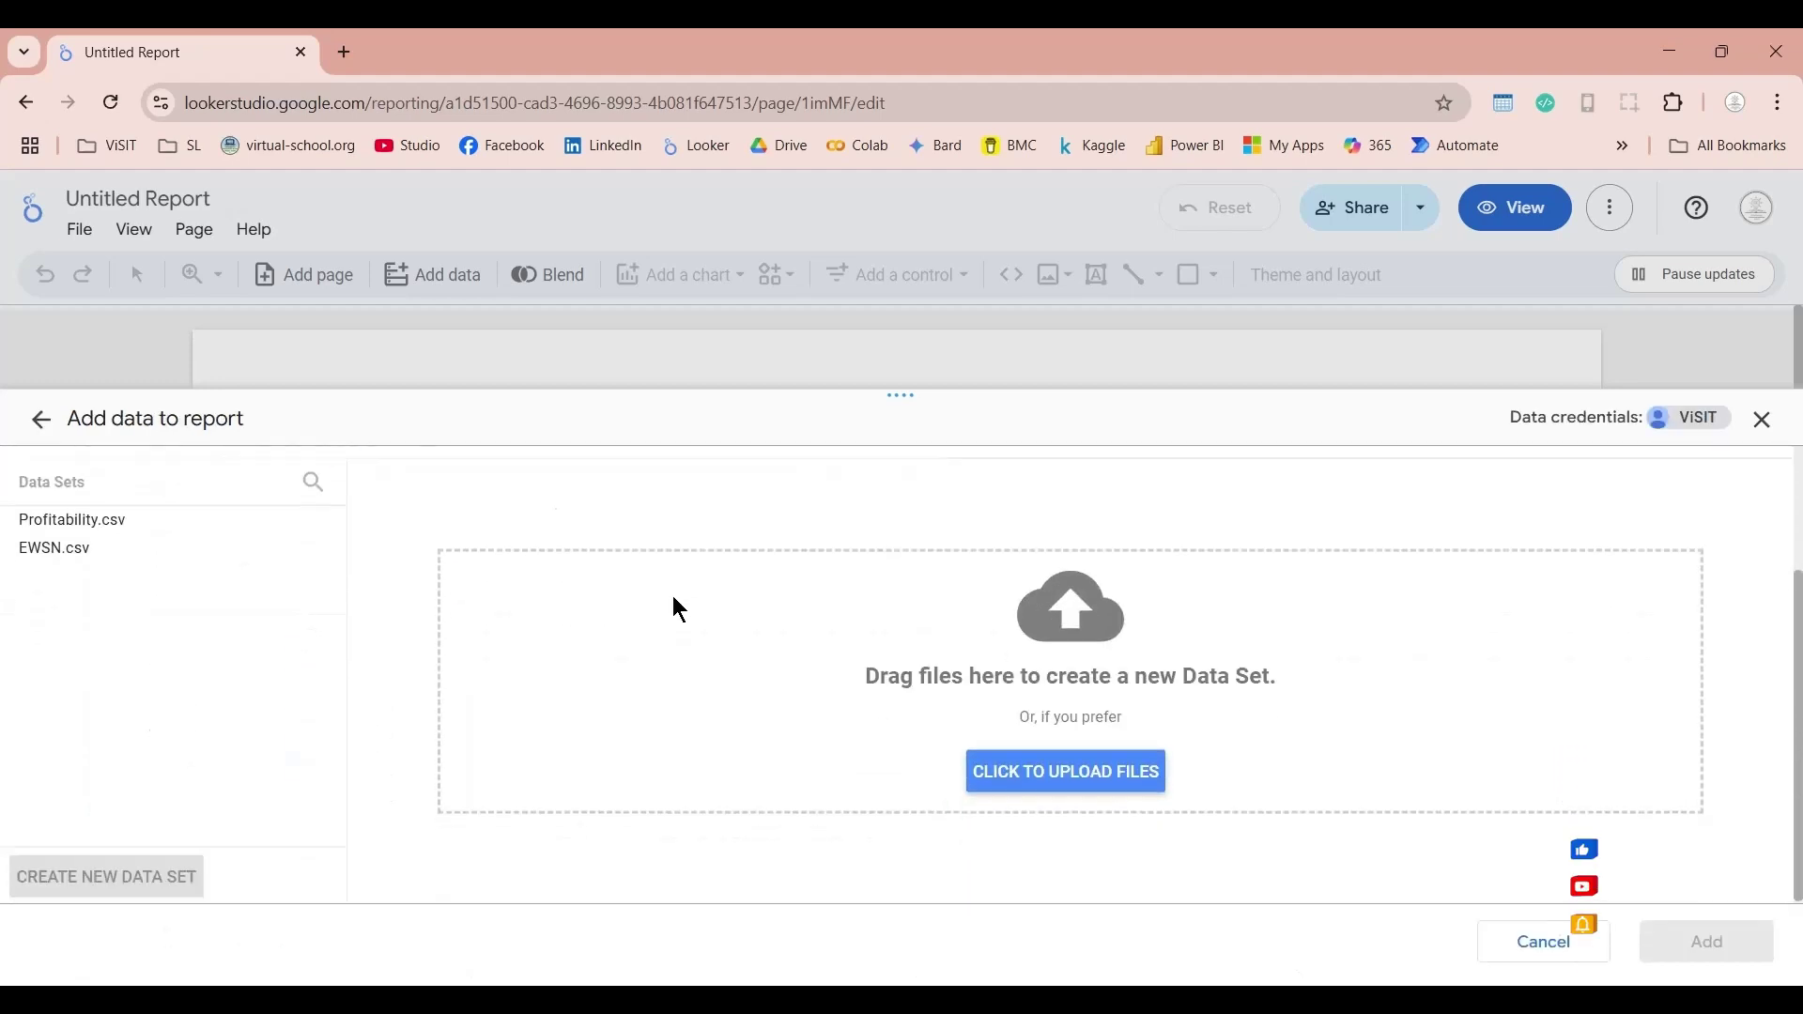
Step: Upload Students.csv as a new data set and add it to the report
{"action": "left_click", "coordinate": [1043, 789]}
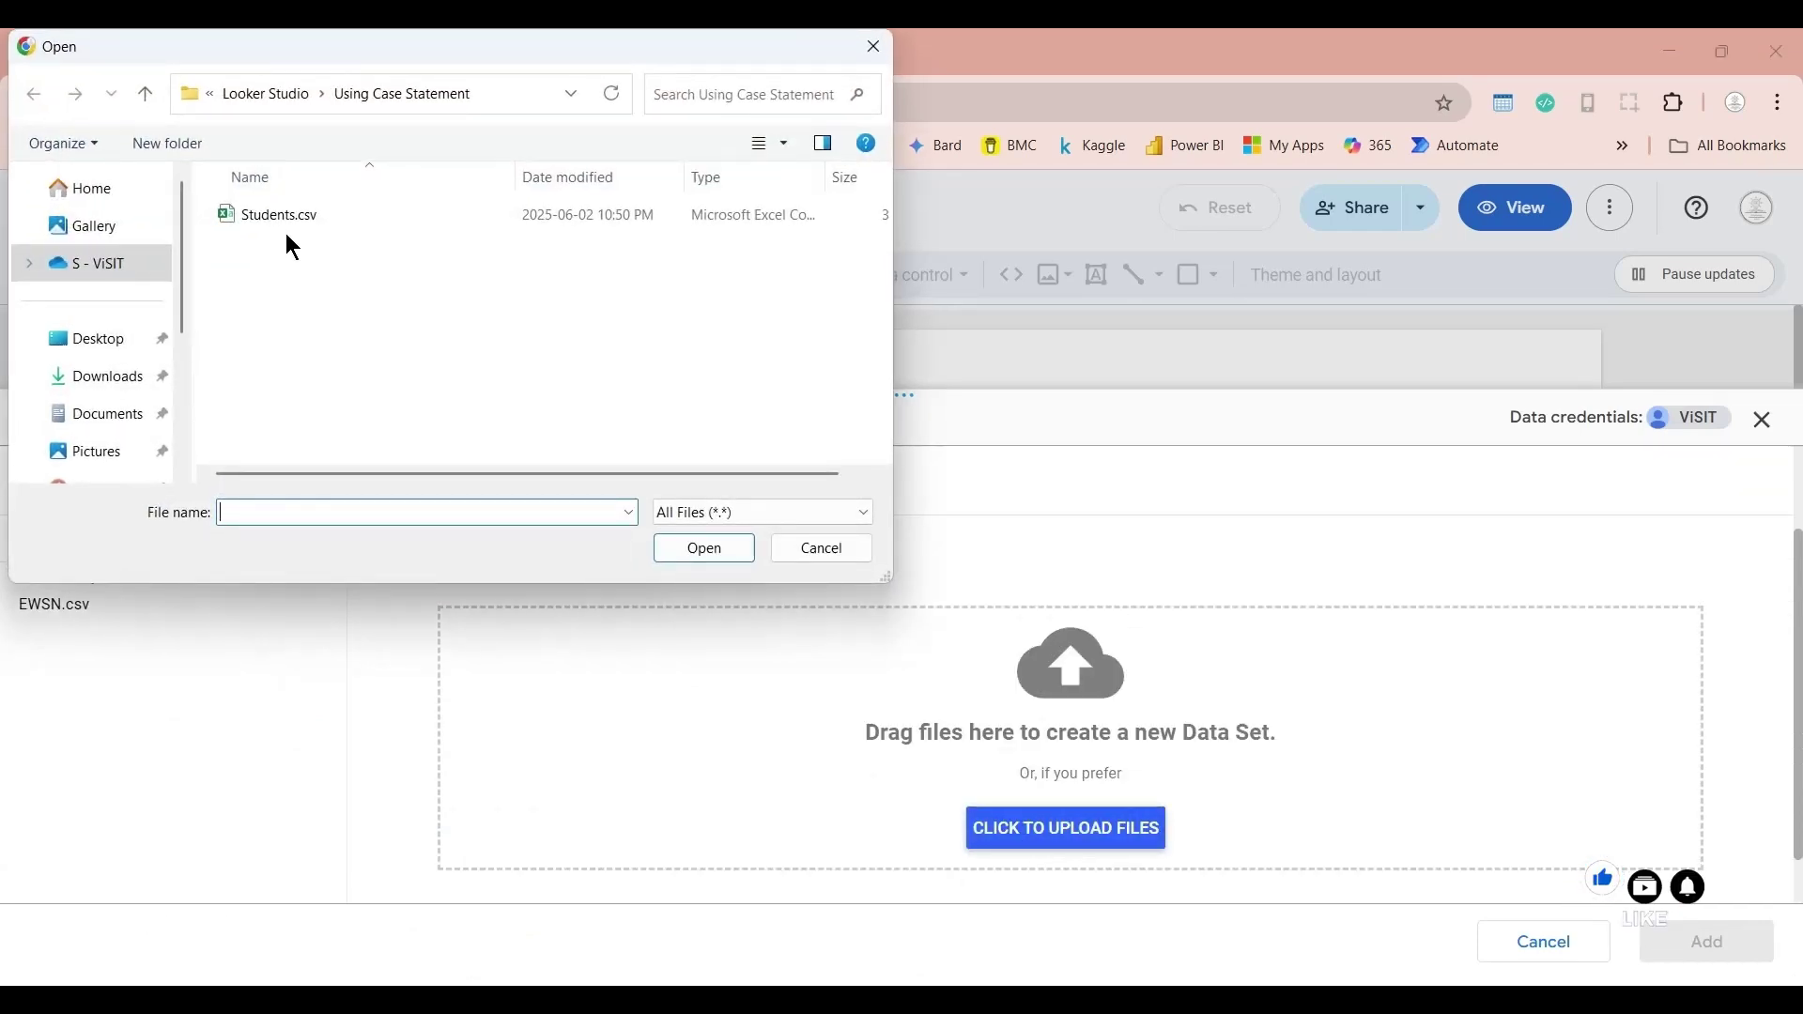
{"action": "left_click", "coordinate": [281, 225]}
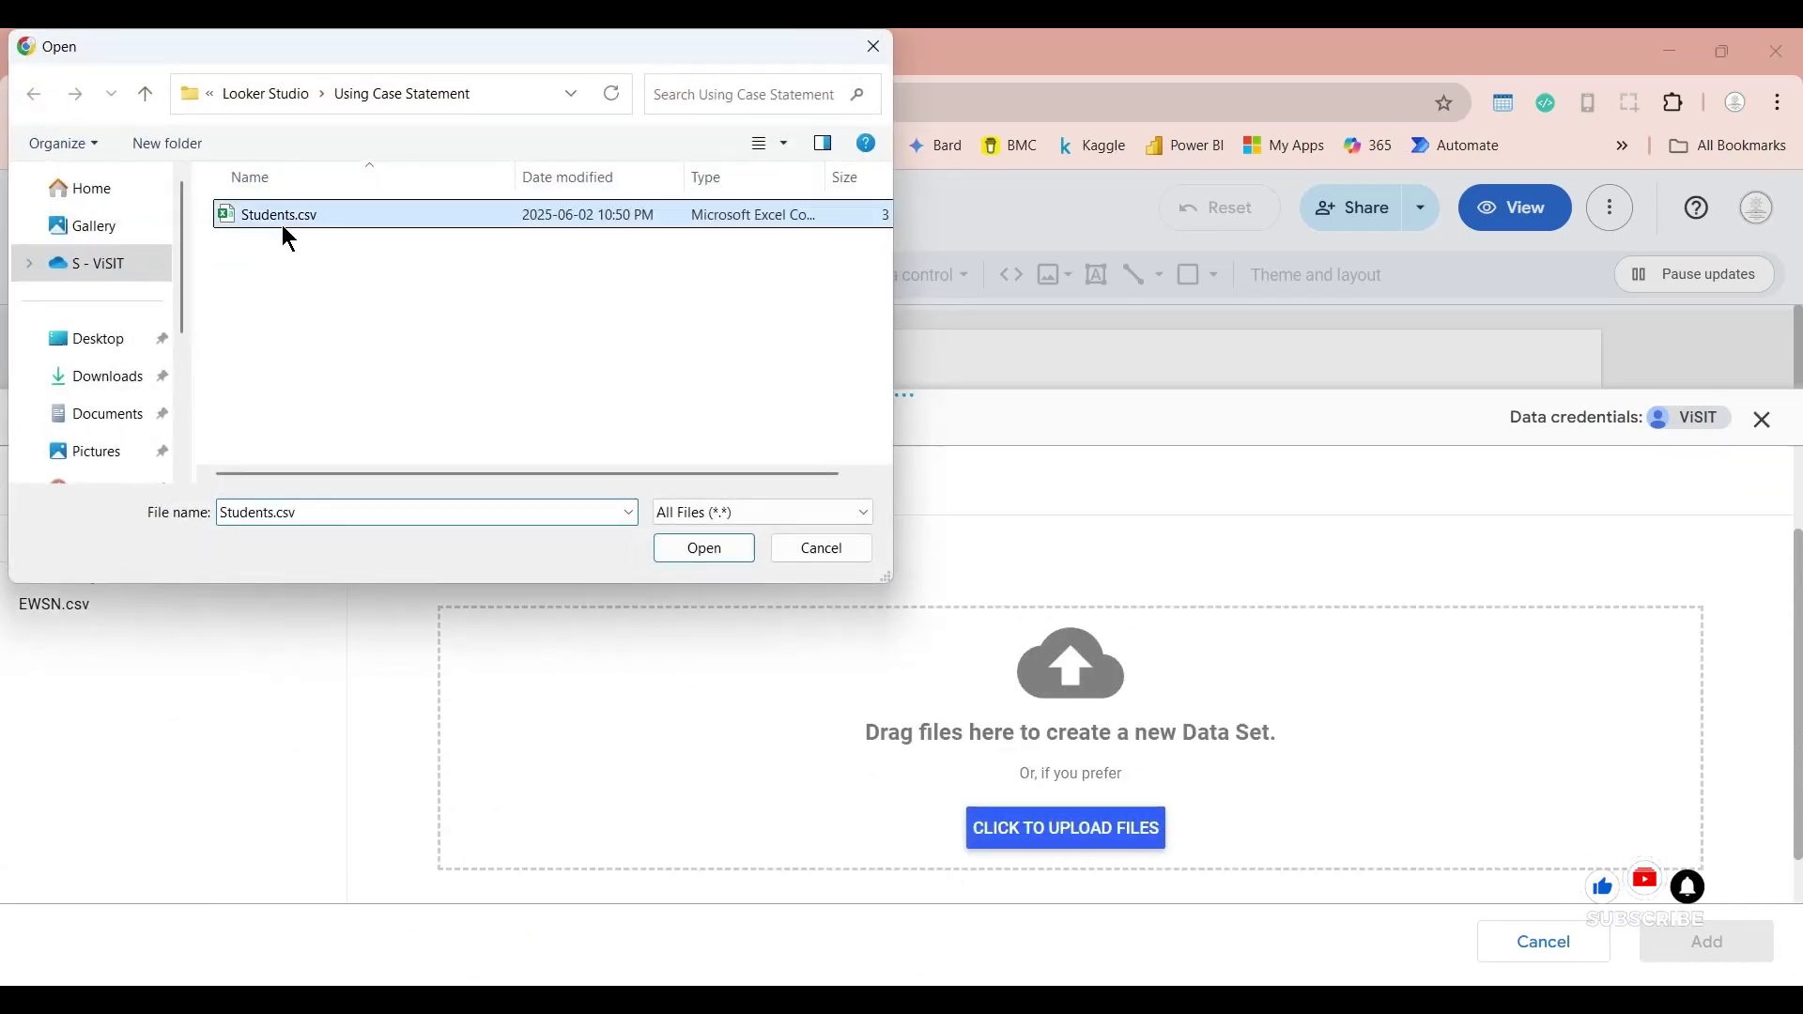
{"action": "left_click", "coordinate": [678, 554]}
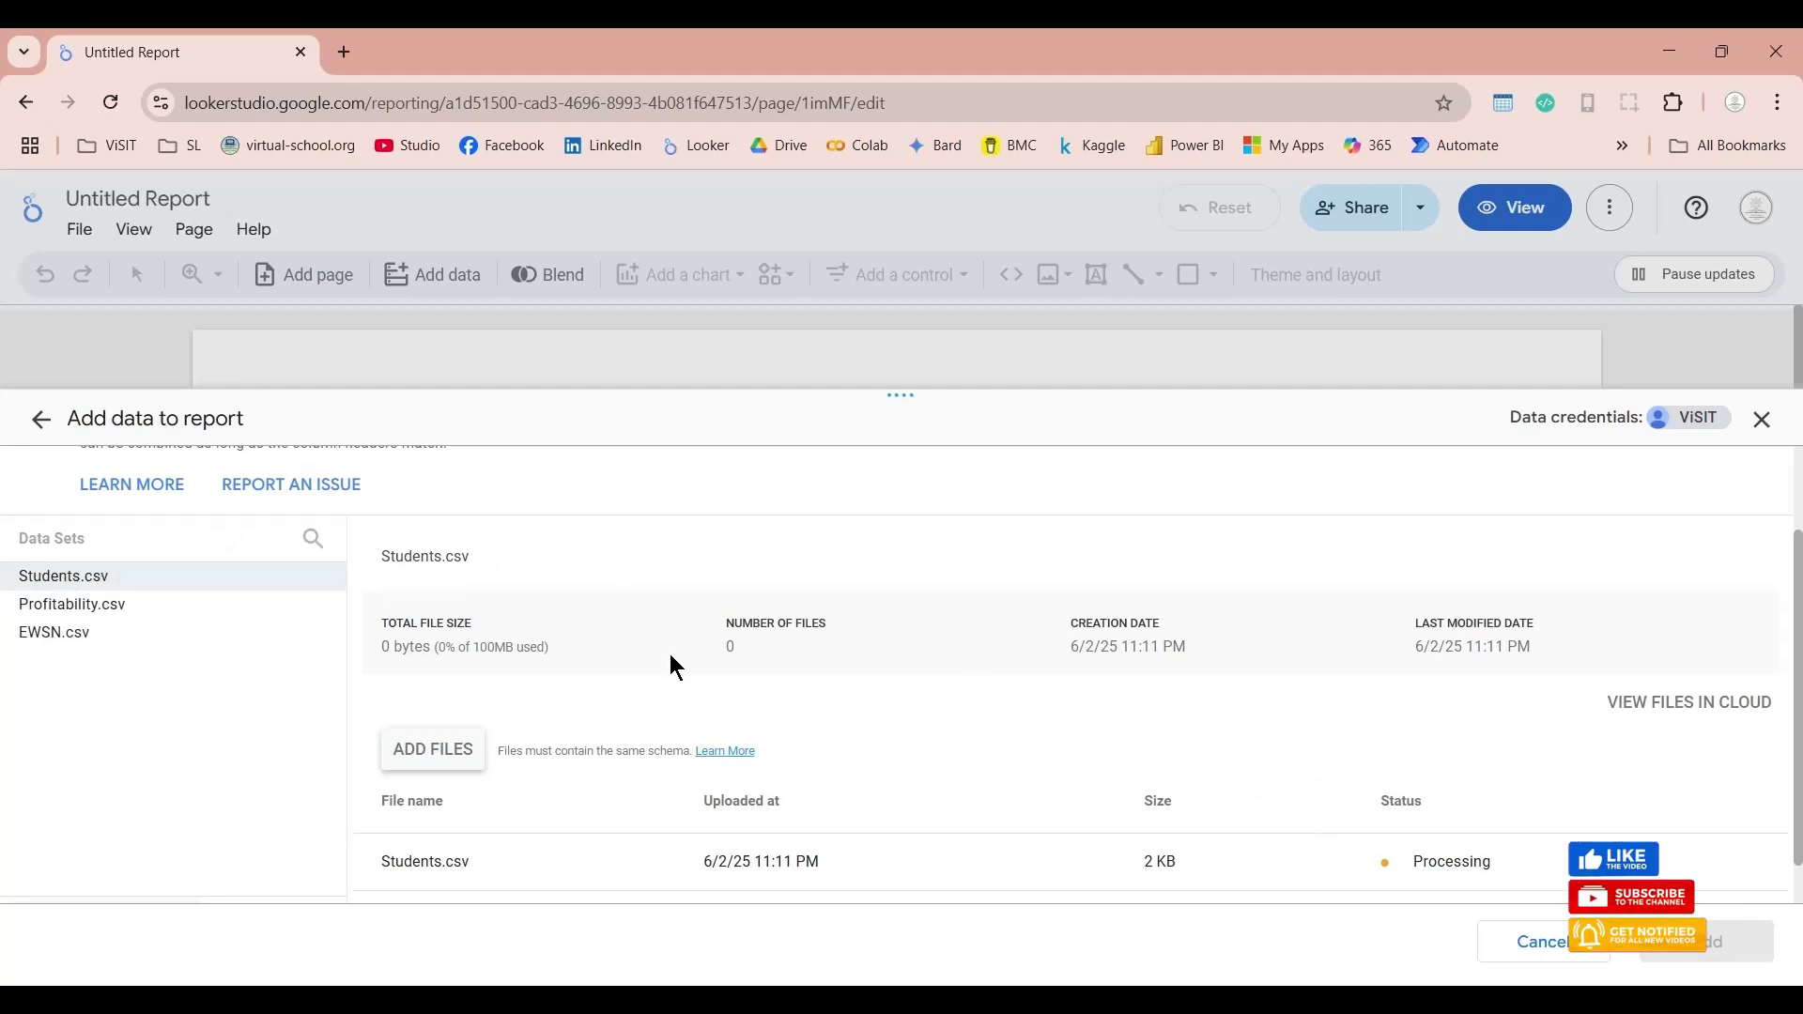
{"action": "scroll", "coordinate": [848, 776], "scroll_direction": "down", "scroll_amount": 1}
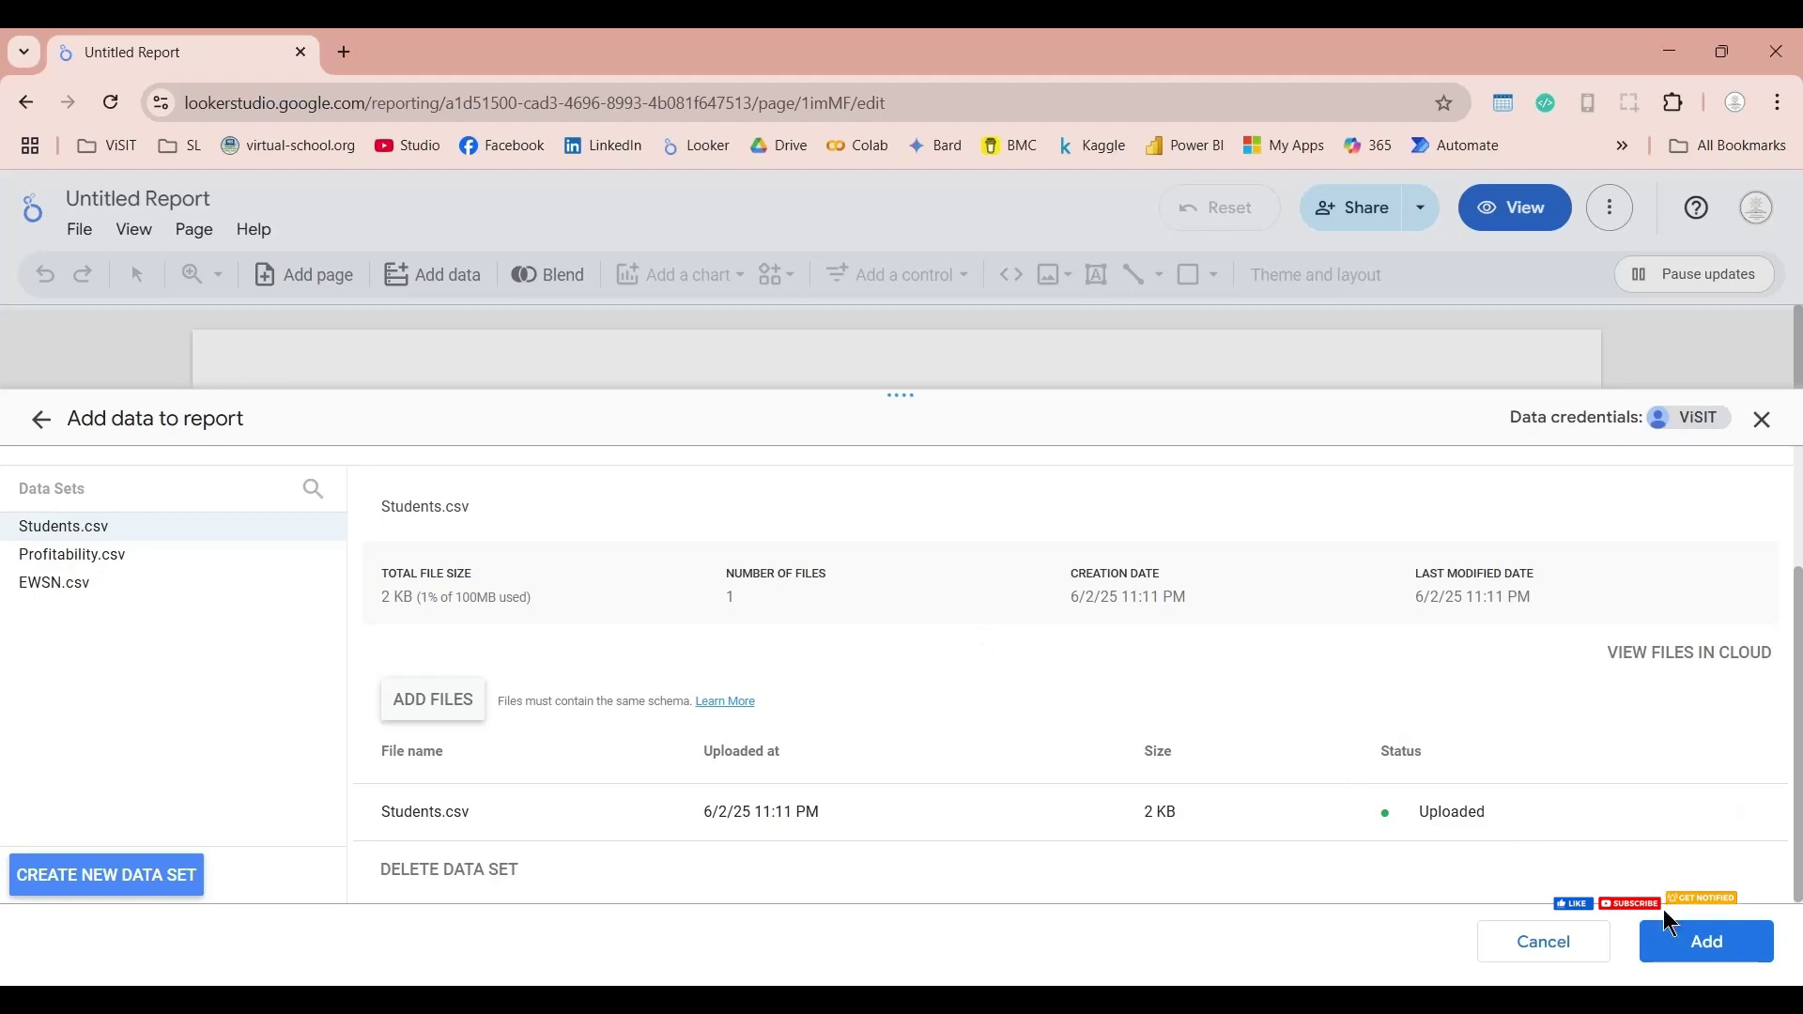
{"action": "left_click", "coordinate": [1683, 958]}
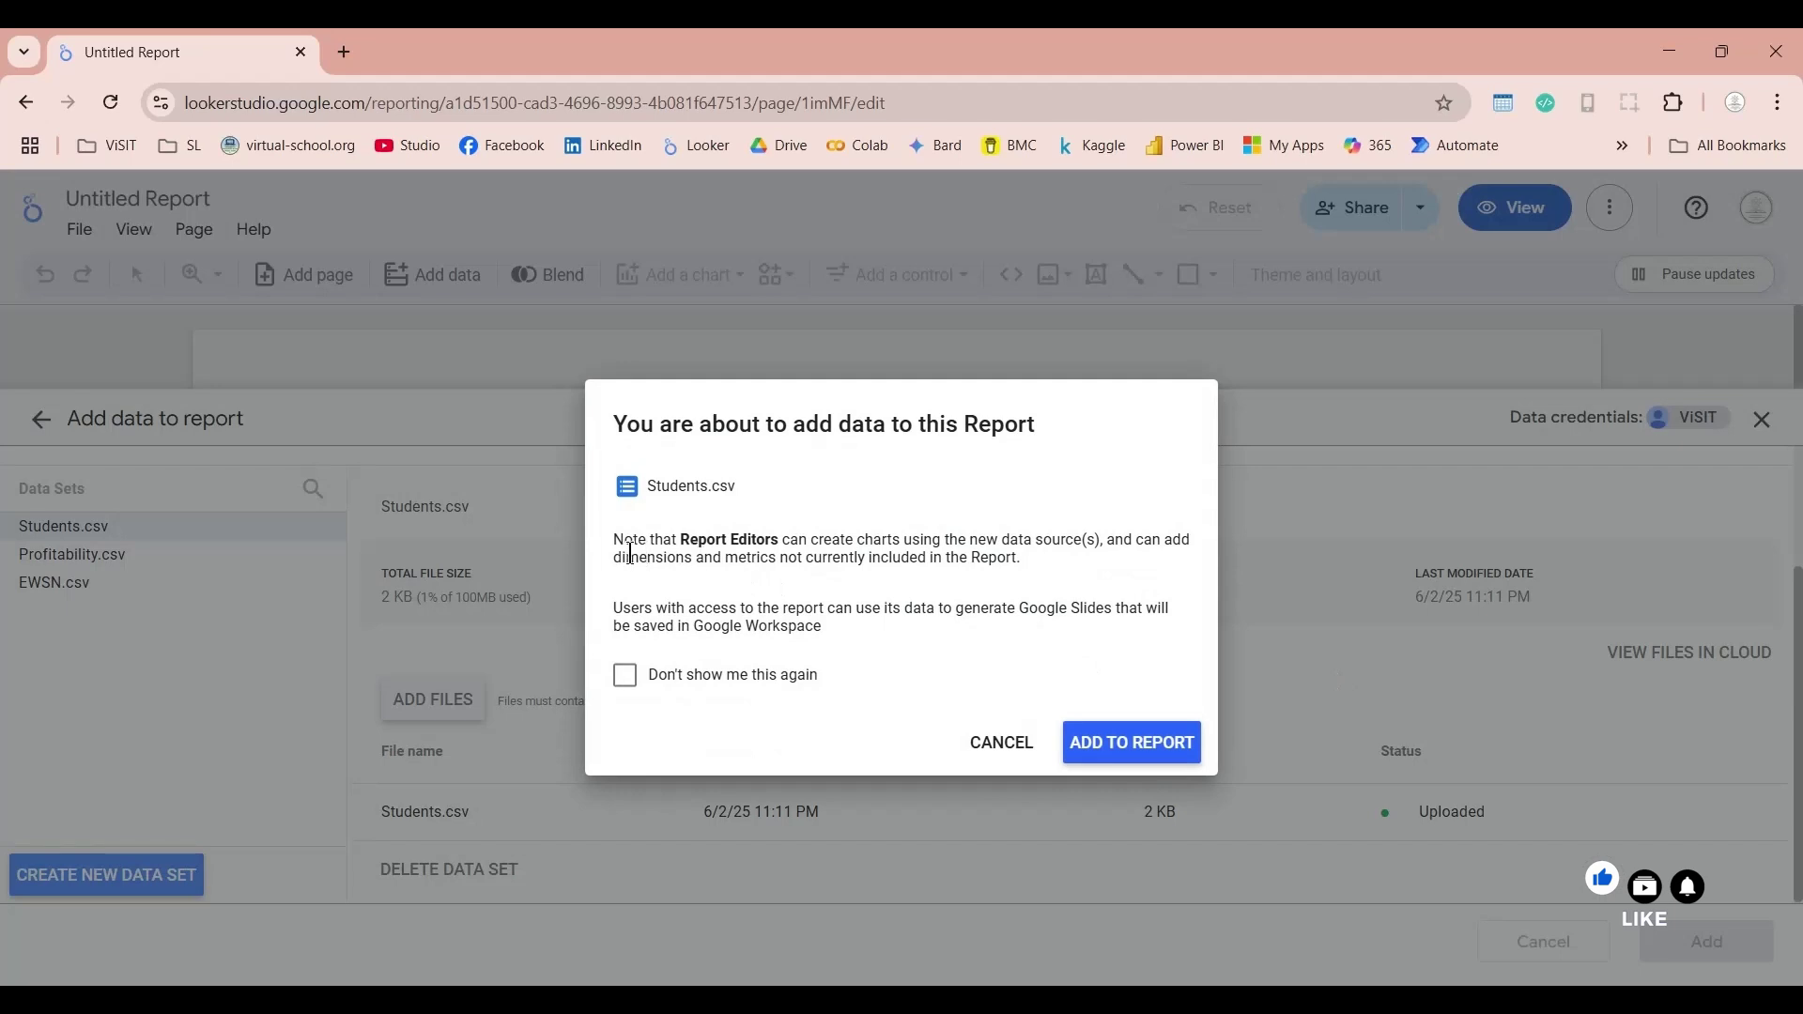
{"action": "left_click", "coordinate": [1140, 759]}
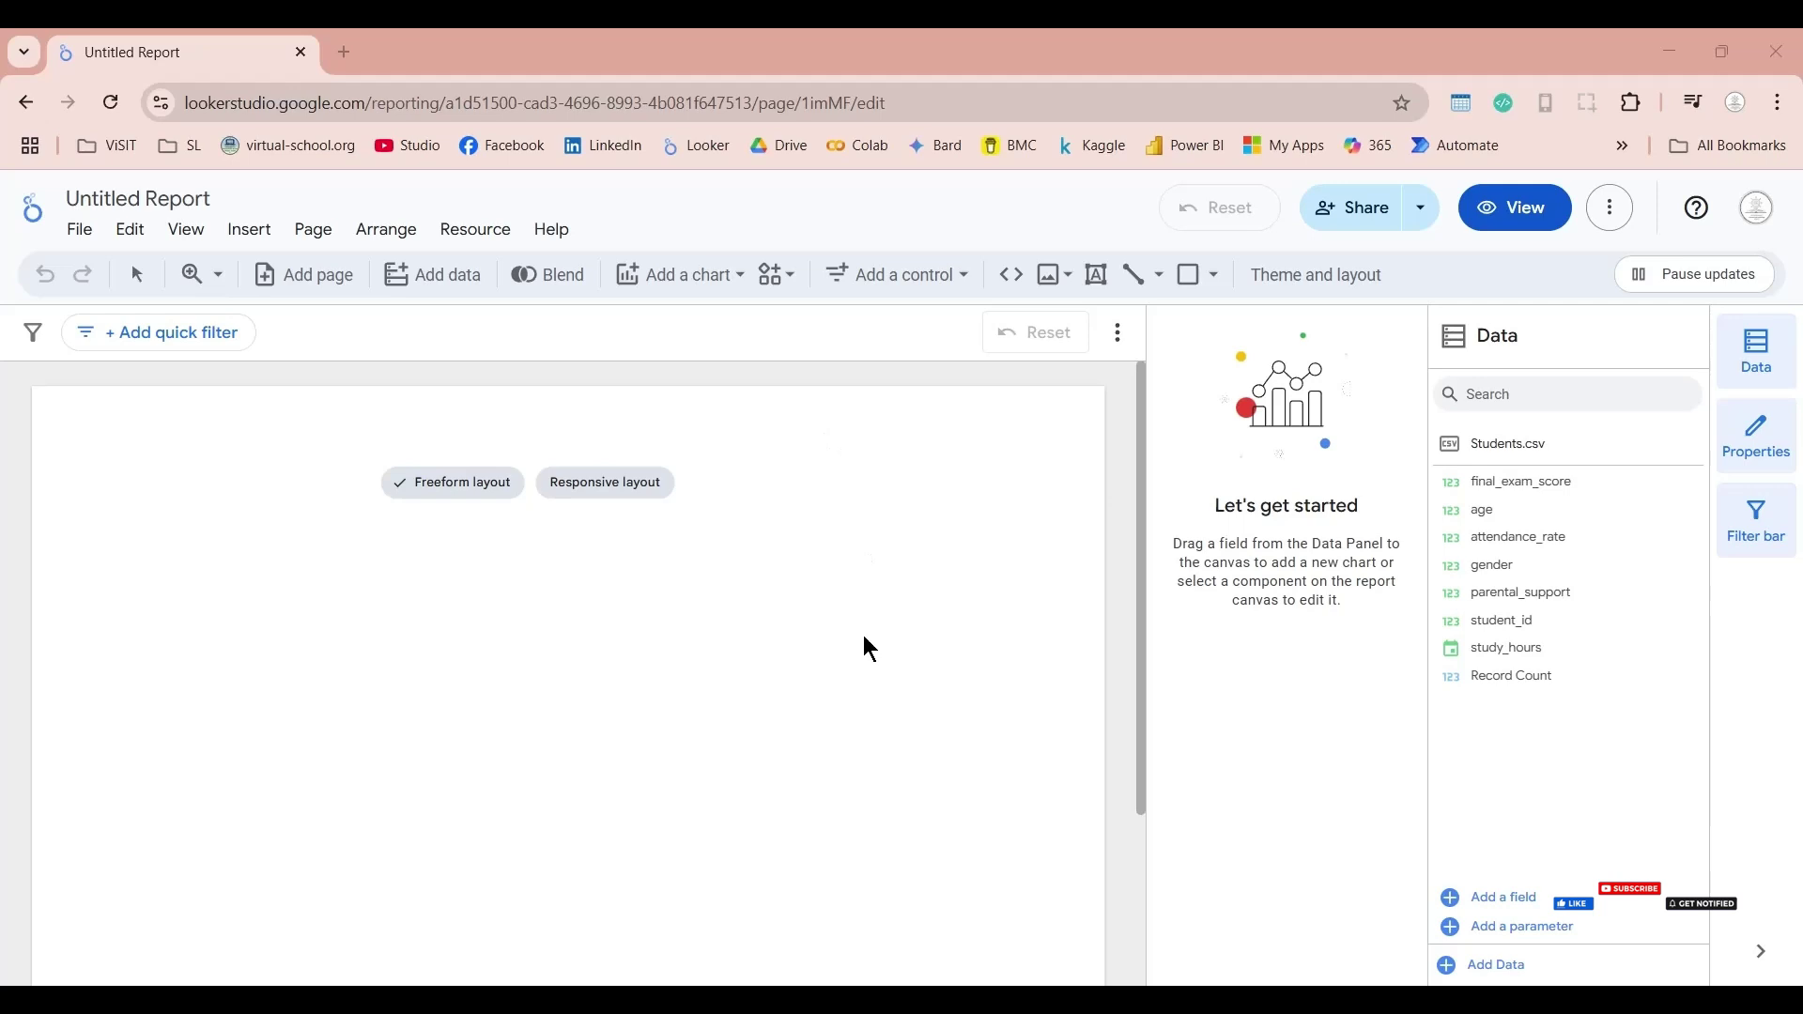
Step: Preview the freeform and responsive layout options and apply the responsive layout to the report
{"action": "mouse_move", "coordinate": [448, 501]}
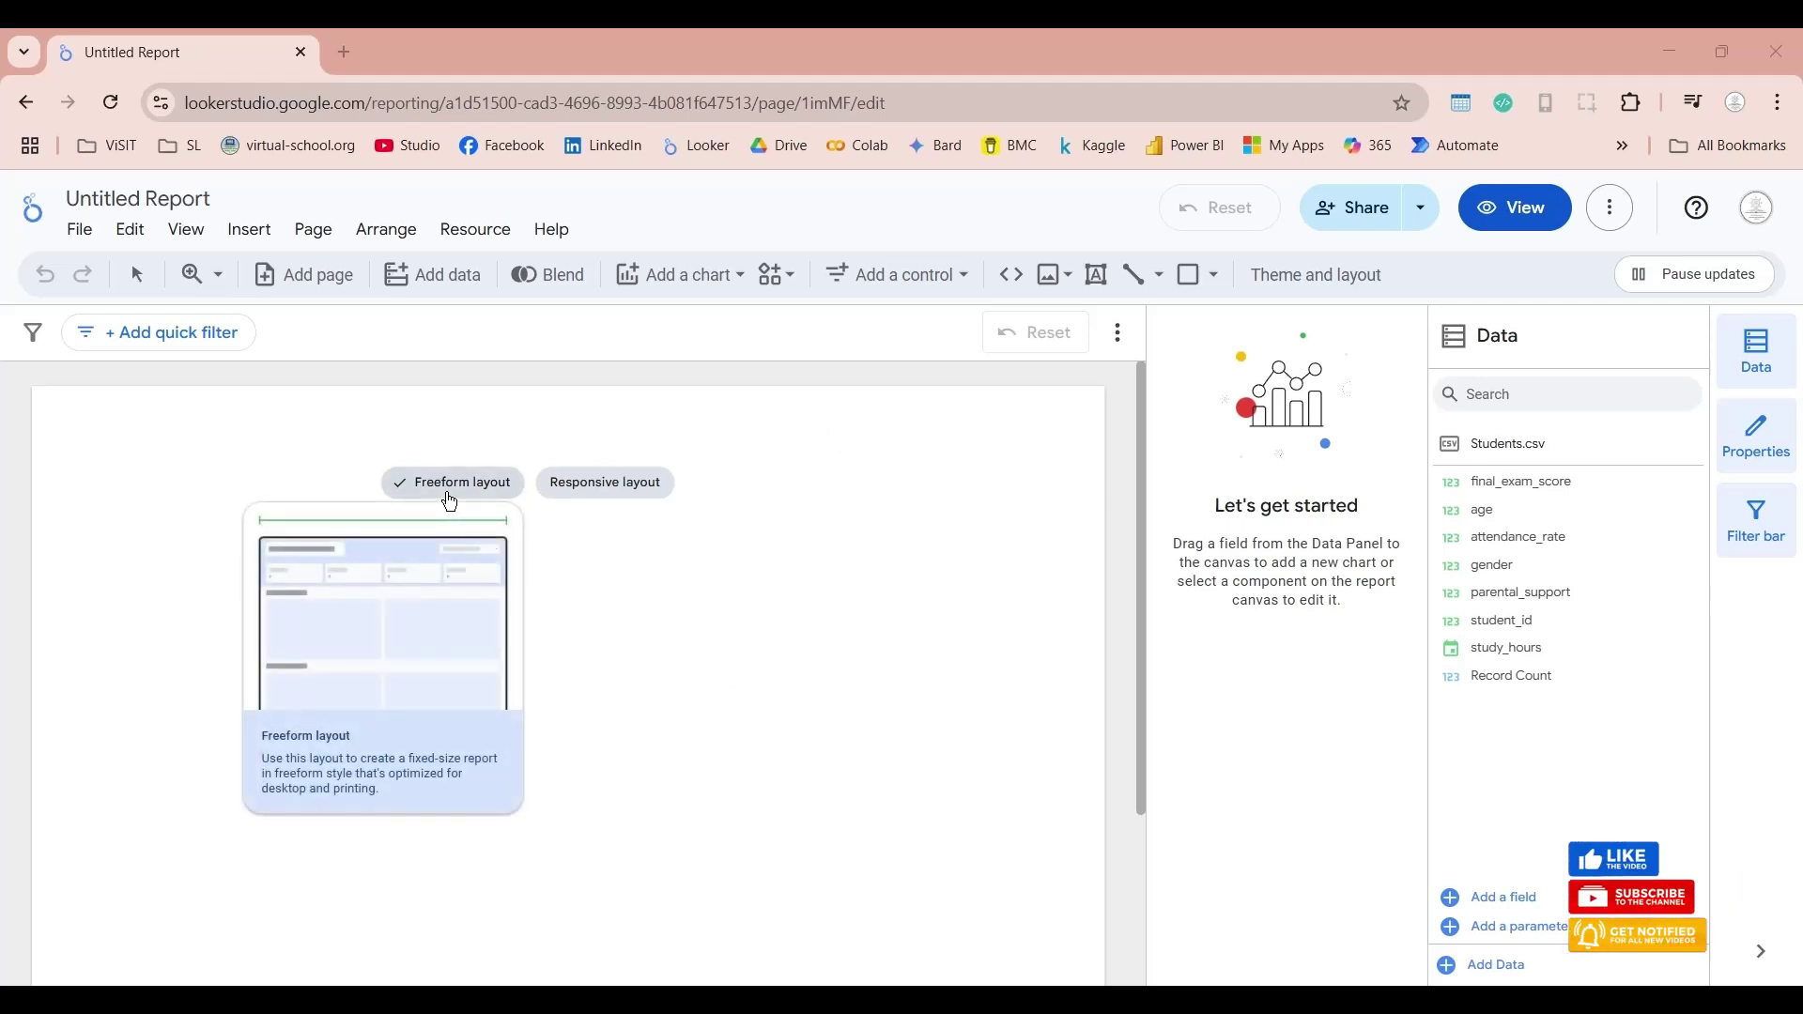
{"action": "mouse_move", "coordinate": [641, 503]}
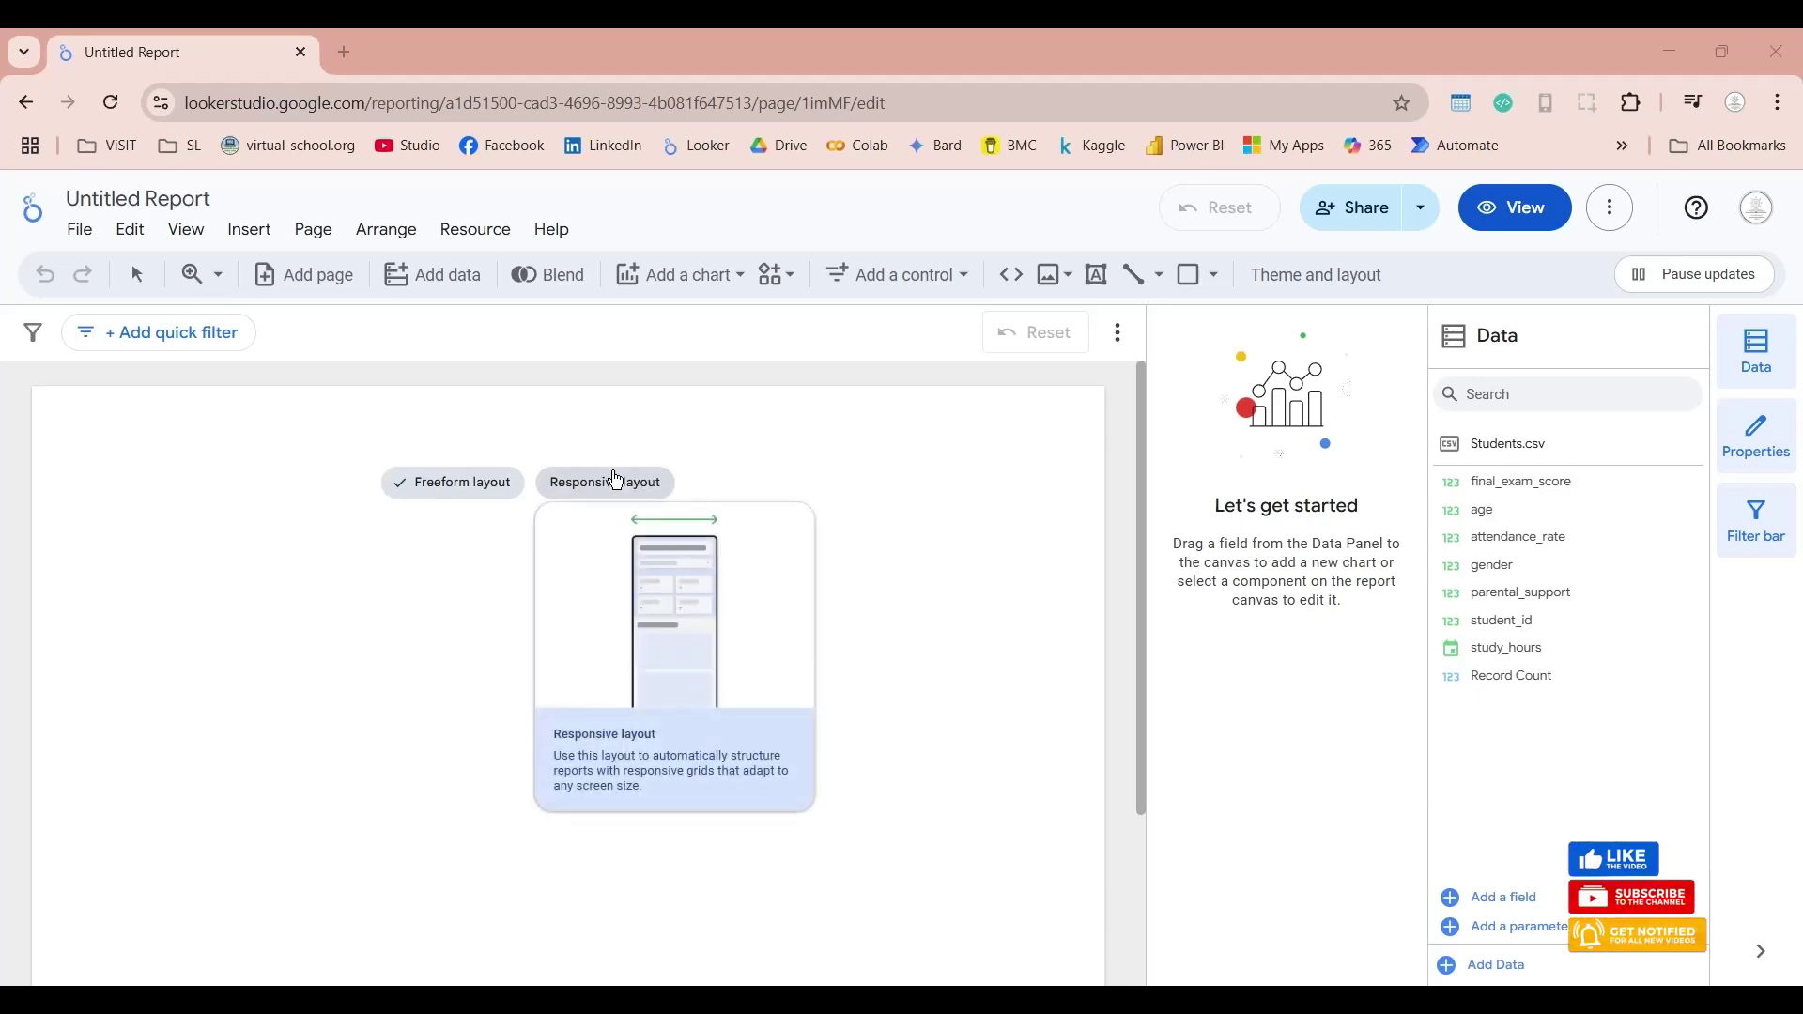
{"action": "mouse_move", "coordinate": [394, 510]}
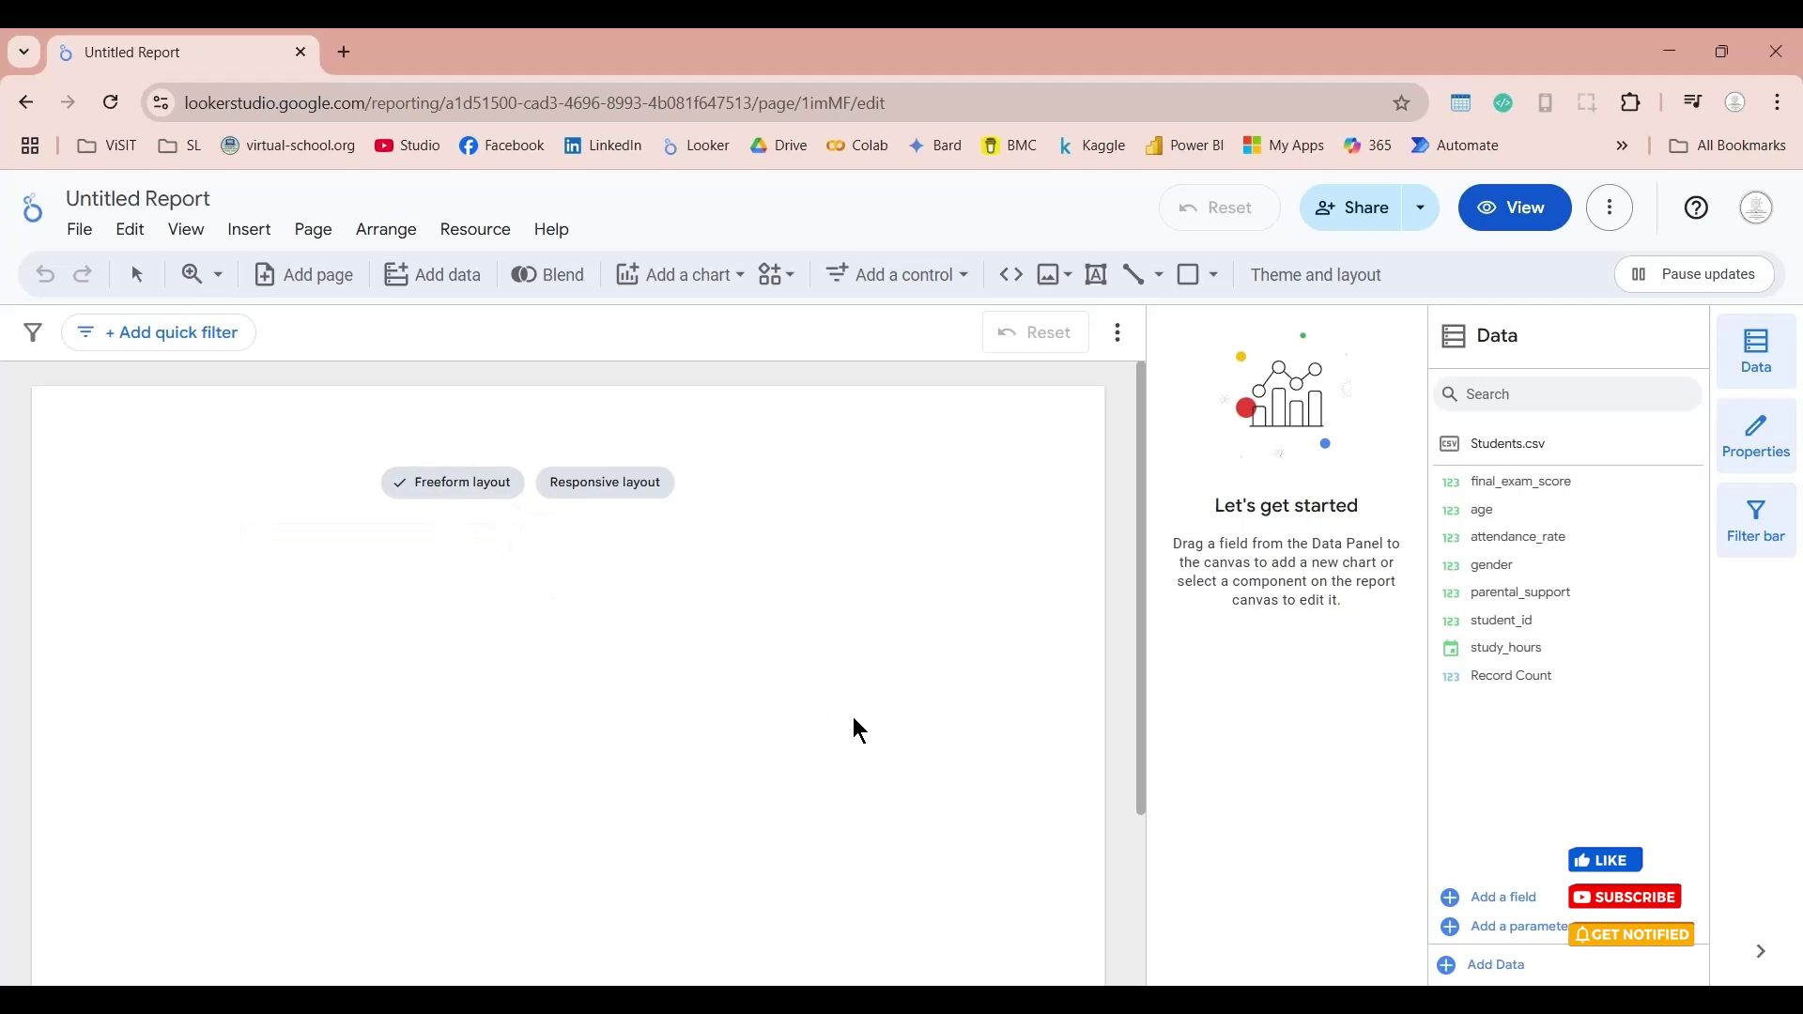
{"action": "mouse_move", "coordinate": [624, 489]}
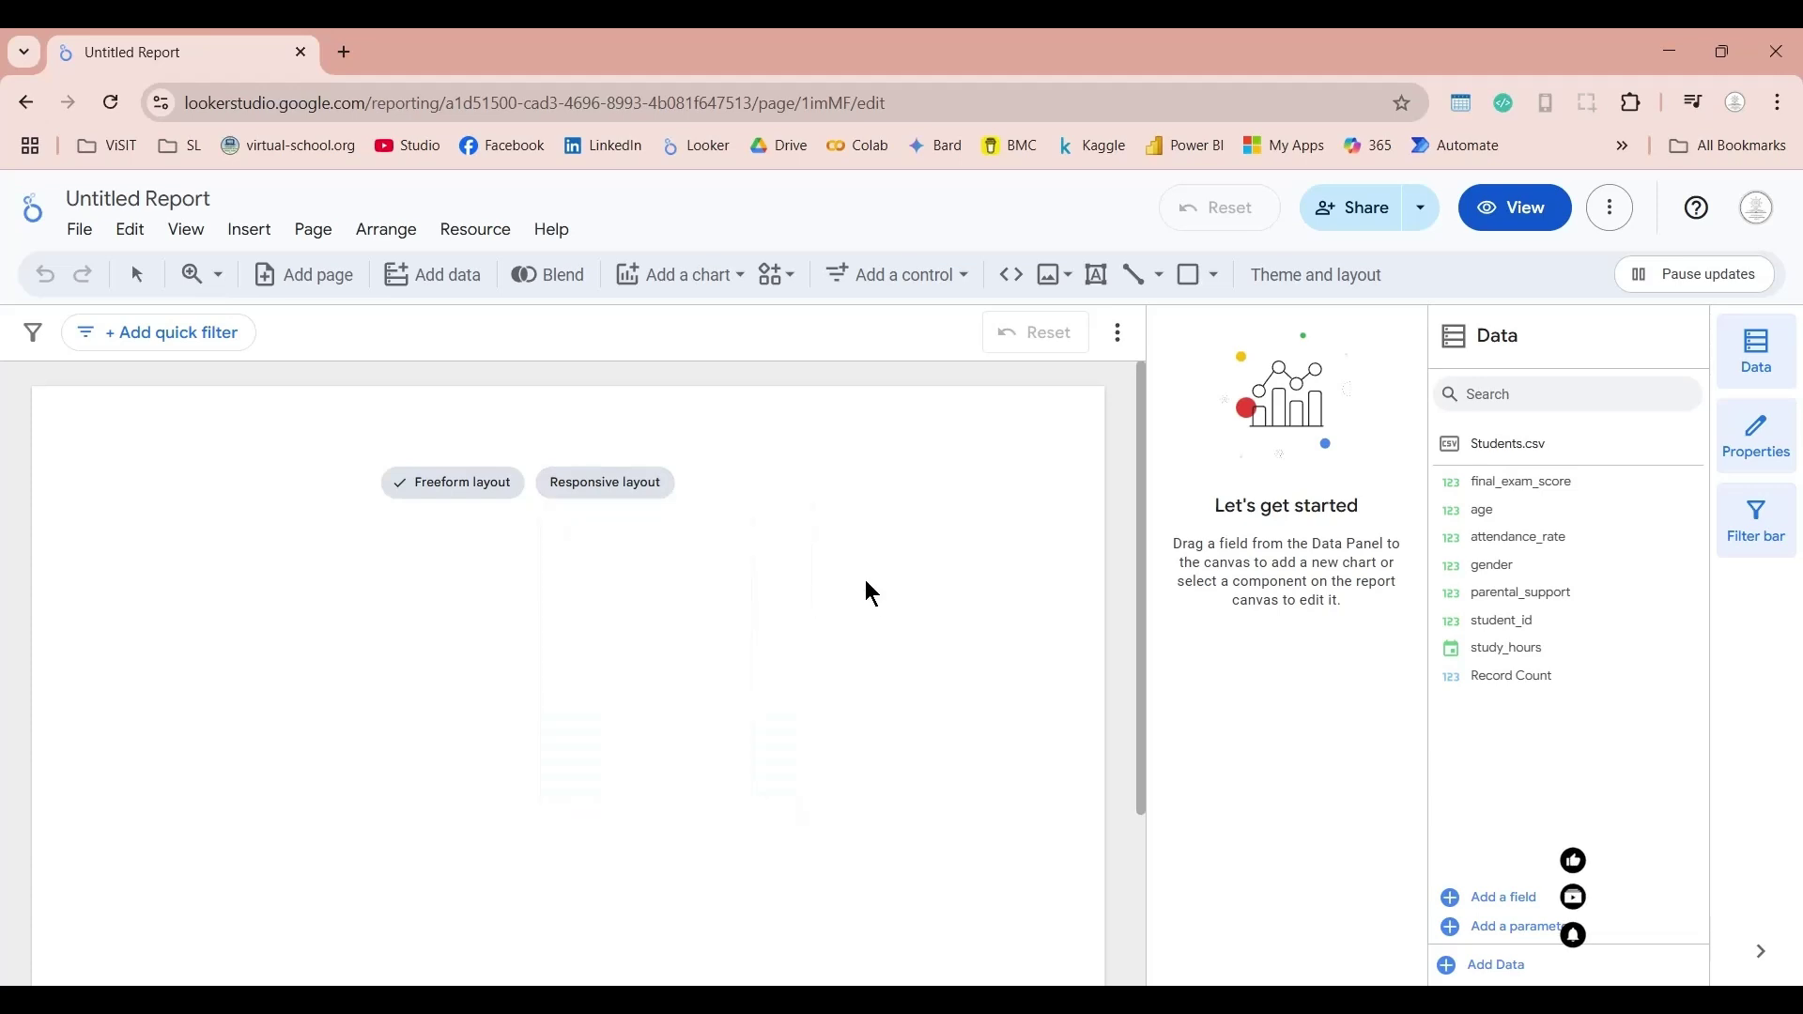
{"action": "left_click", "coordinate": [606, 488]}
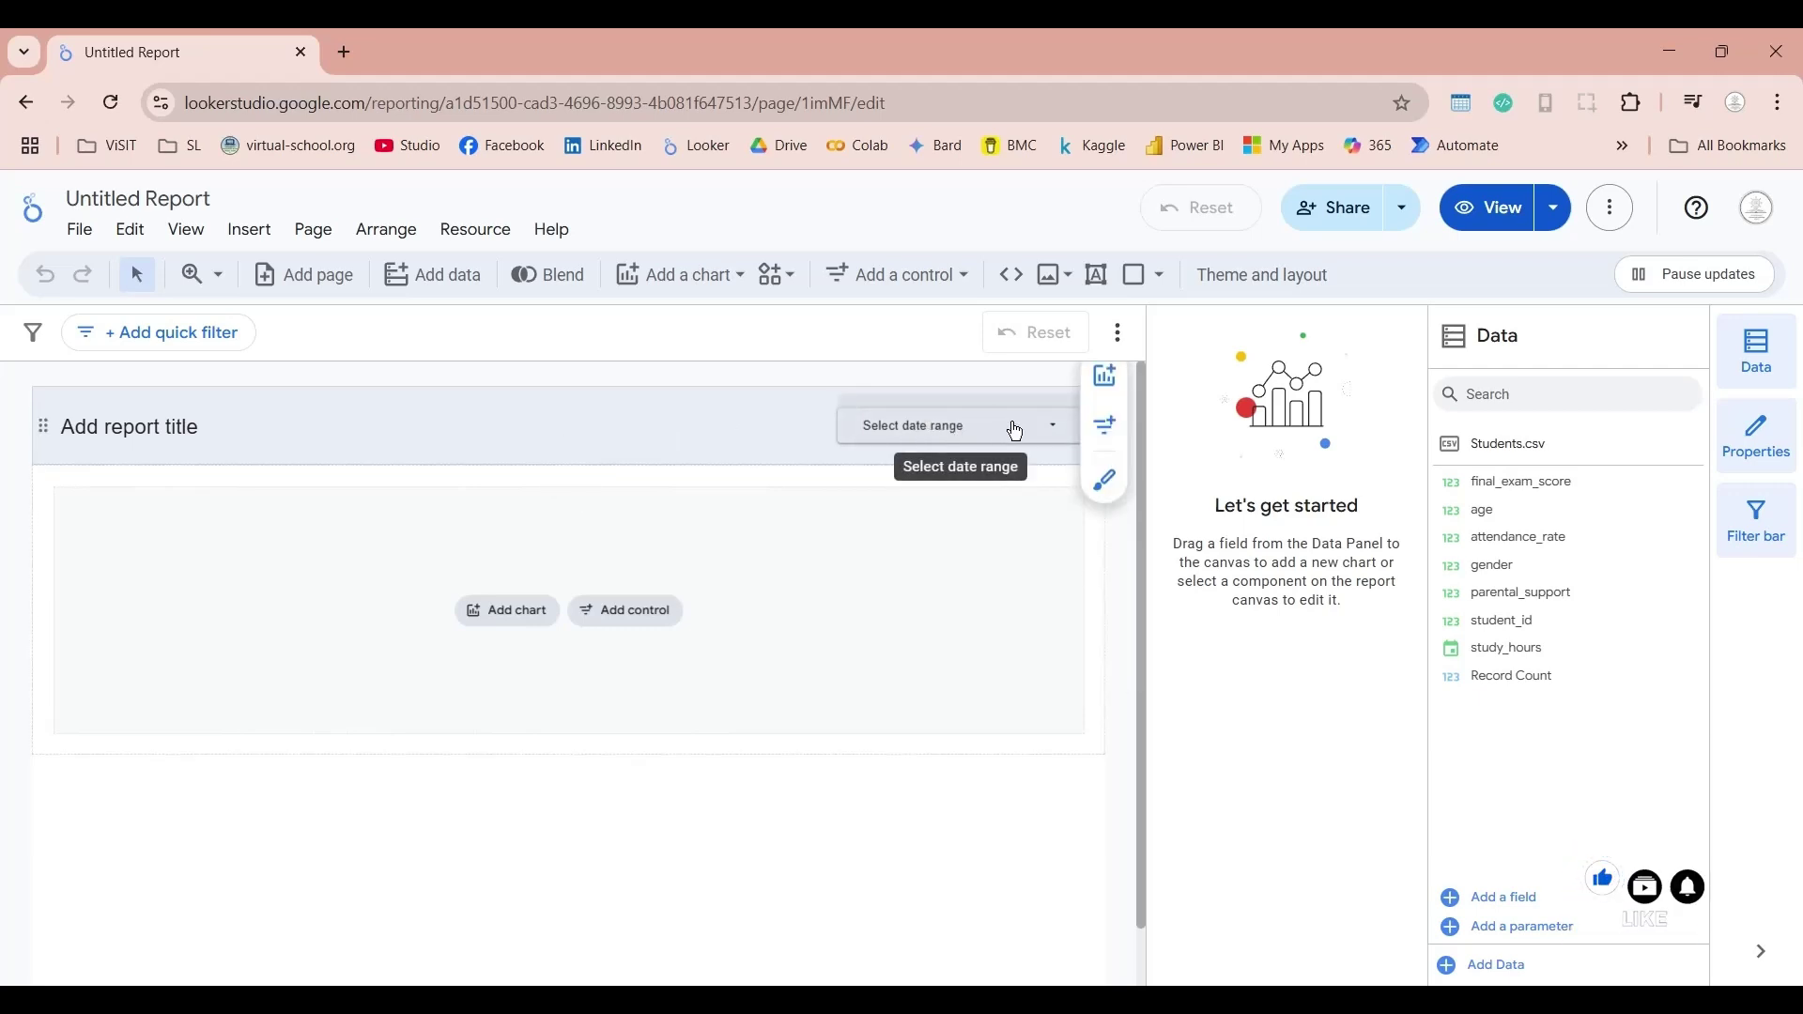
Step: Delete the date range control from the report header and set the report title to "Students Data Analysis"
{"action": "left_click", "coordinate": [949, 416]}
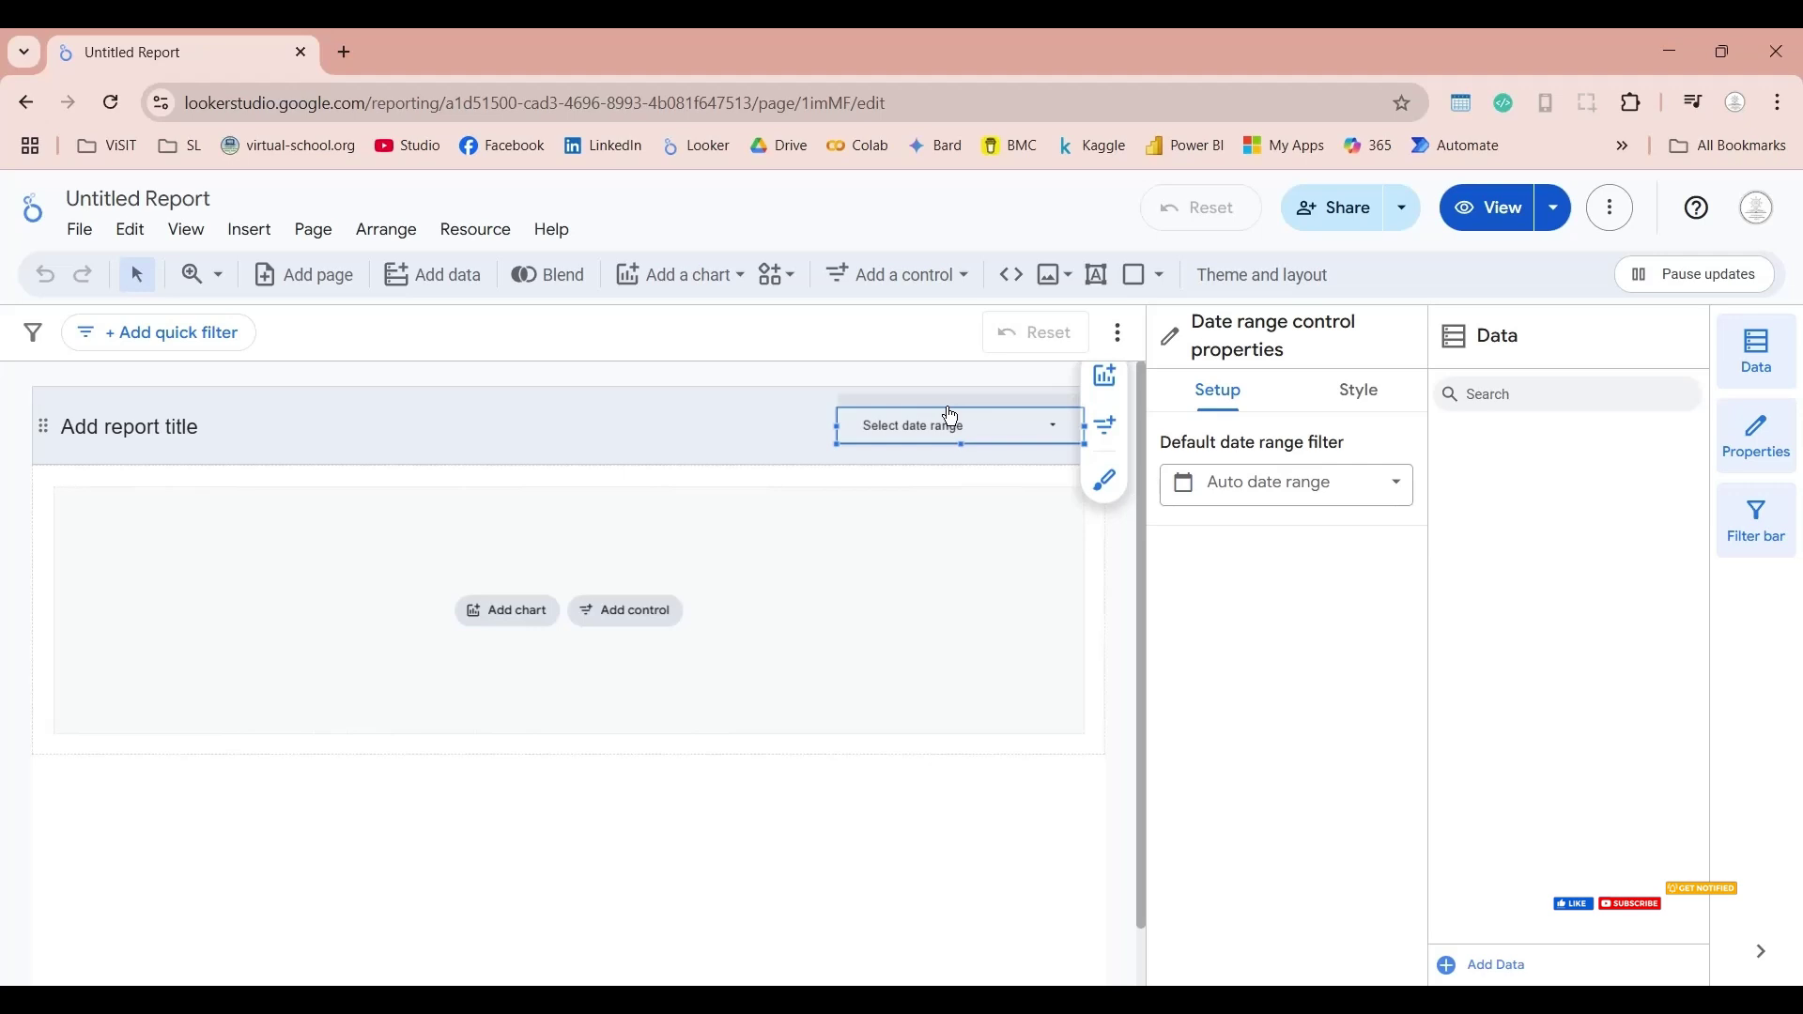
{"action": "key", "text": "Delete"}
{"action": "left_click", "coordinate": [371, 426]}
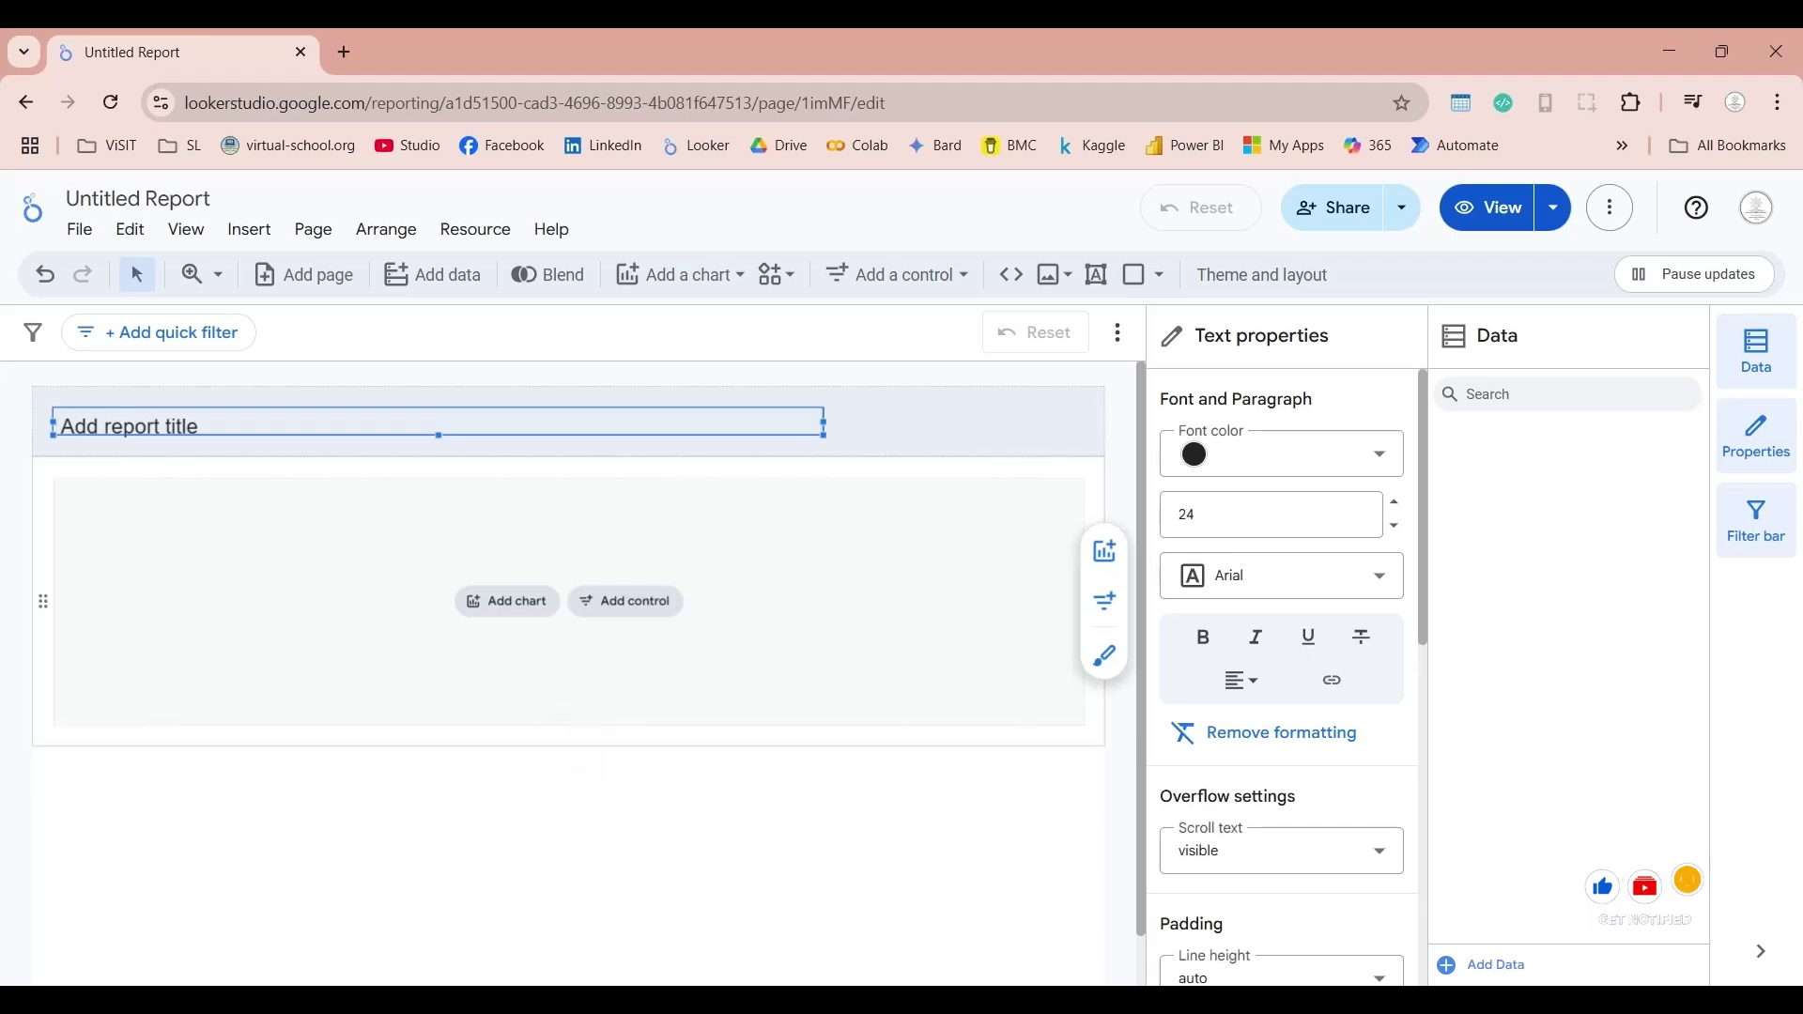
{"action": "left_click_drag", "start_coordinate": [199, 427], "coordinate": [5, 405]}
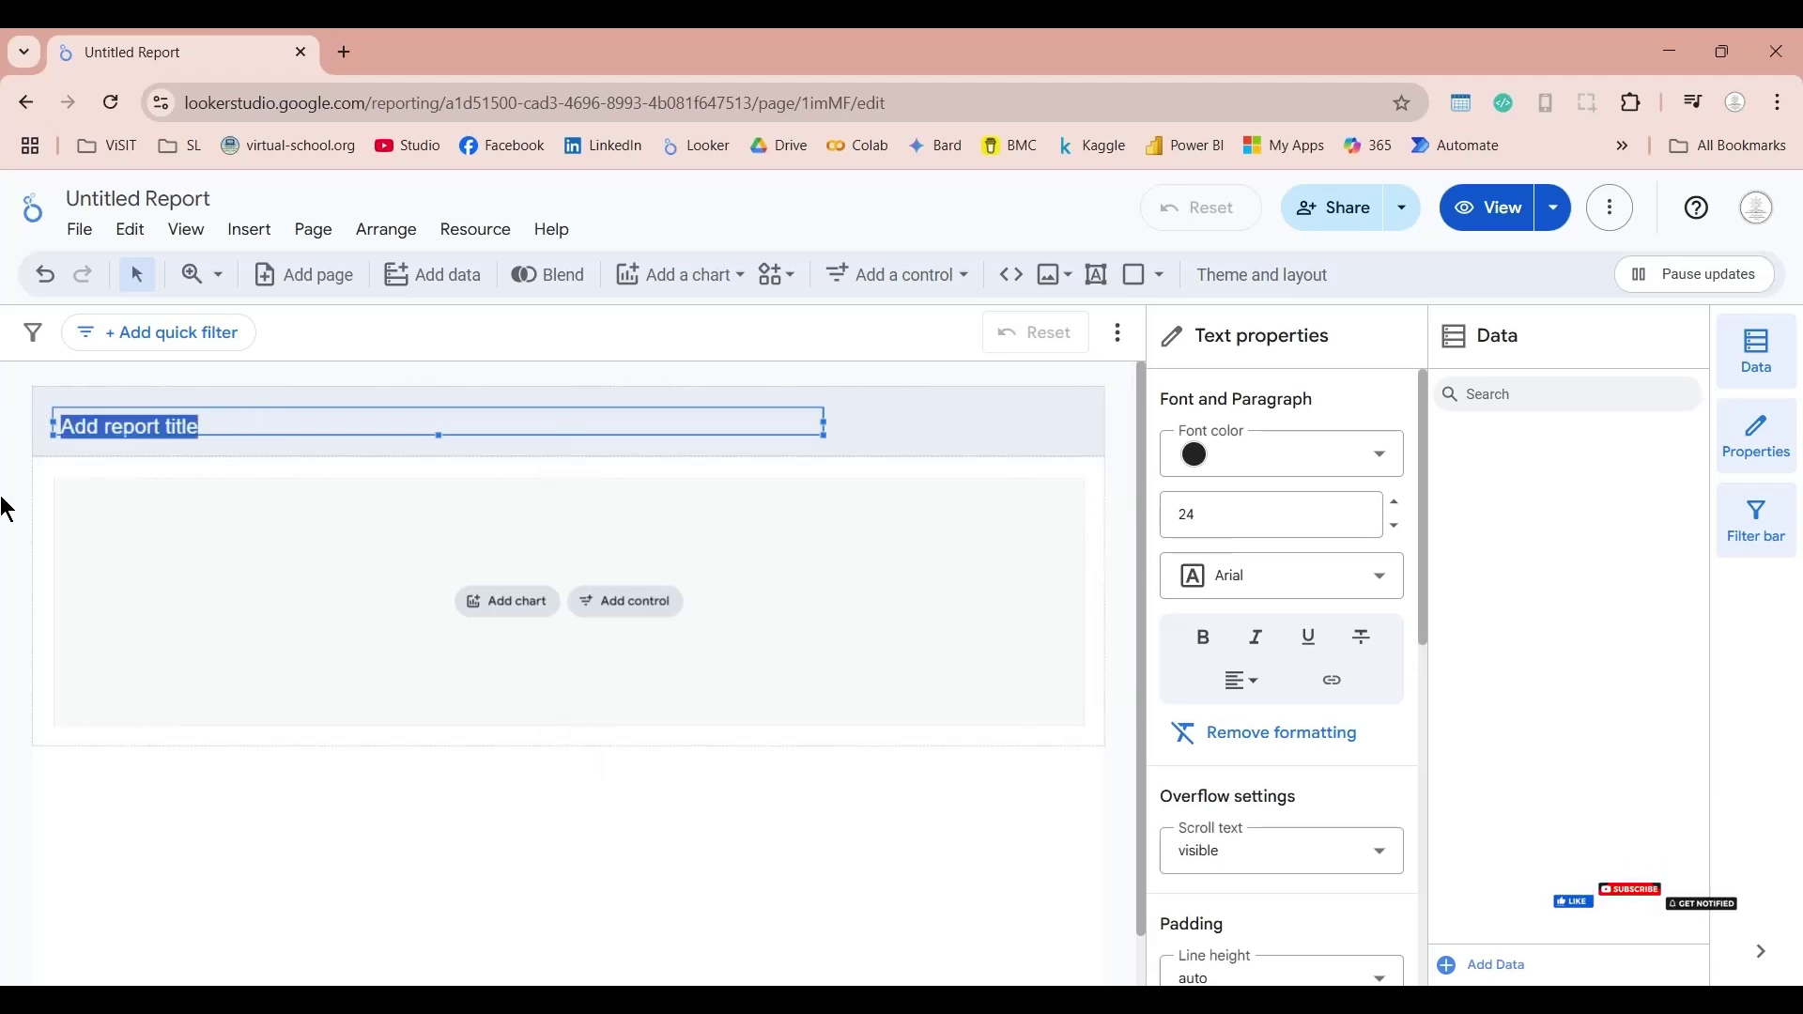
{"action": "type", "text": "Students "}
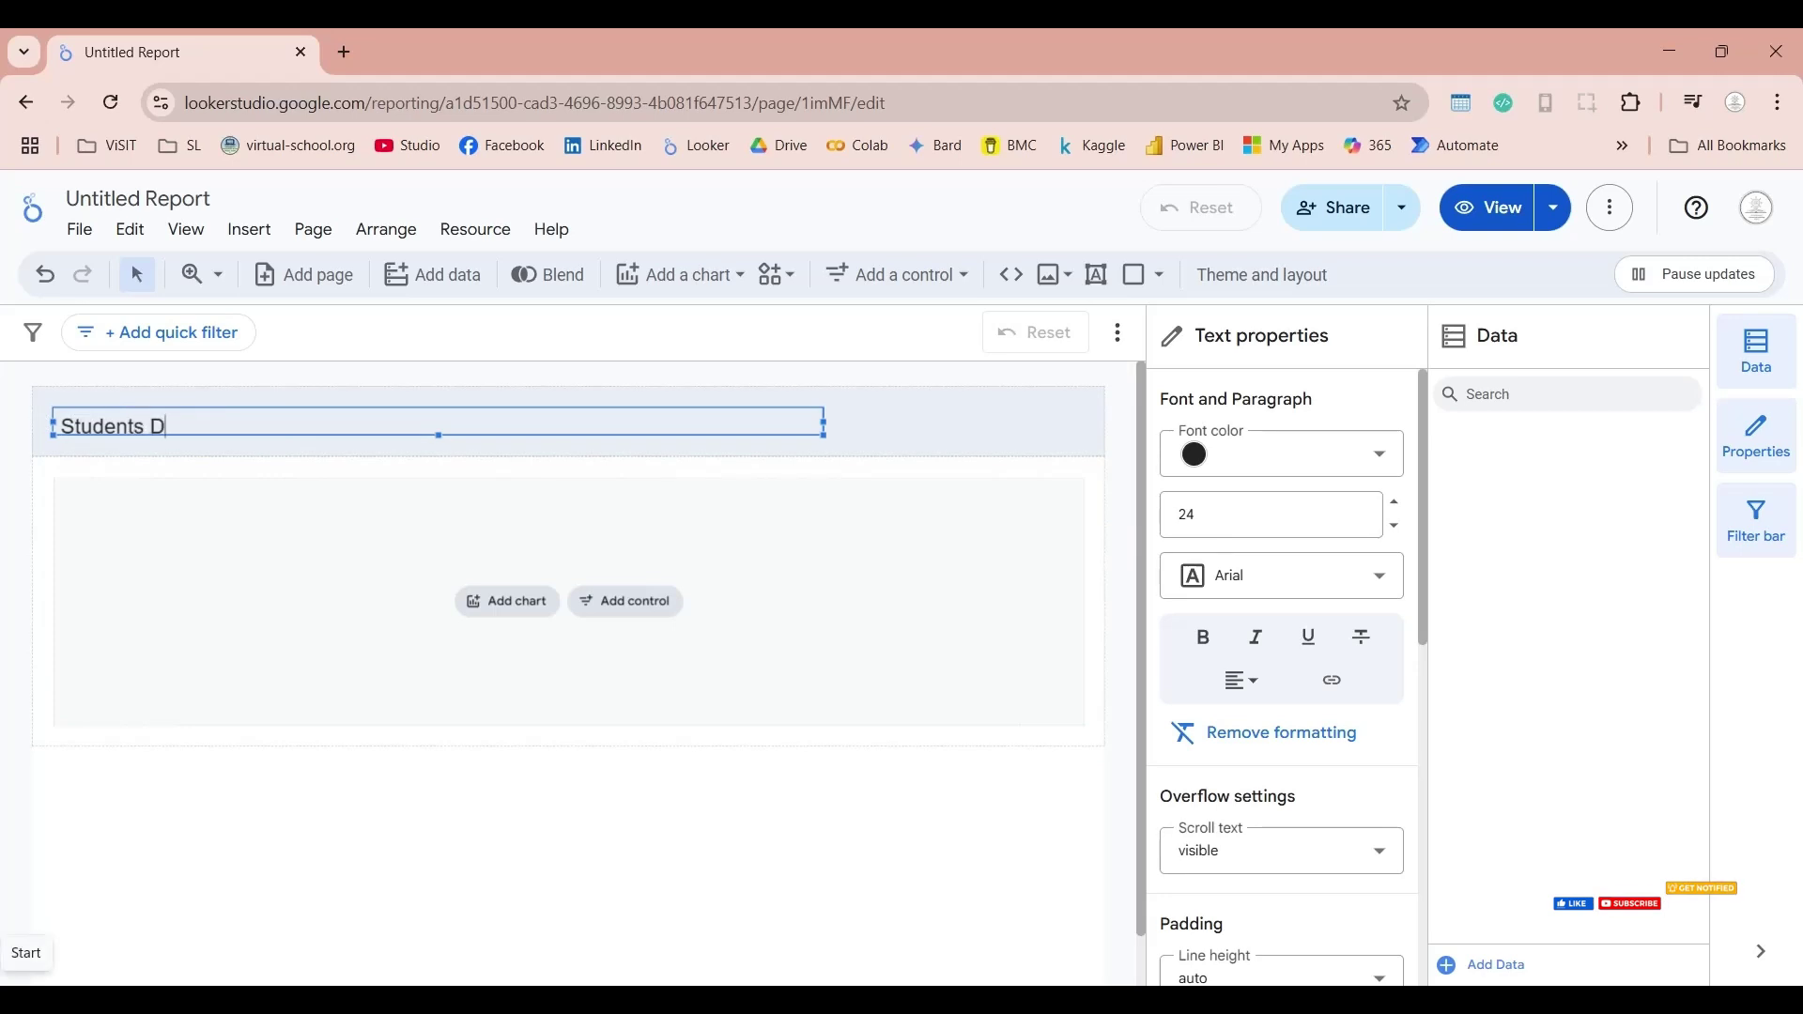
{"action": "type", "text": "Data Ana"}
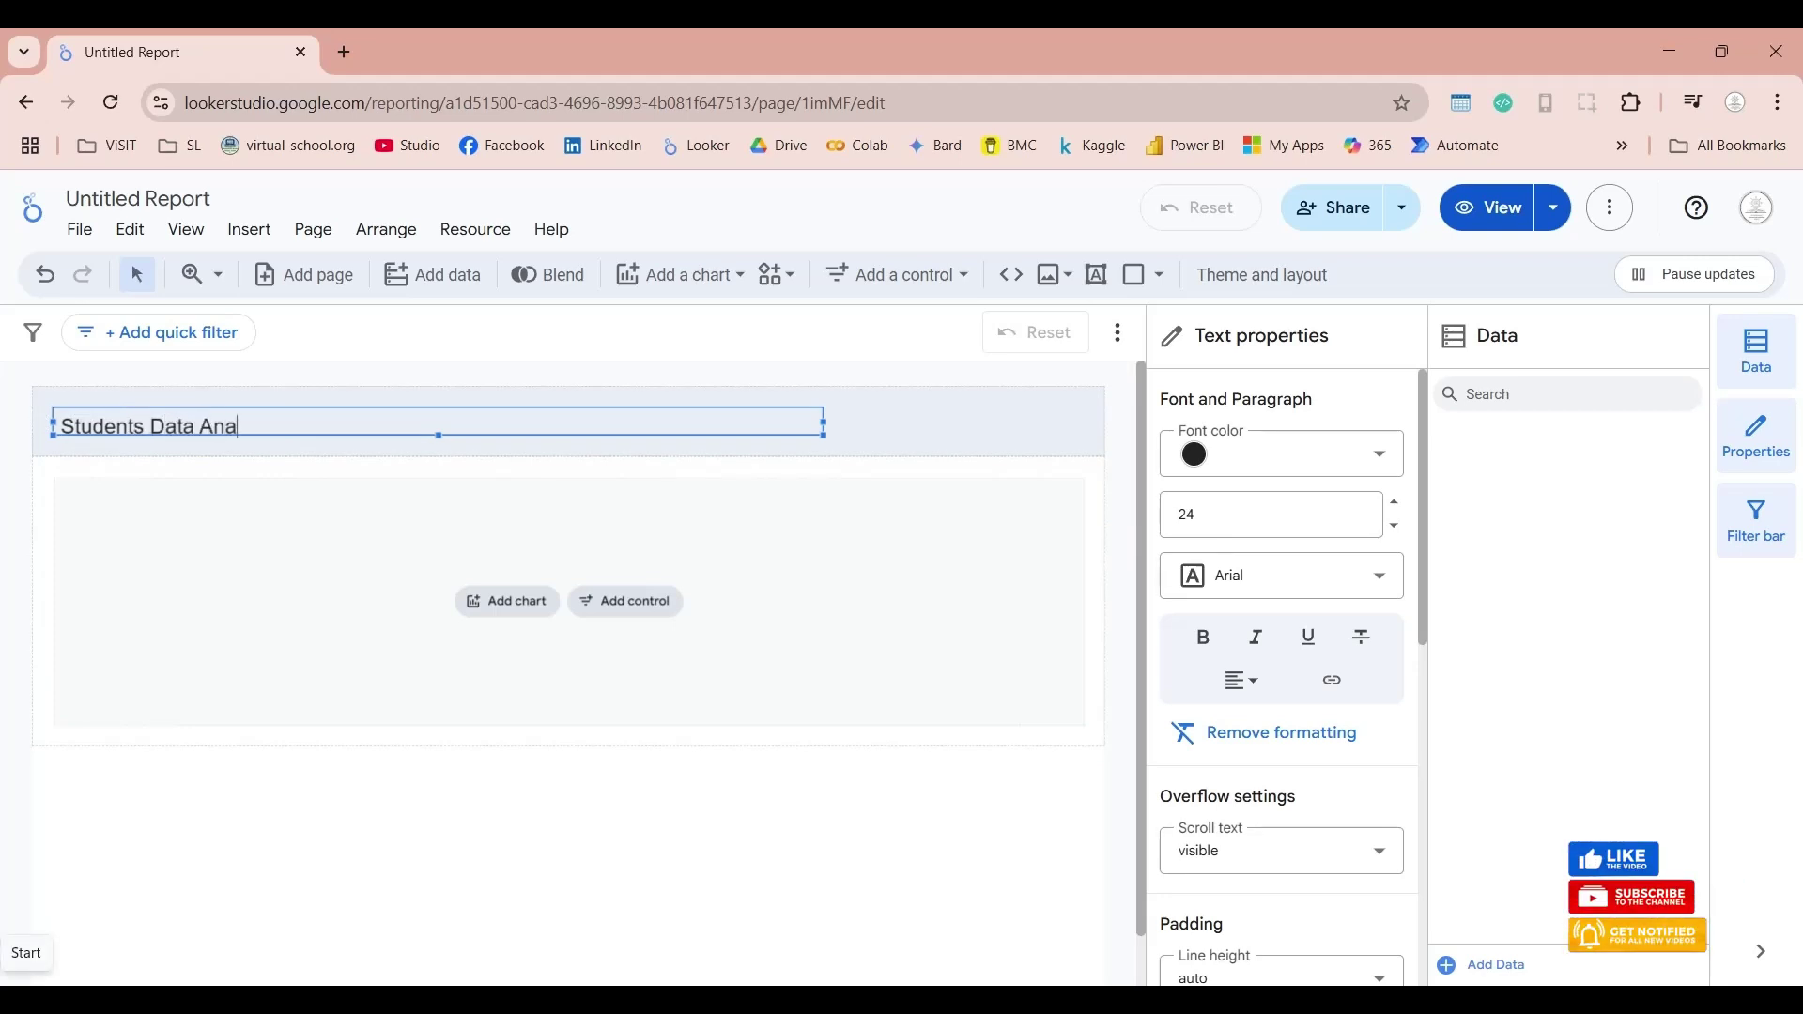
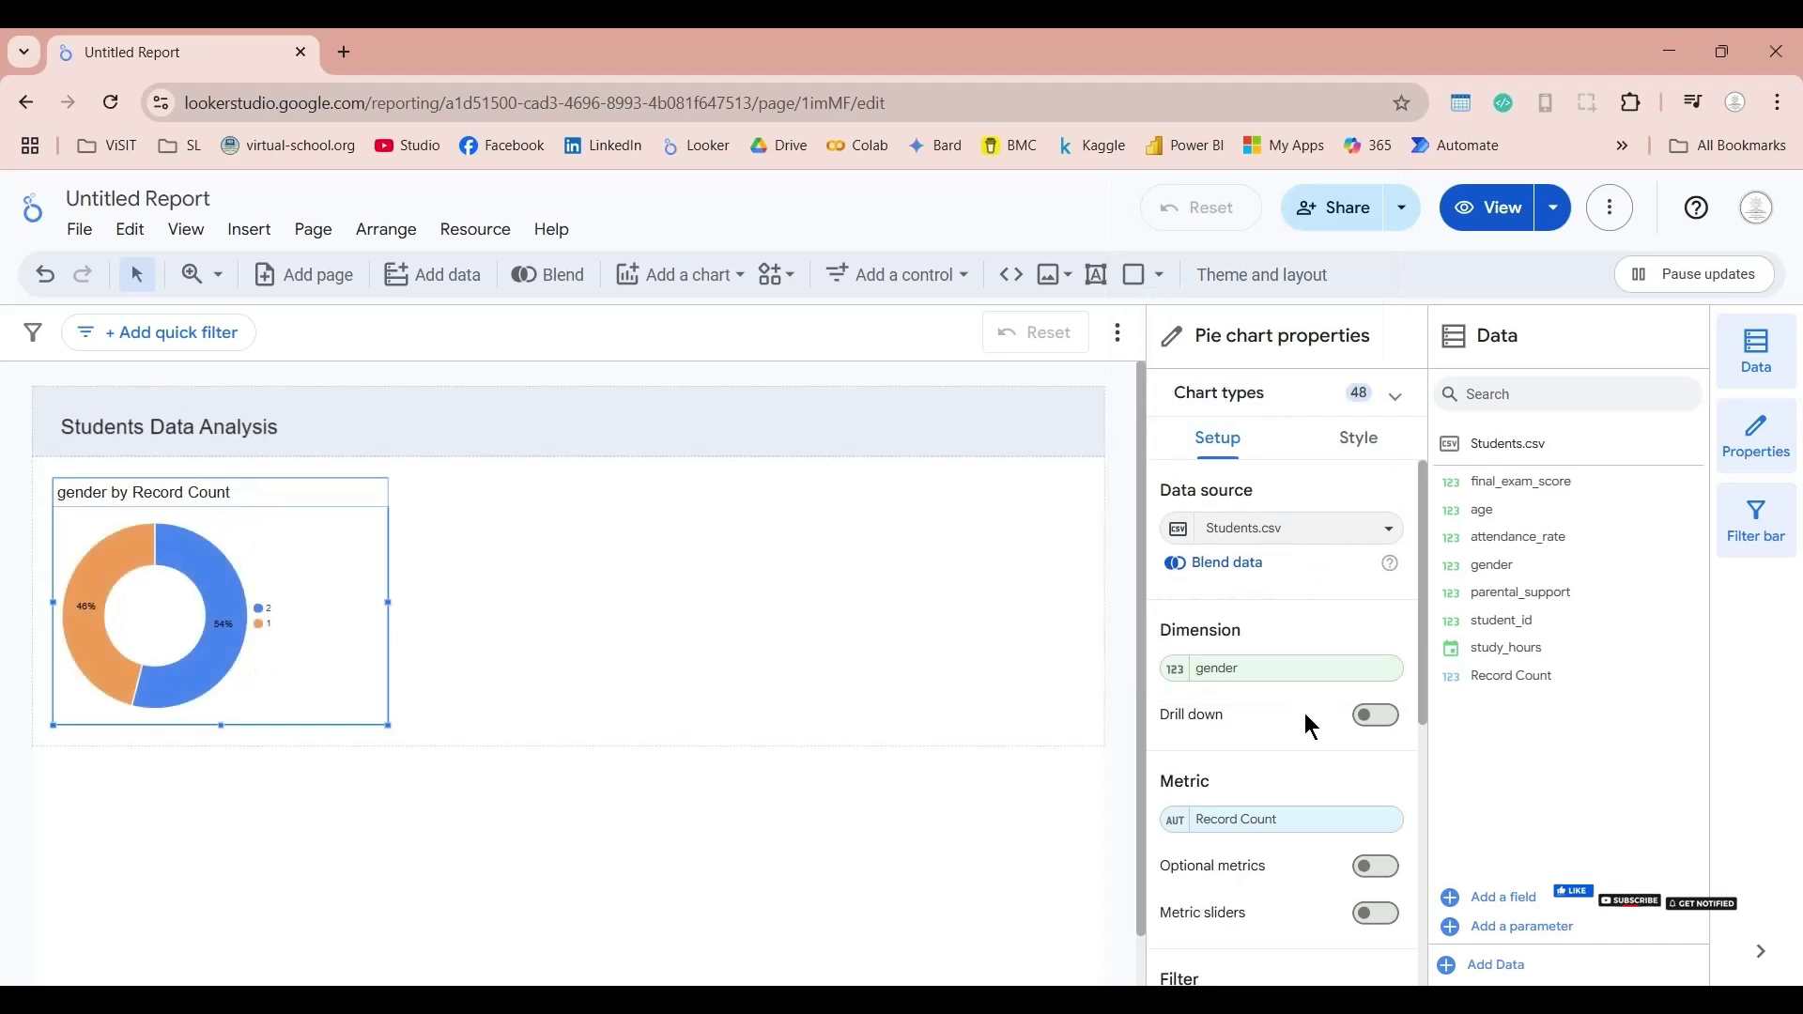
Step: Set the display name of the donut chart's gender dimension to "Number of Students"
{"action": "mouse_move", "coordinate": [379, 567]}
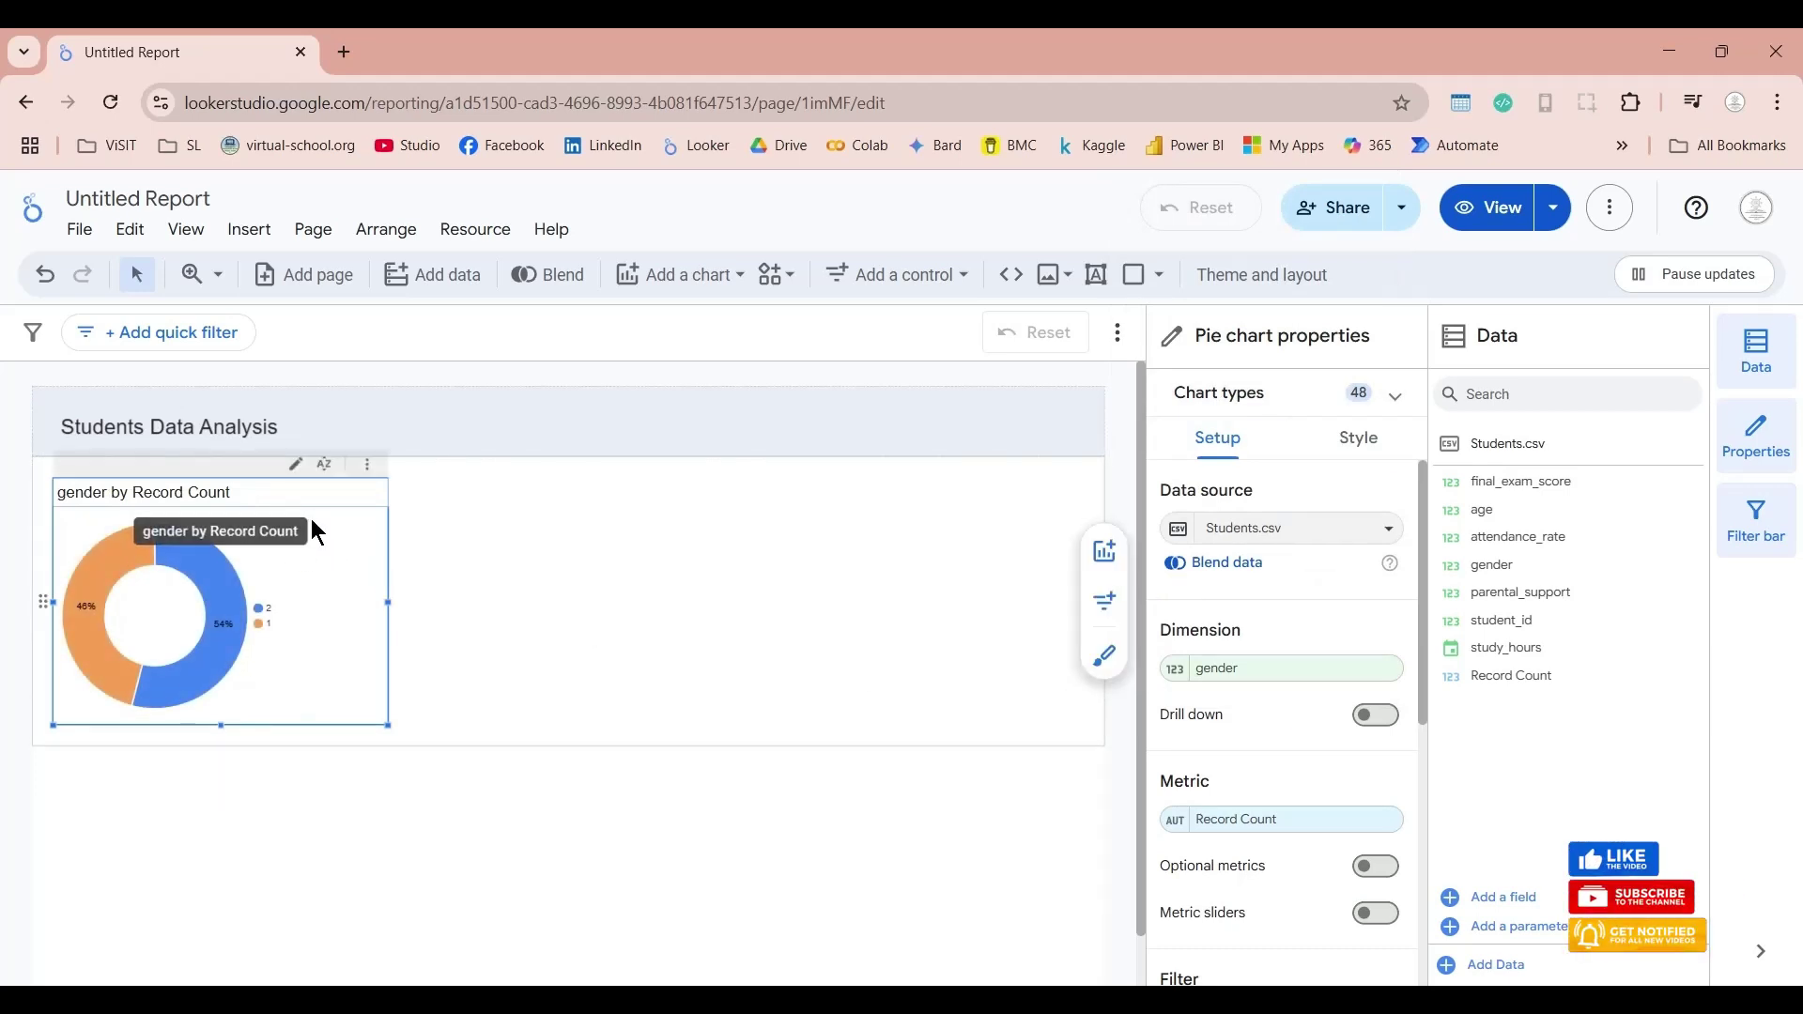
{"action": "left_click", "coordinate": [1180, 674]}
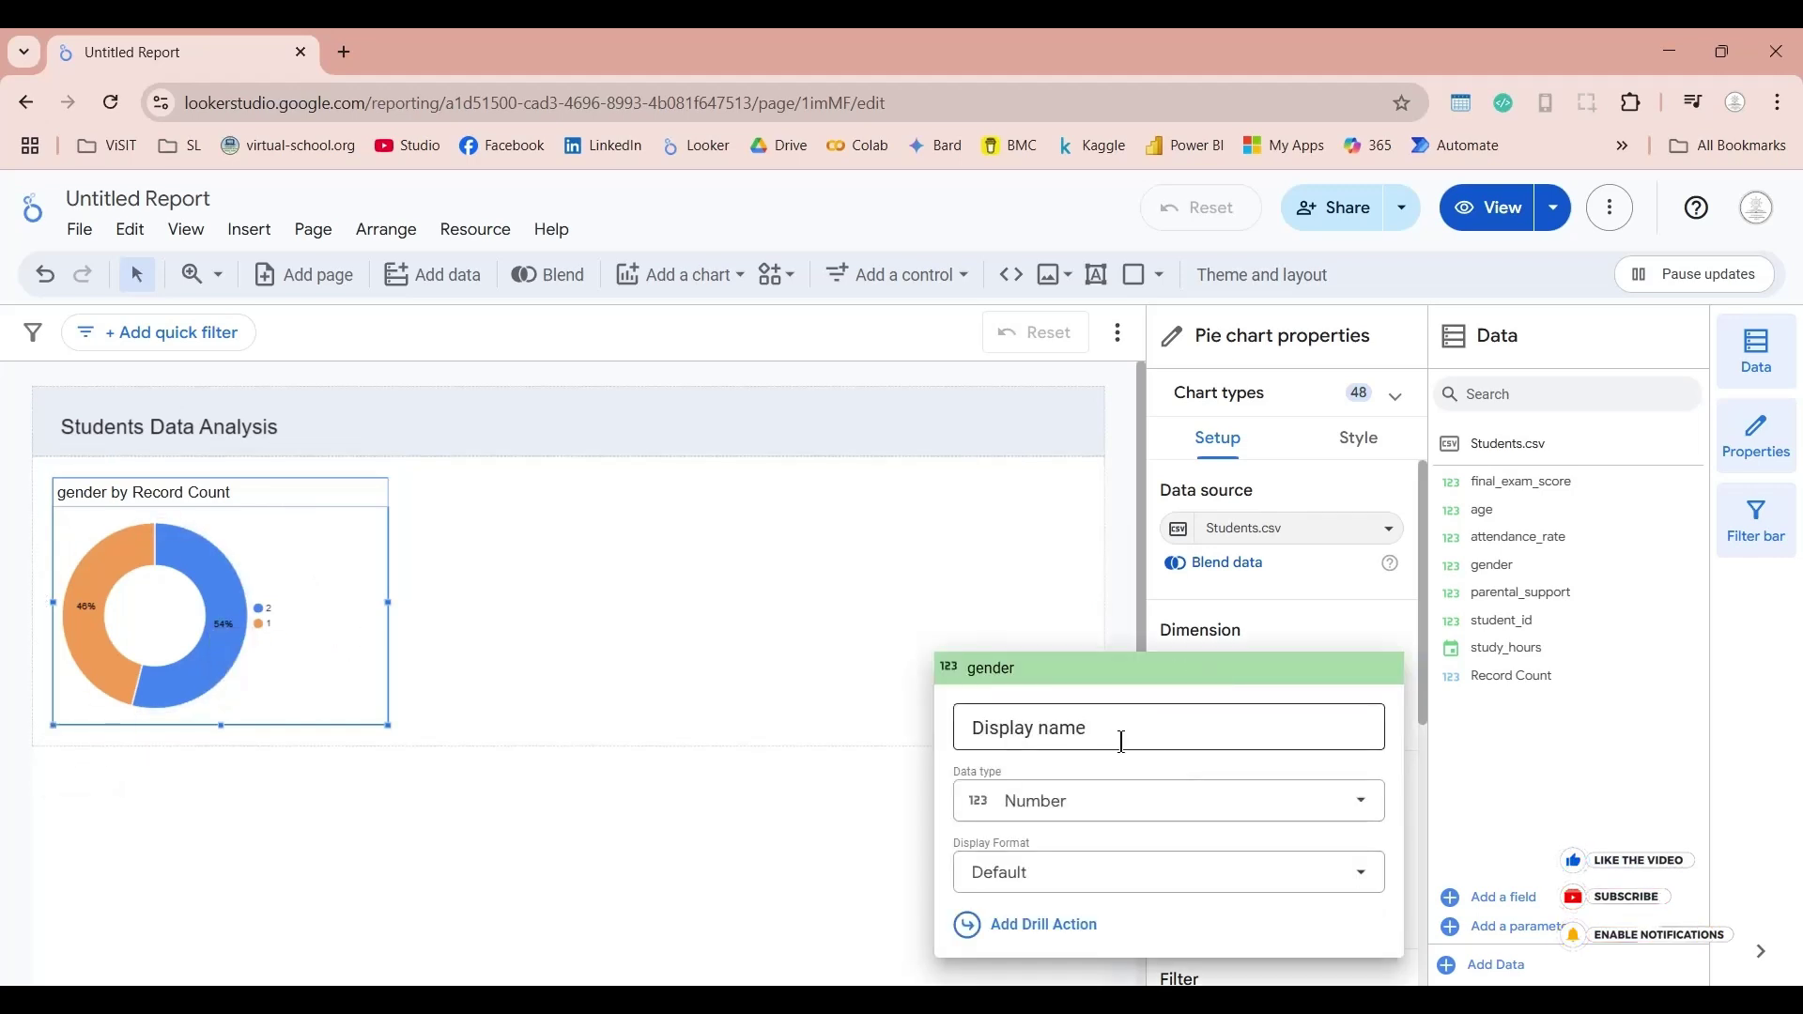
{"action": "left_click", "coordinate": [1101, 727]}
{"action": "type", "text": "Nu"}
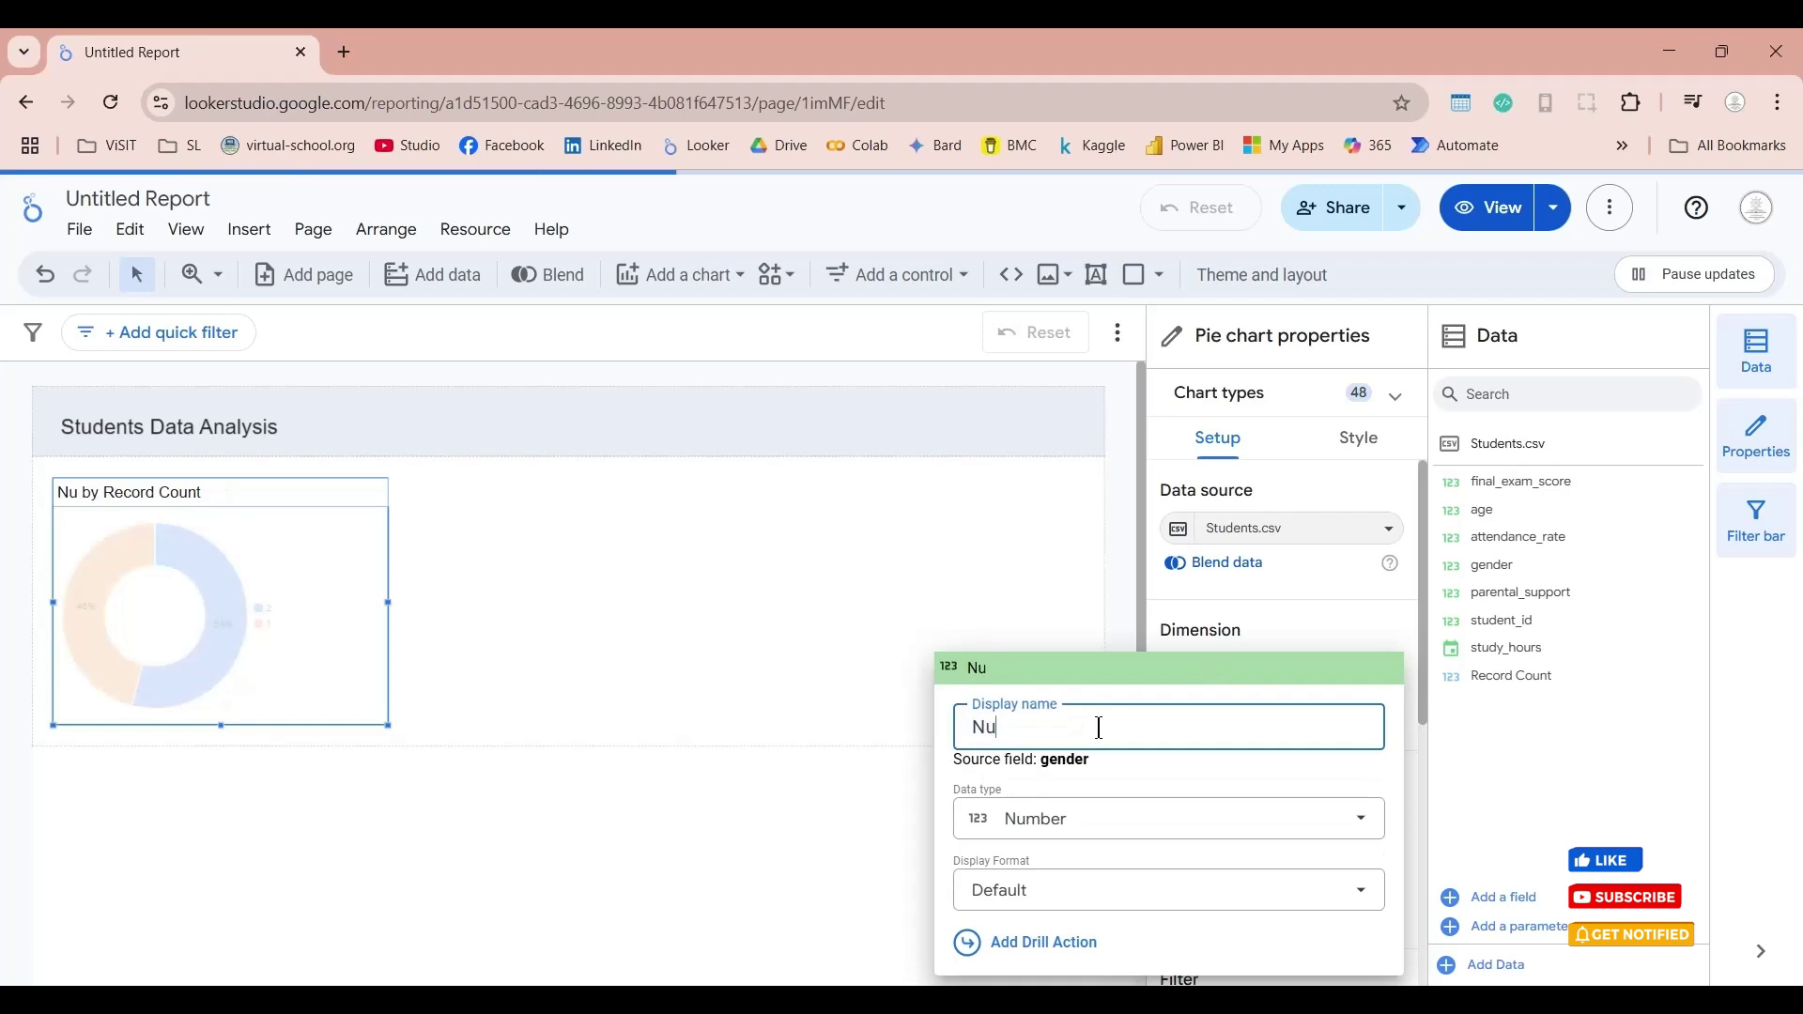
{"action": "type", "text": "mber of Stu"}
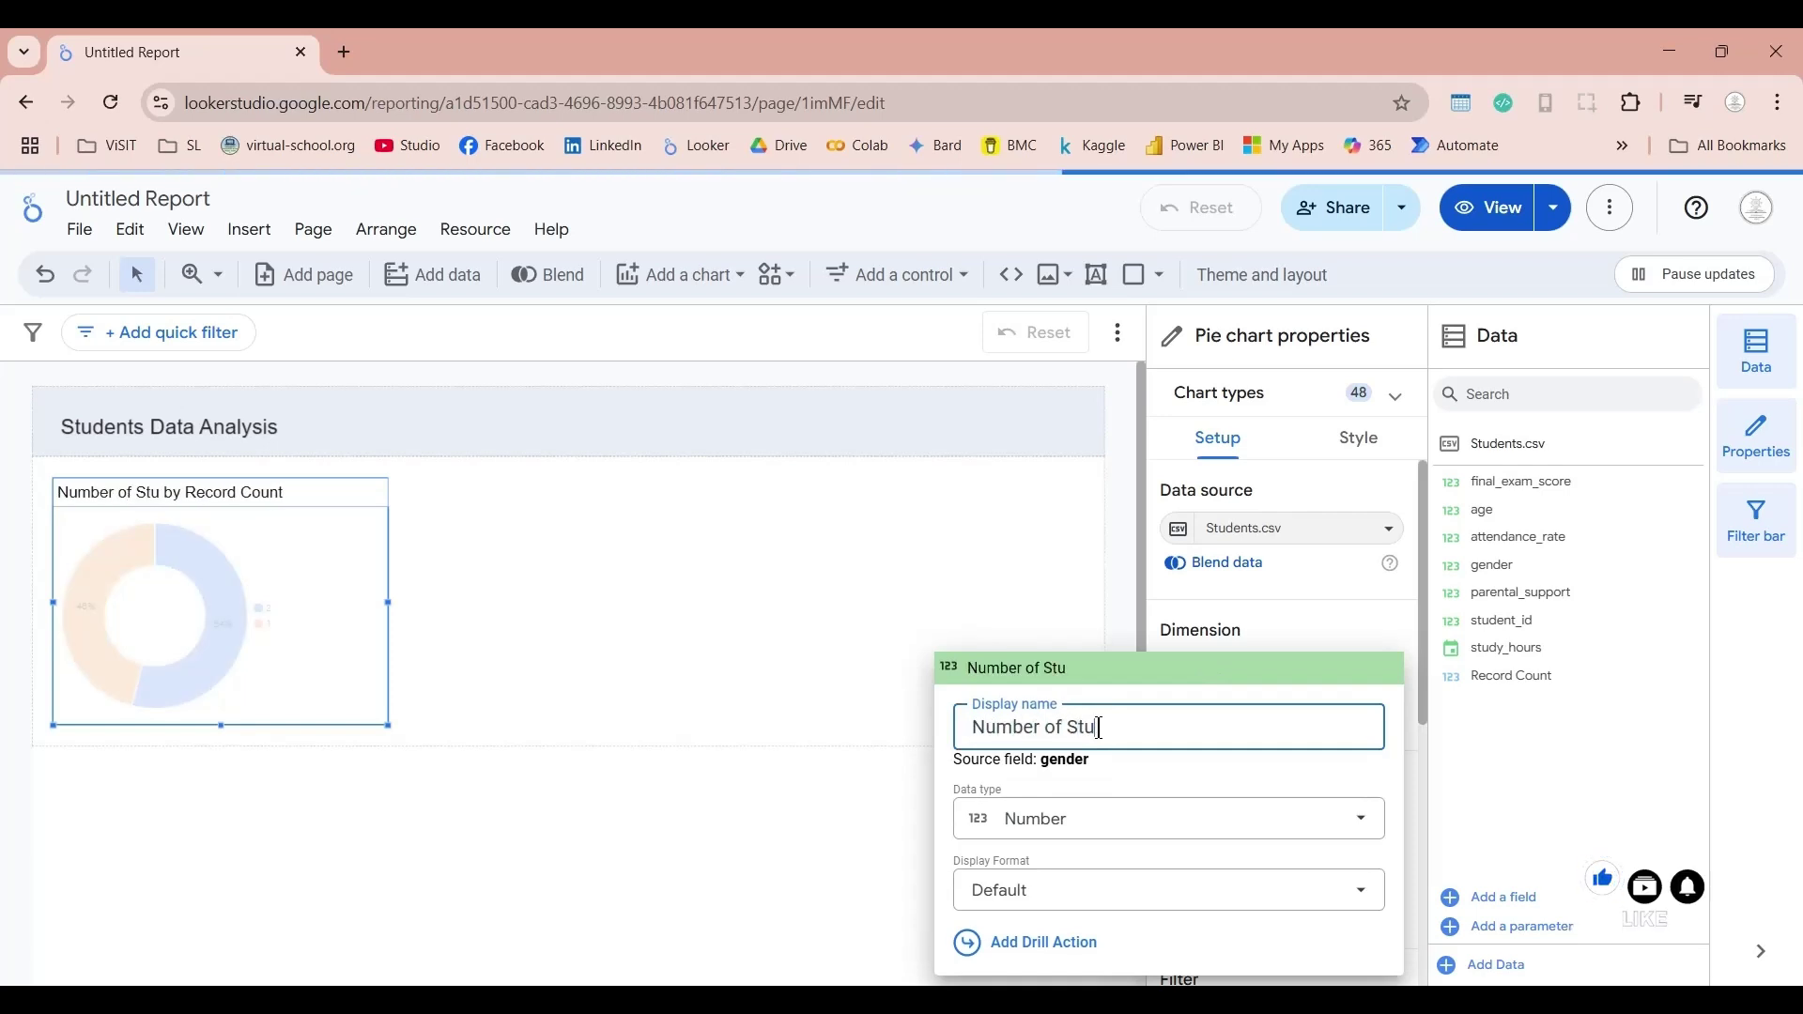
{"action": "type", "text": "dents"}
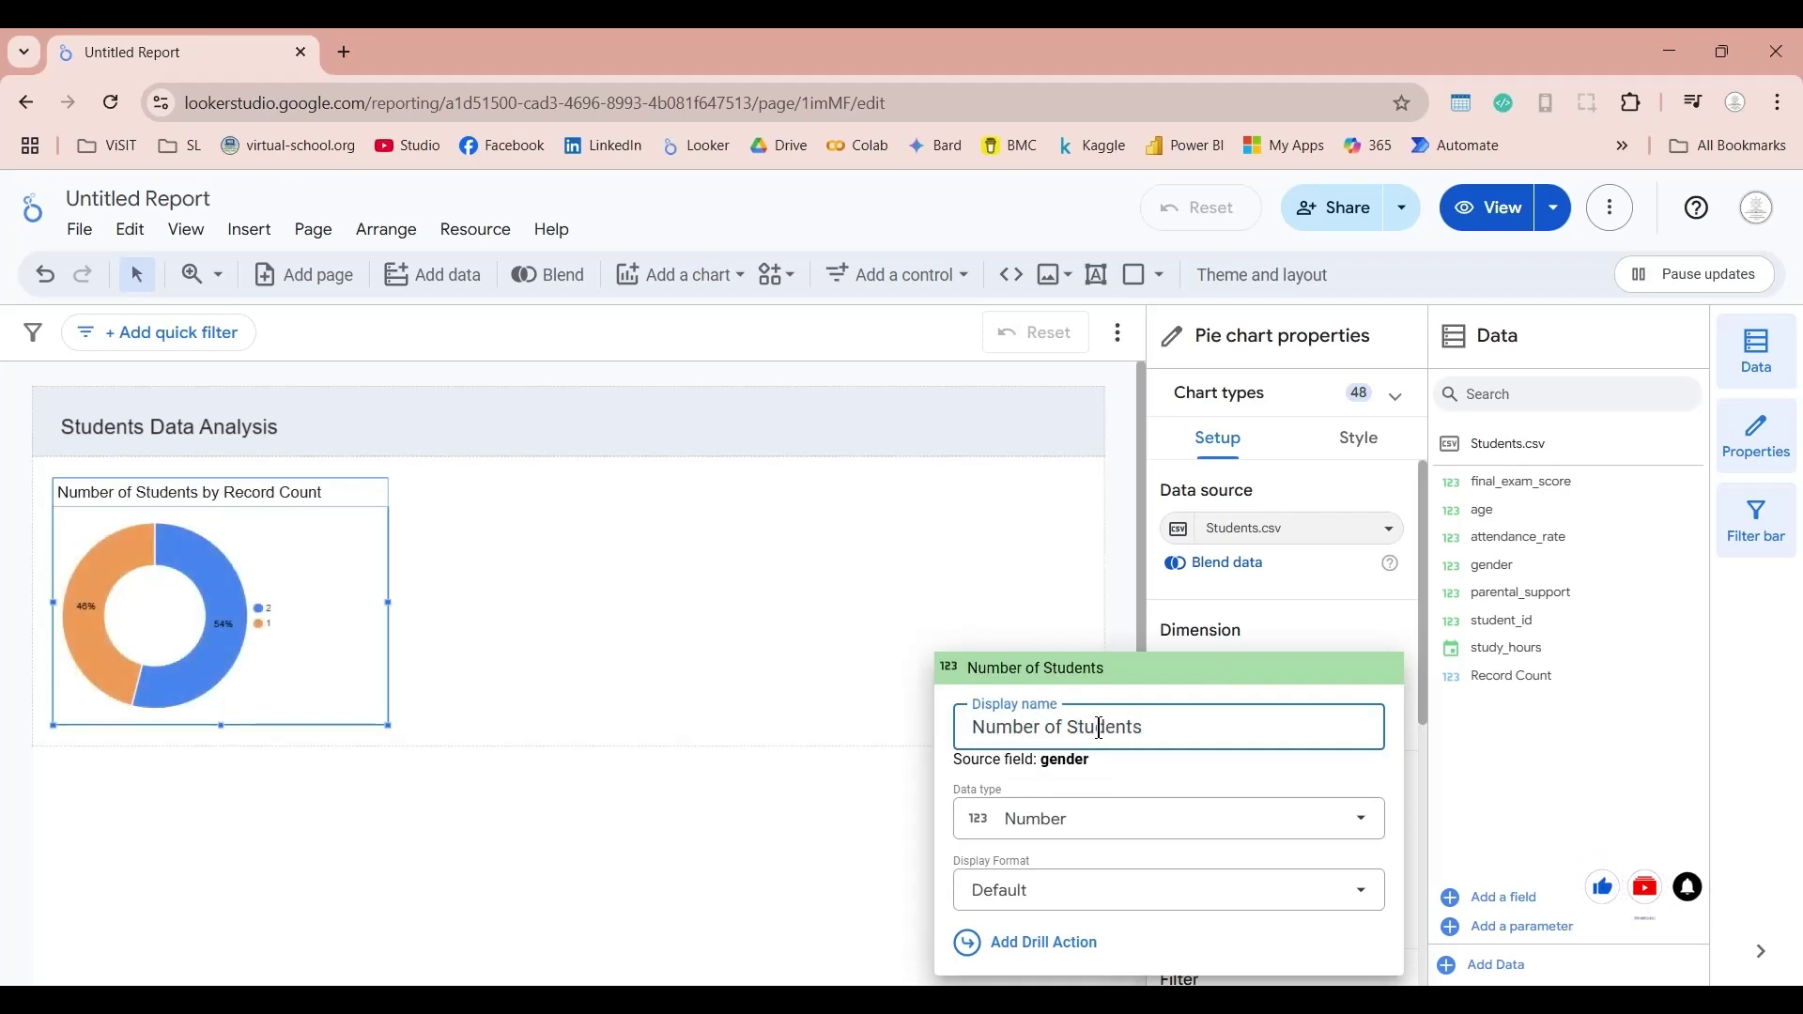
{"action": "left_click", "coordinate": [1206, 648]}
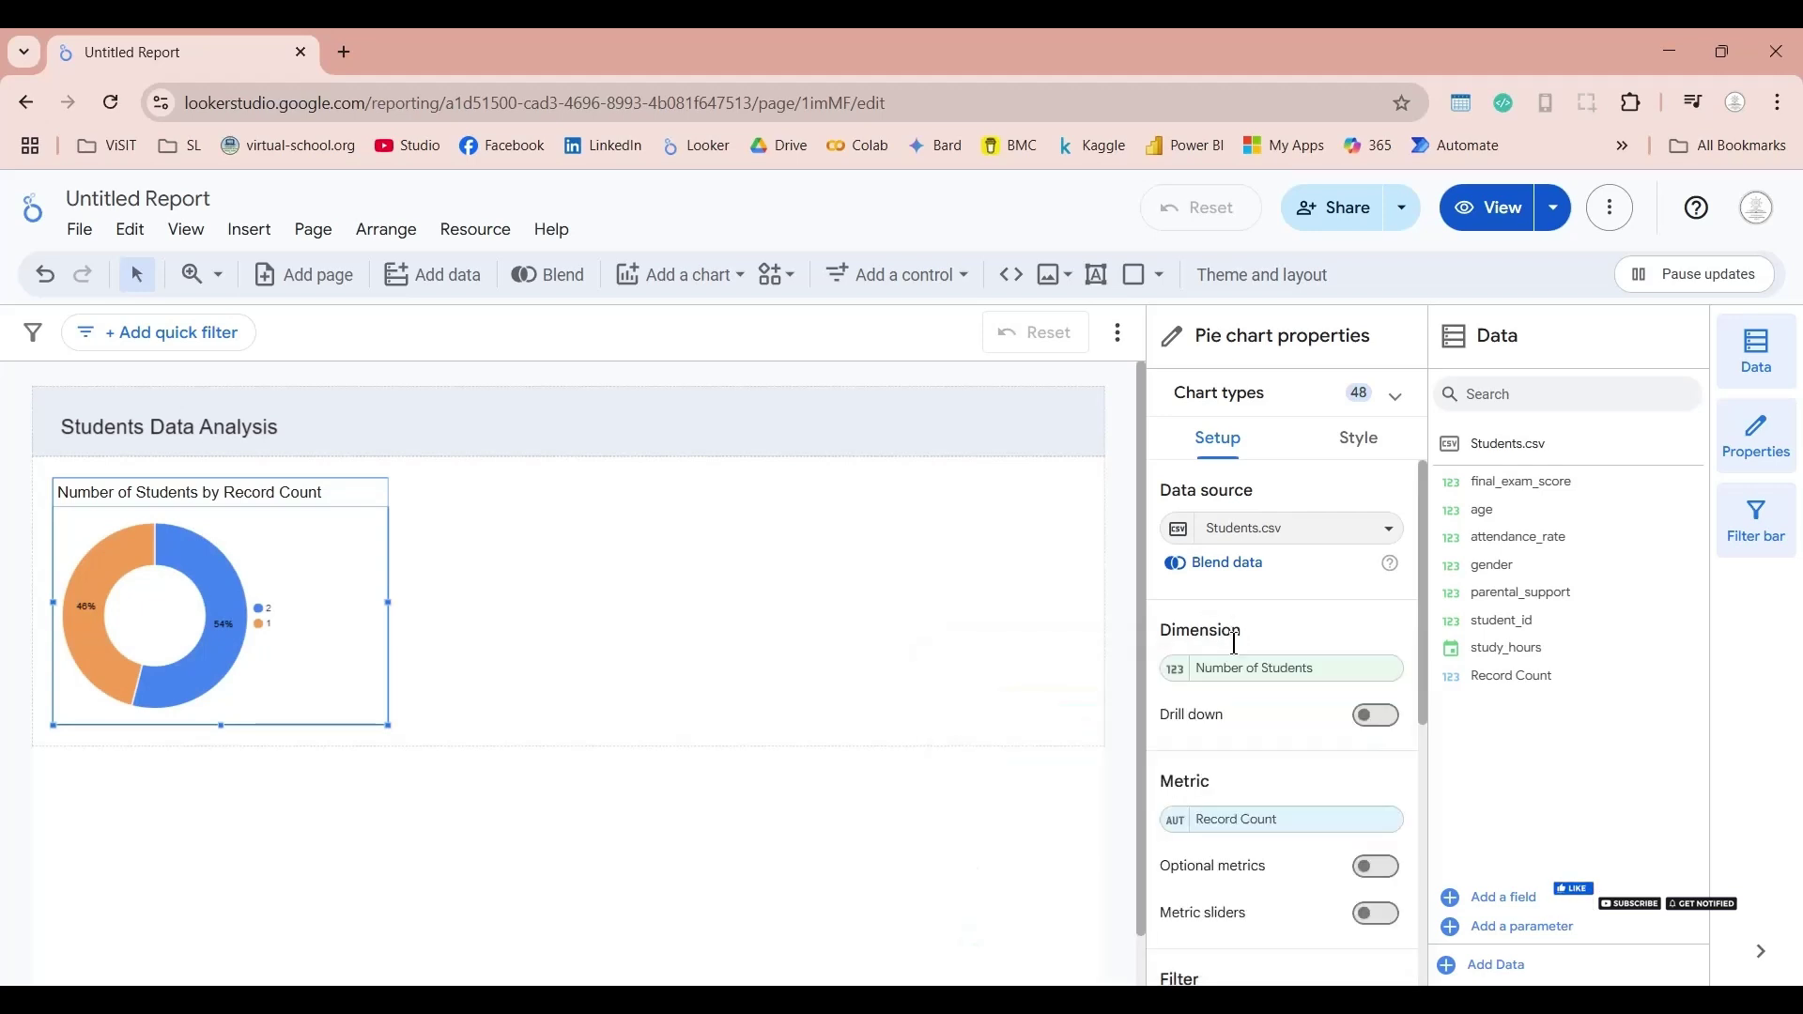
Step: Set the display name of the donut chart's Record Count metric to "Gender"
{"action": "left_click", "coordinate": [1236, 817]}
{"action": "left_click", "coordinate": [1225, 871]}
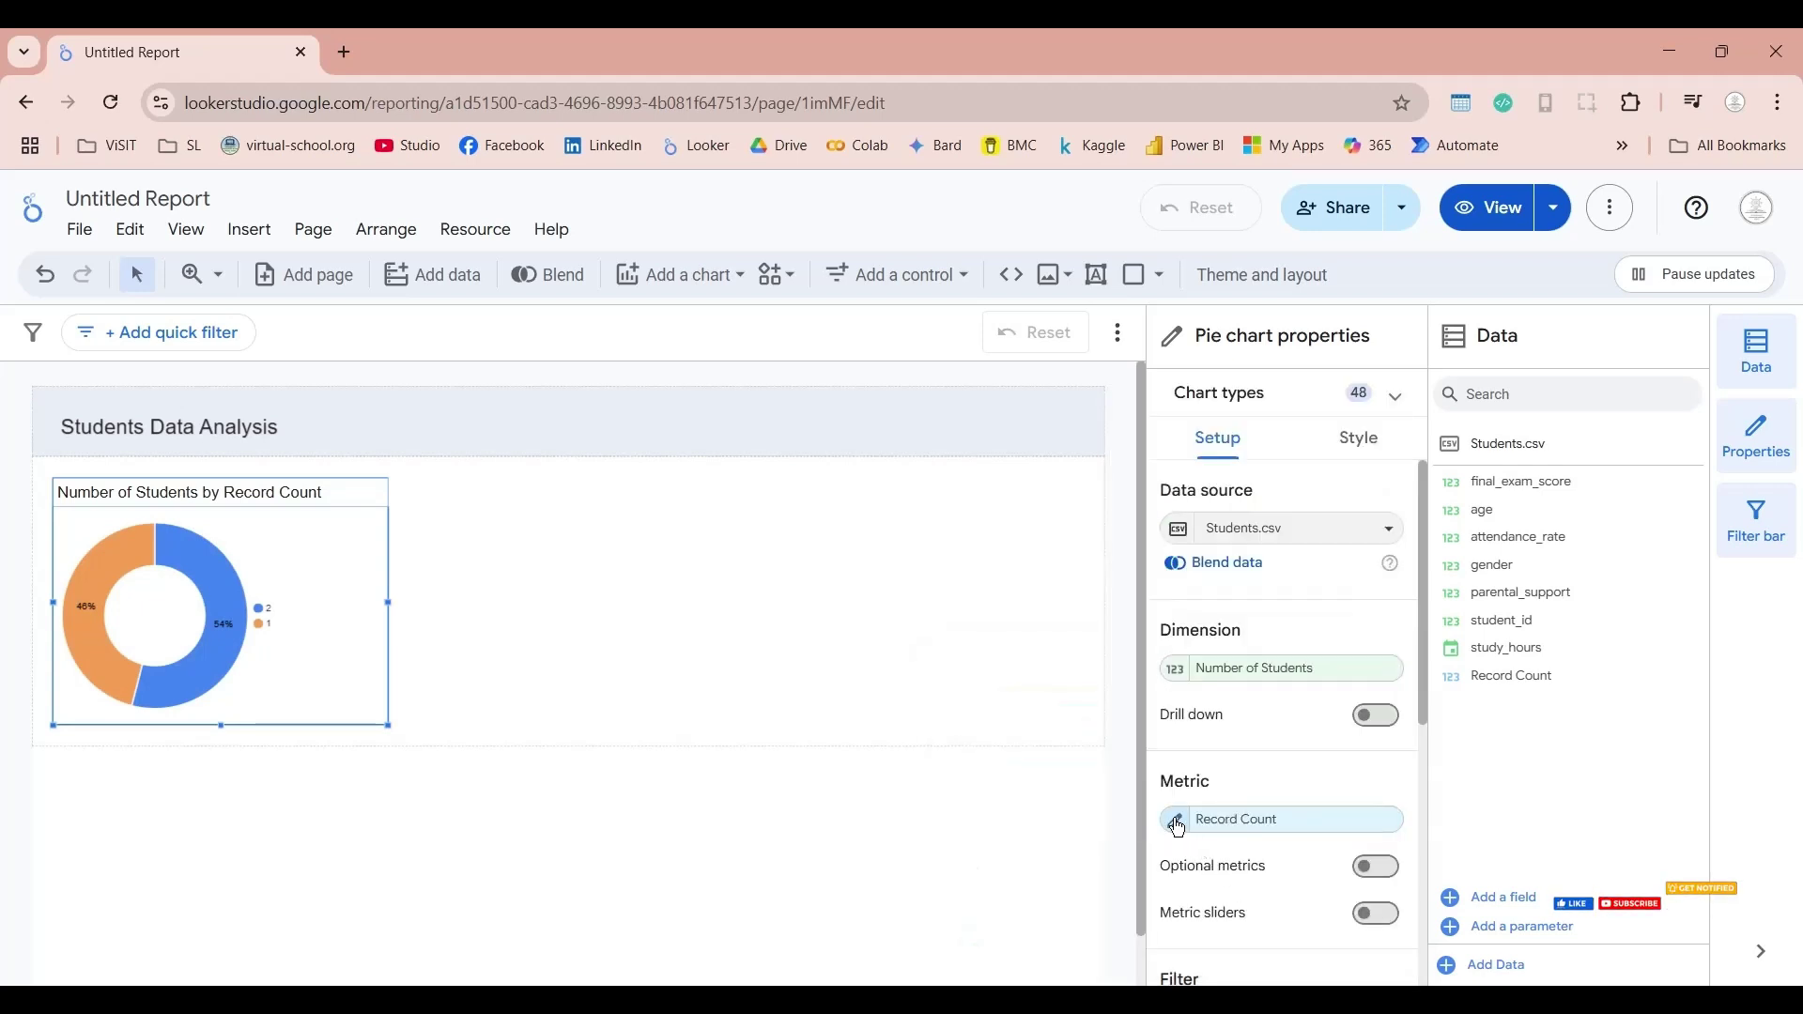
{"action": "left_click", "coordinate": [1171, 817]}
{"action": "left_click", "coordinate": [1113, 440]}
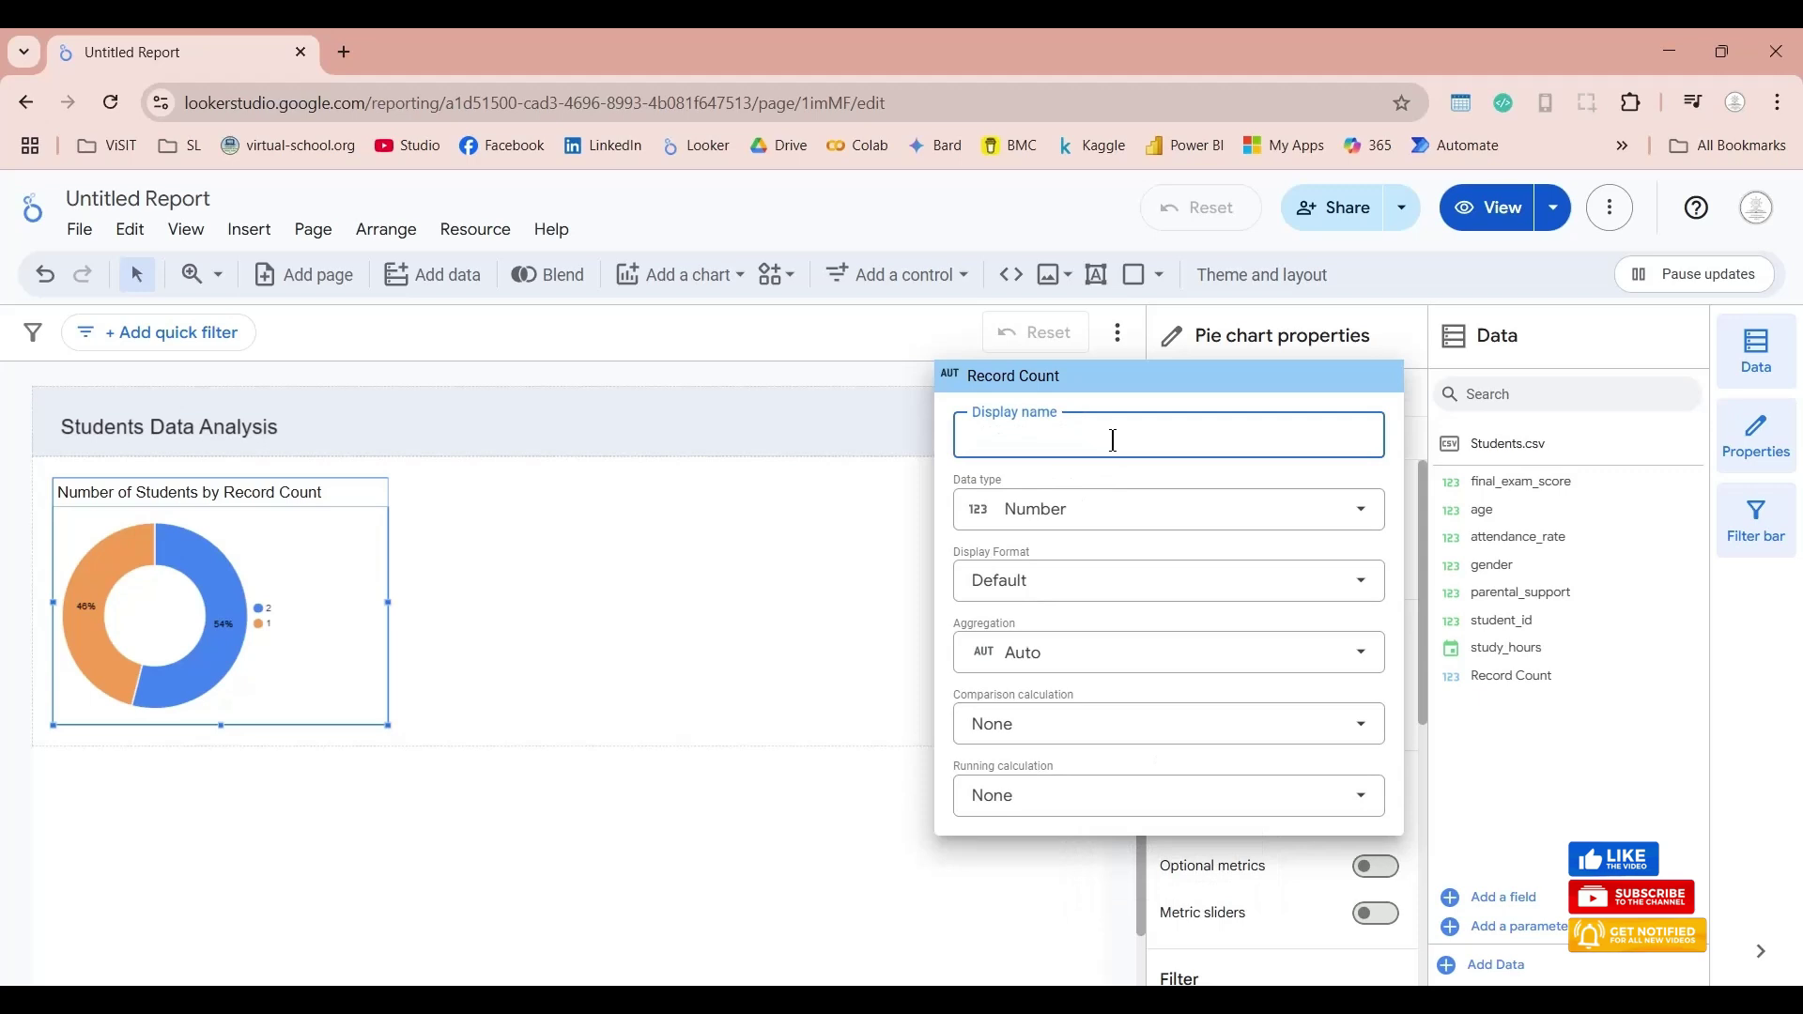
{"action": "type", "text": "Gender"}
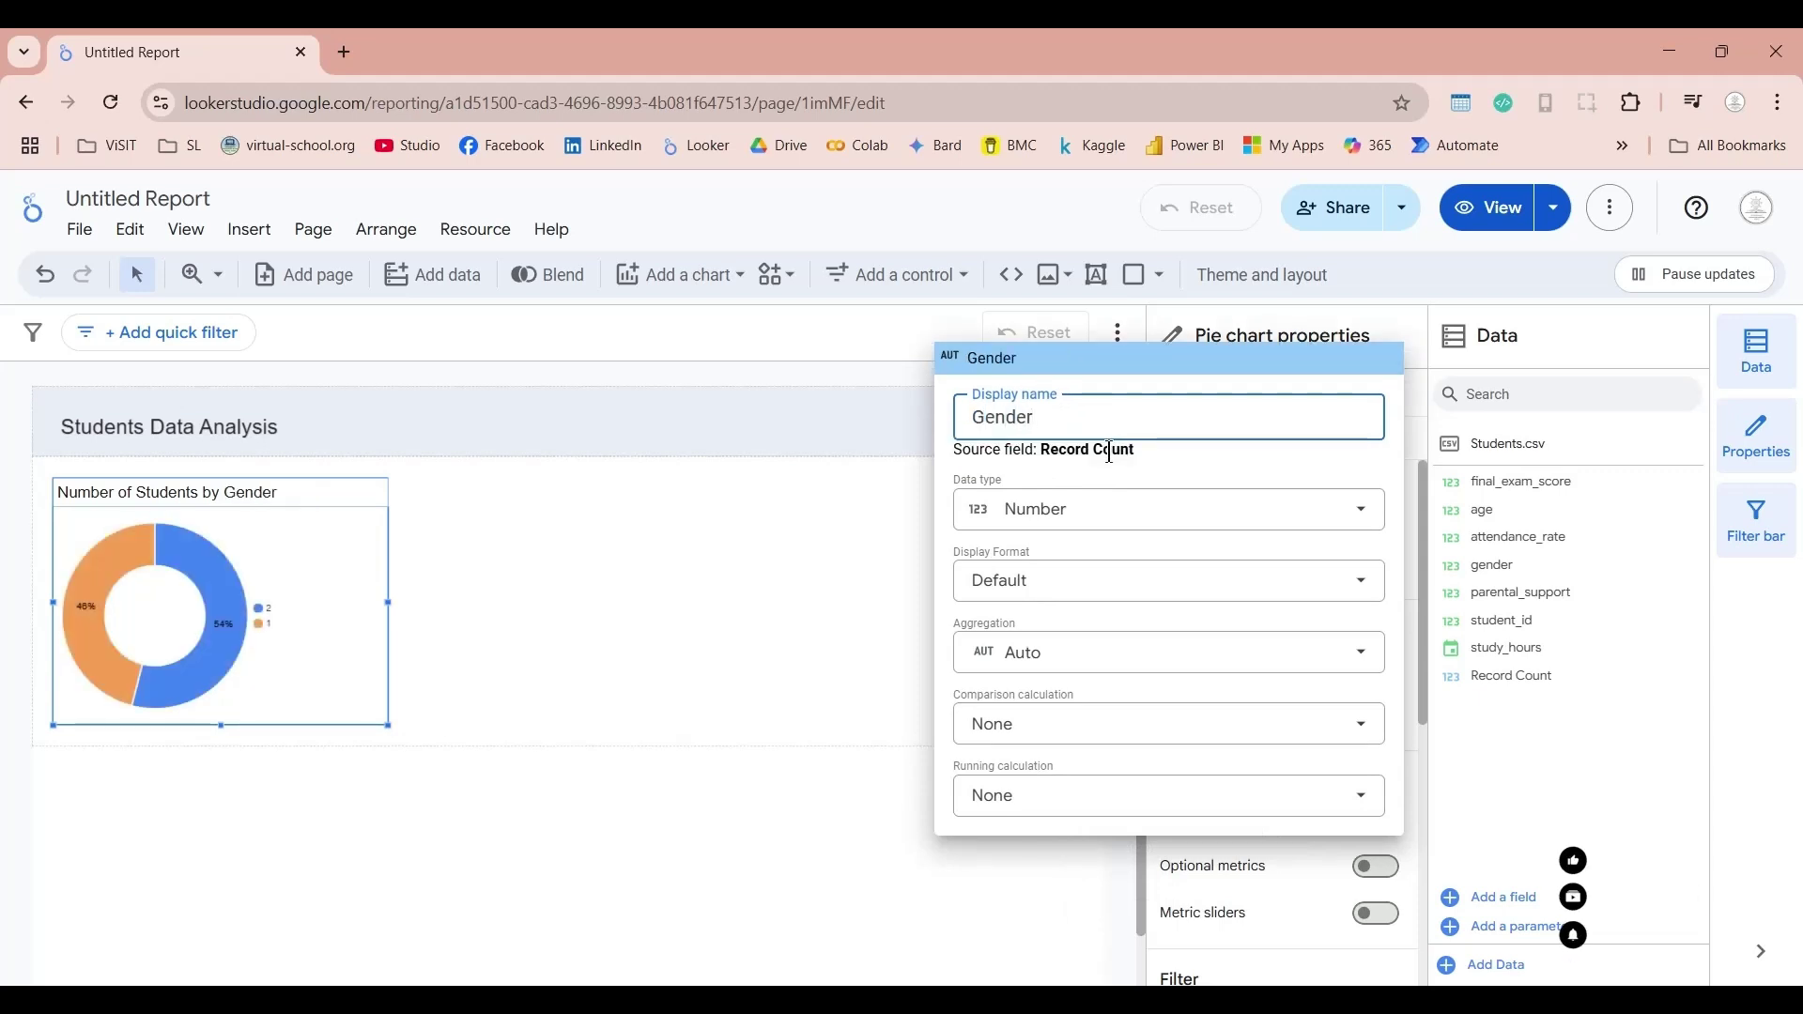
{"action": "left_click", "coordinate": [1424, 742]}
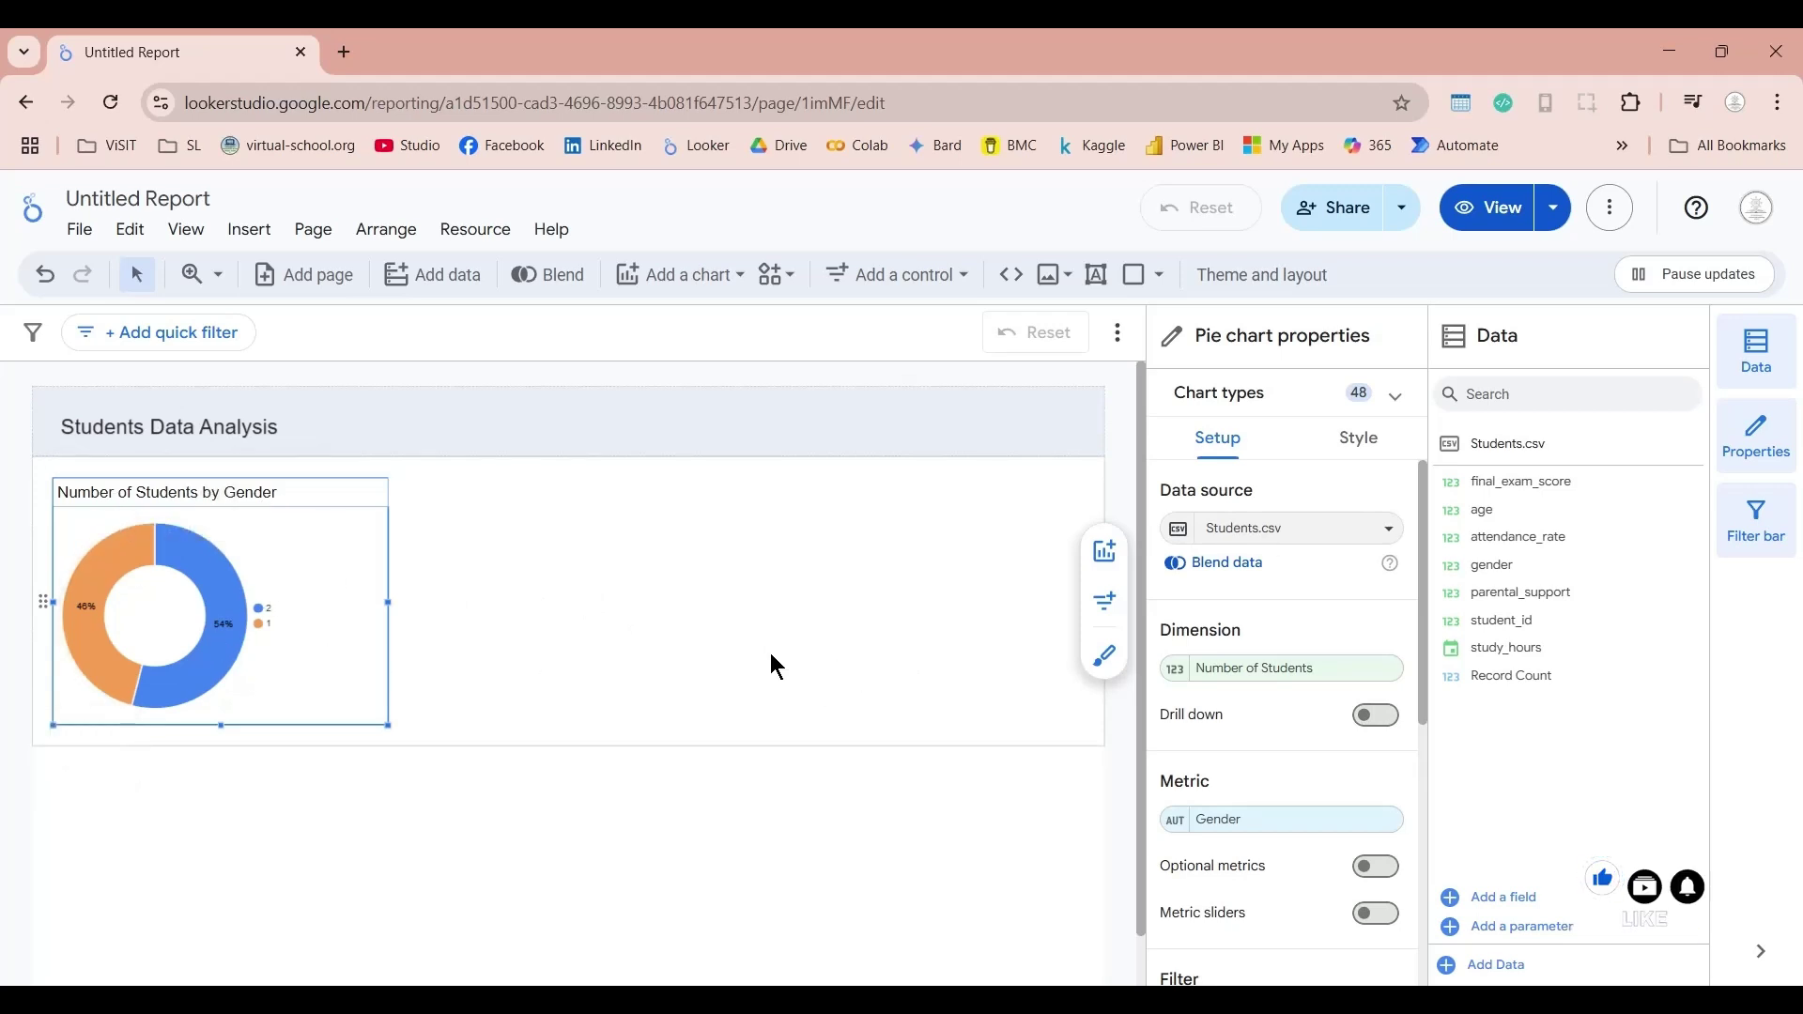
Step: Change the donut chart's sort order to ascending
{"action": "scroll", "coordinate": [1318, 765], "scroll_direction": "down", "scroll_amount": 4}
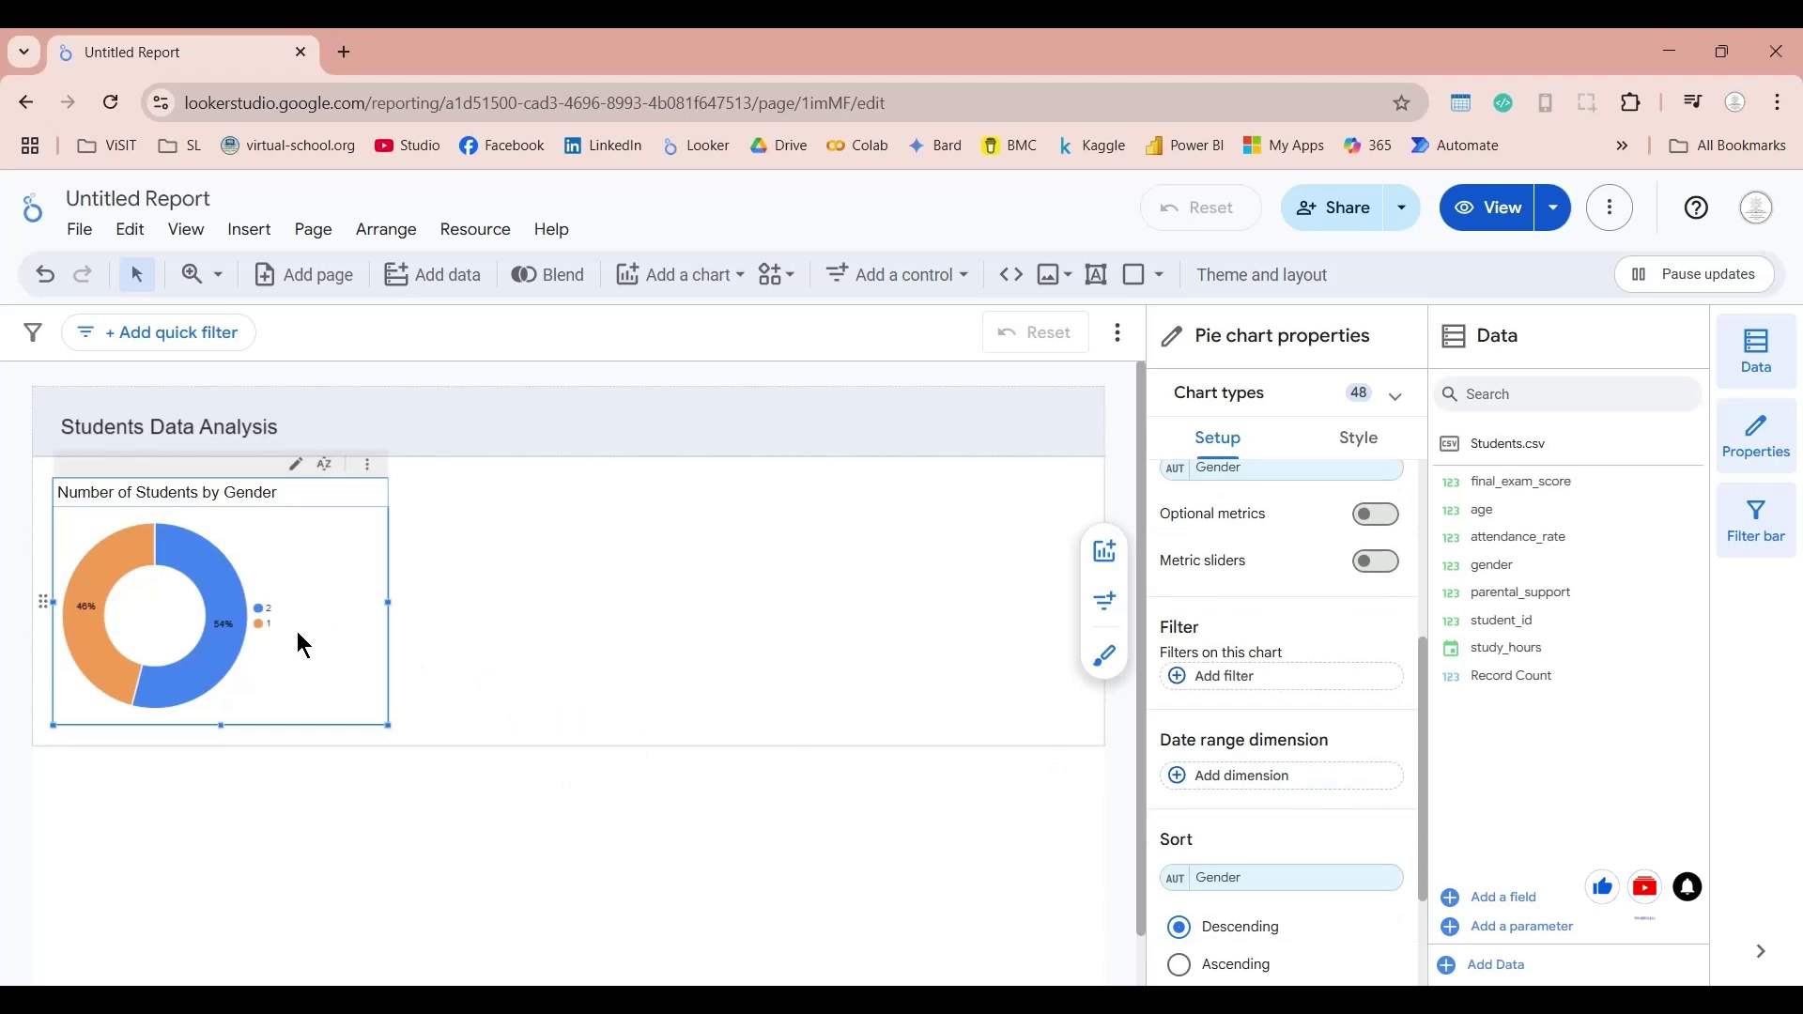
{"action": "scroll", "coordinate": [1259, 845], "scroll_direction": "down", "scroll_amount": 2}
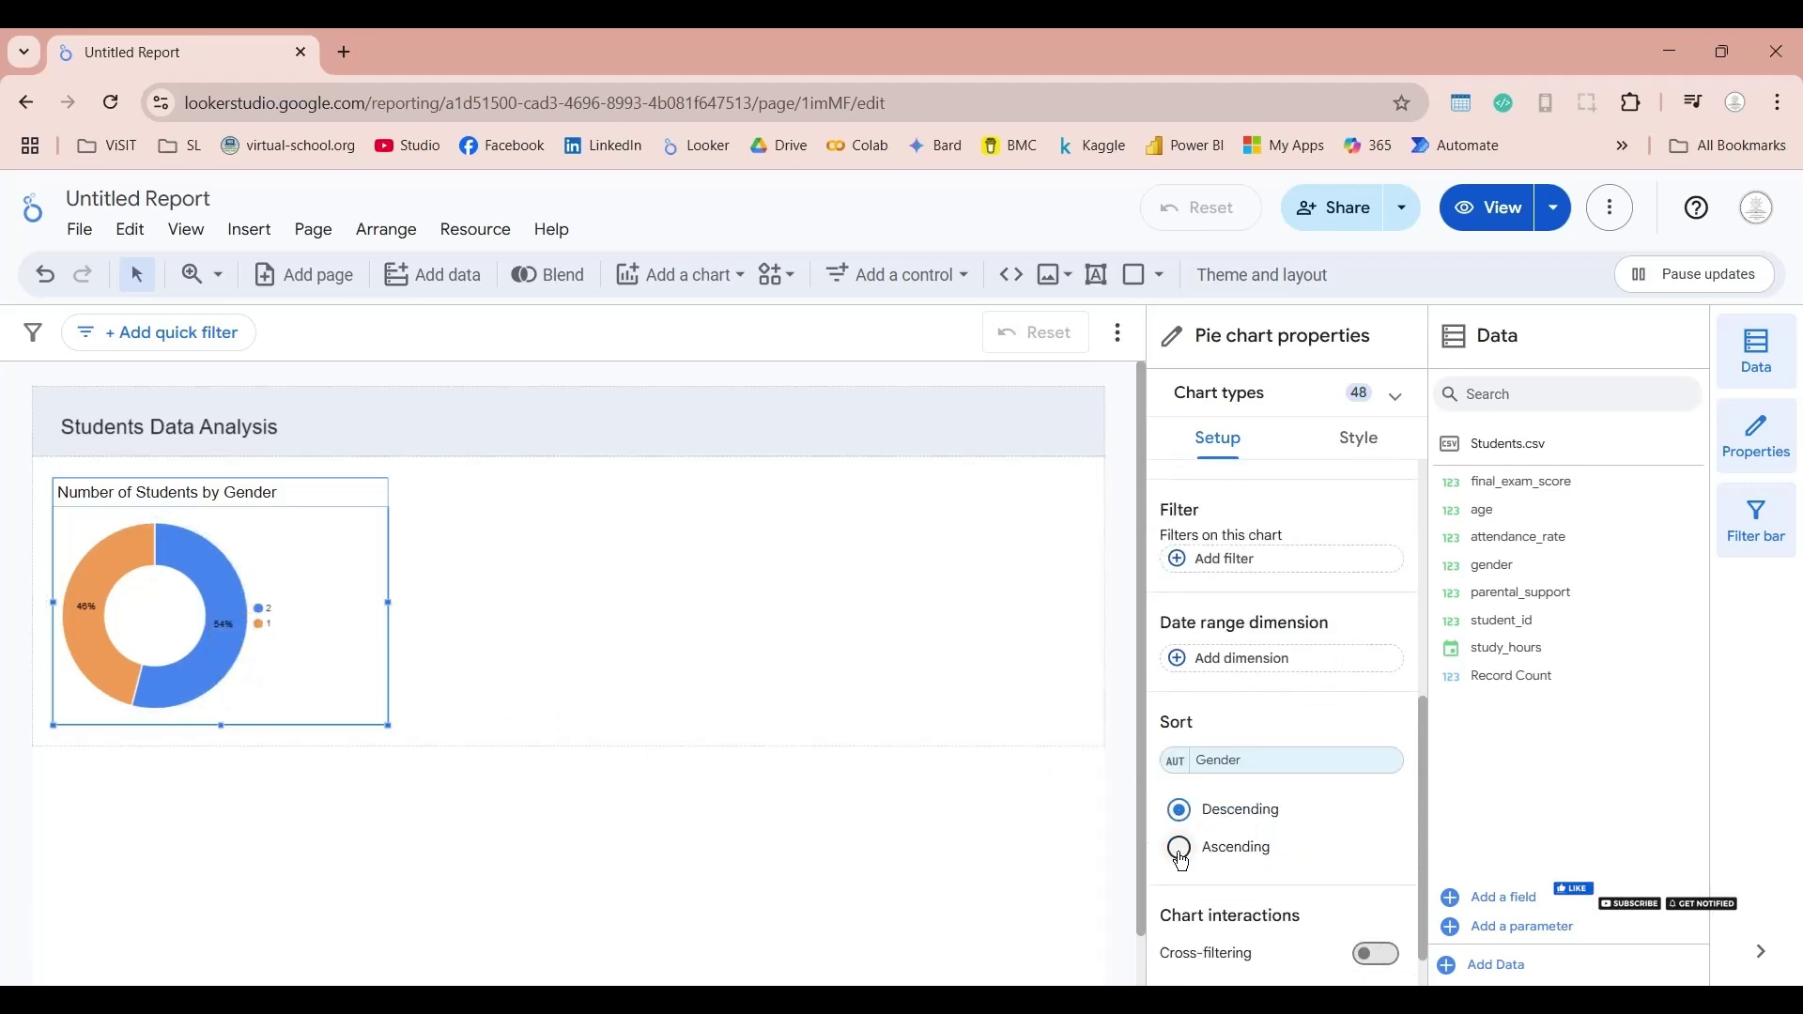
{"action": "left_click", "coordinate": [1179, 849]}
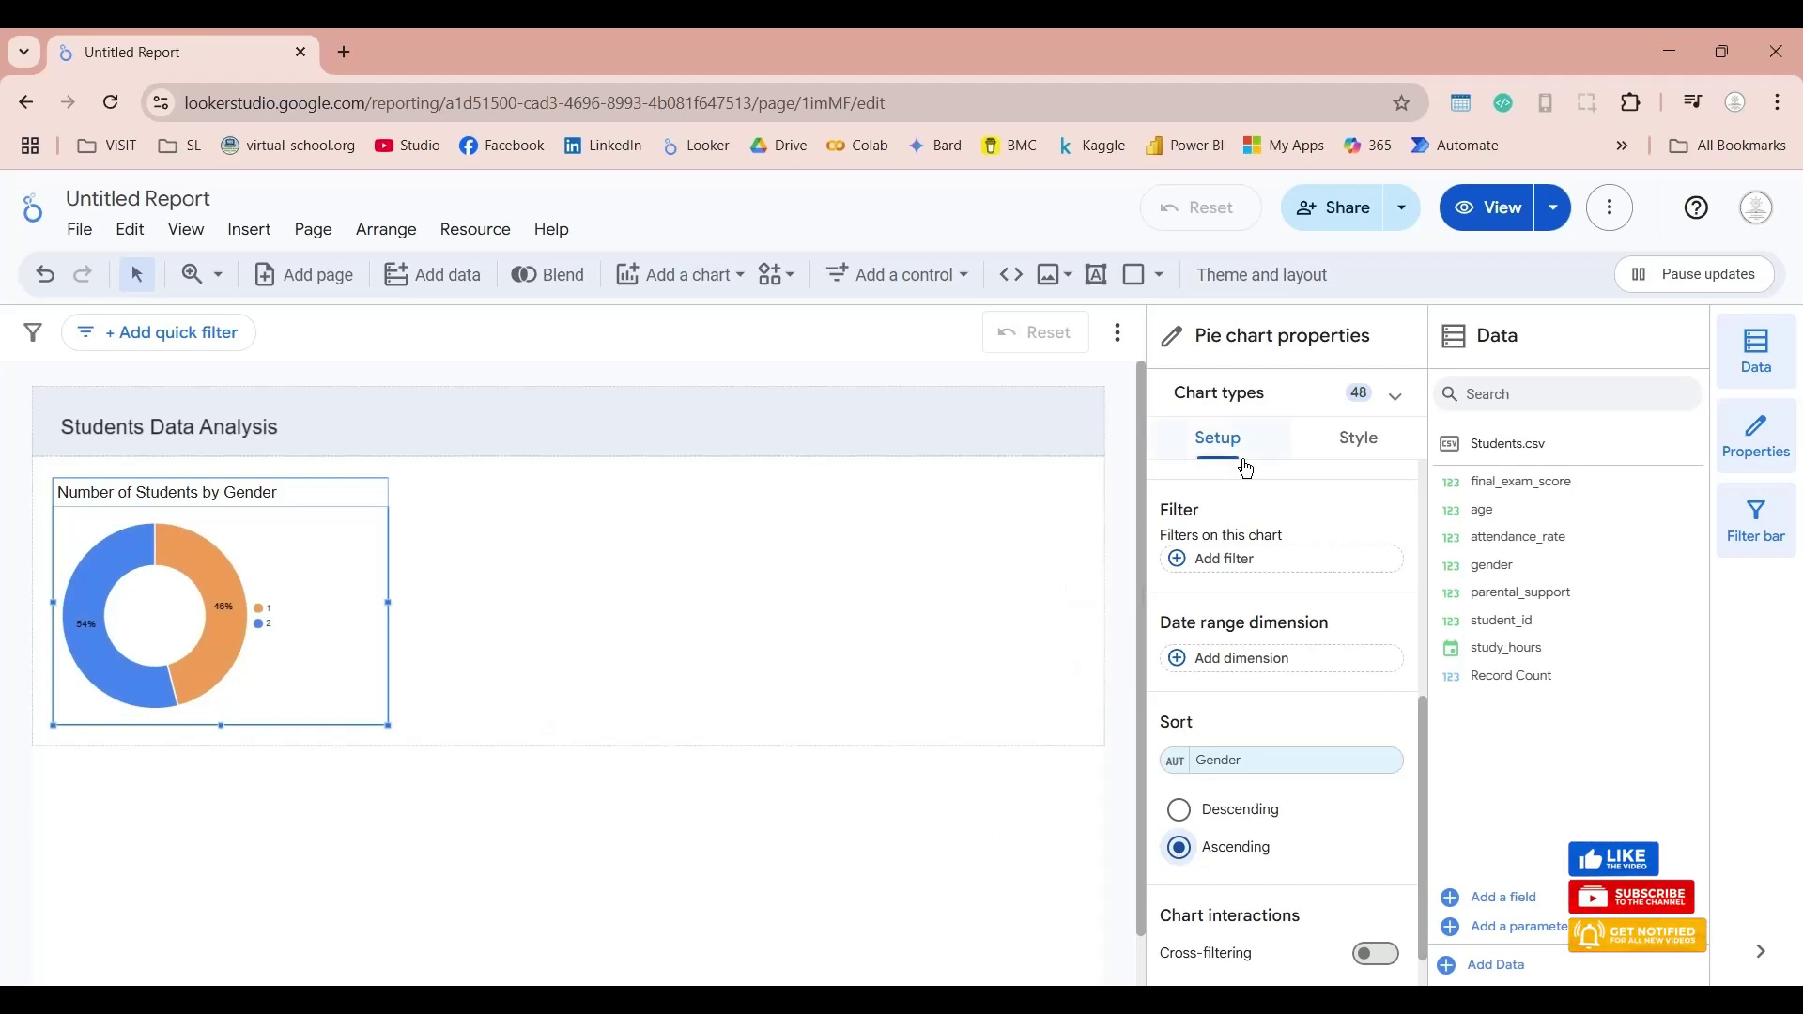
Step: Set the donut chart's legend position to Top
{"action": "left_click", "coordinate": [1355, 445]}
{"action": "scroll", "coordinate": [1394, 749], "scroll_direction": "down", "scroll_amount": 8}
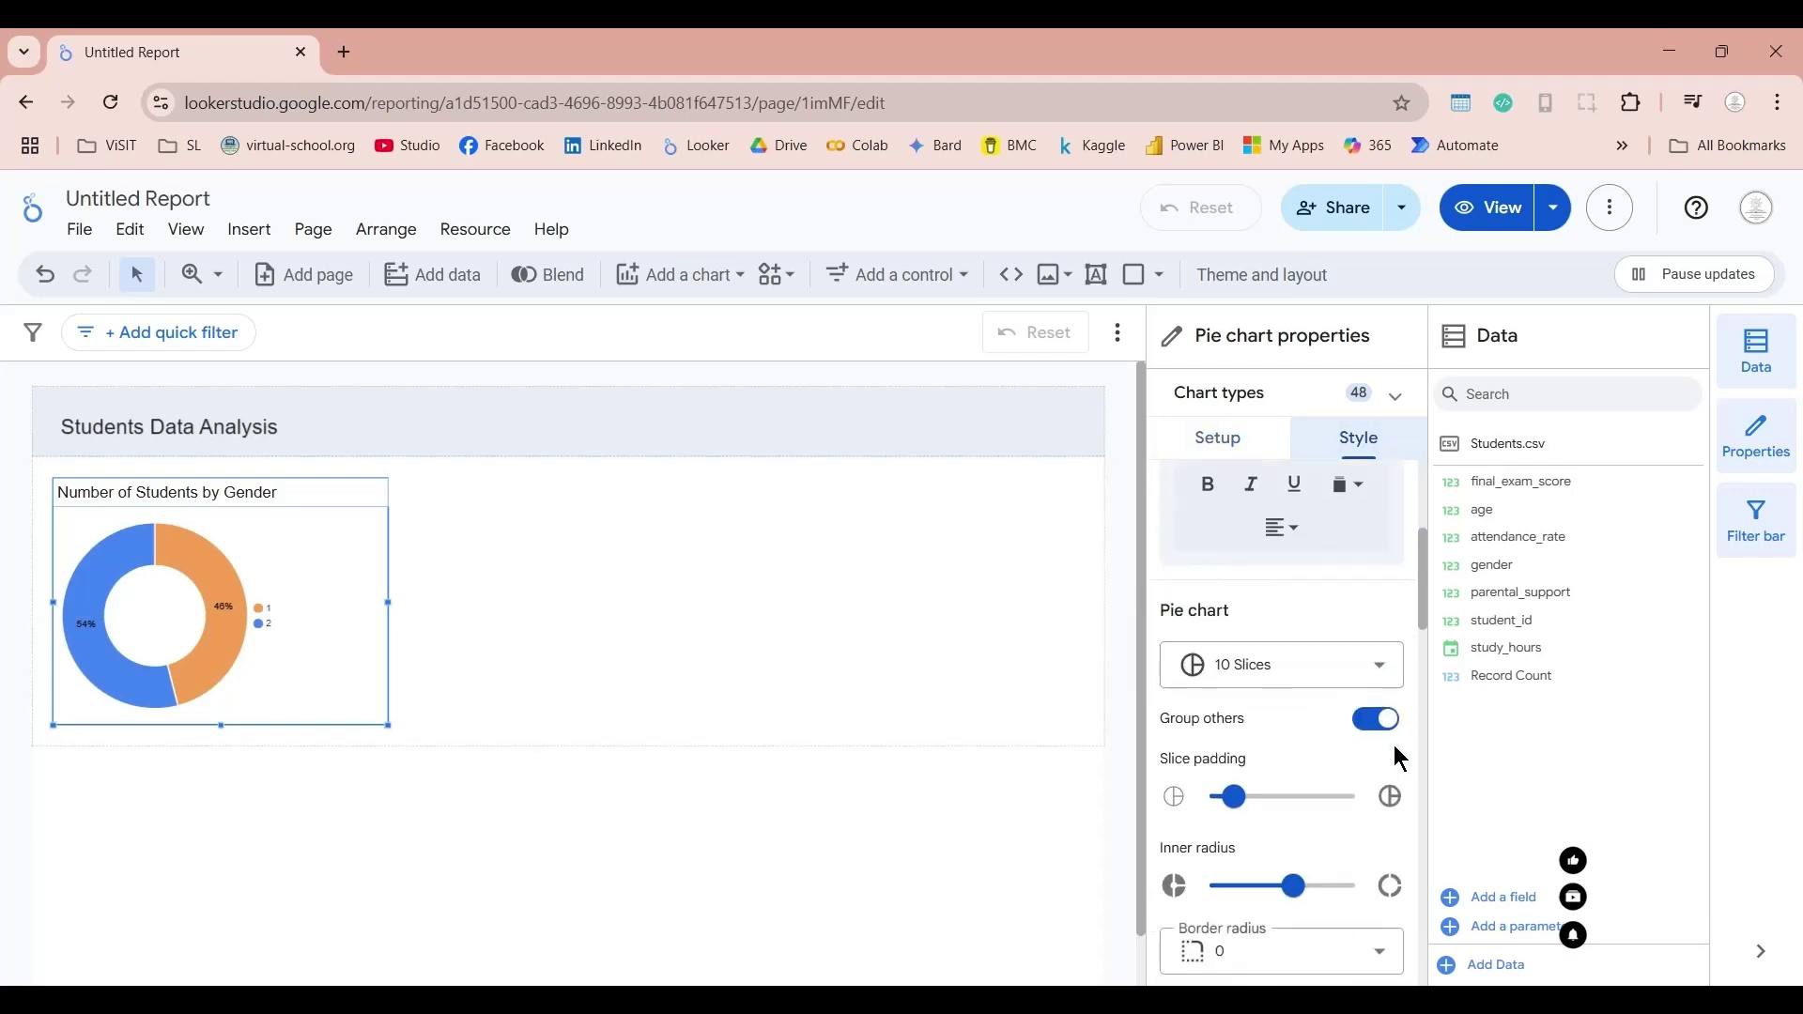
{"action": "scroll", "coordinate": [1396, 755], "scroll_direction": "down", "scroll_amount": 5}
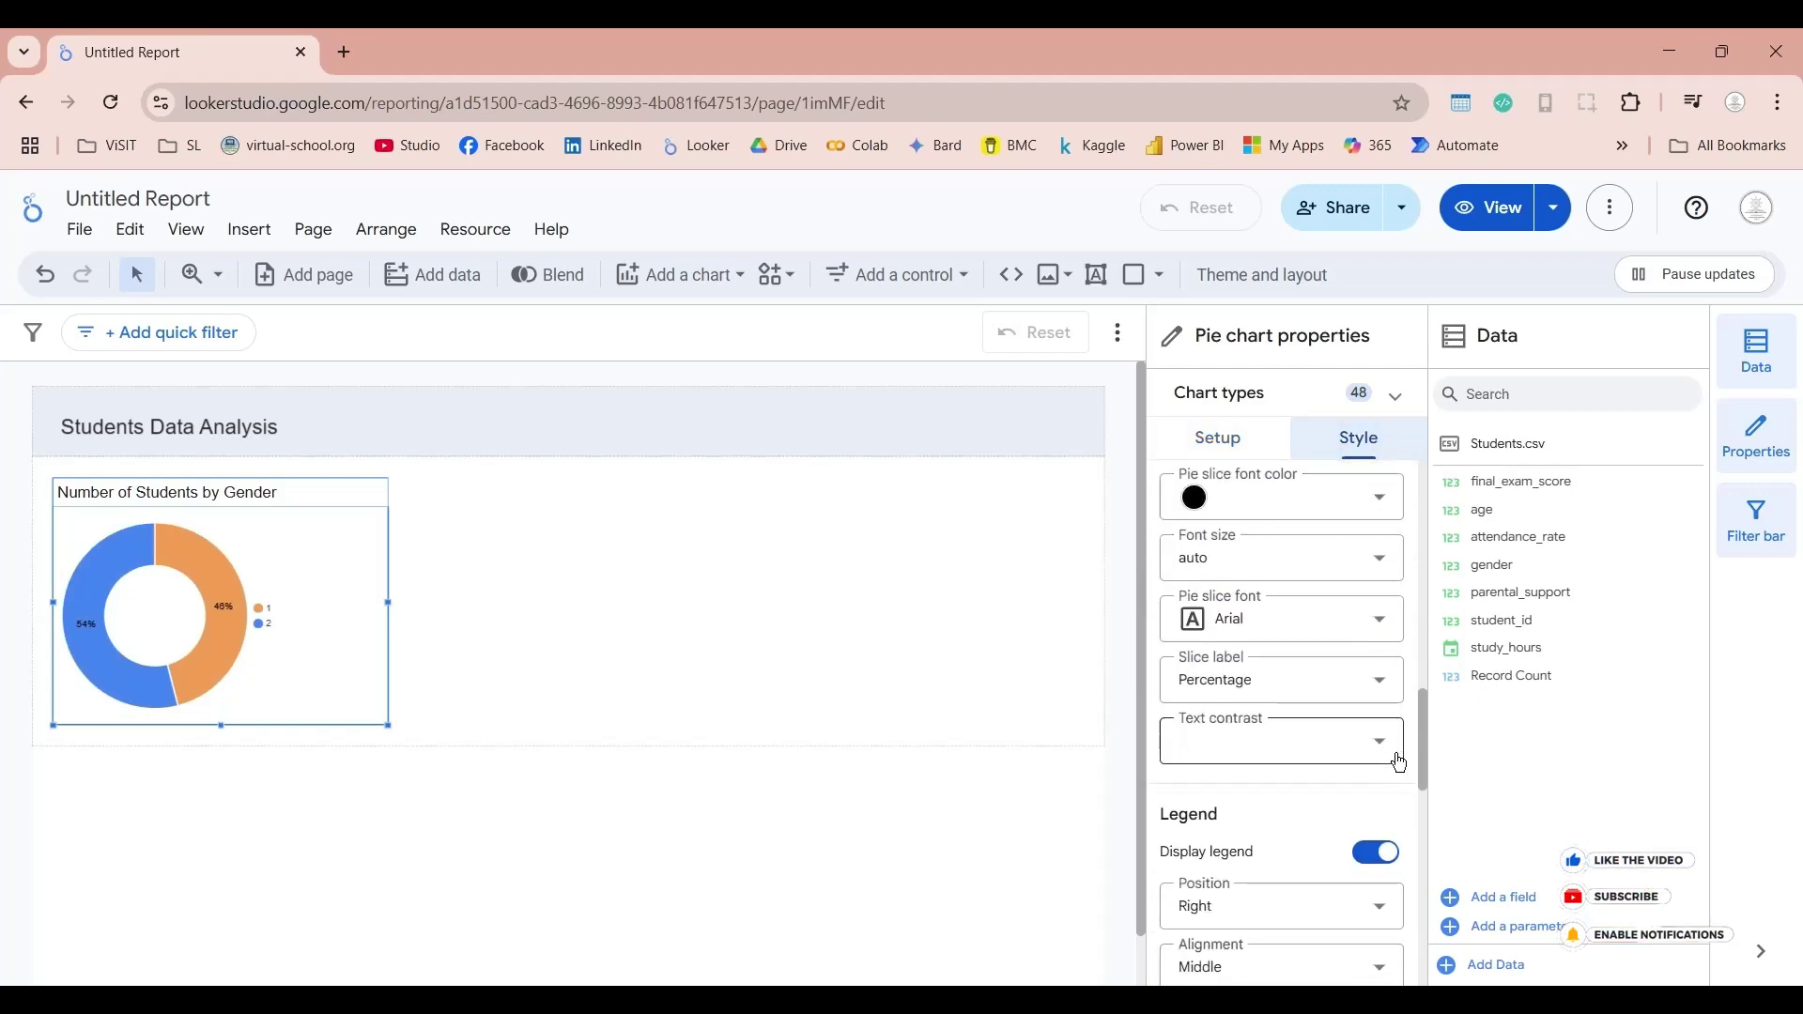
{"action": "scroll", "coordinate": [1405, 769], "scroll_direction": "down", "scroll_amount": 2}
{"action": "scroll", "coordinate": [1405, 766], "scroll_direction": "up", "scroll_amount": 3}
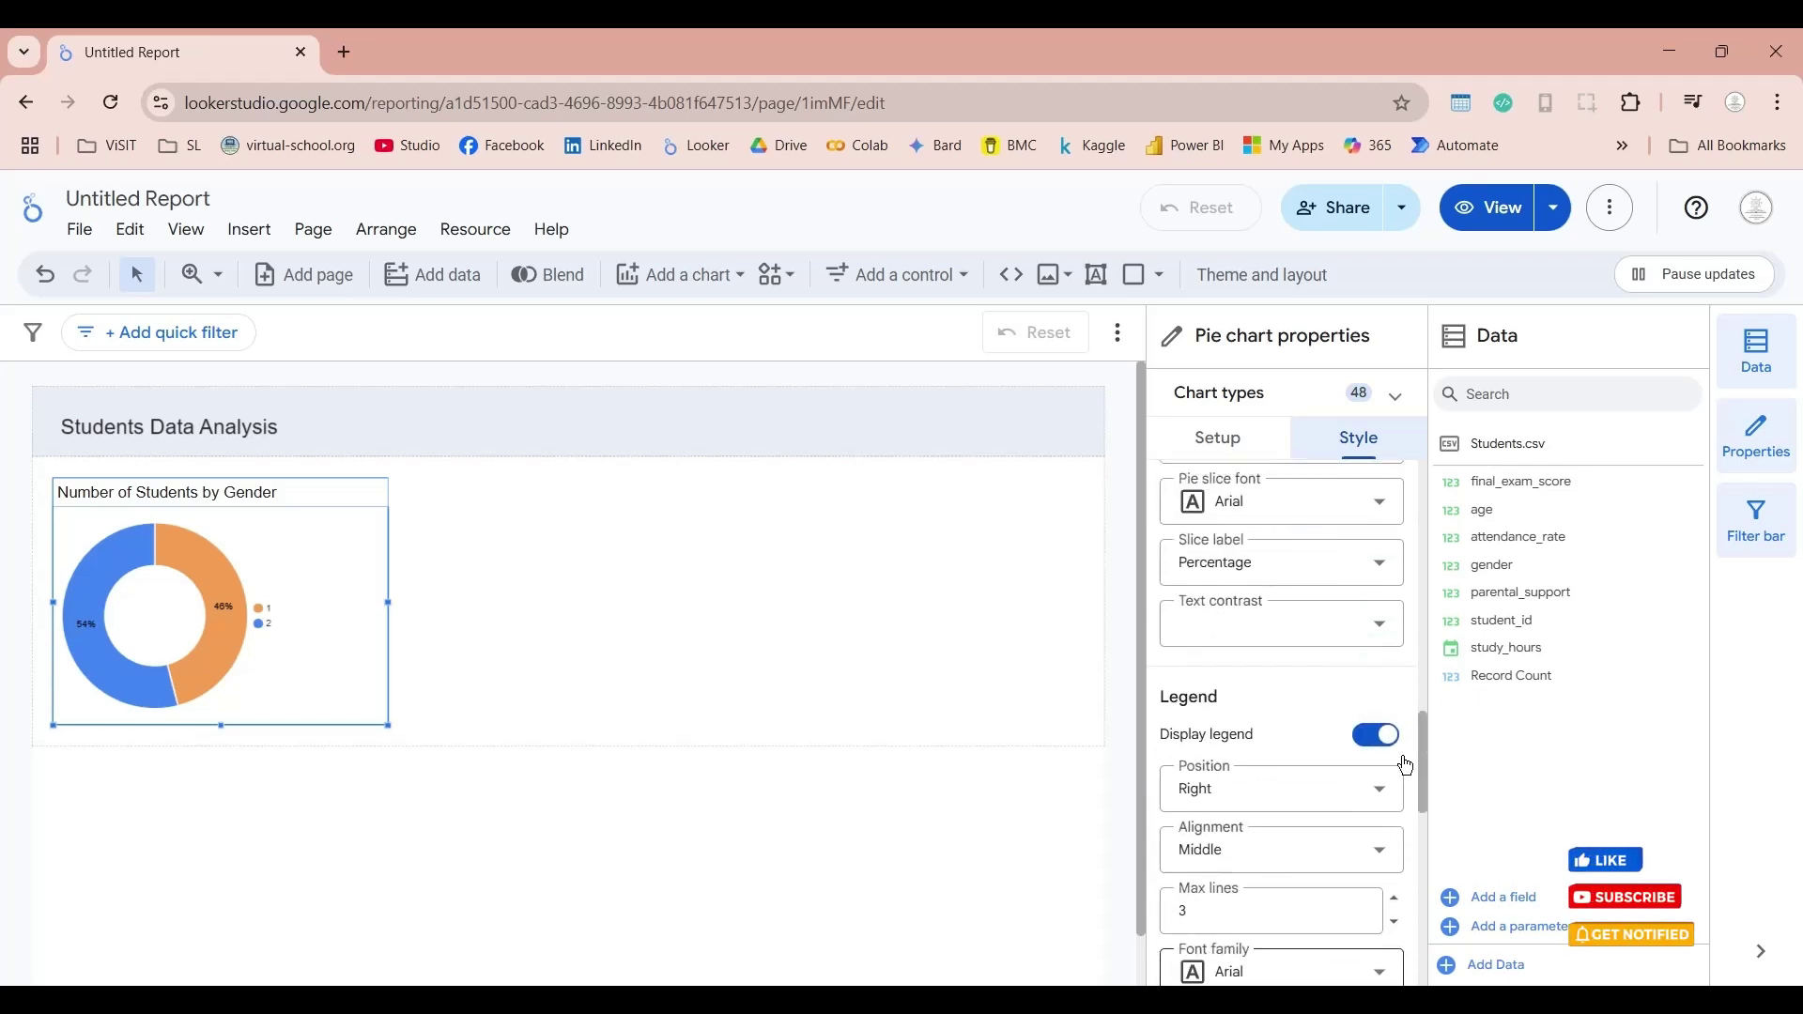
{"action": "scroll", "coordinate": [1406, 765], "scroll_direction": "down", "scroll_amount": 1}
{"action": "left_click", "coordinate": [1241, 676]}
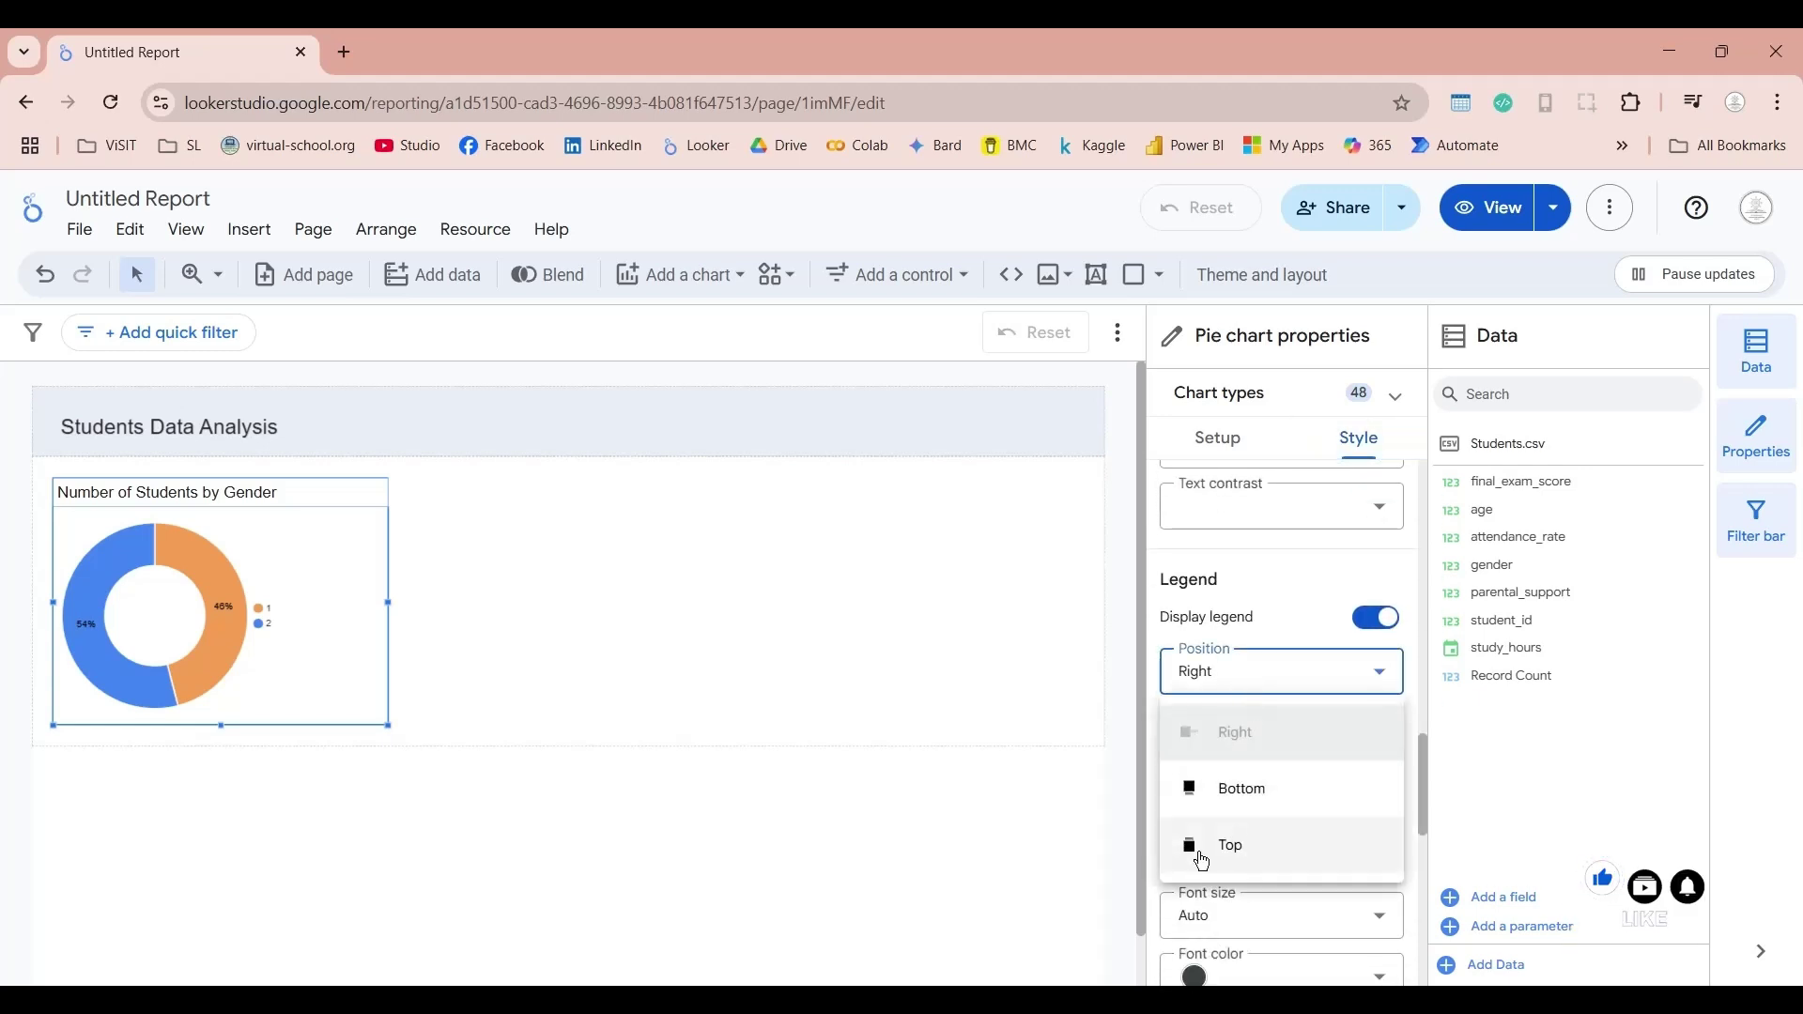
{"action": "left_click", "coordinate": [1251, 862]}
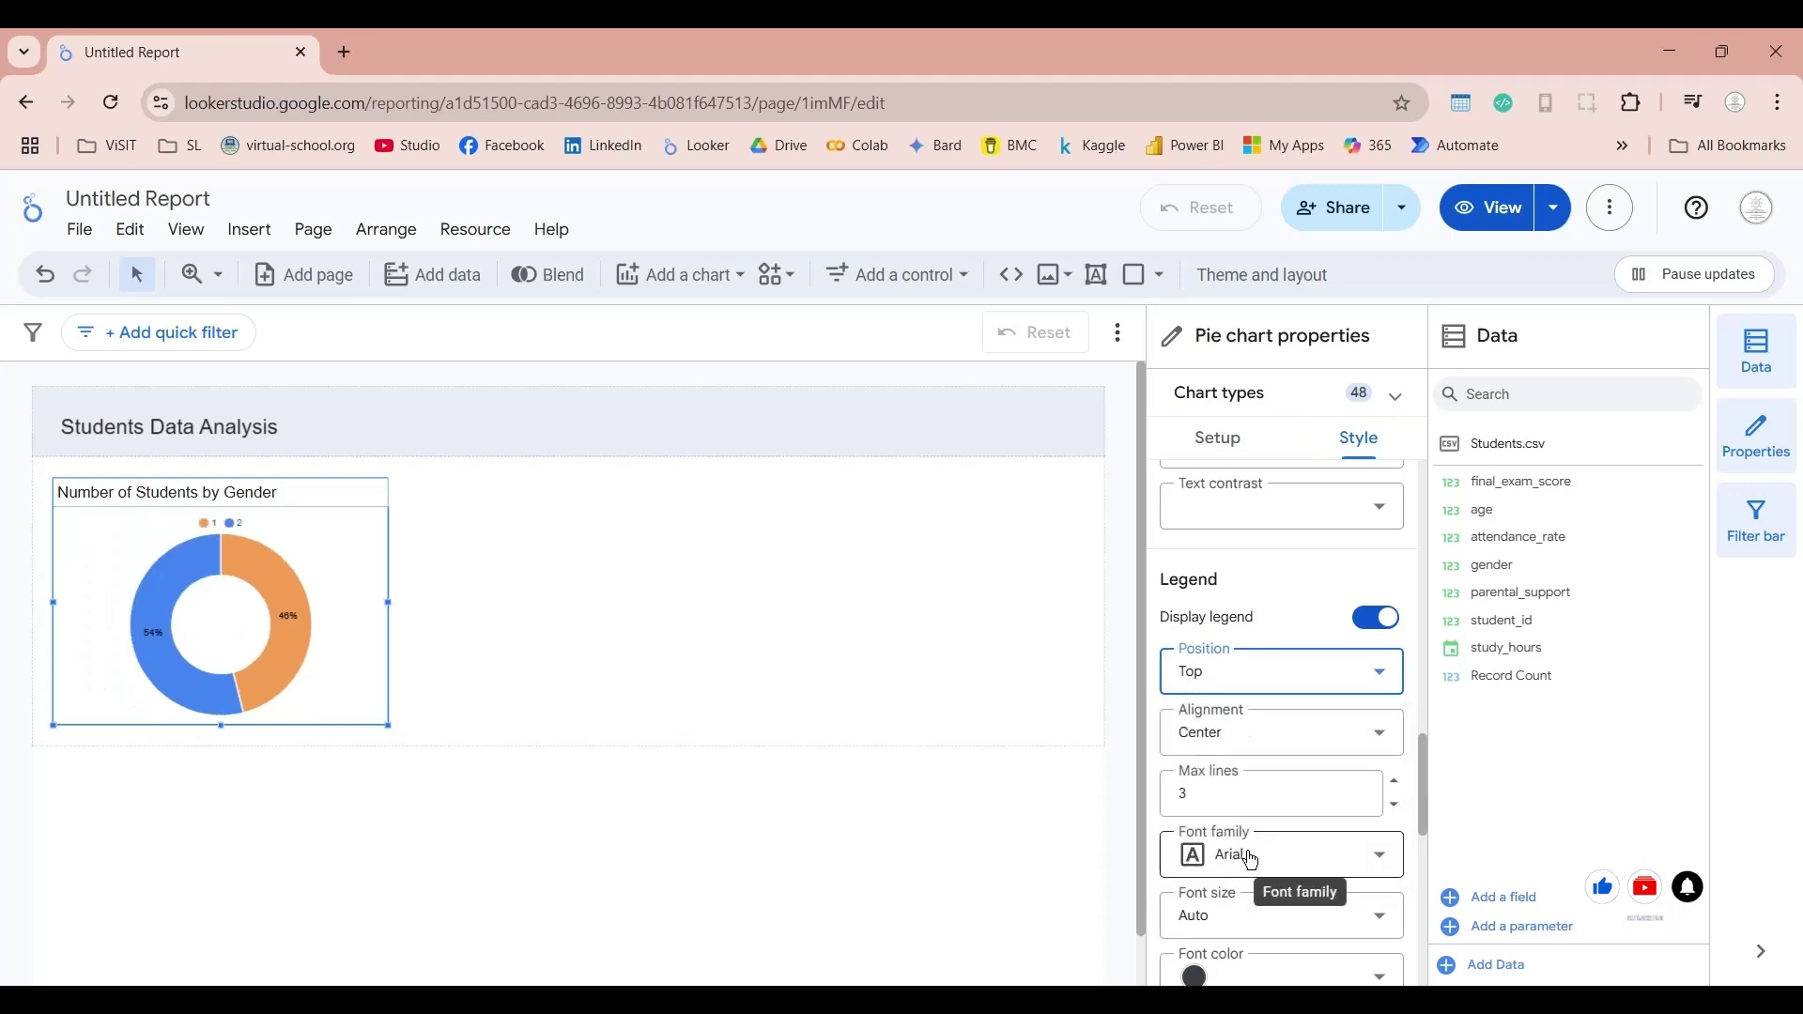
{"action": "left_click", "coordinate": [330, 547]}
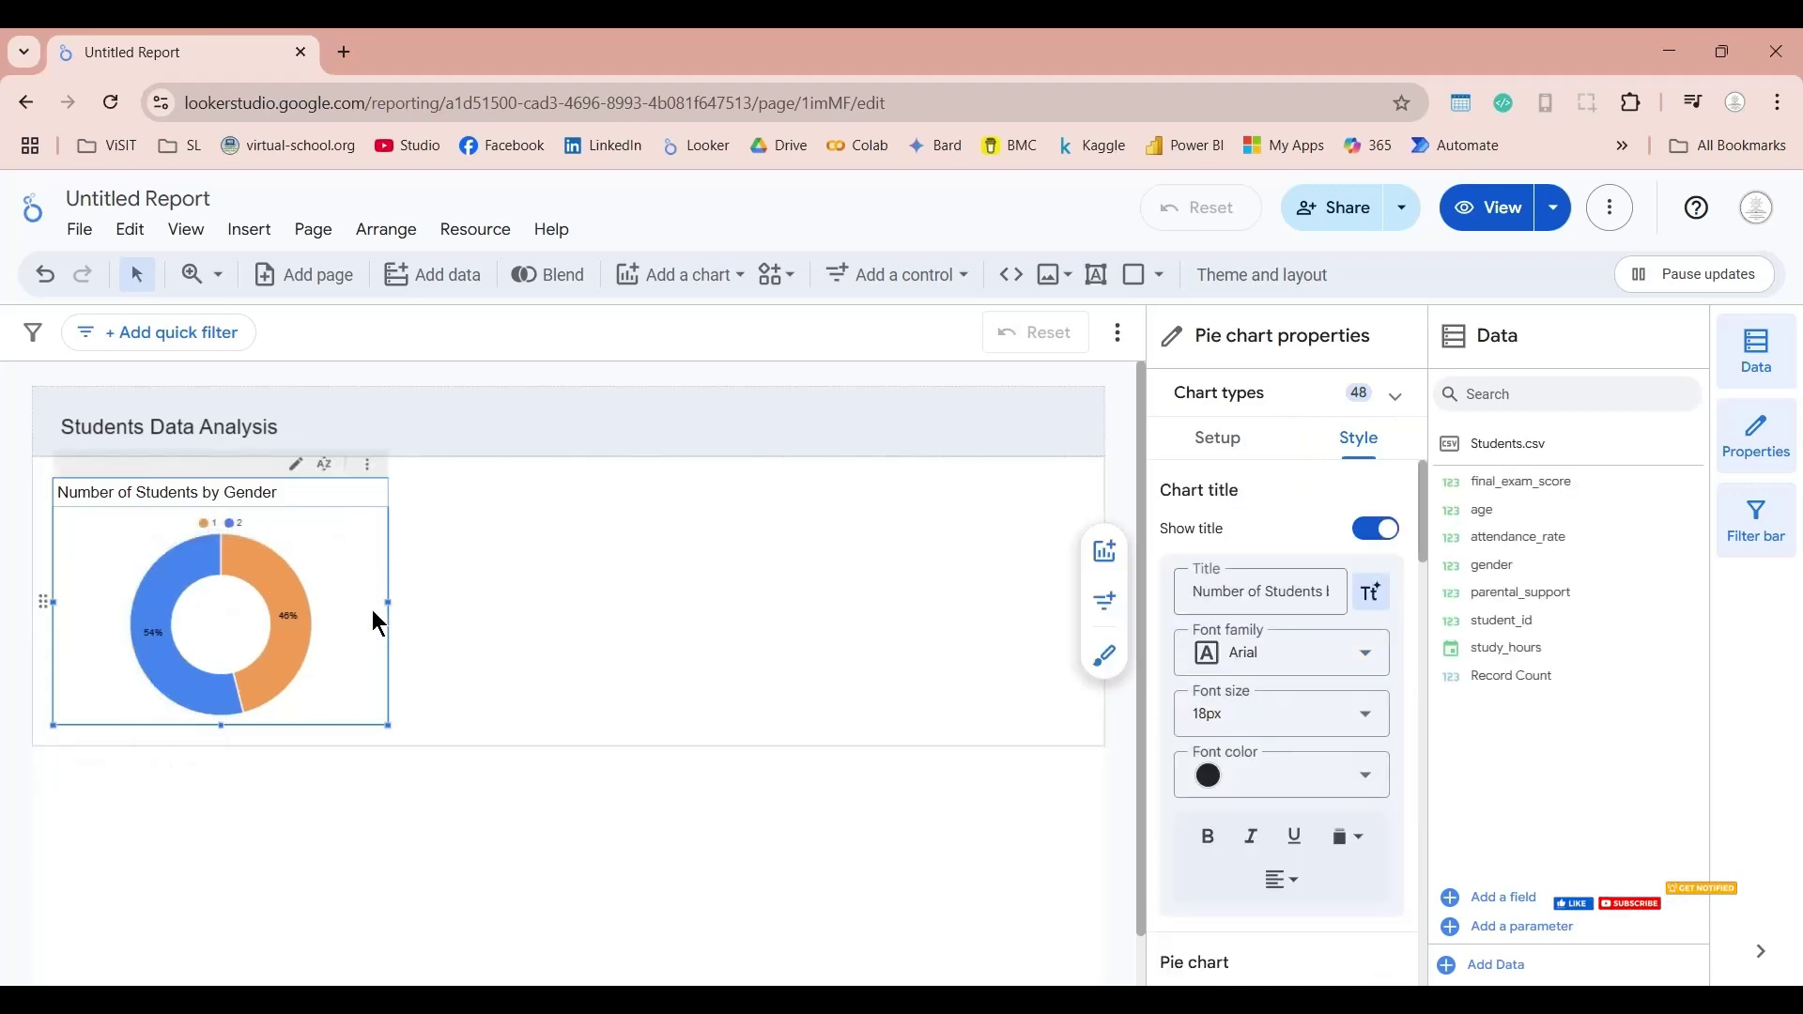
Step: Add a column chart to the section beside the donut chart and set its dimension to age
{"action": "left_click", "coordinate": [486, 566]}
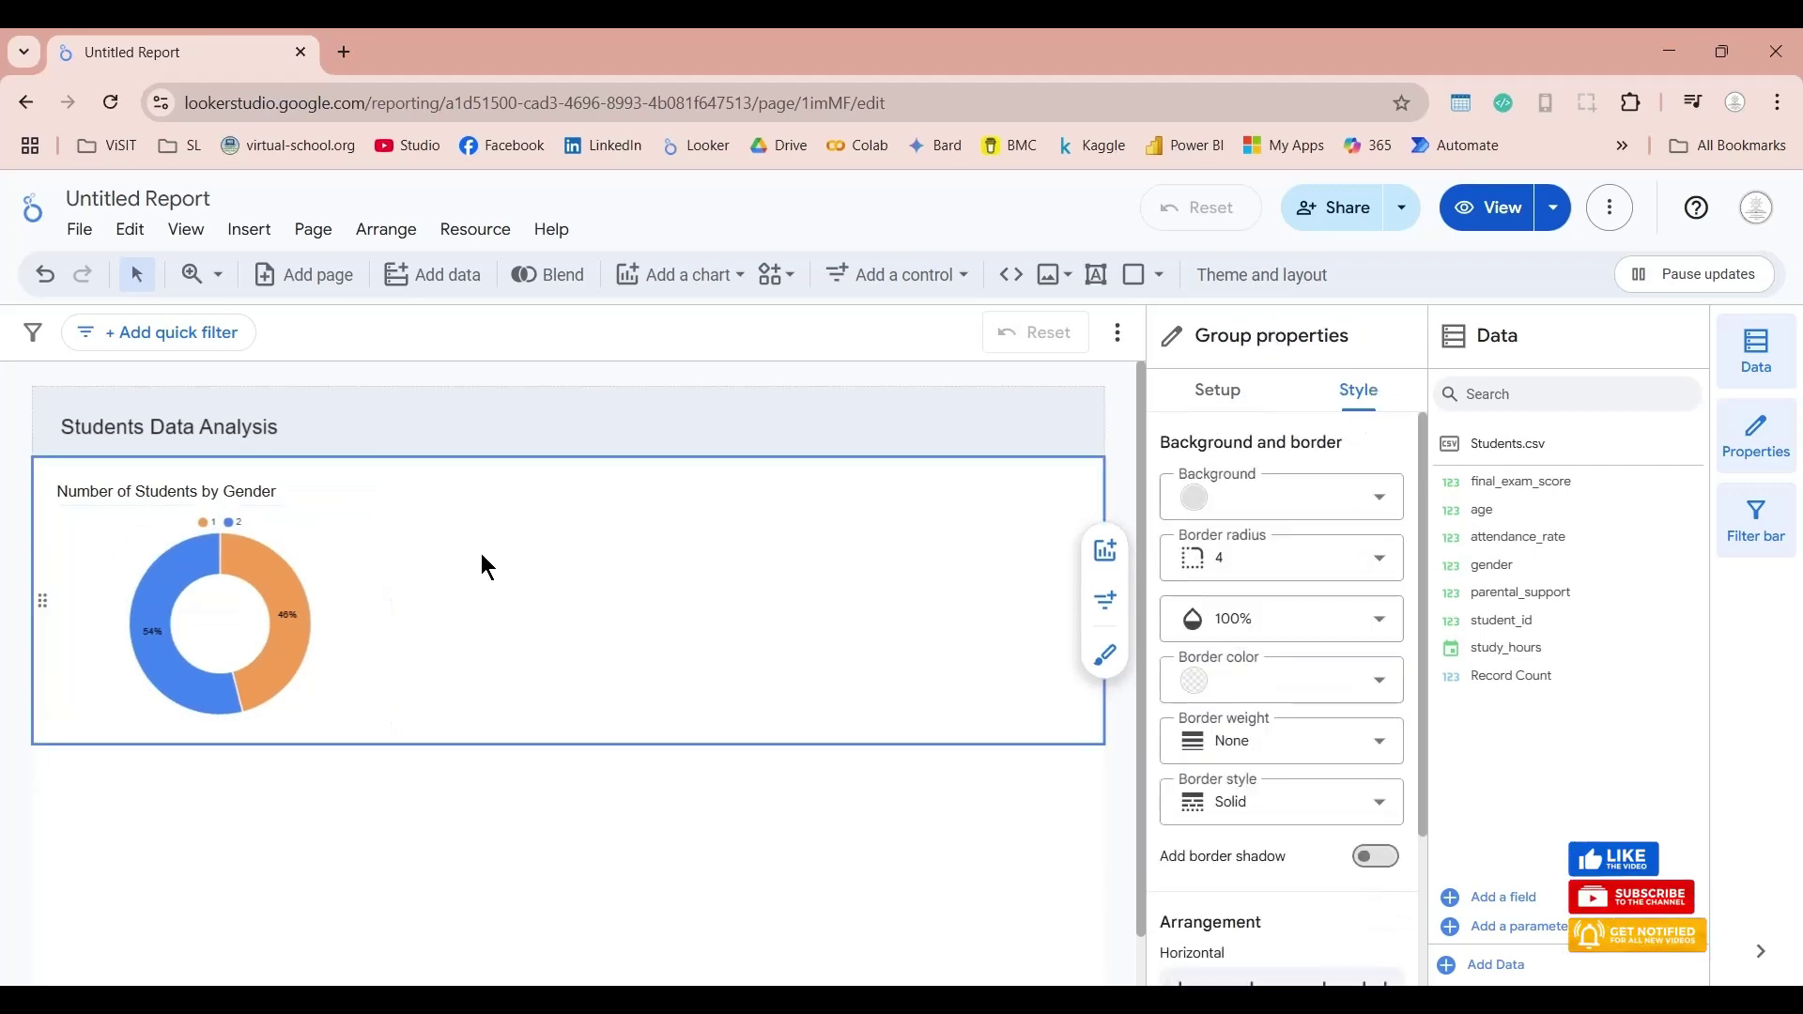
{"action": "left_click", "coordinate": [1105, 551]}
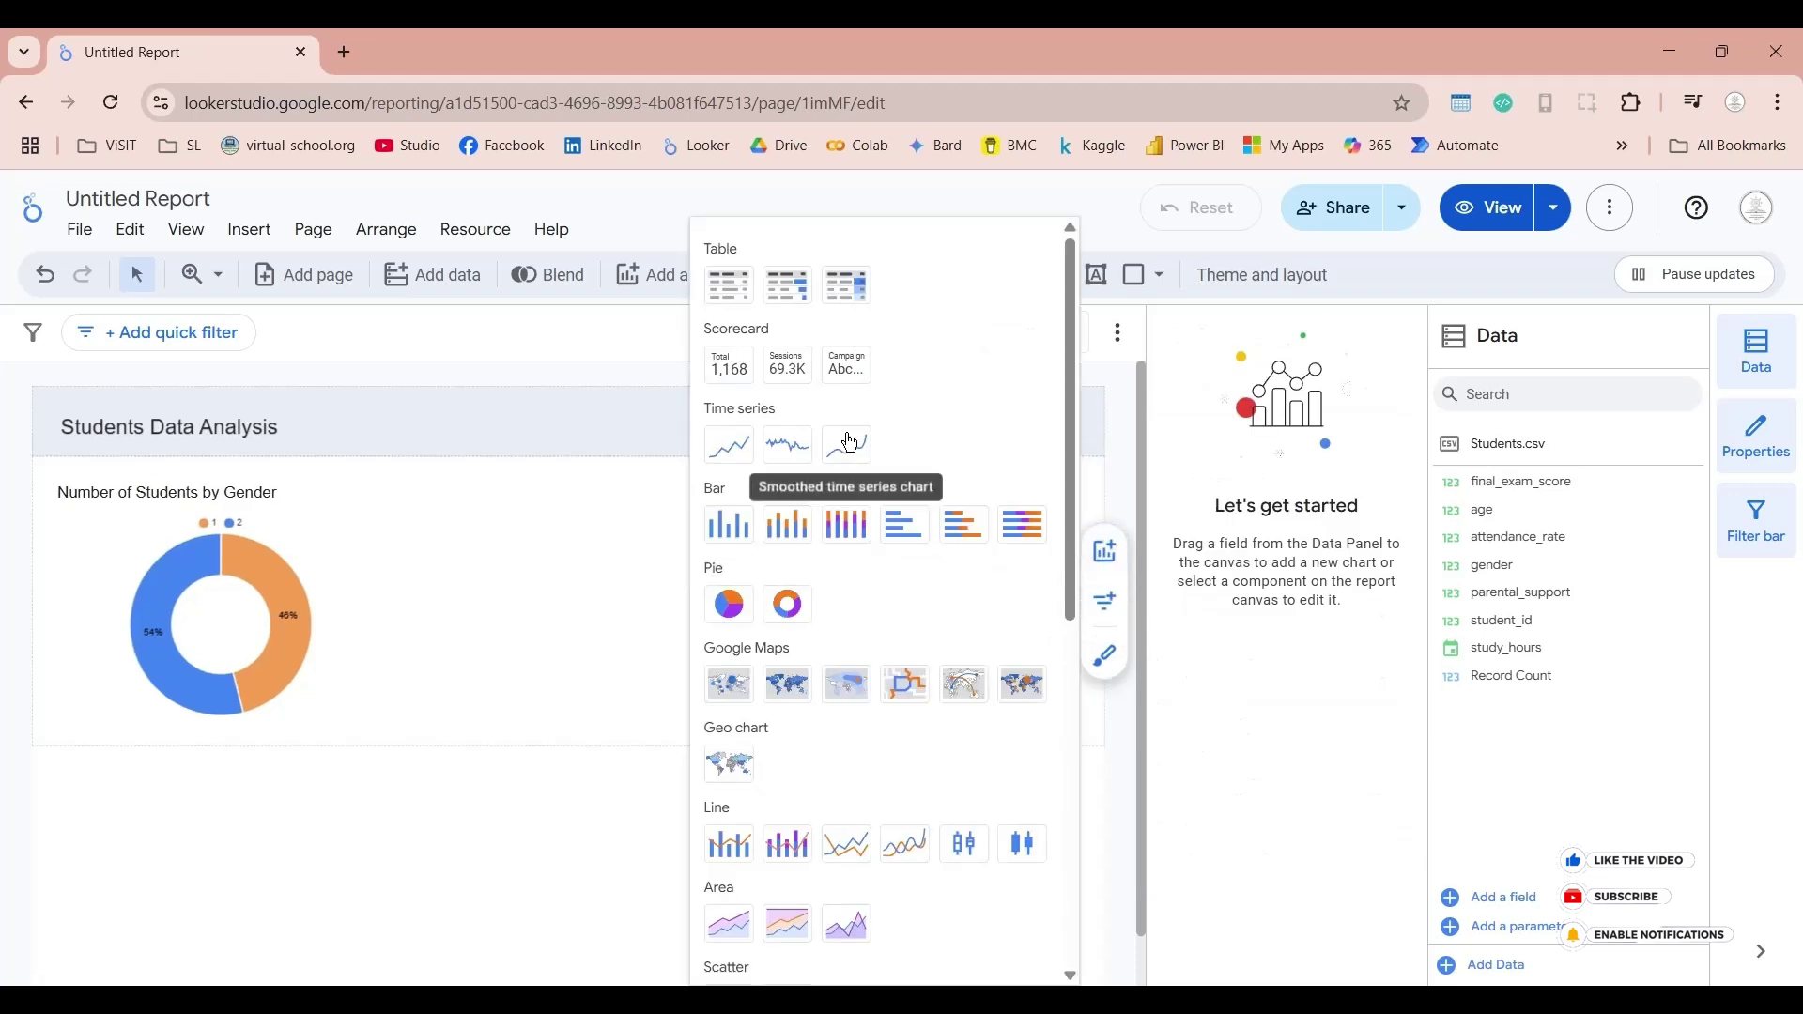
{"action": "left_click", "coordinate": [727, 526]}
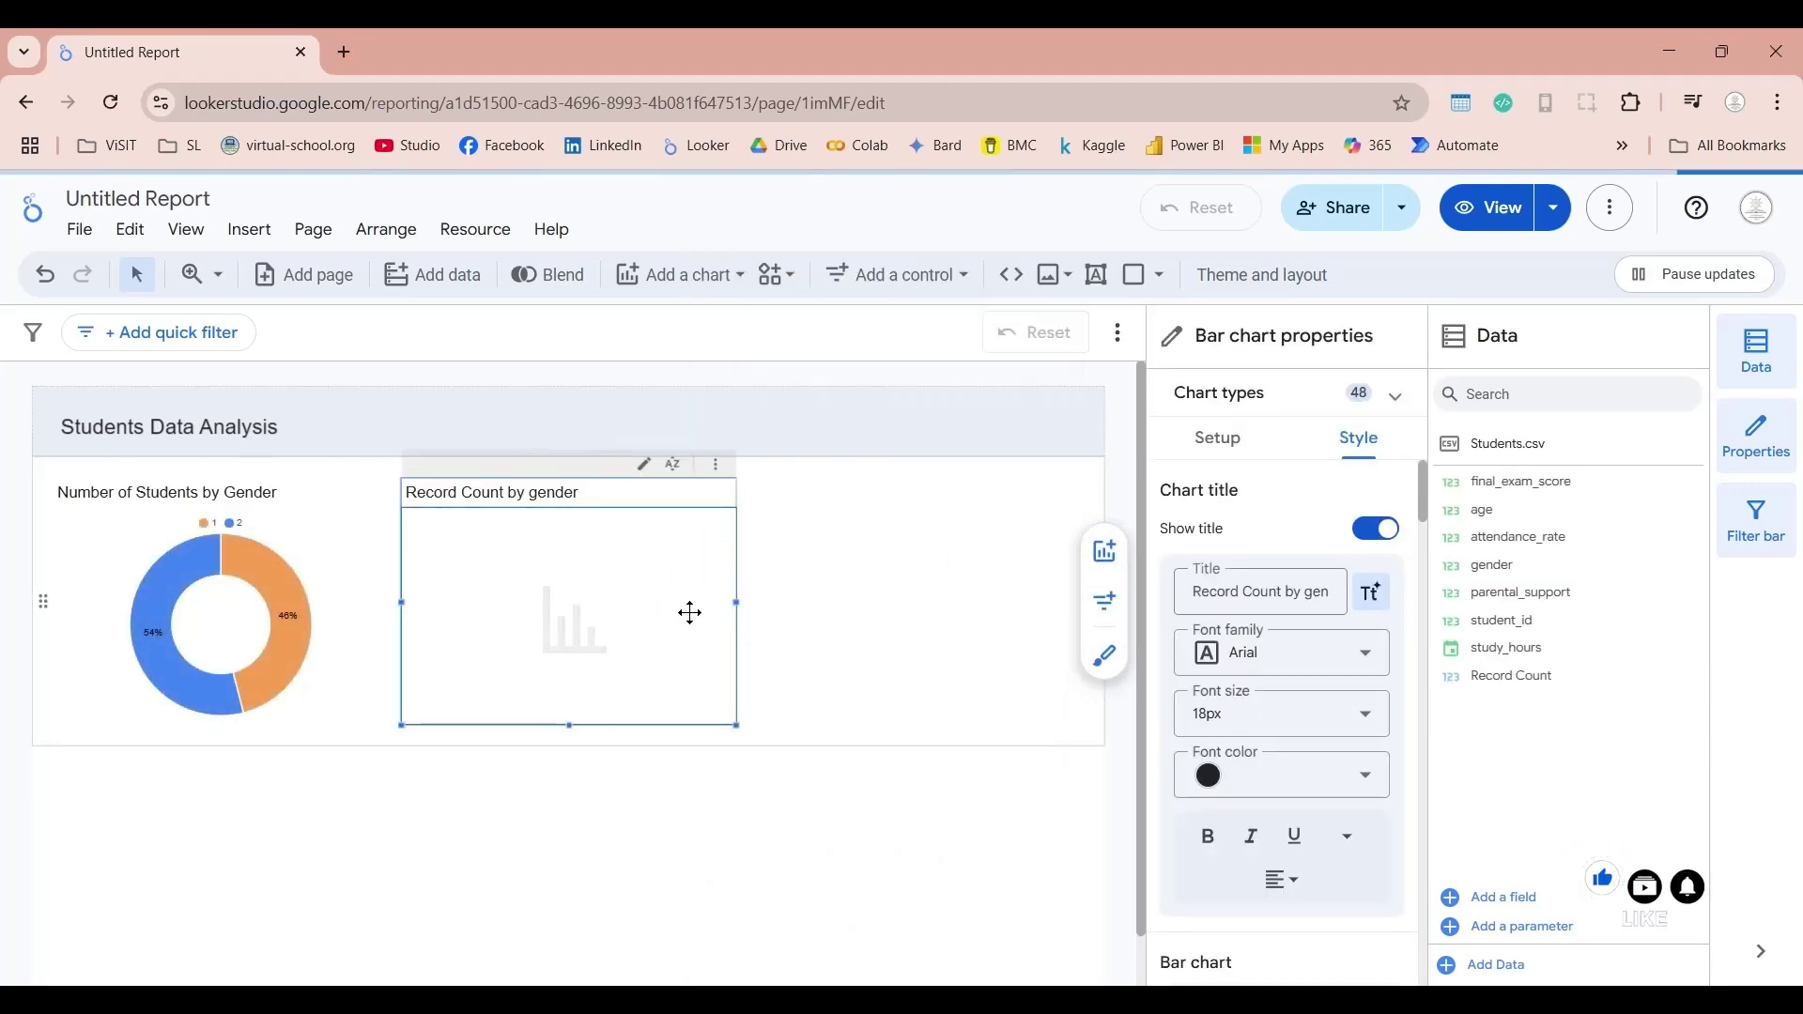
{"action": "left_click", "coordinate": [1213, 452]}
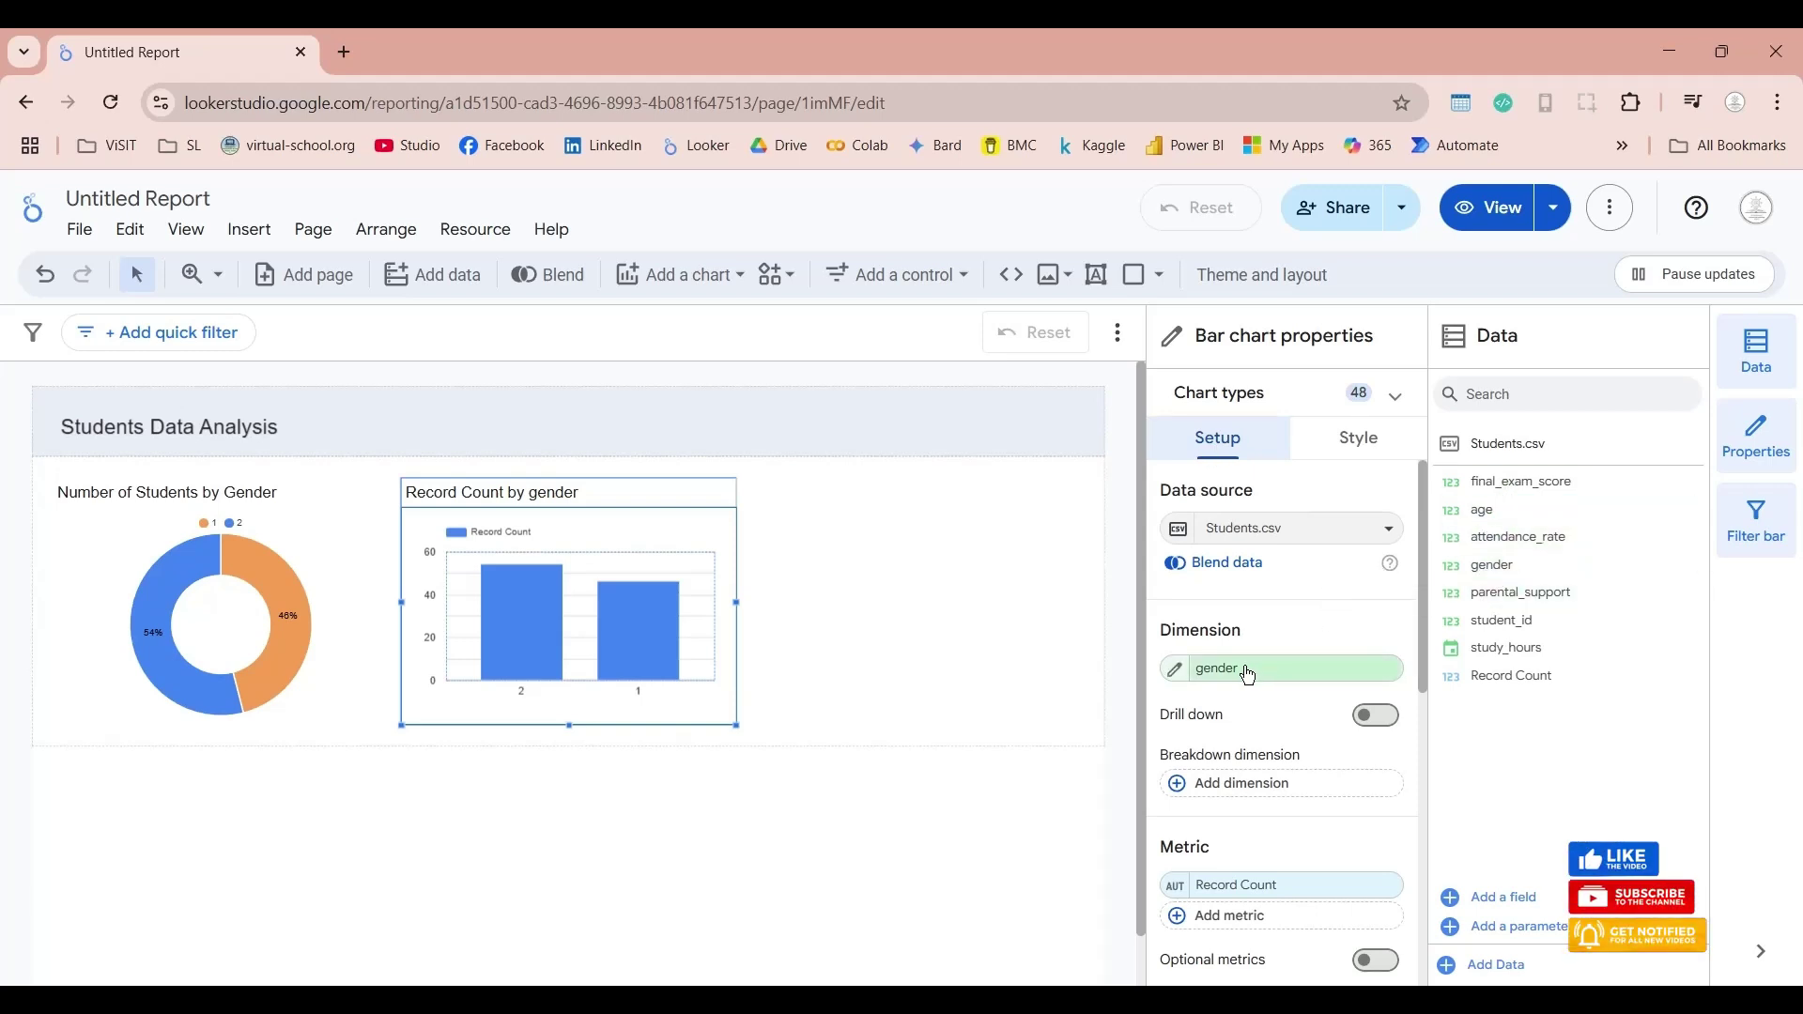
{"action": "left_click", "coordinate": [1226, 686]}
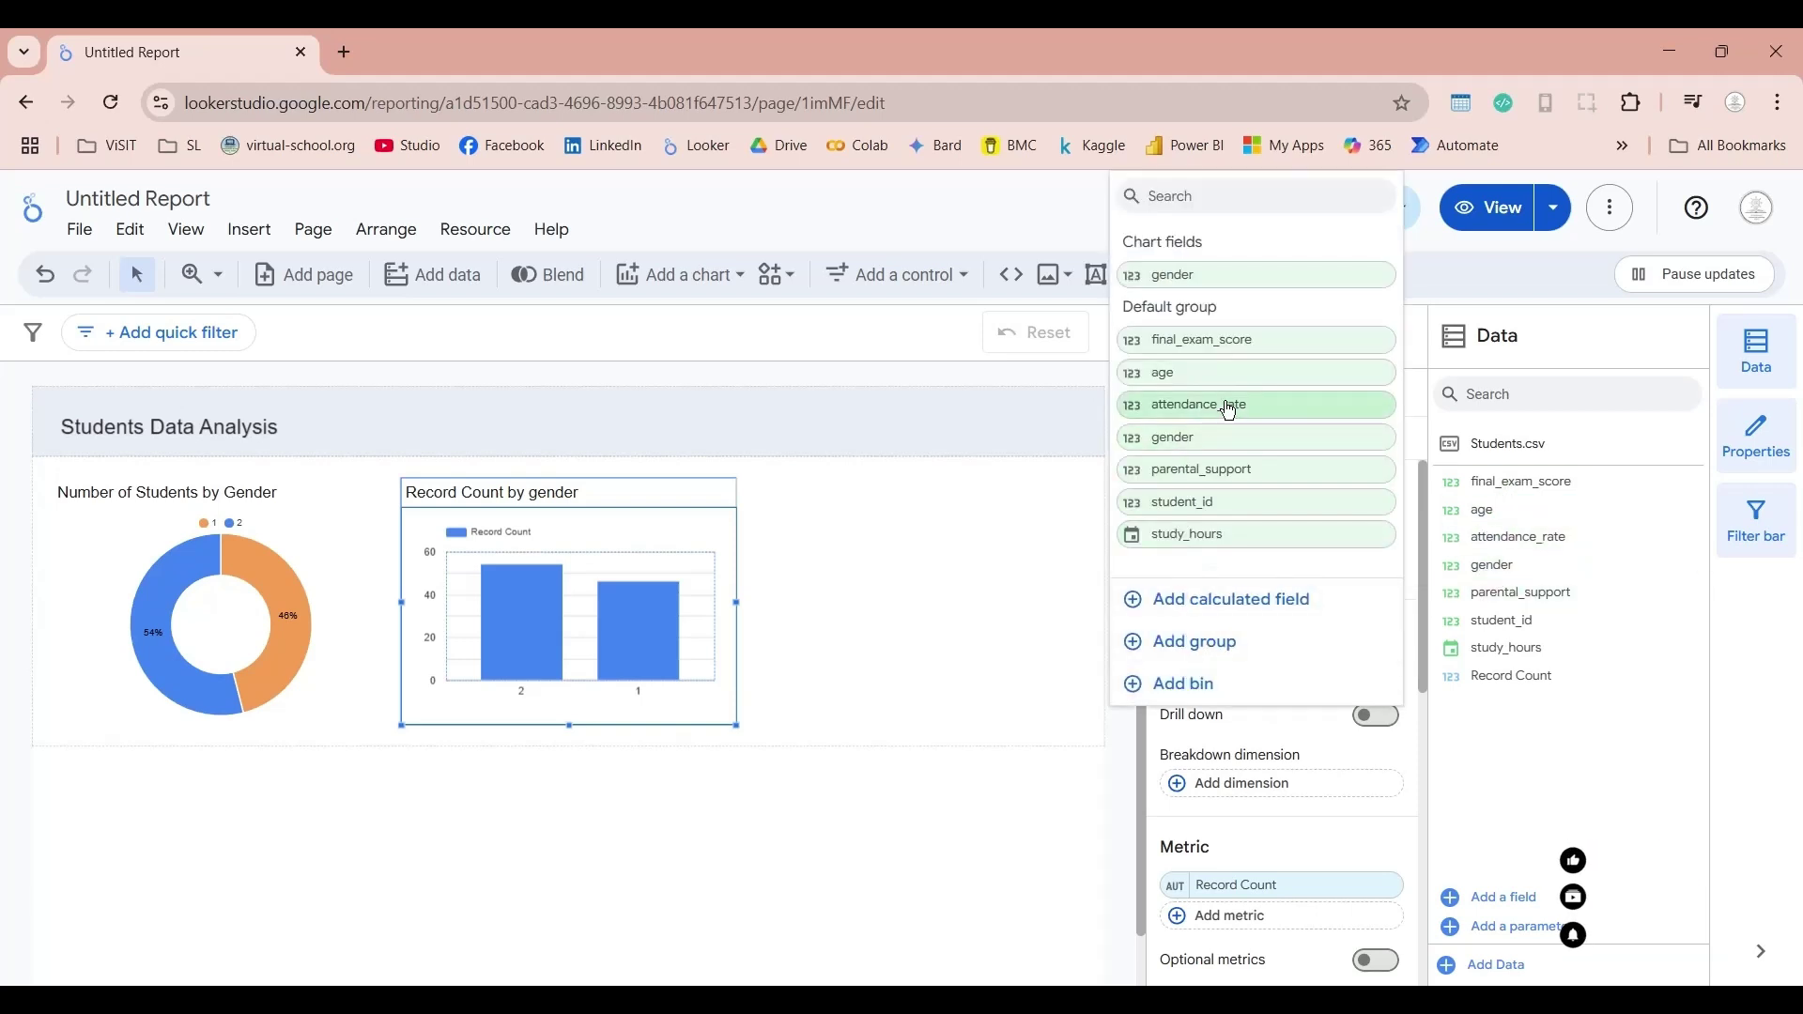
{"action": "left_click", "coordinate": [1167, 388]}
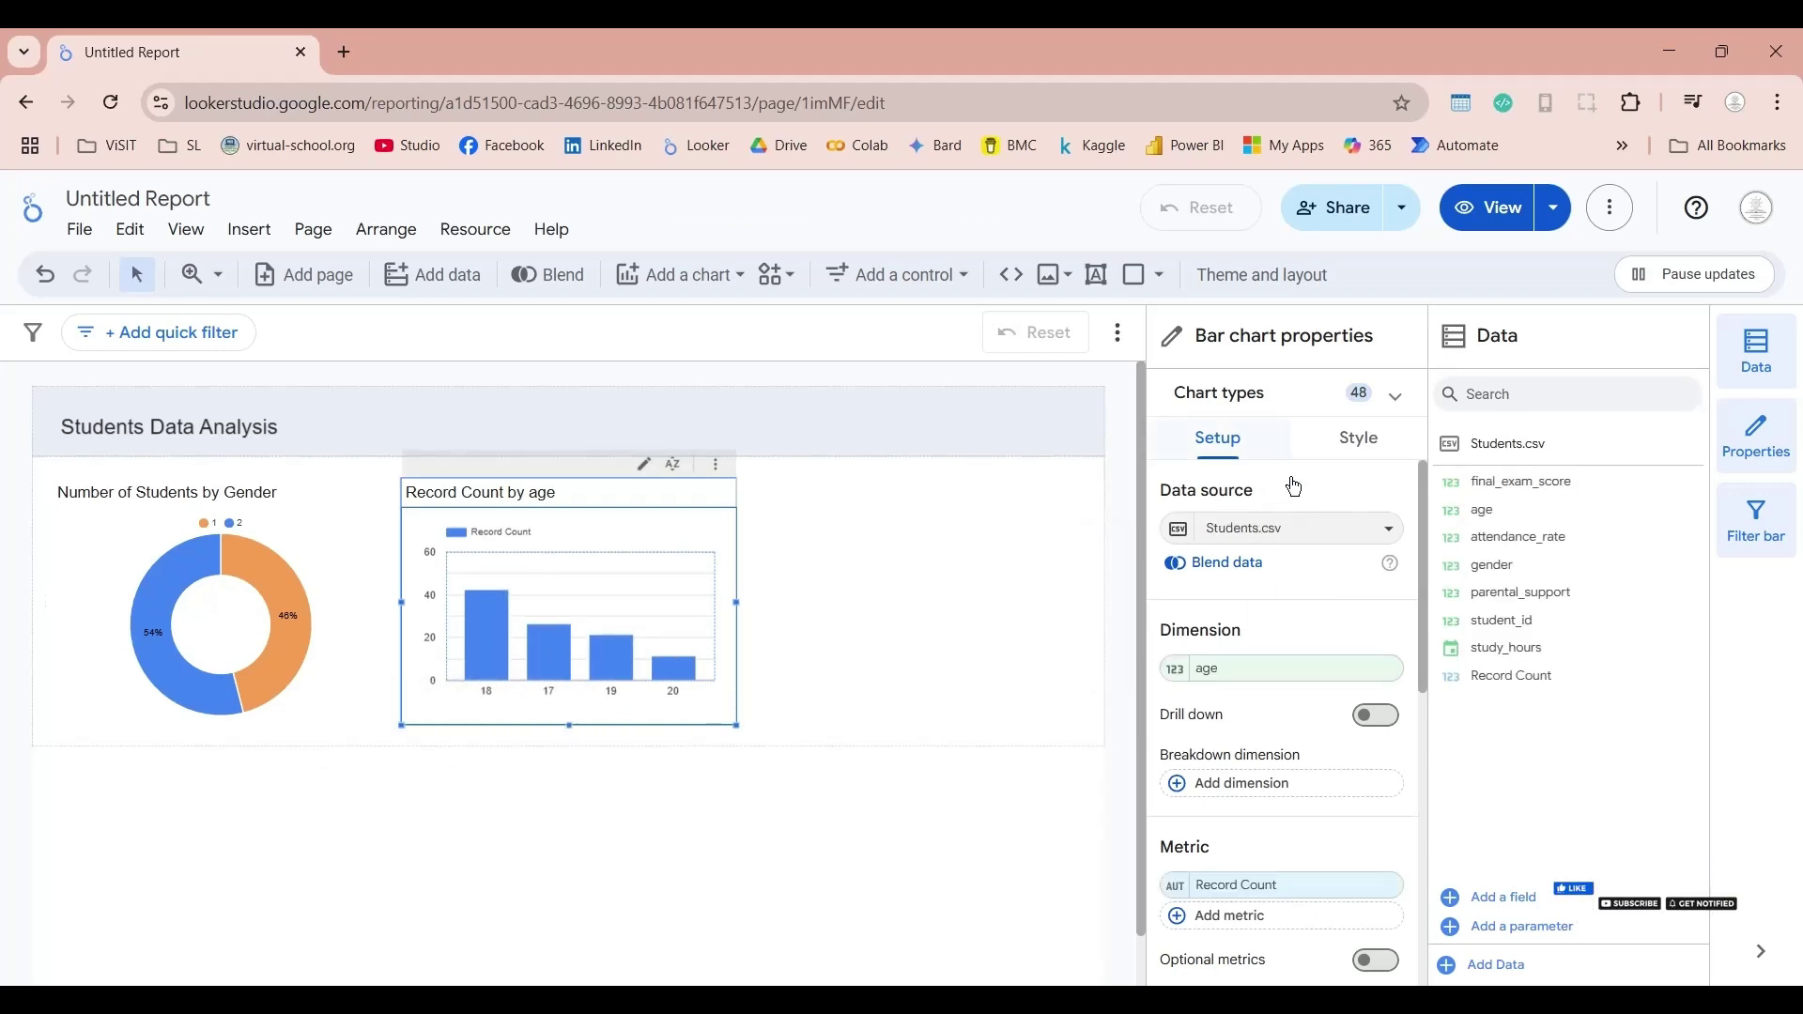
Step: Sort the column chart by age in ascending order
{"action": "scroll", "coordinate": [1287, 770], "scroll_direction": "down", "scroll_amount": 4}
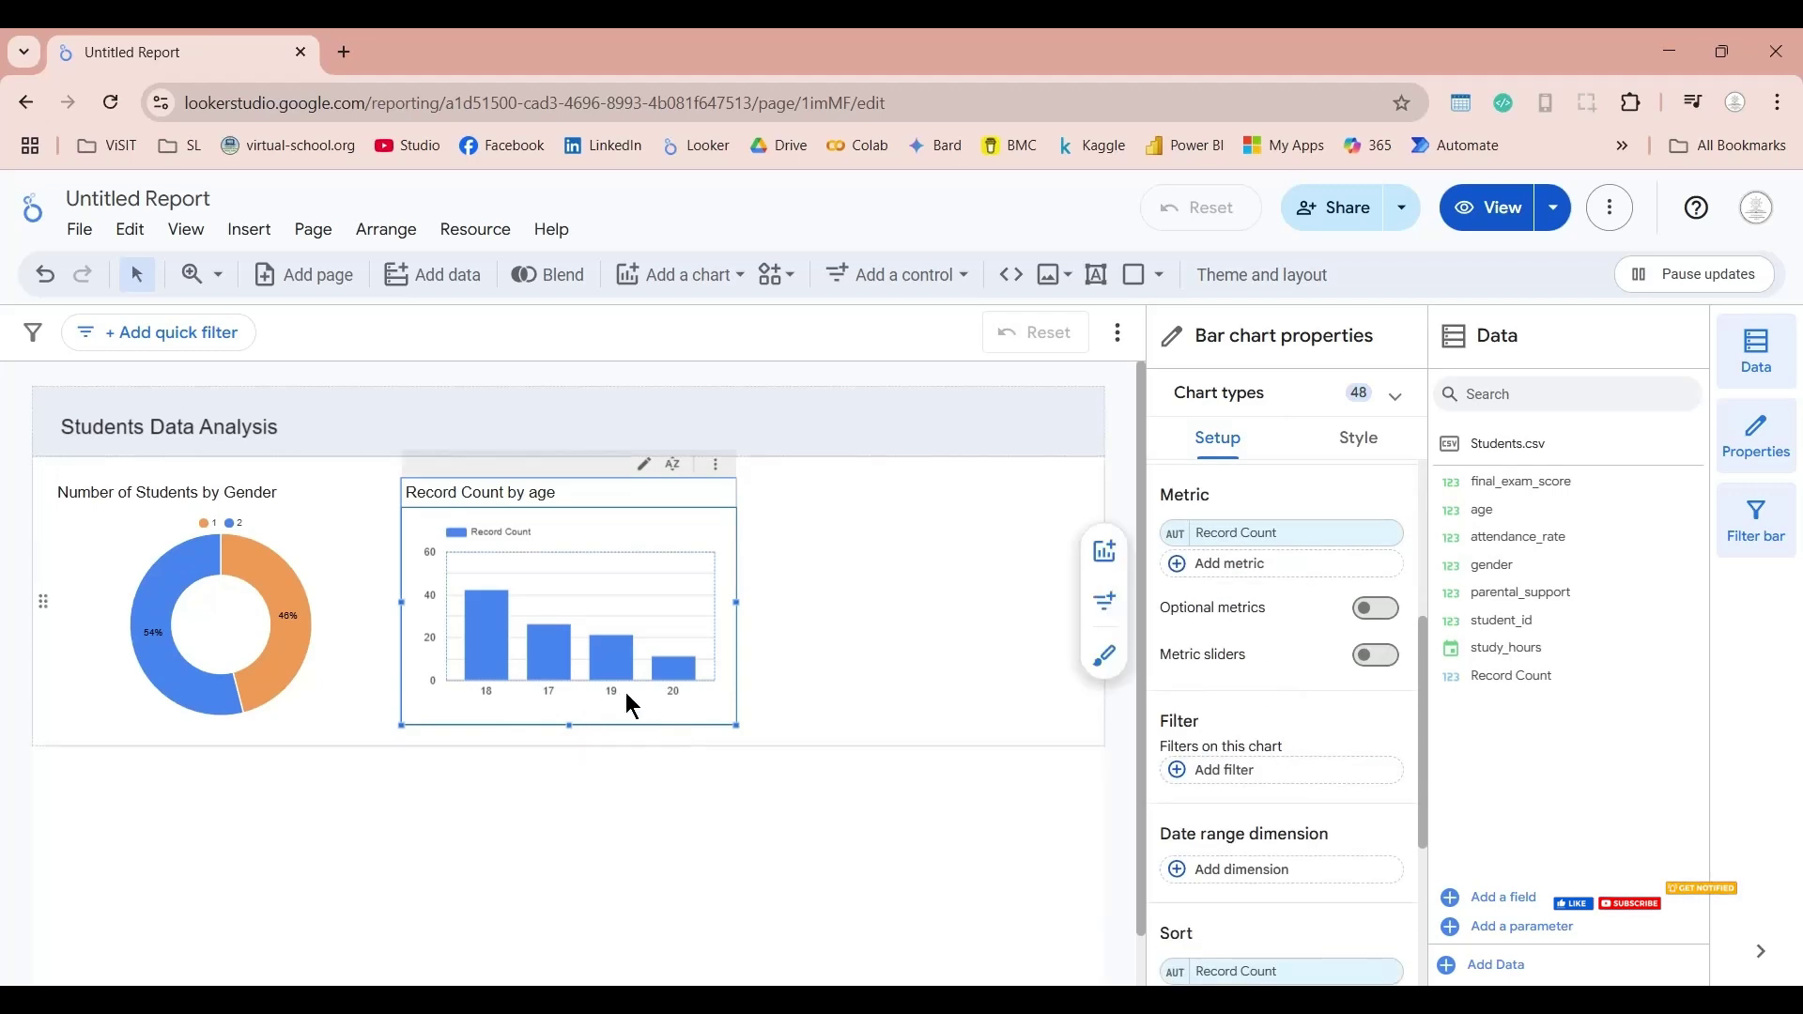
{"action": "scroll", "coordinate": [1220, 764], "scroll_direction": "down", "scroll_amount": 3}
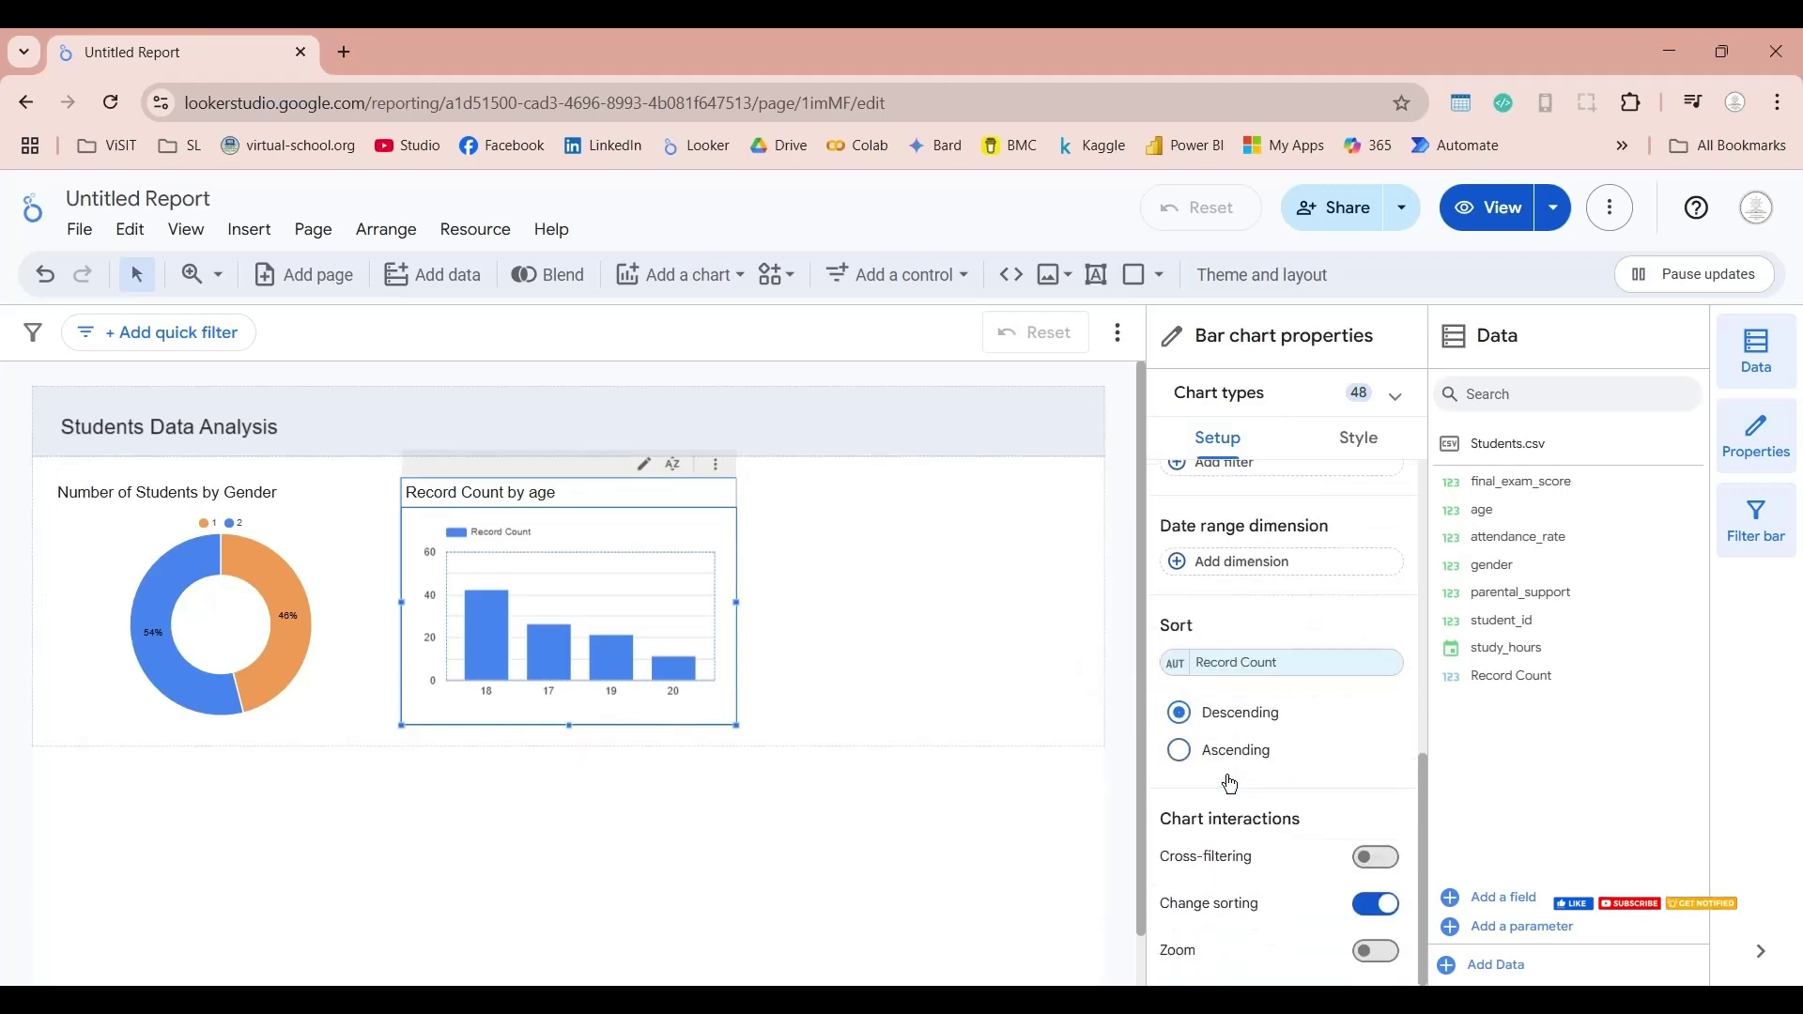
{"action": "left_click", "coordinate": [1231, 667]}
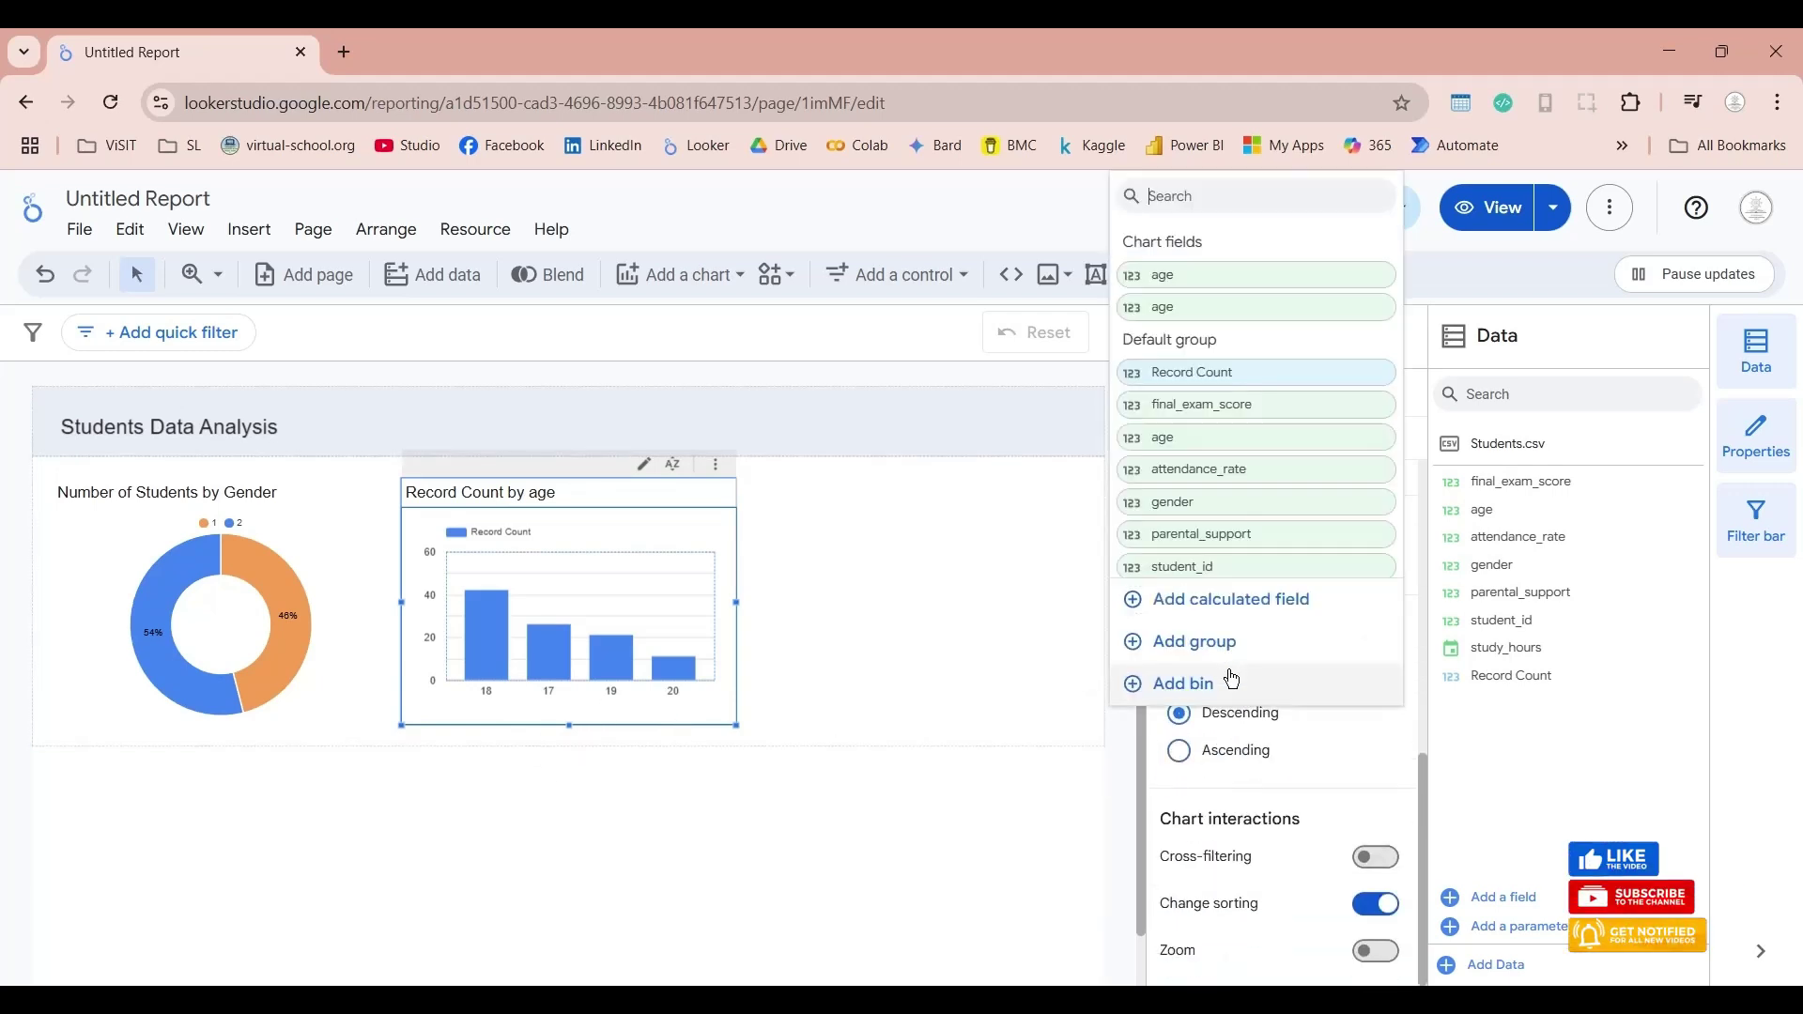
{"action": "left_click", "coordinate": [1205, 312]}
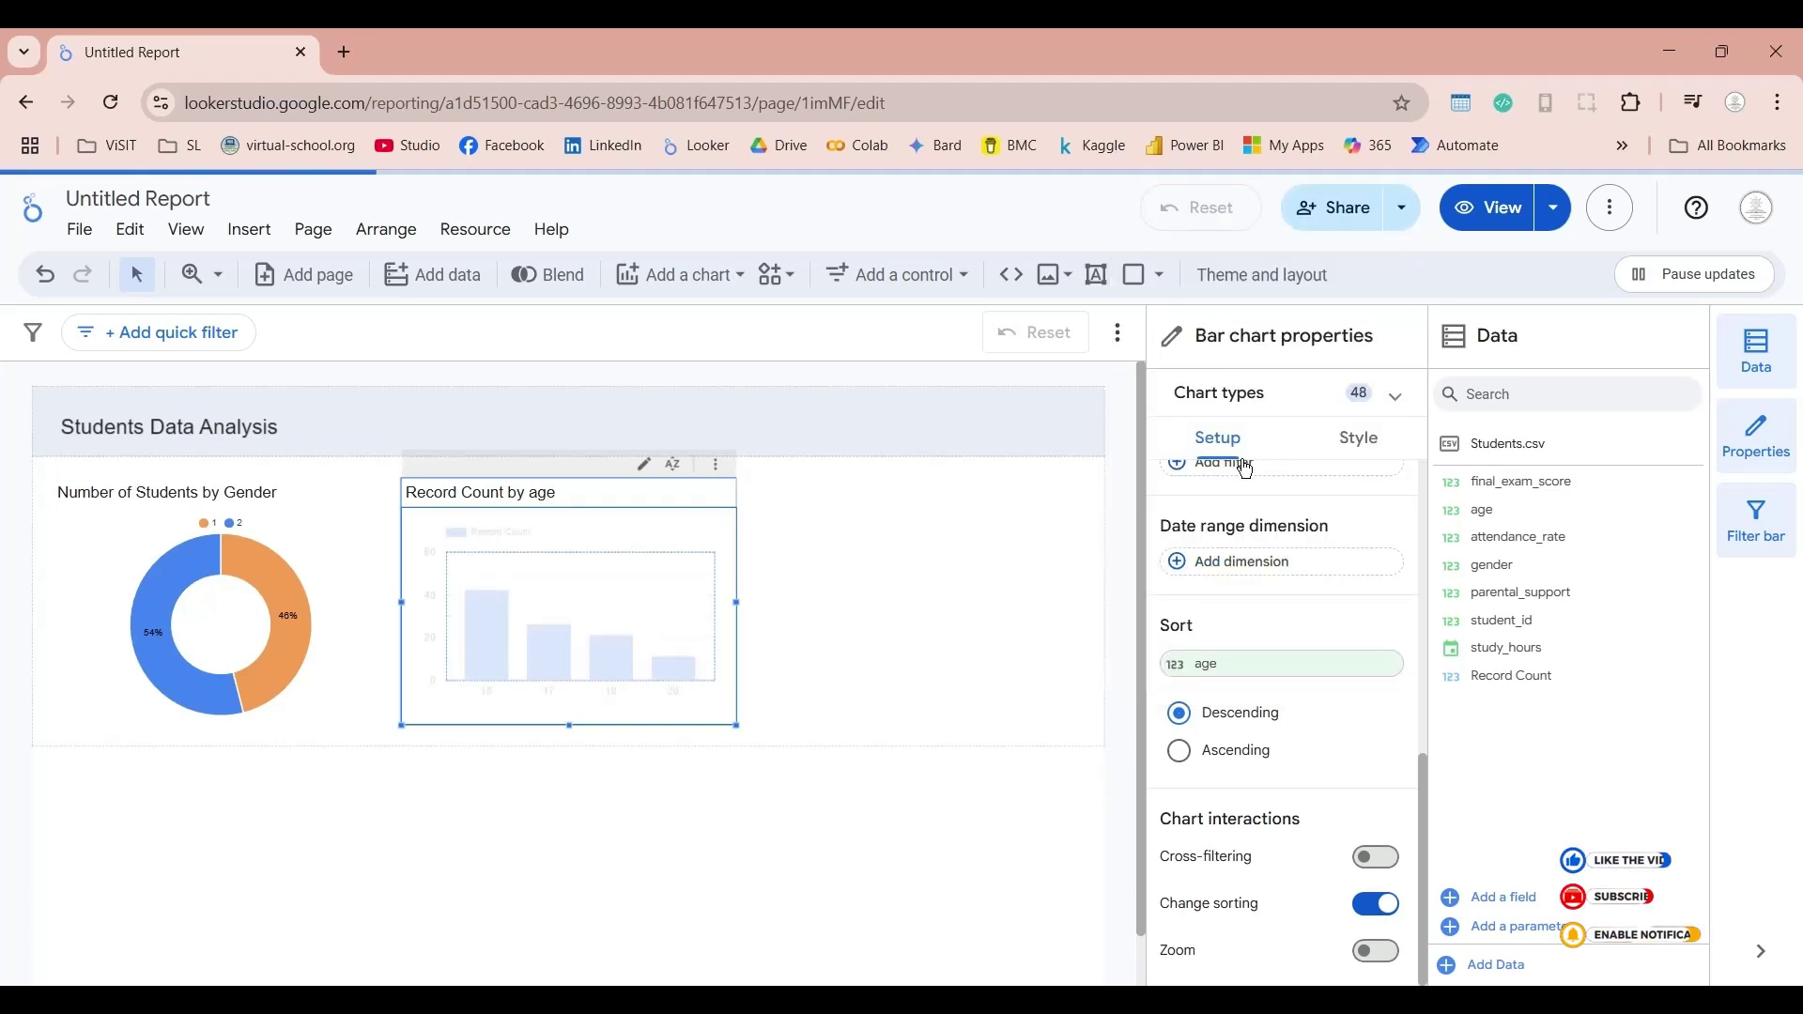
{"action": "left_click", "coordinate": [1211, 759]}
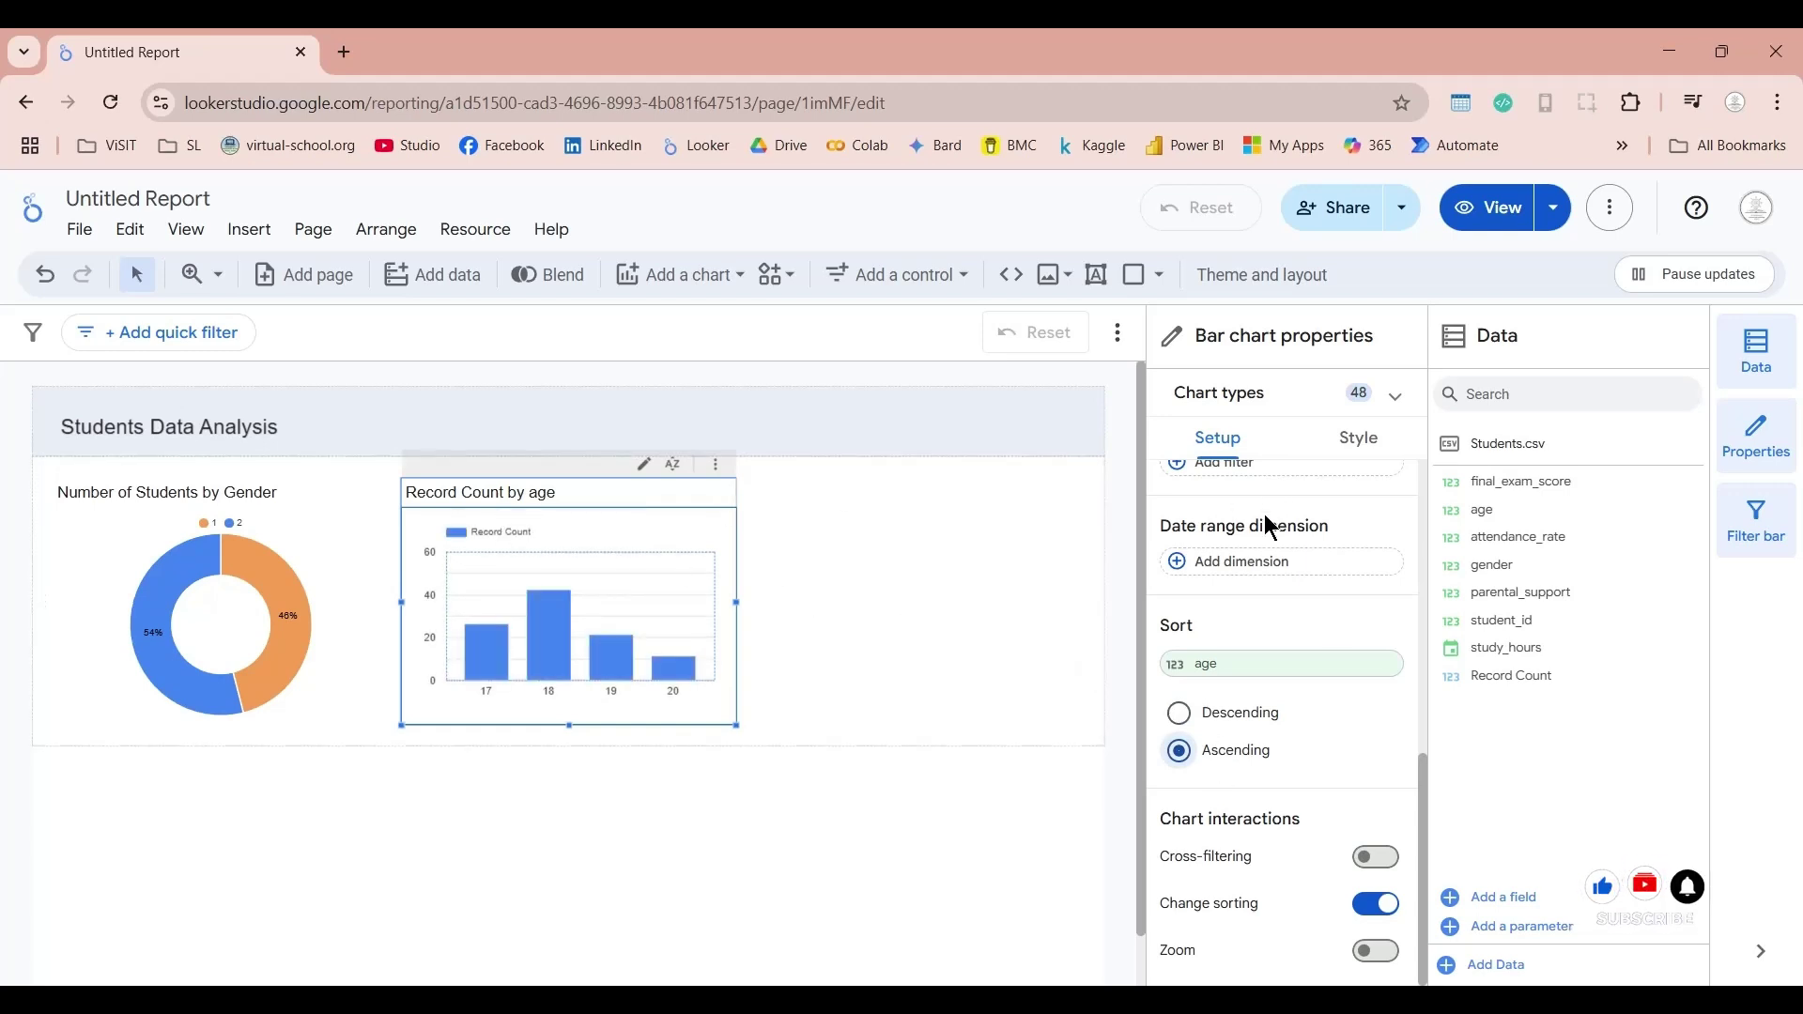
Step: Set the display name of the column chart's Record Count metric to "Number of Students"
{"action": "scroll", "coordinate": [1341, 611], "scroll_direction": "up", "scroll_amount": 5}
{"action": "scroll", "coordinate": [1239, 779], "scroll_direction": "down", "scroll_amount": 3}
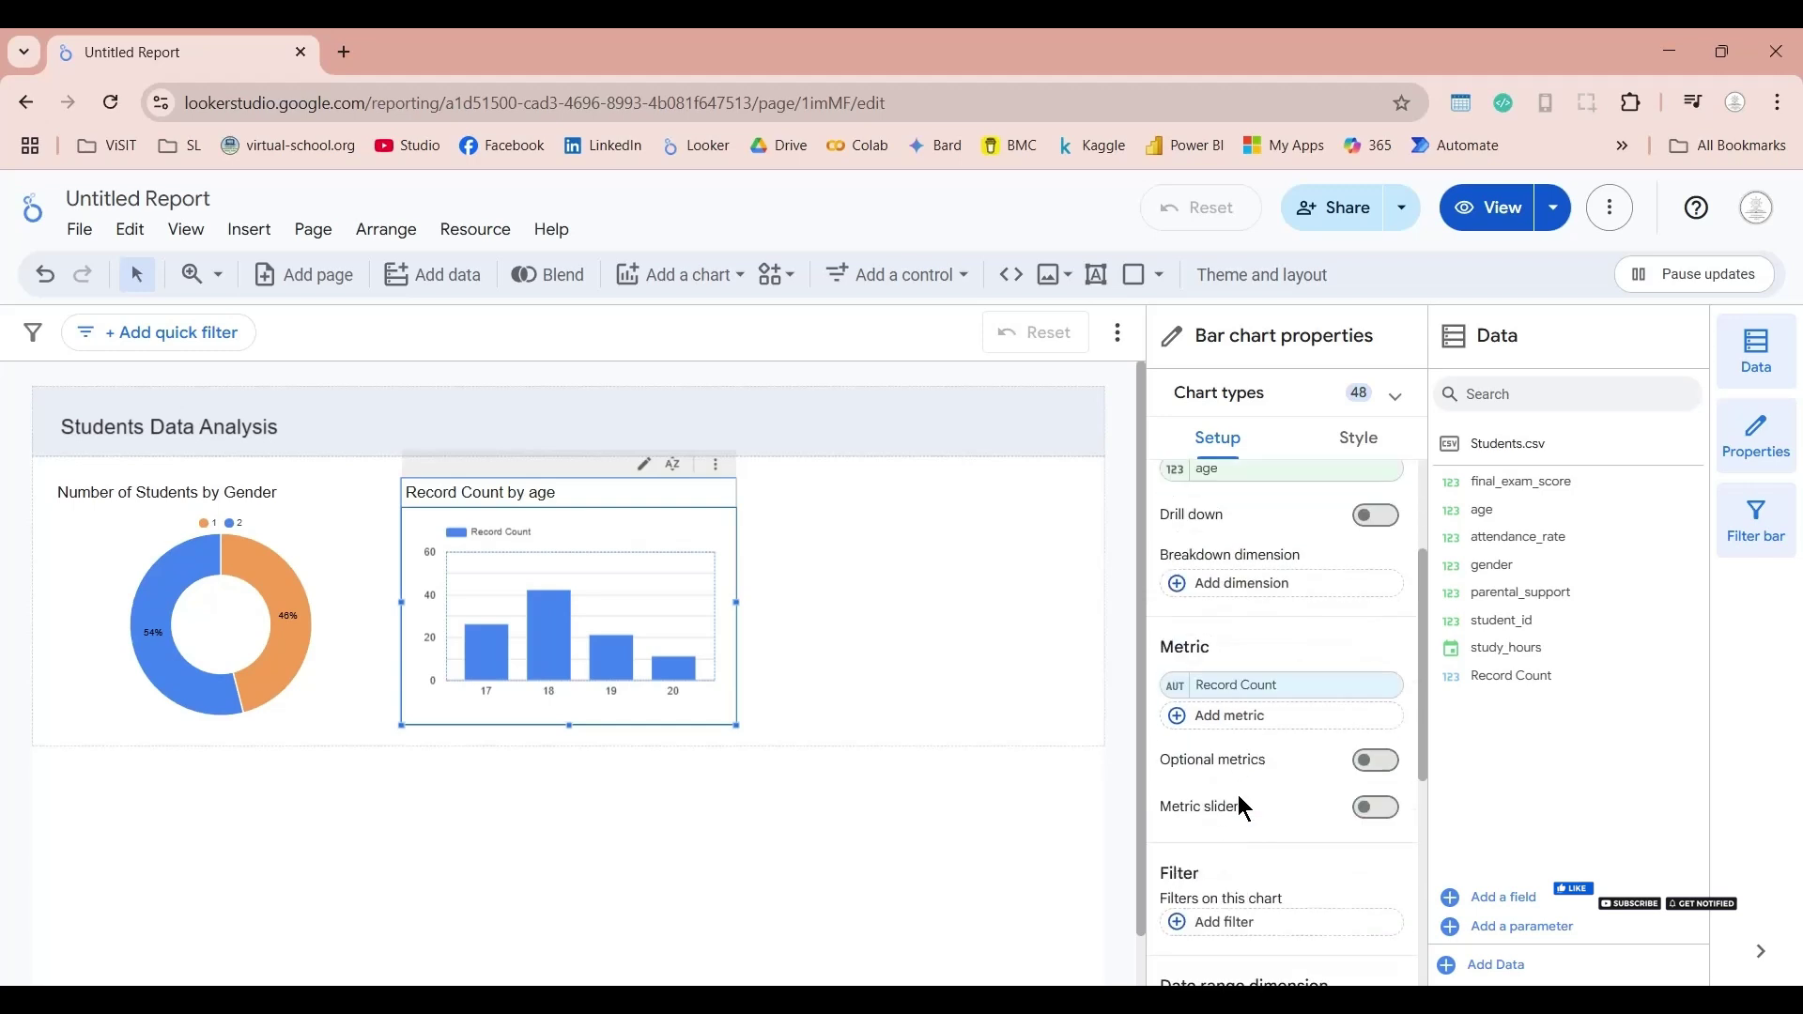
{"action": "left_click", "coordinate": [1240, 650]}
{"action": "left_click", "coordinate": [1122, 272]}
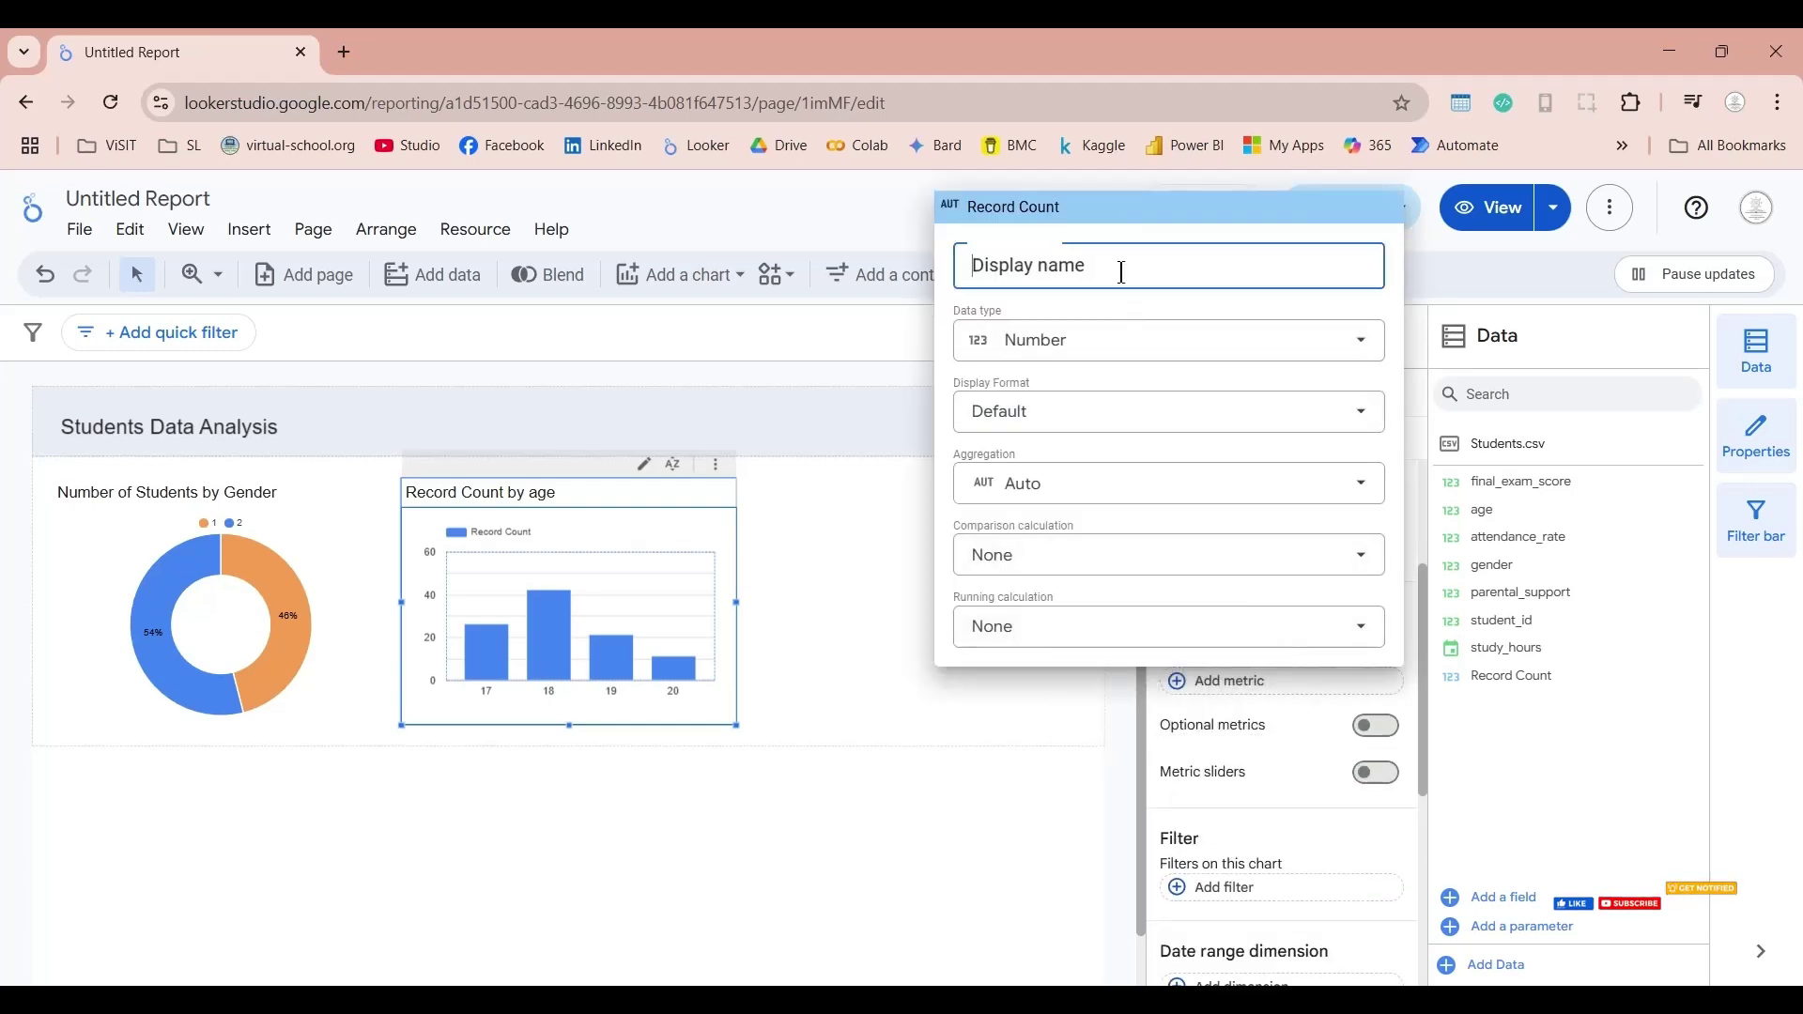
{"action": "type", "text": "Num"}
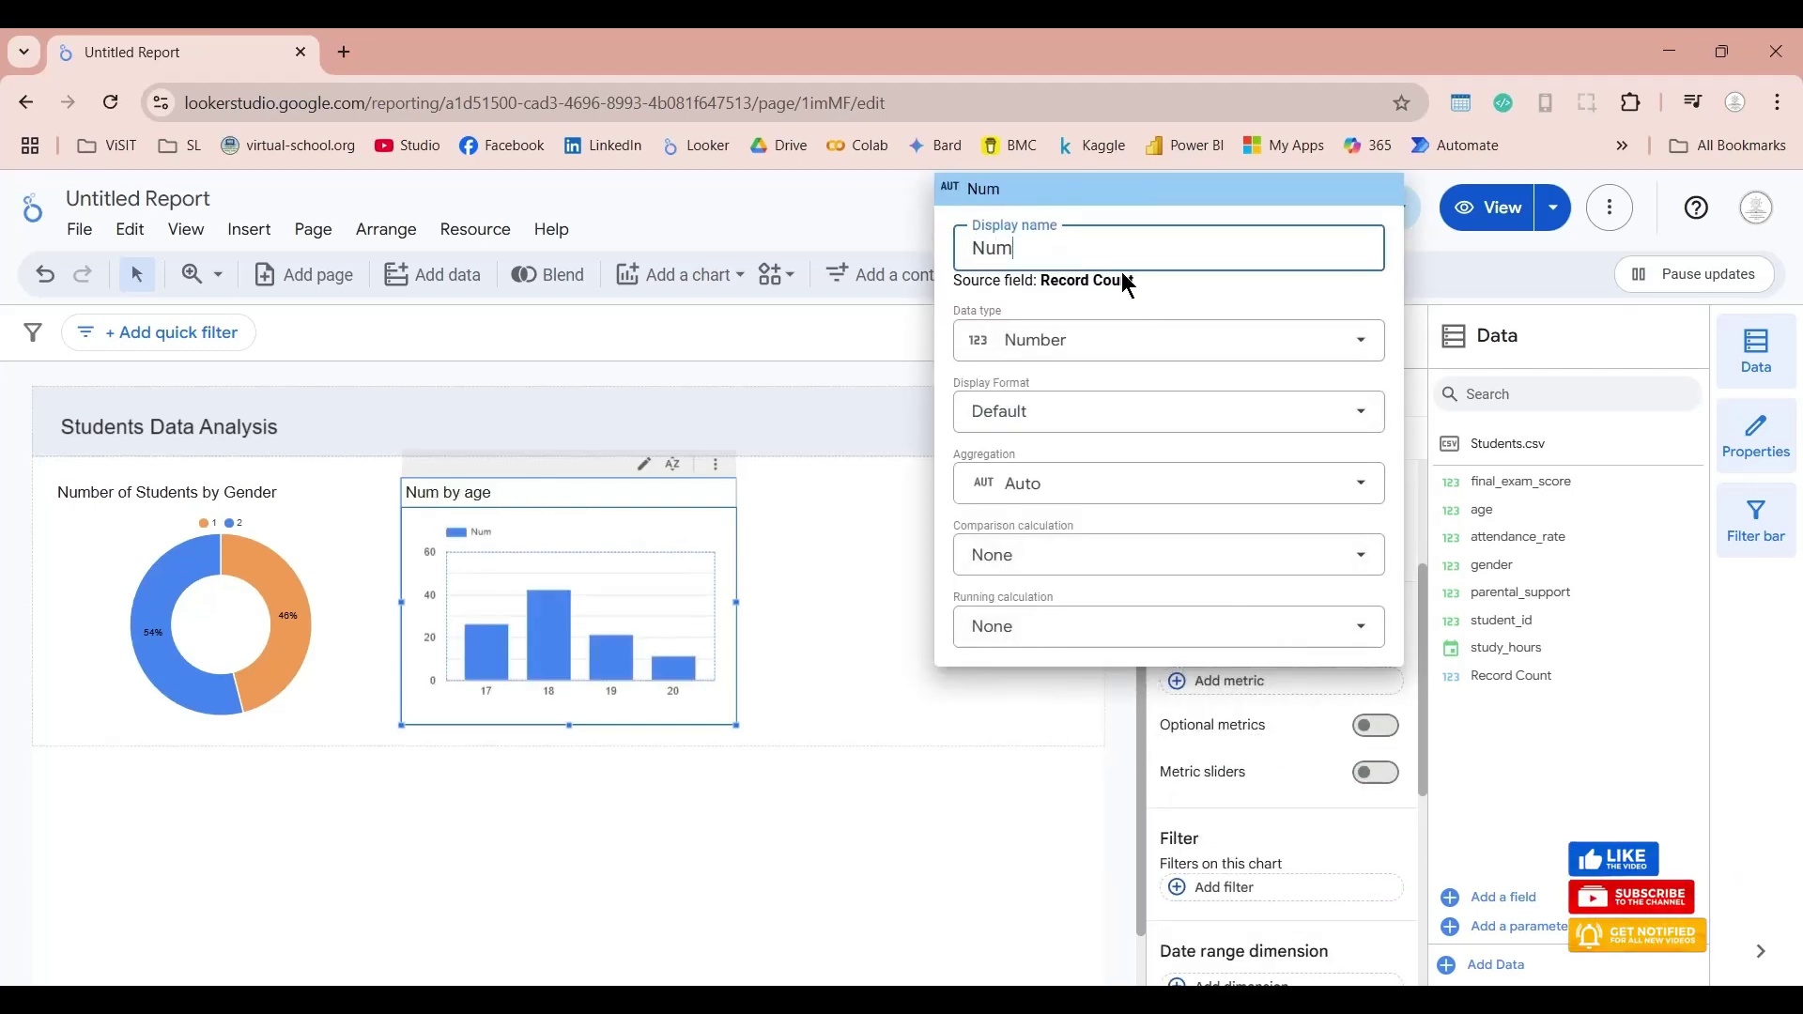
{"action": "type", "text": "ber of Students"}
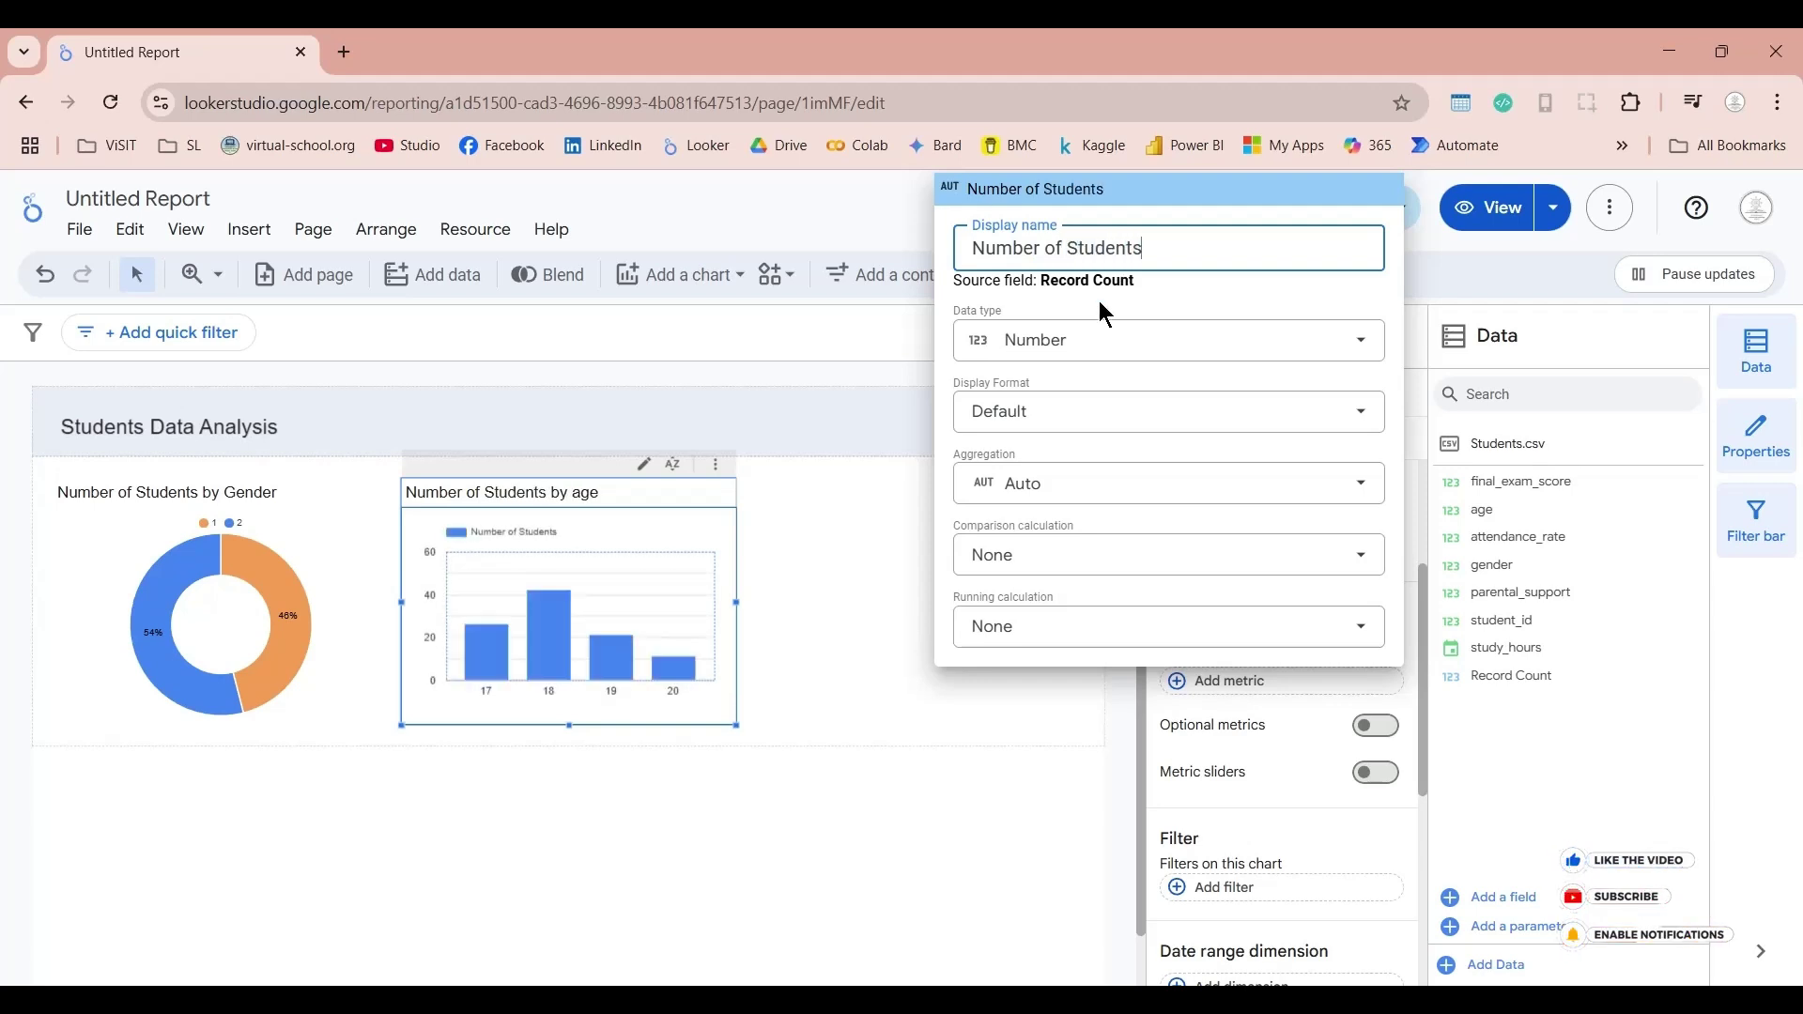
{"action": "left_click", "coordinate": [832, 532]}
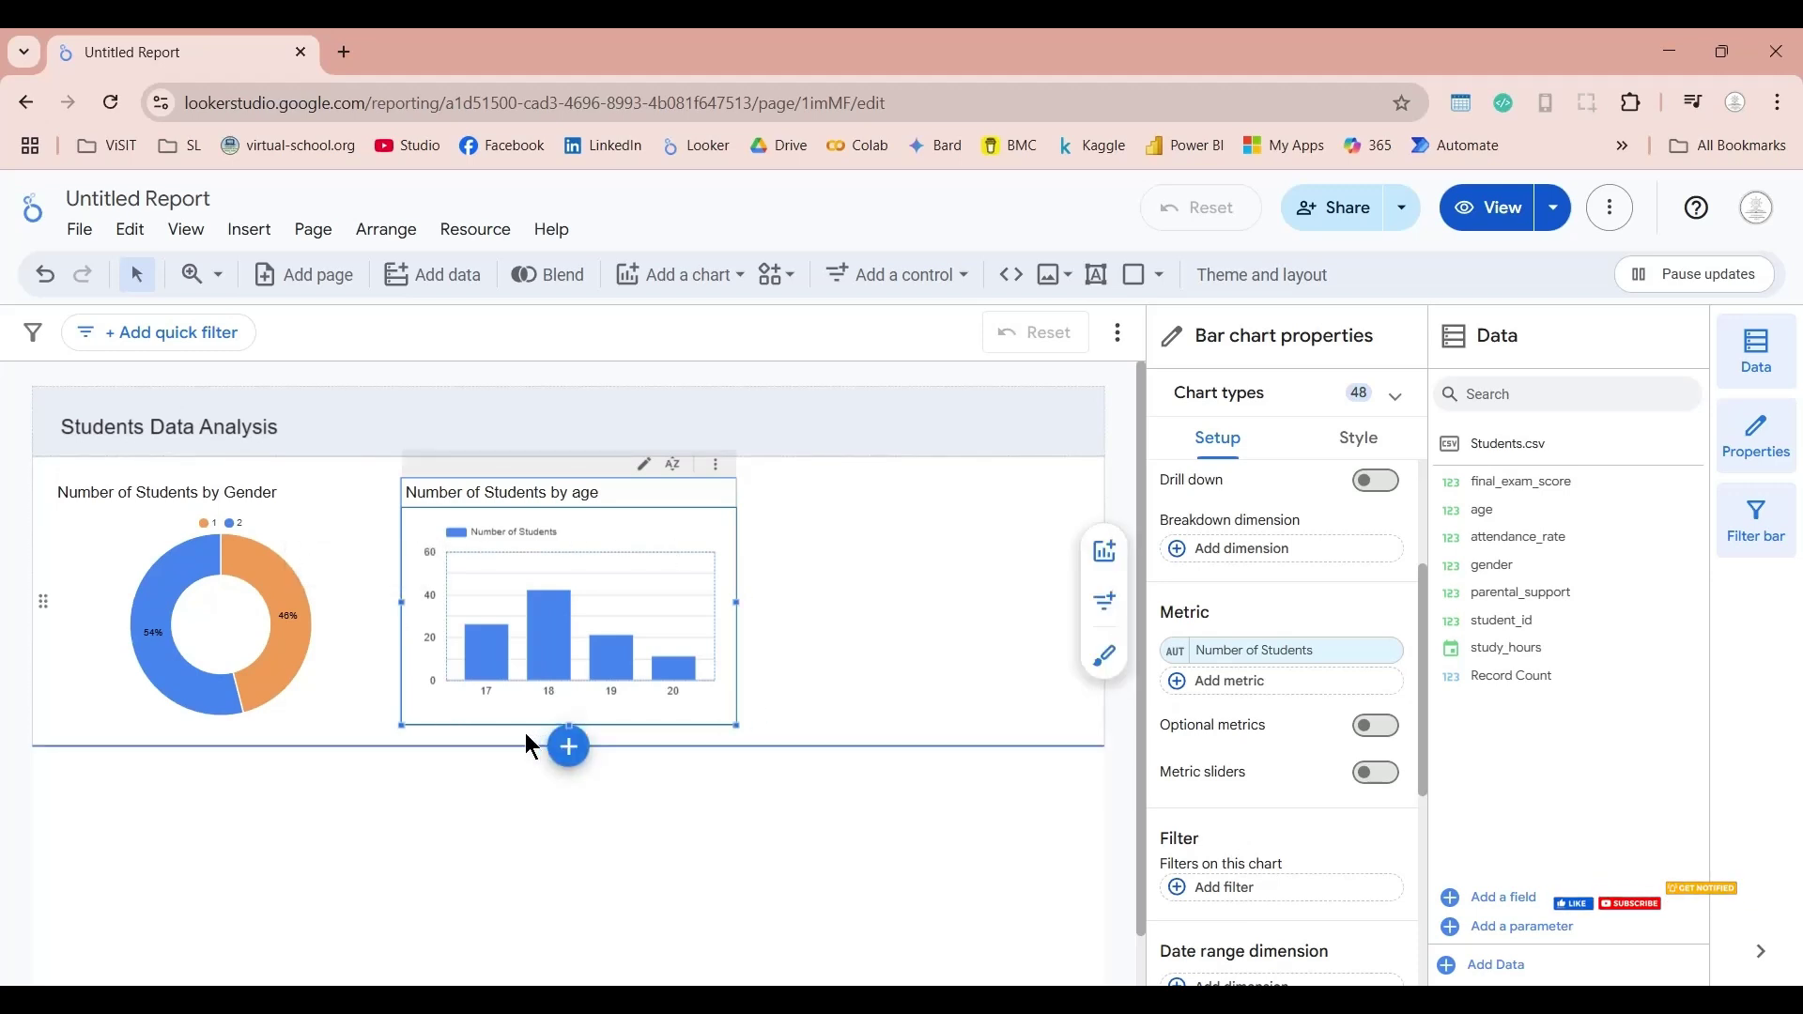
Step: Add a pivot table with heatmap to the section beside the column chart
{"action": "mouse_move", "coordinate": [553, 654]}
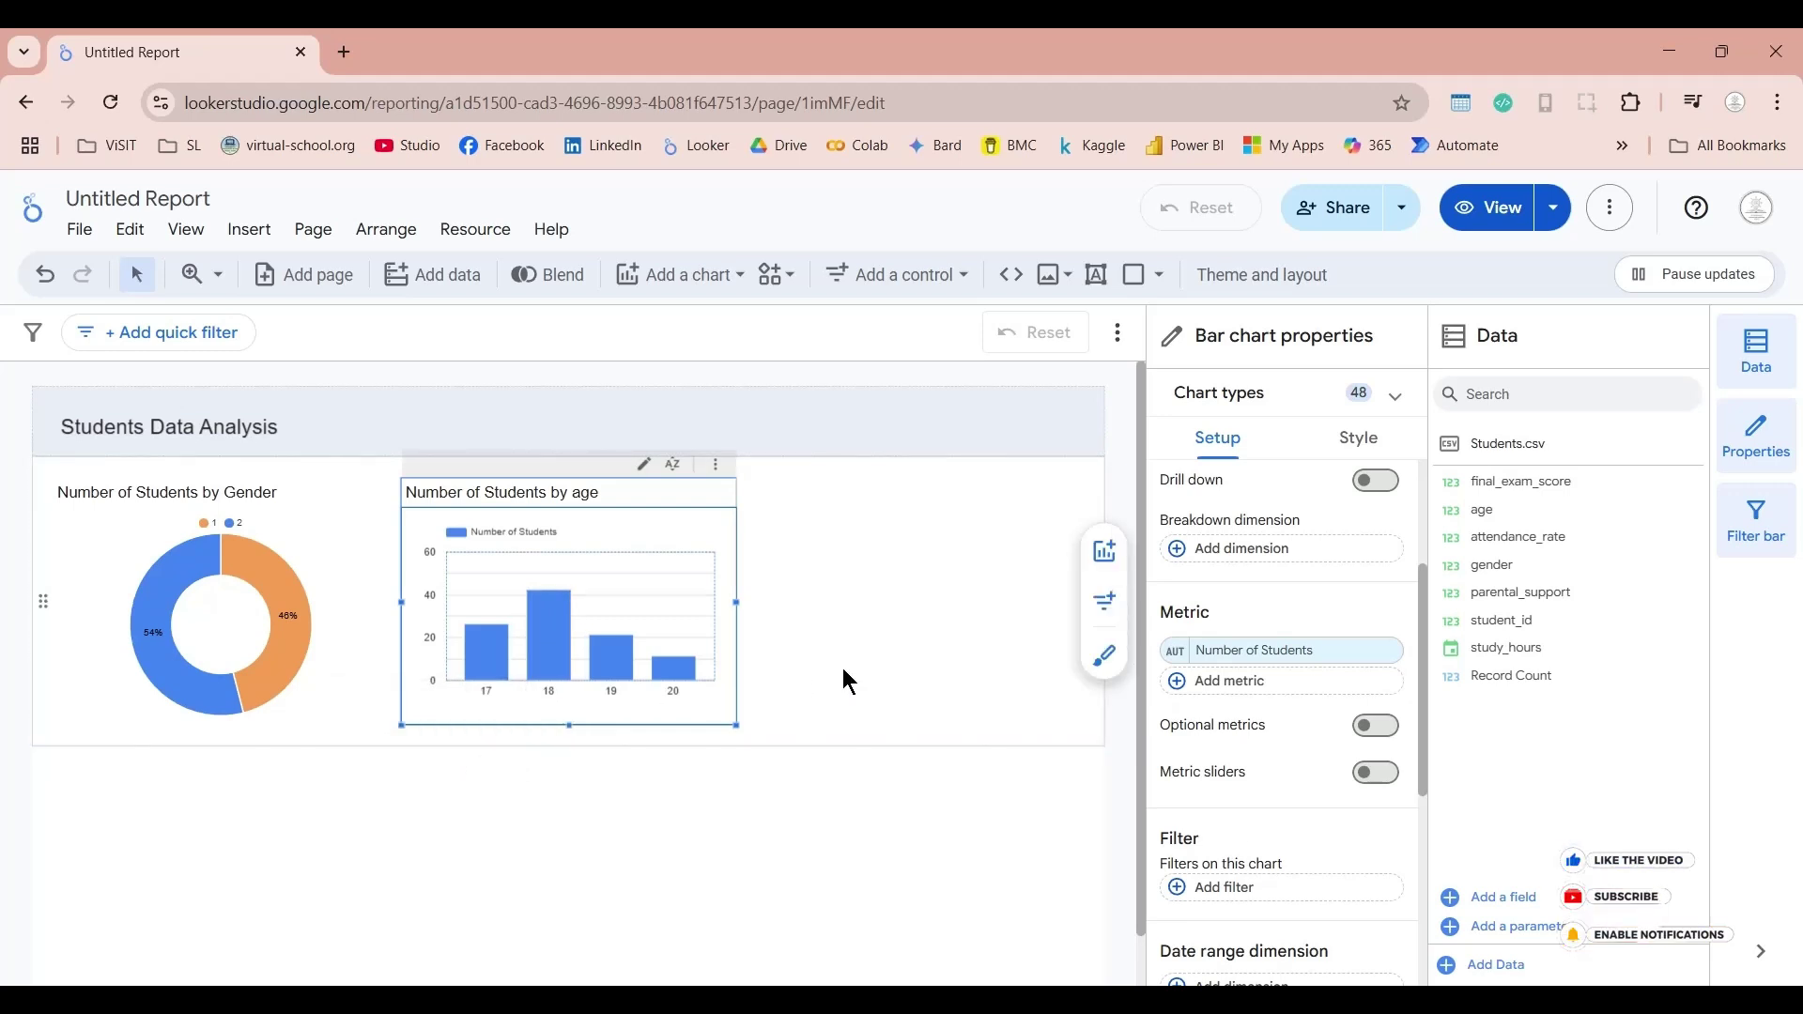
{"action": "left_click", "coordinate": [1105, 552]}
{"action": "scroll", "coordinate": [974, 385], "scroll_direction": "down", "scroll_amount": 5}
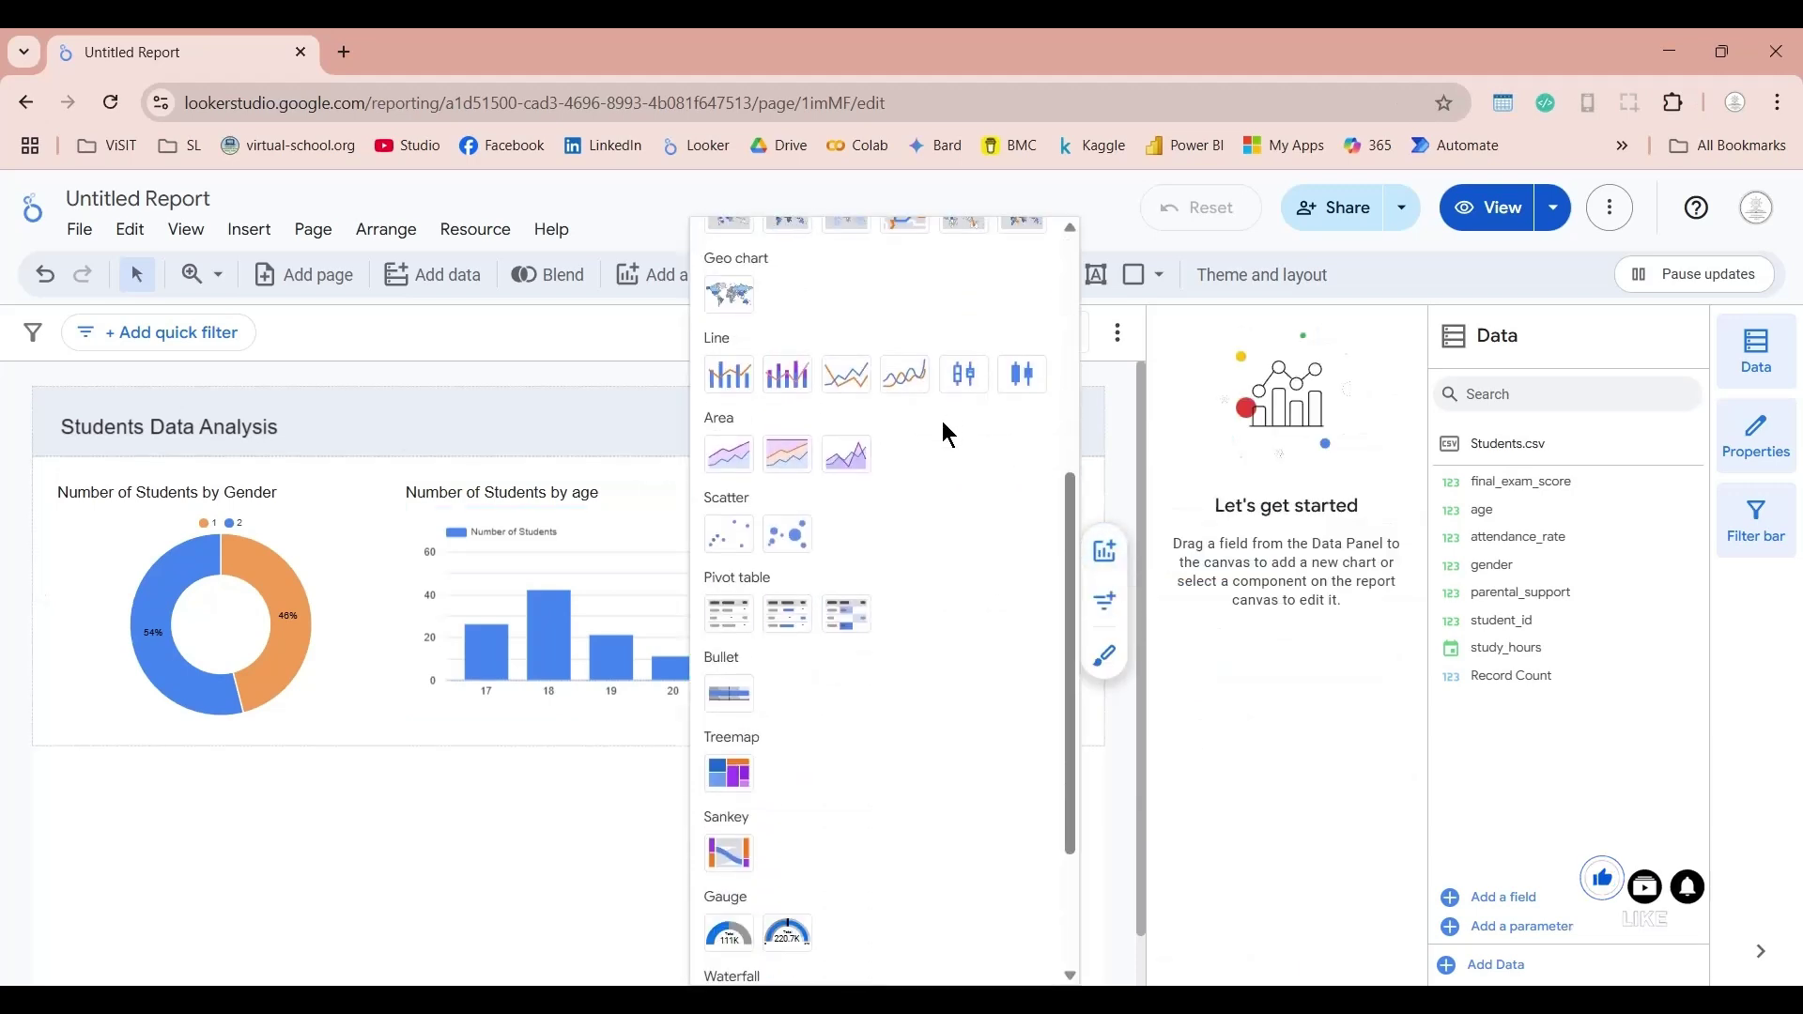
{"action": "left_click", "coordinate": [855, 621]}
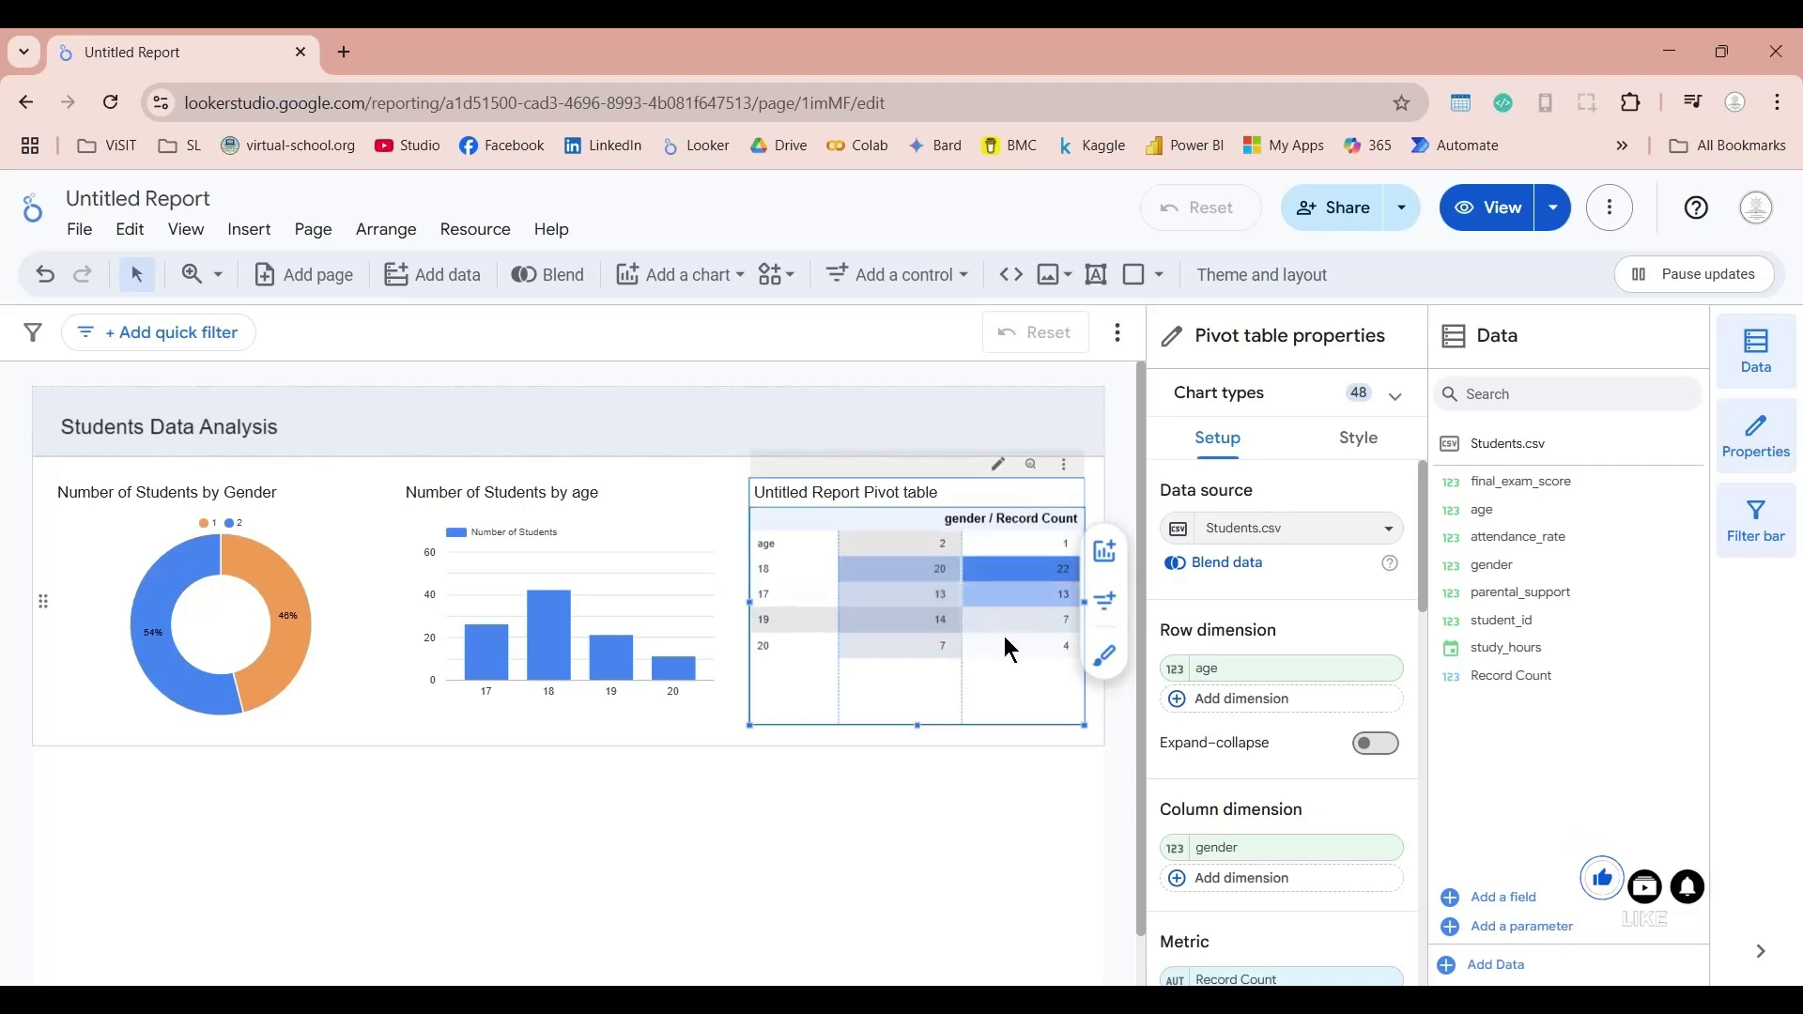
Step: Set both the row sorting and the column sorting of the pivot table to ascending
{"action": "scroll", "coordinate": [1267, 809], "scroll_direction": "down", "scroll_amount": 3}
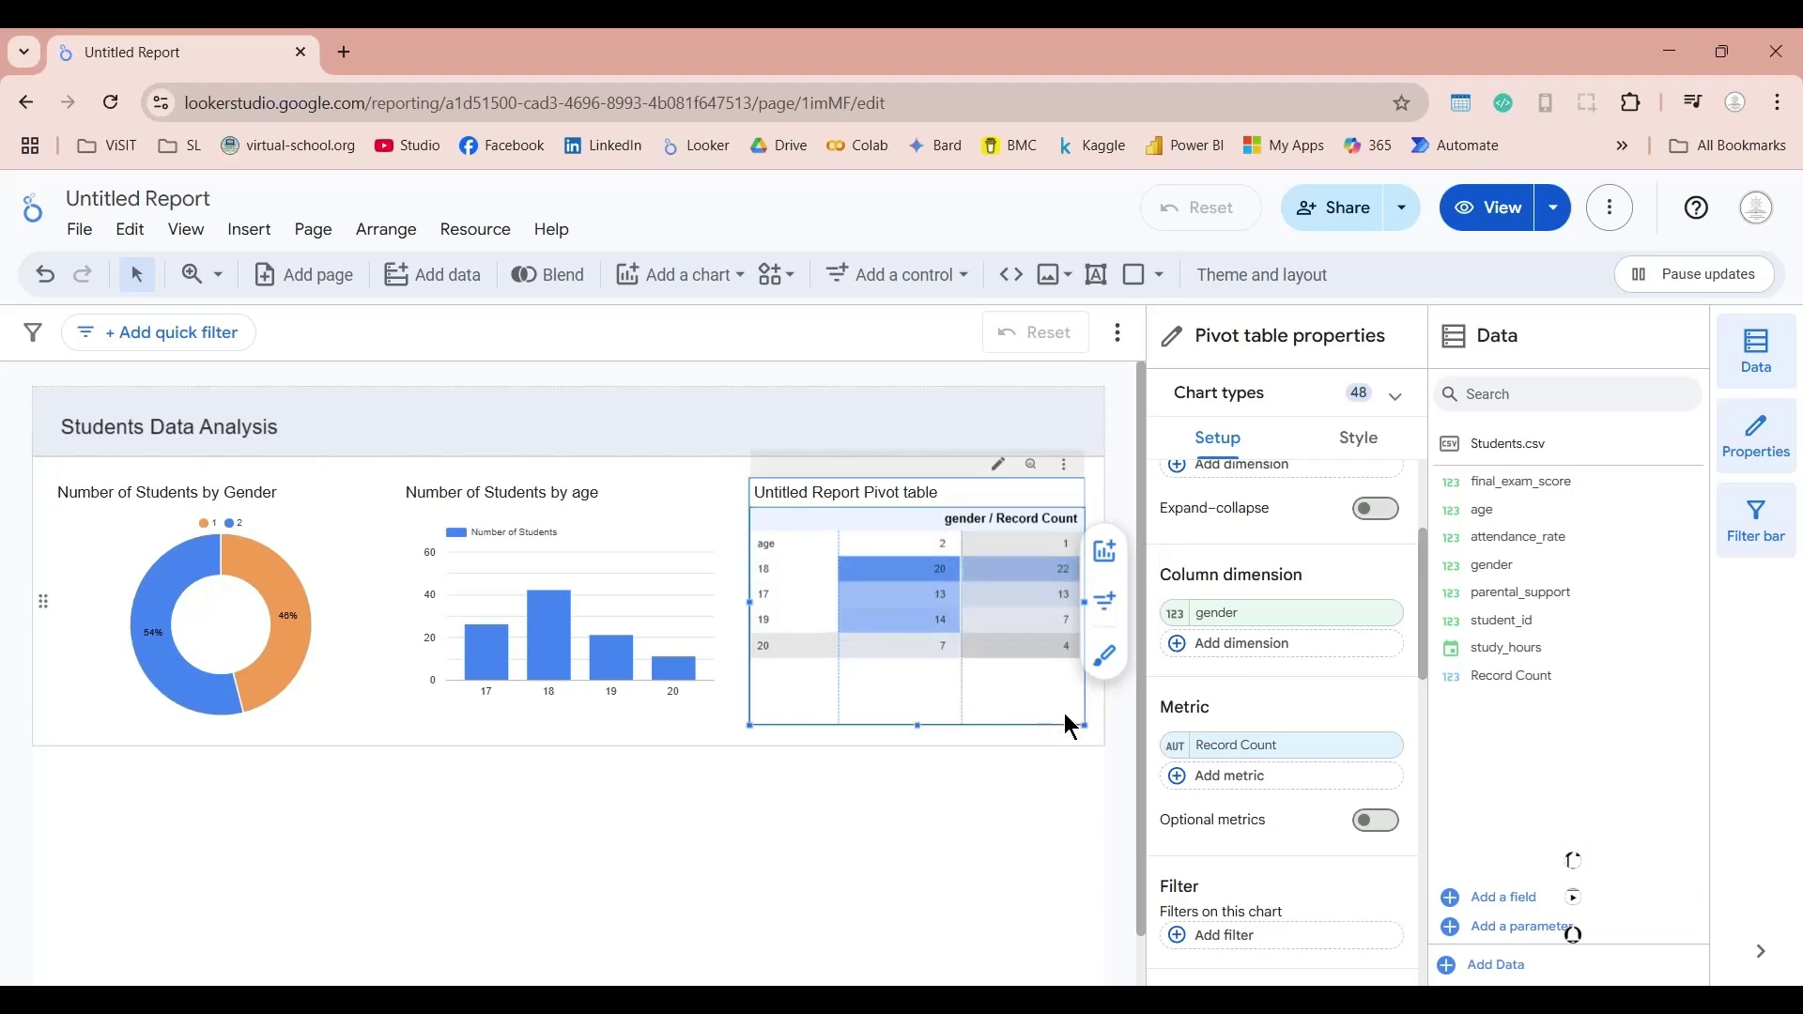
{"action": "scroll", "coordinate": [1300, 731], "scroll_direction": "down", "scroll_amount": 4}
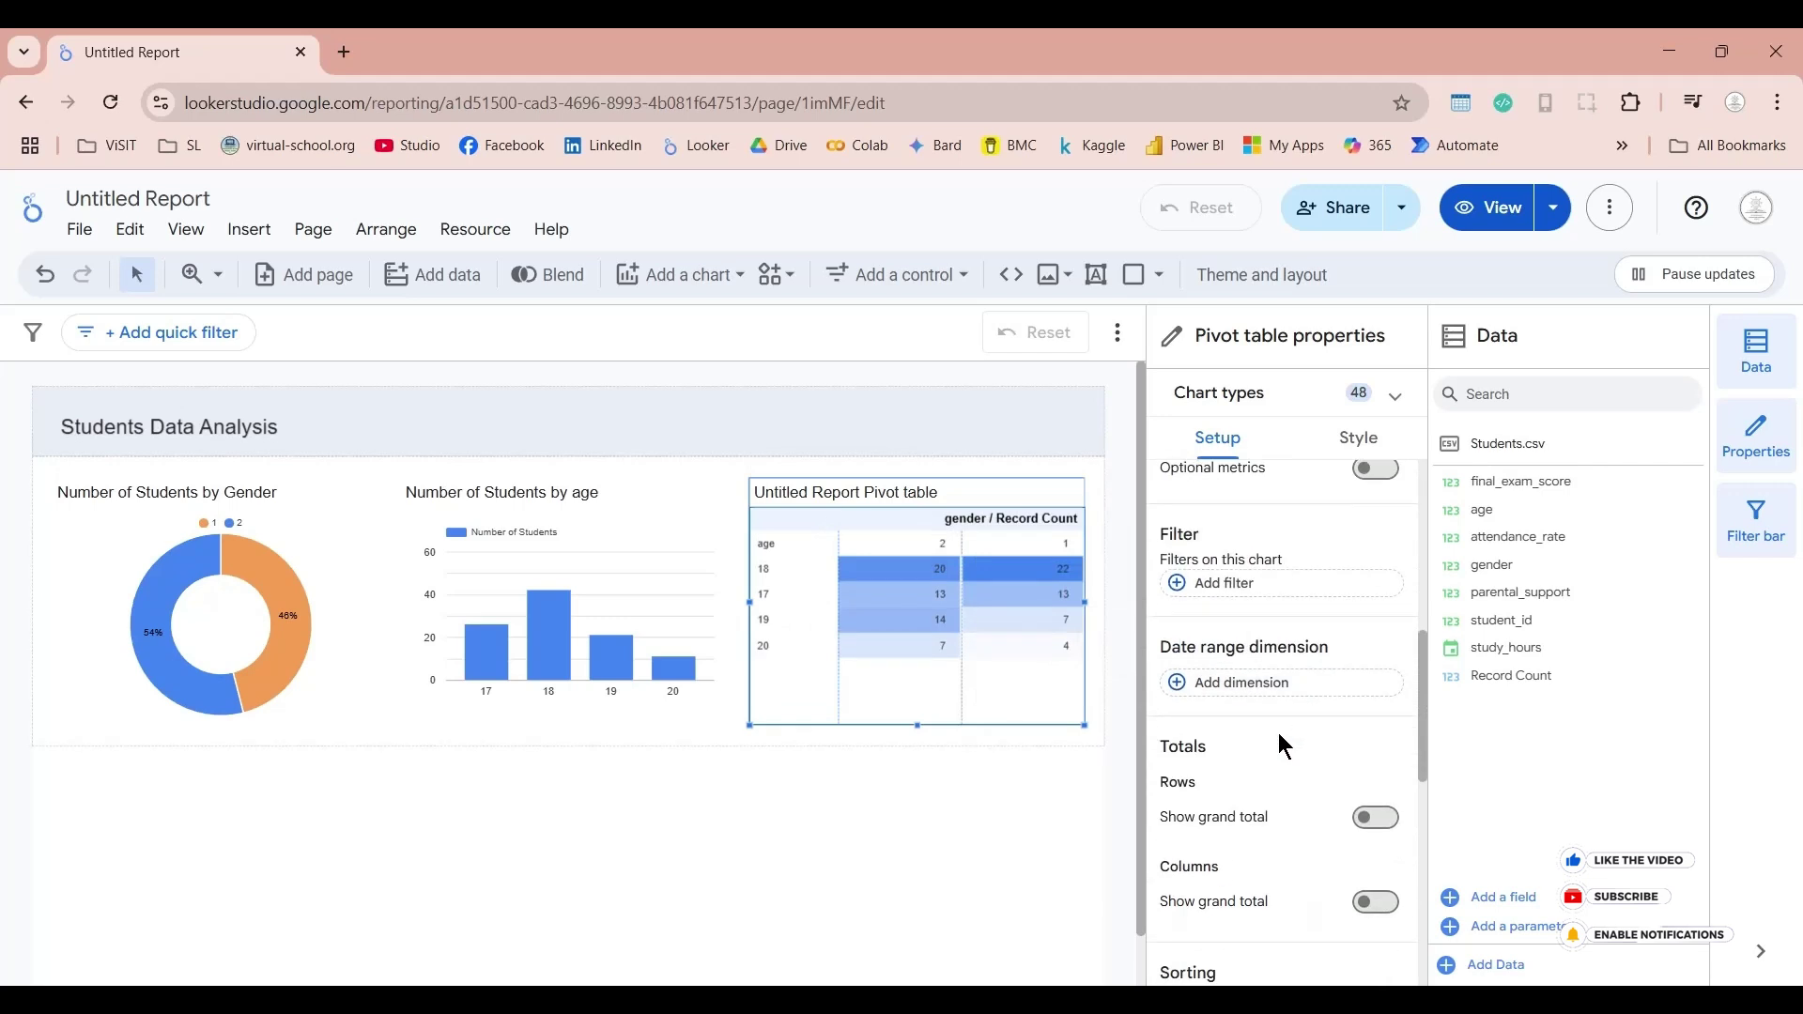
{"action": "scroll", "coordinate": [1327, 769], "scroll_direction": "down", "scroll_amount": 4}
{"action": "scroll", "coordinate": [1328, 765], "scroll_direction": "up", "scroll_amount": 2}
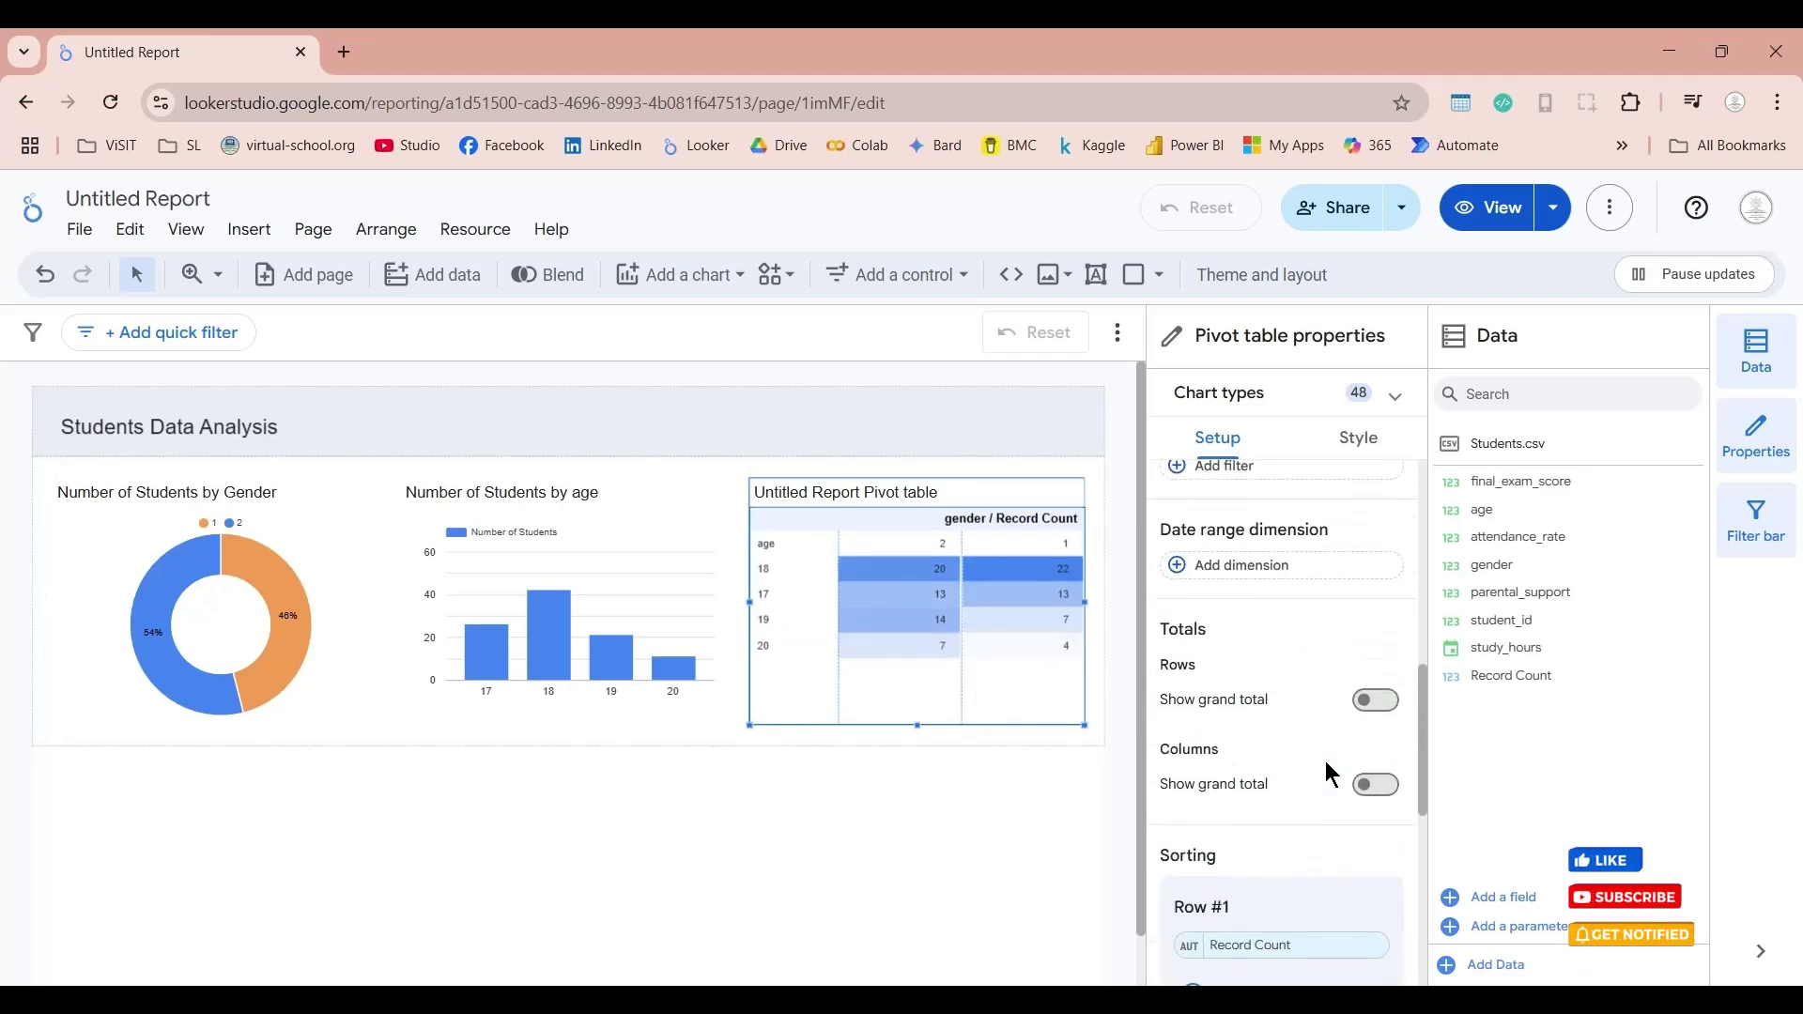
{"action": "scroll", "coordinate": [1324, 760], "scroll_direction": "down", "scroll_amount": 2}
{"action": "scroll", "coordinate": [1317, 761], "scroll_direction": "down", "scroll_amount": 1}
{"action": "left_click", "coordinate": [1324, 684]}
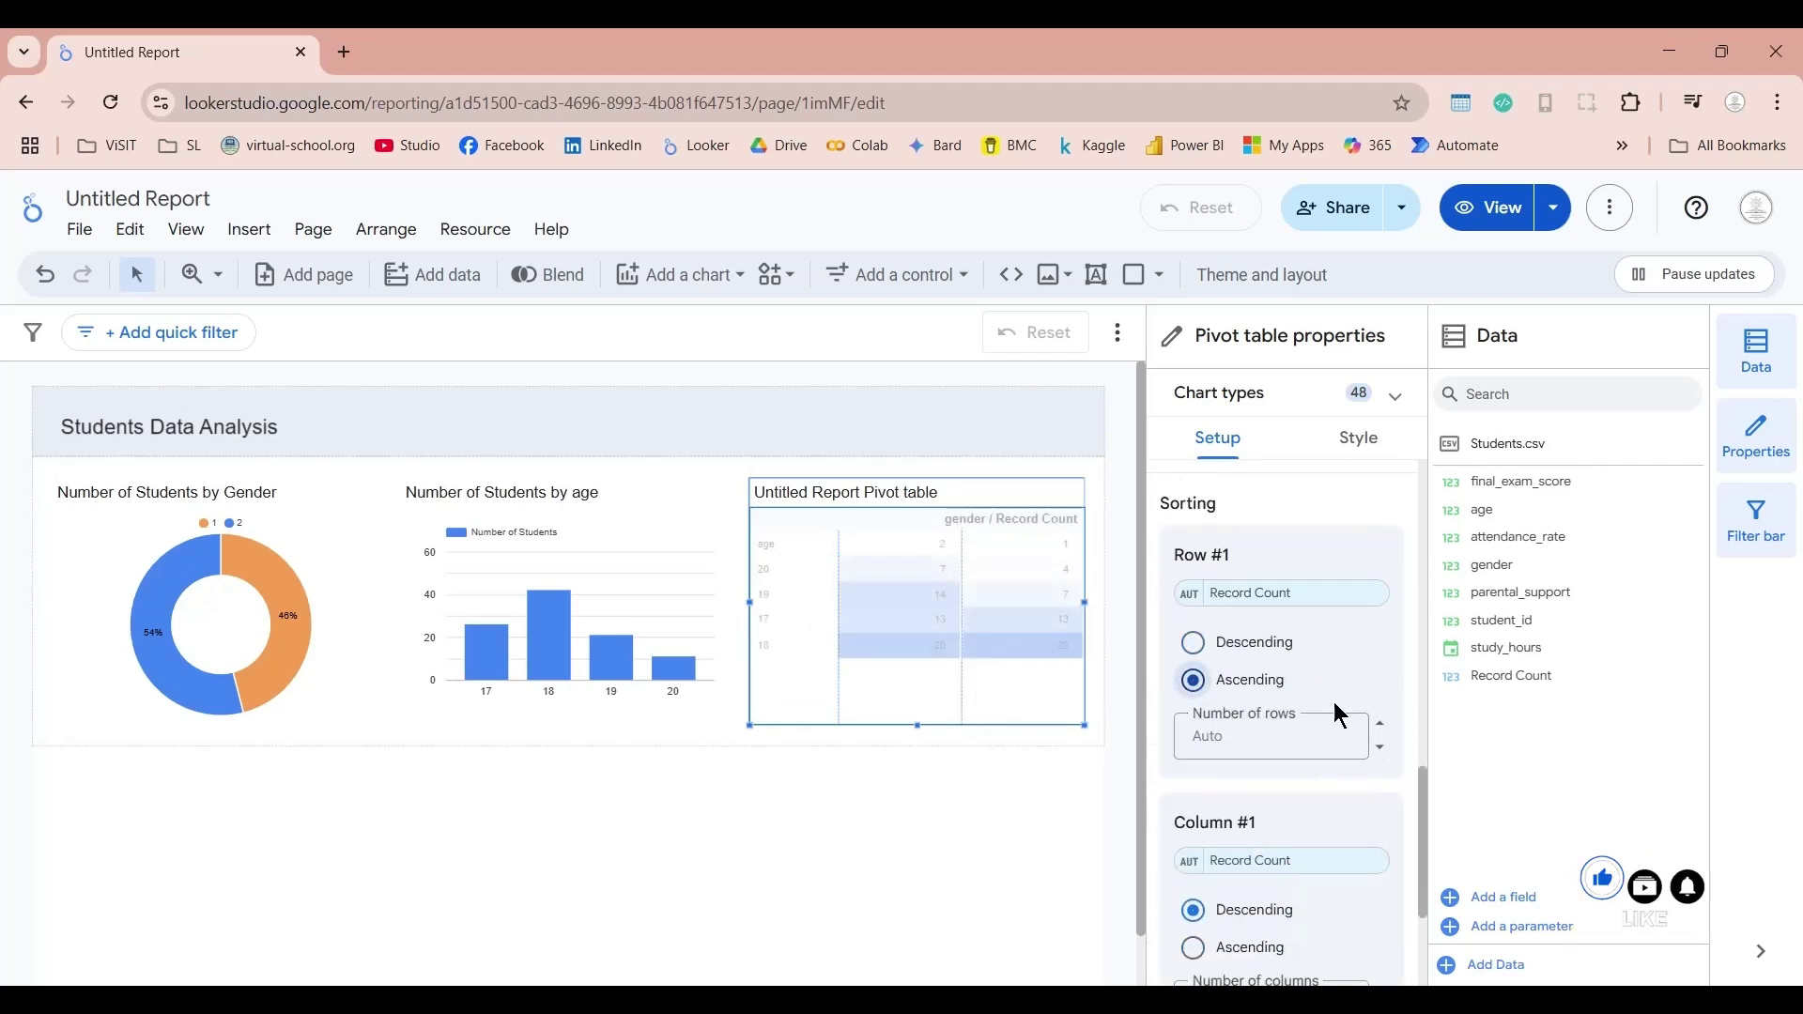
{"action": "scroll", "coordinate": [1338, 711], "scroll_direction": "down", "scroll_amount": 2}
{"action": "left_click", "coordinate": [1192, 720]}
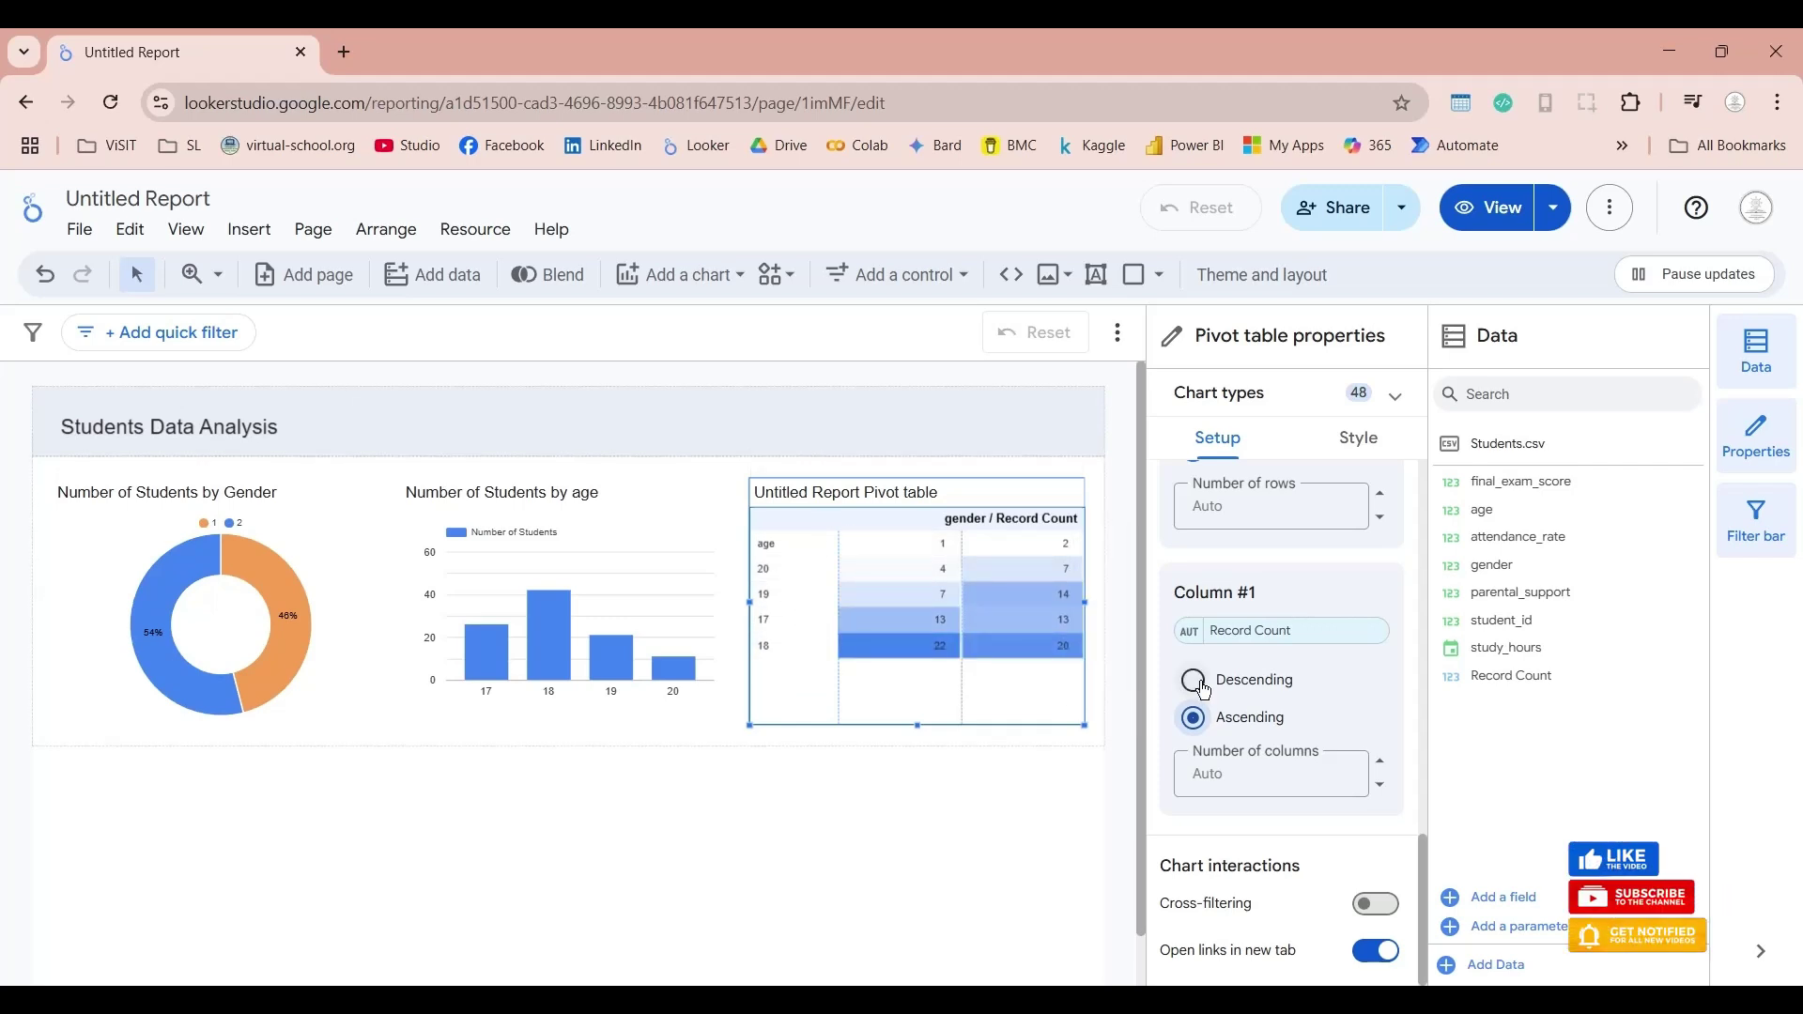
Step: Change the pivot table's sort fields to age for the rows and gender for the columns
{"action": "scroll", "coordinate": [1206, 690], "scroll_direction": "up", "scroll_amount": 4}
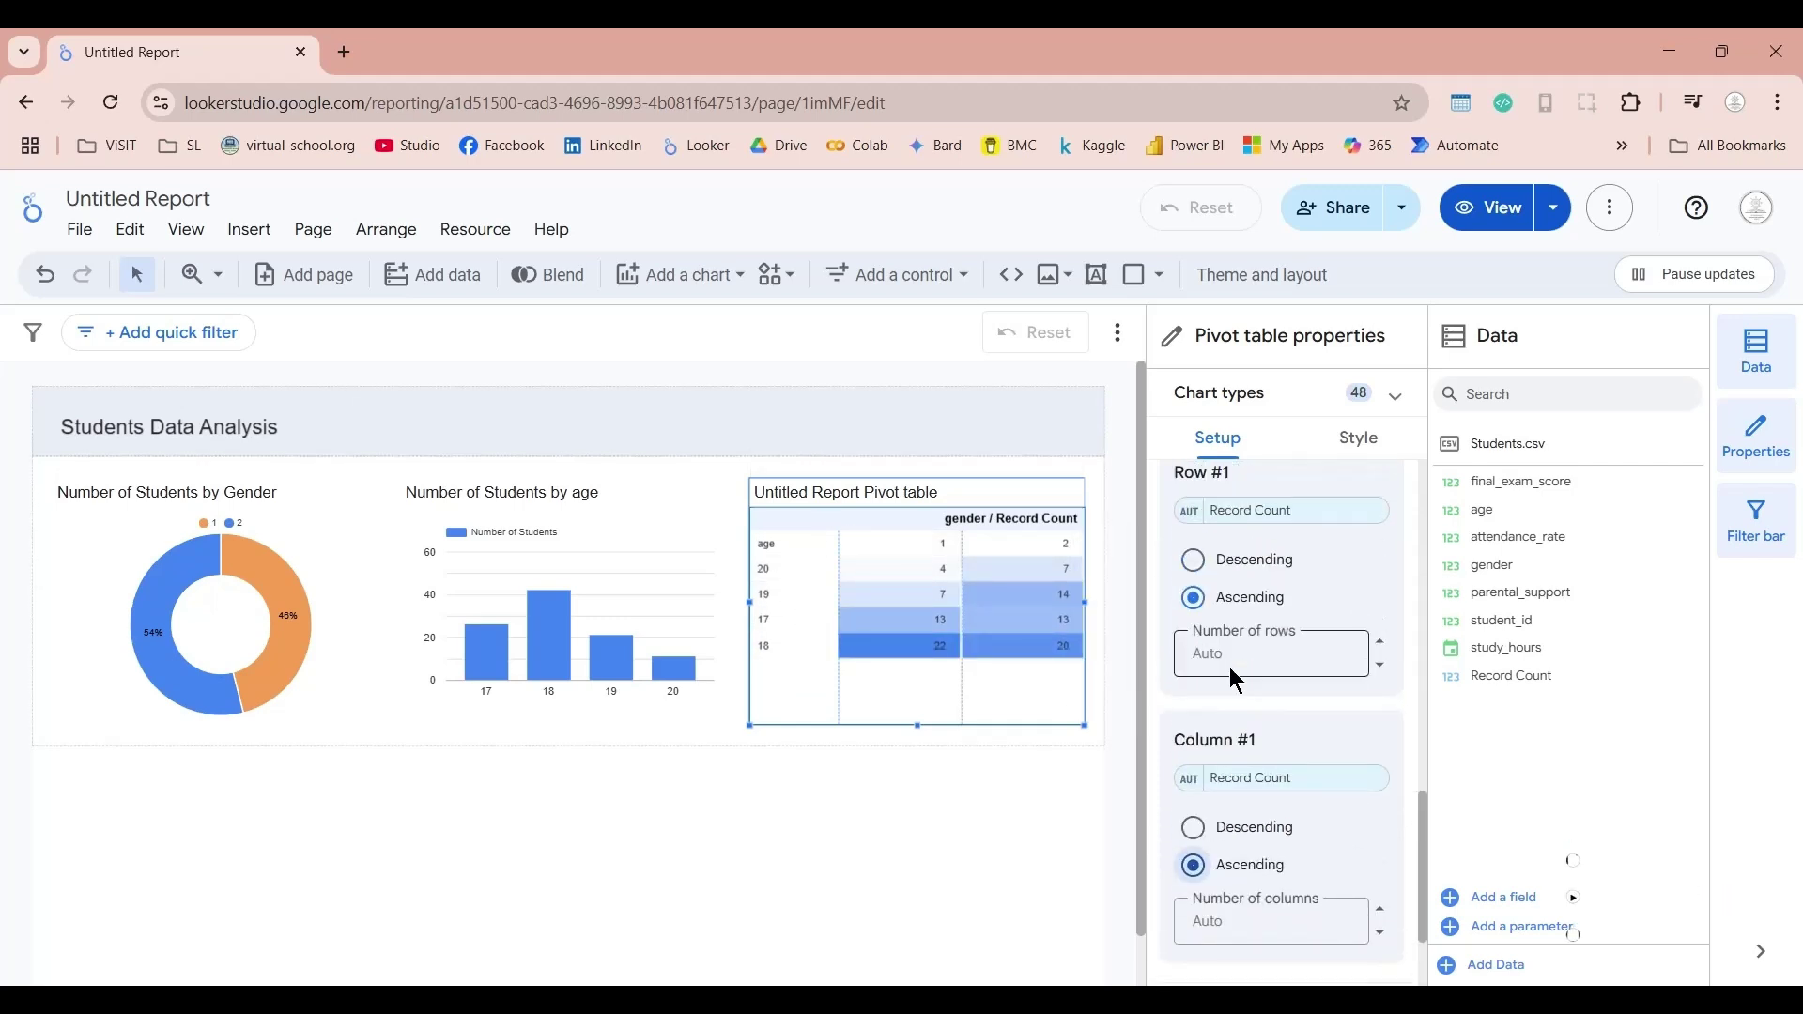
{"action": "left_click", "coordinate": [1220, 716]}
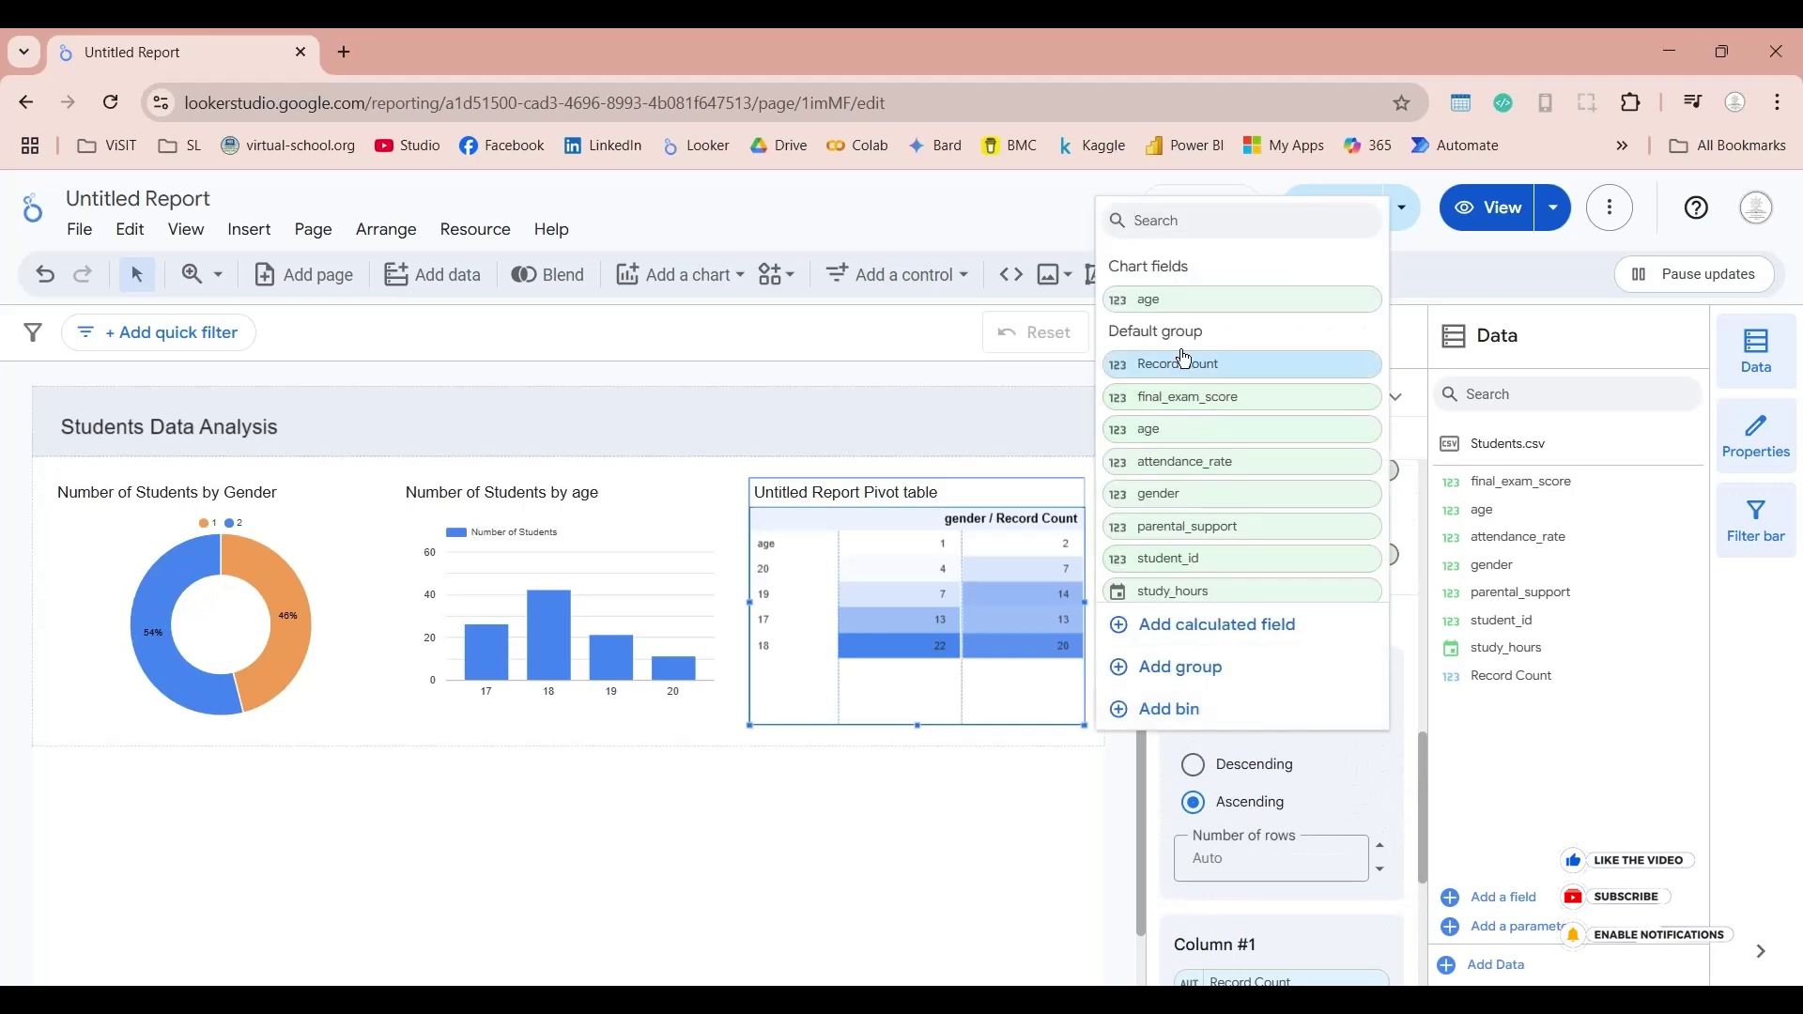
{"action": "left_click", "coordinate": [1174, 301]}
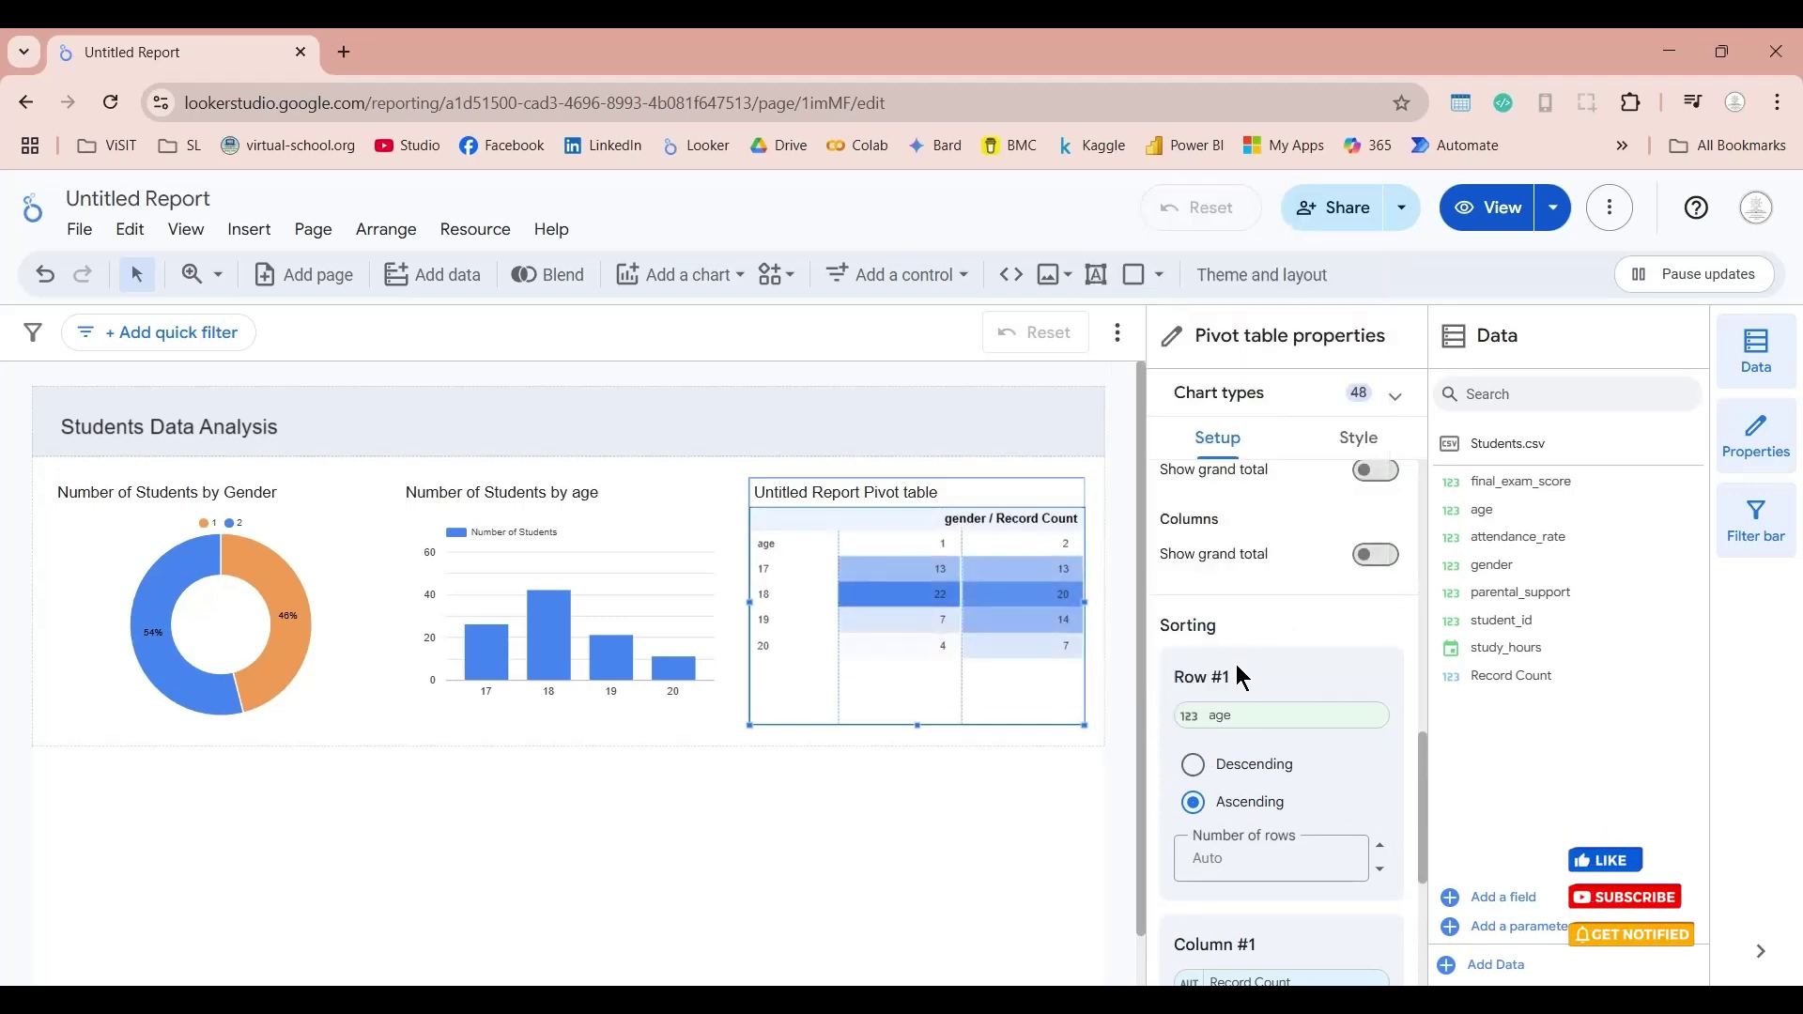
{"action": "scroll", "coordinate": [1329, 800], "scroll_direction": "down", "scroll_amount": 3}
{"action": "left_click", "coordinate": [1275, 747]}
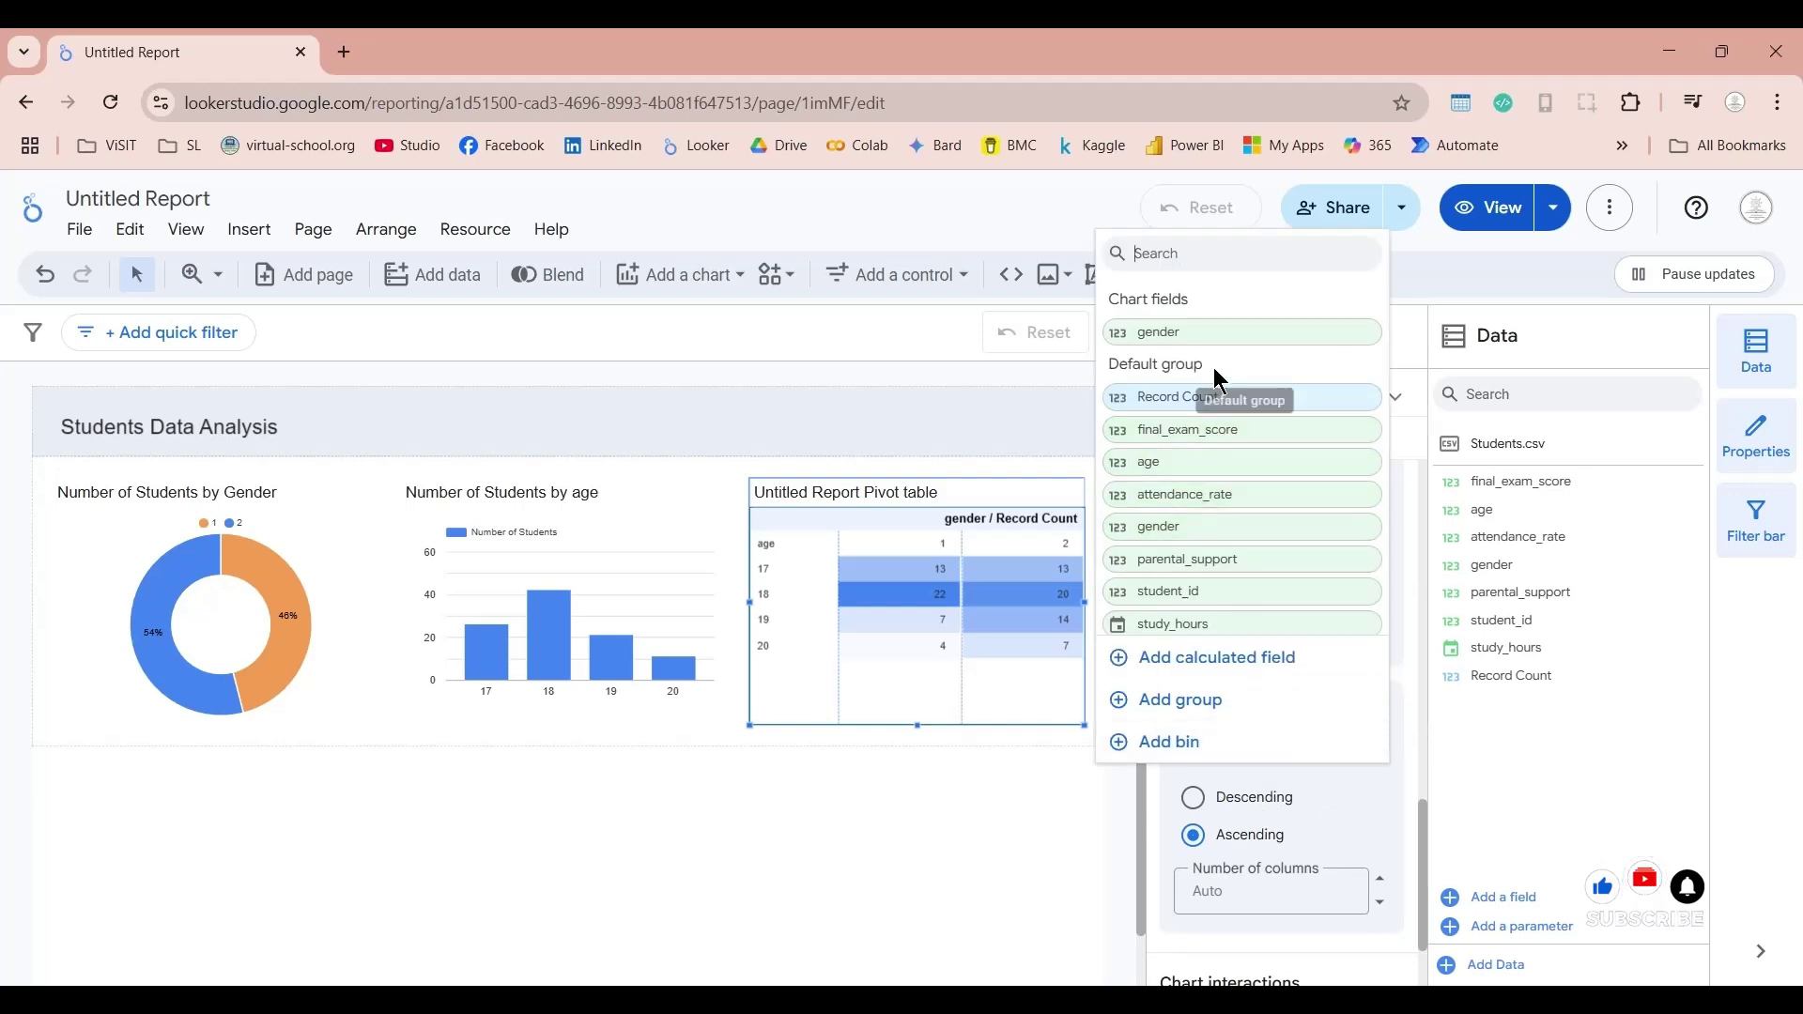
{"action": "left_click", "coordinate": [1206, 335]}
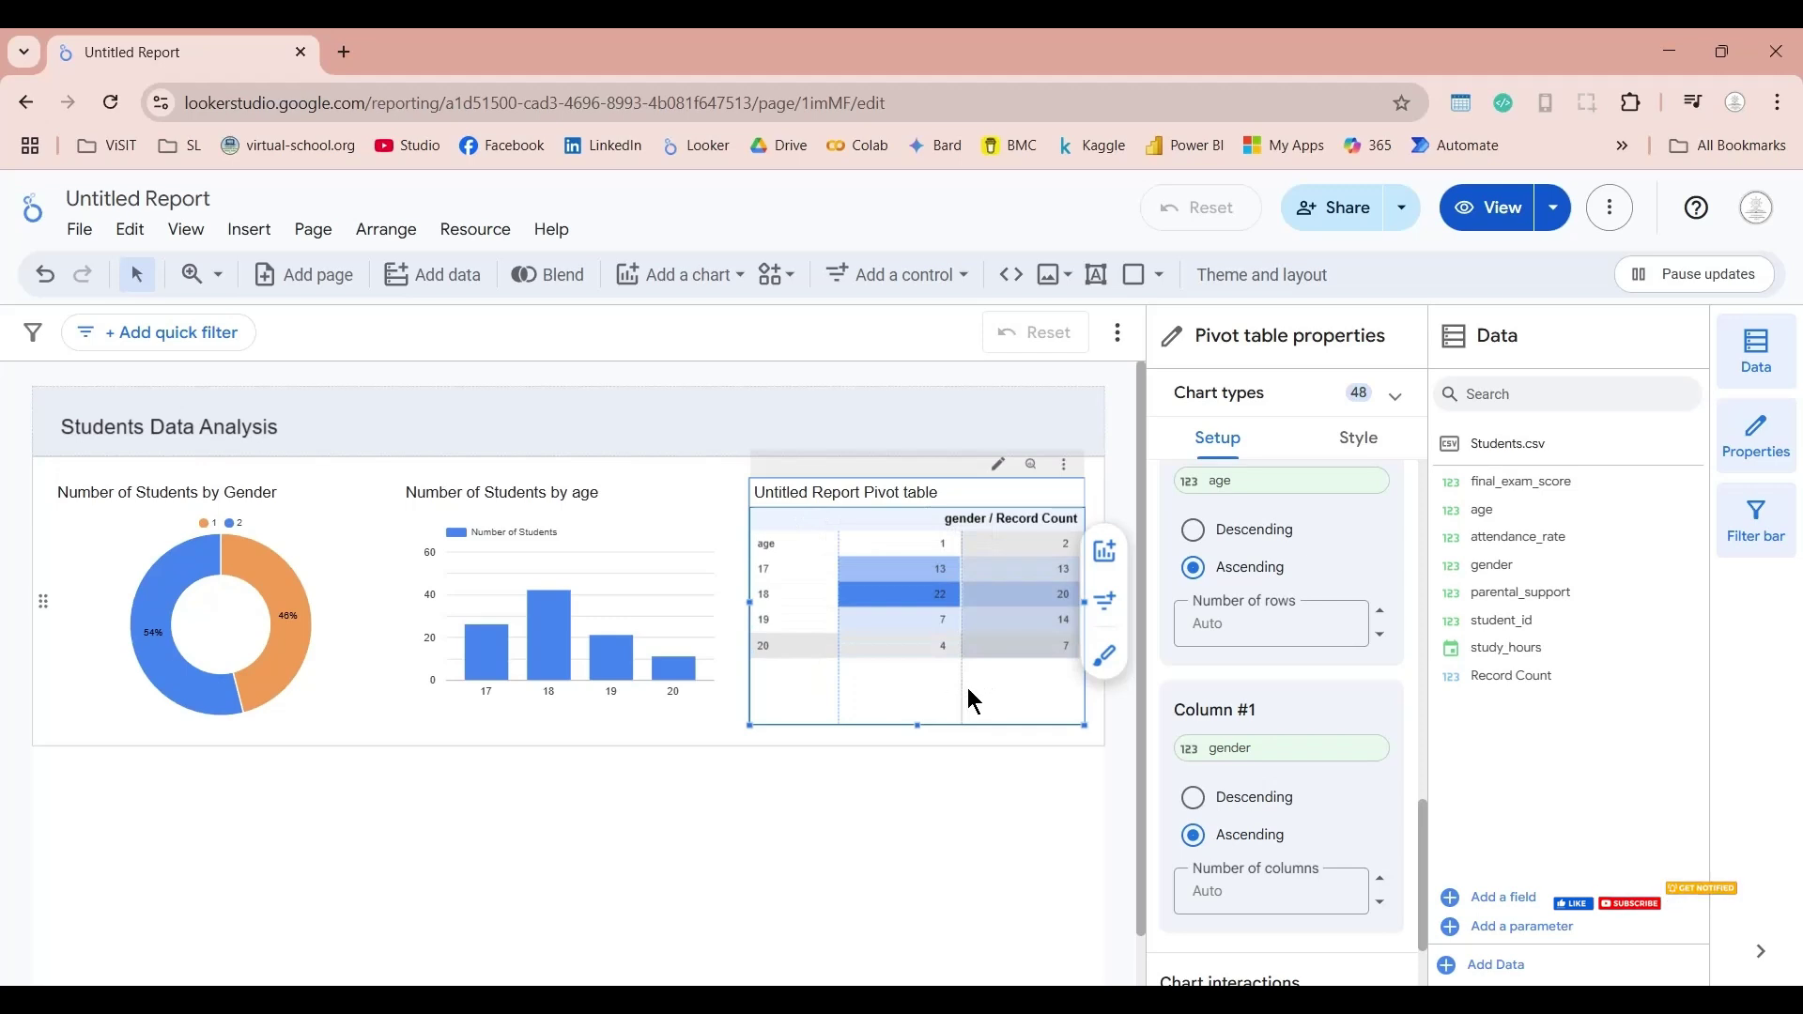
Step: Set the pivot table's title to "Number of Students by Age/Gender"
{"action": "scroll", "coordinate": [1293, 638], "scroll_direction": "up", "scroll_amount": 10}
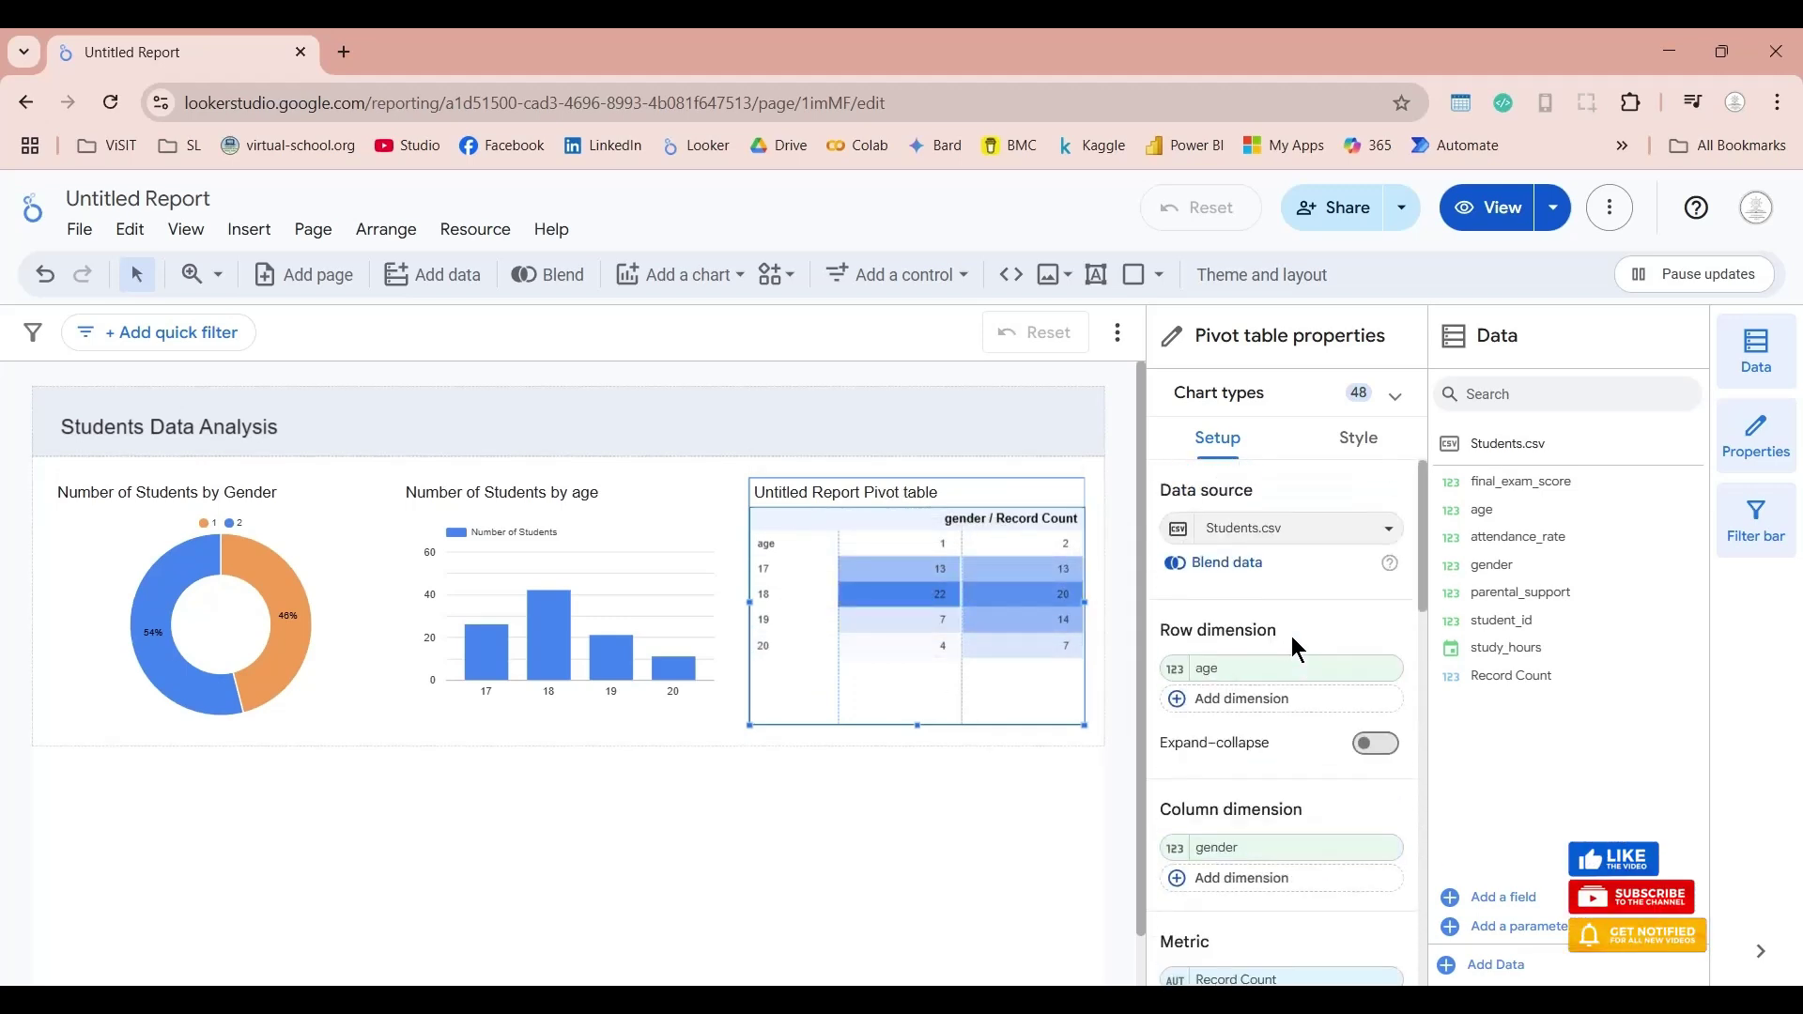
{"action": "left_click", "coordinate": [1357, 437]}
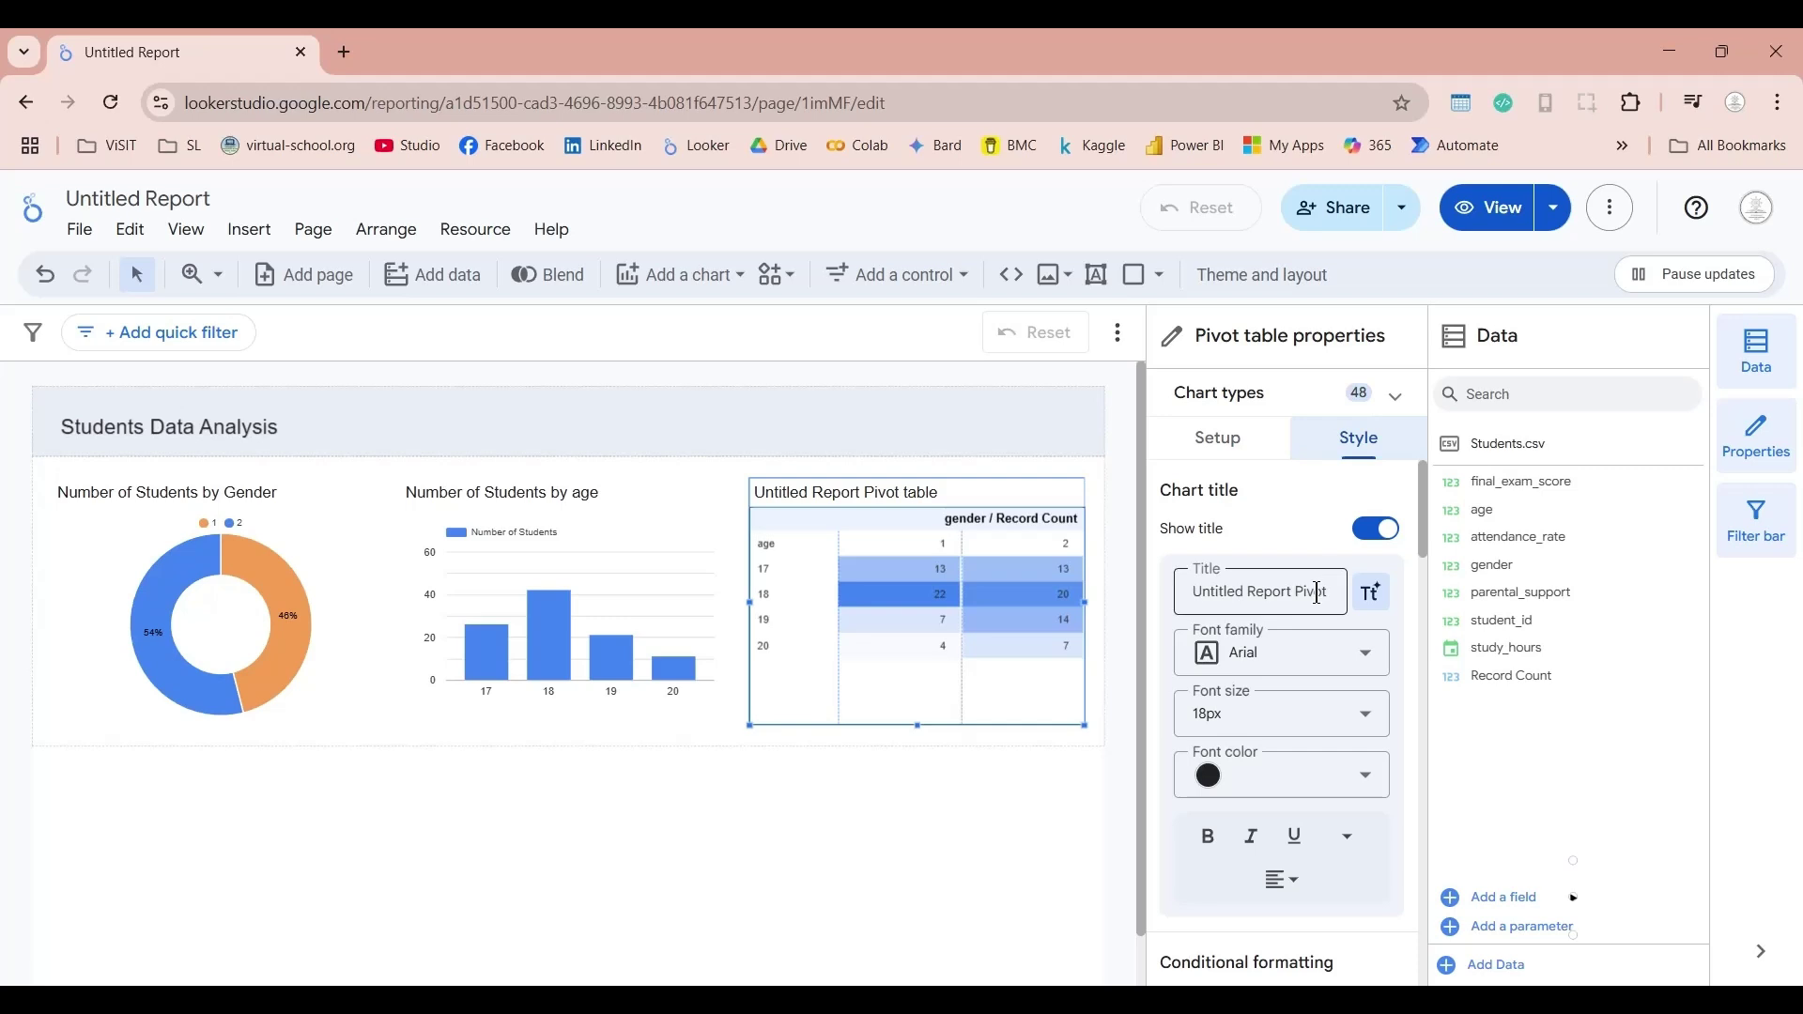
{"action": "double_click", "coordinate": [1231, 595]}
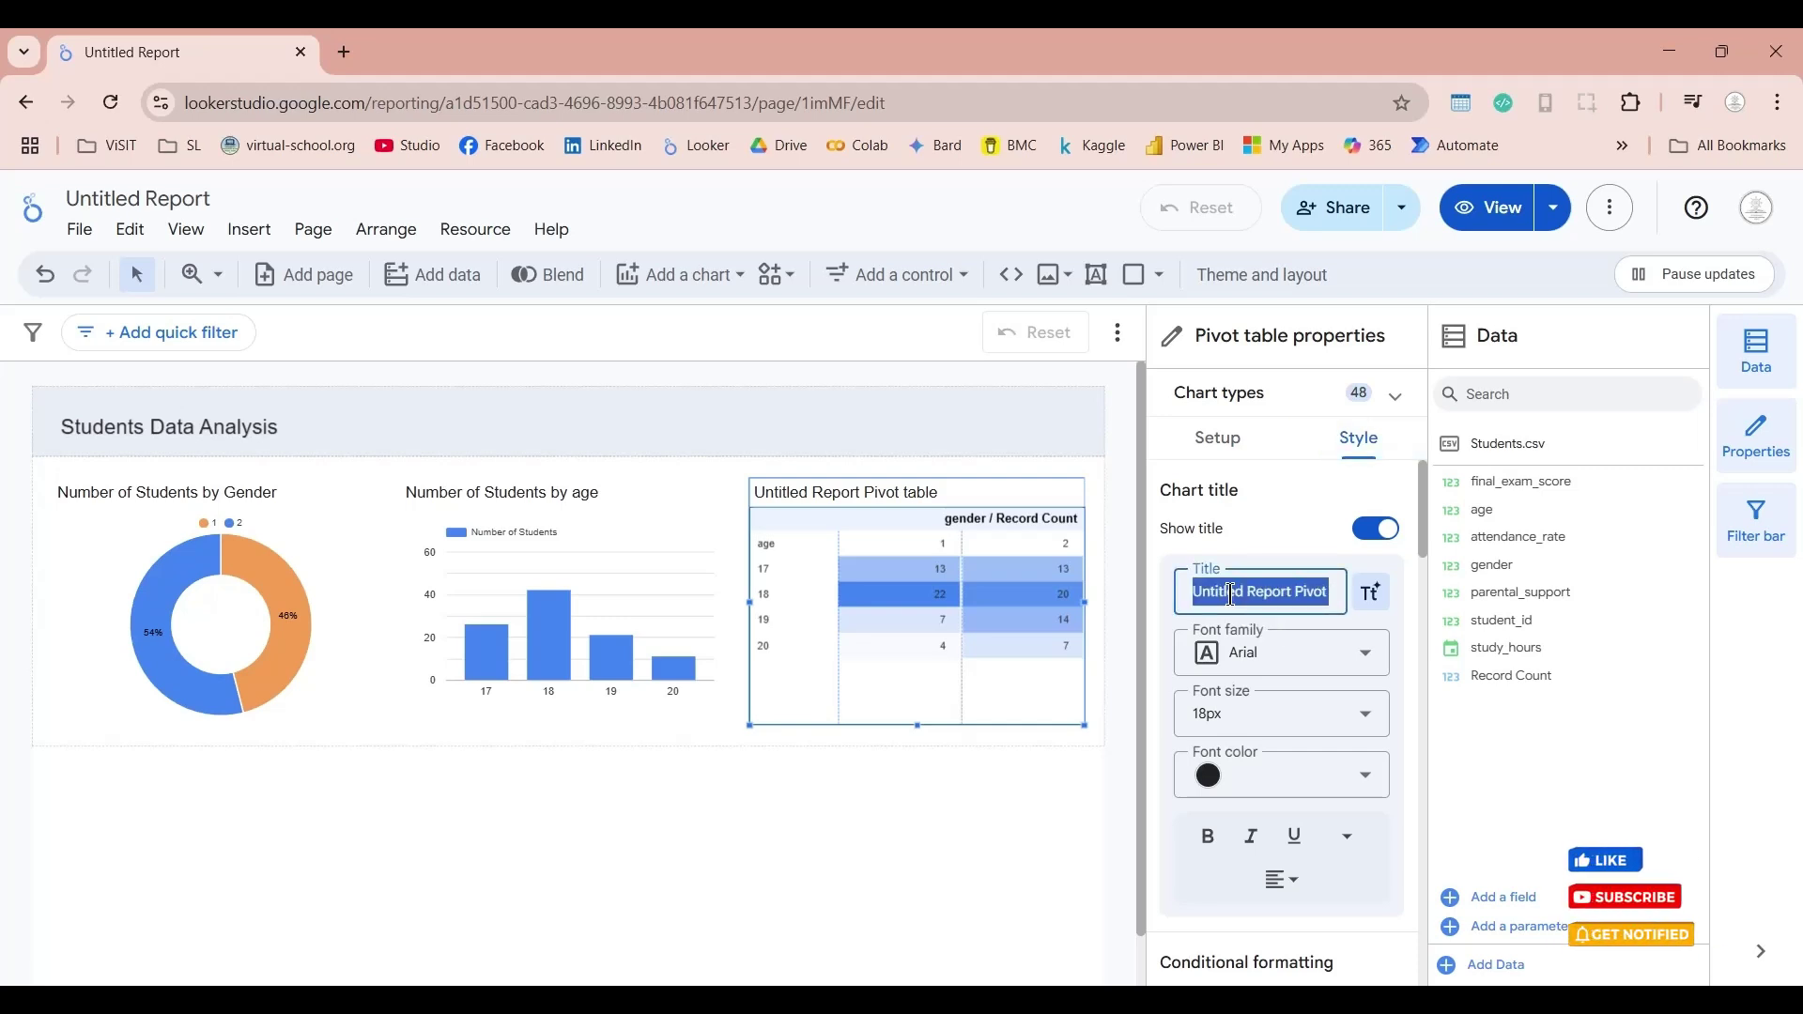
{"action": "type", "text": "Number of "}
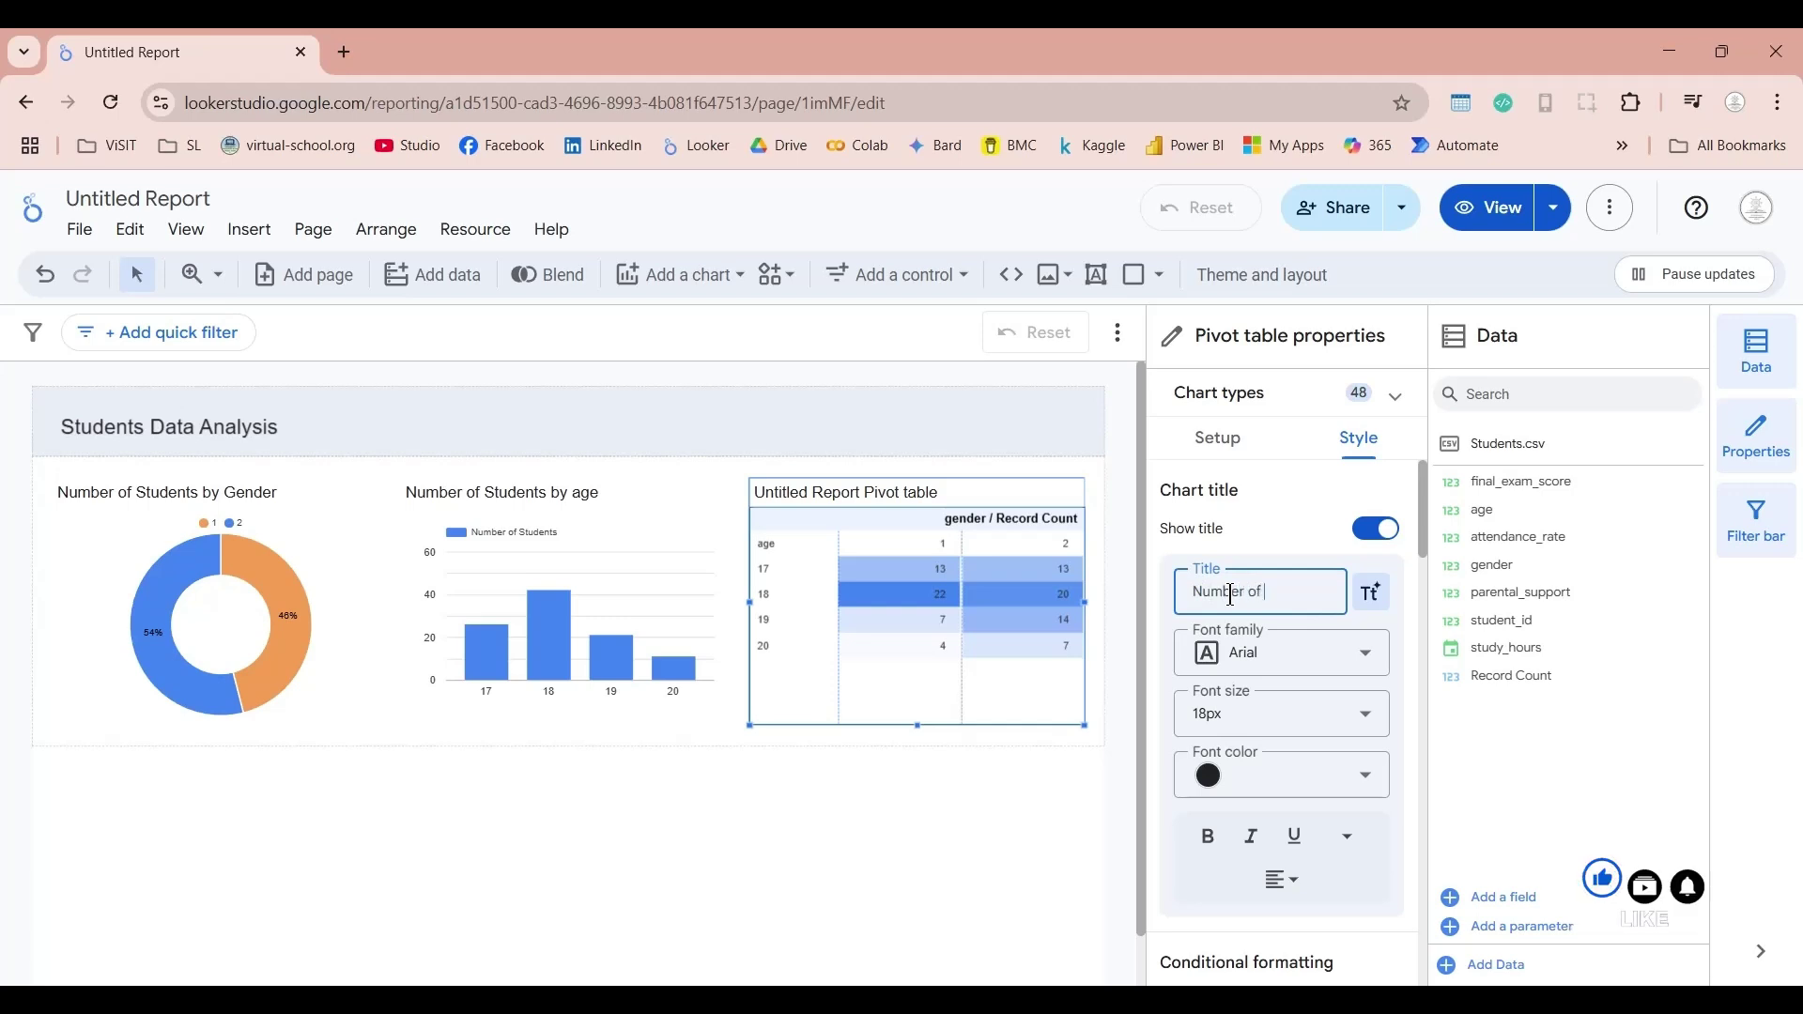
{"action": "type", "text": "Students by"}
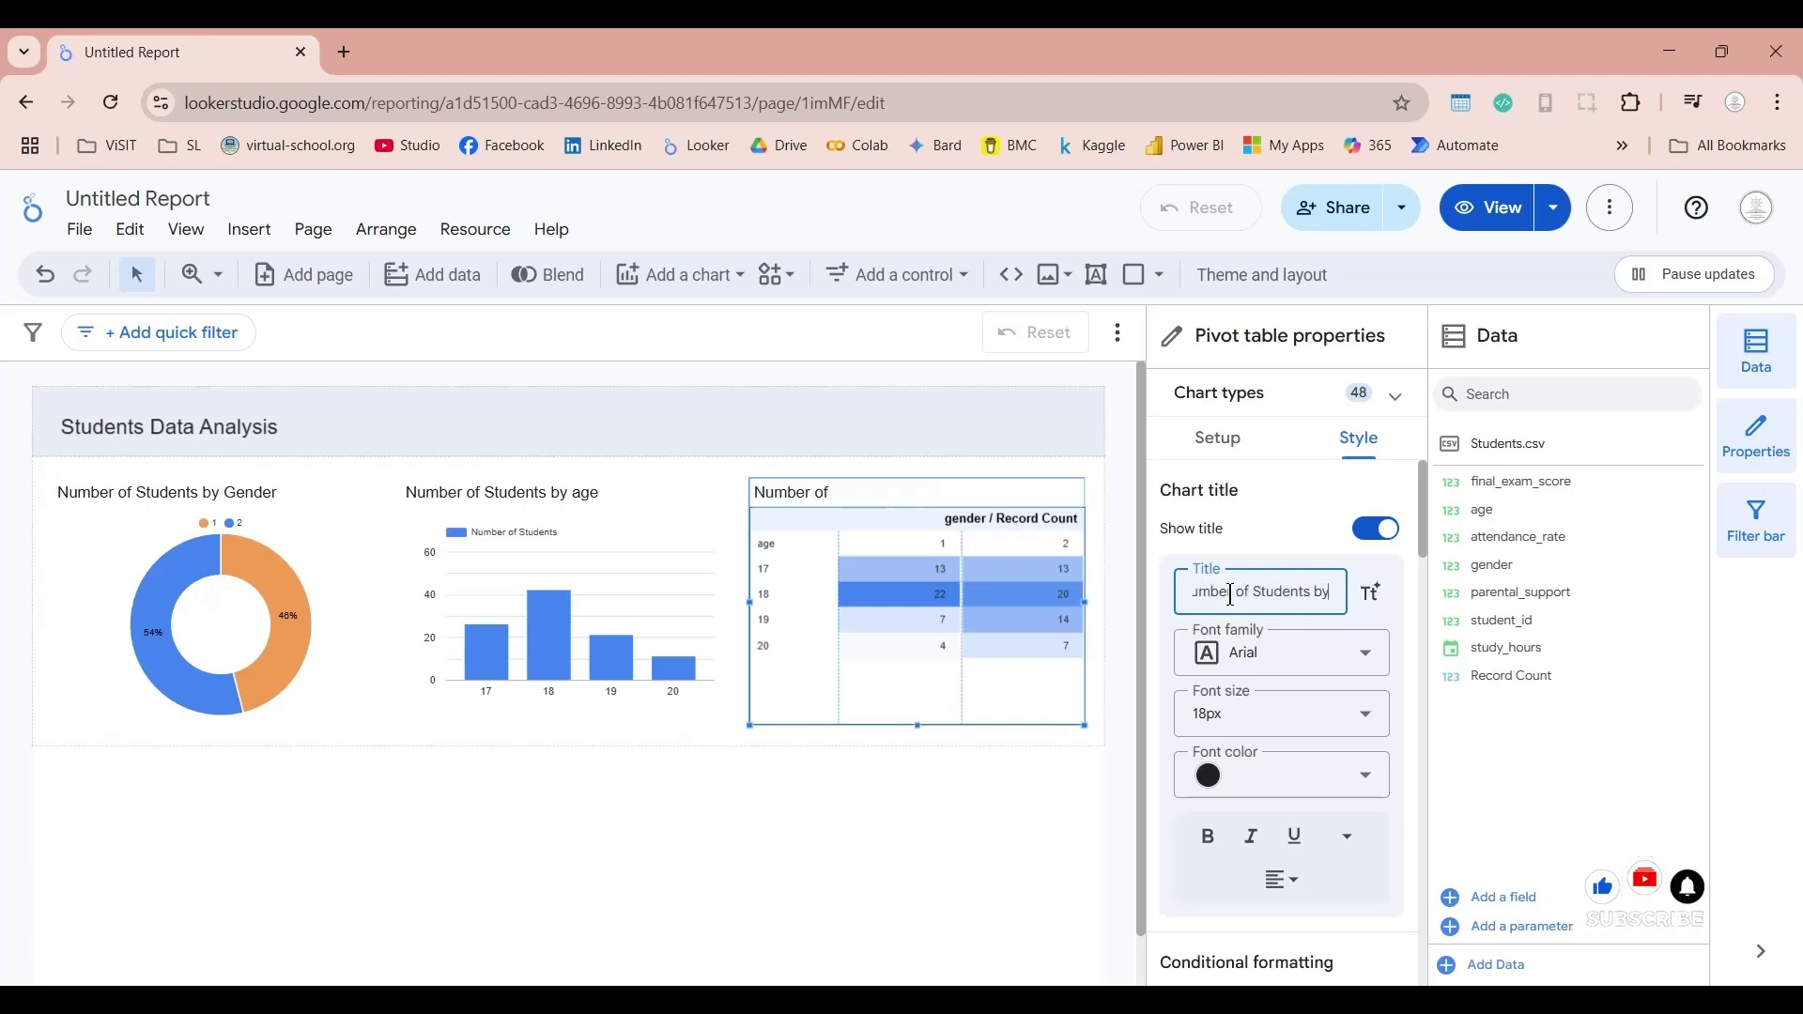
{"action": "type", "text": " Age"}
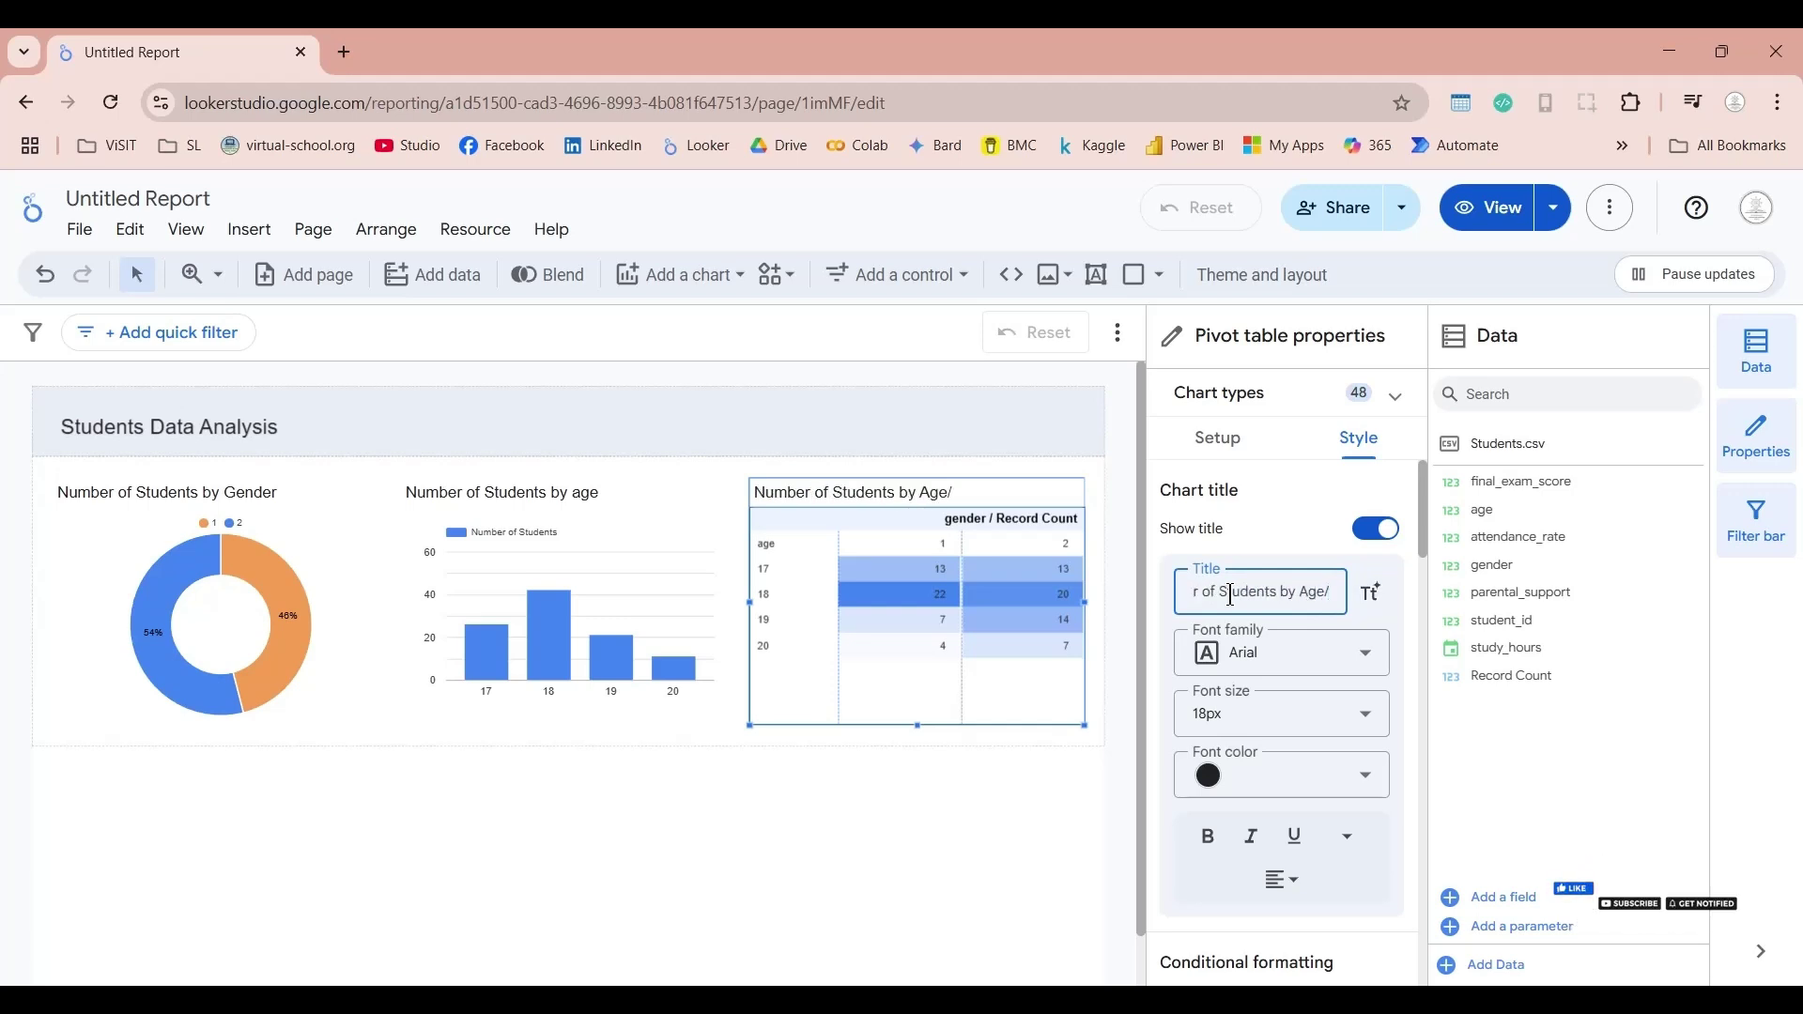
{"action": "type", "text": "/Gender"}
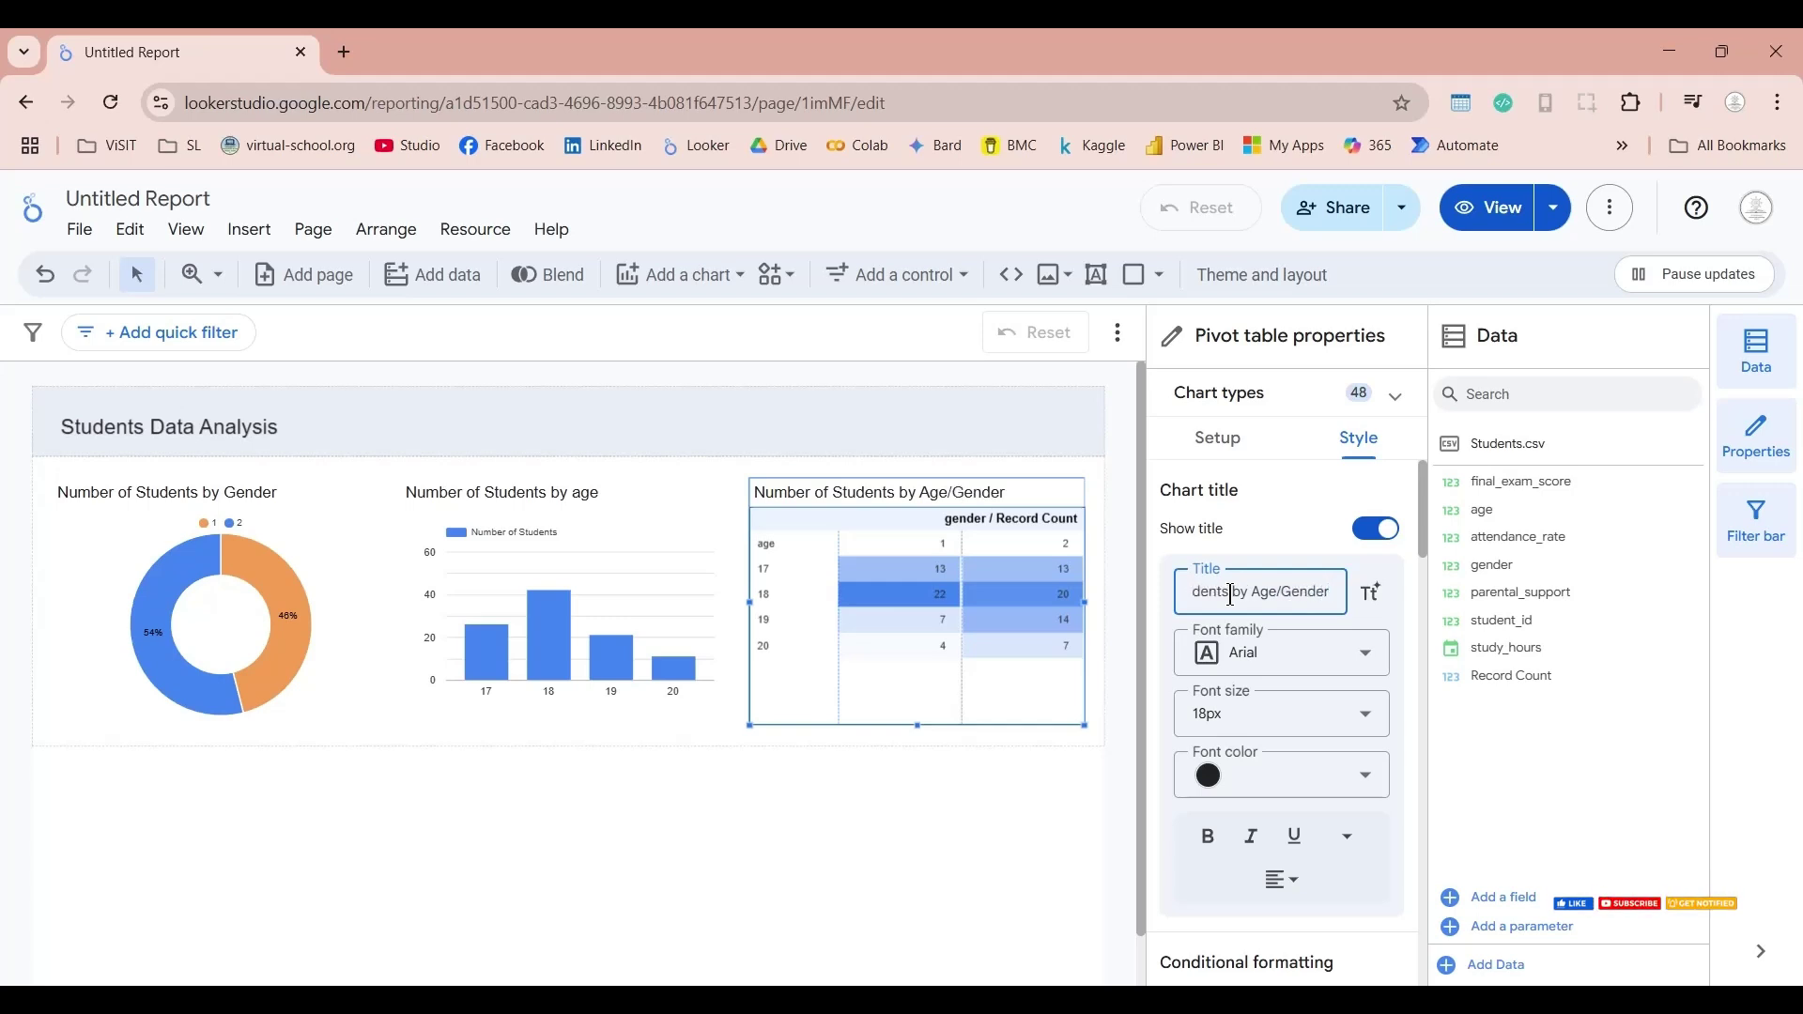
{"action": "key", "text": "Return"}
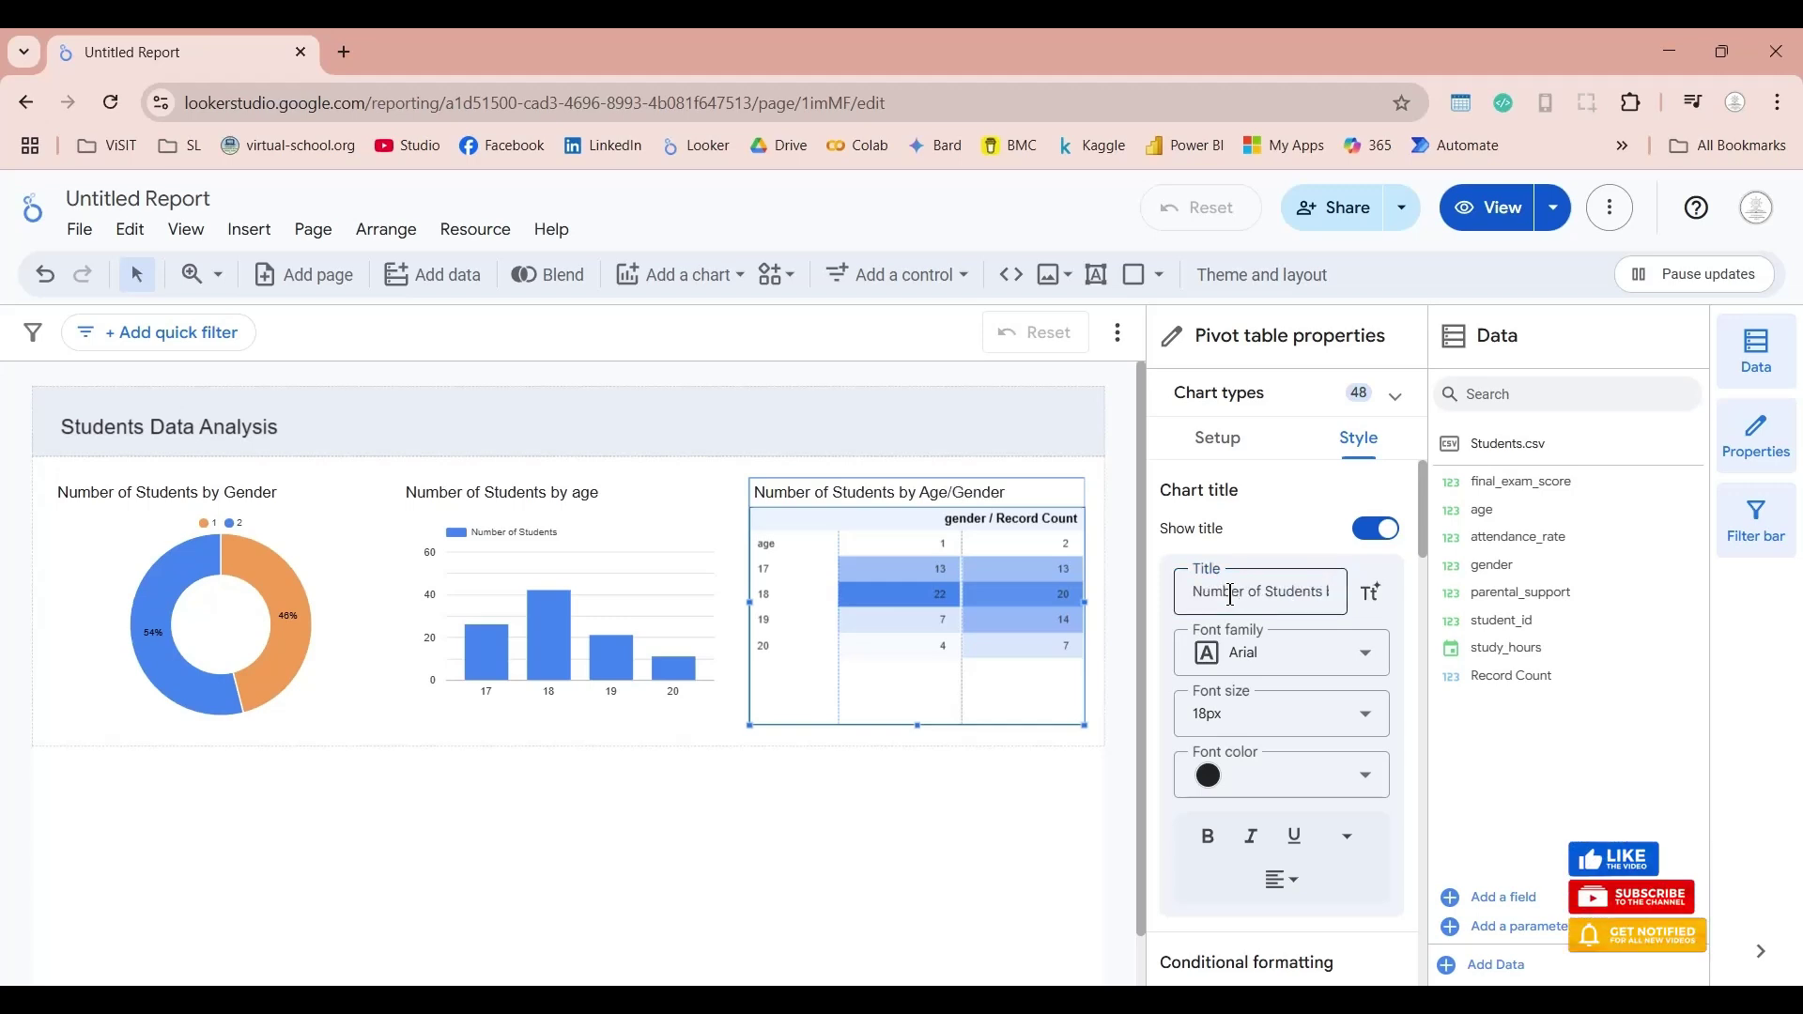
Step: Add a new section below the charts and place a copy of the Age/Gender pivot table in it
{"action": "left_click", "coordinate": [1006, 740]}
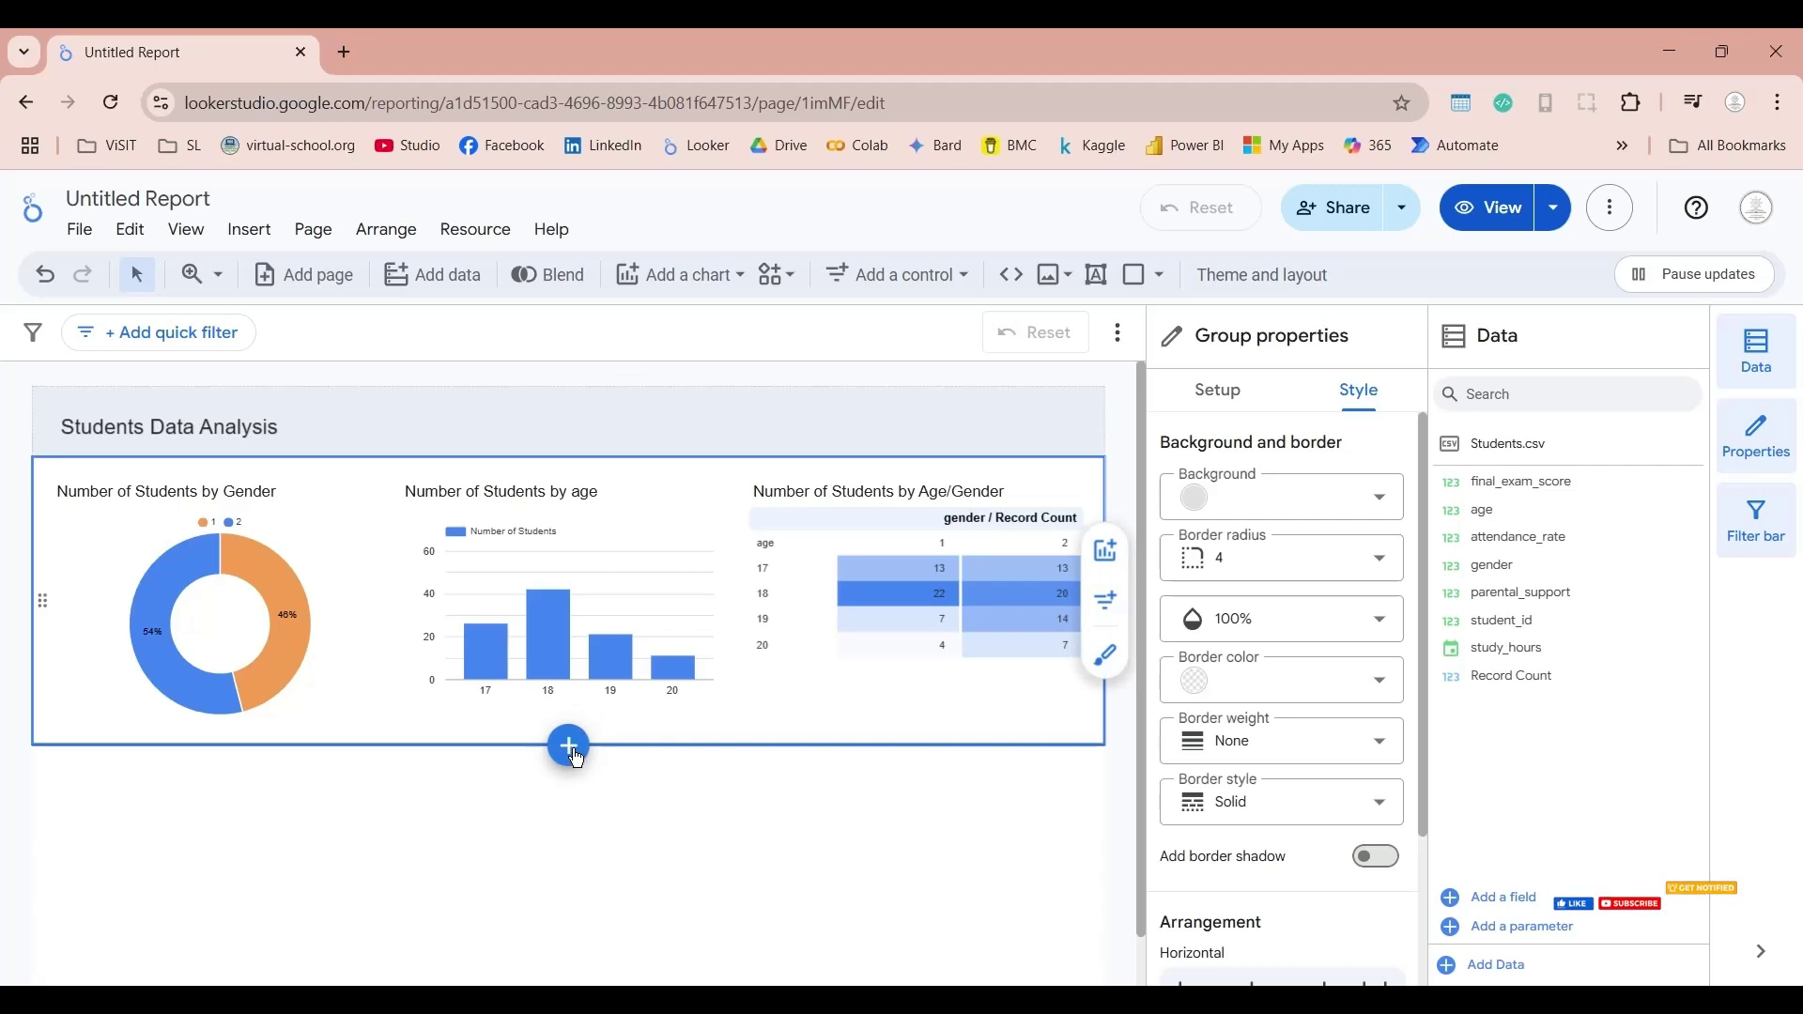
{"action": "left_click", "coordinate": [569, 747]}
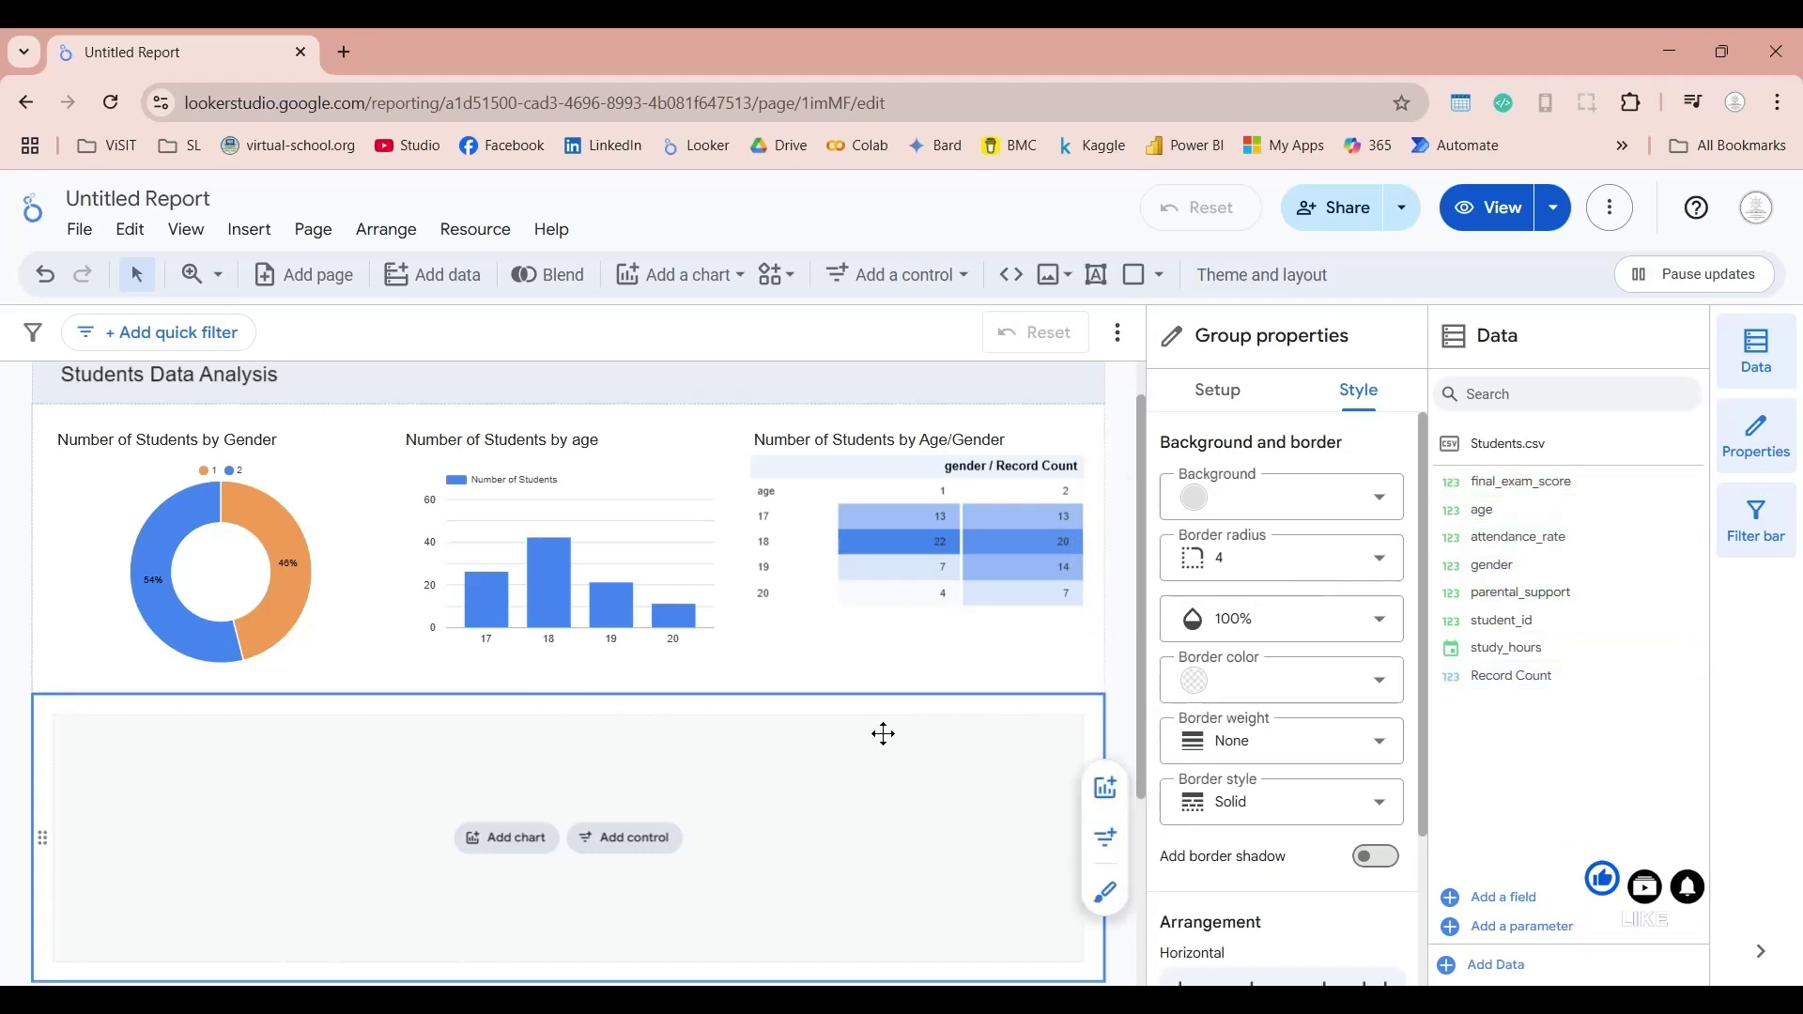
{"action": "left_click", "coordinate": [816, 462]}
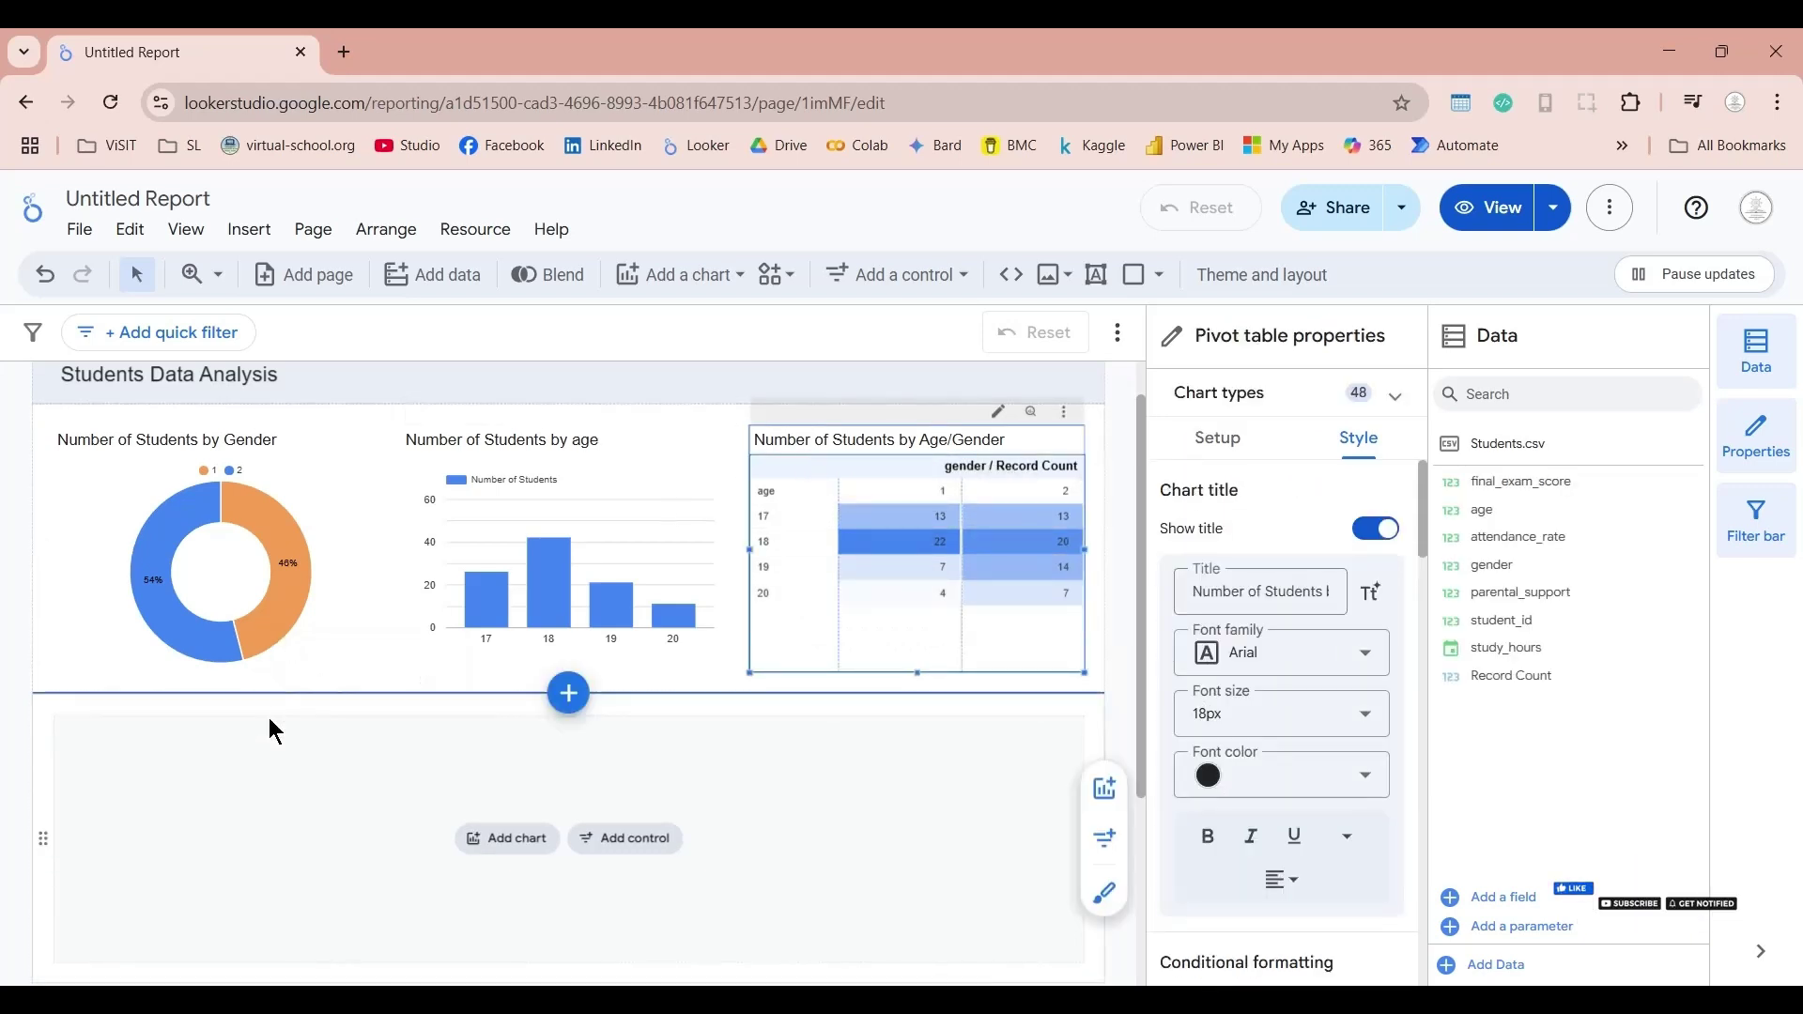
{"action": "left_click", "coordinate": [161, 804]}
{"action": "key", "text": "ctrl+v"}
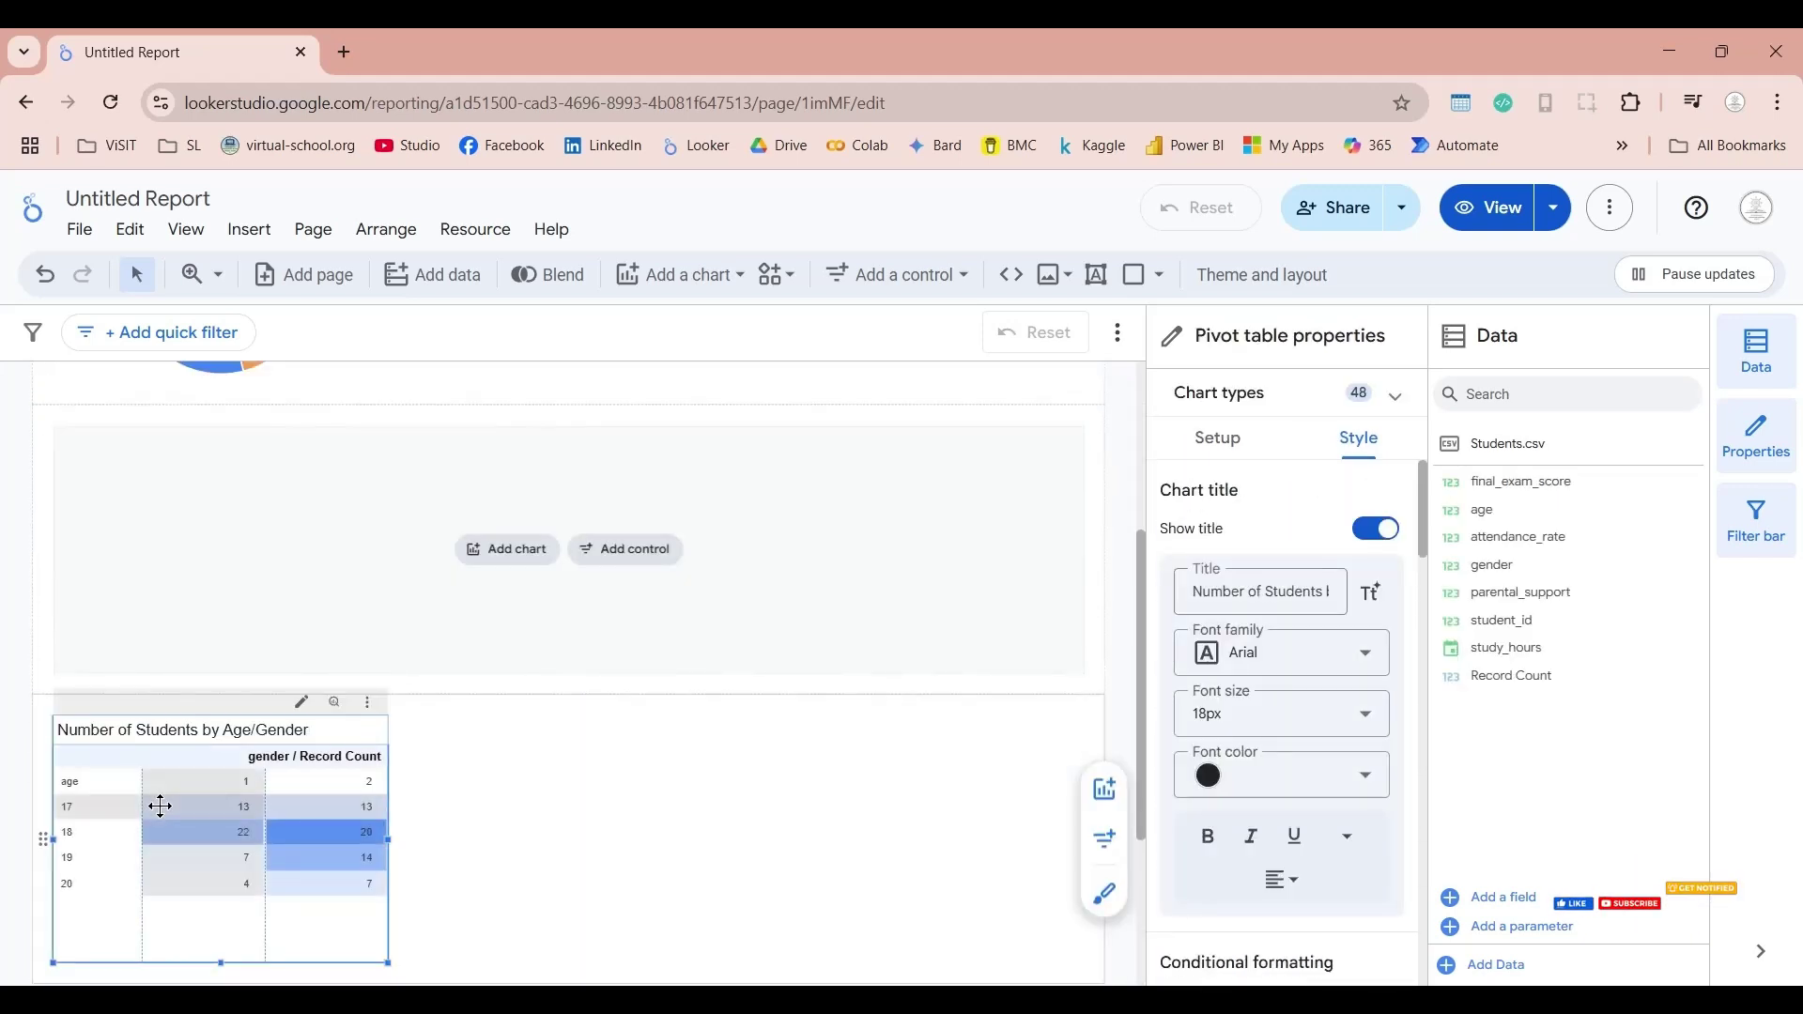
{"action": "left_click_drag", "start_coordinate": [224, 717], "coordinate": [258, 601]}
{"action": "scroll", "coordinate": [436, 772], "scroll_direction": "up", "scroll_amount": 3}
{"action": "scroll", "coordinate": [408, 784], "scroll_direction": "down", "scroll_amount": 2}
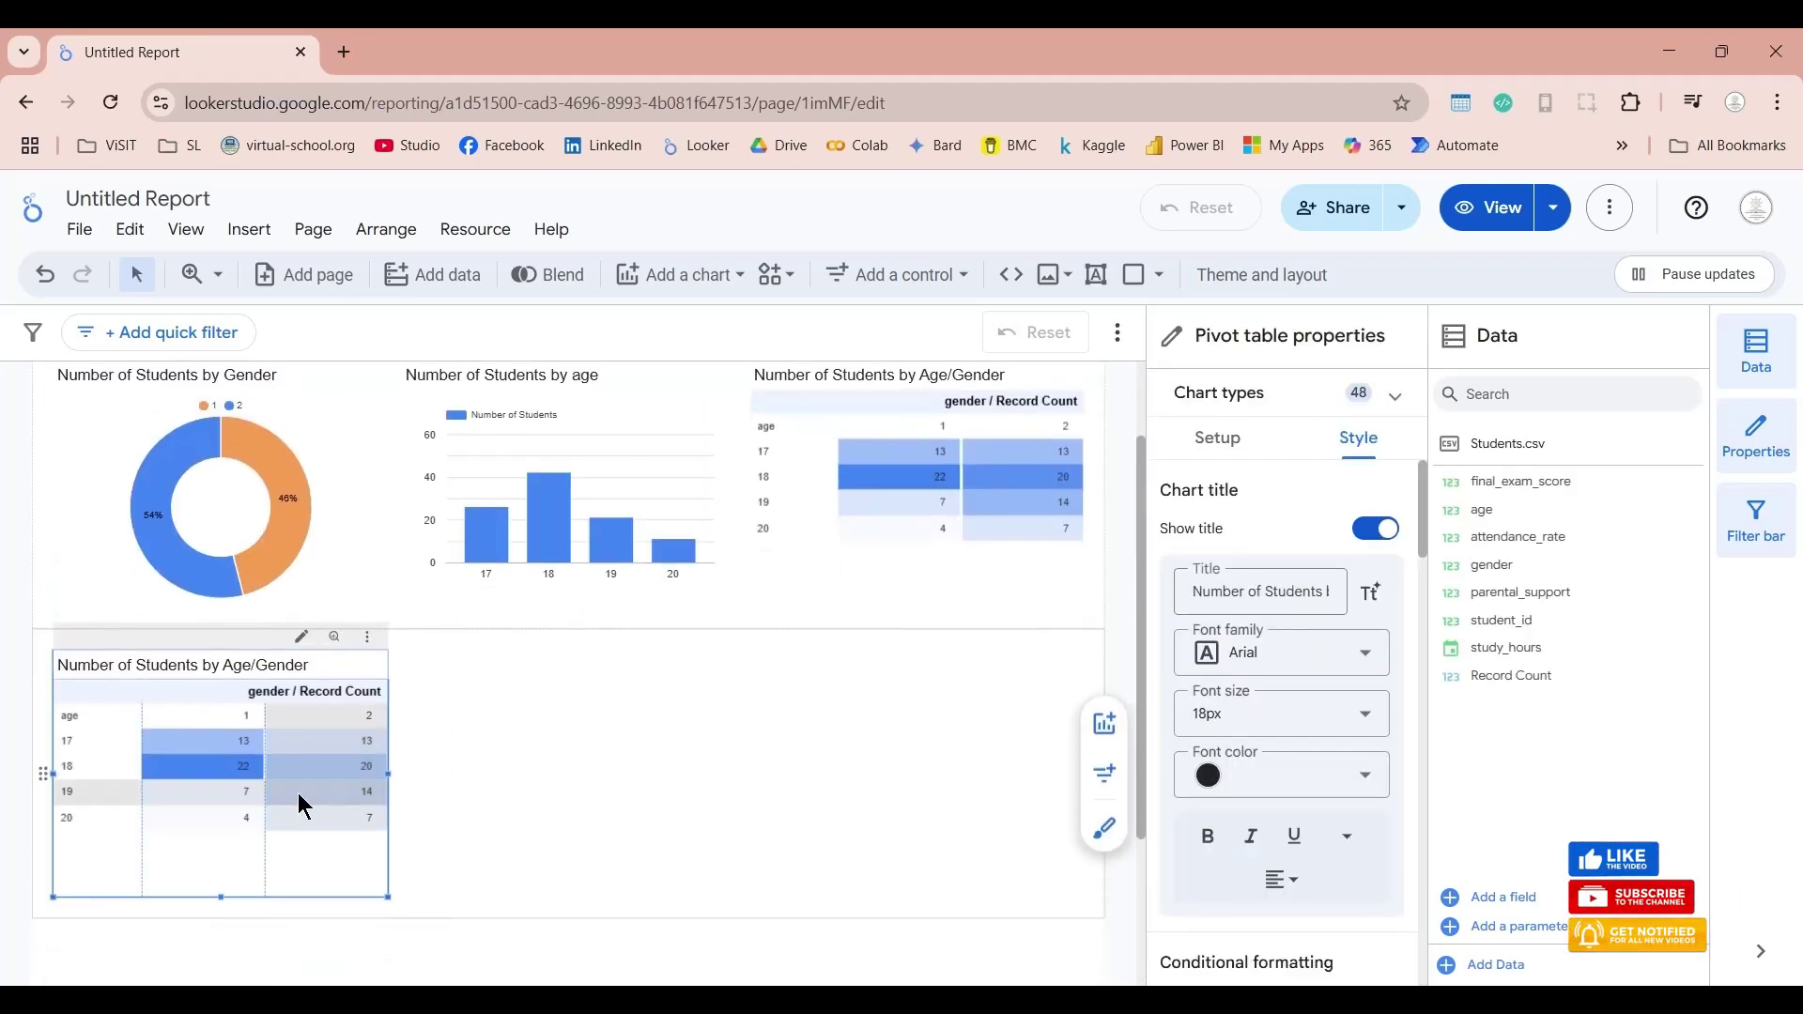
Step: Replace the copied pivot table's Record Count metric with final_exam_score
{"action": "left_click", "coordinate": [1218, 437]}
{"action": "scroll", "coordinate": [1240, 642], "scroll_direction": "down", "scroll_amount": 5}
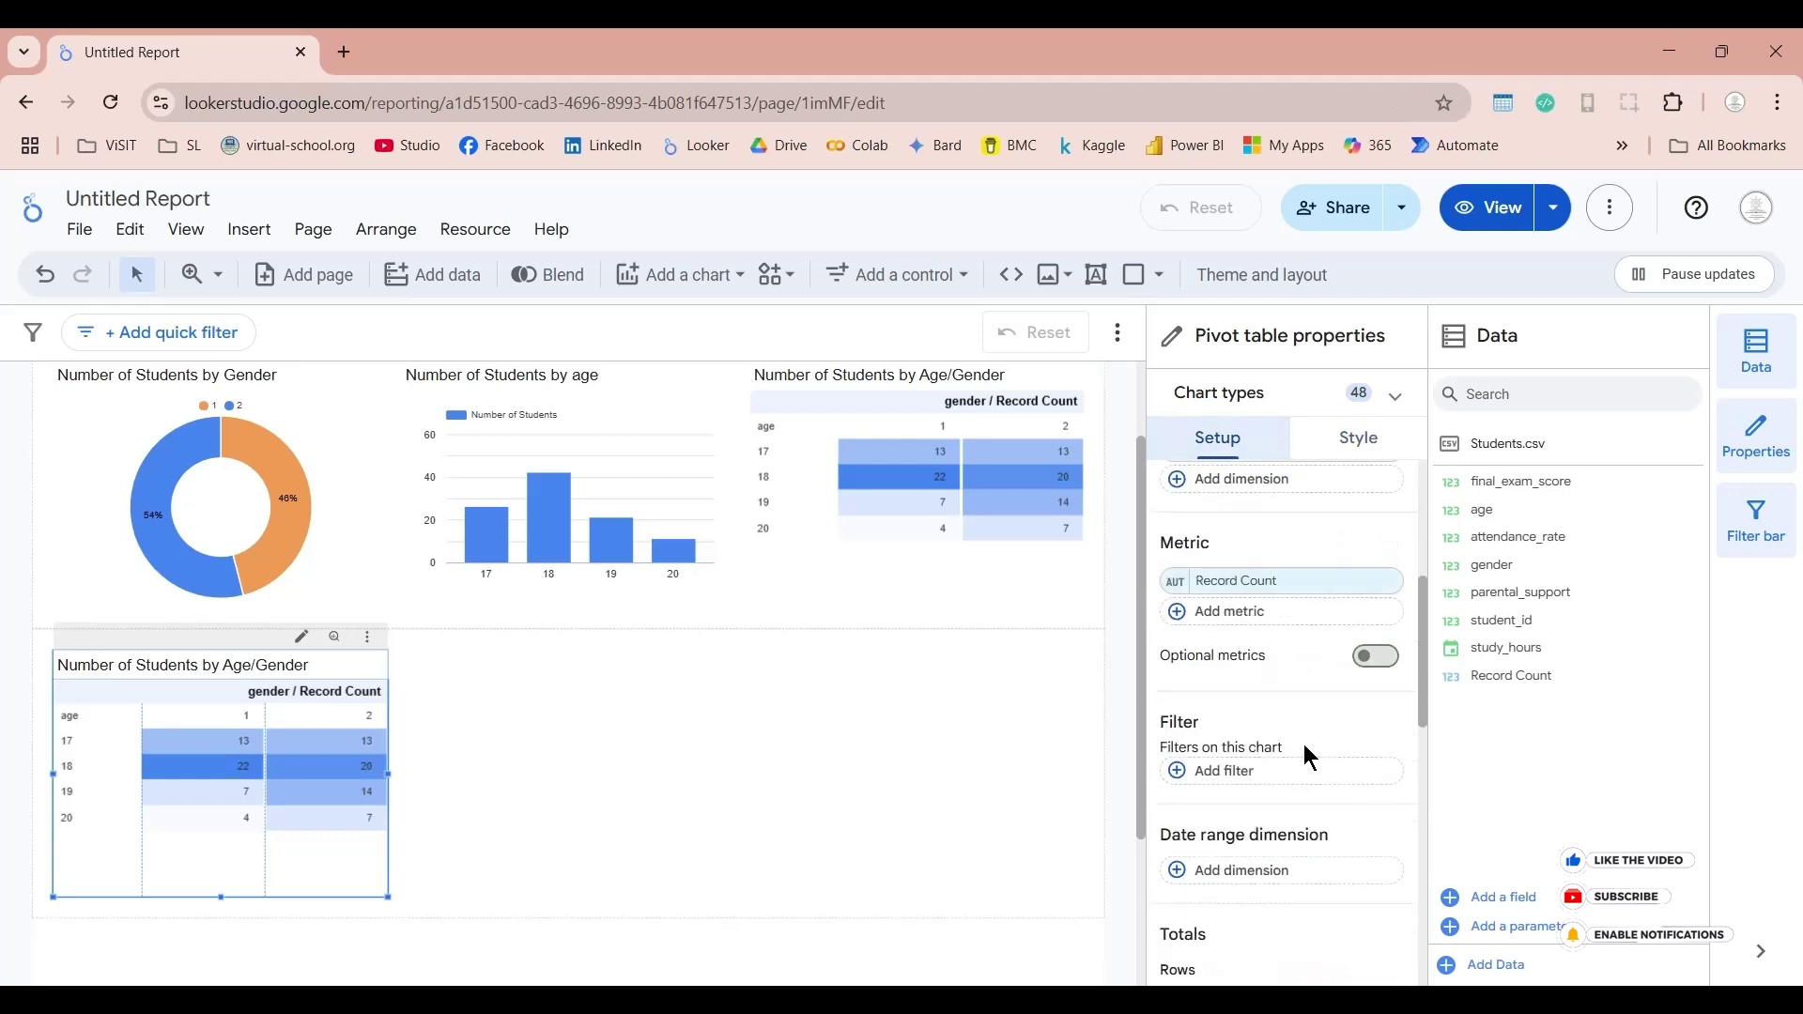
{"action": "scroll", "coordinate": [1239, 642], "scroll_direction": "up", "scroll_amount": 2}
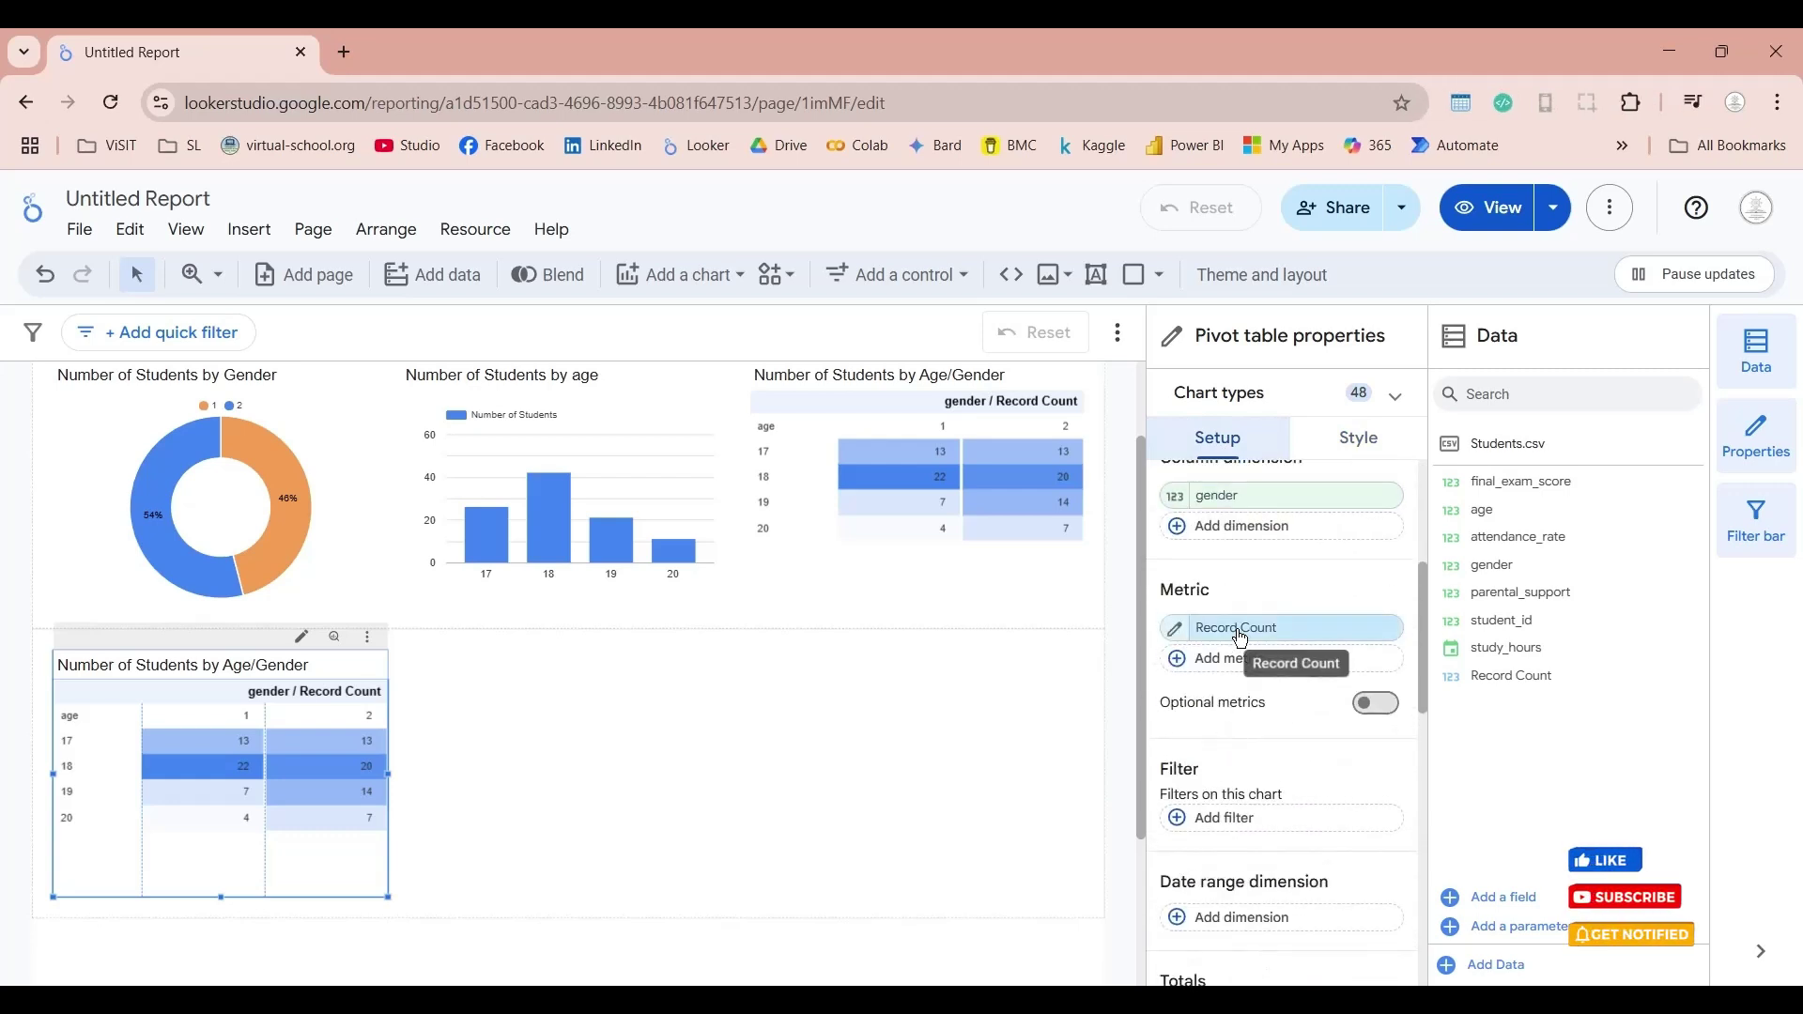
{"action": "left_click", "coordinate": [1240, 635]}
{"action": "left_click", "coordinate": [1226, 429]}
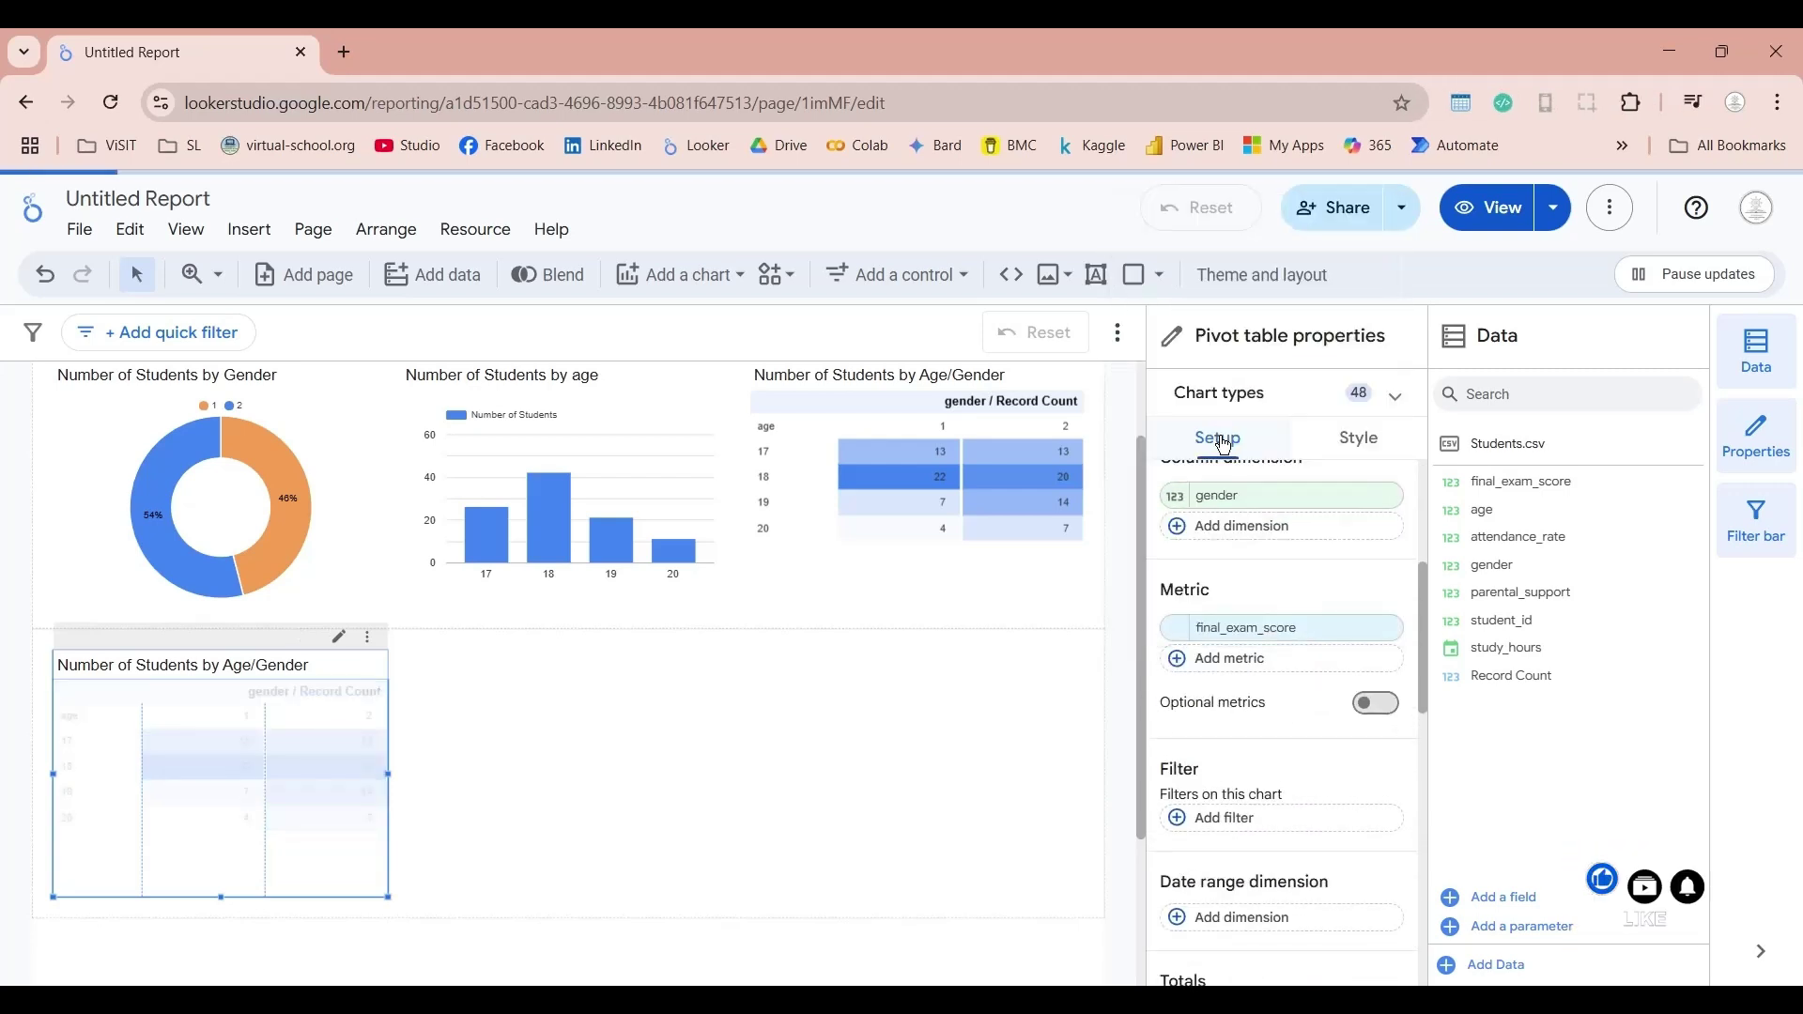
{"action": "left_click", "coordinate": [1215, 637]}
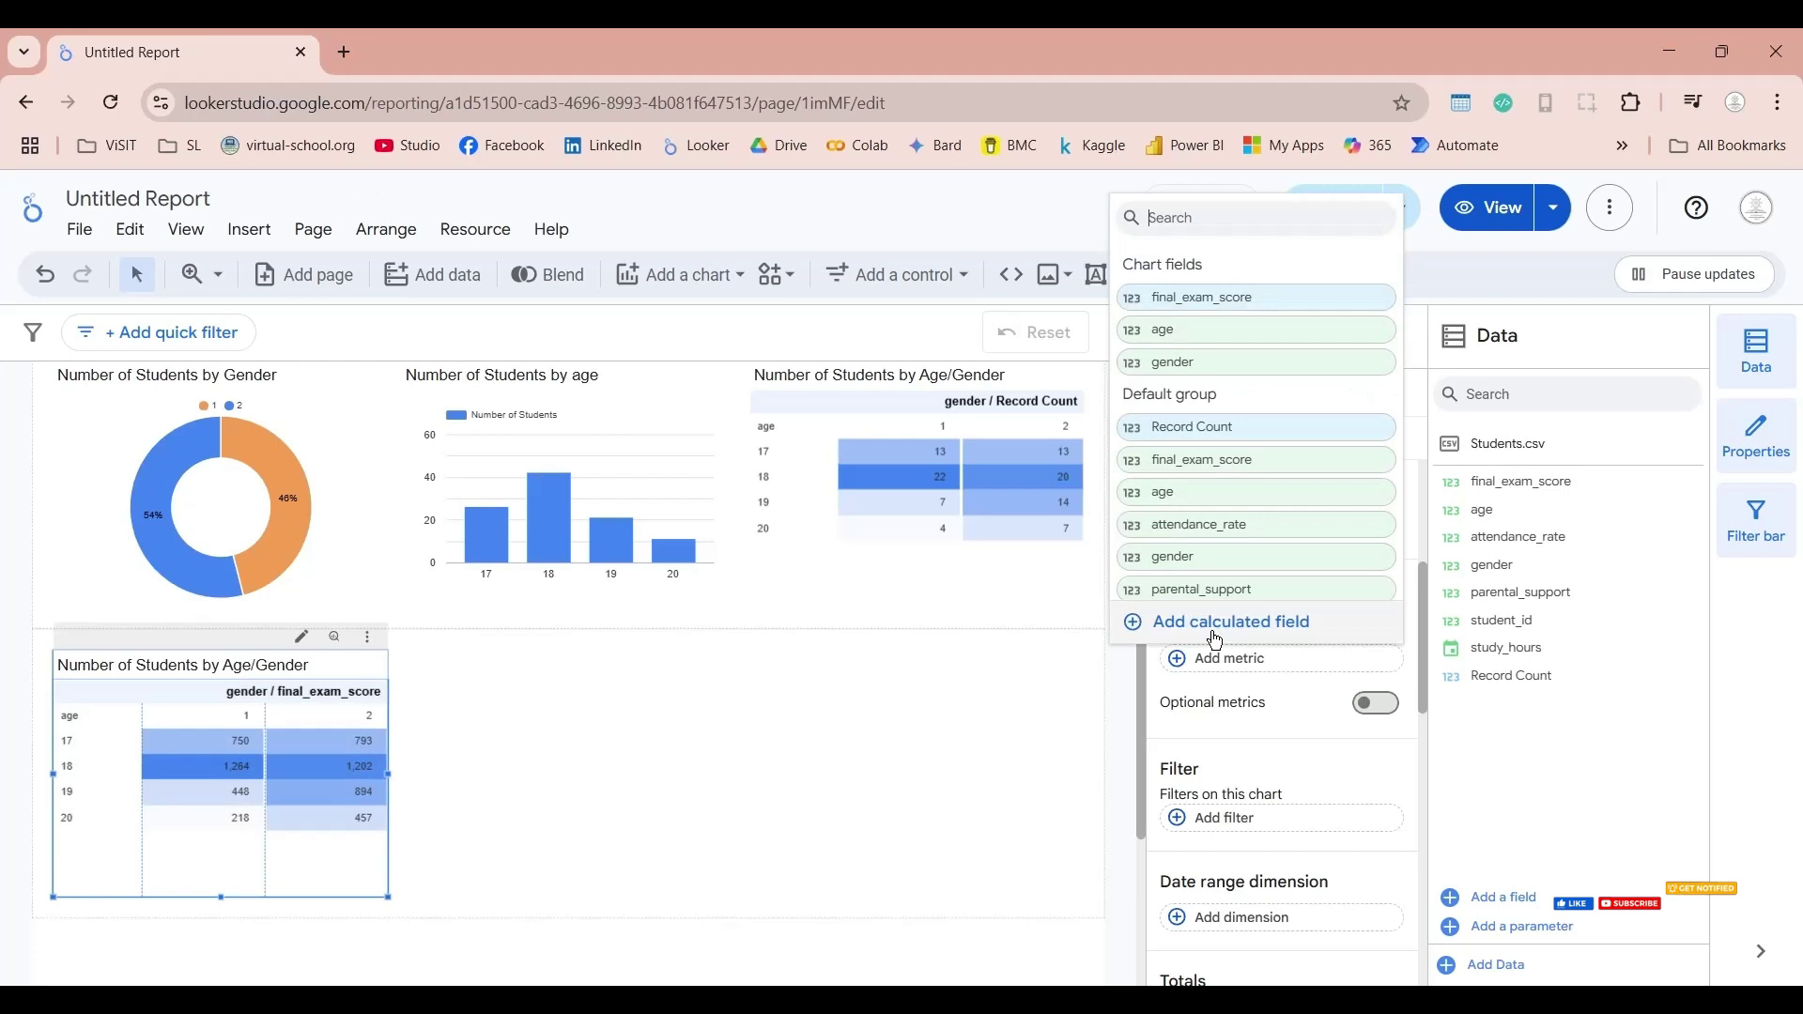
{"action": "left_click", "coordinate": [1158, 734]}
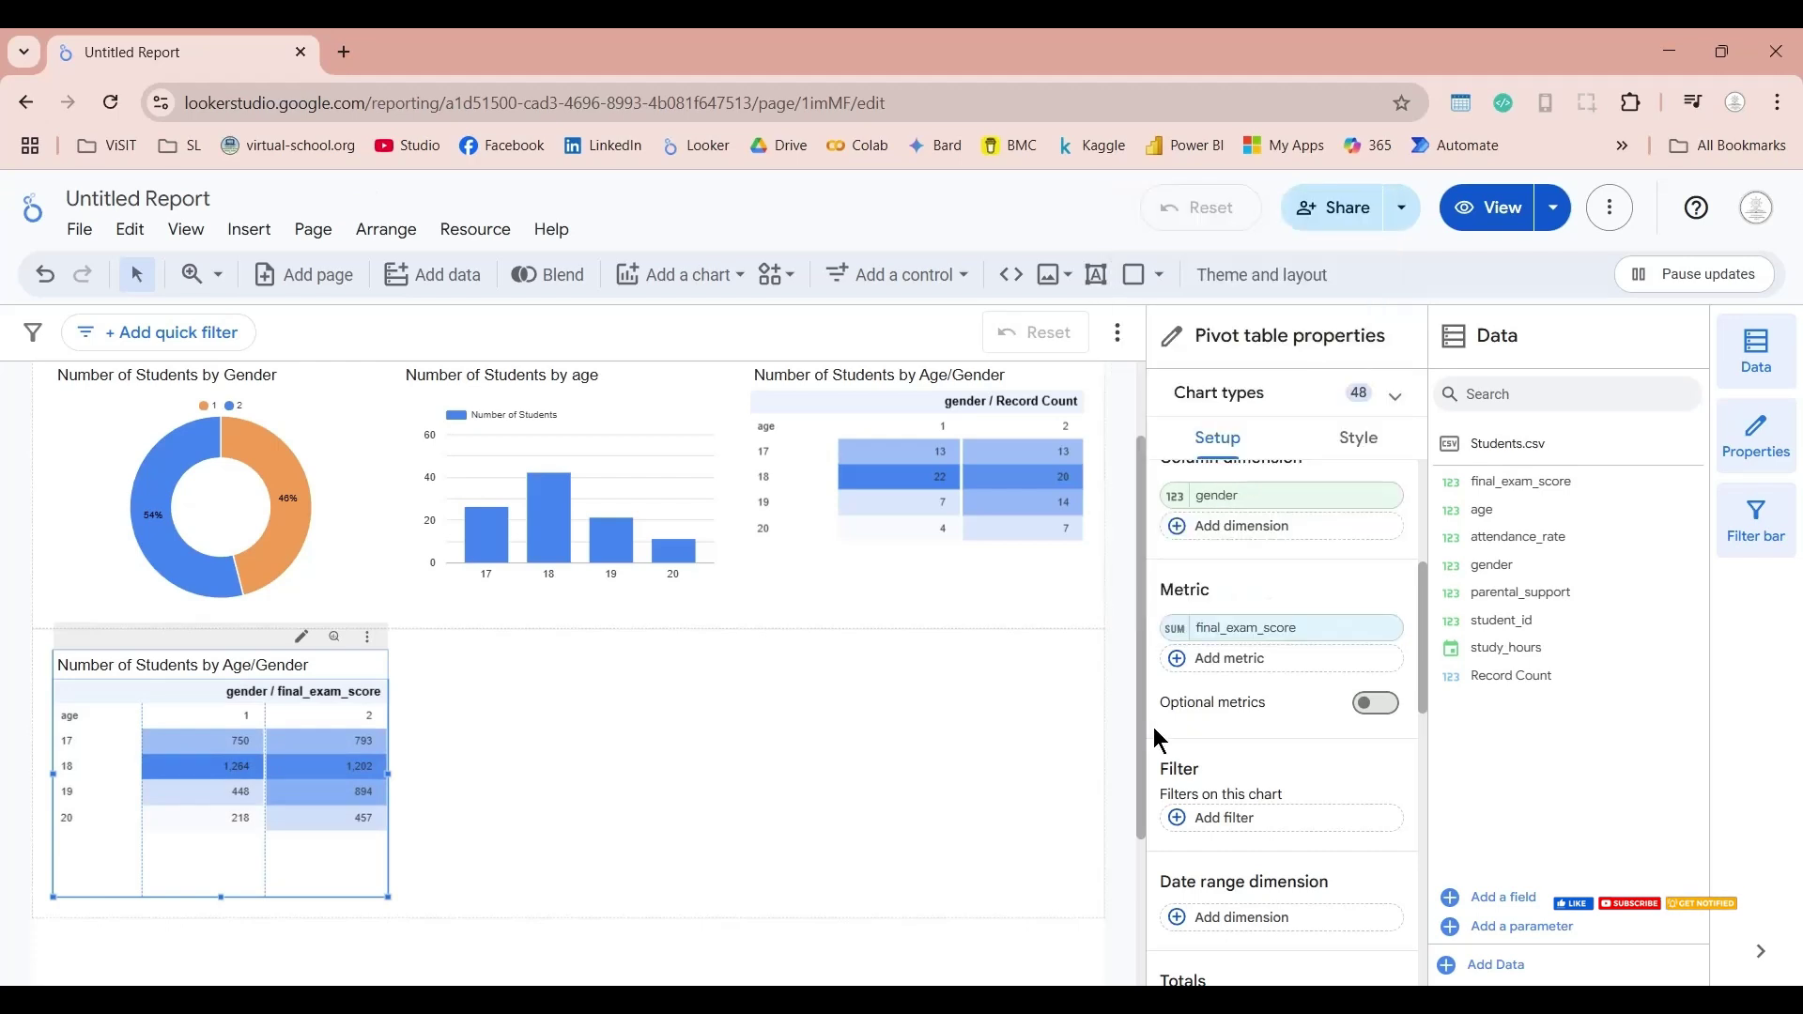
Step: Set the display name of the copied pivot table's final_exam_score metric to "Final Exam Score"
{"action": "left_click", "coordinate": [1182, 633]}
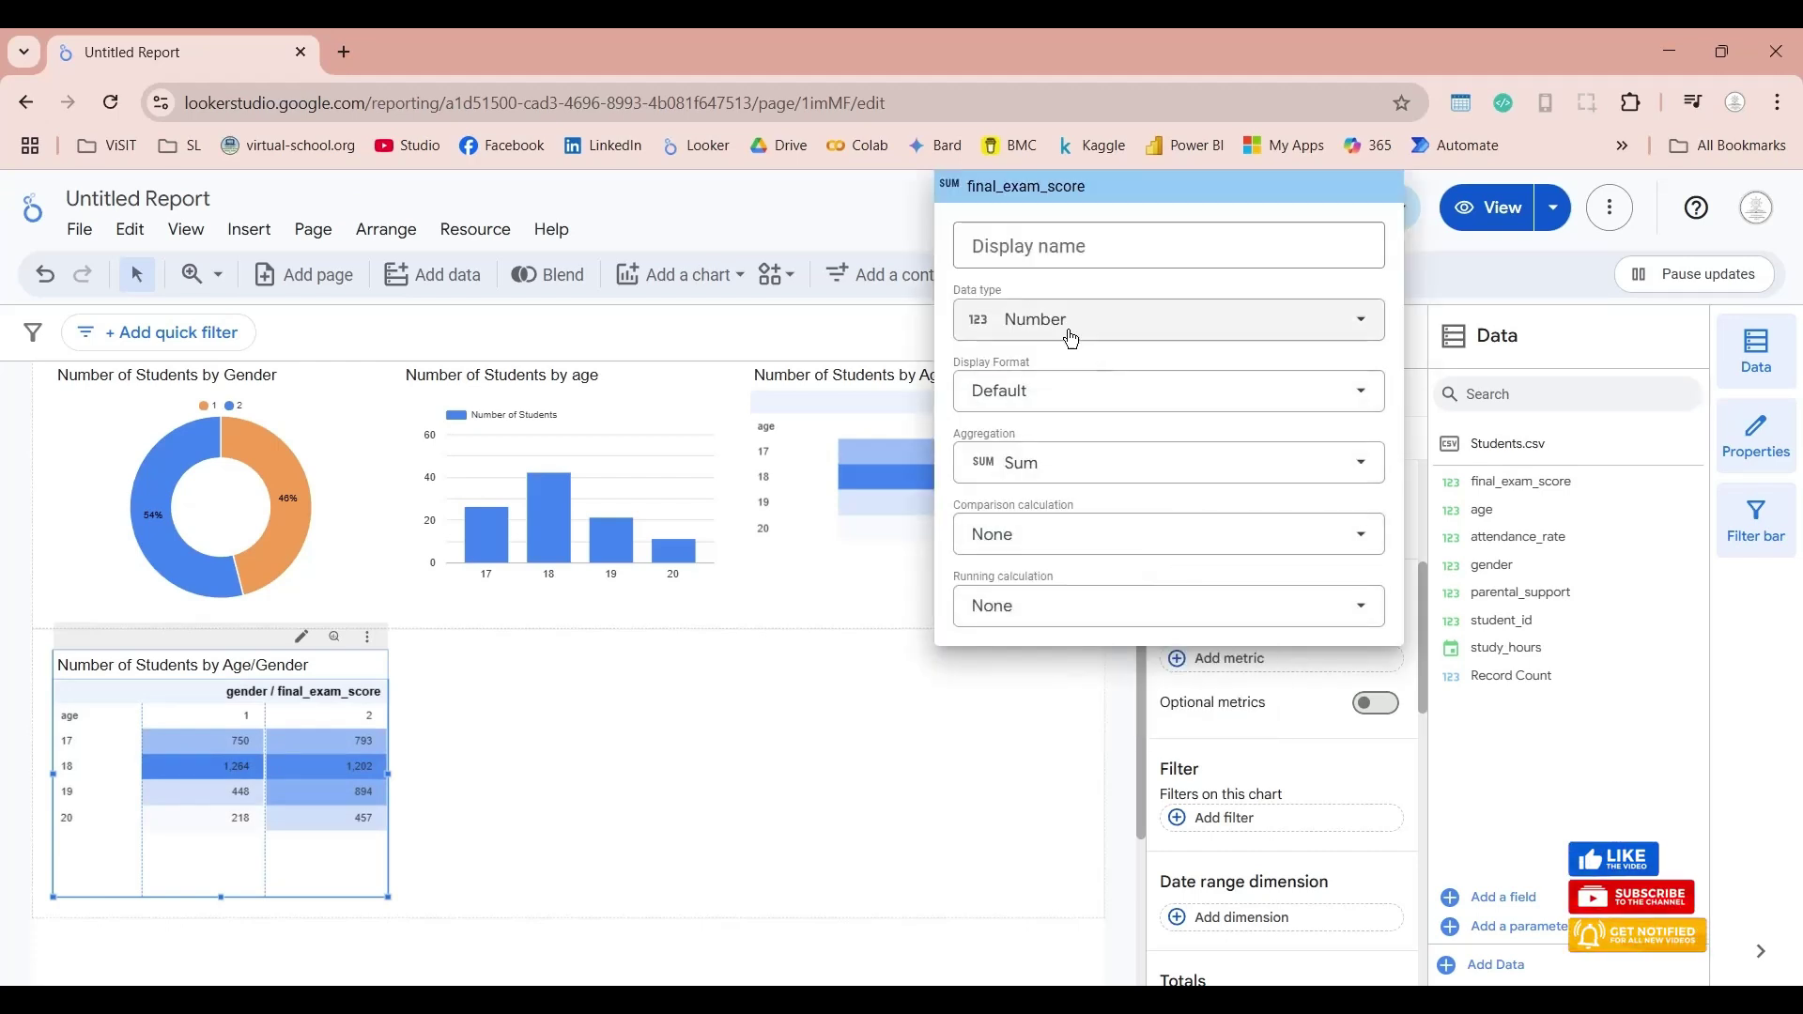
{"action": "left_click", "coordinate": [1018, 242]}
{"action": "type", "text": "Fina"}
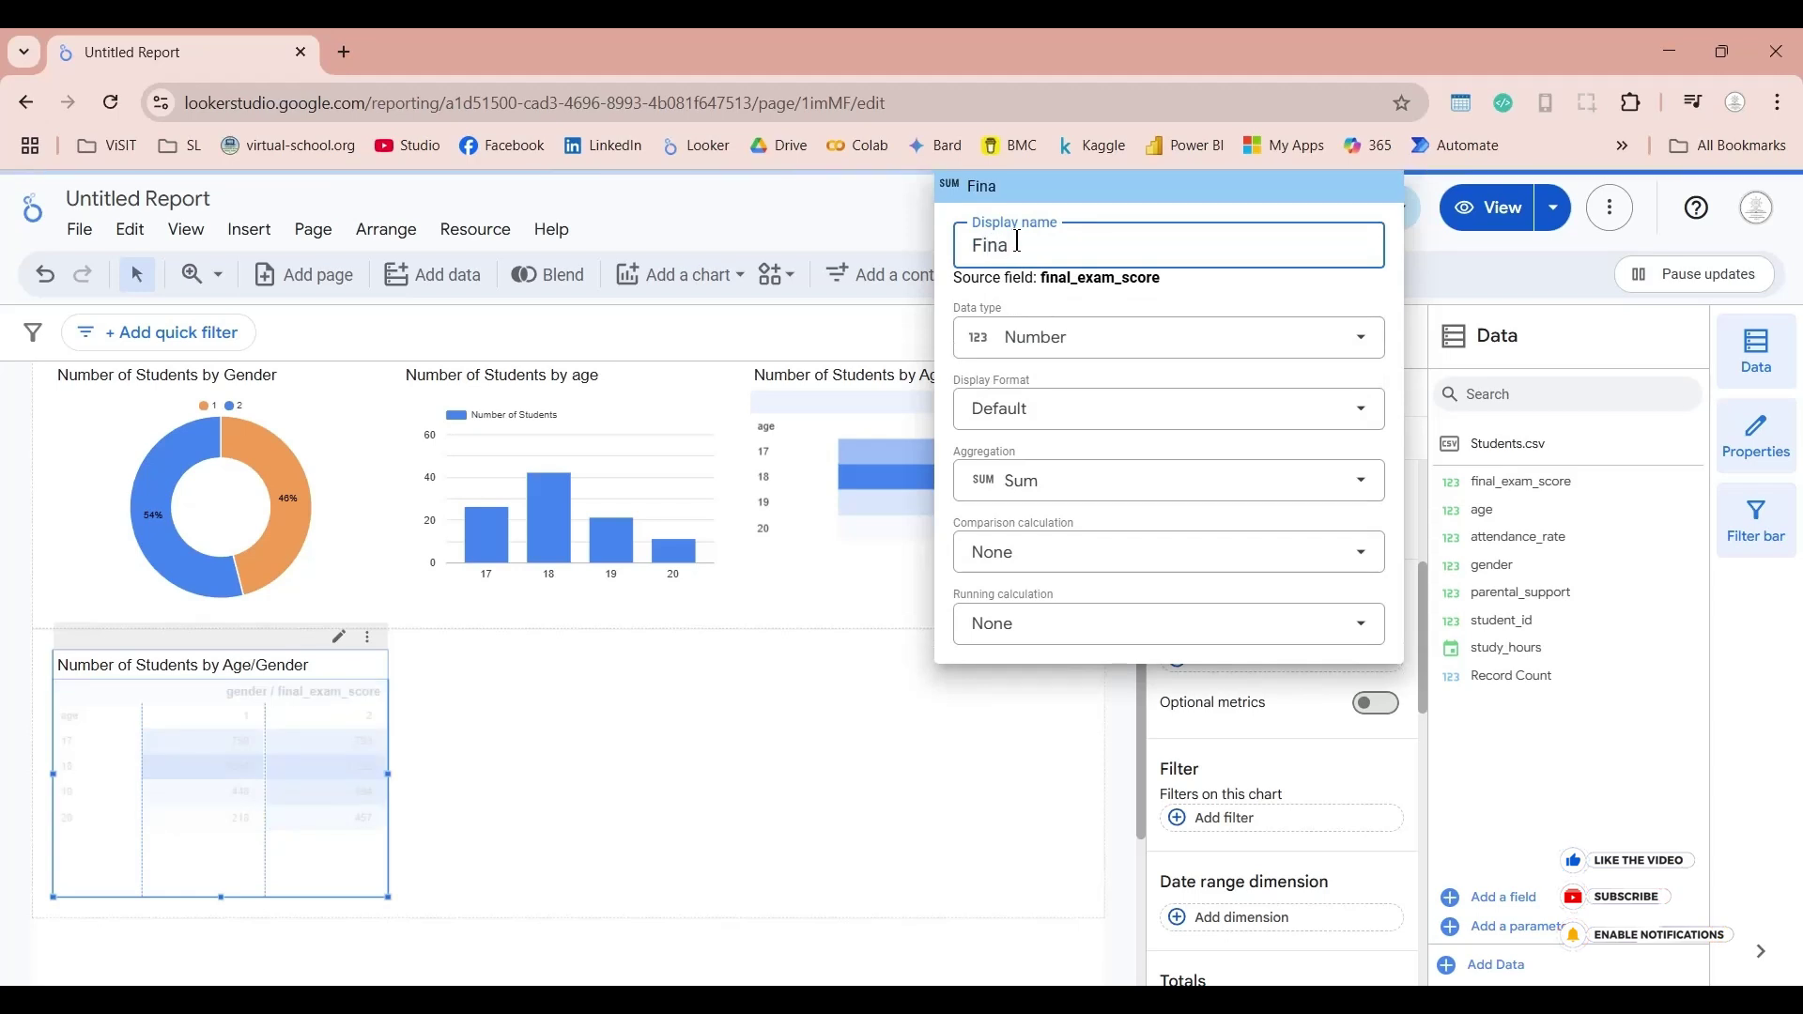
{"action": "type", "text": "l Exam Sc"}
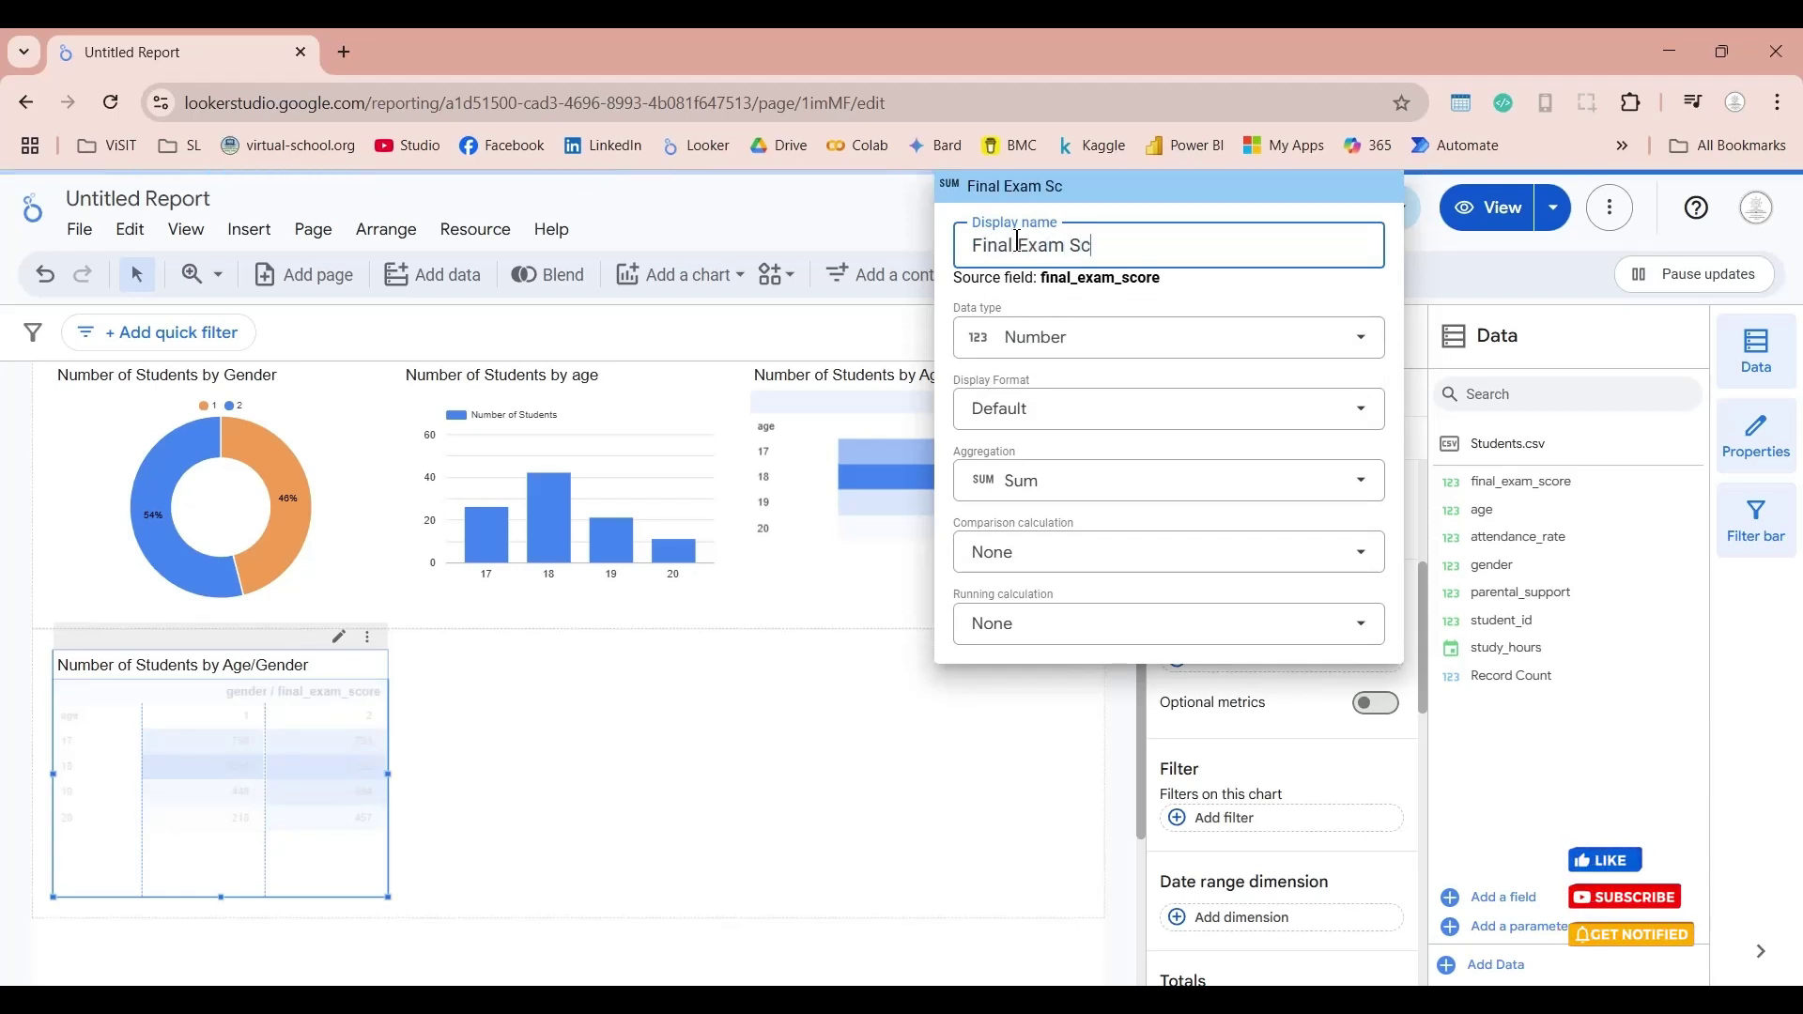
{"action": "type", "text": "o"}
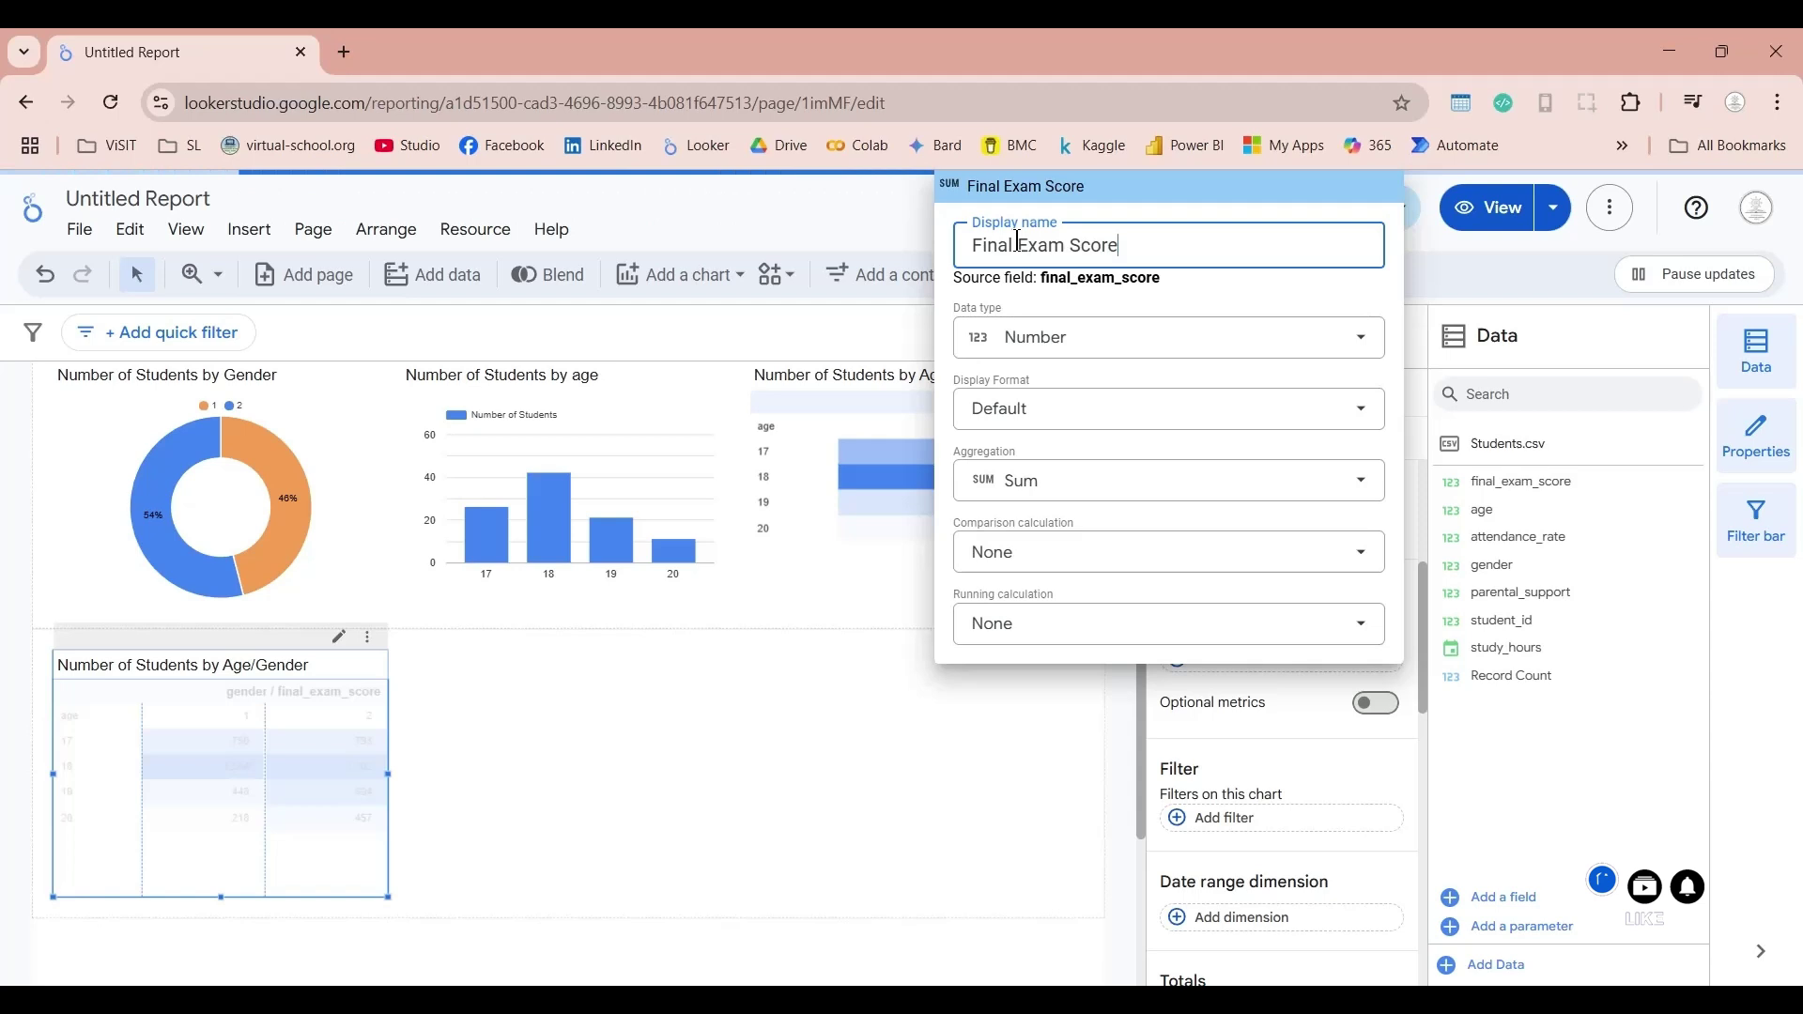
Step: Finish naming the copied pivot table's metric "Final Exam Score" and set its aggregation to Average
{"action": "type", "text": "re"}
{"action": "left_click", "coordinate": [1143, 810]}
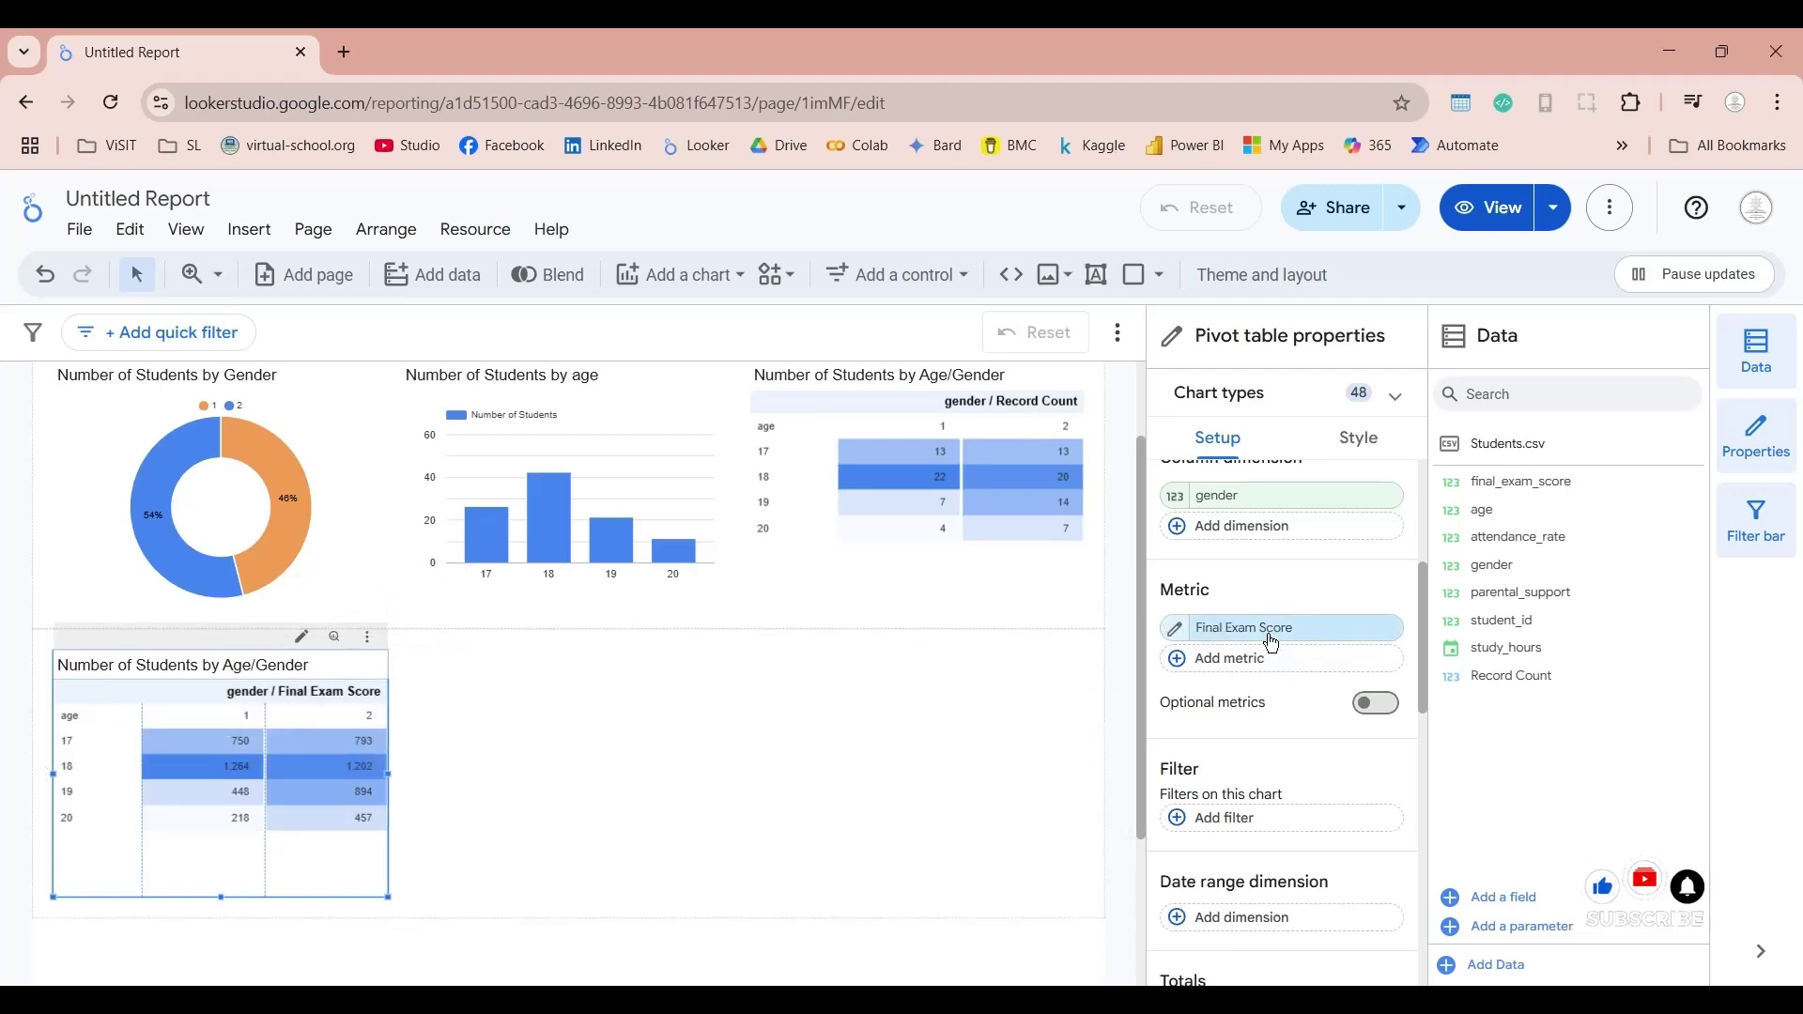
{"action": "left_click", "coordinate": [503, 736]}
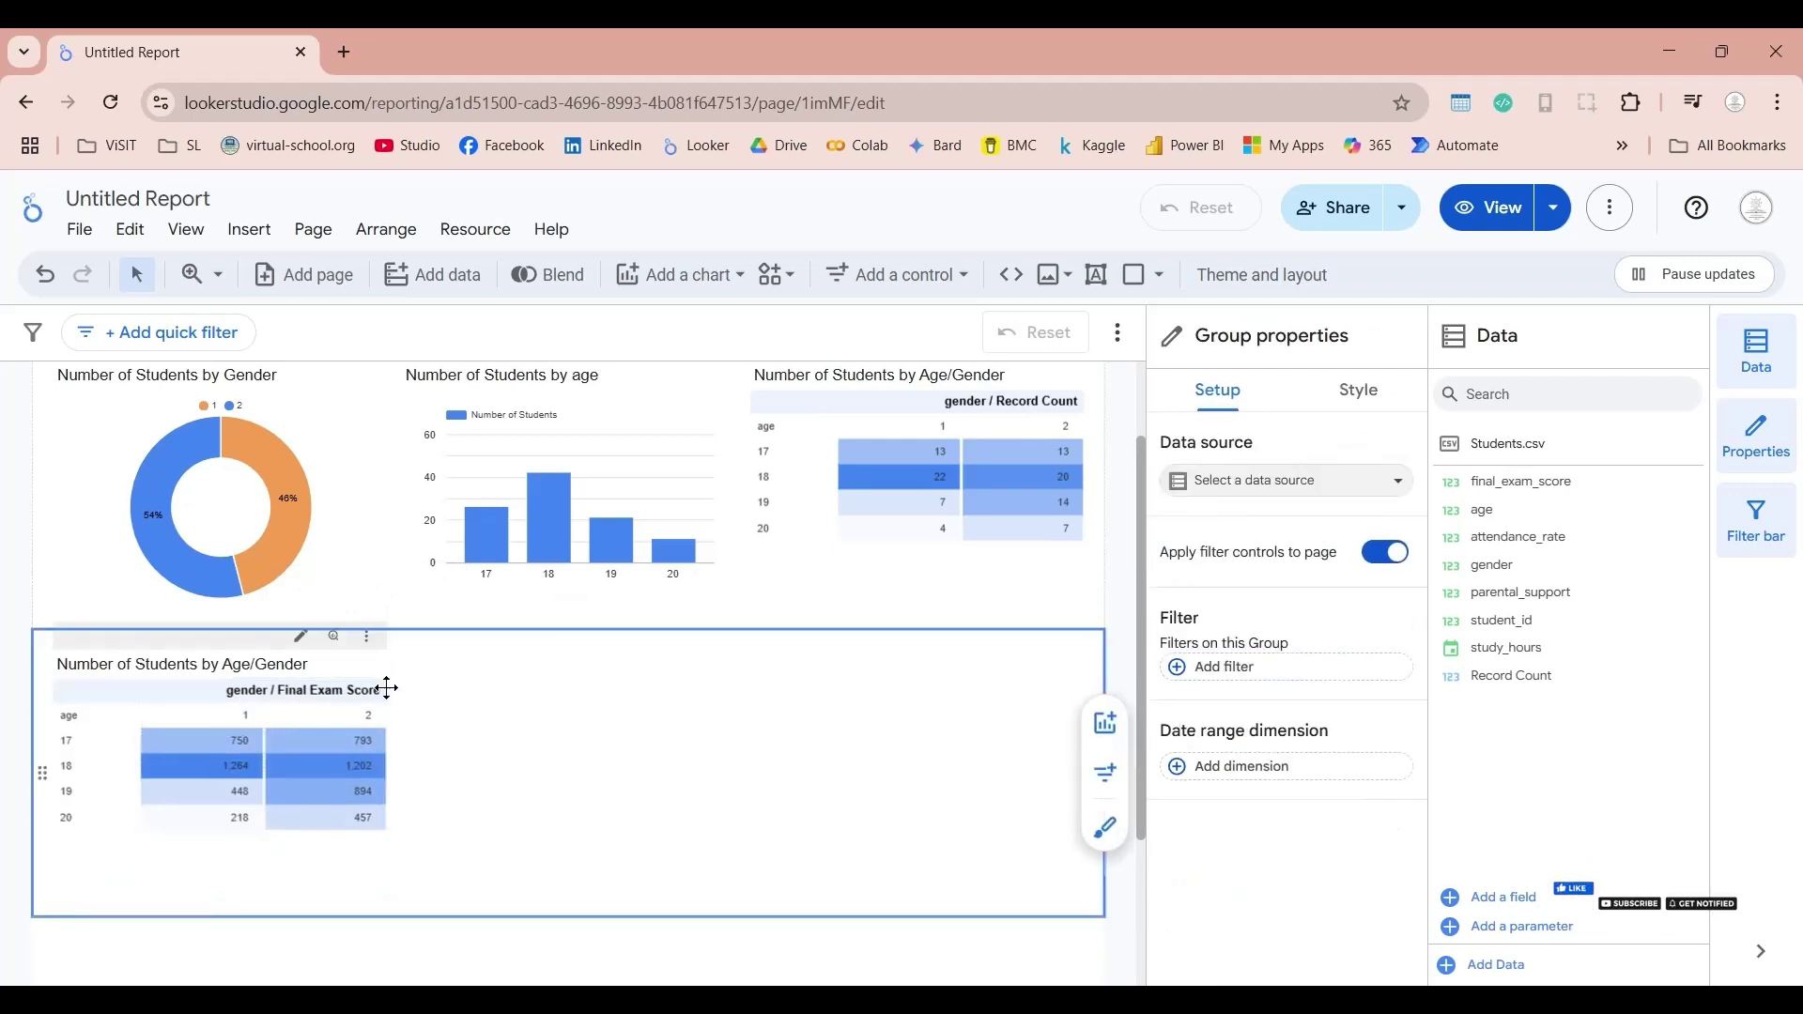
{"action": "left_click", "coordinate": [300, 677]}
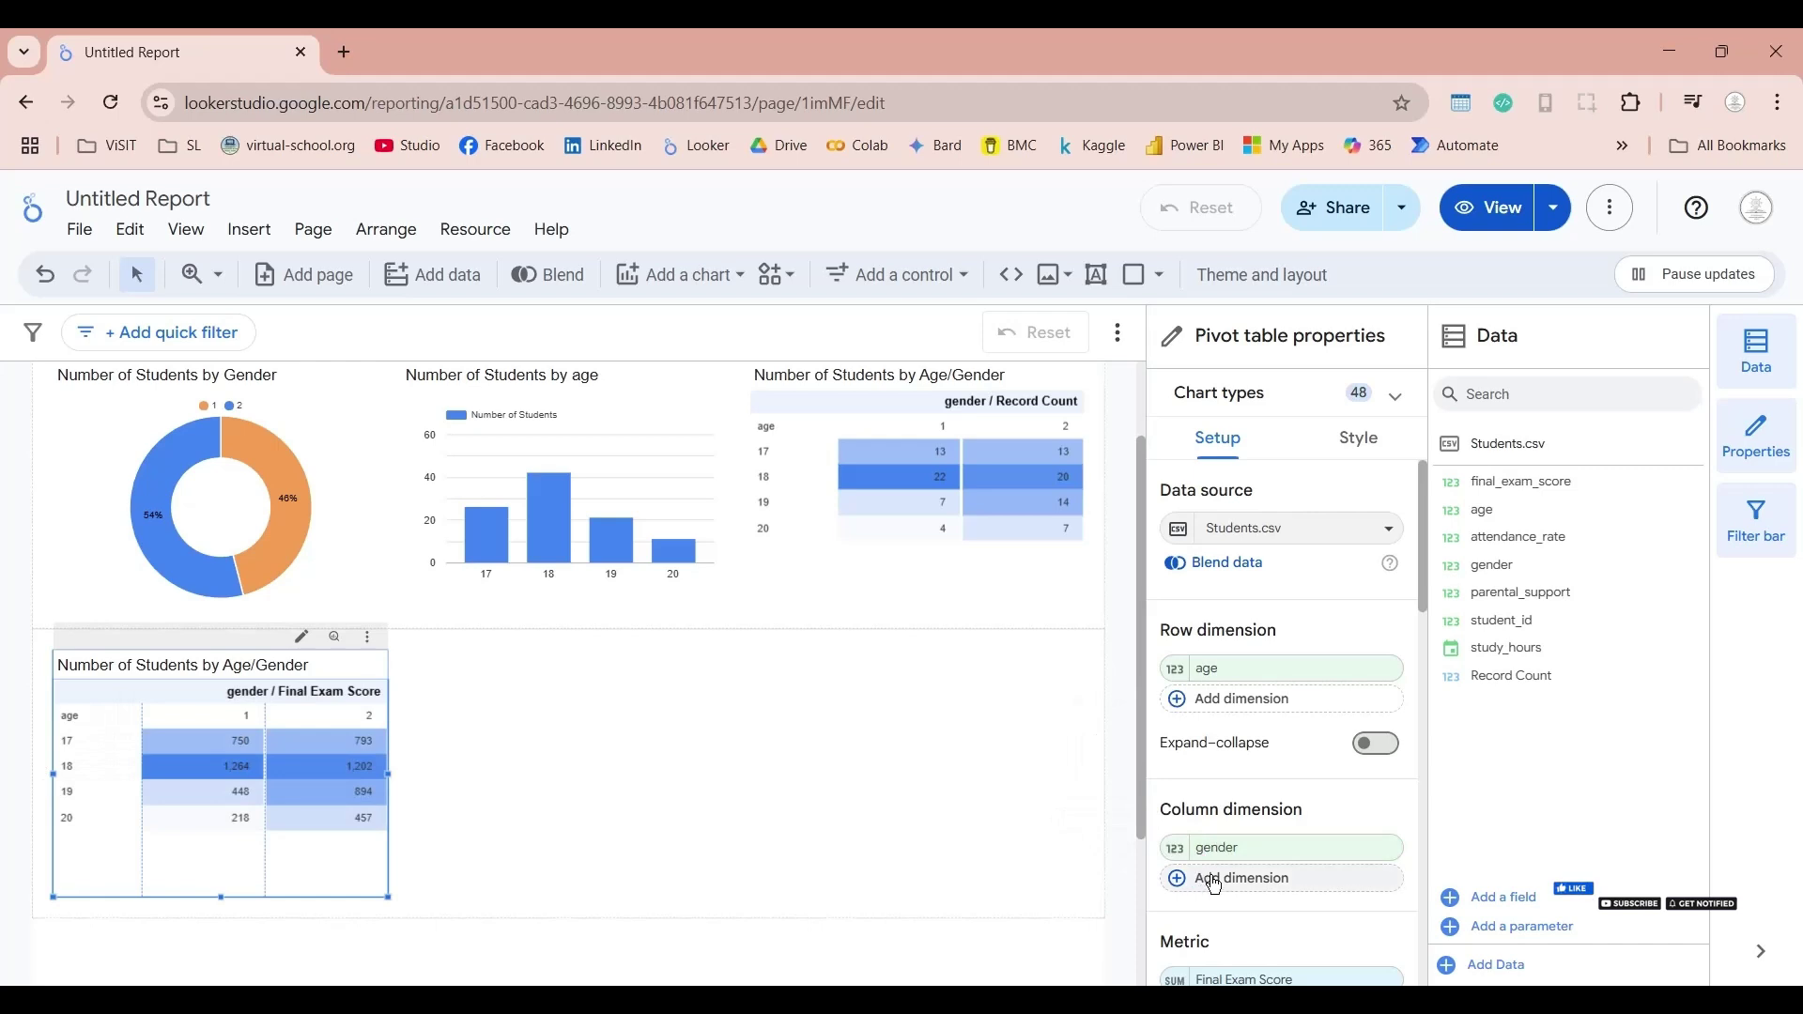
{"action": "scroll", "coordinate": [1294, 756], "scroll_direction": "down", "scroll_amount": 2}
{"action": "scroll", "coordinate": [1294, 756], "scroll_direction": "down", "scroll_amount": 1}
{"action": "left_click", "coordinate": [1309, 743]}
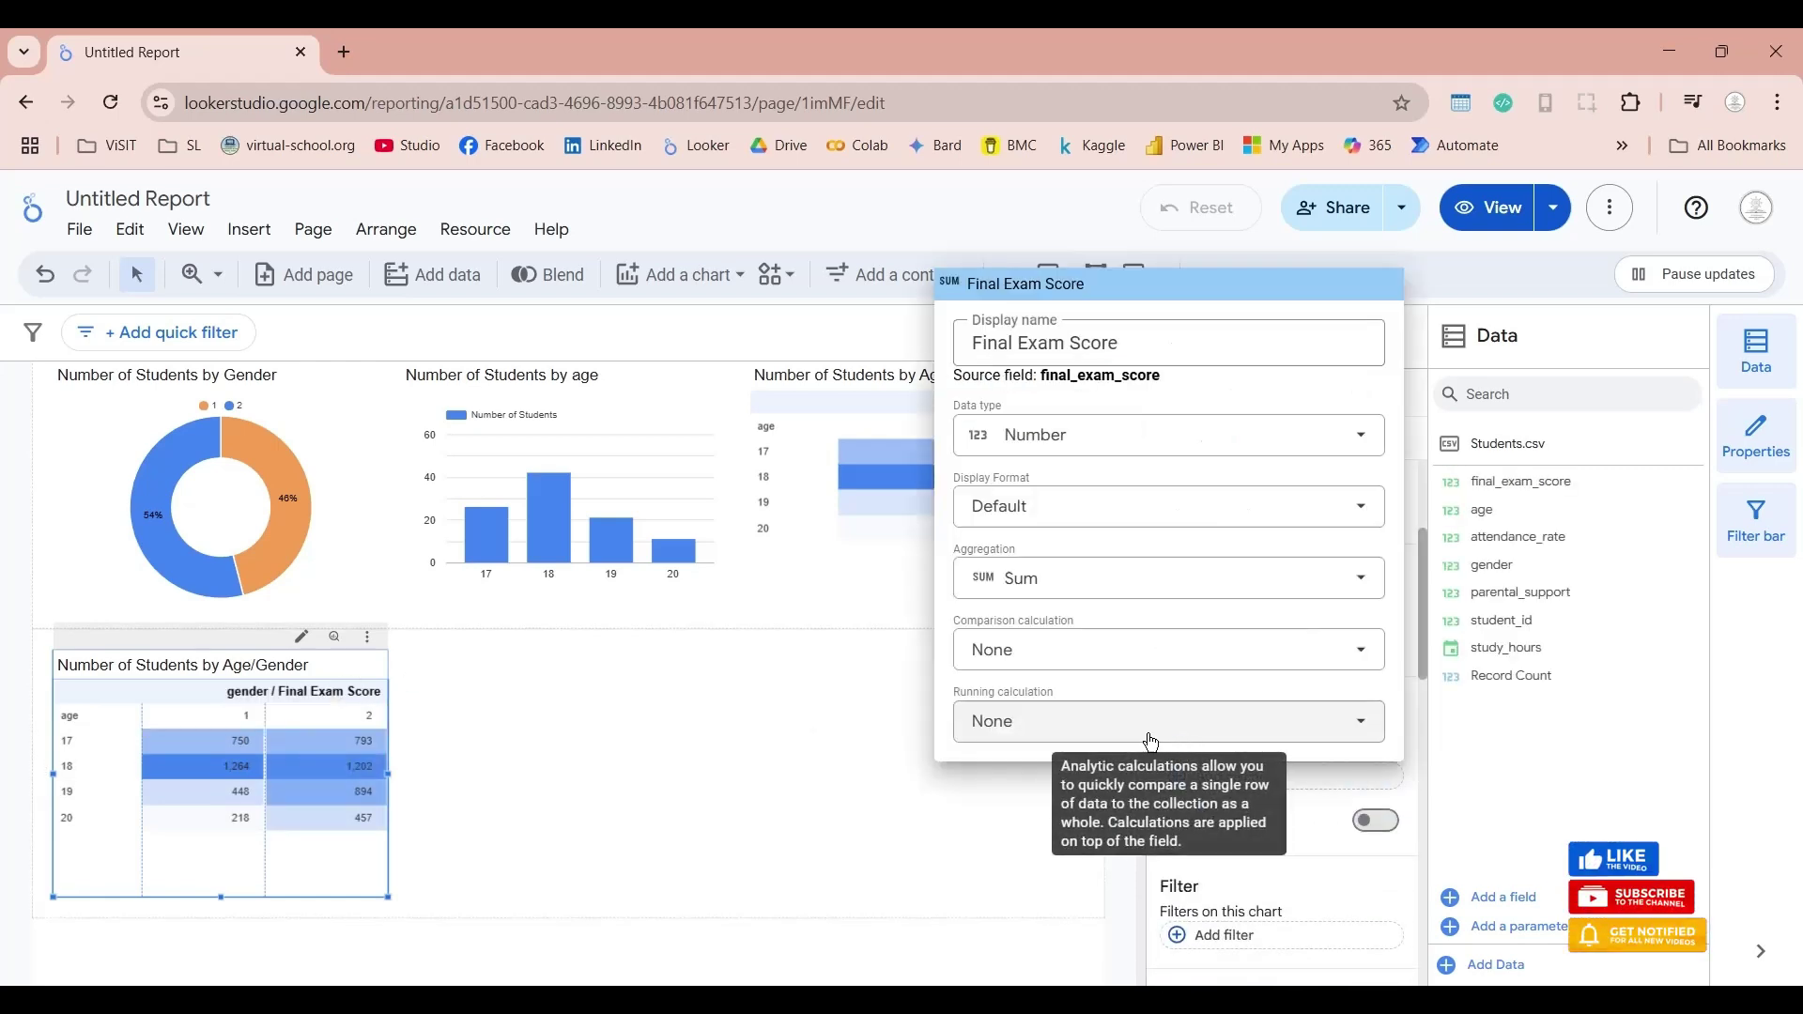
{"action": "left_click", "coordinate": [1046, 604]}
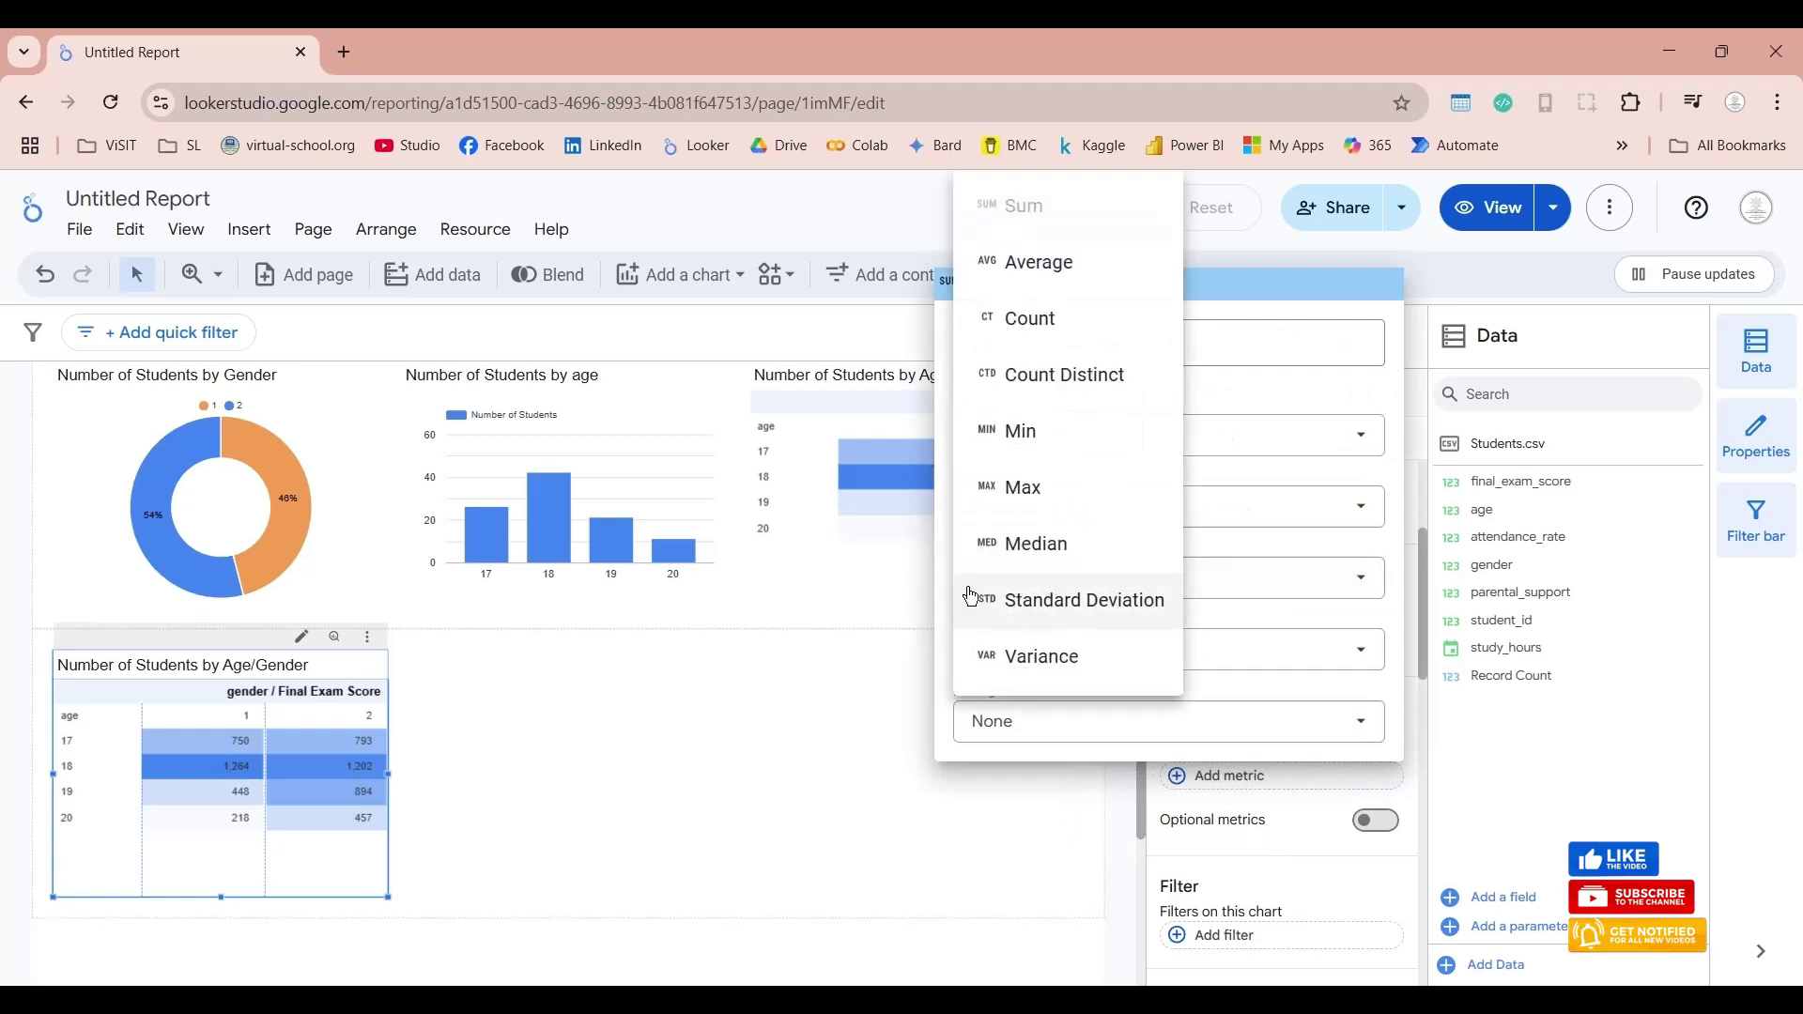
{"action": "left_click", "coordinate": [1026, 270]}
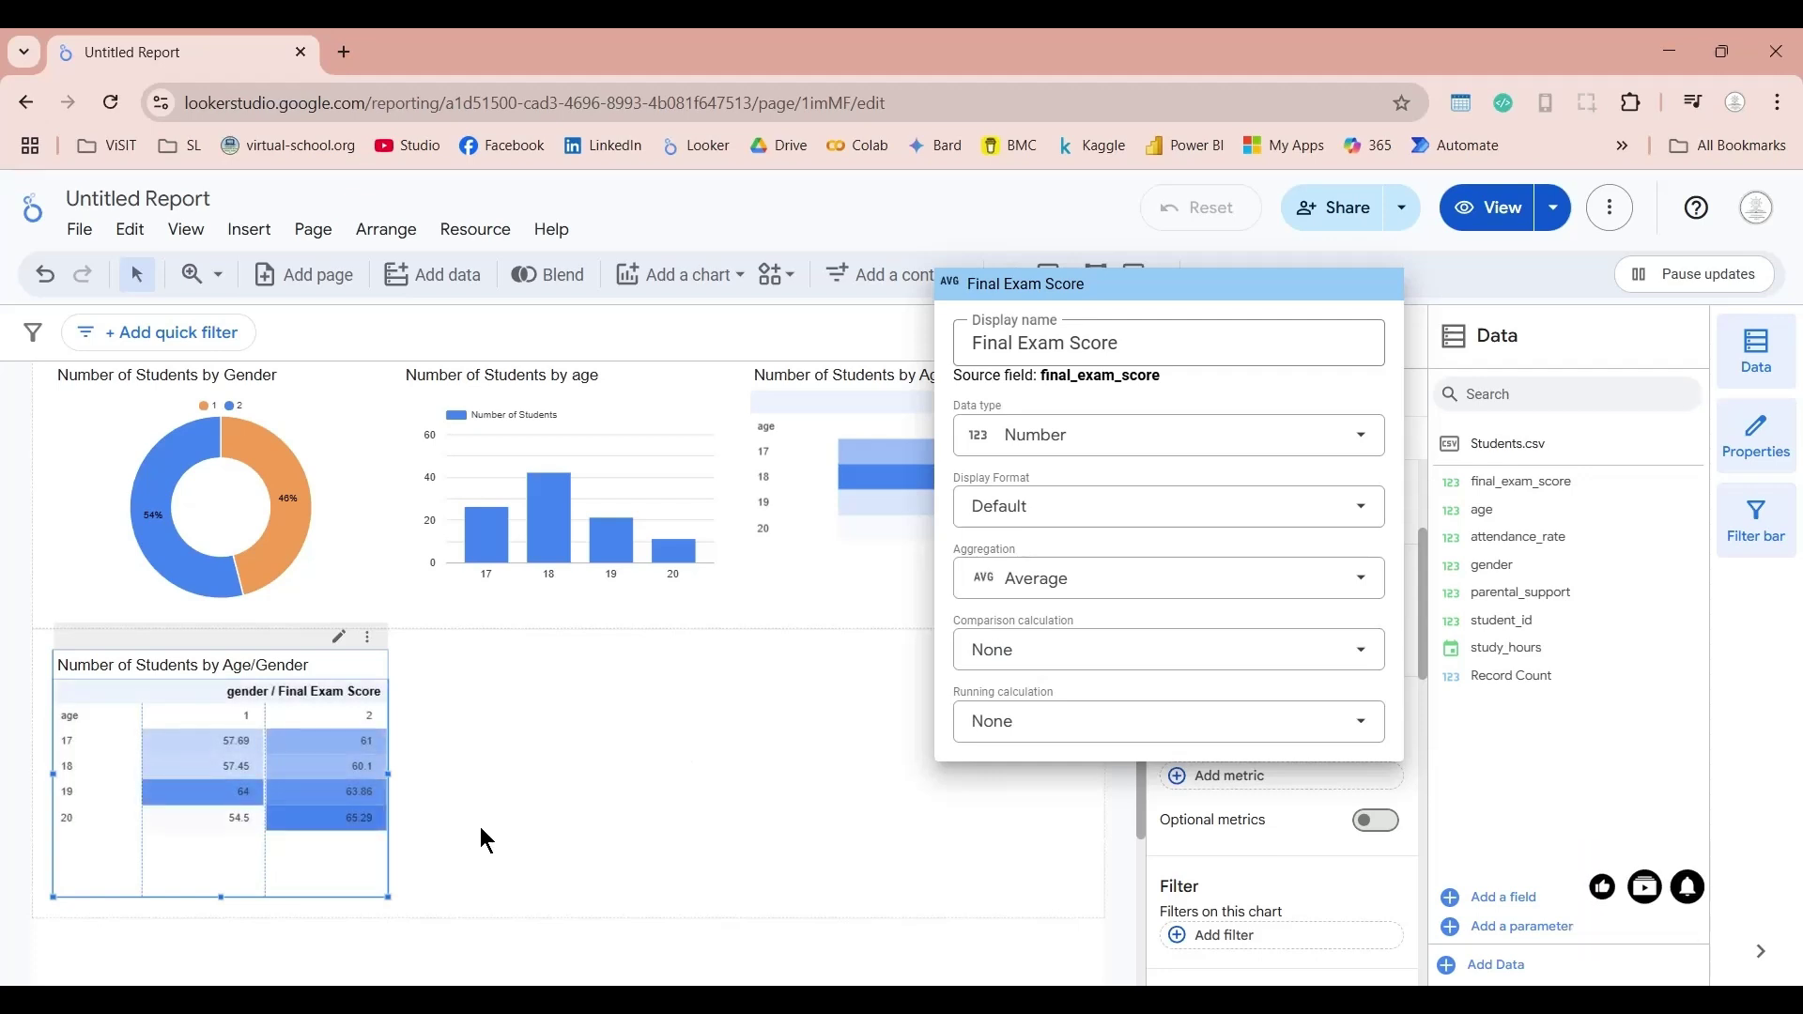
{"action": "left_click", "coordinate": [360, 871]}
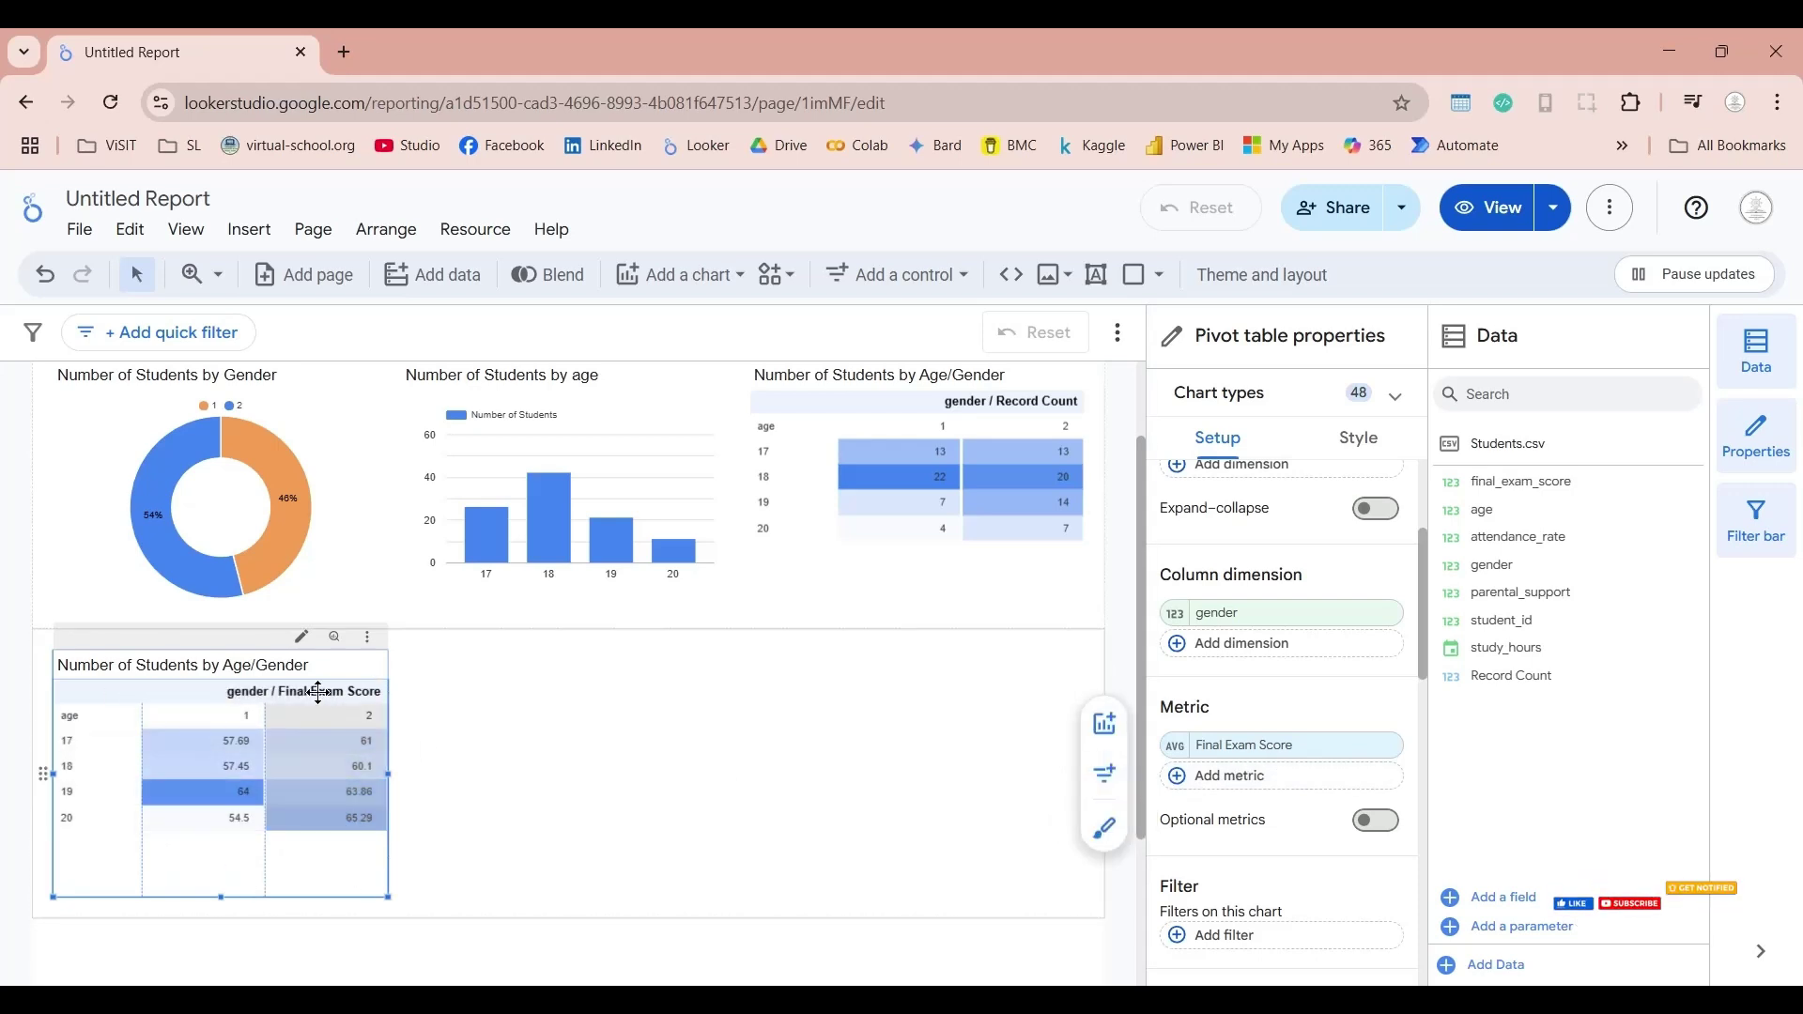
Step: Add a horizontal bar chart beside the Final Exam Score pivot table and set its dimension to parental_support
{"action": "left_click", "coordinate": [495, 808]}
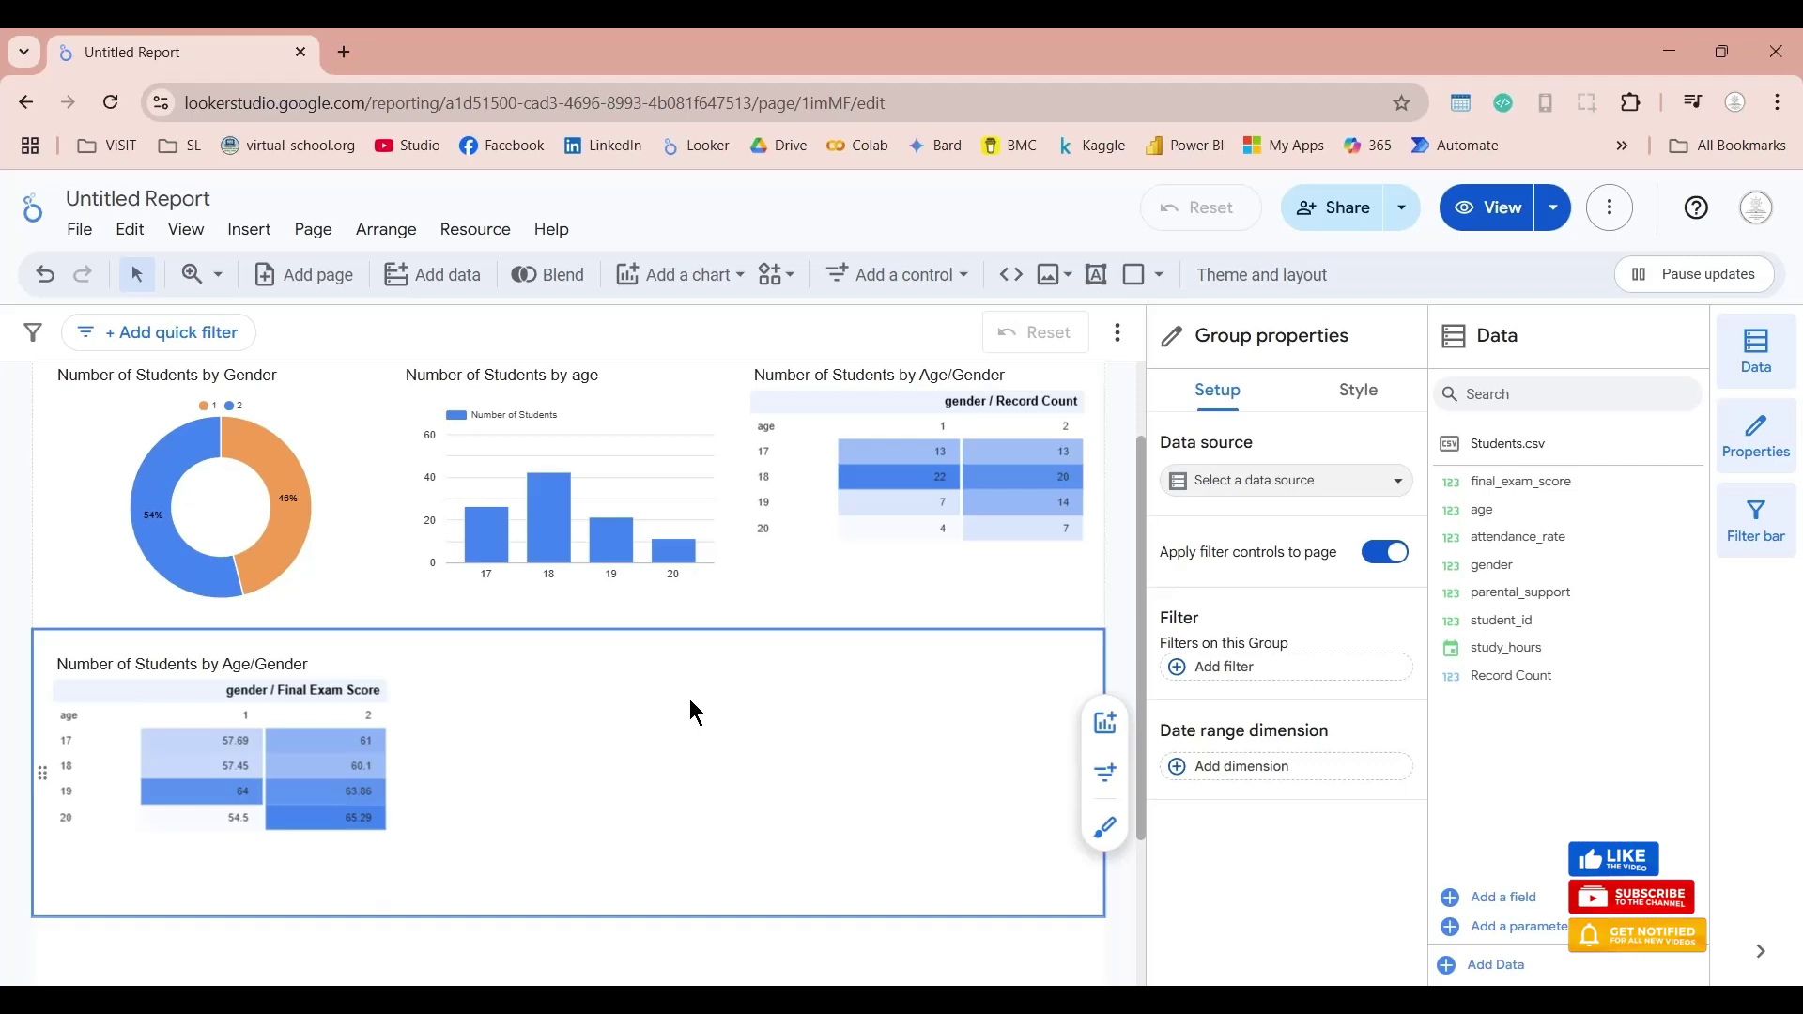
{"action": "left_click", "coordinate": [1104, 721]}
{"action": "scroll", "coordinate": [902, 695], "scroll_direction": "down", "scroll_amount": 10}
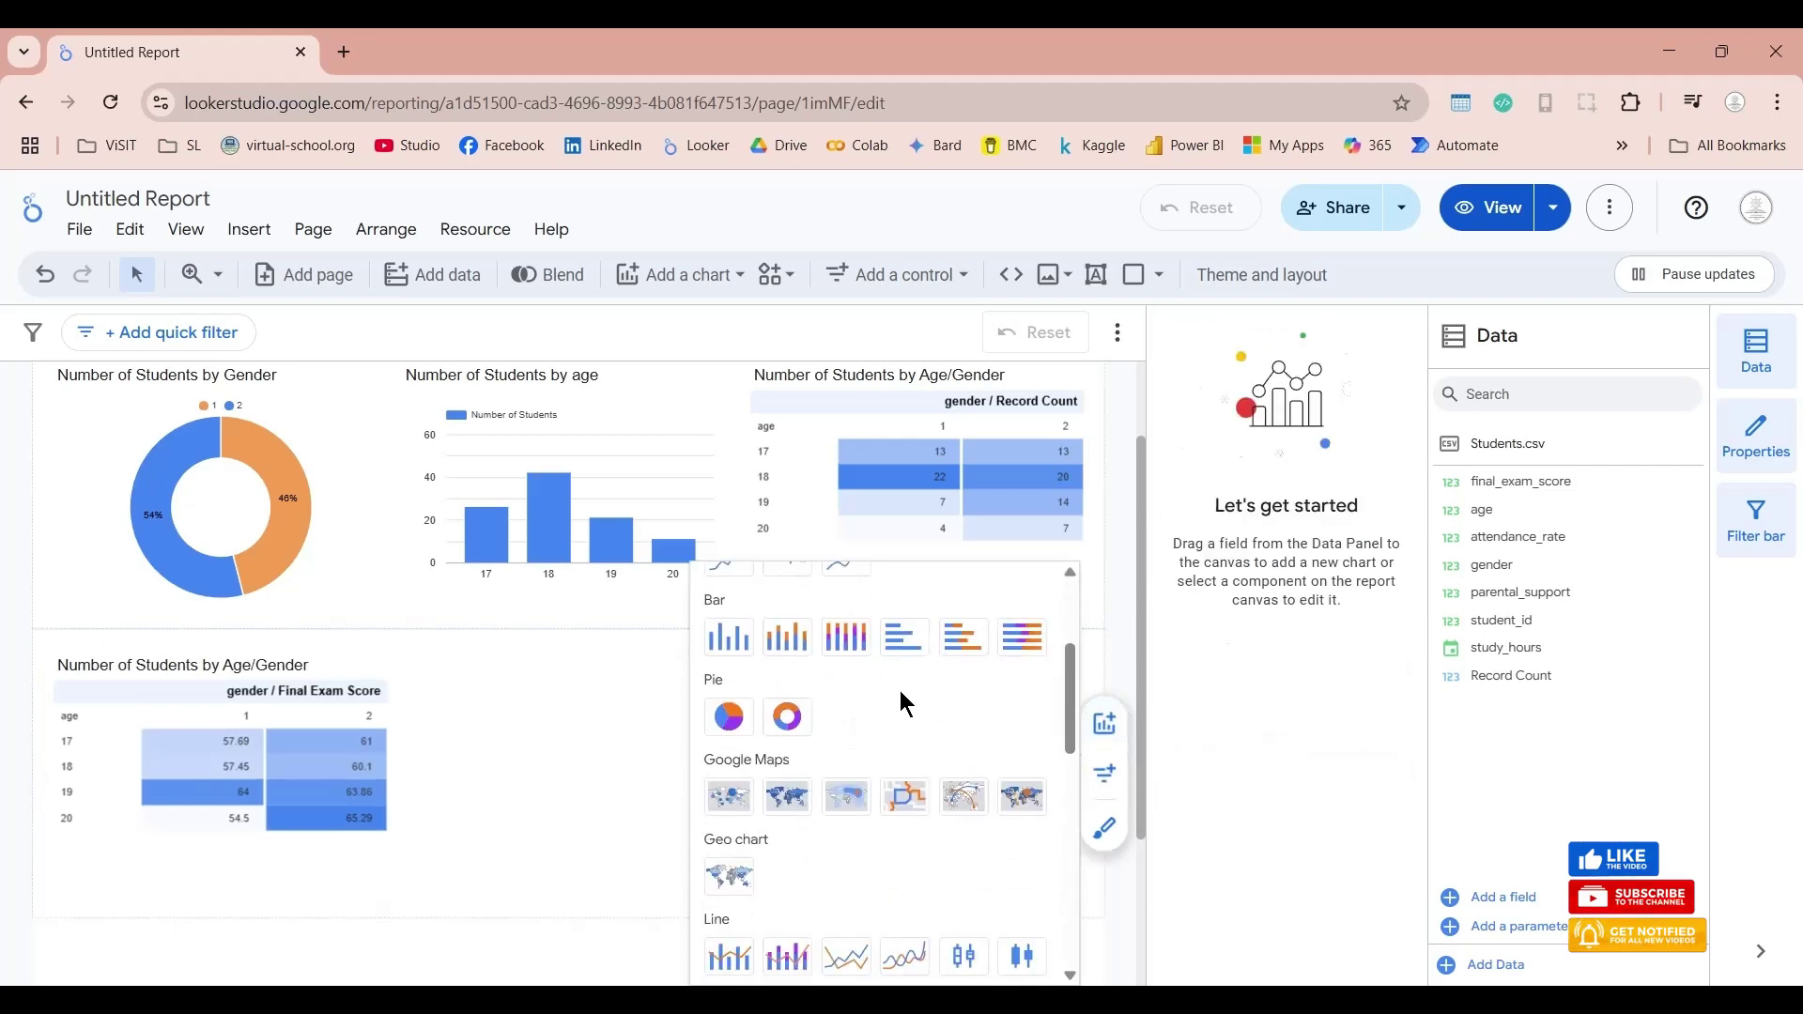
{"action": "scroll", "coordinate": [902, 695], "scroll_direction": "down", "scroll_amount": 5}
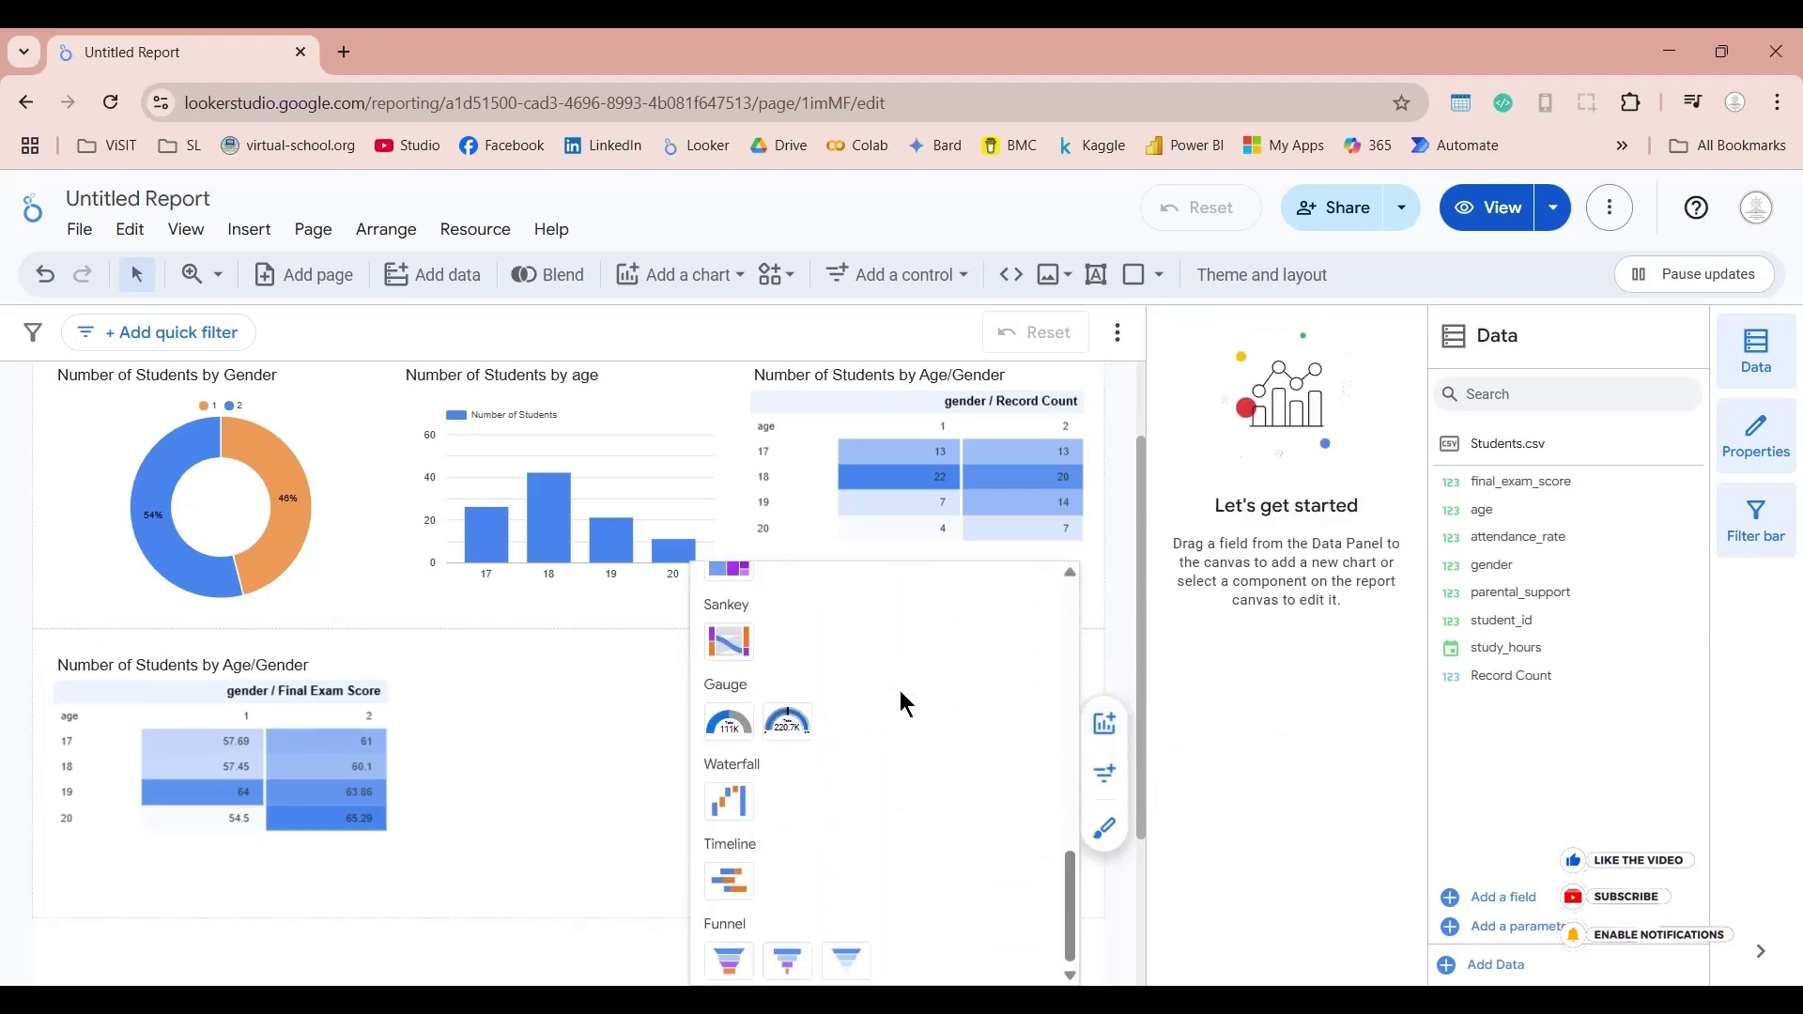
{"action": "scroll", "coordinate": [901, 695], "scroll_direction": "up", "scroll_amount": 10}
{"action": "scroll", "coordinate": [902, 700], "scroll_direction": "up", "scroll_amount": 2}
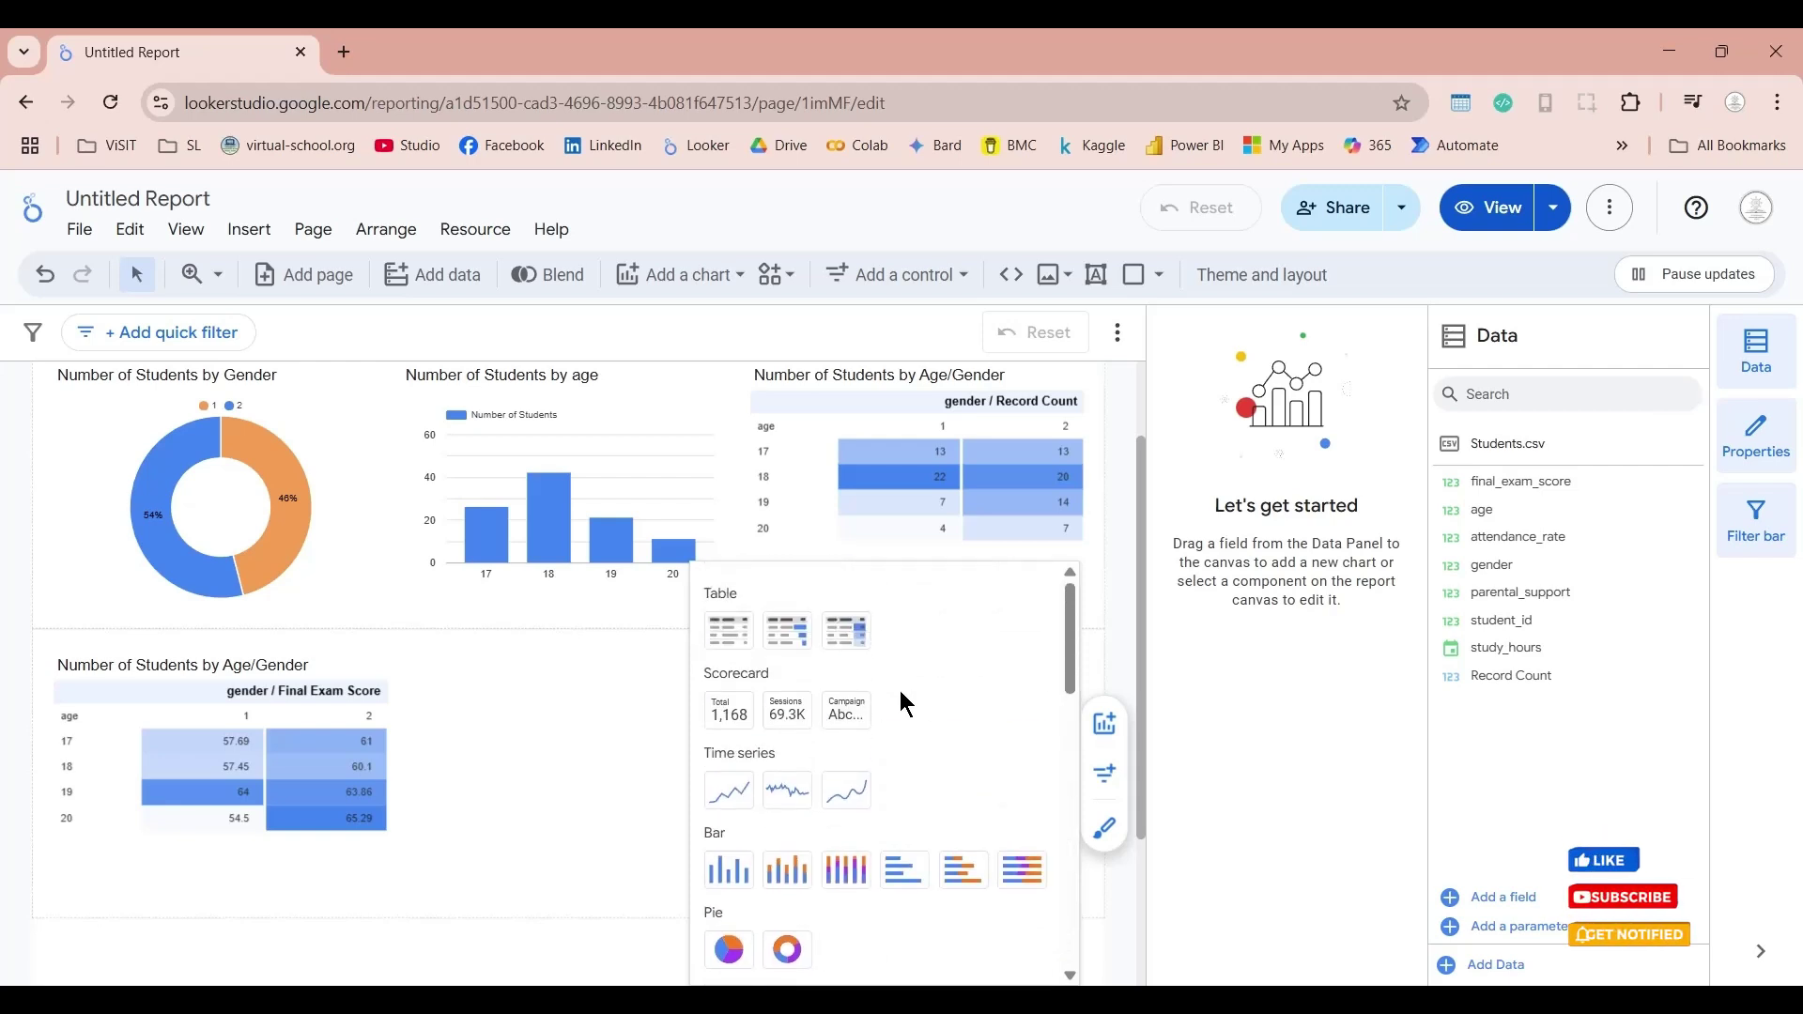
{"action": "scroll", "coordinate": [901, 699], "scroll_direction": "down", "scroll_amount": 3}
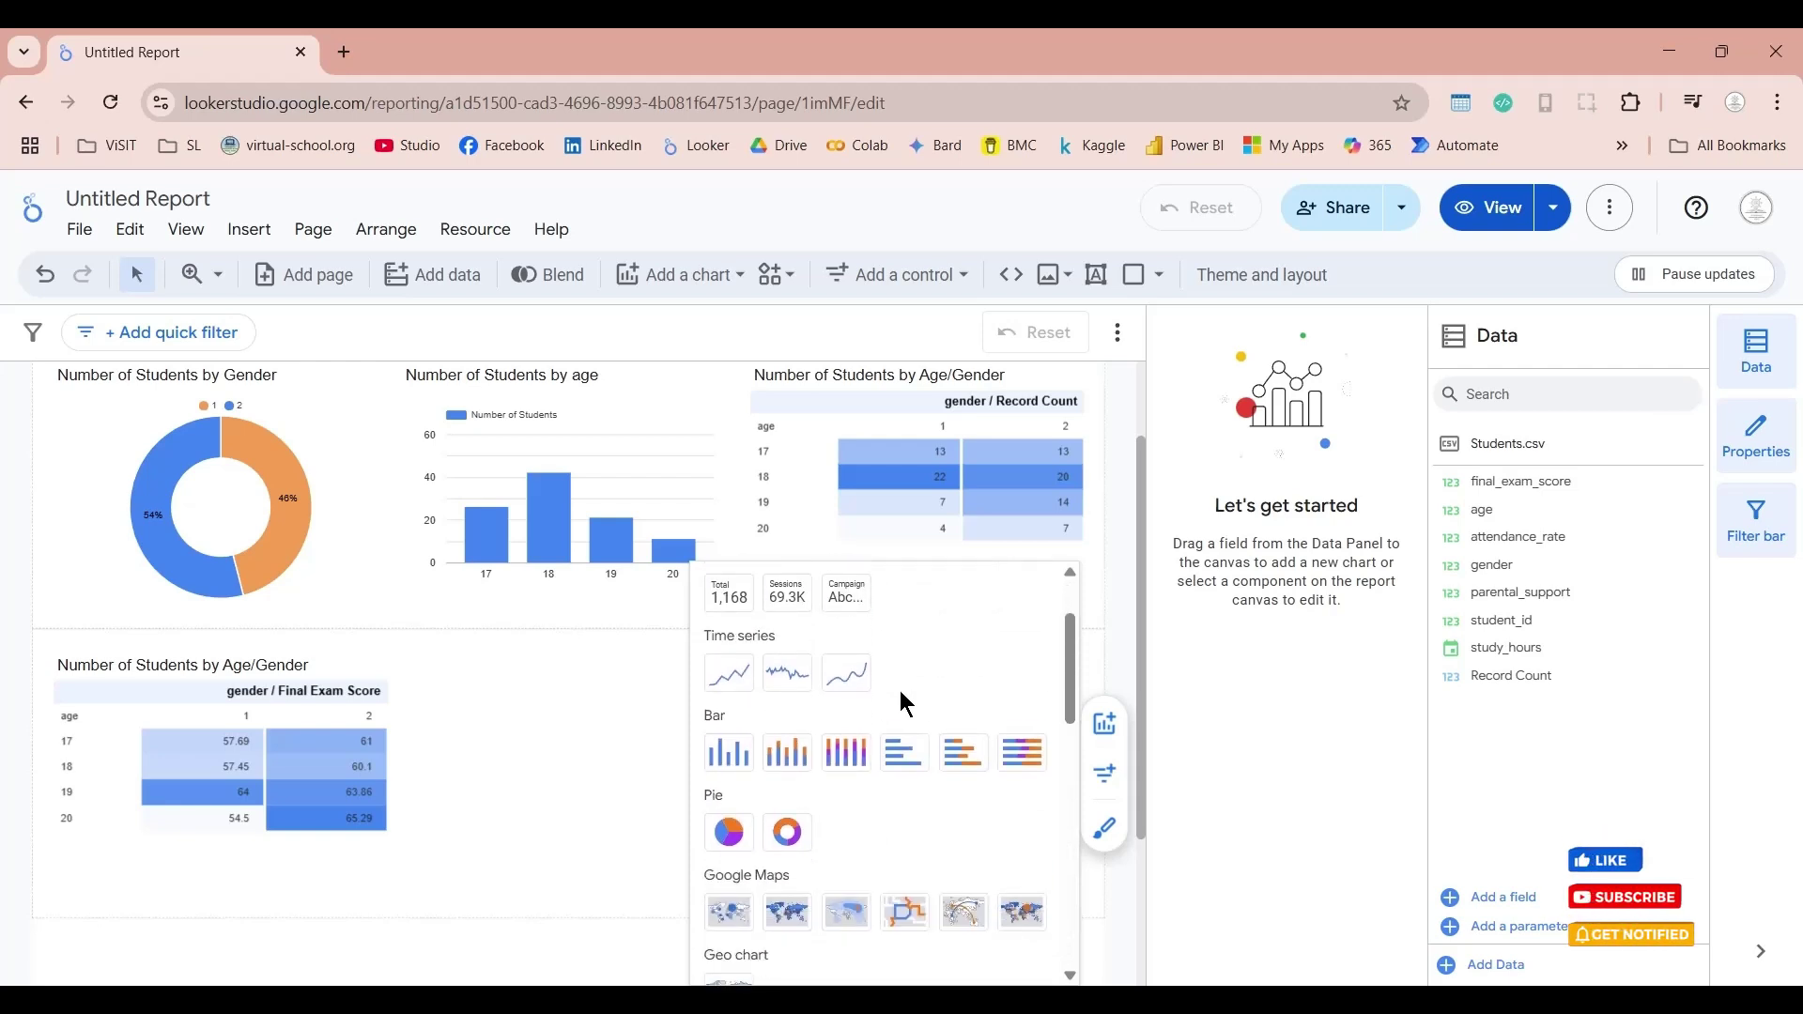
{"action": "left_click", "coordinate": [904, 752]}
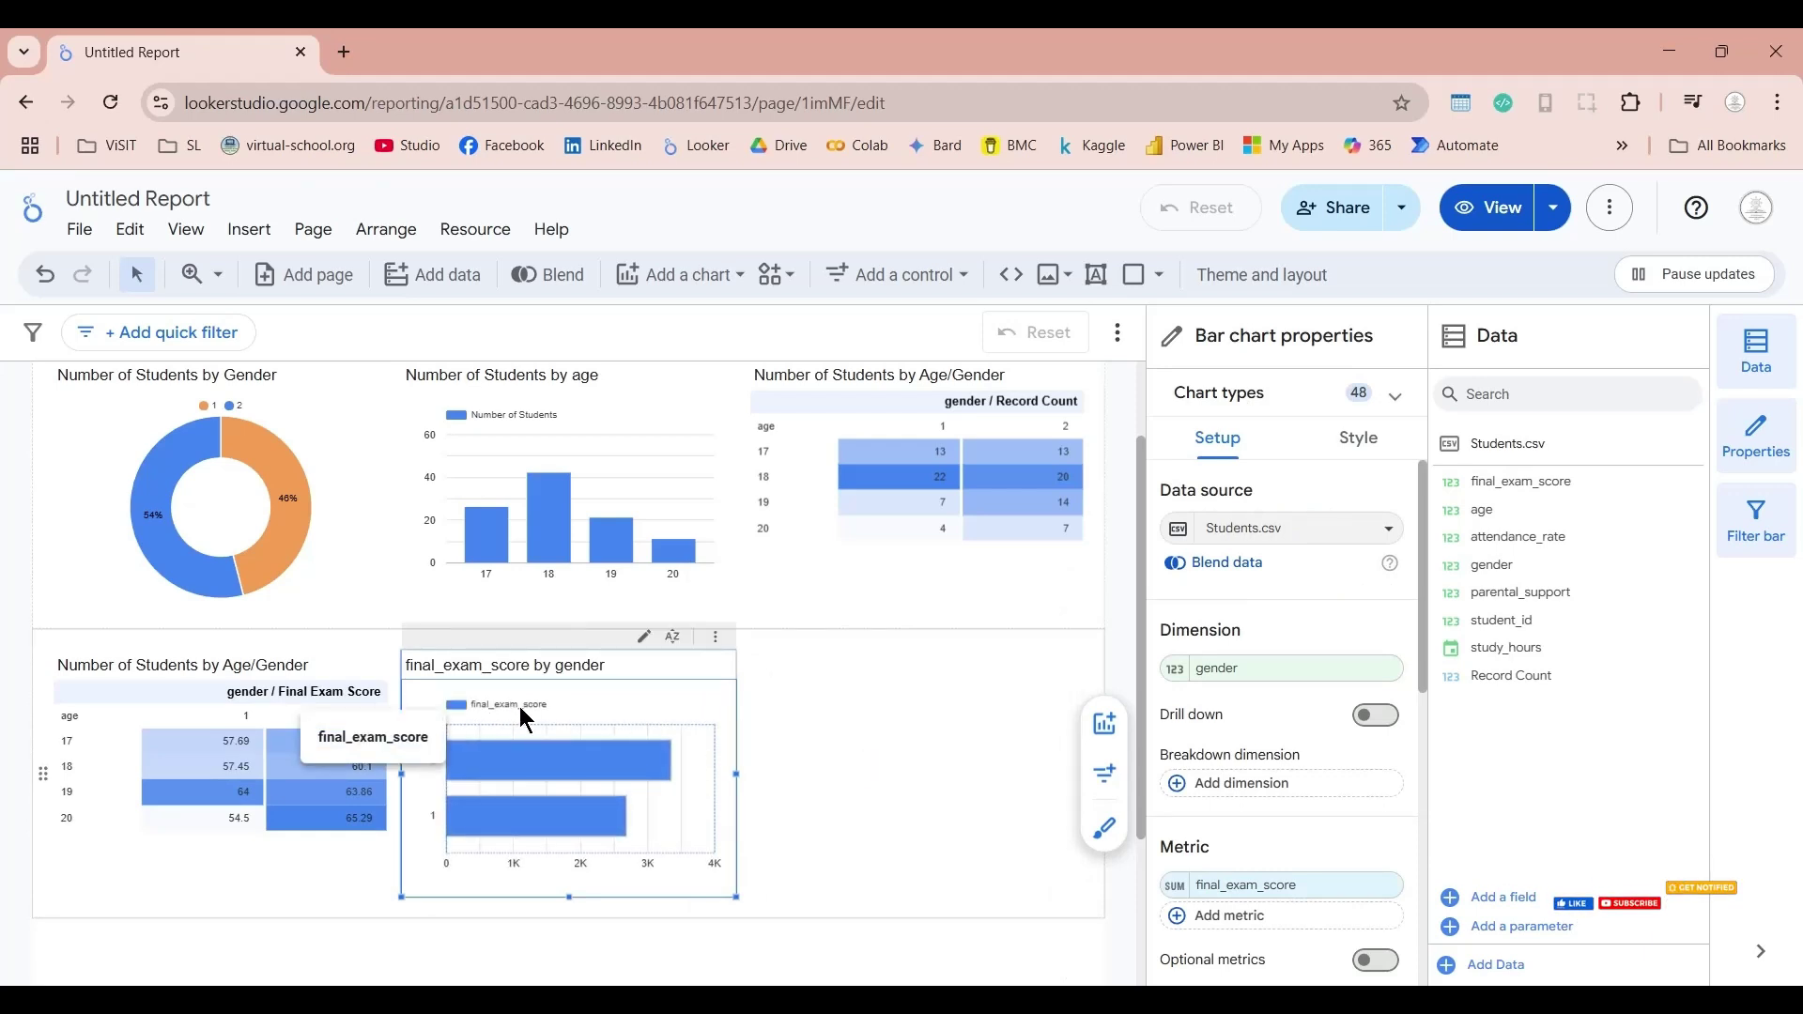
{"action": "left_click", "coordinate": [1209, 671]}
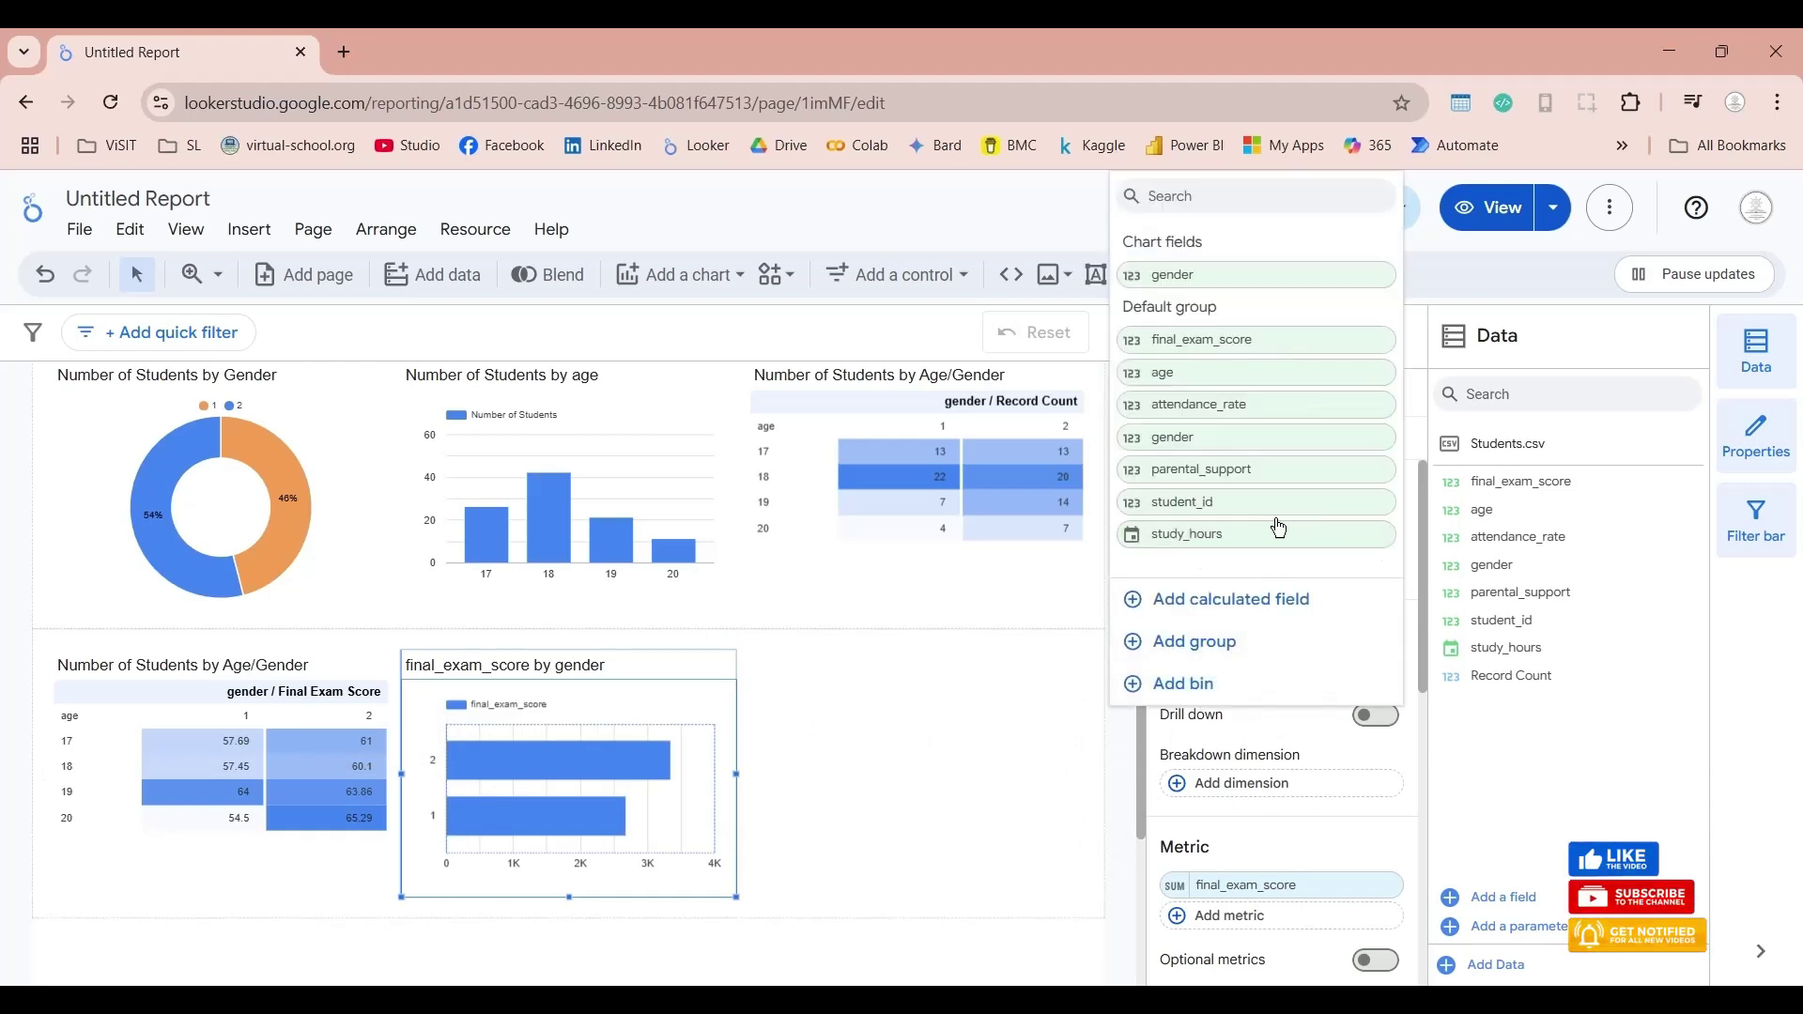
{"action": "left_click", "coordinate": [1221, 471]}
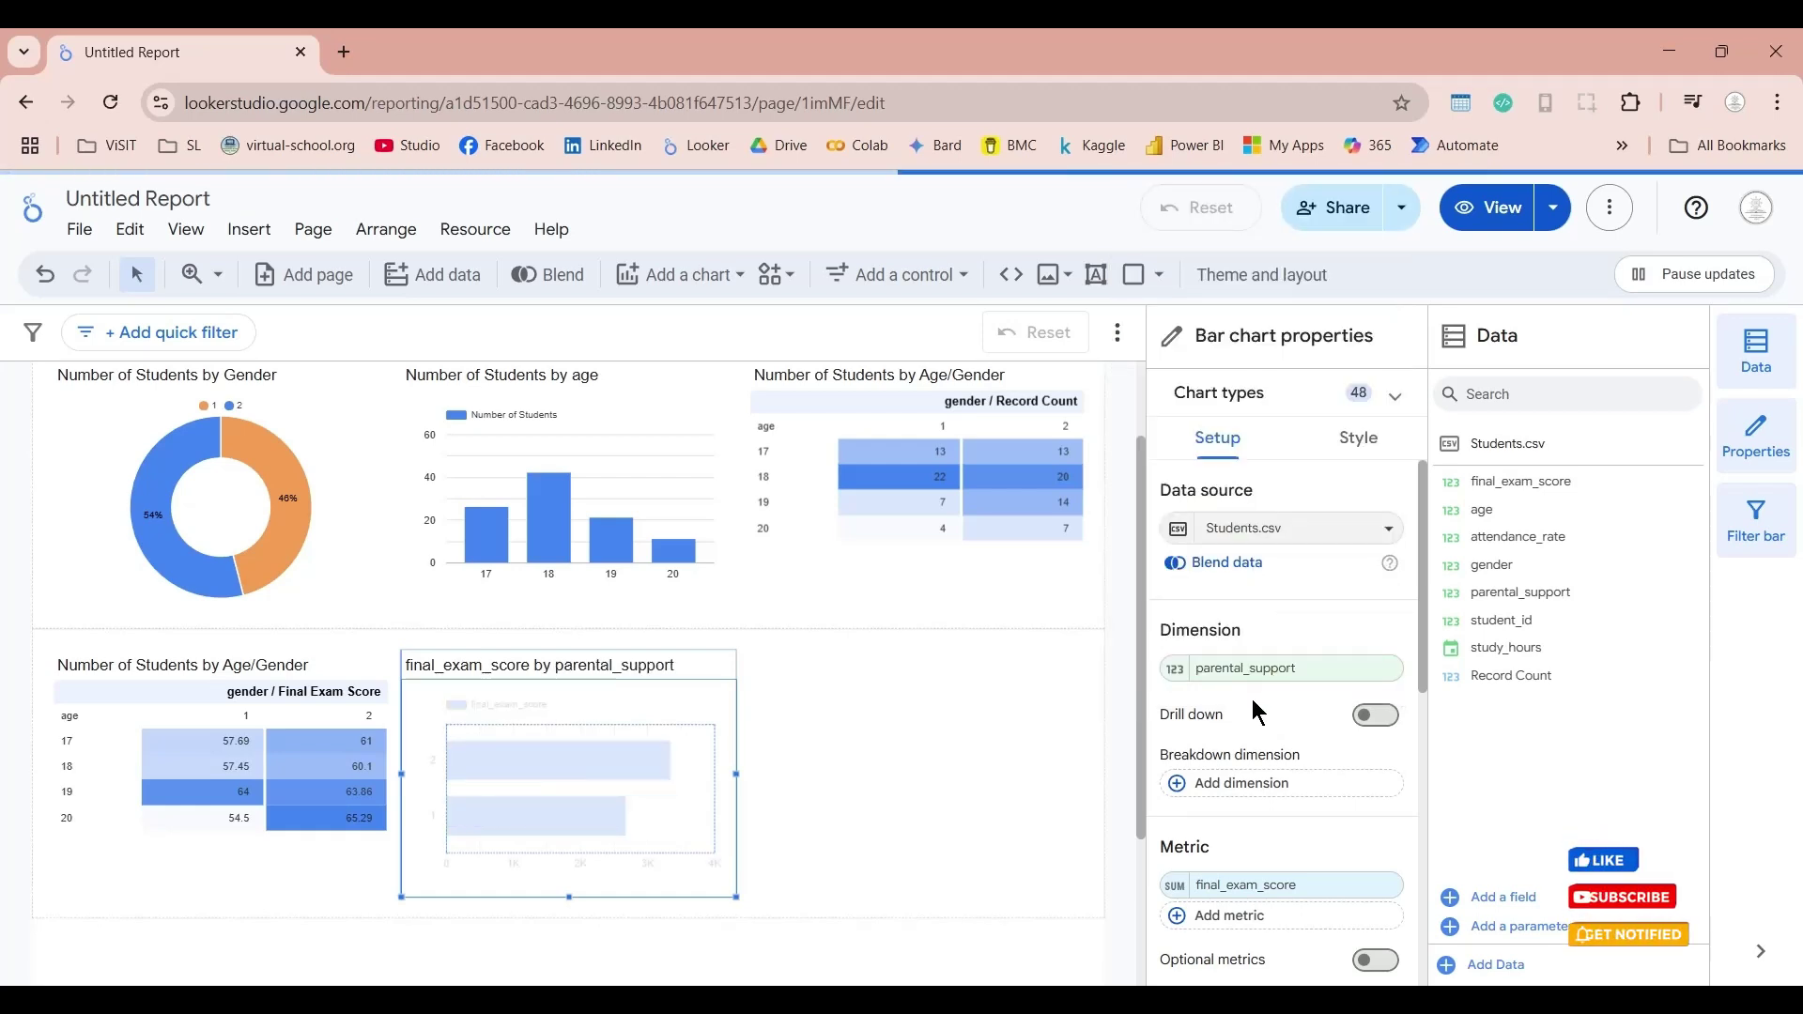
Step: Set the aggregation of the new bar chart's final_exam_score metric to Average
{"action": "scroll", "coordinate": [1260, 713], "scroll_direction": "down", "scroll_amount": 1}
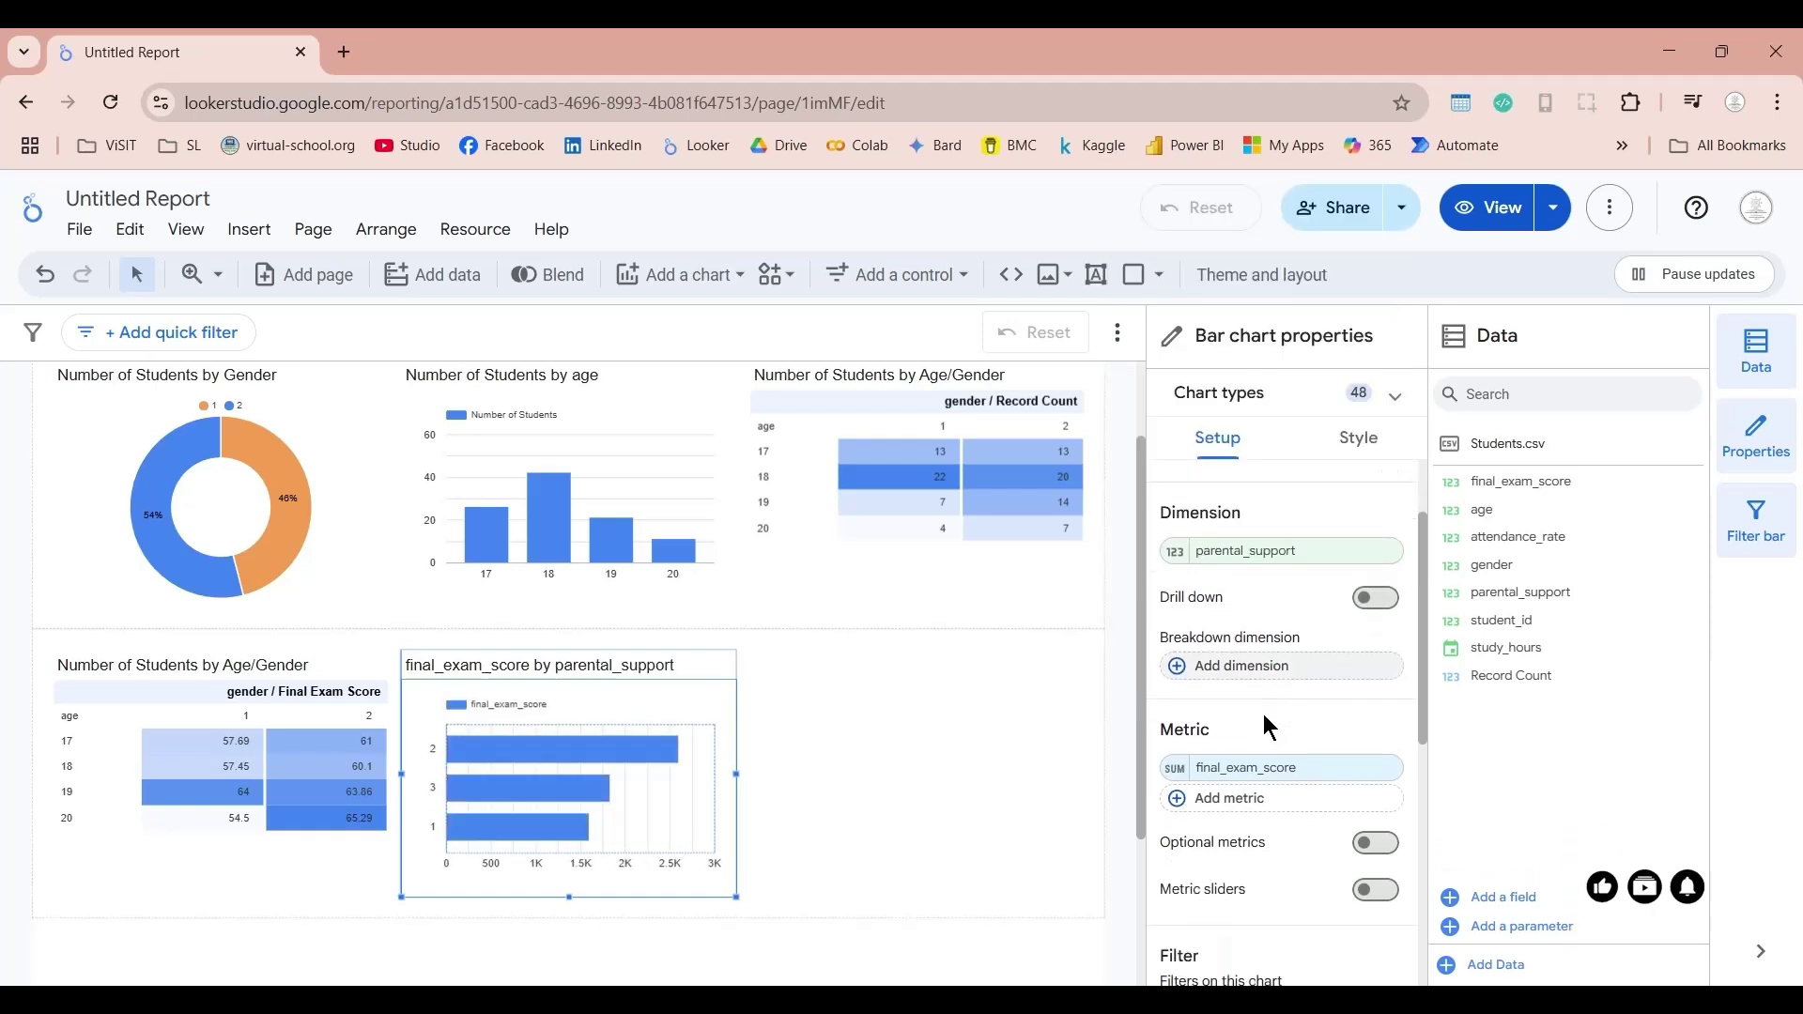
{"action": "left_click", "coordinate": [1211, 772]}
{"action": "left_click", "coordinate": [1124, 477]}
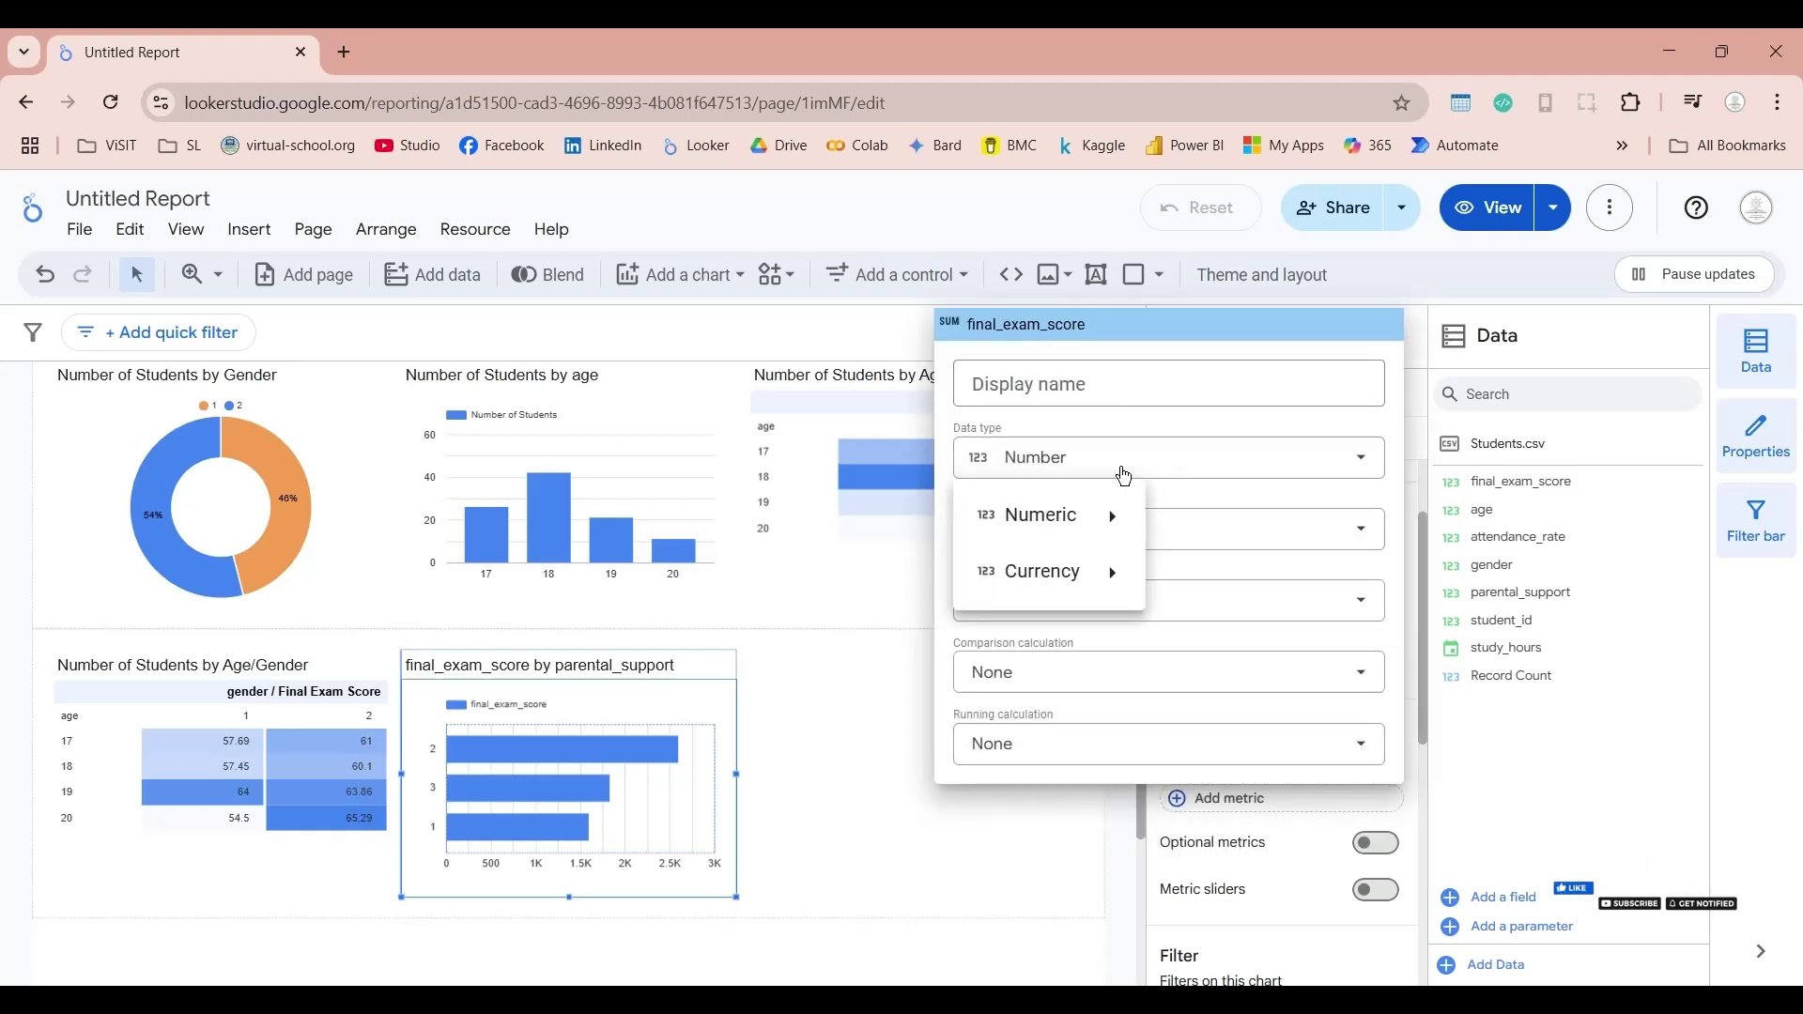
{"action": "left_click", "coordinate": [1186, 556]}
{"action": "left_click", "coordinate": [1066, 604]}
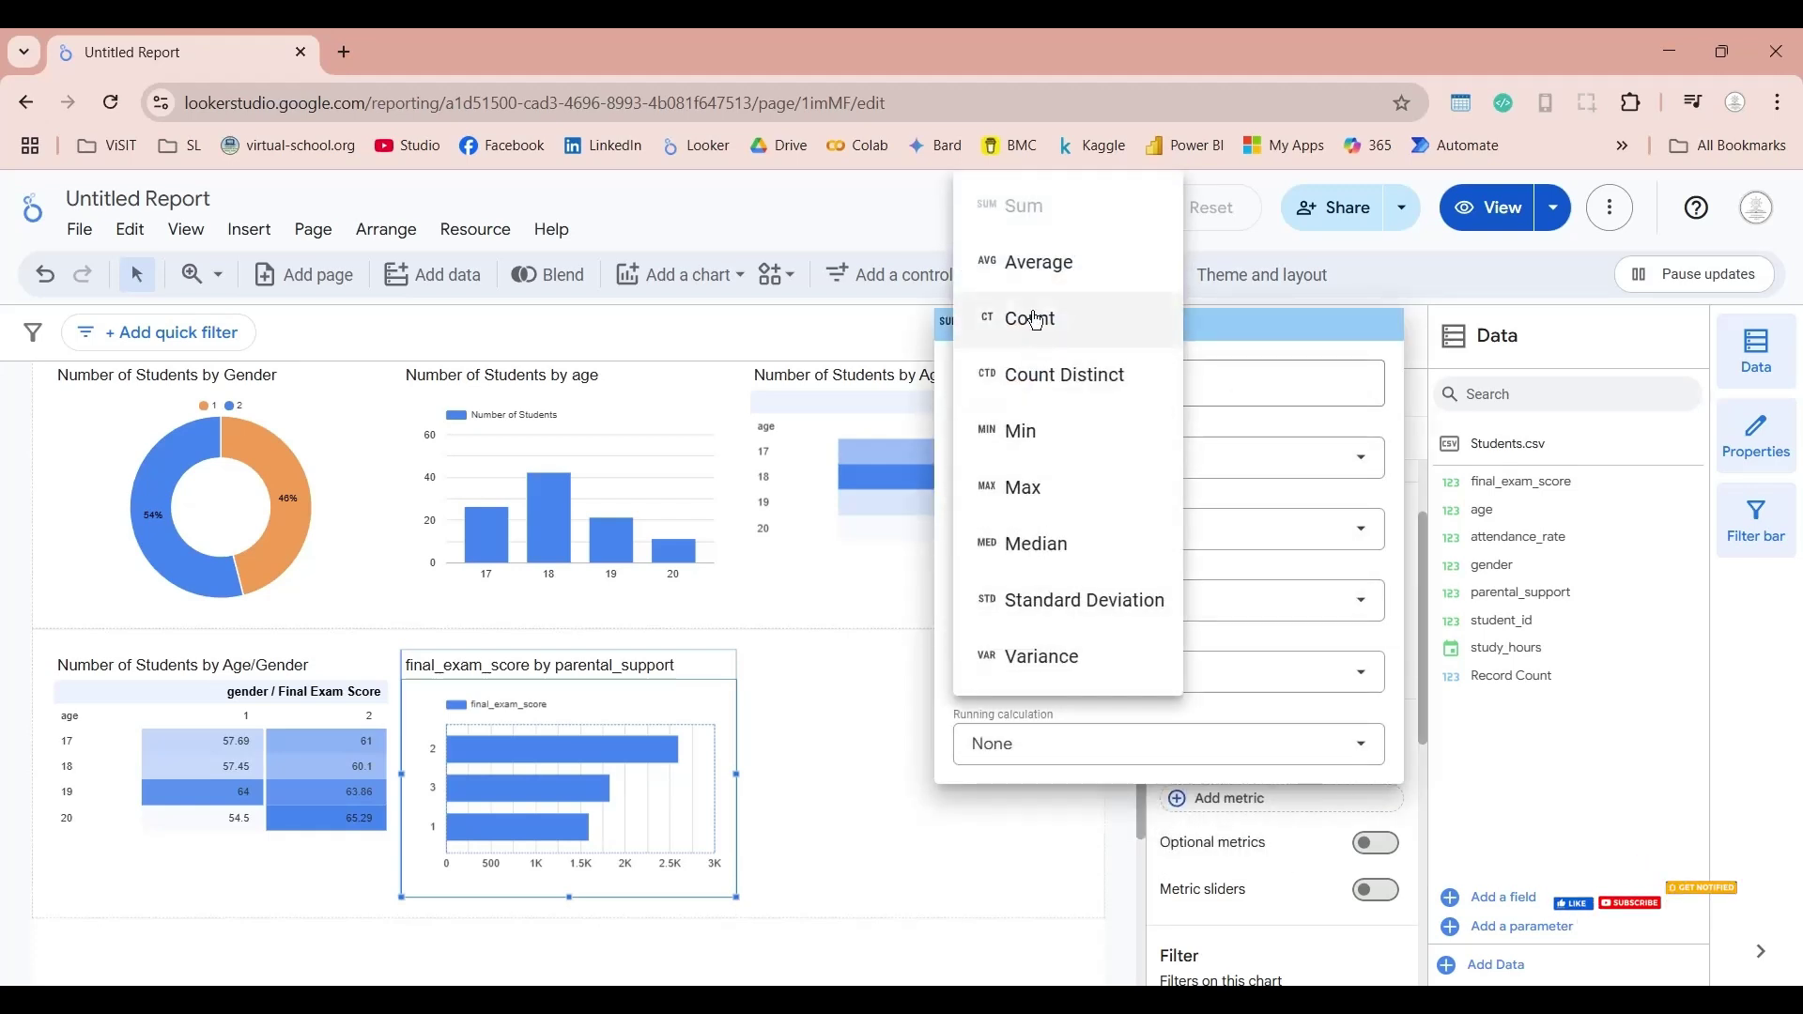
{"action": "left_click", "coordinate": [1038, 263]}
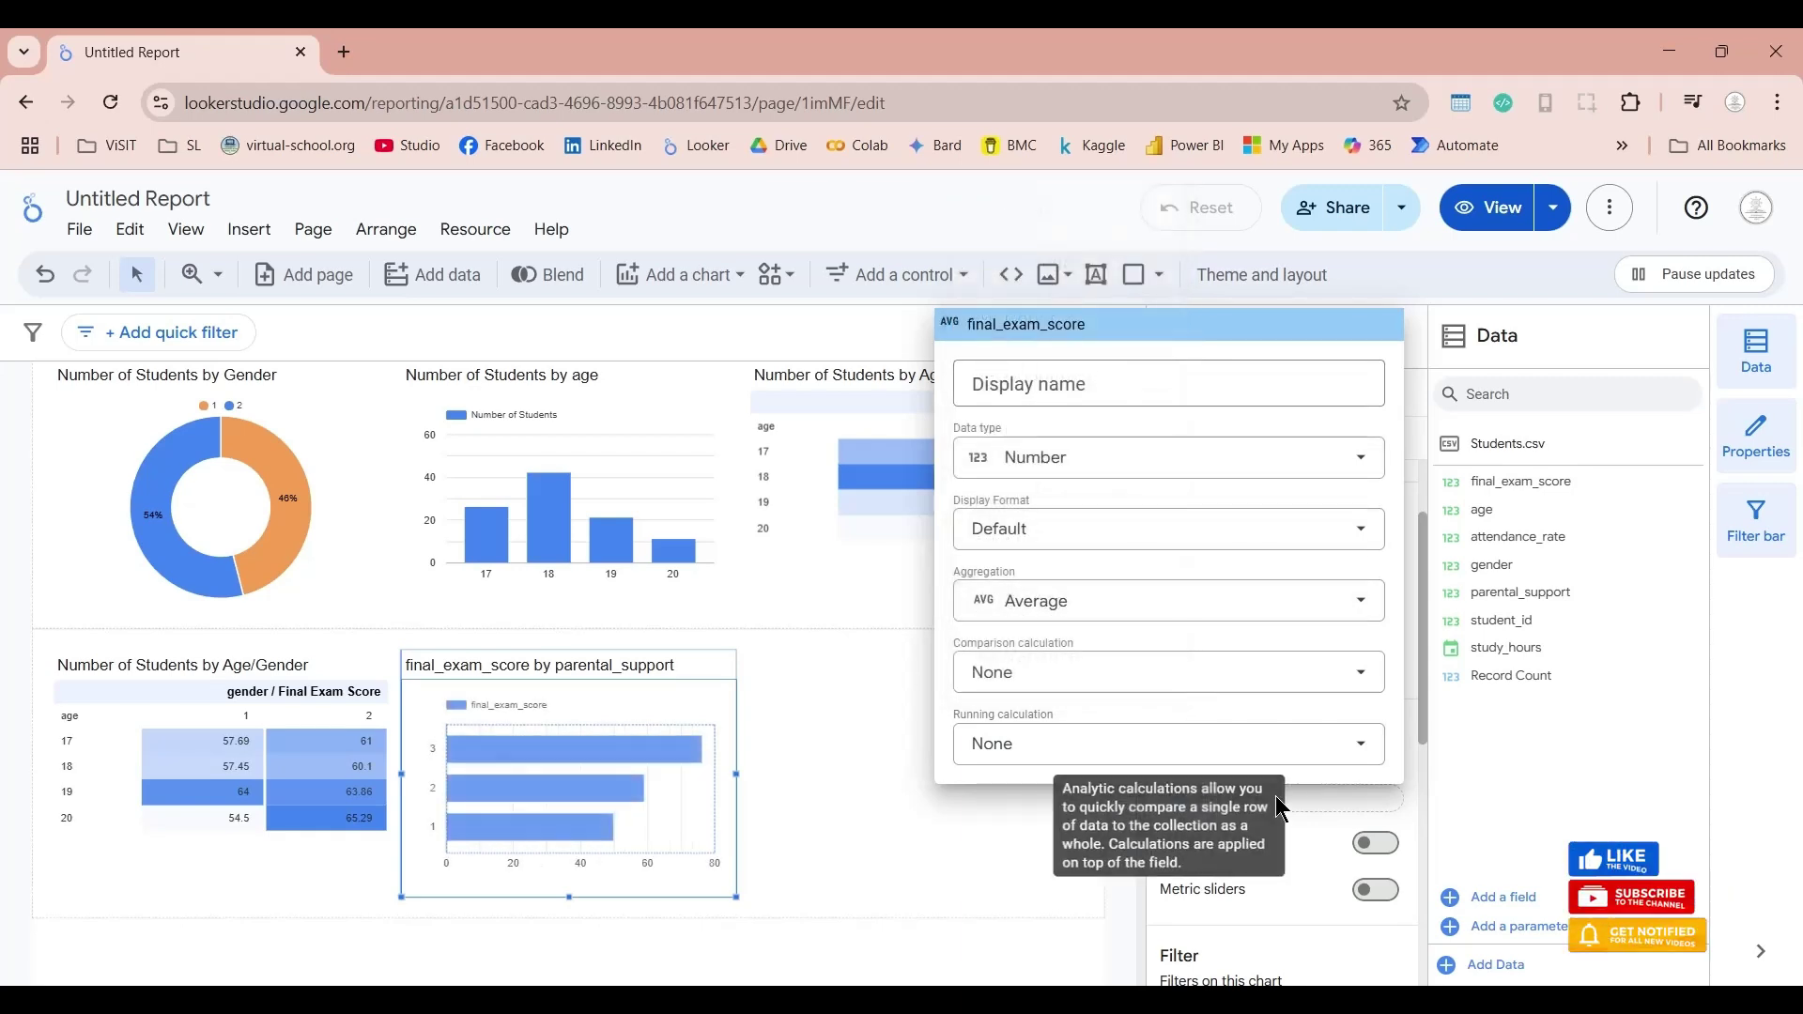
{"action": "left_click", "coordinate": [1343, 813]}
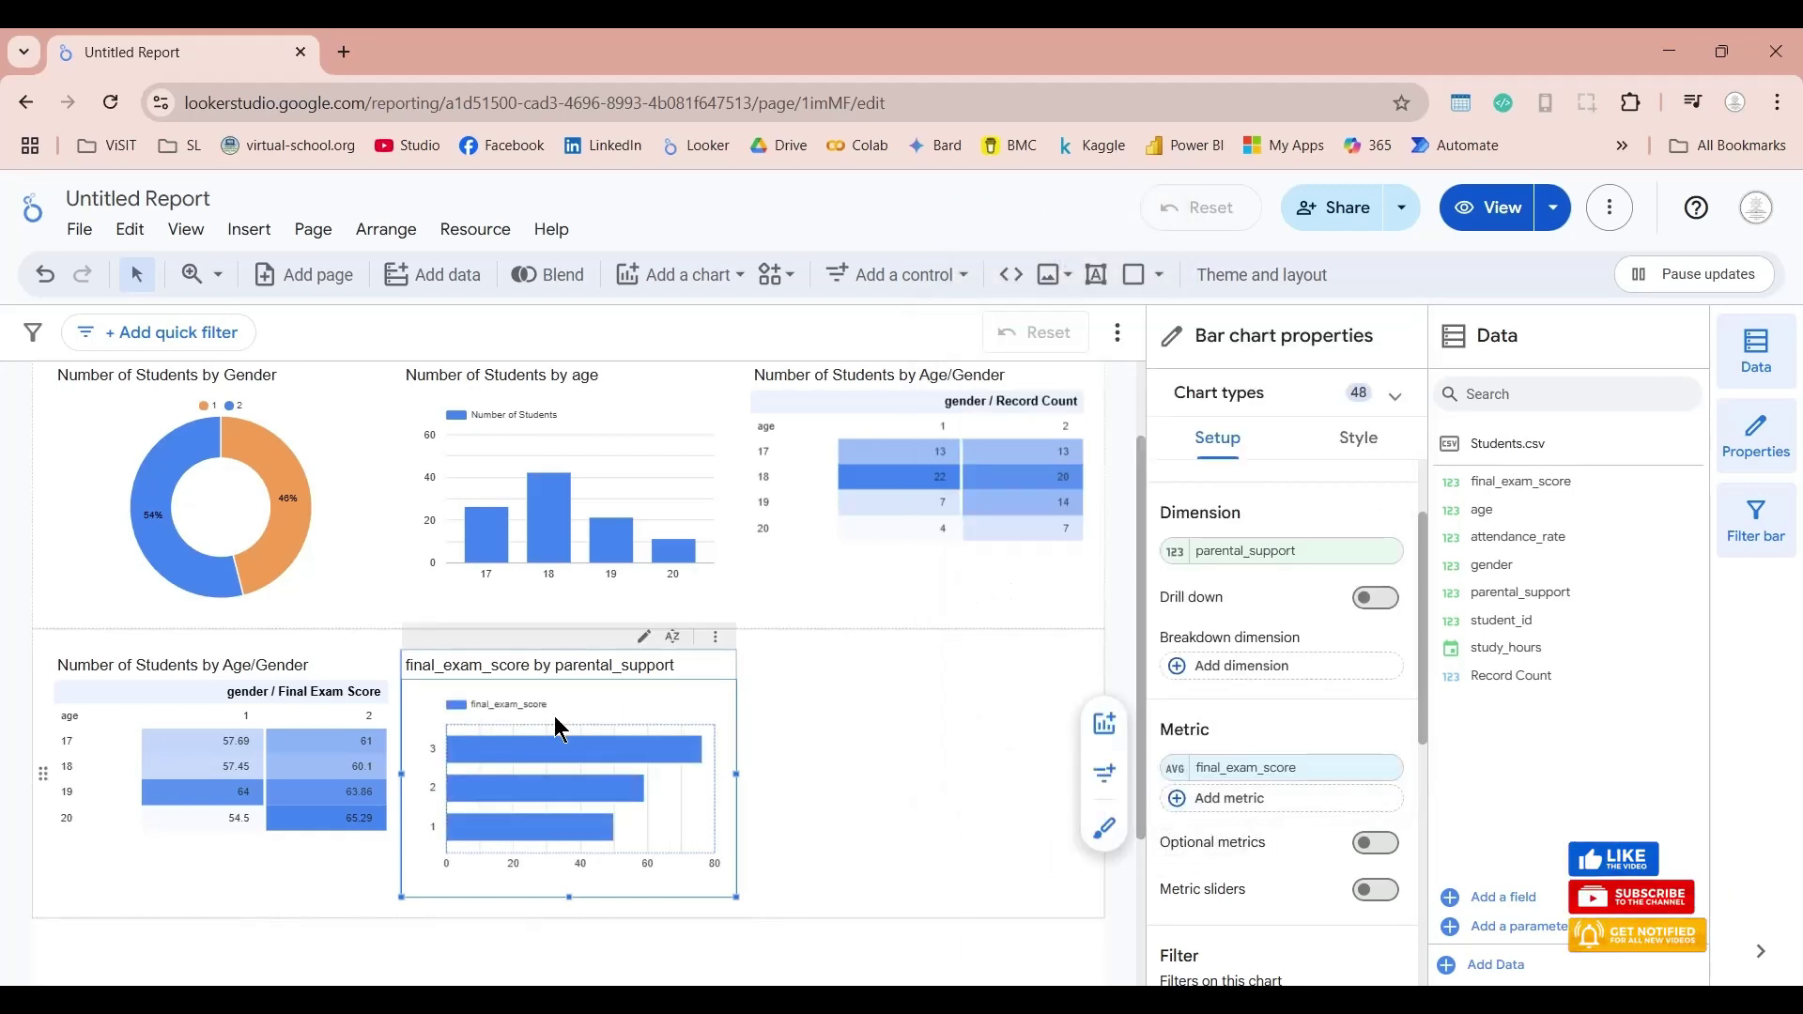
Step: Sort the horizontal bar chart by parental_support in ascending order
{"action": "mouse_move", "coordinate": [575, 754]}
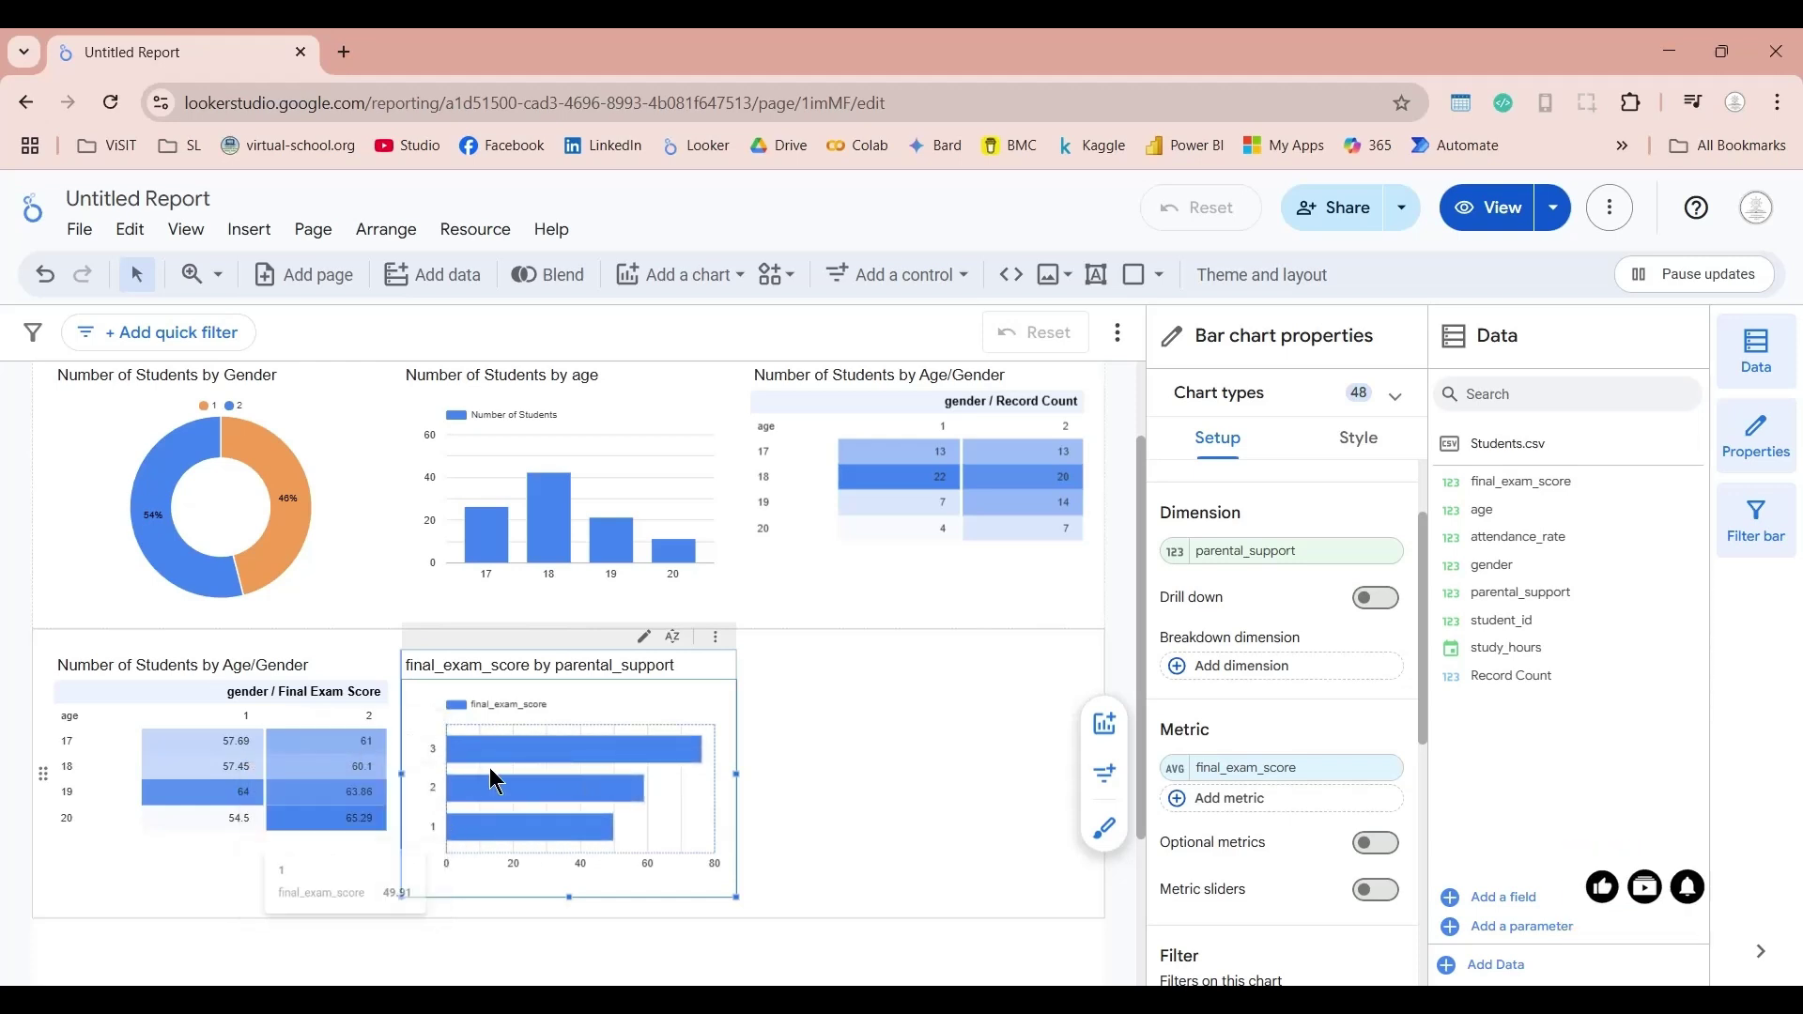
{"action": "mouse_move", "coordinate": [441, 744]}
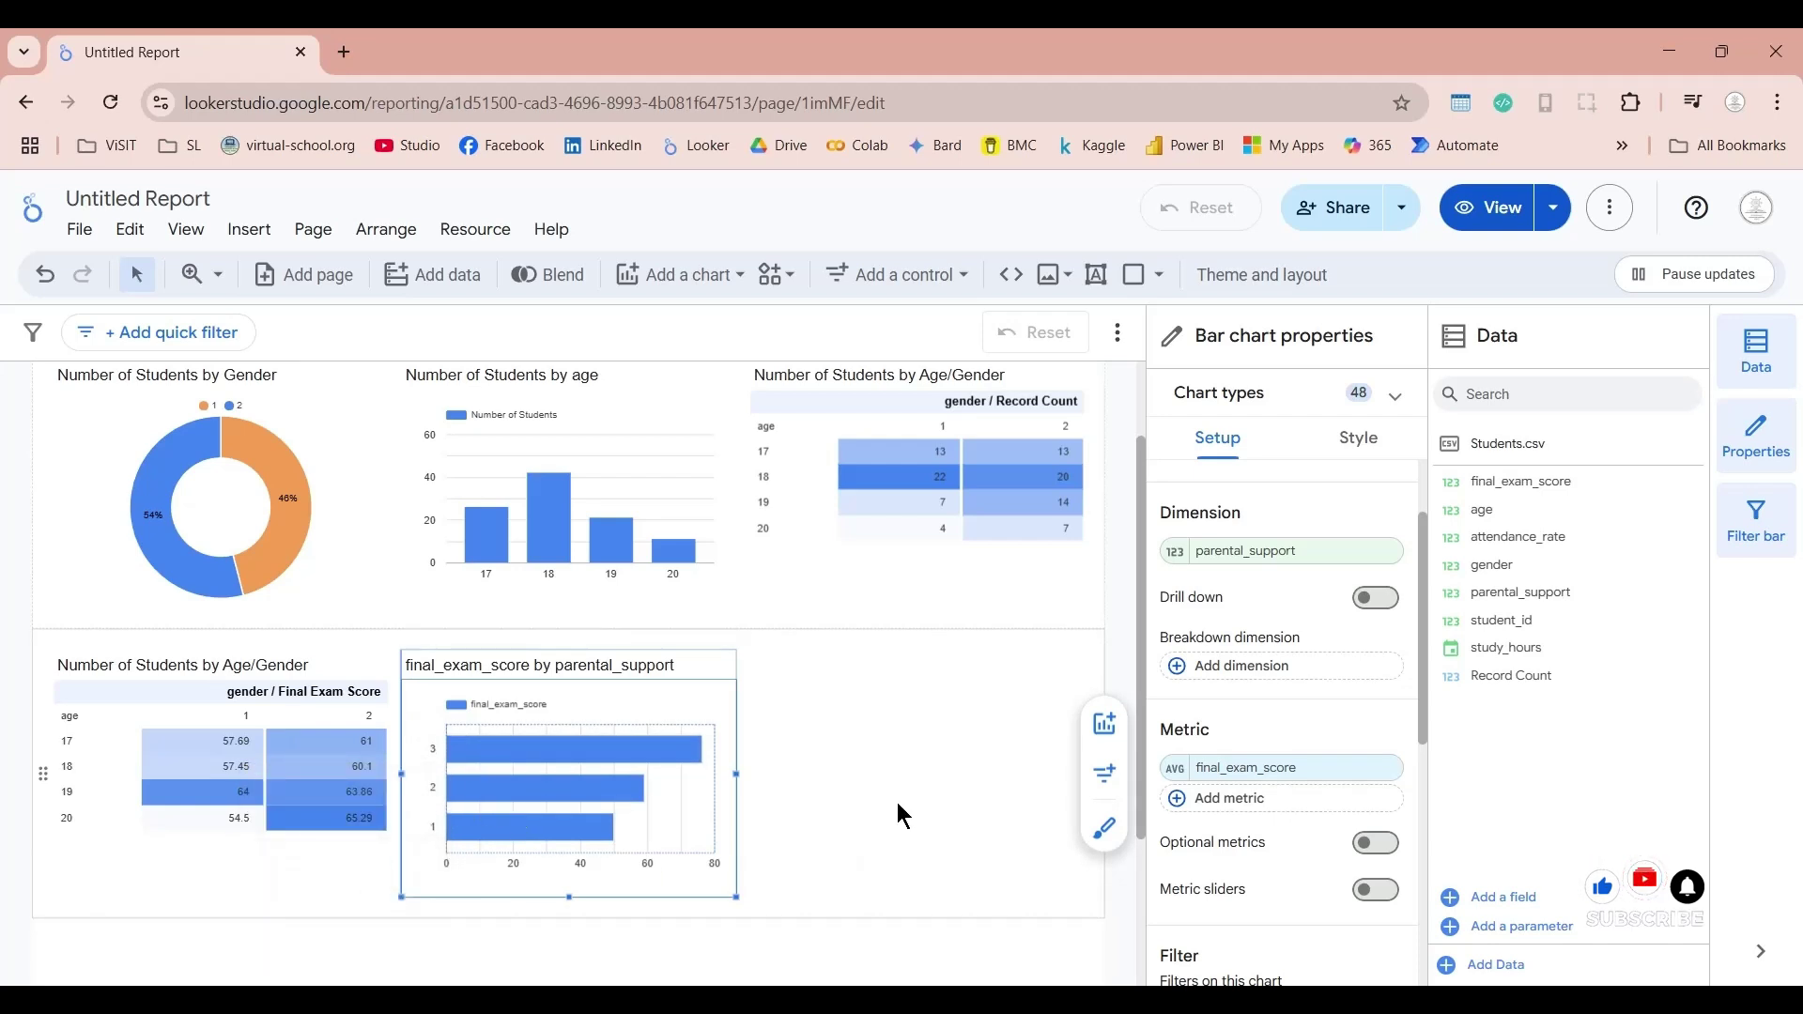
{"action": "scroll", "coordinate": [1303, 768], "scroll_direction": "down", "scroll_amount": 5}
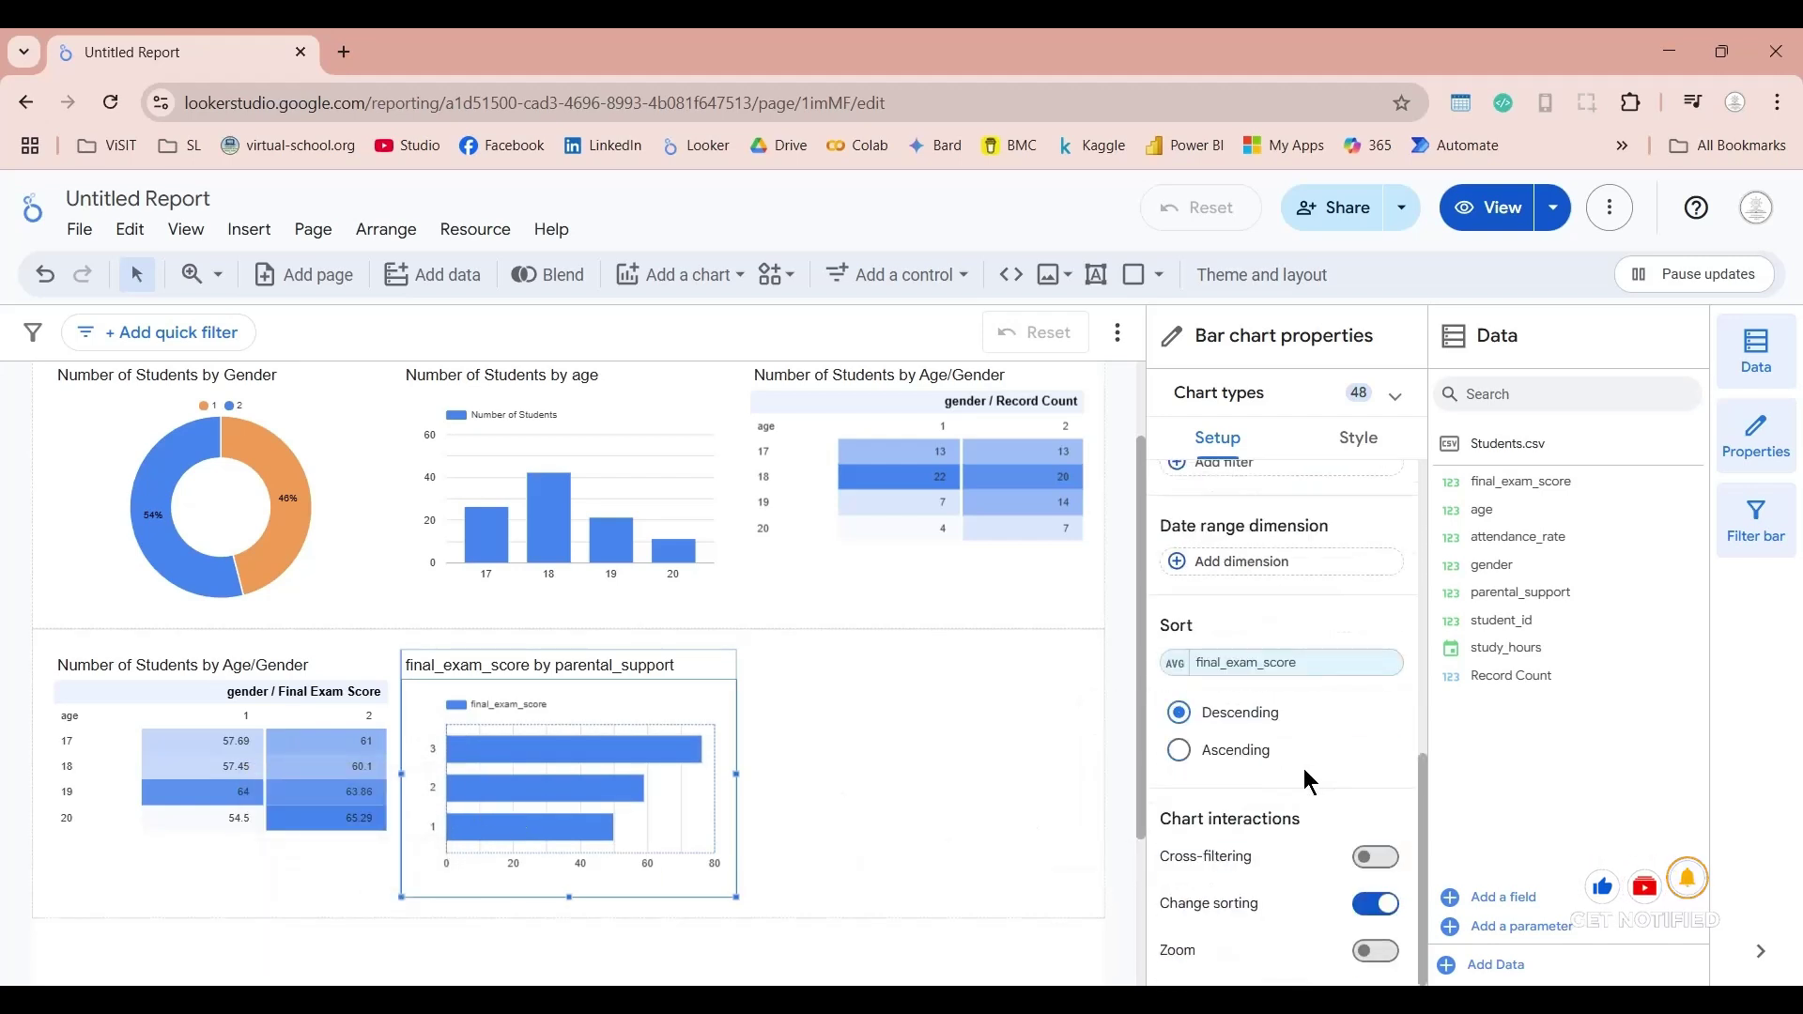
{"action": "left_click", "coordinate": [1258, 676]}
{"action": "left_click", "coordinate": [1196, 327]}
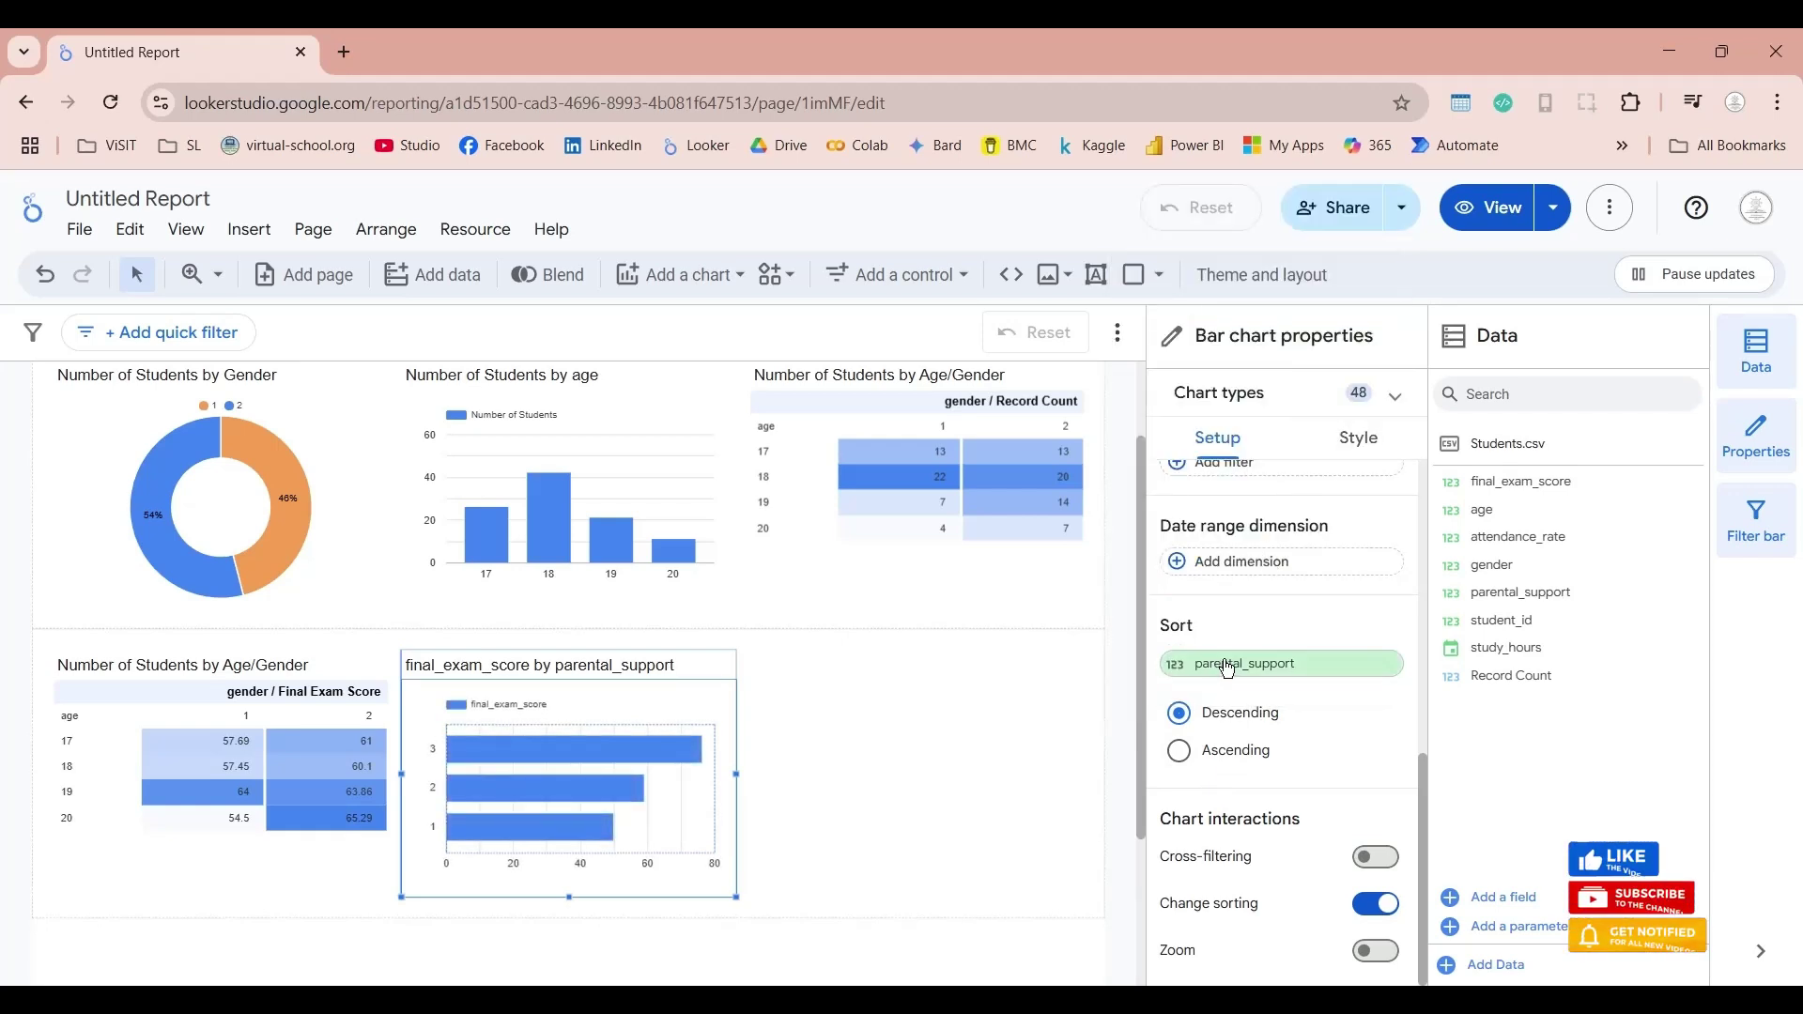
{"action": "left_click", "coordinate": [1180, 751]}
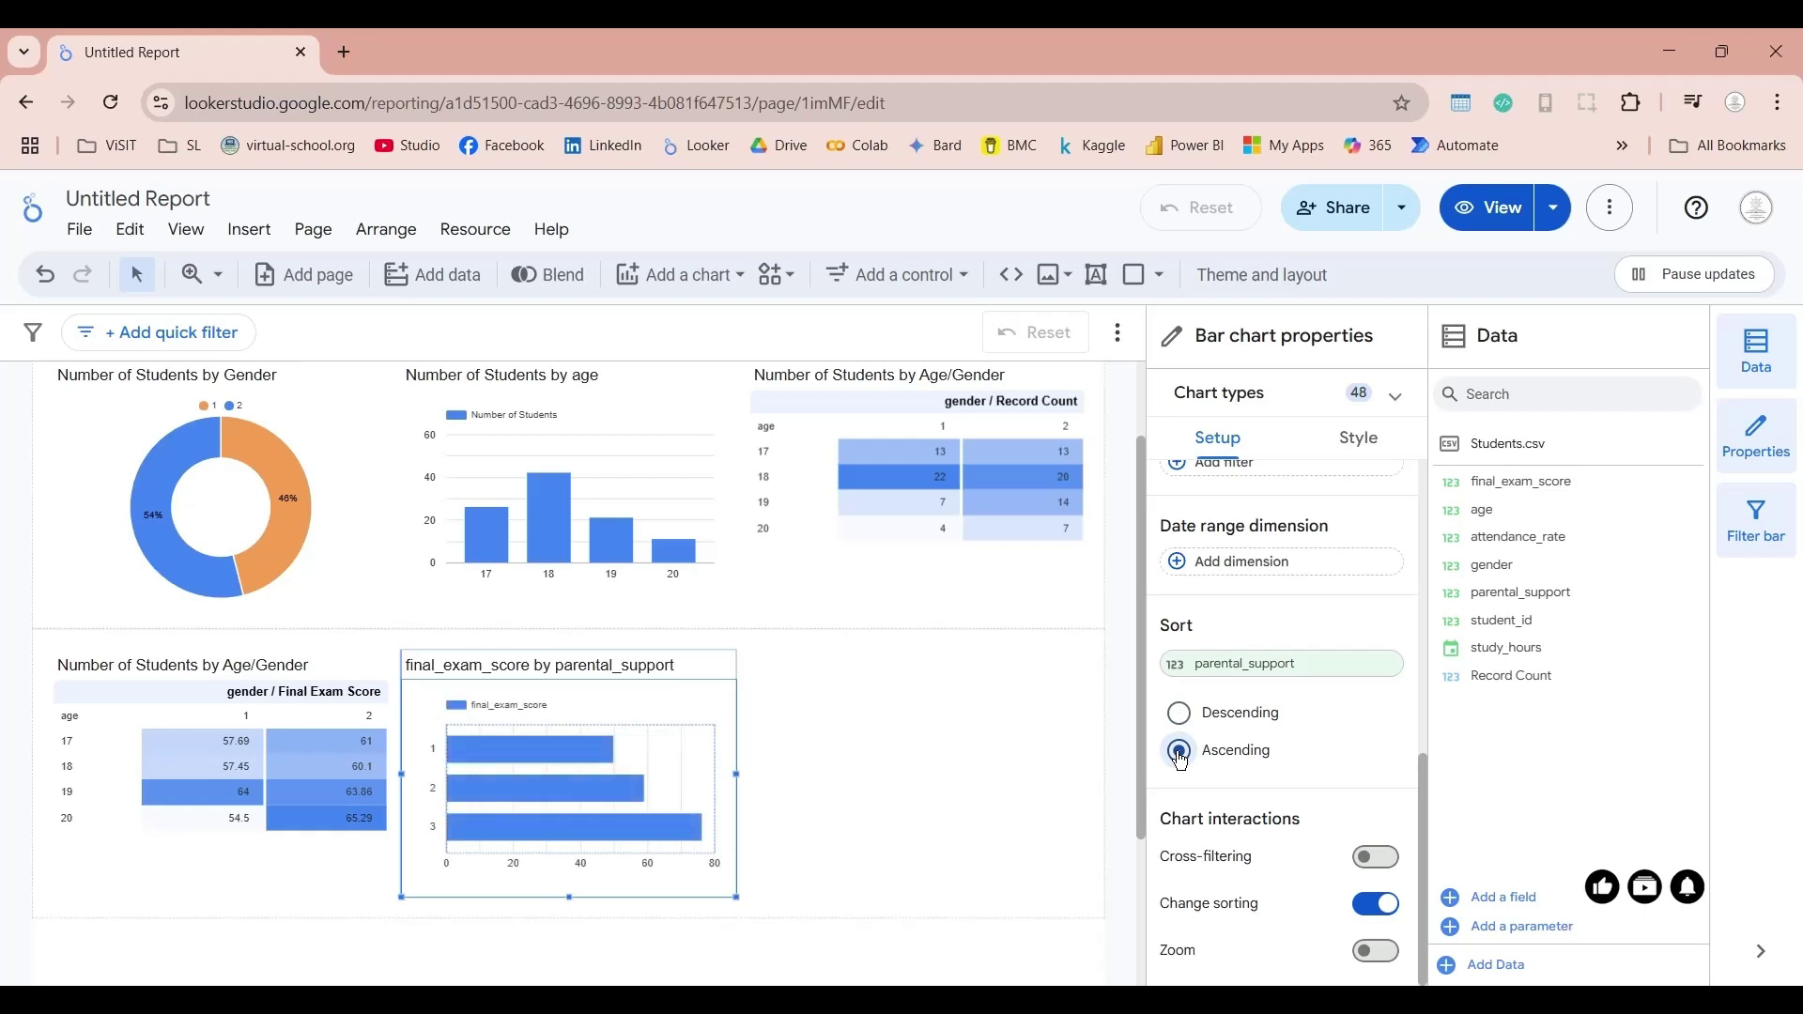
Step: Change the horizontal bar chart's title to "Final Exam Score by Parental Score"
{"action": "left_click", "coordinate": [714, 688]}
{"action": "left_click", "coordinate": [1318, 443]}
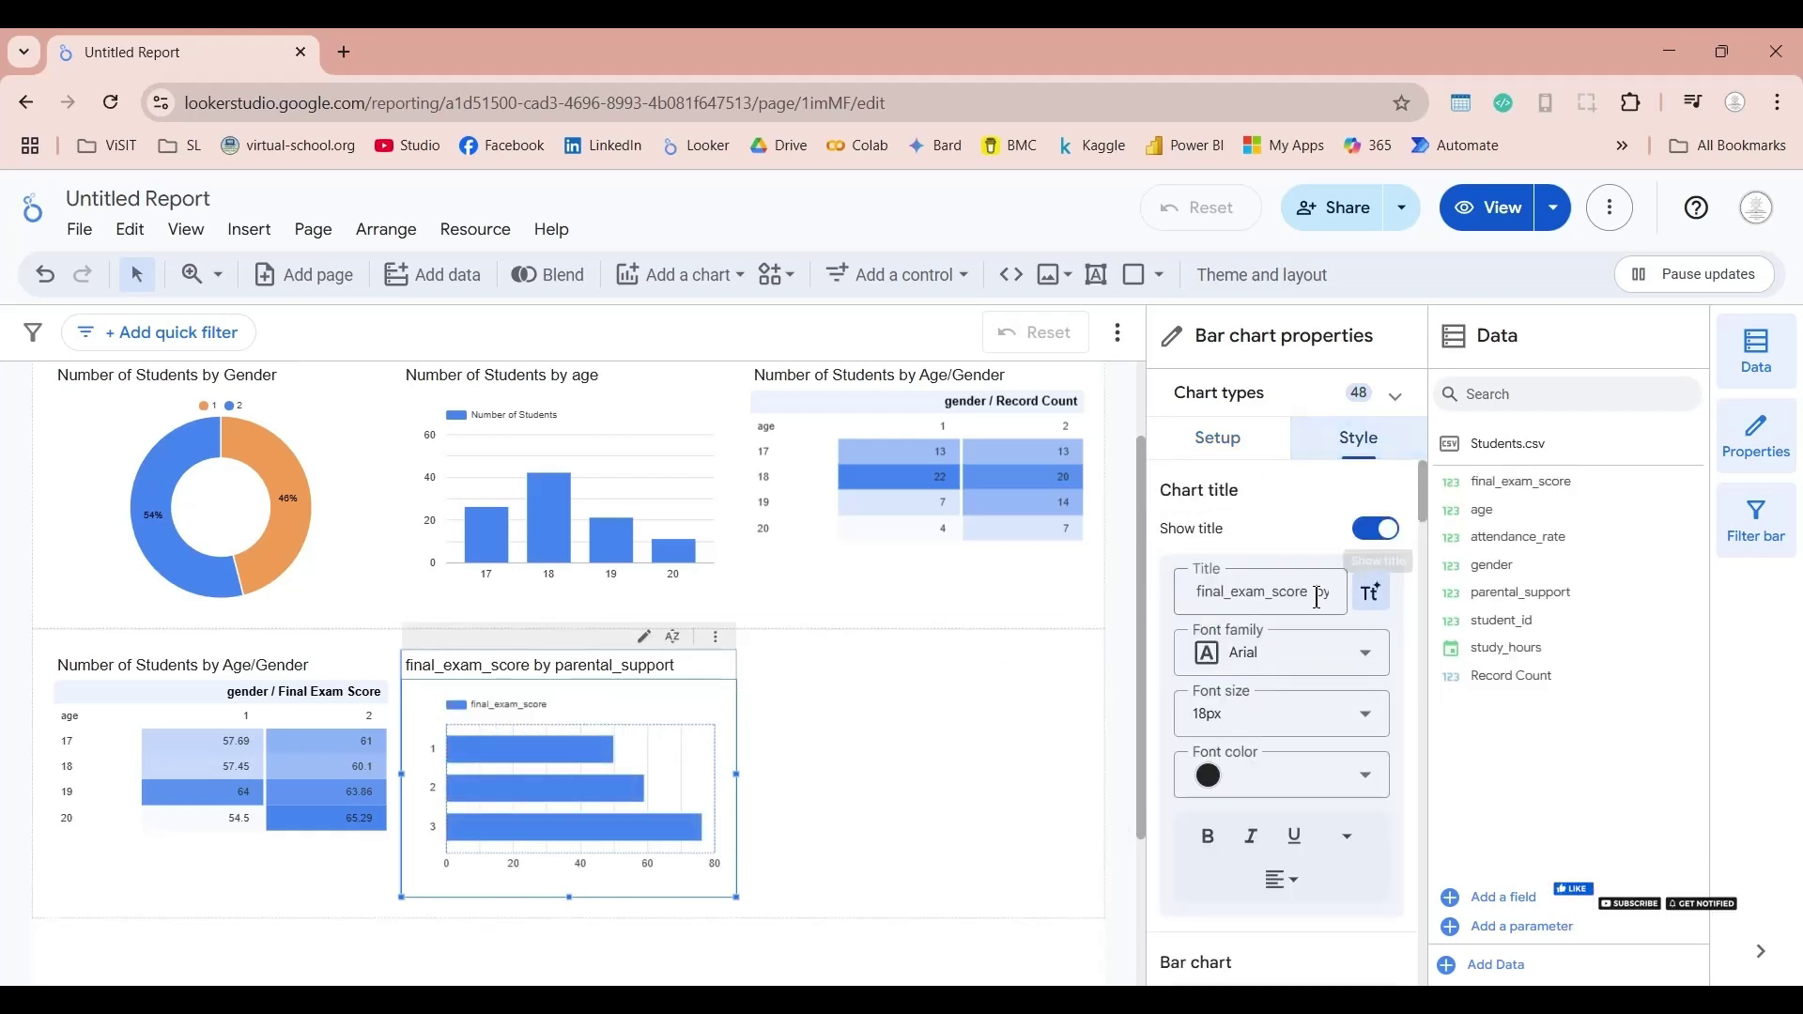
{"action": "triple_click", "coordinate": [1219, 591]}
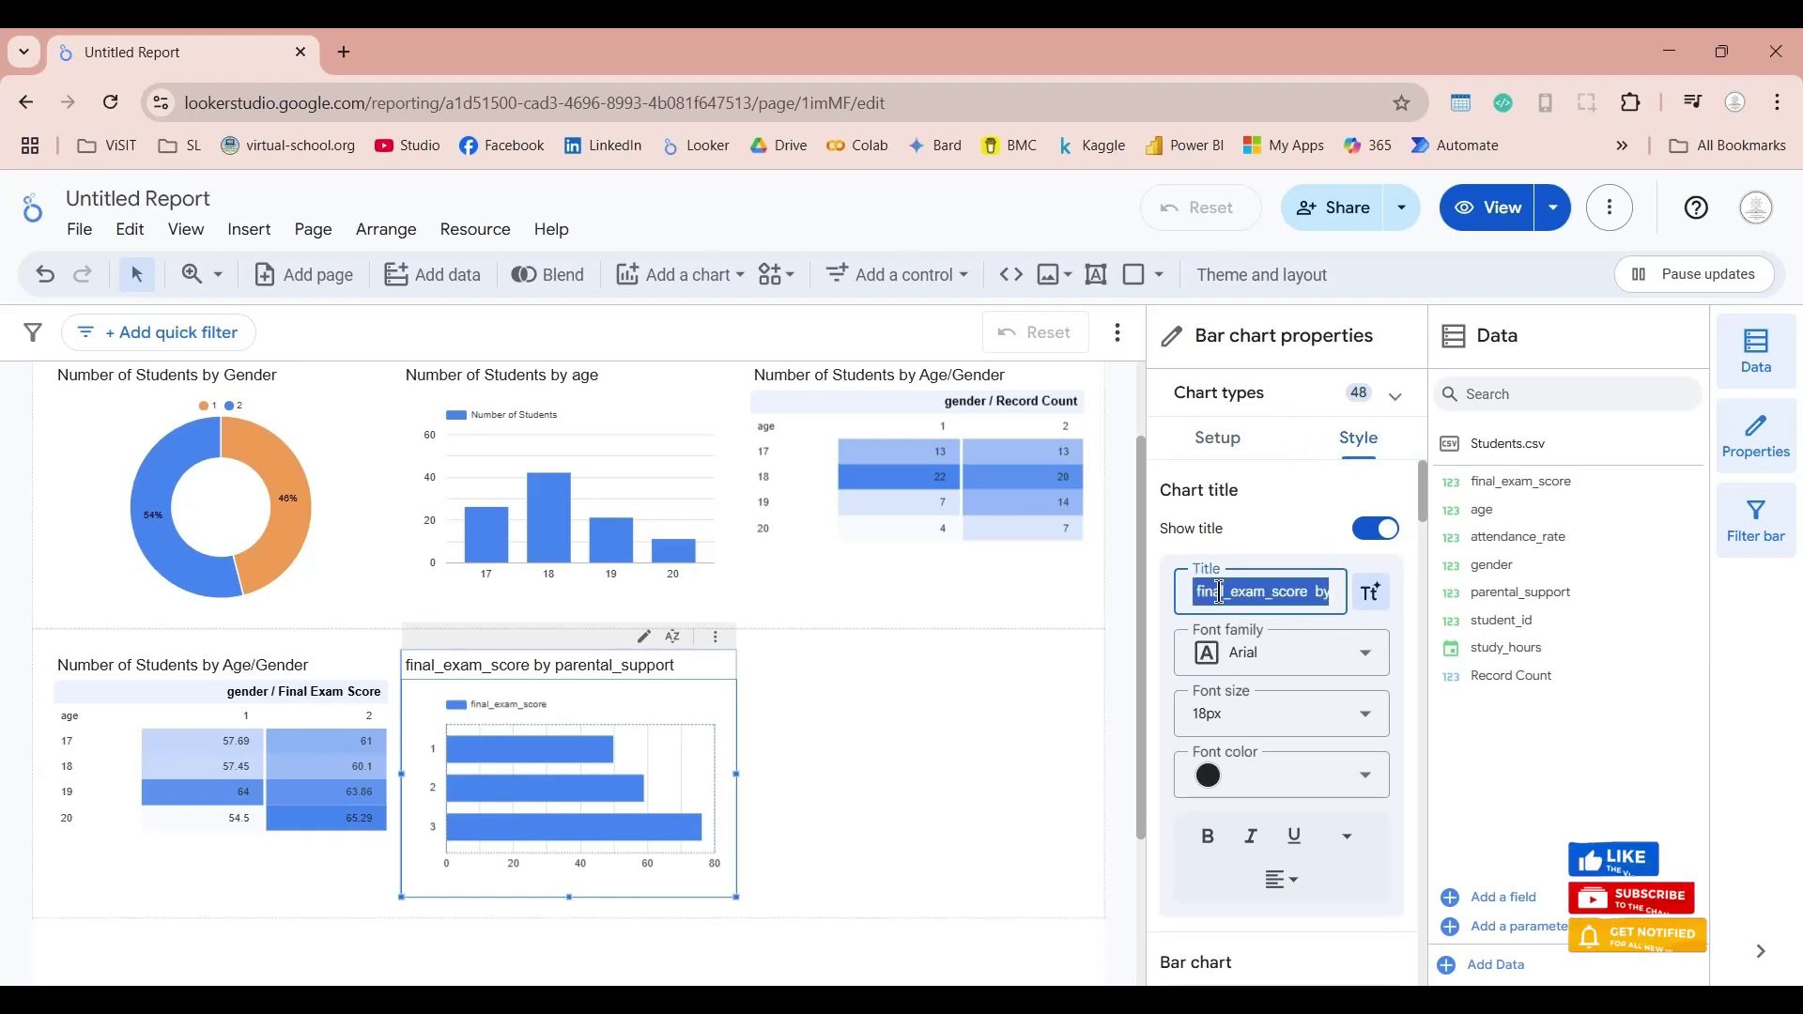
{"action": "type", "text": "Final E"}
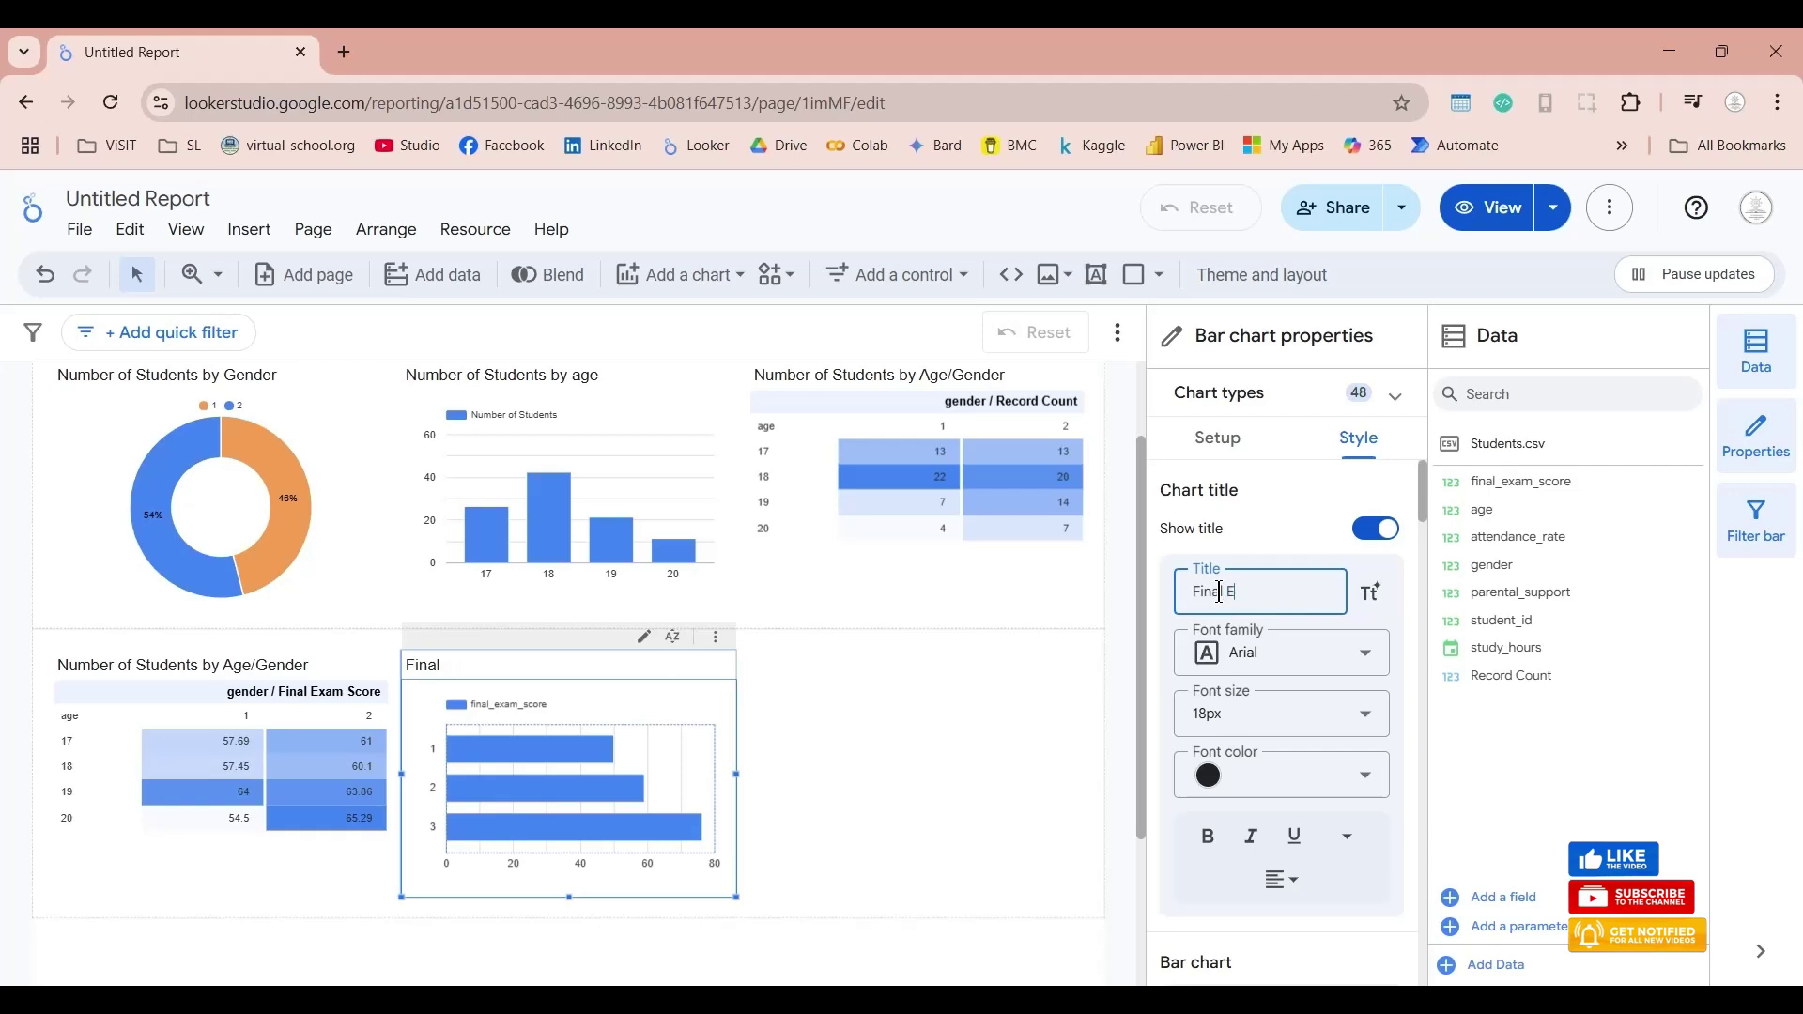
{"action": "type", "text": "xam Score"}
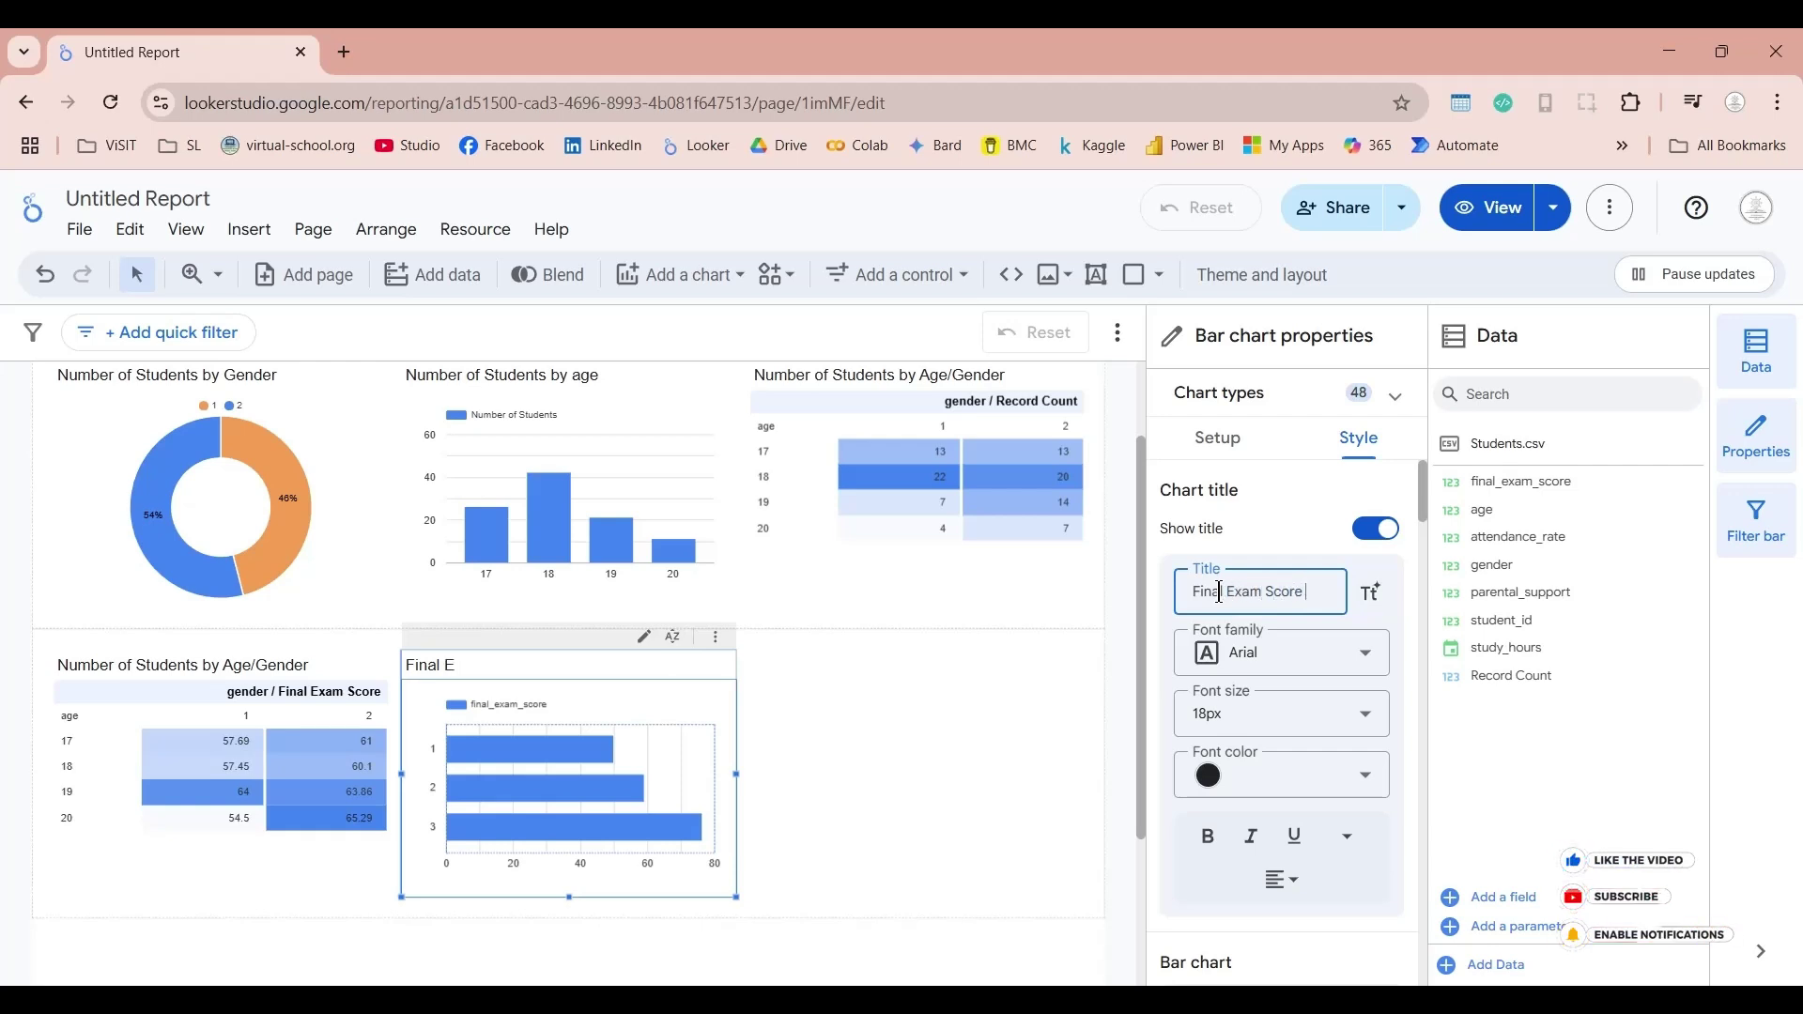
{"action": "type", "text": " by Parental Score"}
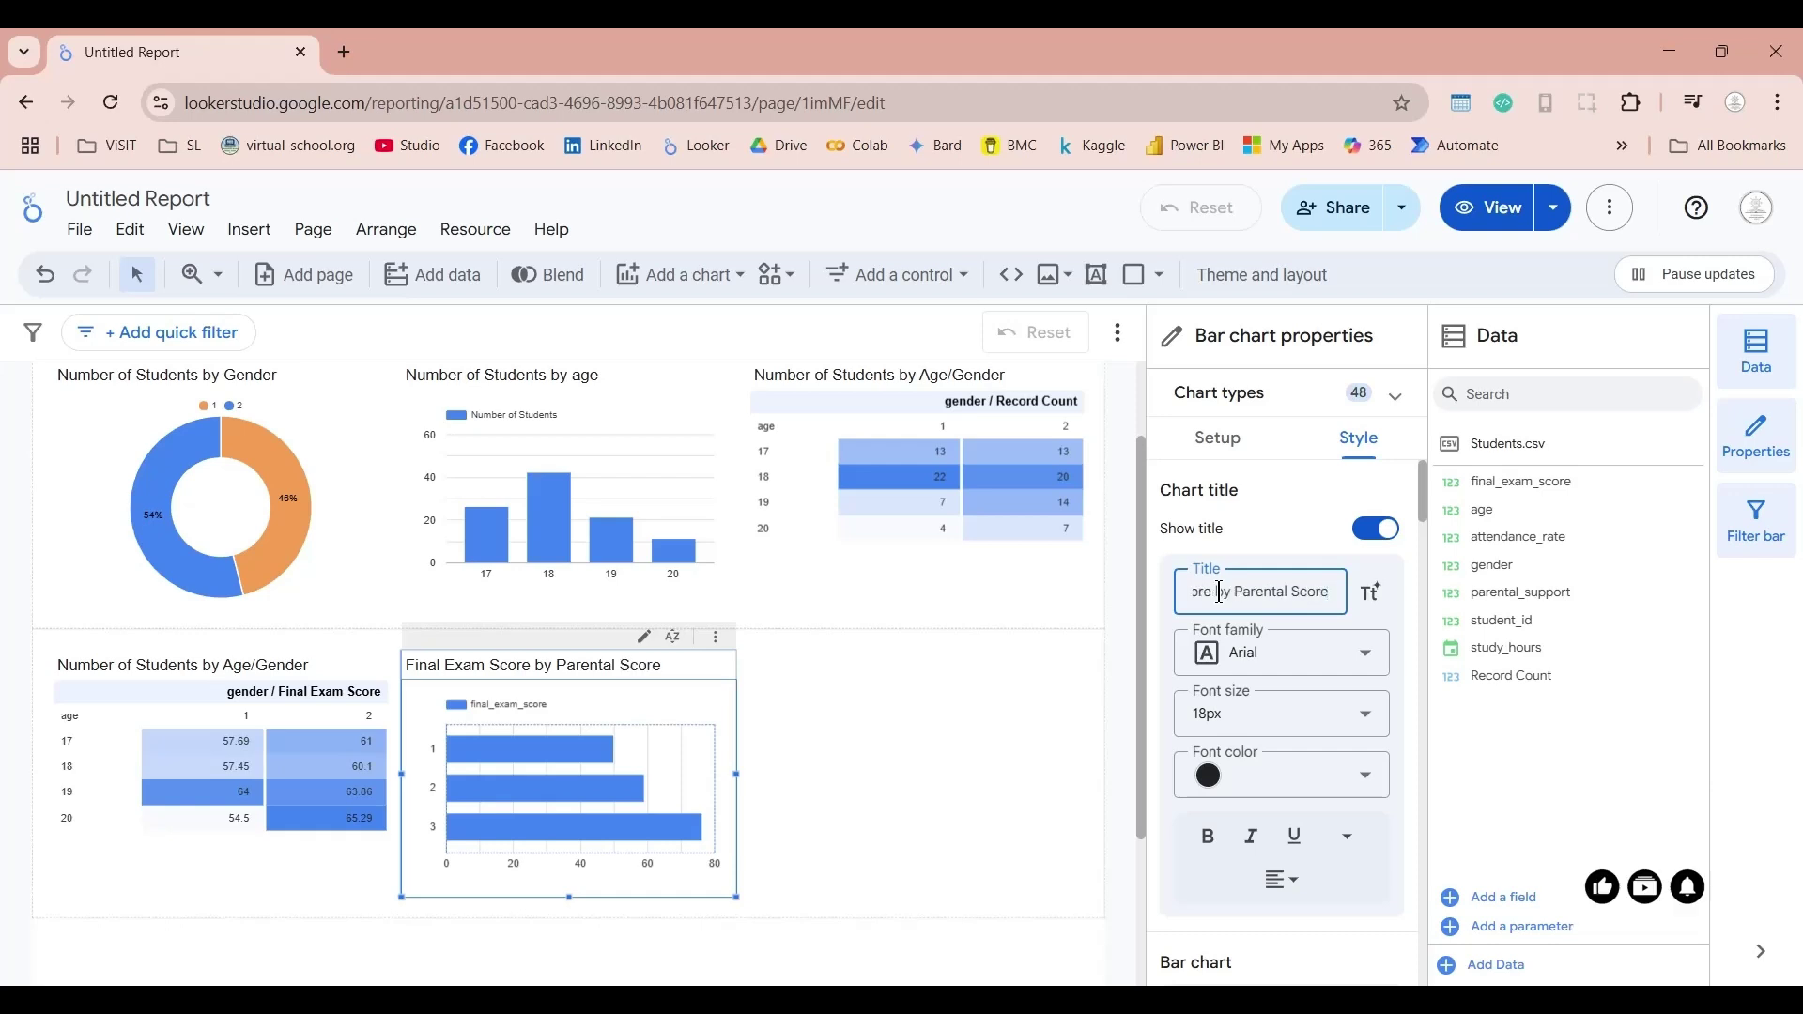
{"action": "left_click", "coordinate": [764, 695]}
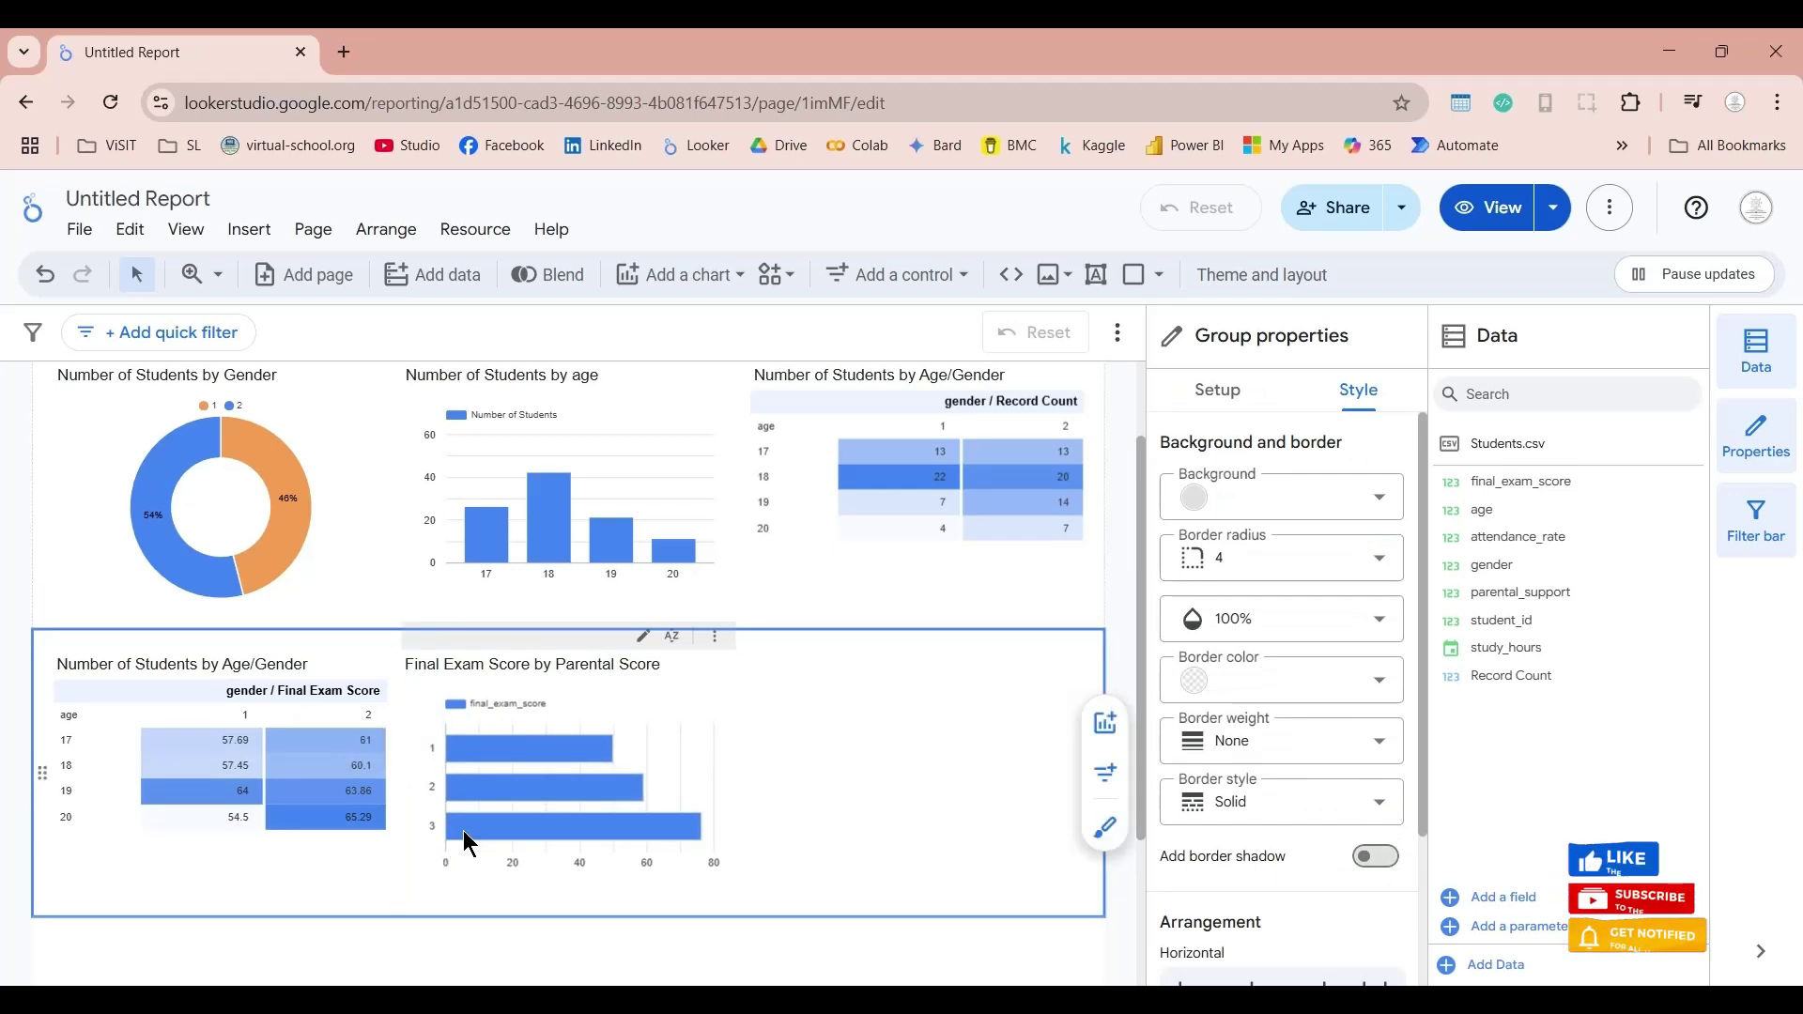
Step: Add a scatter chart to the same section, beside the parental support bar chart
{"action": "mouse_move", "coordinate": [483, 836]}
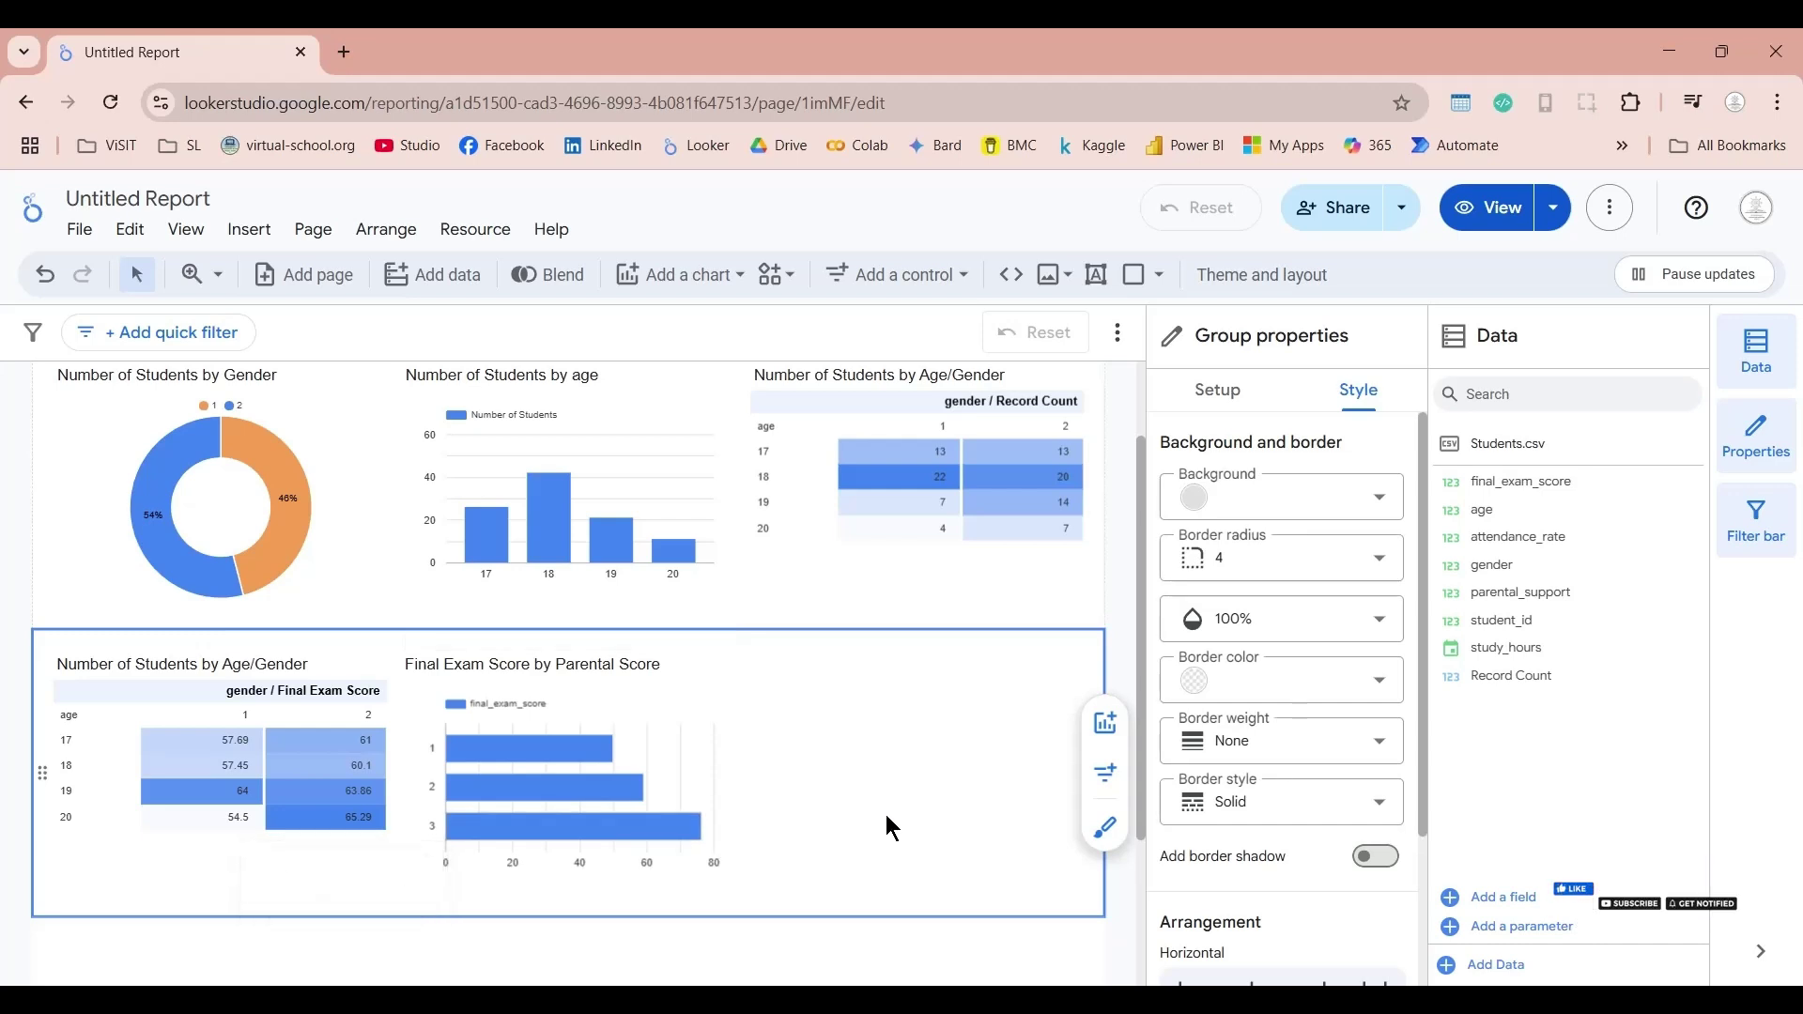
{"action": "left_click", "coordinate": [1102, 731]}
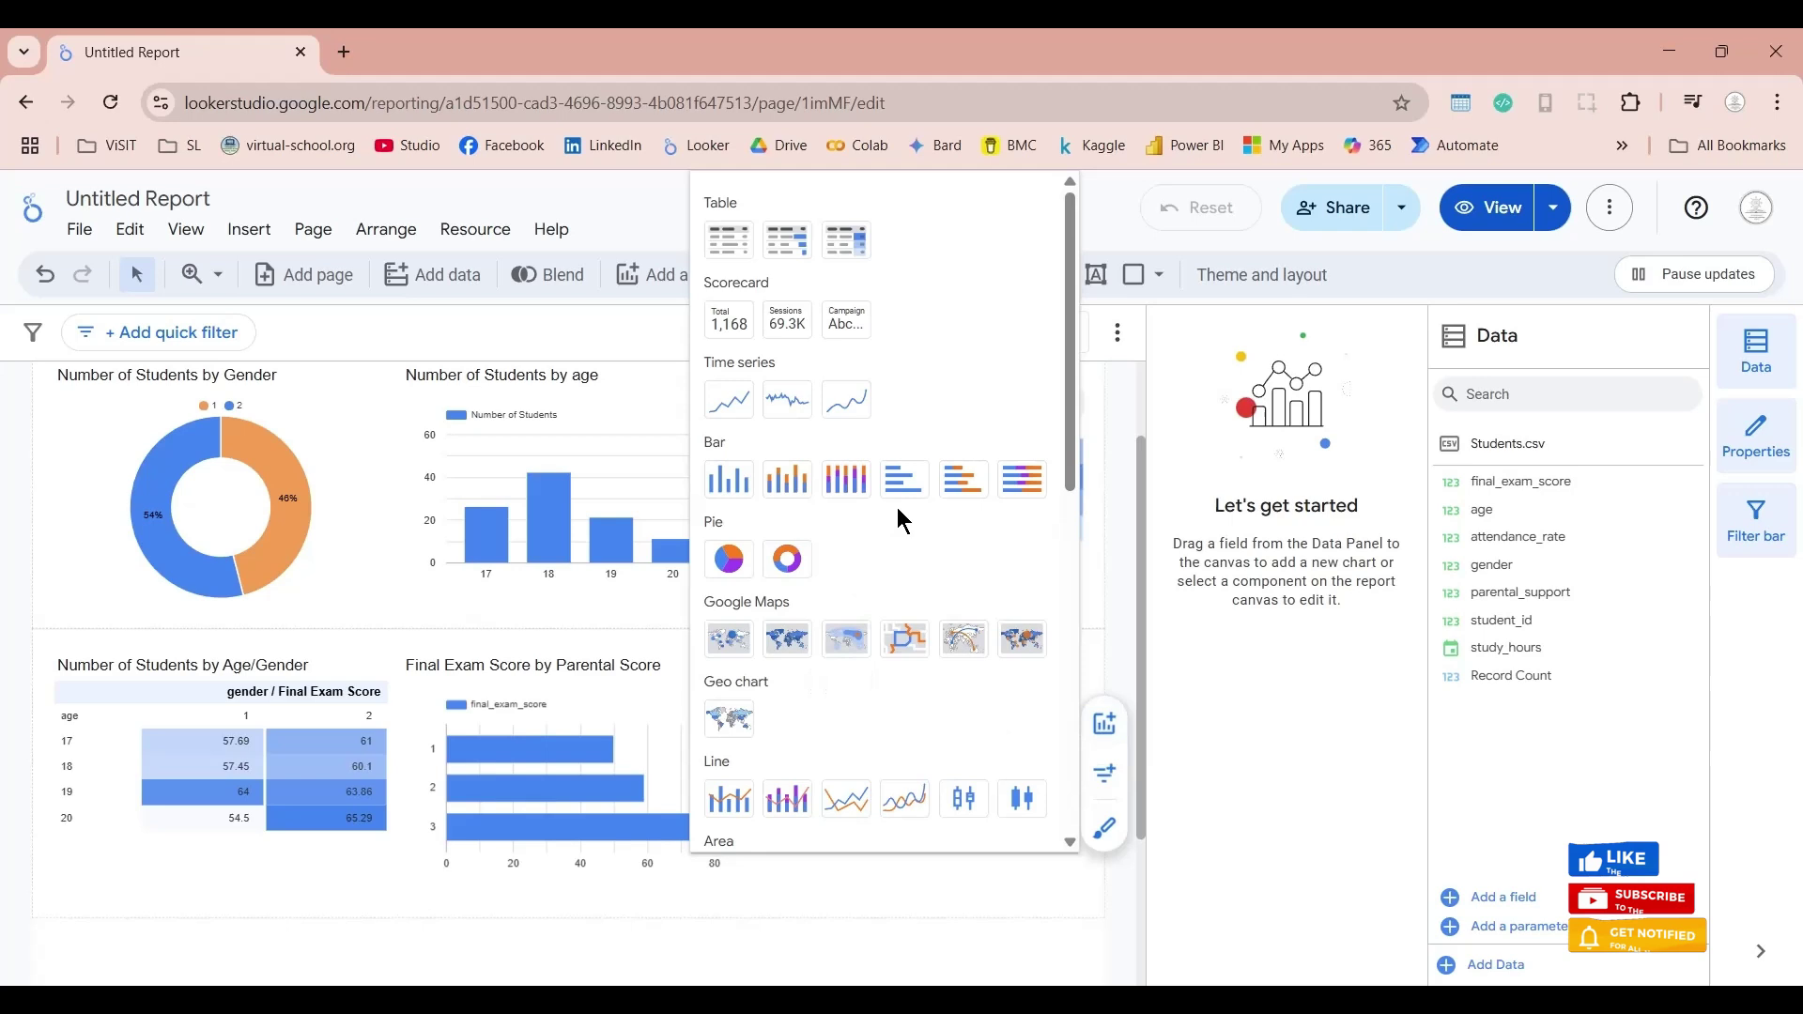
{"action": "scroll", "coordinate": [905, 507], "scroll_direction": "down", "scroll_amount": 5}
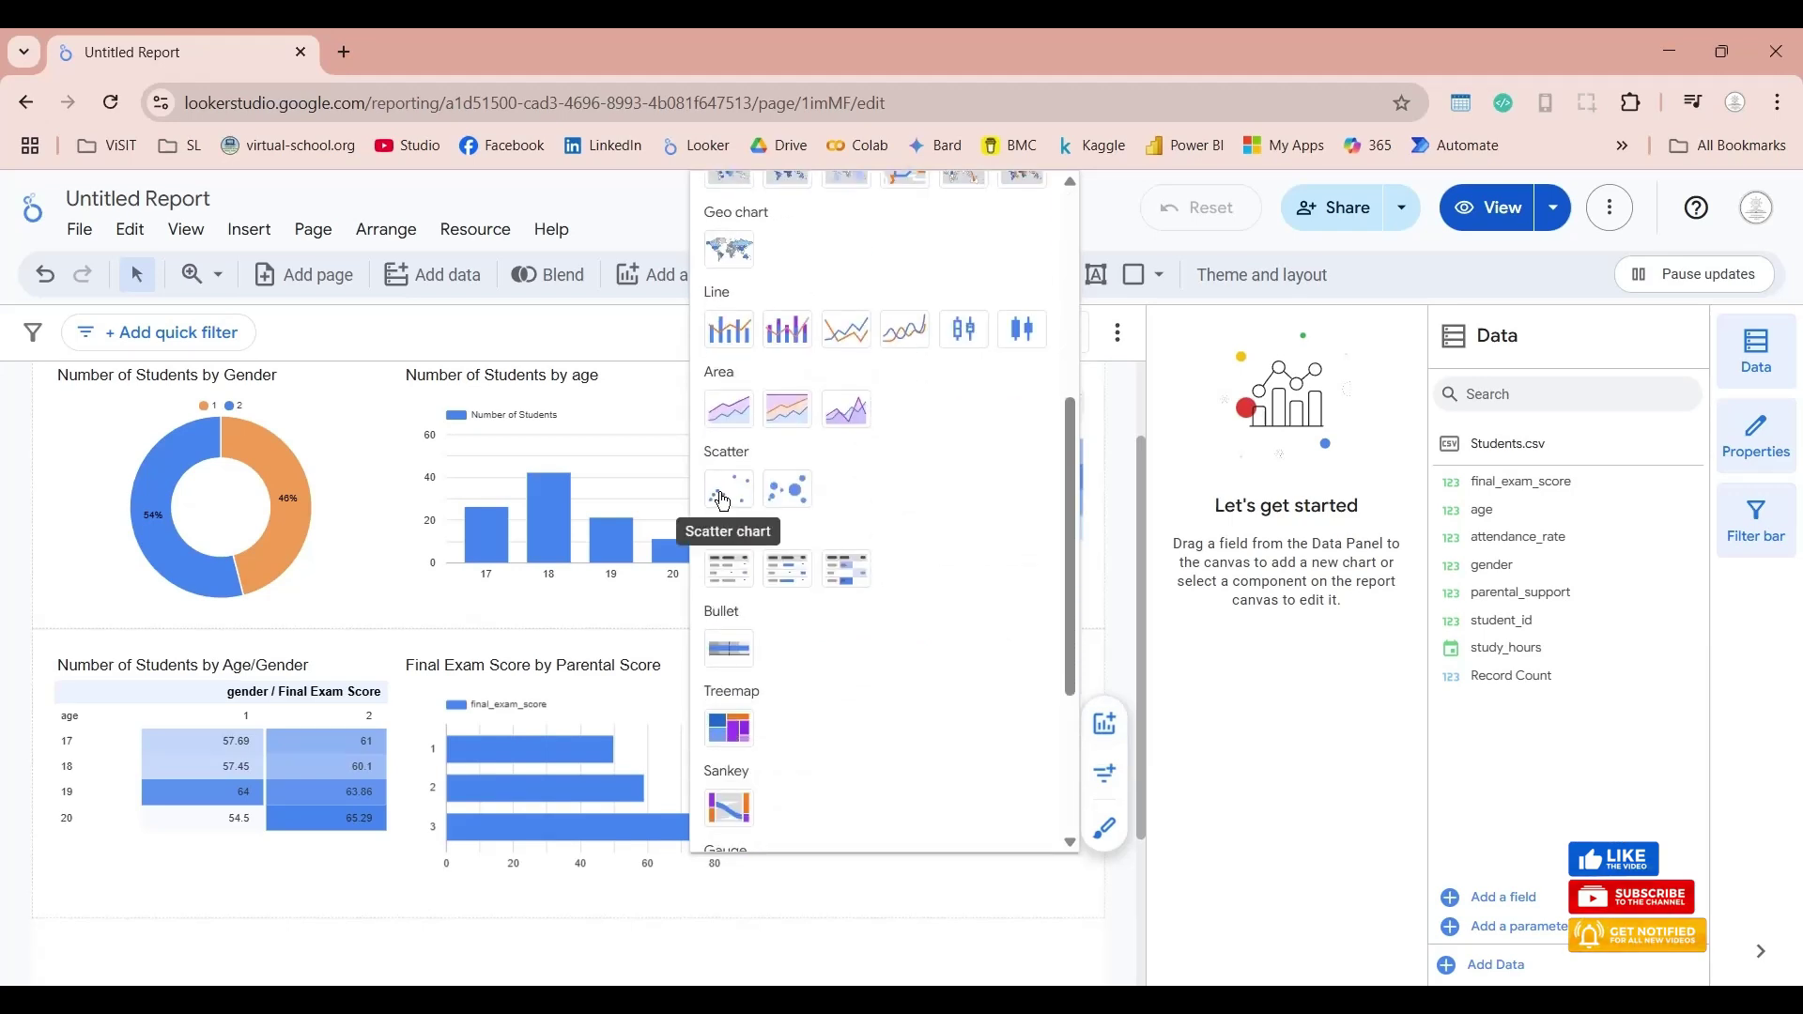
{"action": "left_click", "coordinate": [723, 501]}
{"action": "left_click", "coordinate": [926, 708]}
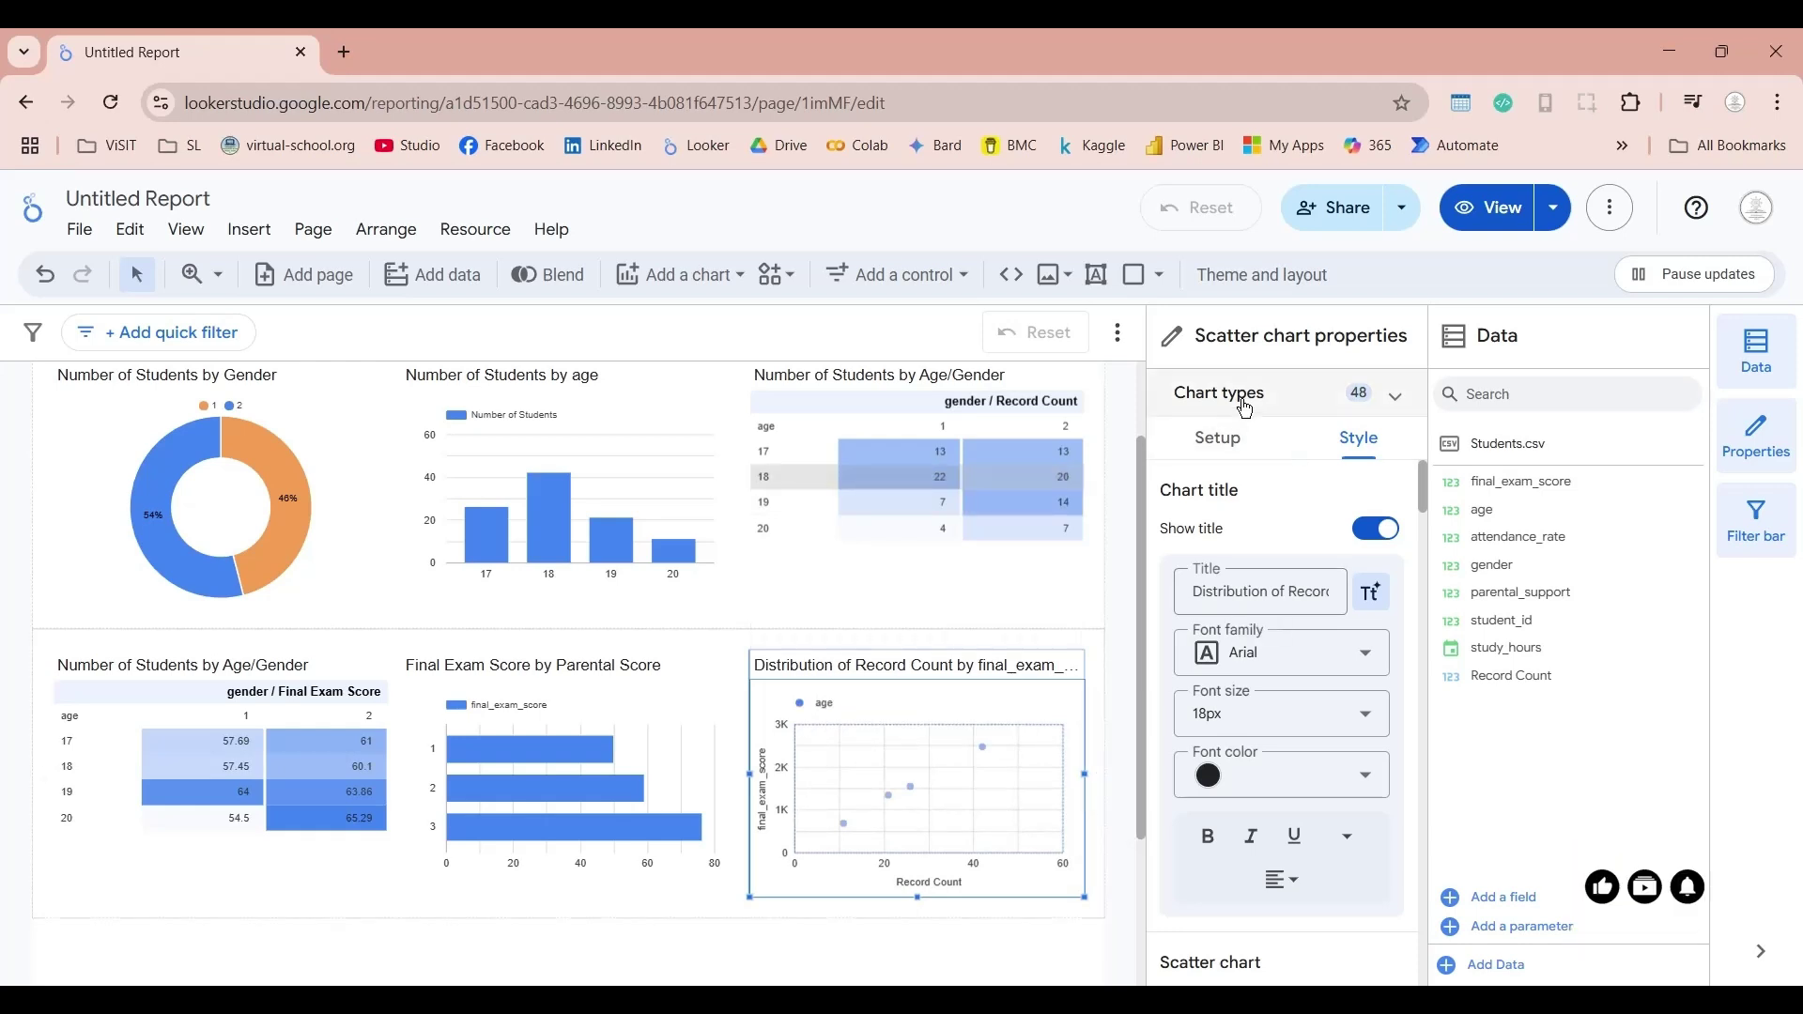
Step: Set the scatter chart's dimension to final_exam_score
{"action": "left_click", "coordinate": [1213, 436]}
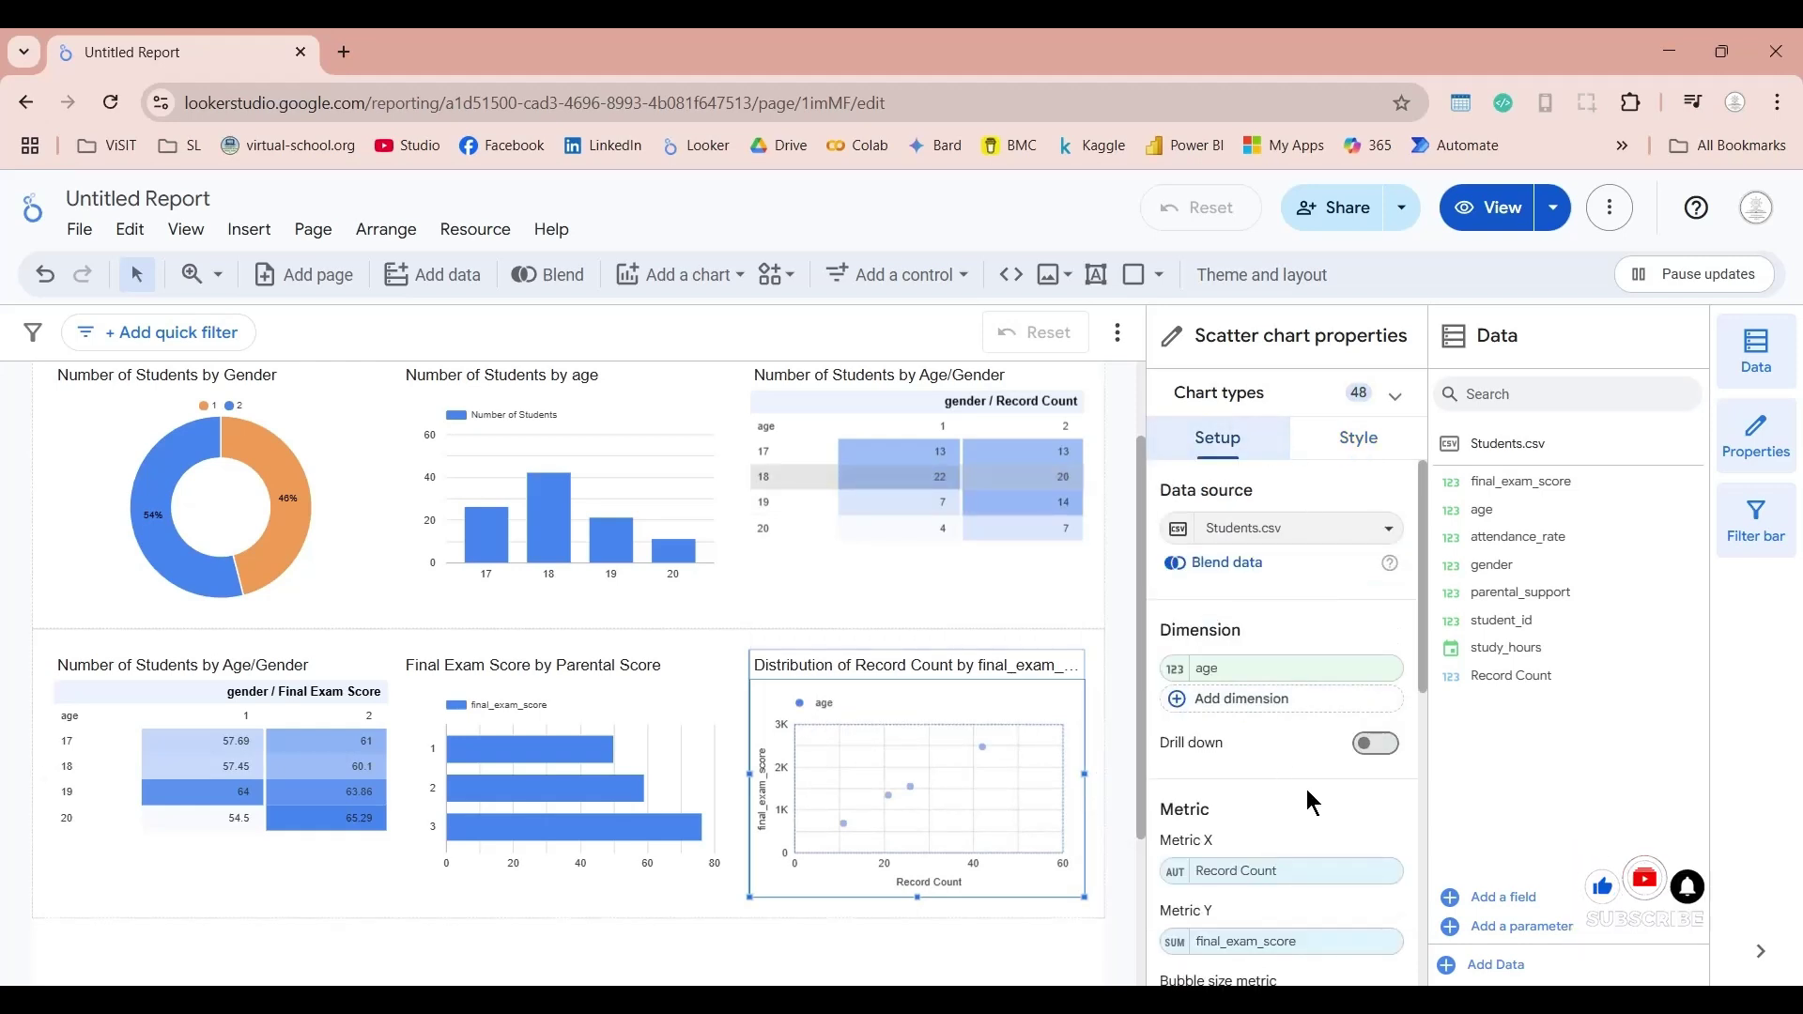
{"action": "scroll", "coordinate": [1301, 794], "scroll_direction": "down", "scroll_amount": 2}
{"action": "scroll", "coordinate": [1302, 793], "scroll_direction": "up", "scroll_amount": 2}
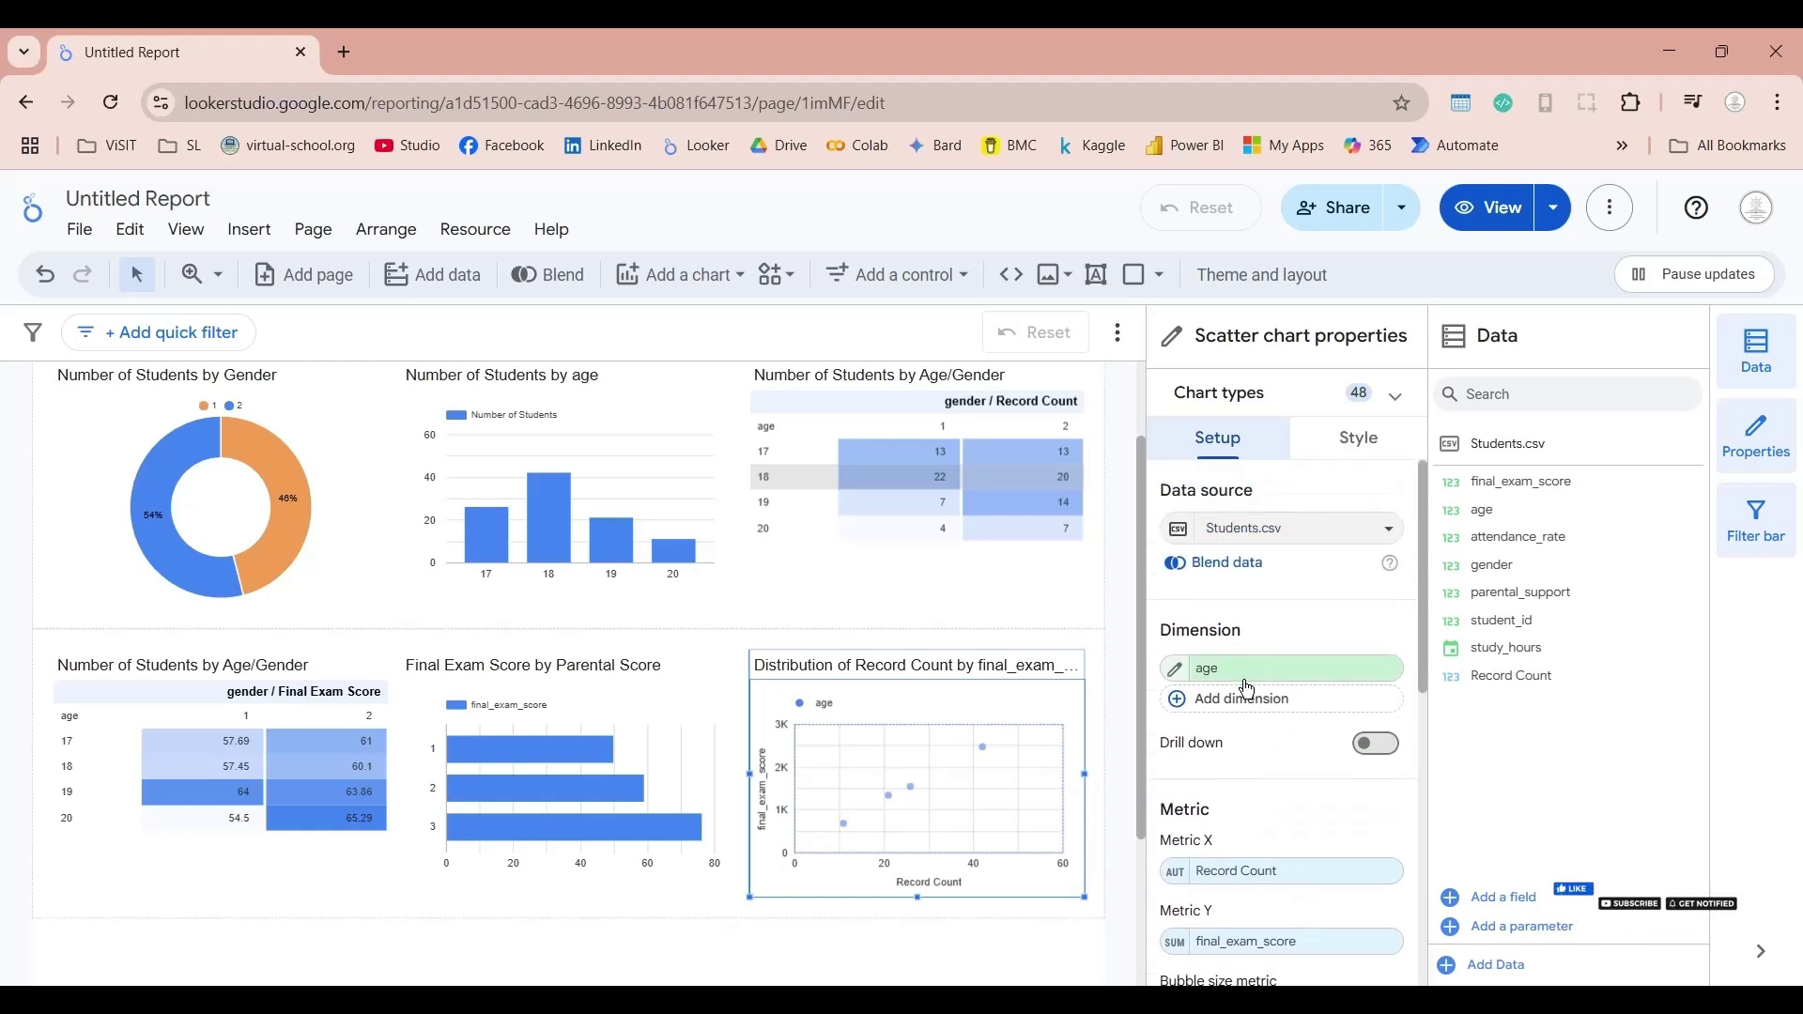
{"action": "left_click", "coordinate": [1247, 678]}
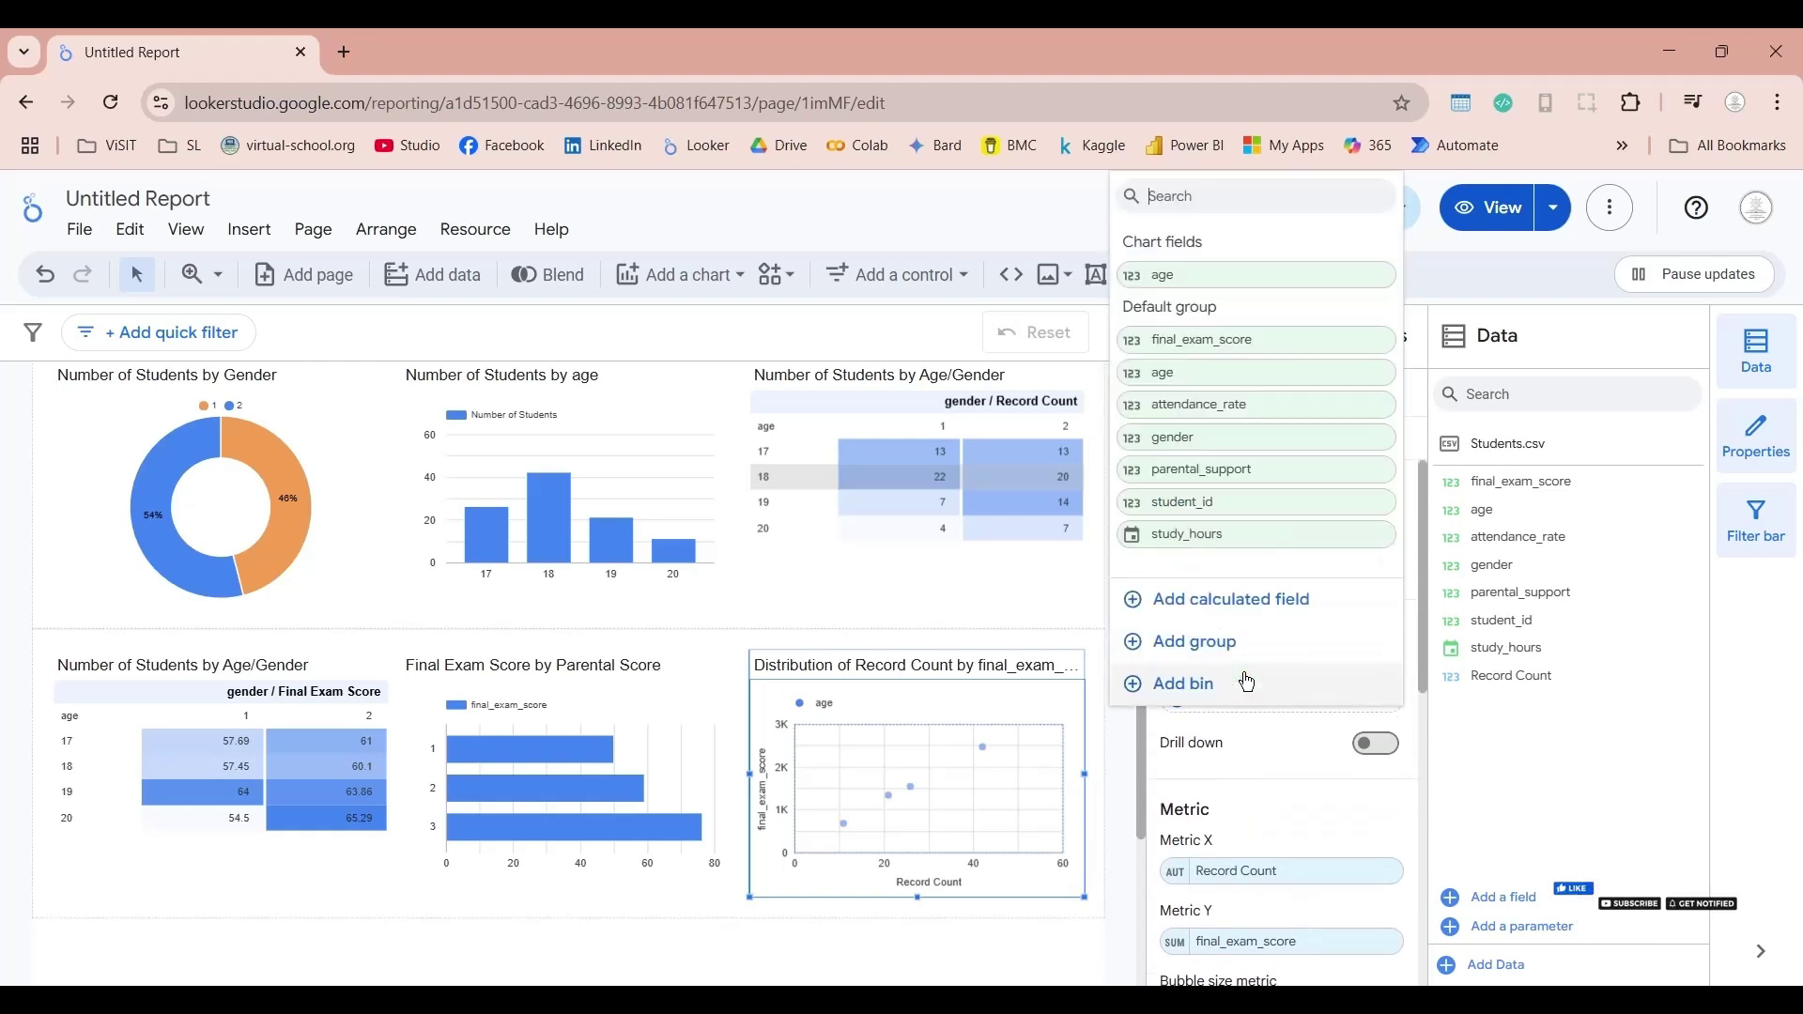
{"action": "left_click", "coordinate": [1214, 342]}
Step: Set the scatter chart's Metric X to attendance_rate and its Metric Y to study_hours
{"action": "scroll", "coordinate": [1286, 768], "scroll_direction": "down", "scroll_amount": 1}
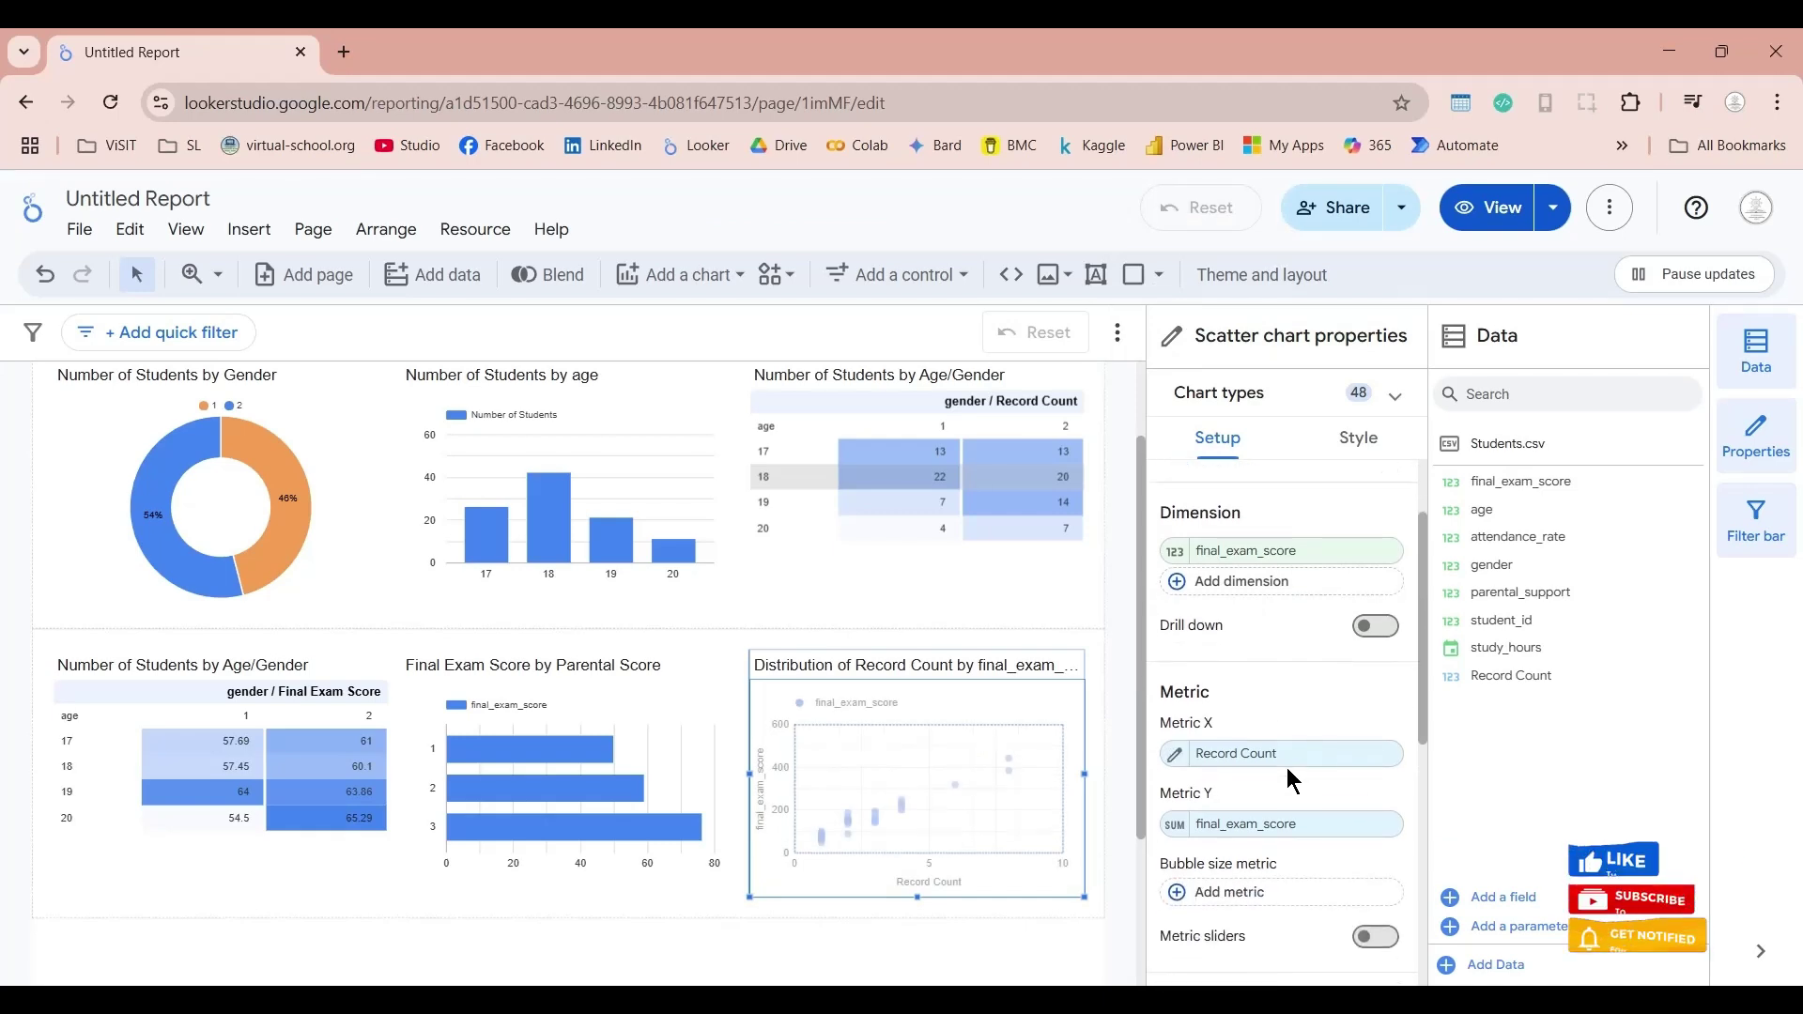
{"action": "left_click", "coordinate": [1283, 757]}
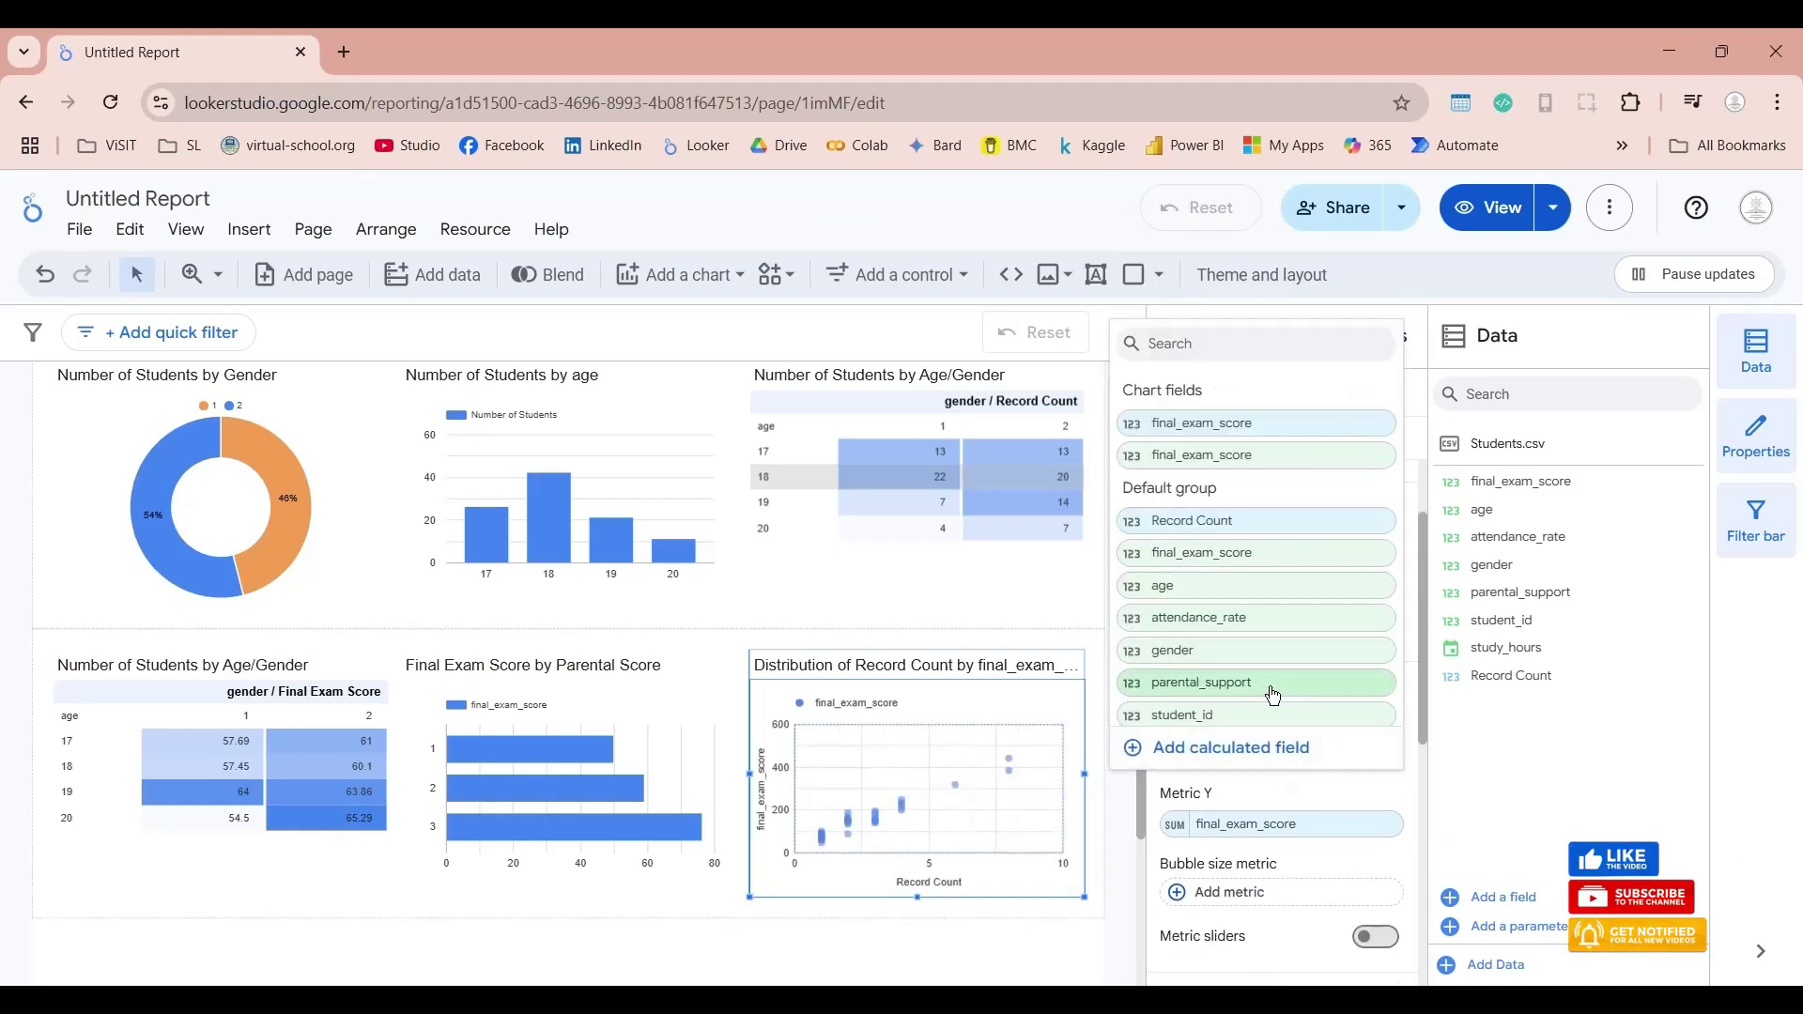
{"action": "left_click", "coordinate": [1256, 628]}
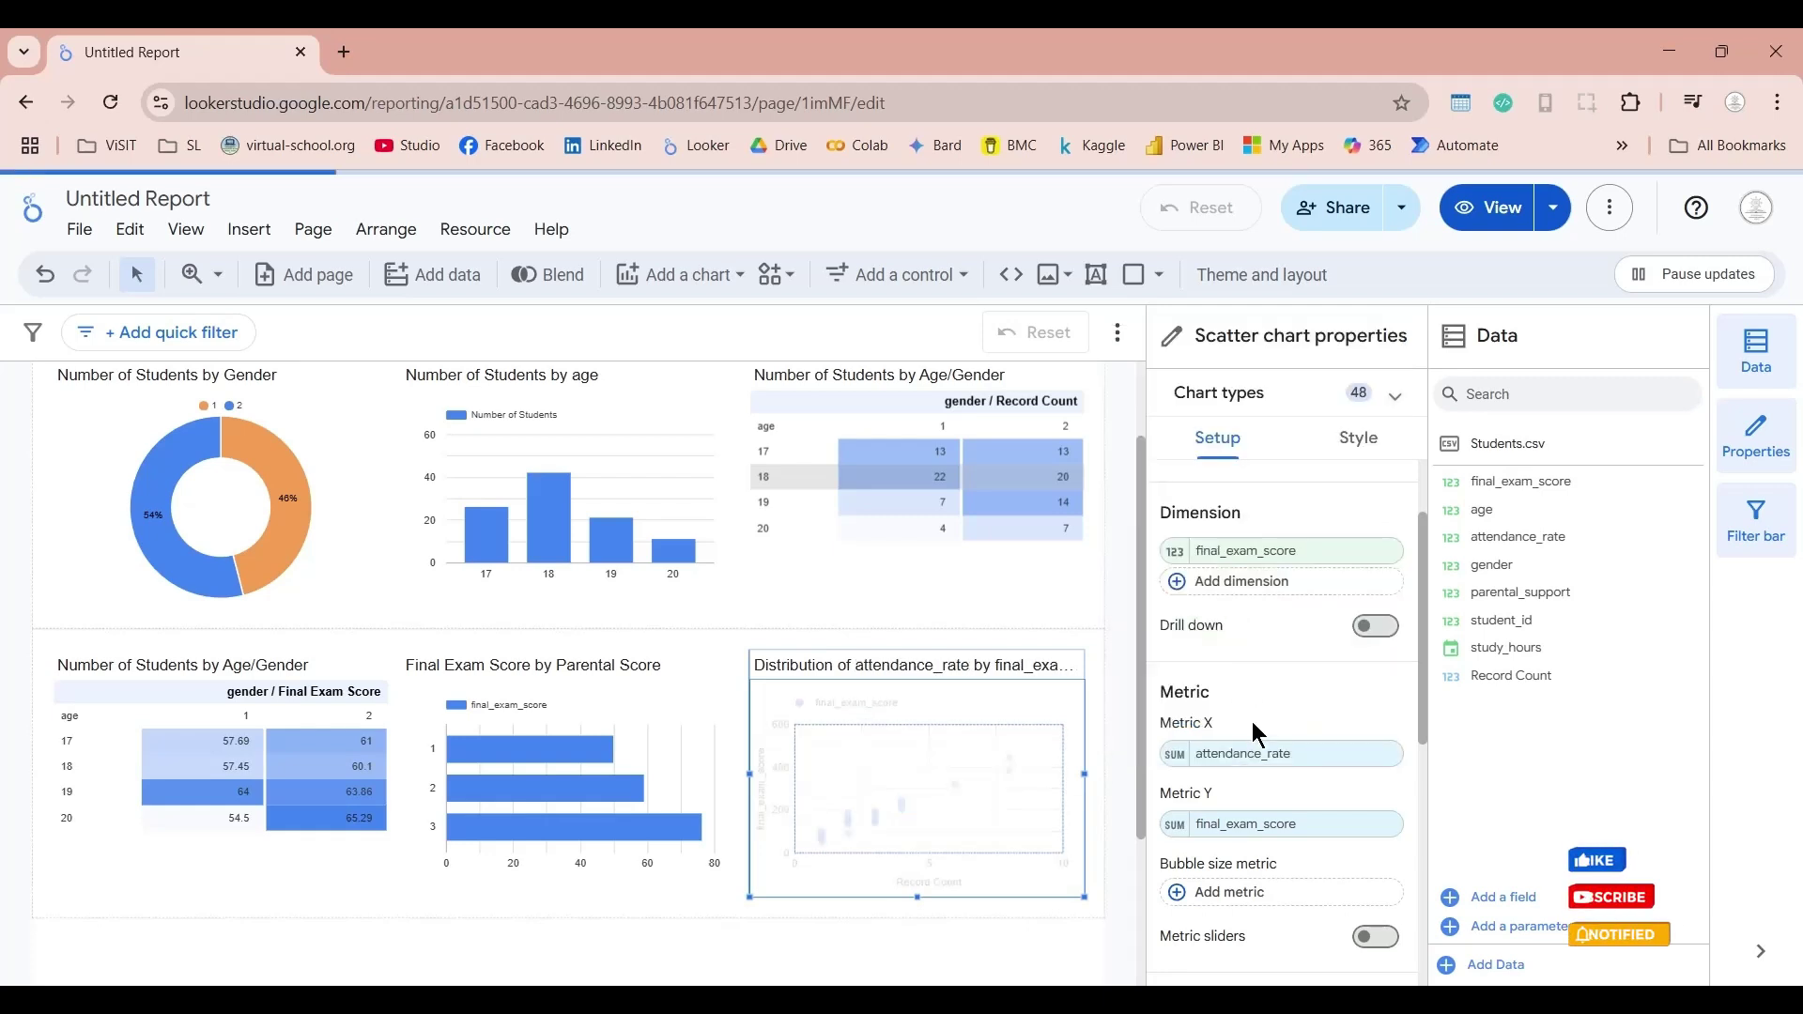
{"action": "left_click", "coordinate": [1257, 822]}
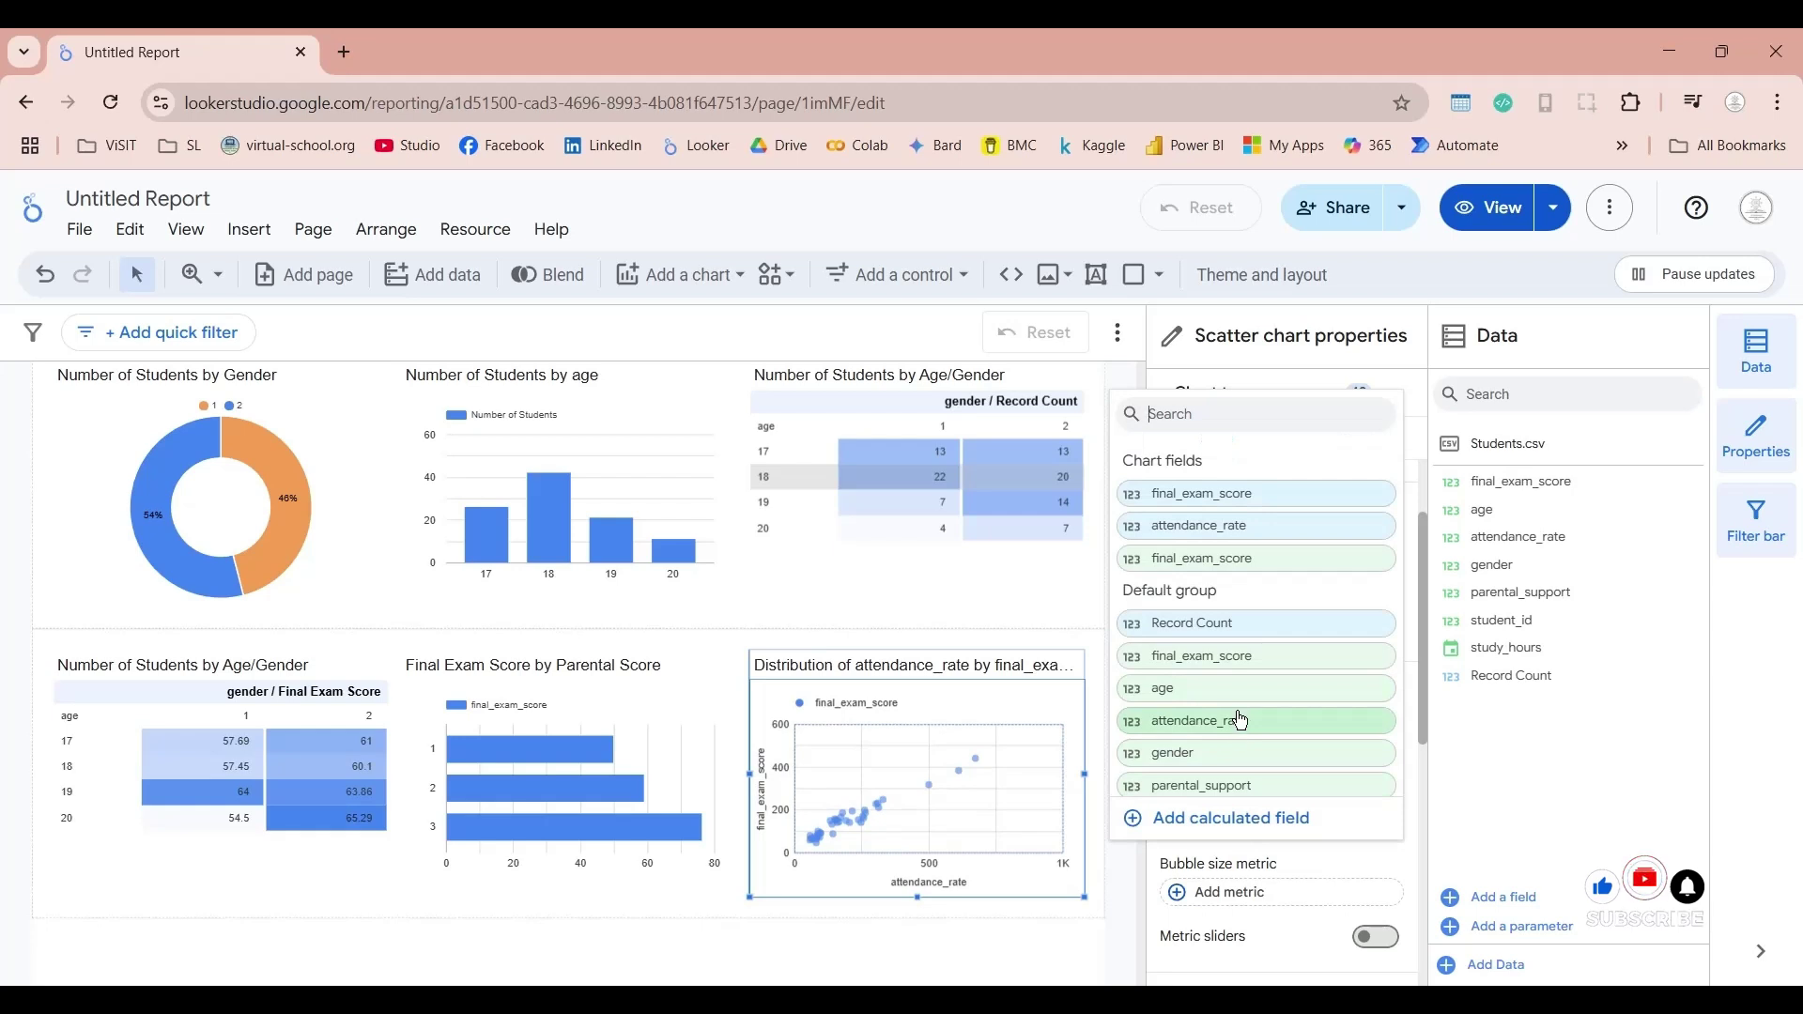
{"action": "scroll", "coordinate": [1241, 606], "scroll_direction": "down", "scroll_amount": 1}
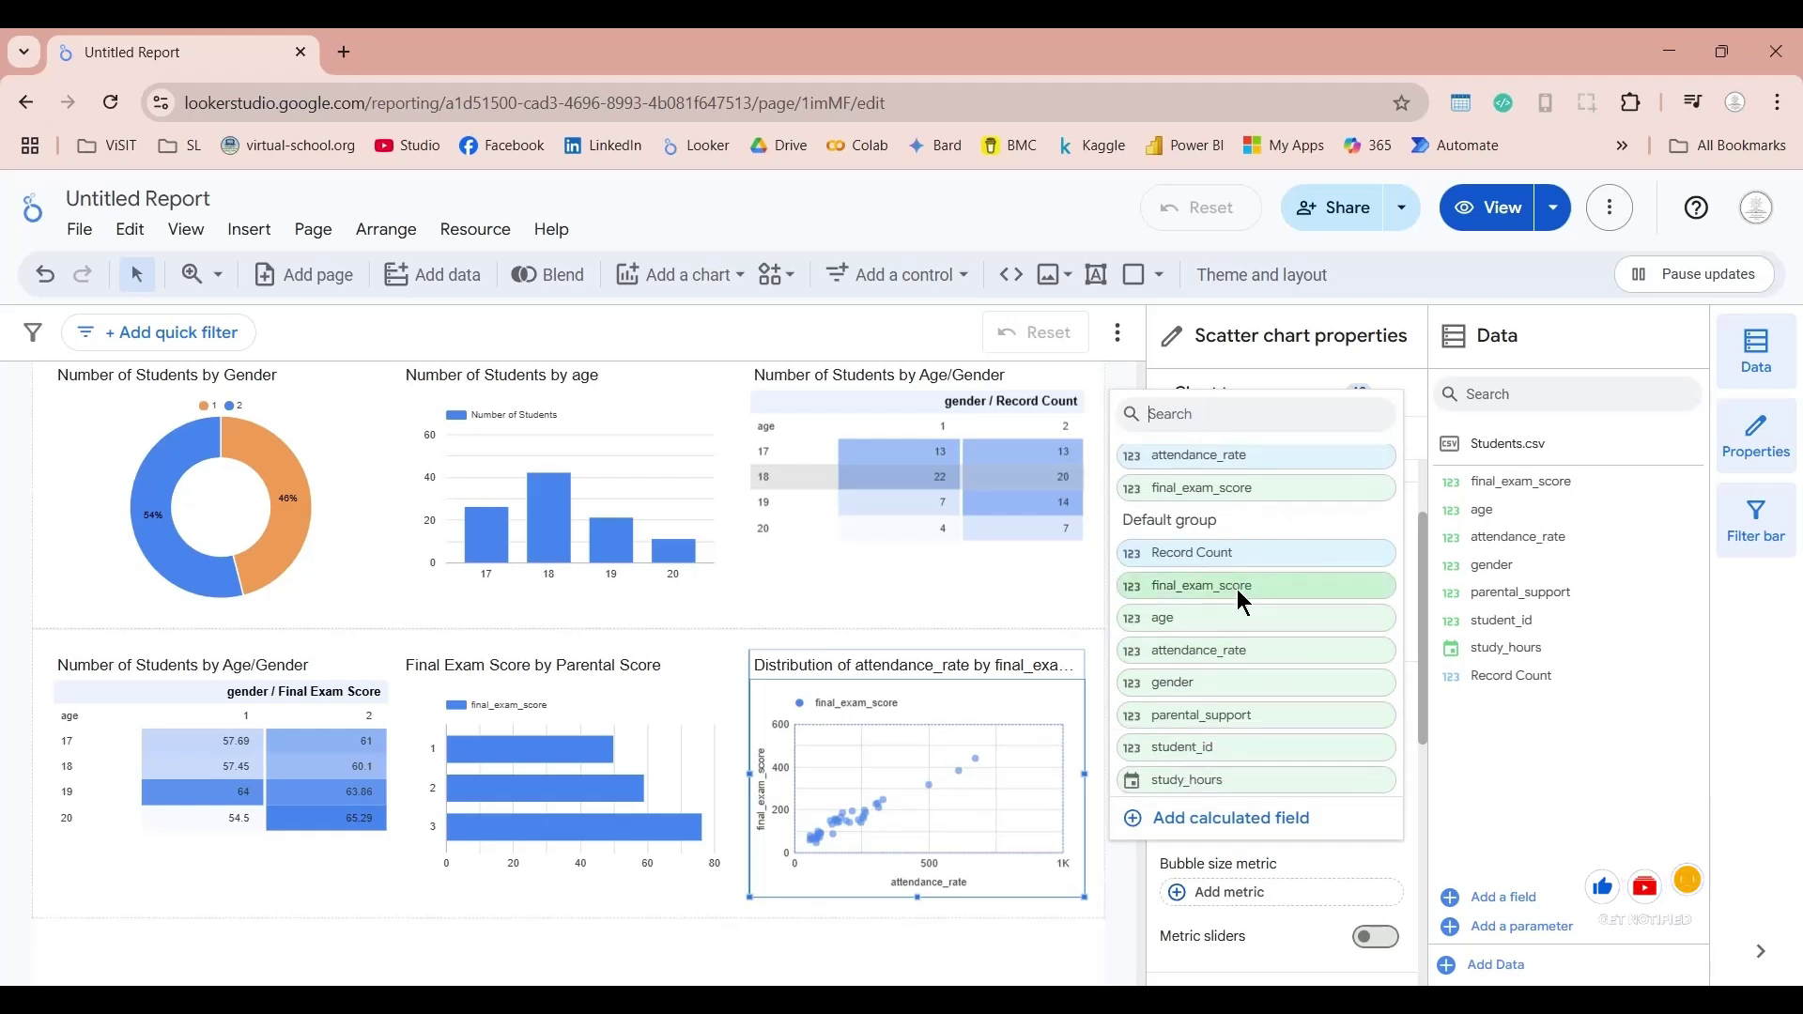
{"action": "left_click", "coordinate": [1229, 779]}
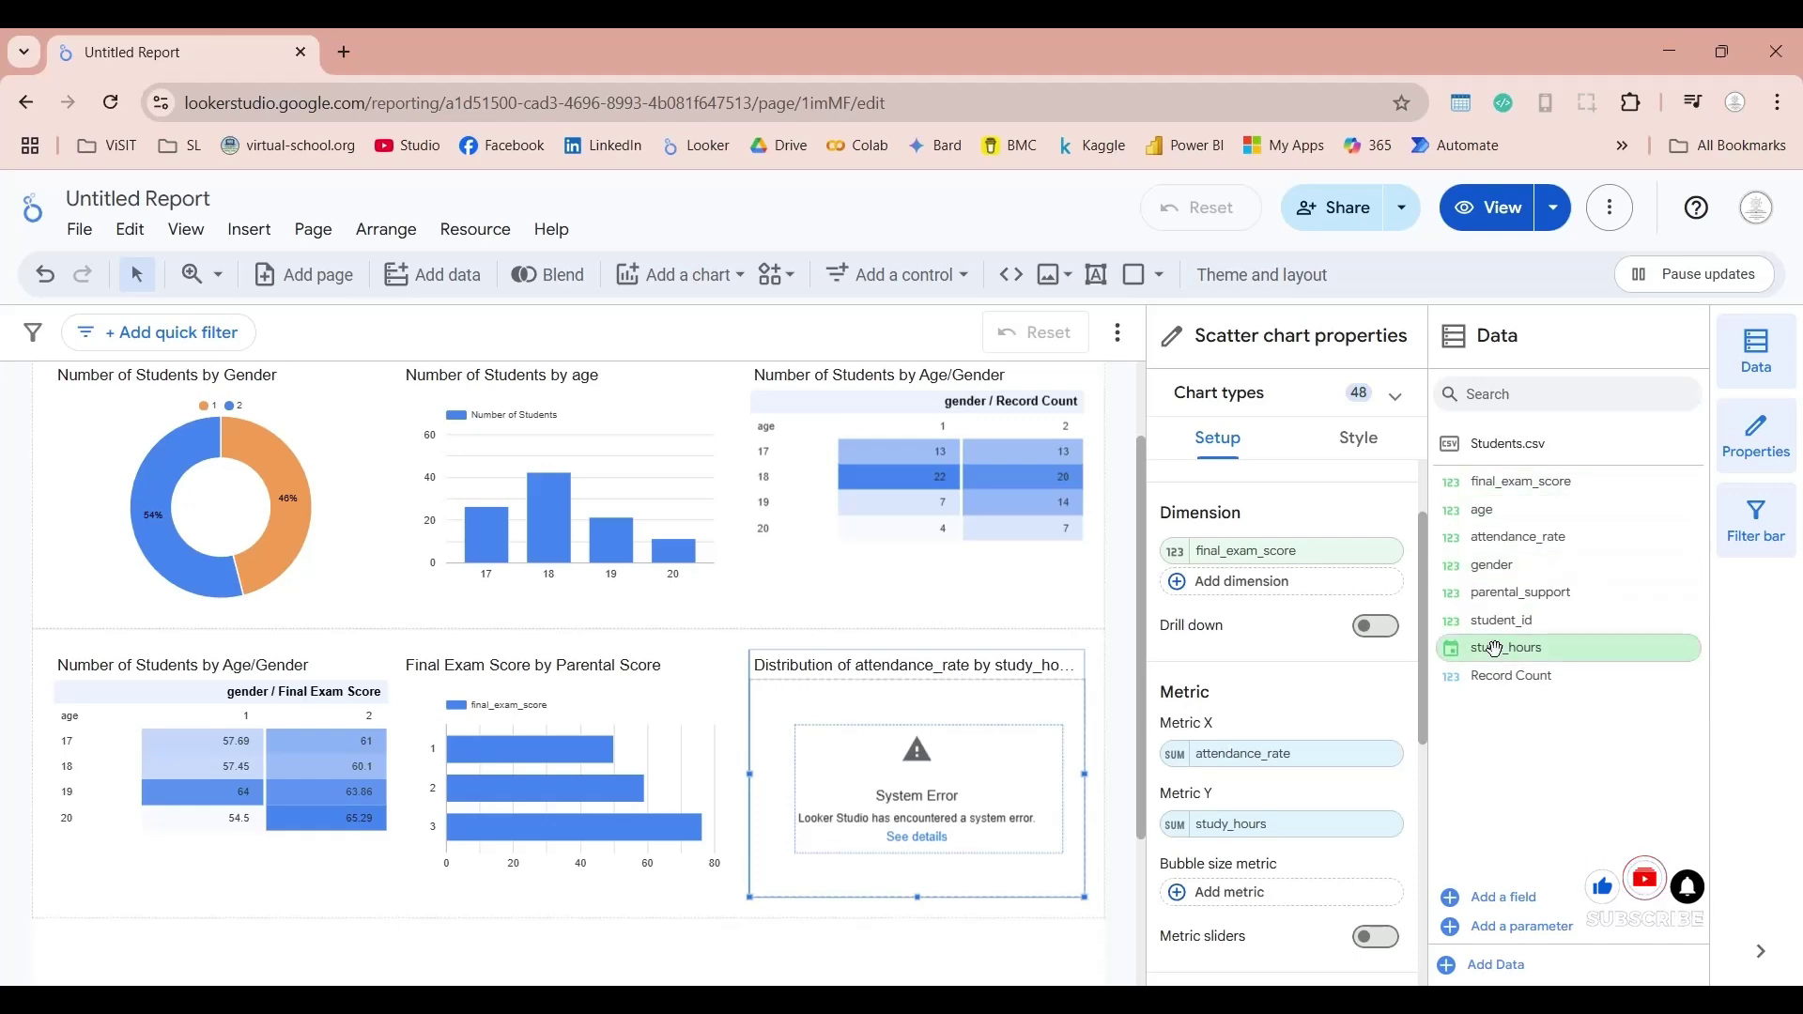
Step: Change the study_hours field in the Students.csv data source to type Number with Sum as its default aggregation
{"action": "left_click", "coordinate": [1452, 446]}
{"action": "scroll", "coordinate": [470, 799], "scroll_direction": "down", "scroll_amount": 2}
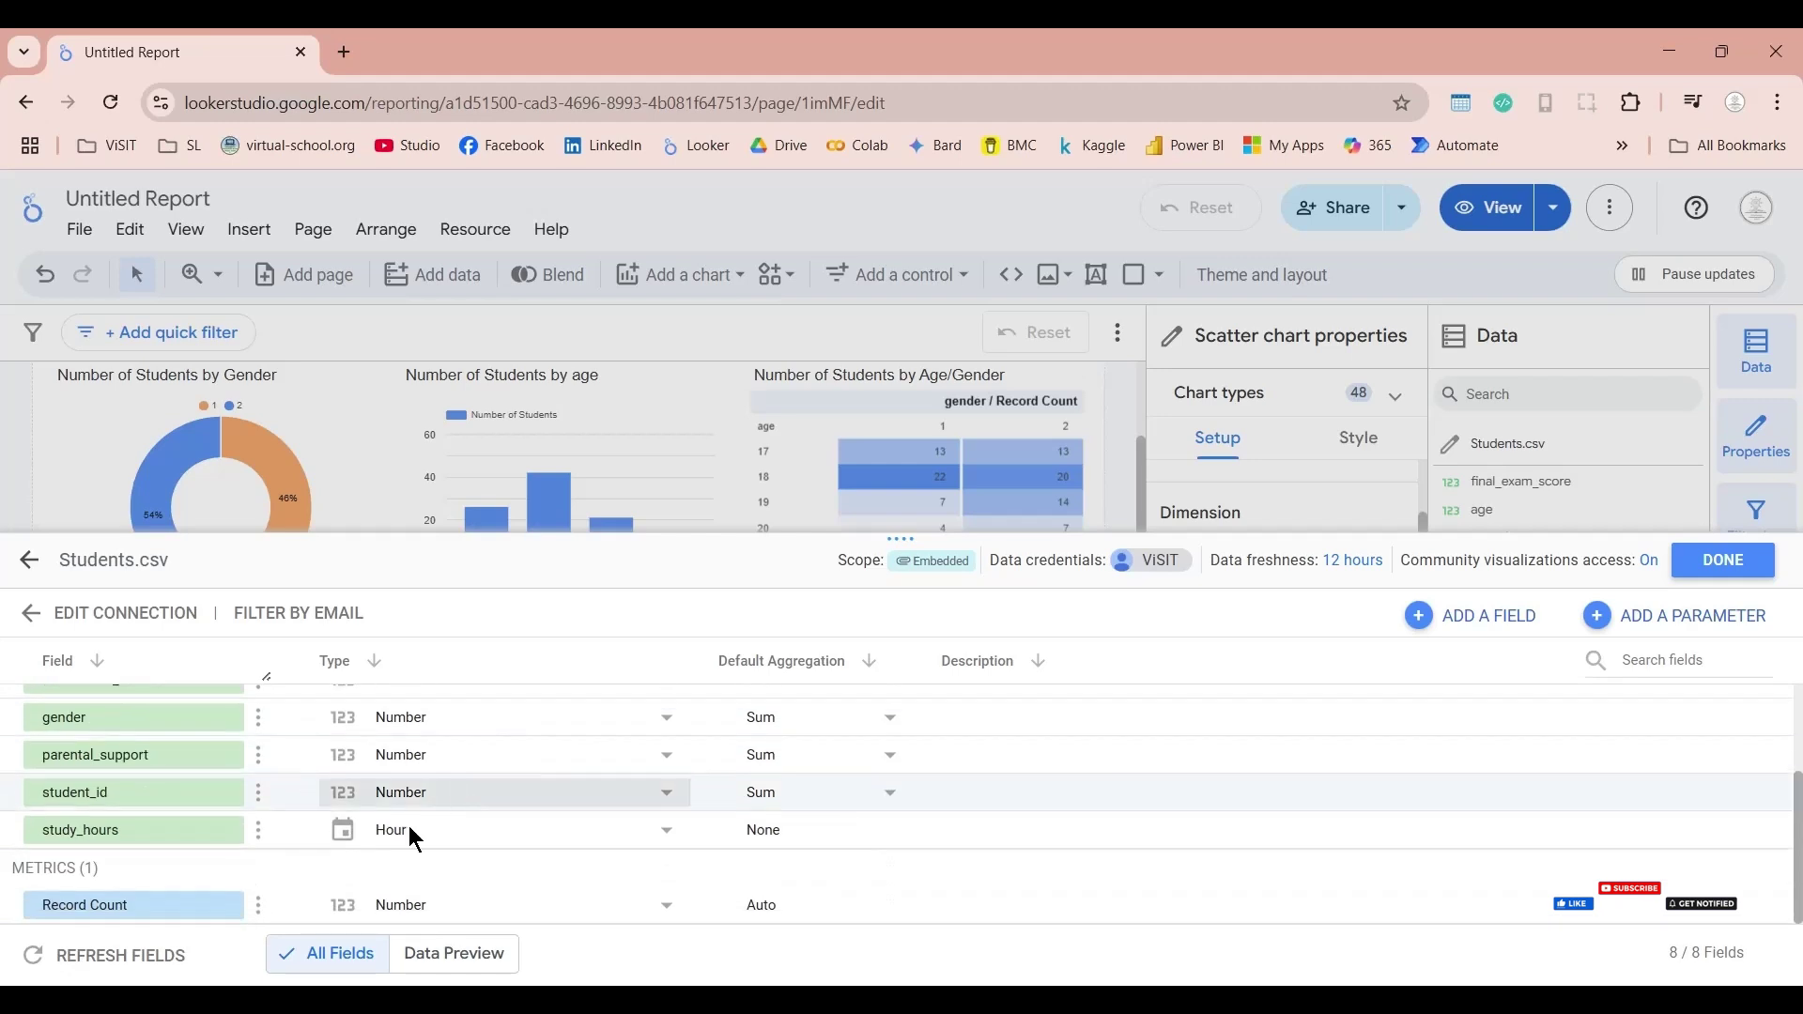
{"action": "left_click", "coordinate": [351, 833]}
{"action": "mouse_move", "coordinate": [356, 714]}
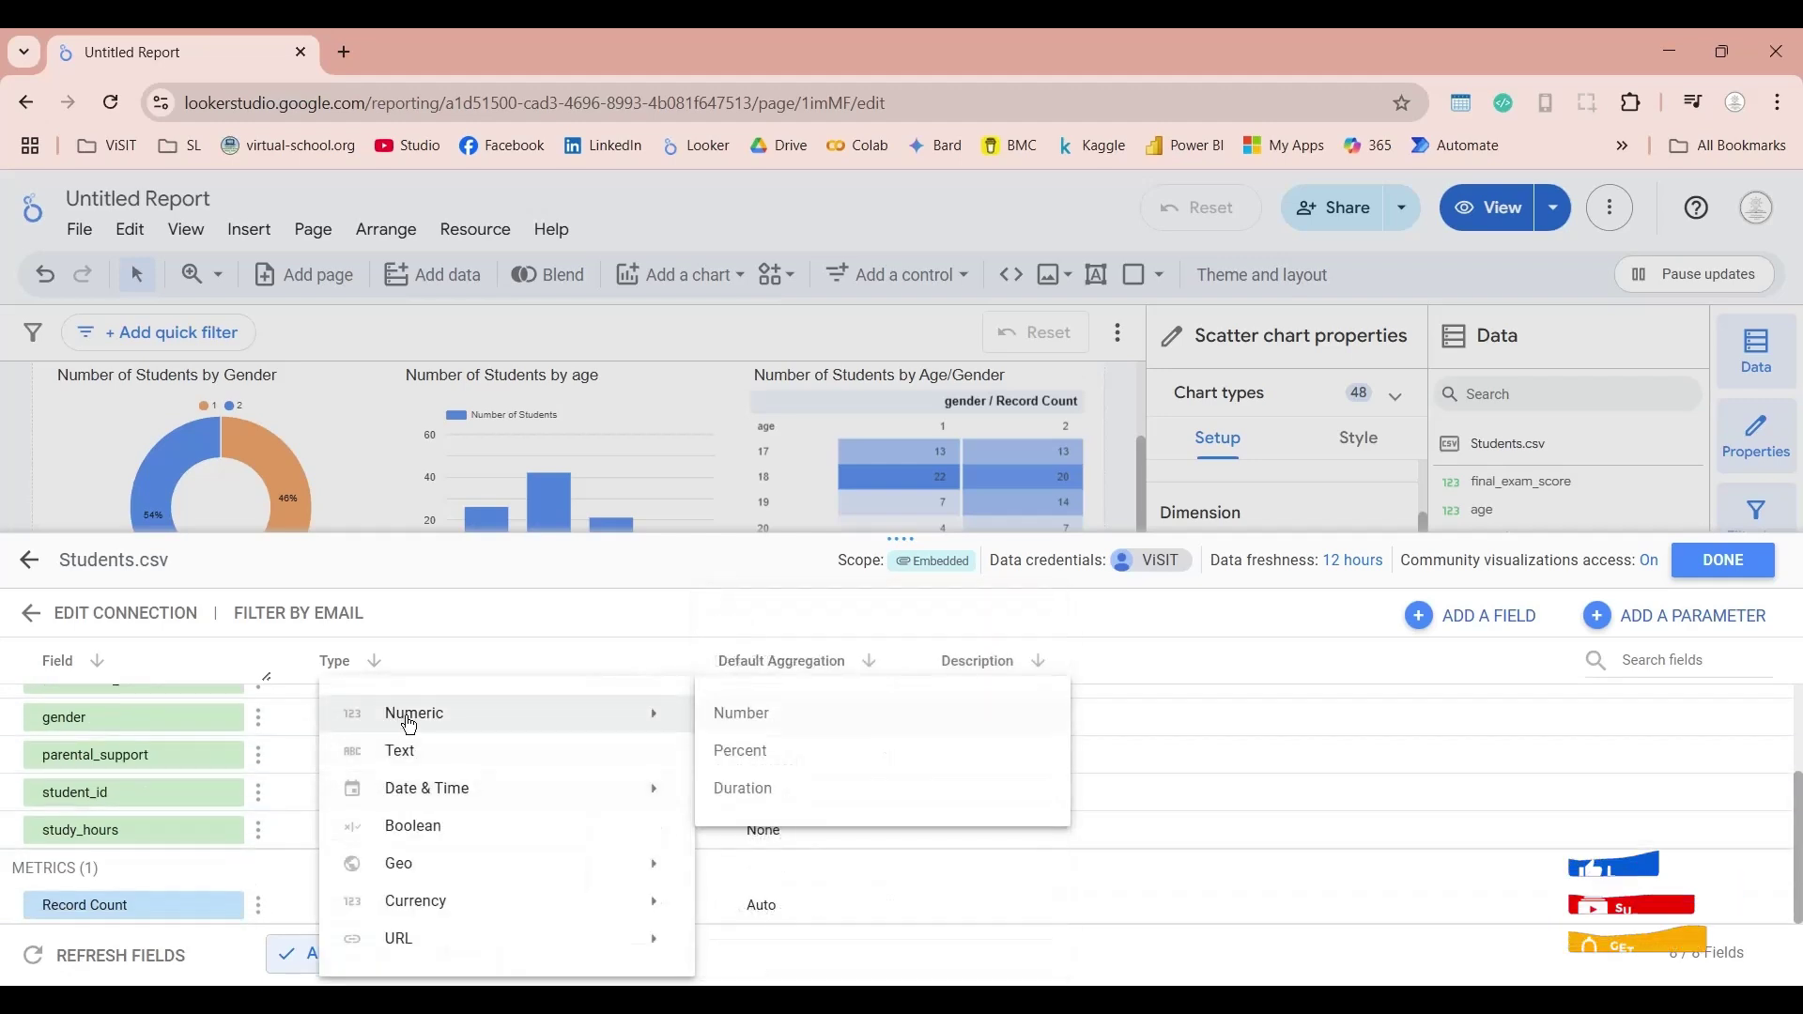
{"action": "left_click", "coordinate": [766, 724]}
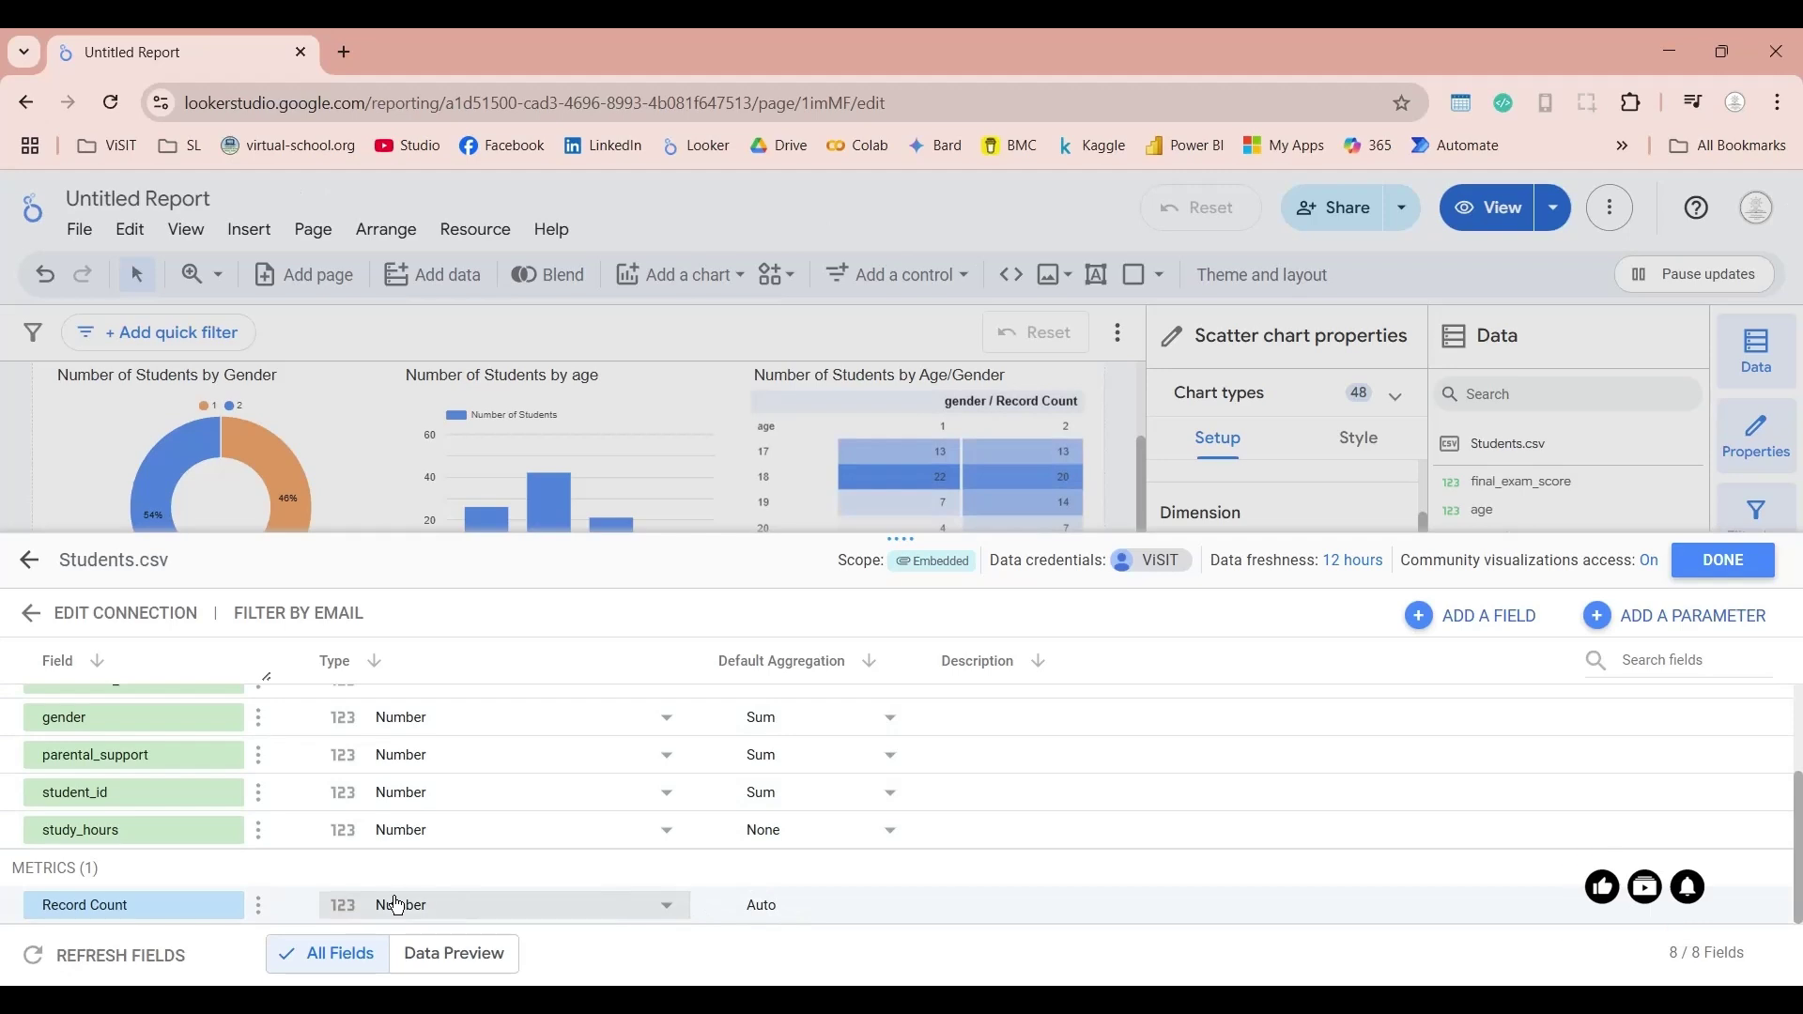
{"action": "left_click", "coordinate": [858, 833]}
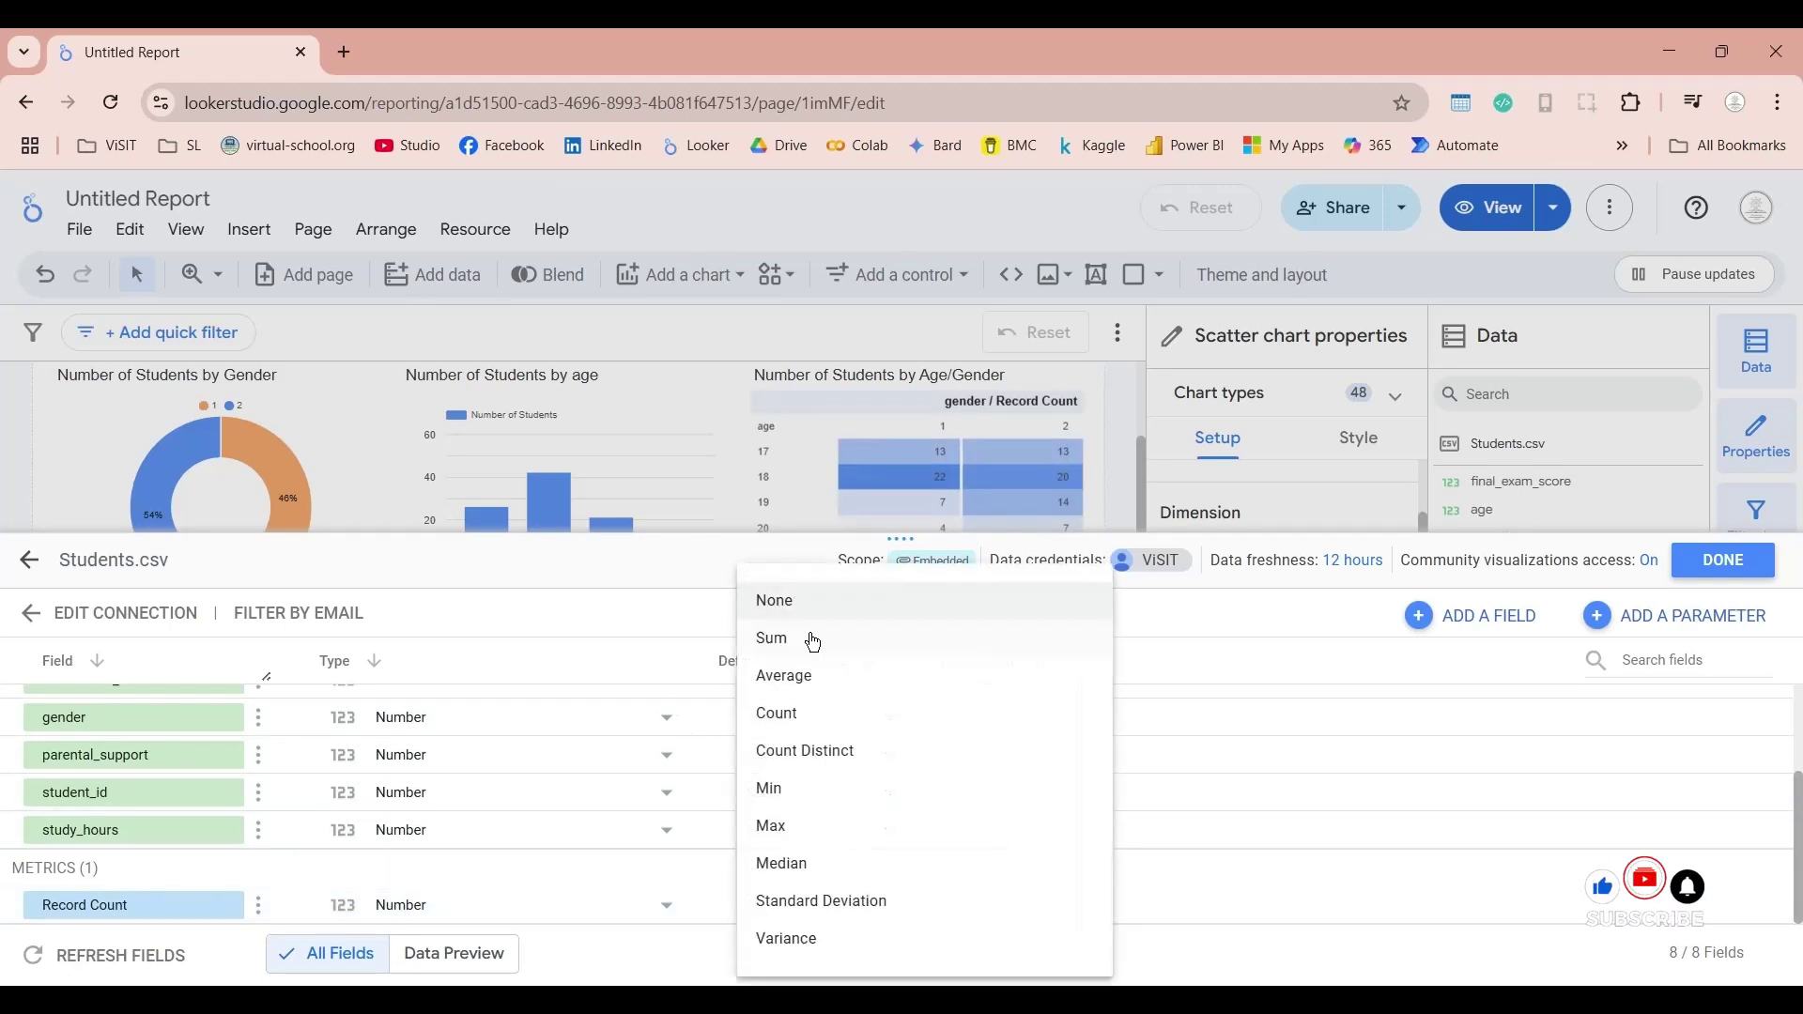
{"action": "left_click", "coordinate": [787, 635]}
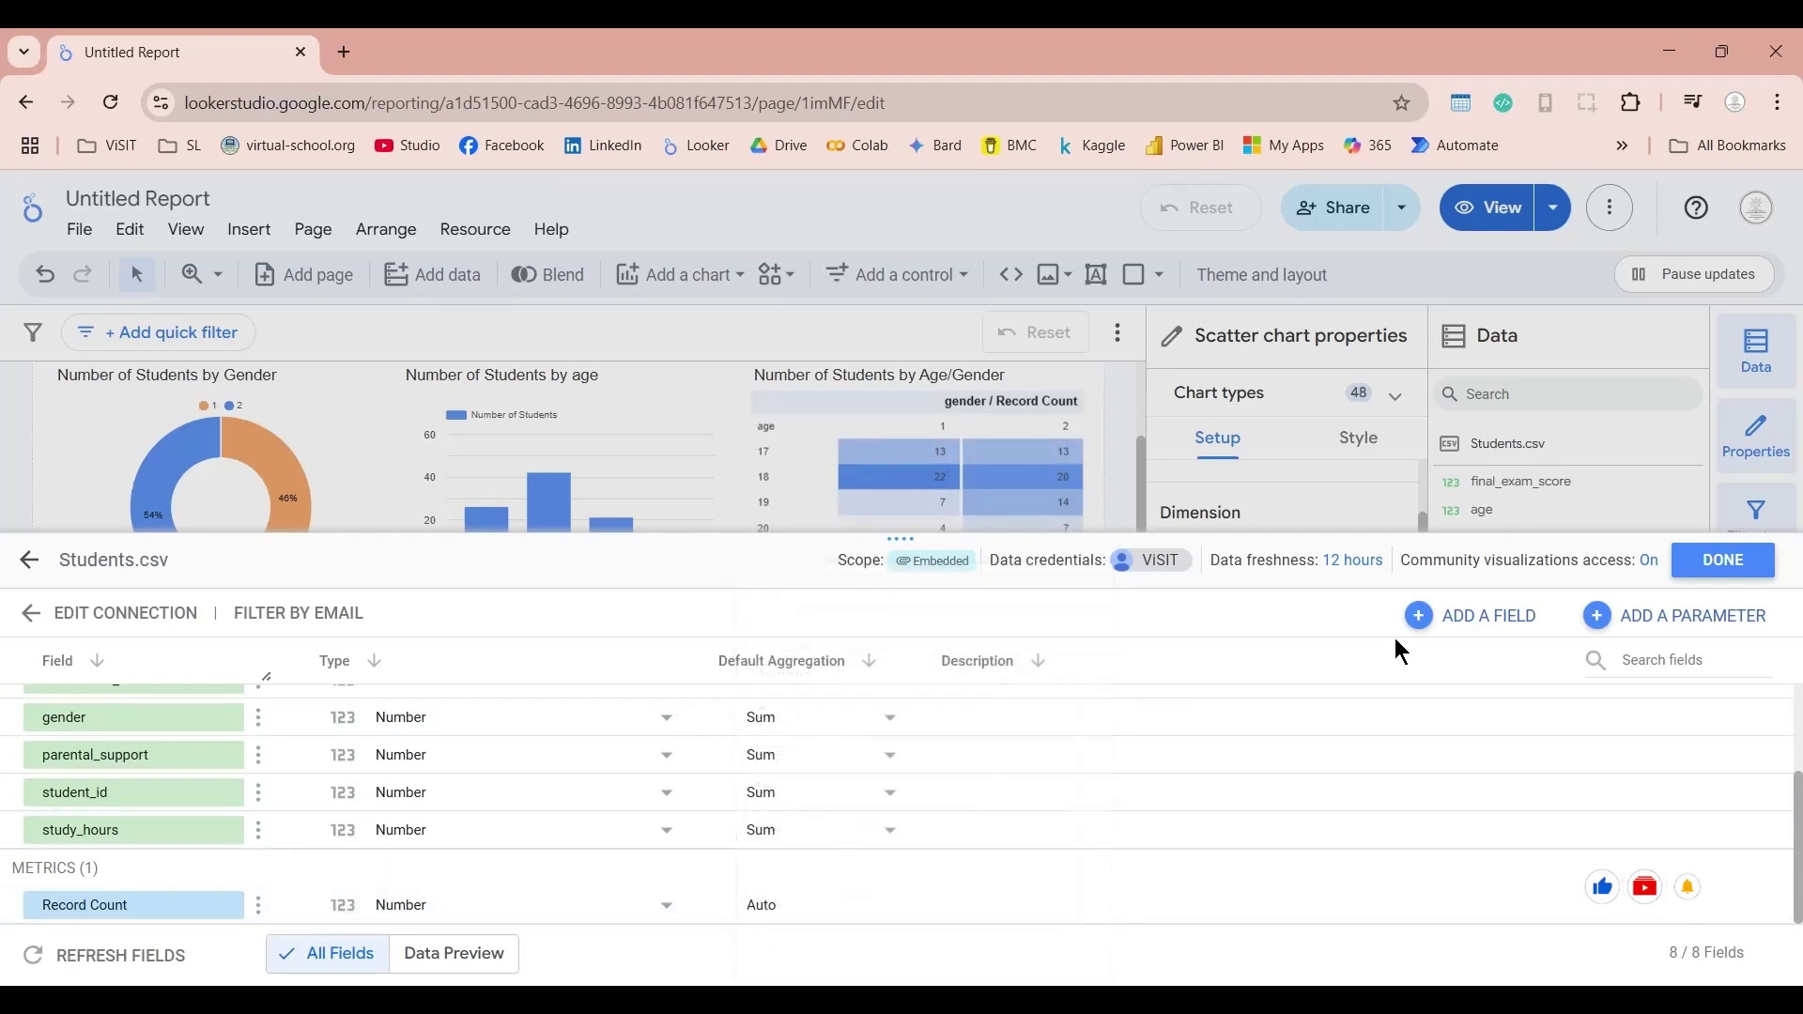
{"action": "left_click", "coordinate": [1723, 560]}
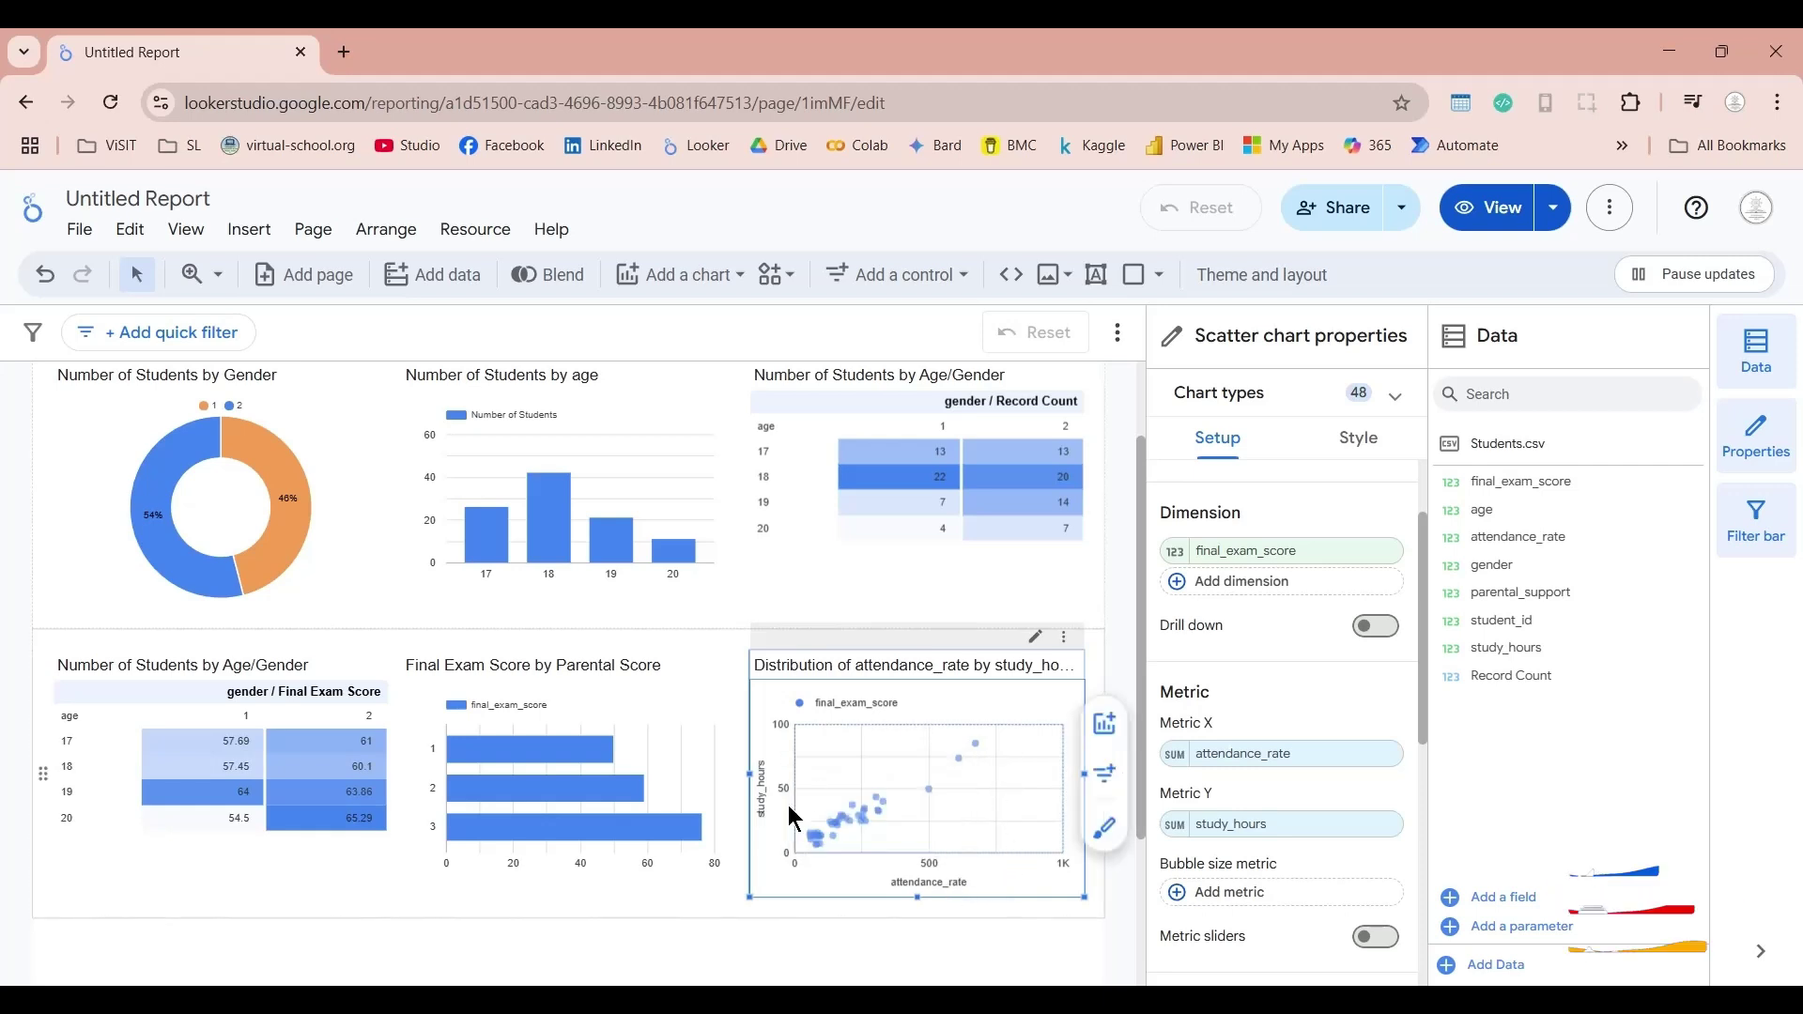
Step: Change the scatter chart's title to "Final Exam Scores by Study Hours/Attendance Rate"
{"action": "mouse_move", "coordinate": [975, 747]}
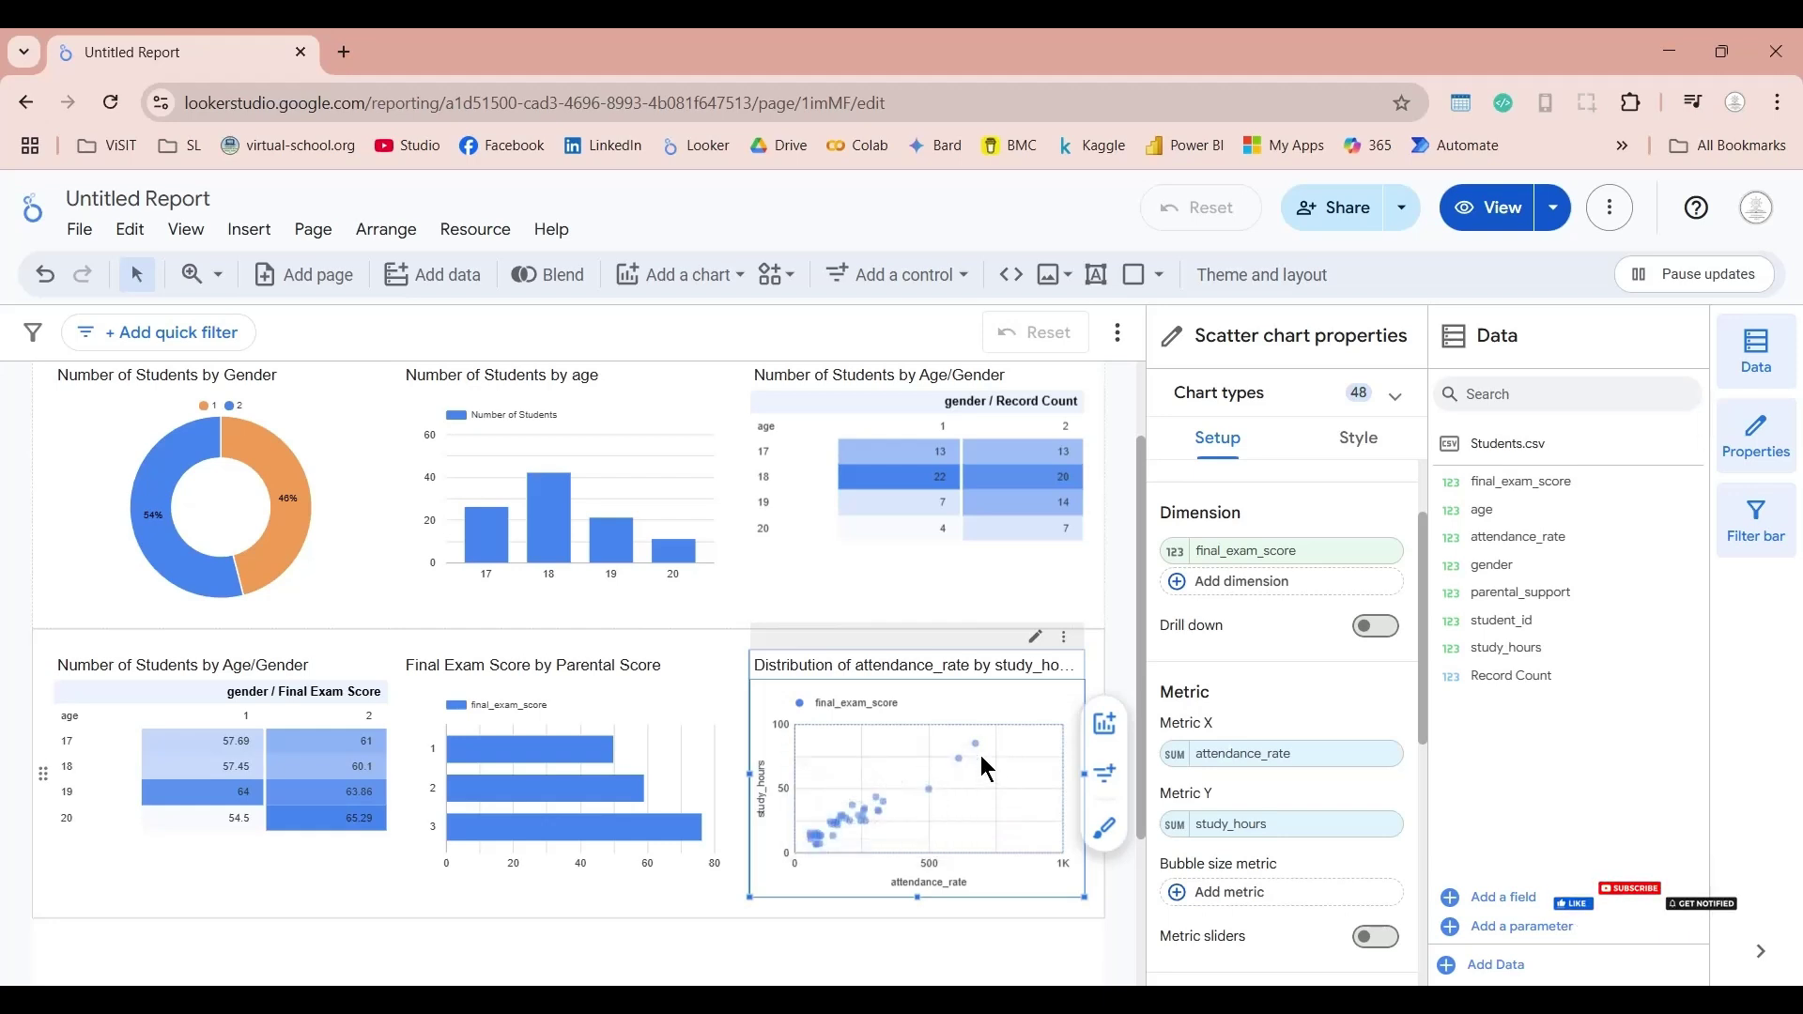
{"action": "left_click", "coordinate": [962, 685]}
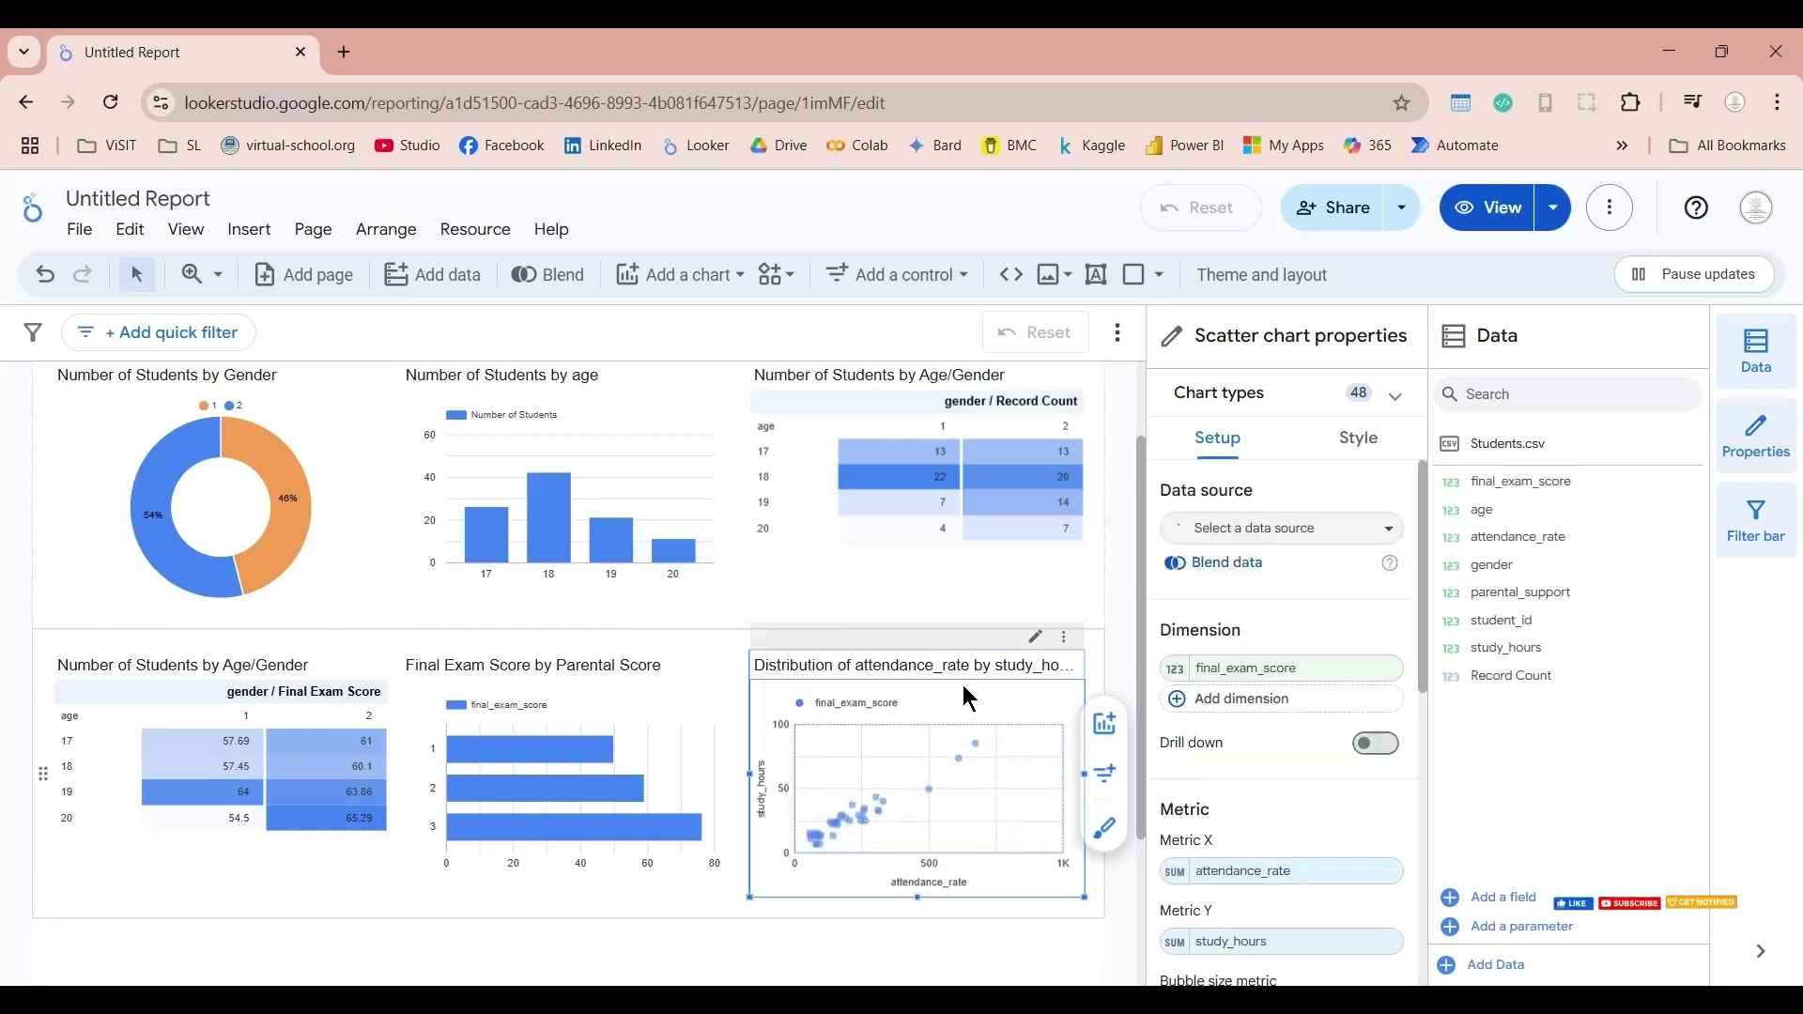
{"action": "left_click", "coordinate": [1313, 449]}
{"action": "left_click", "coordinate": [1206, 594]}
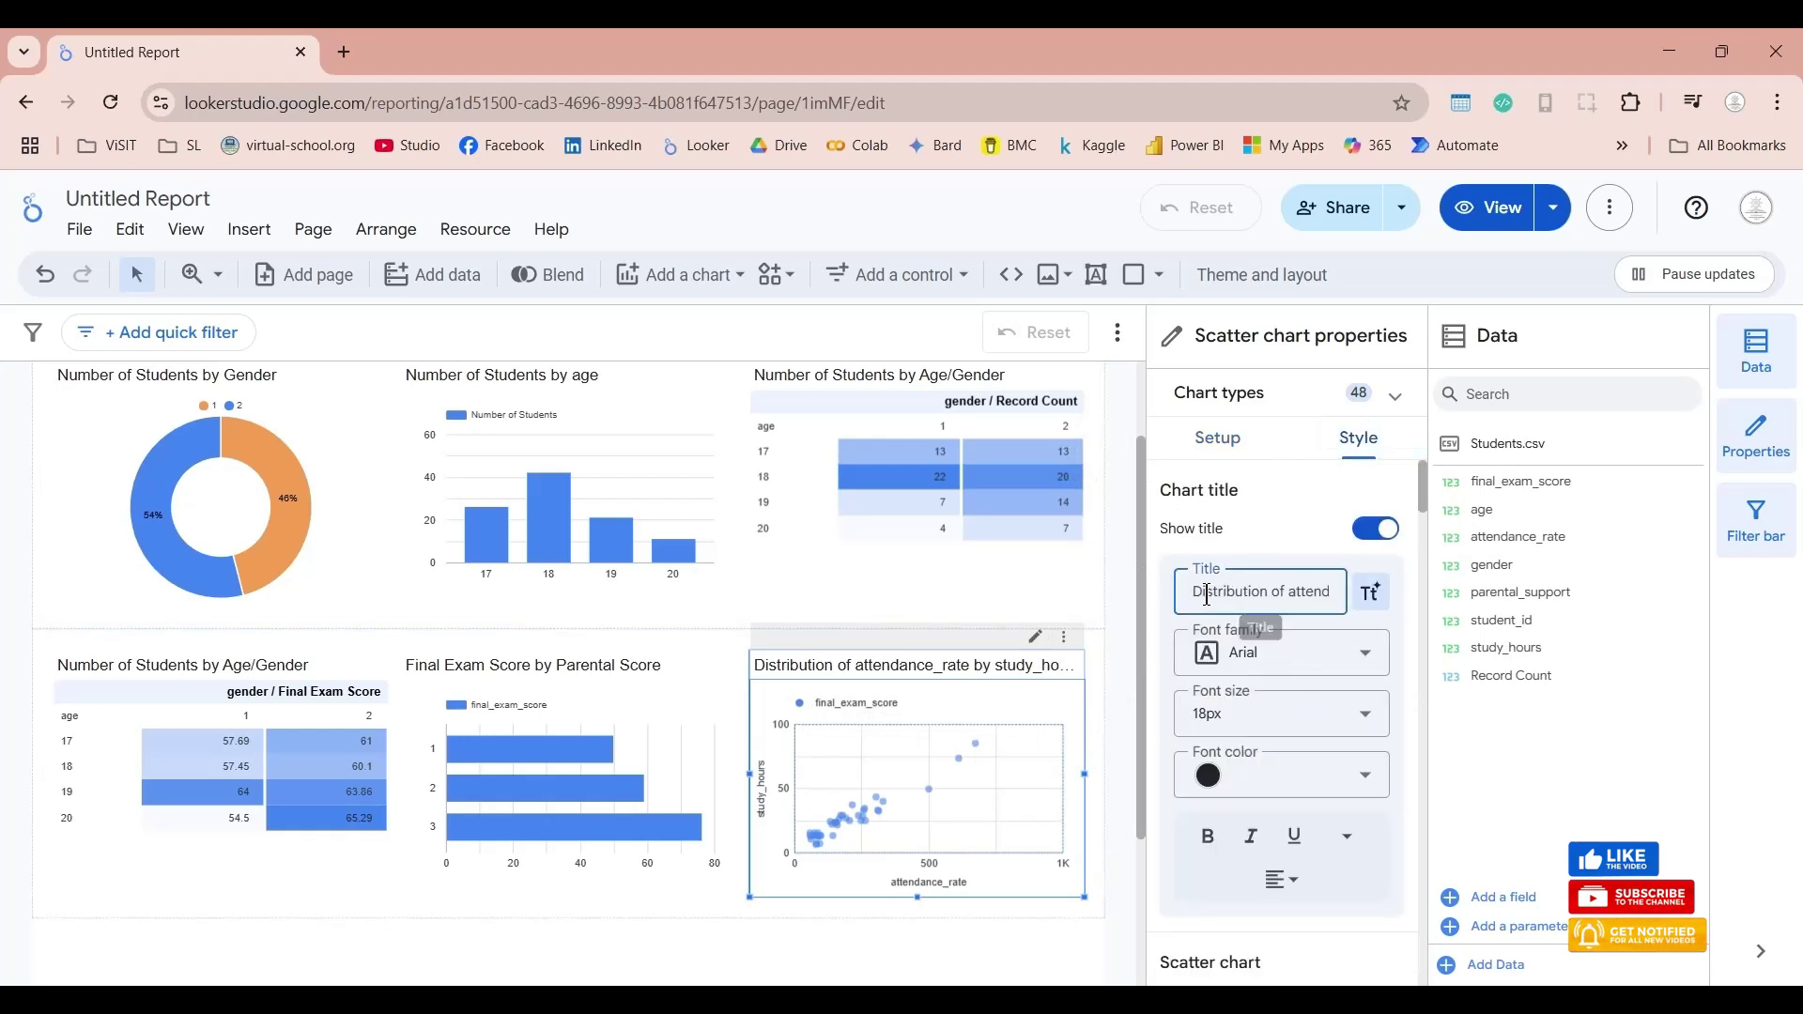
{"action": "key", "text": "ctrl+a"}
{"action": "type", "text": "Fi"}
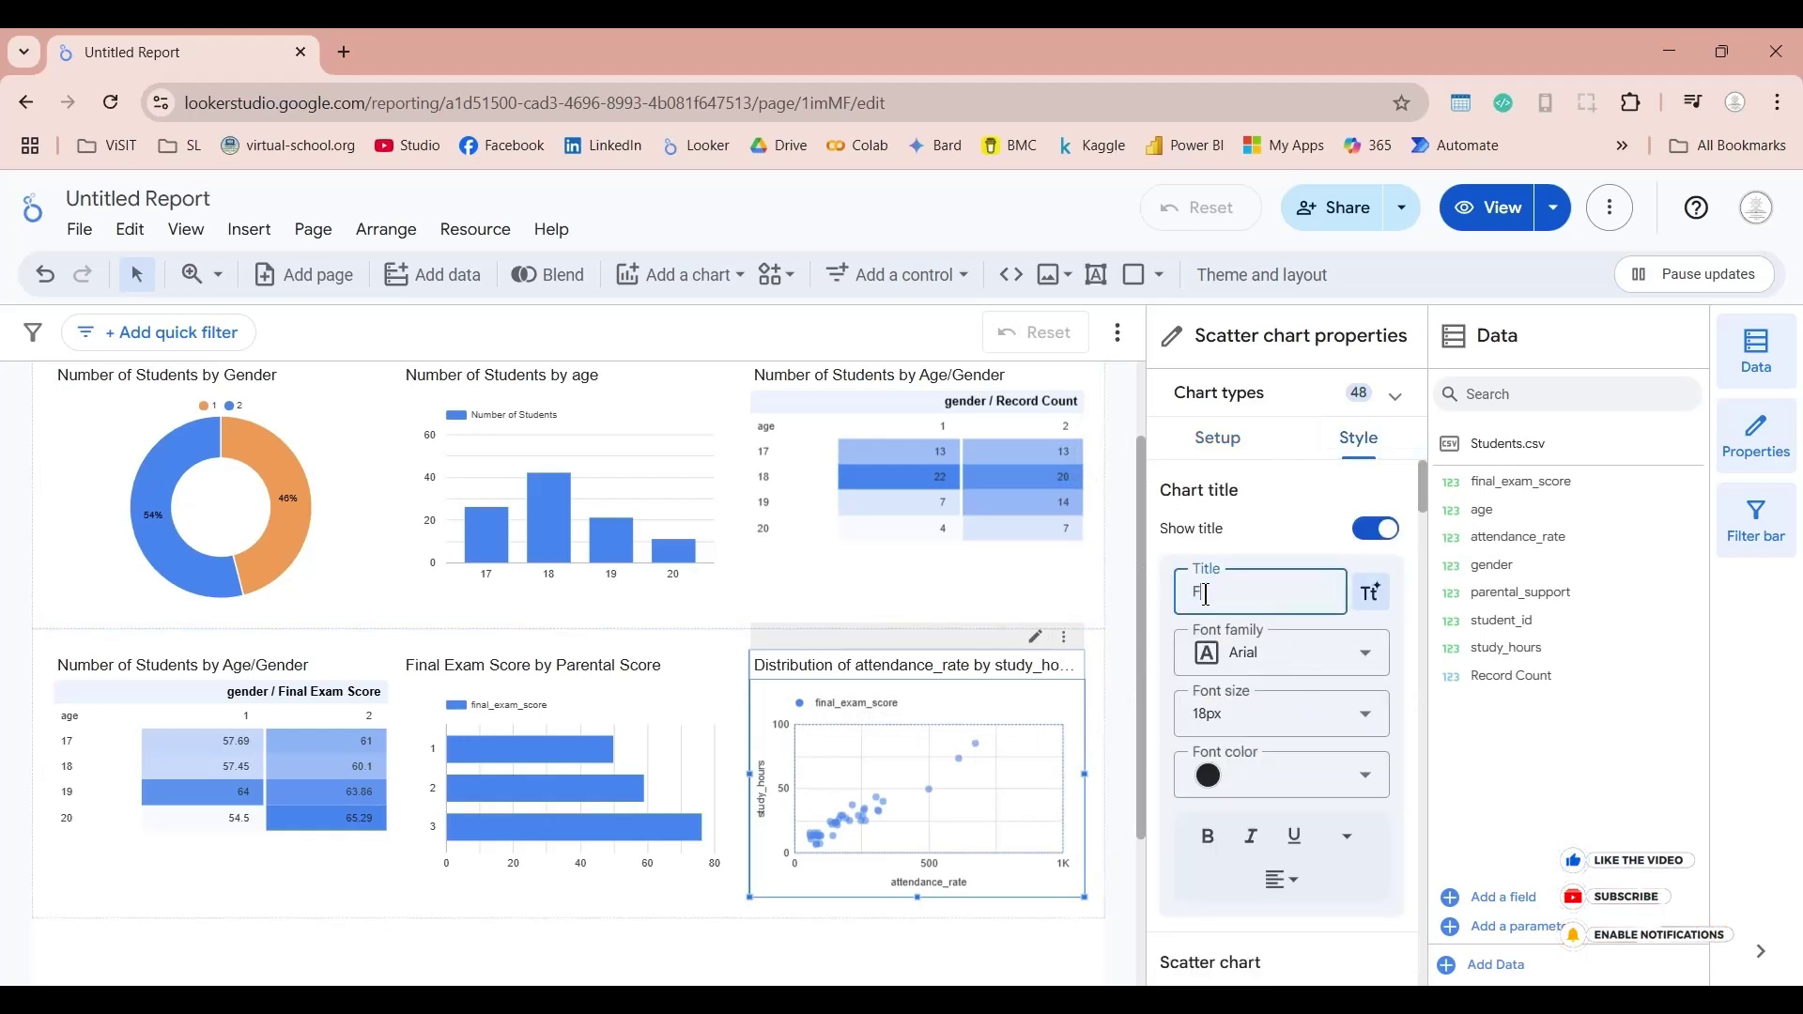
{"action": "type", "text": "na"}
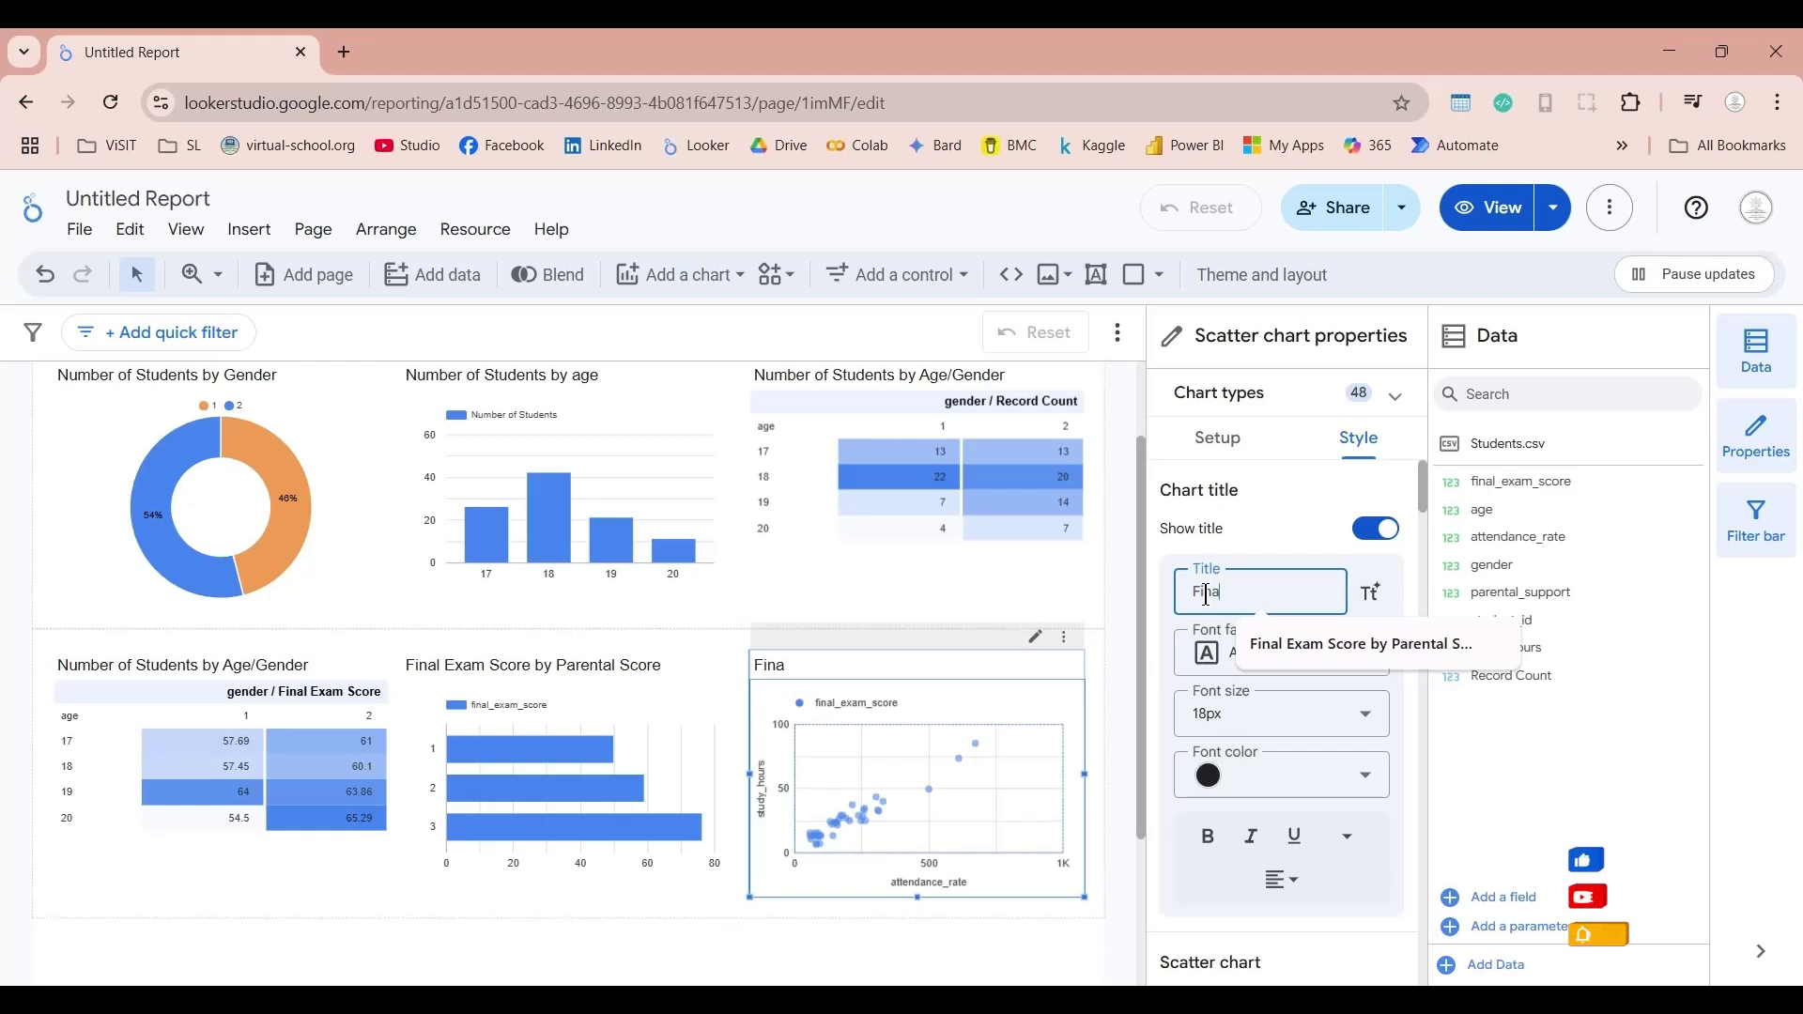
{"action": "type", "text": "l Exam S"}
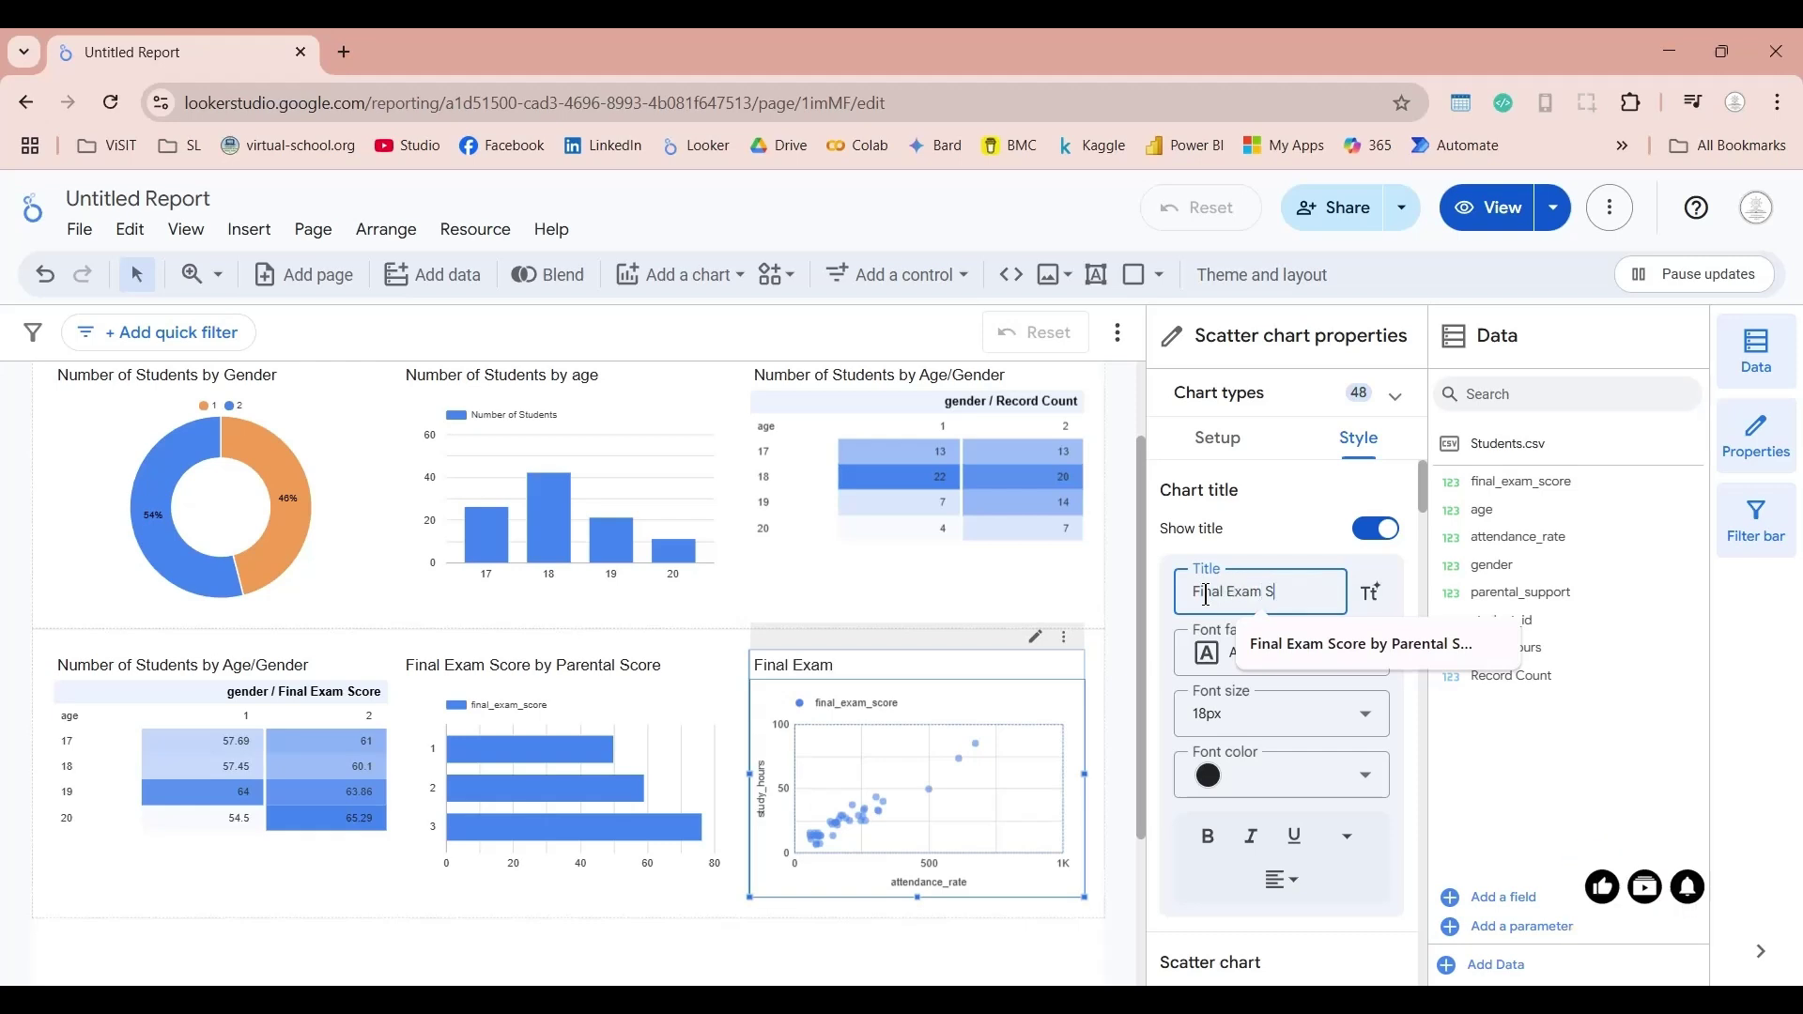
{"action": "type", "text": "cores by"}
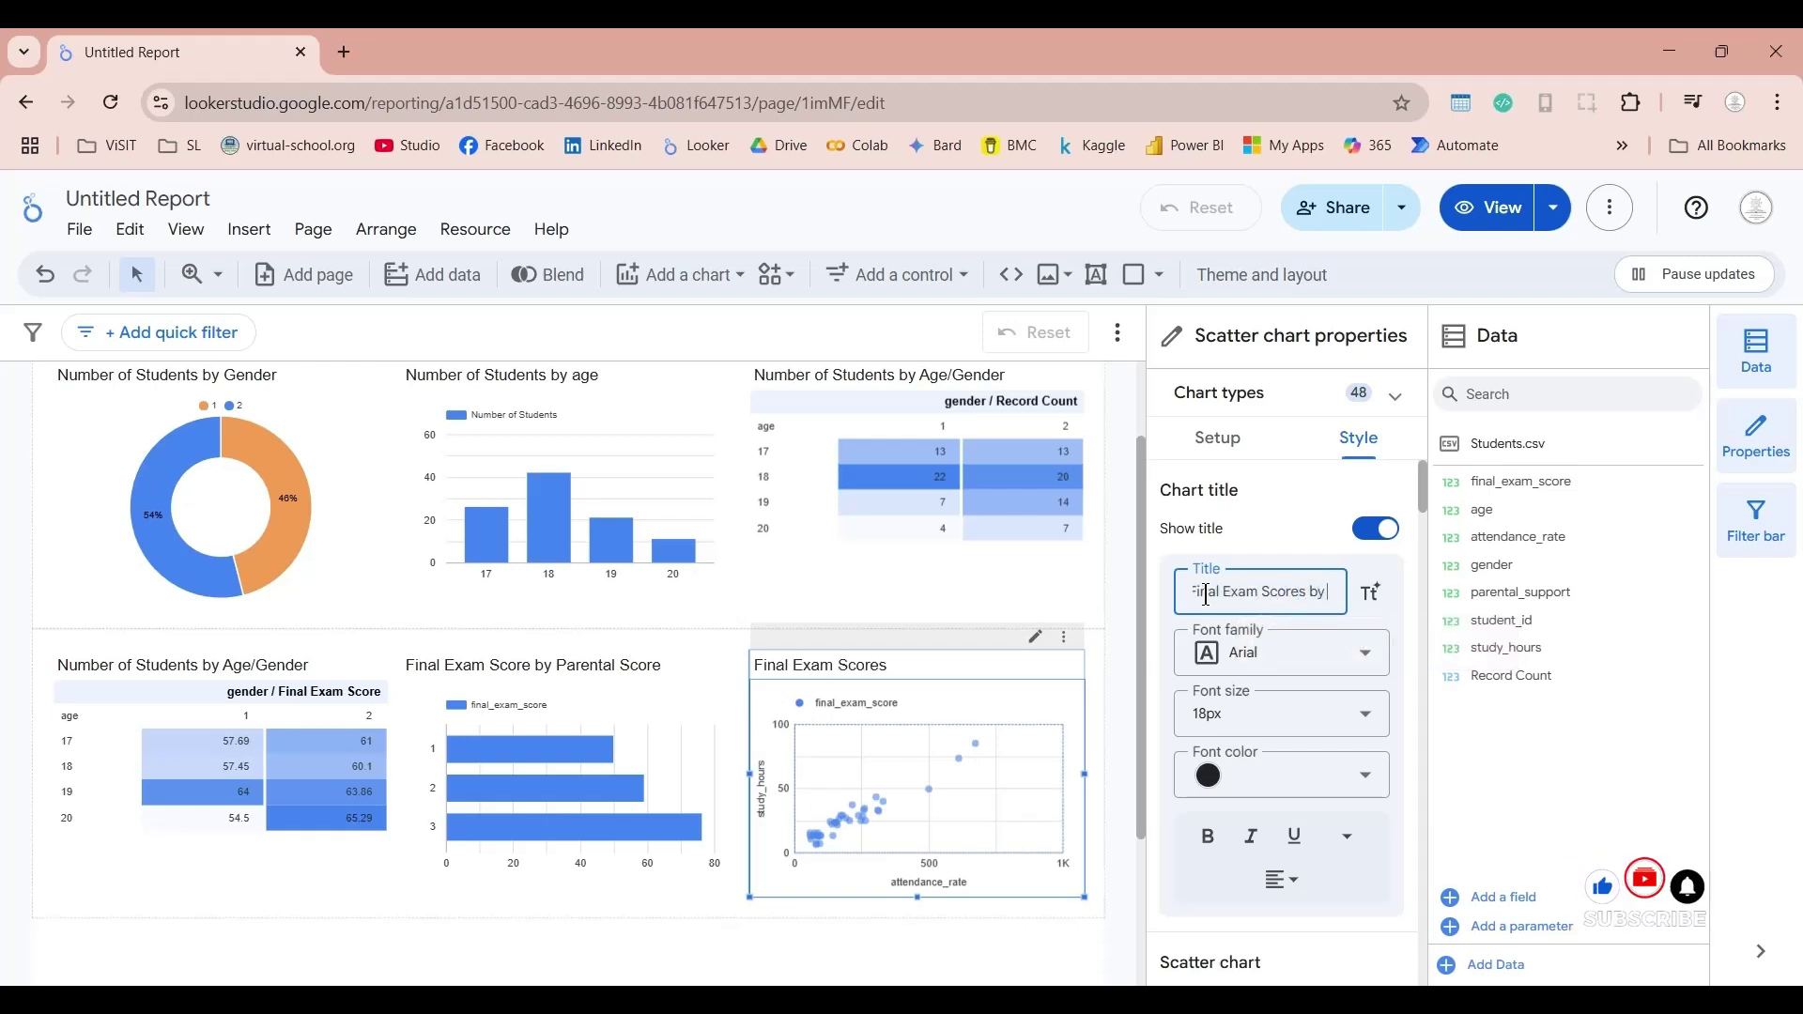
{"action": "type", "text": " Study Hours"}
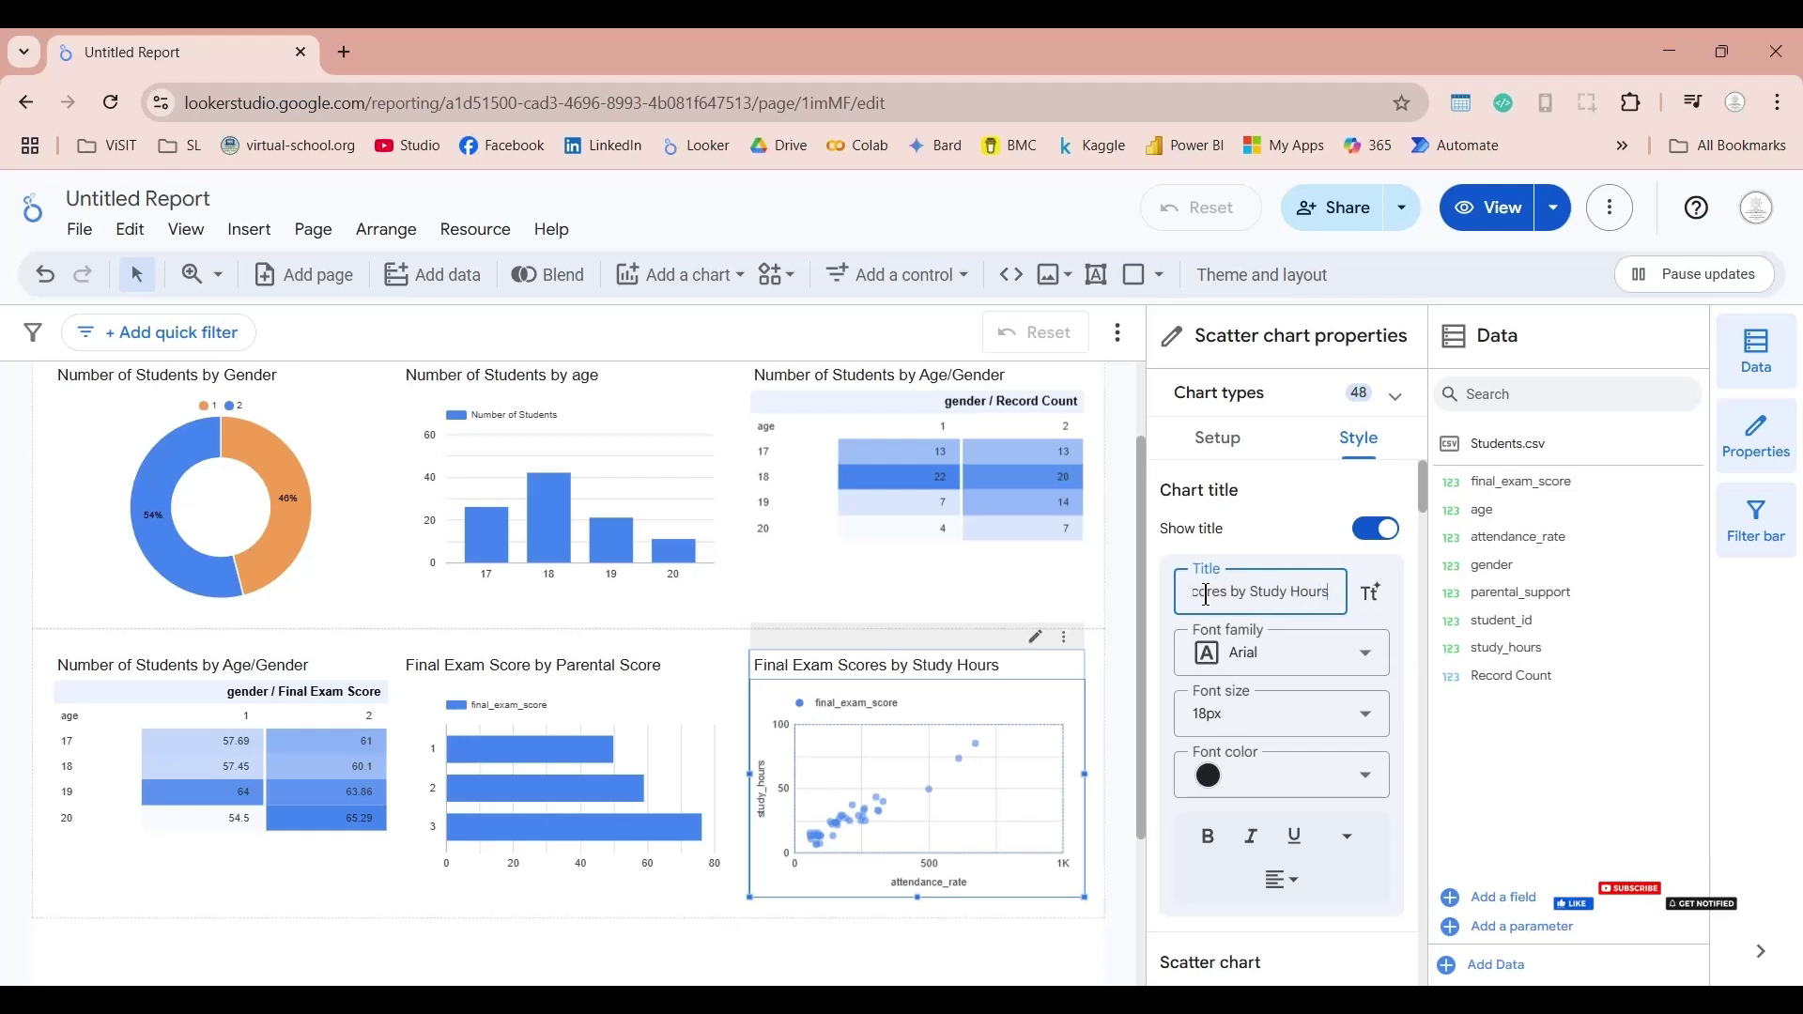
{"action": "type", "text": "/Attend"}
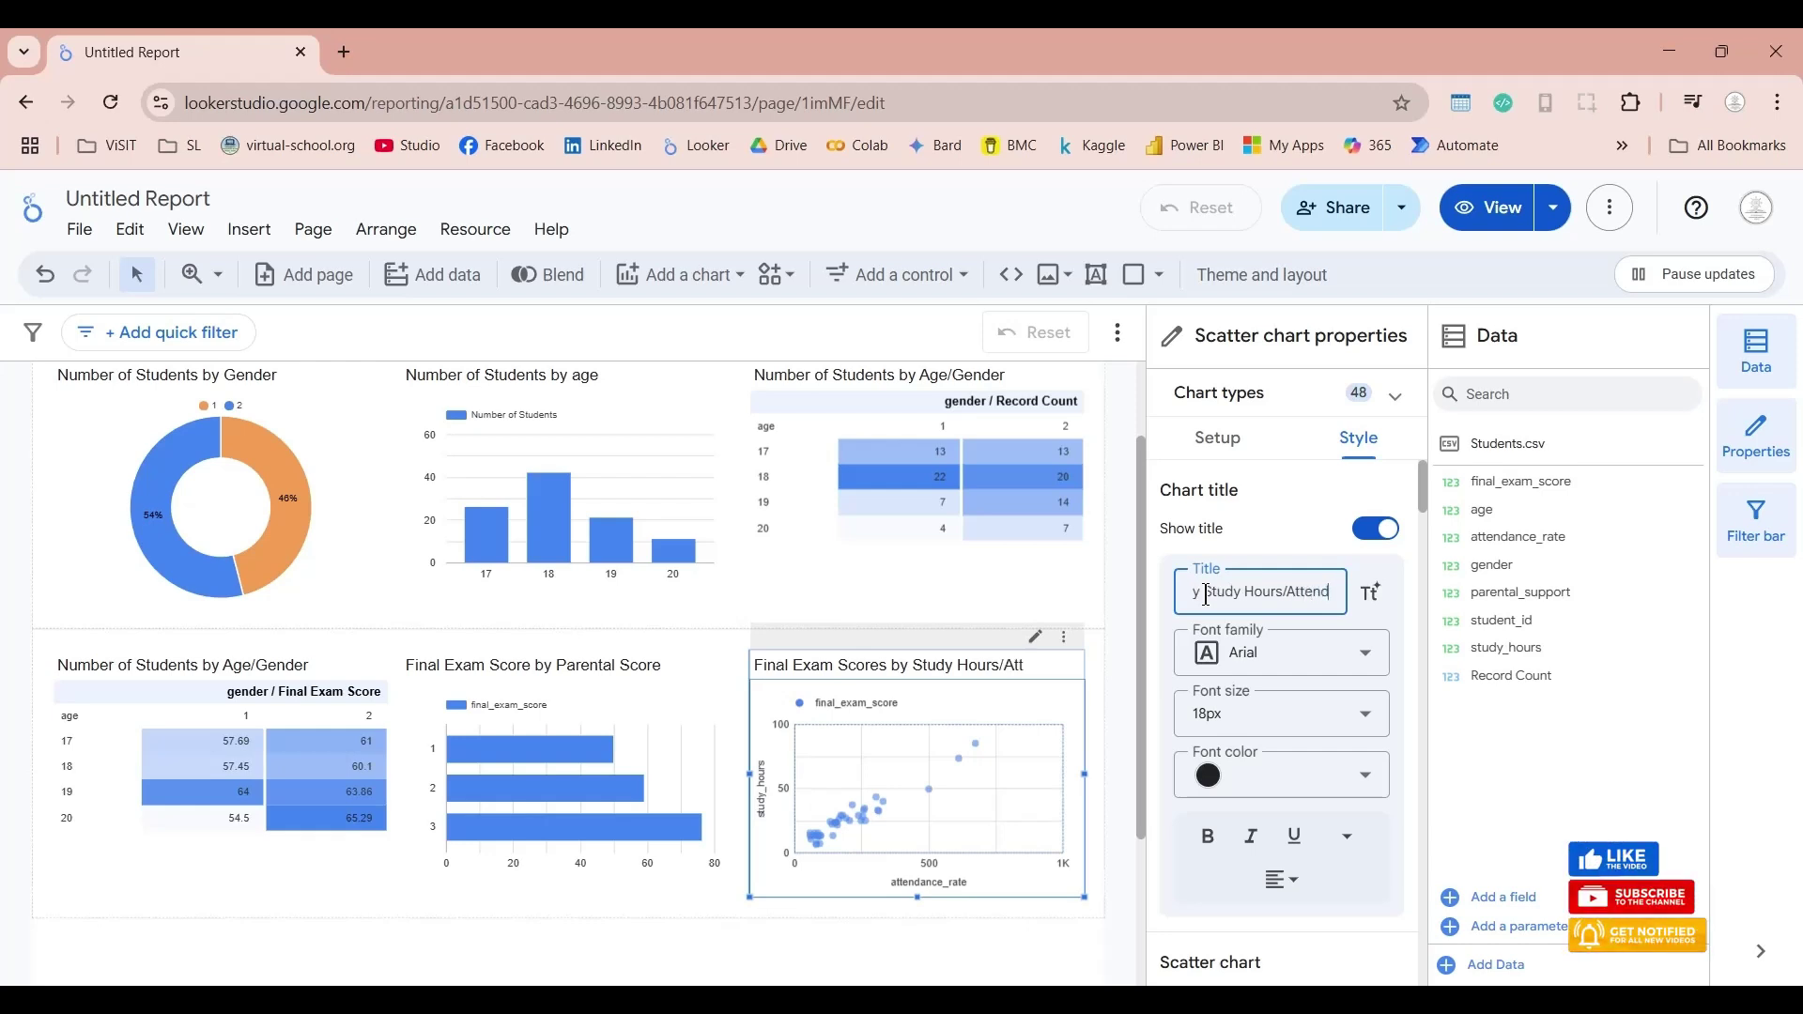
{"action": "type", "text": "ance Rate"}
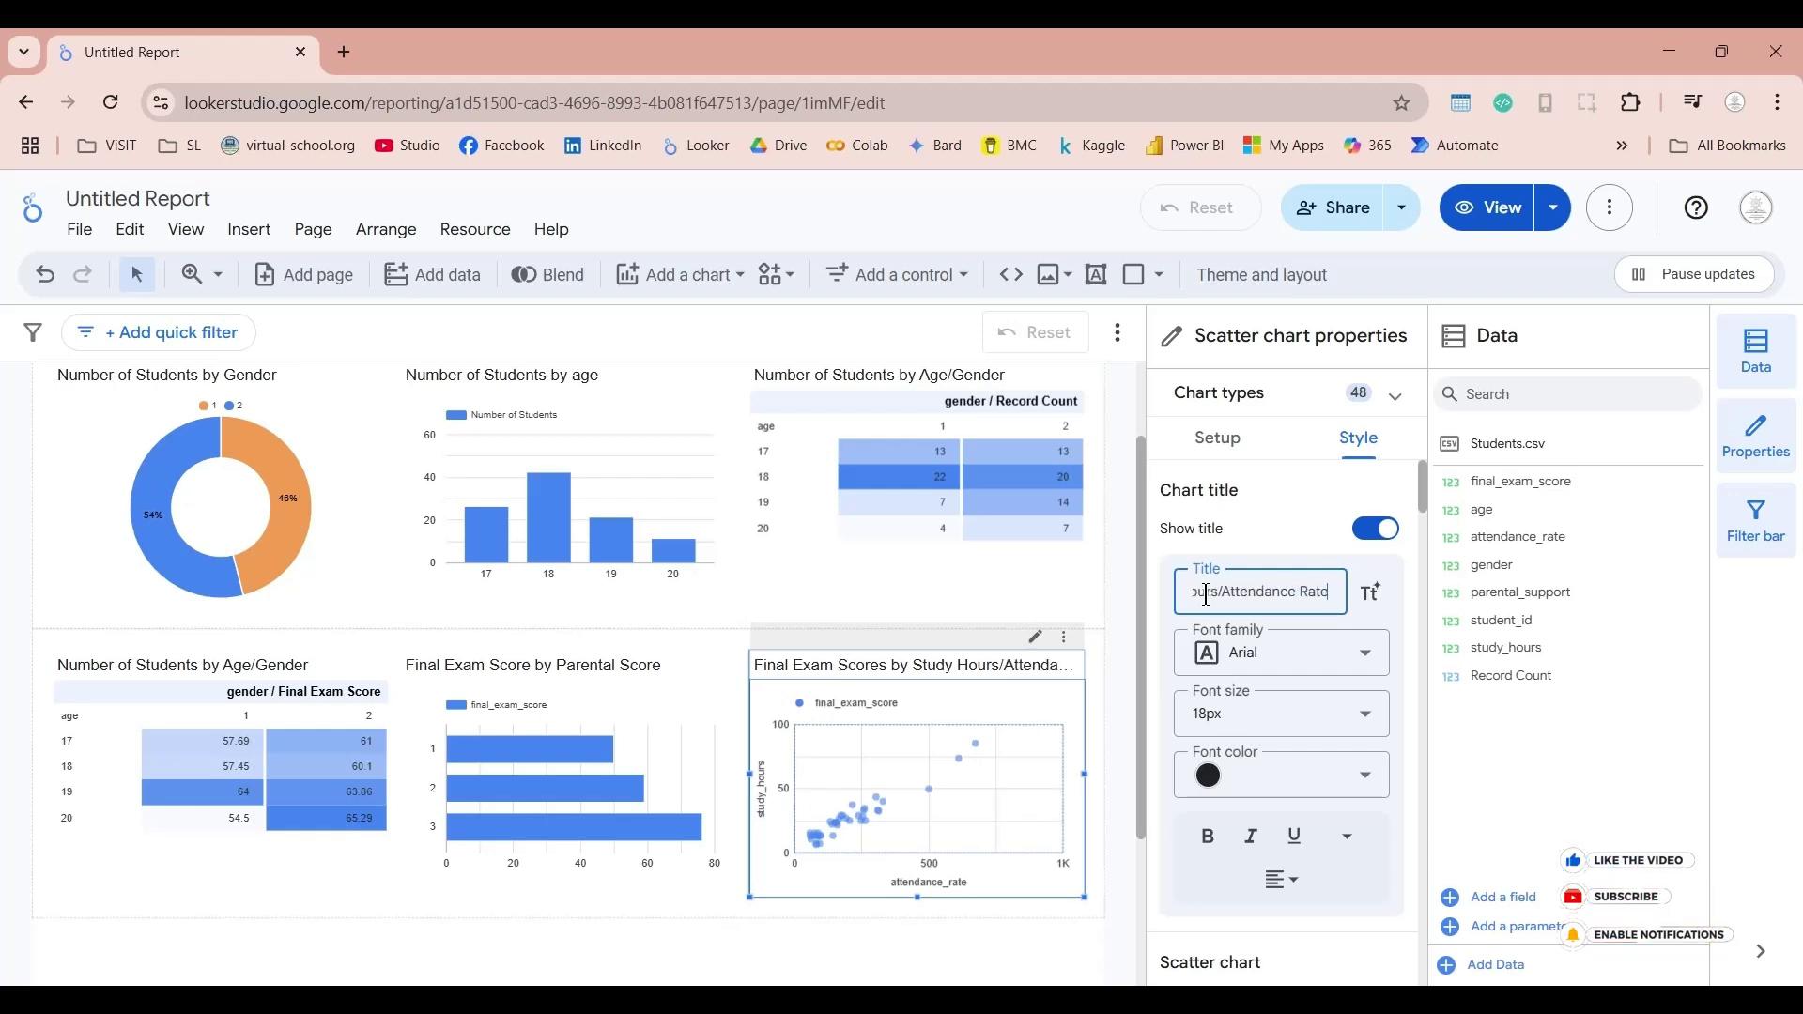
{"action": "key", "text": "Return"}
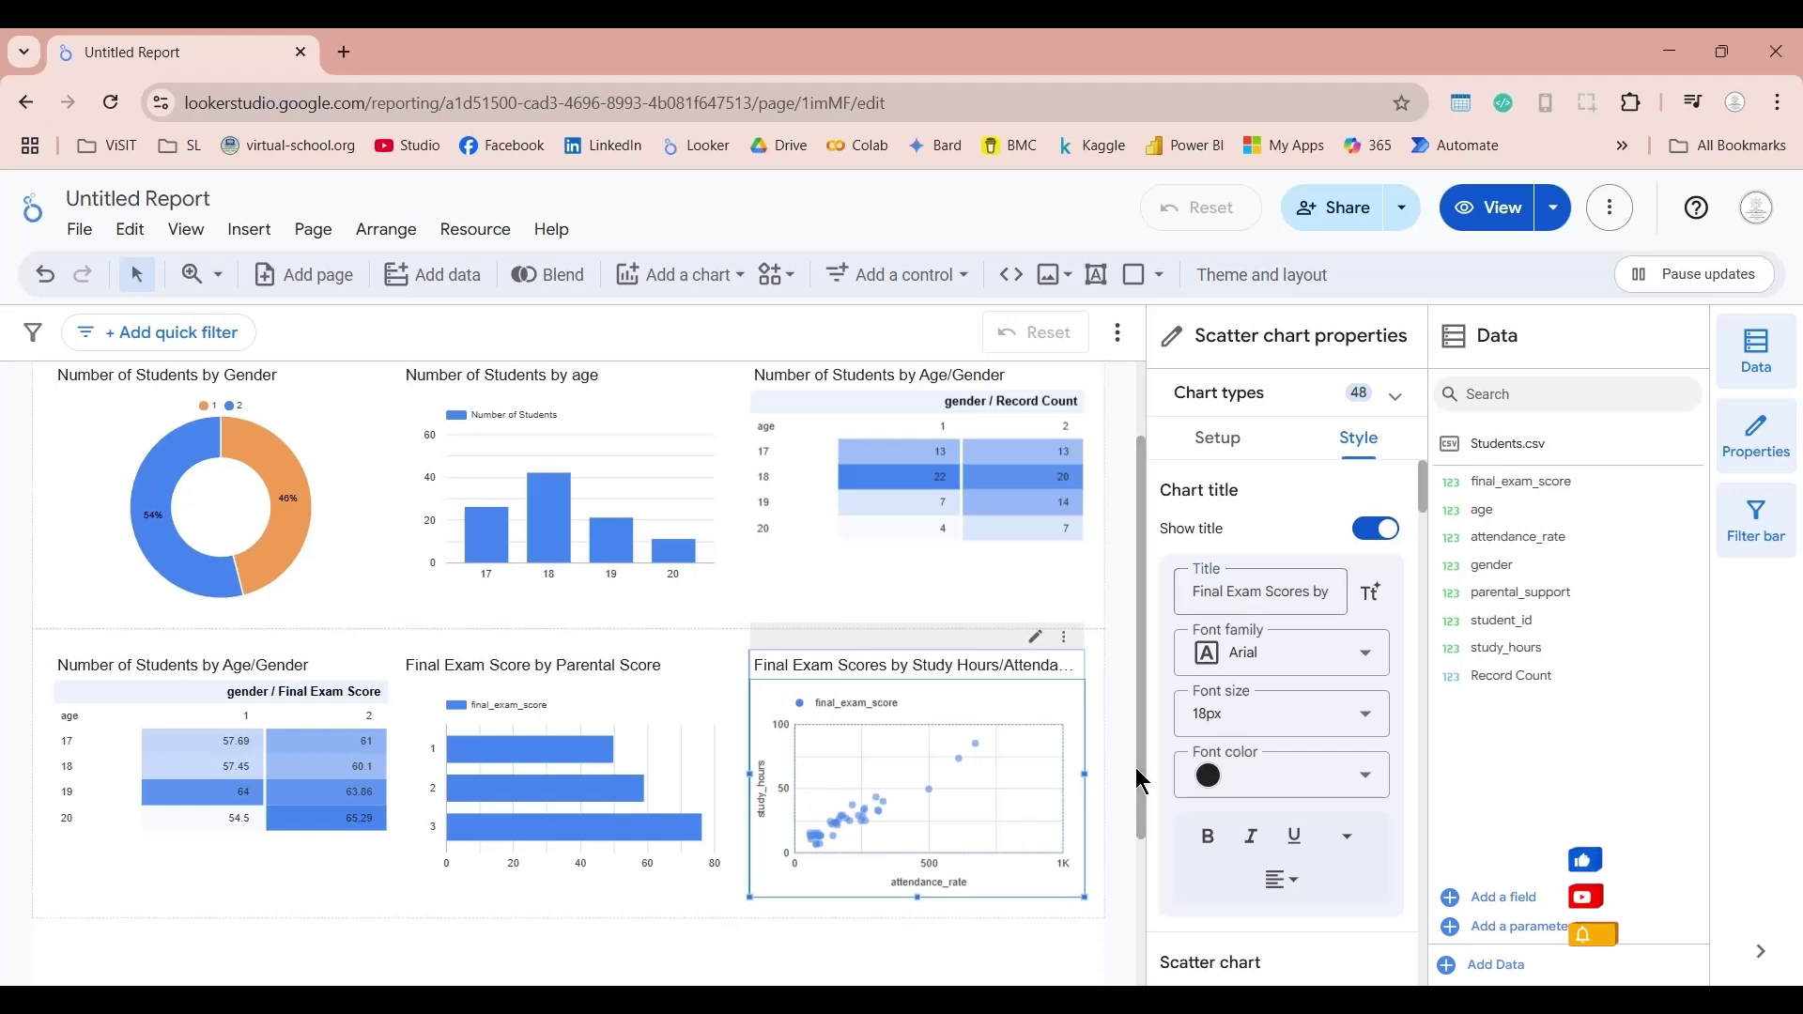
{"action": "left_click", "coordinate": [852, 927]}
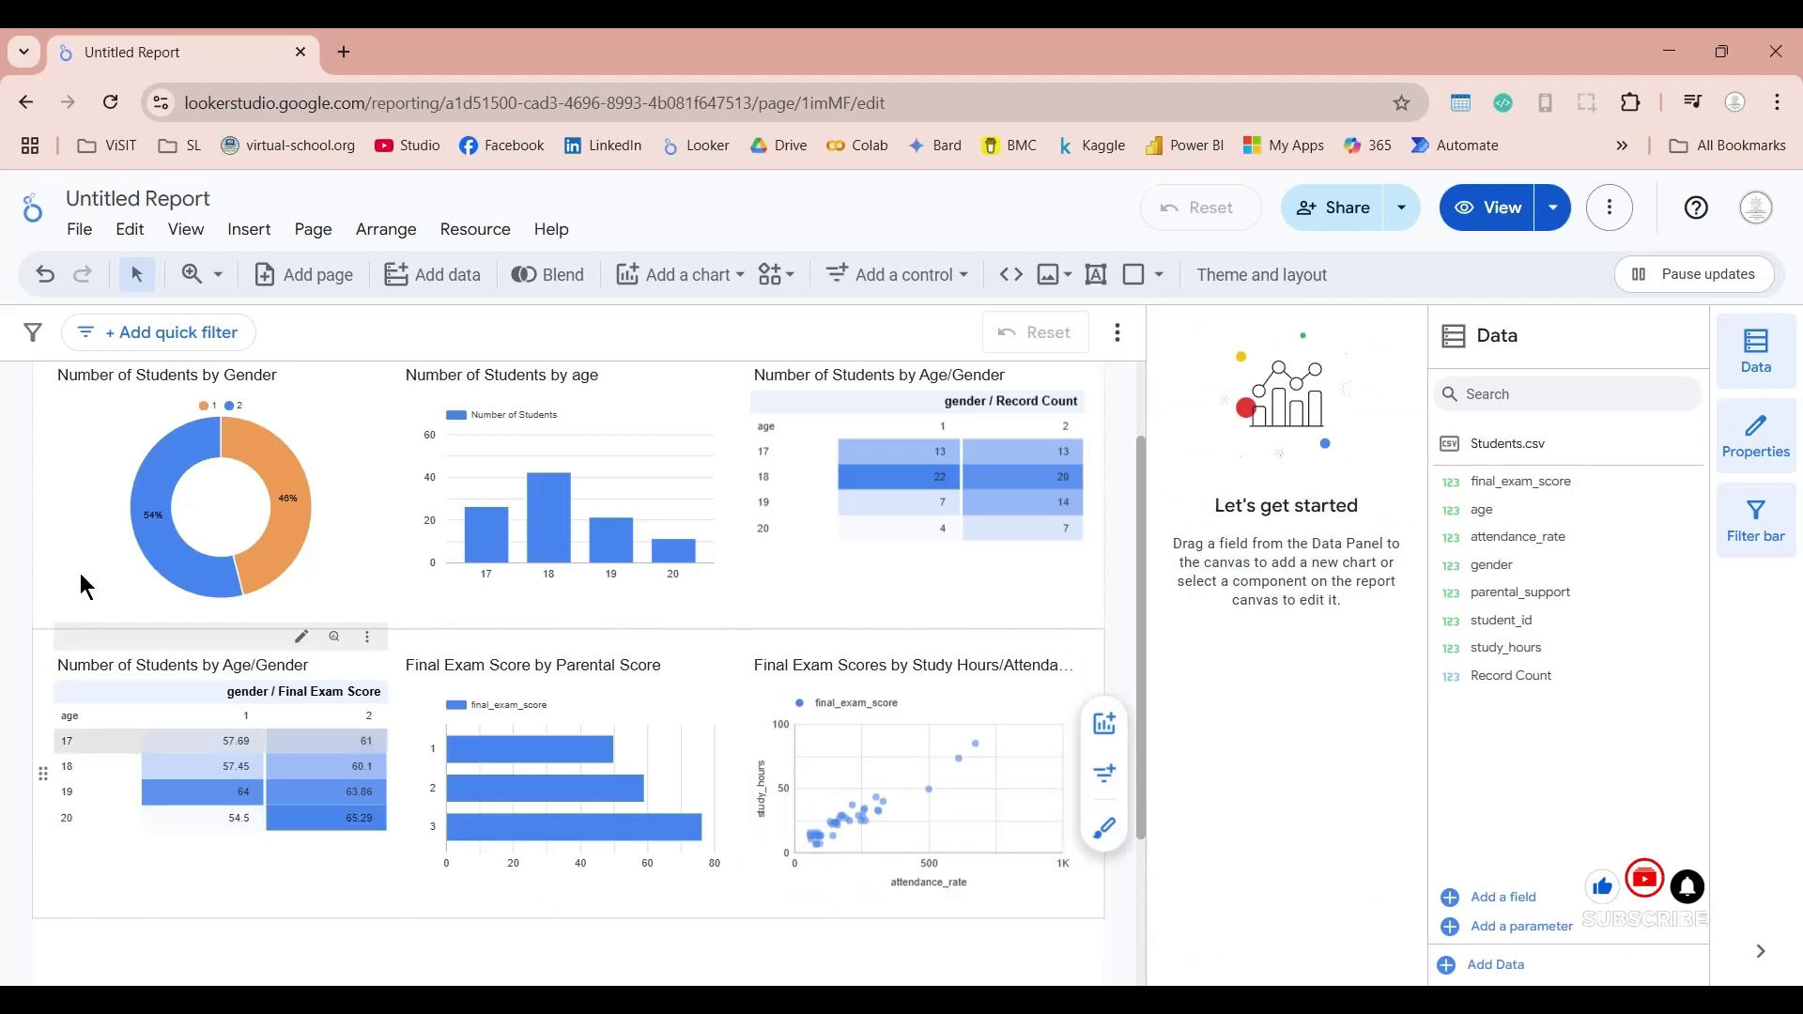
Step: Add a final_exam_score slider control to the Students Data Analysis header section
{"action": "scroll", "coordinate": [1118, 690], "scroll_direction": "up", "scroll_amount": 2}
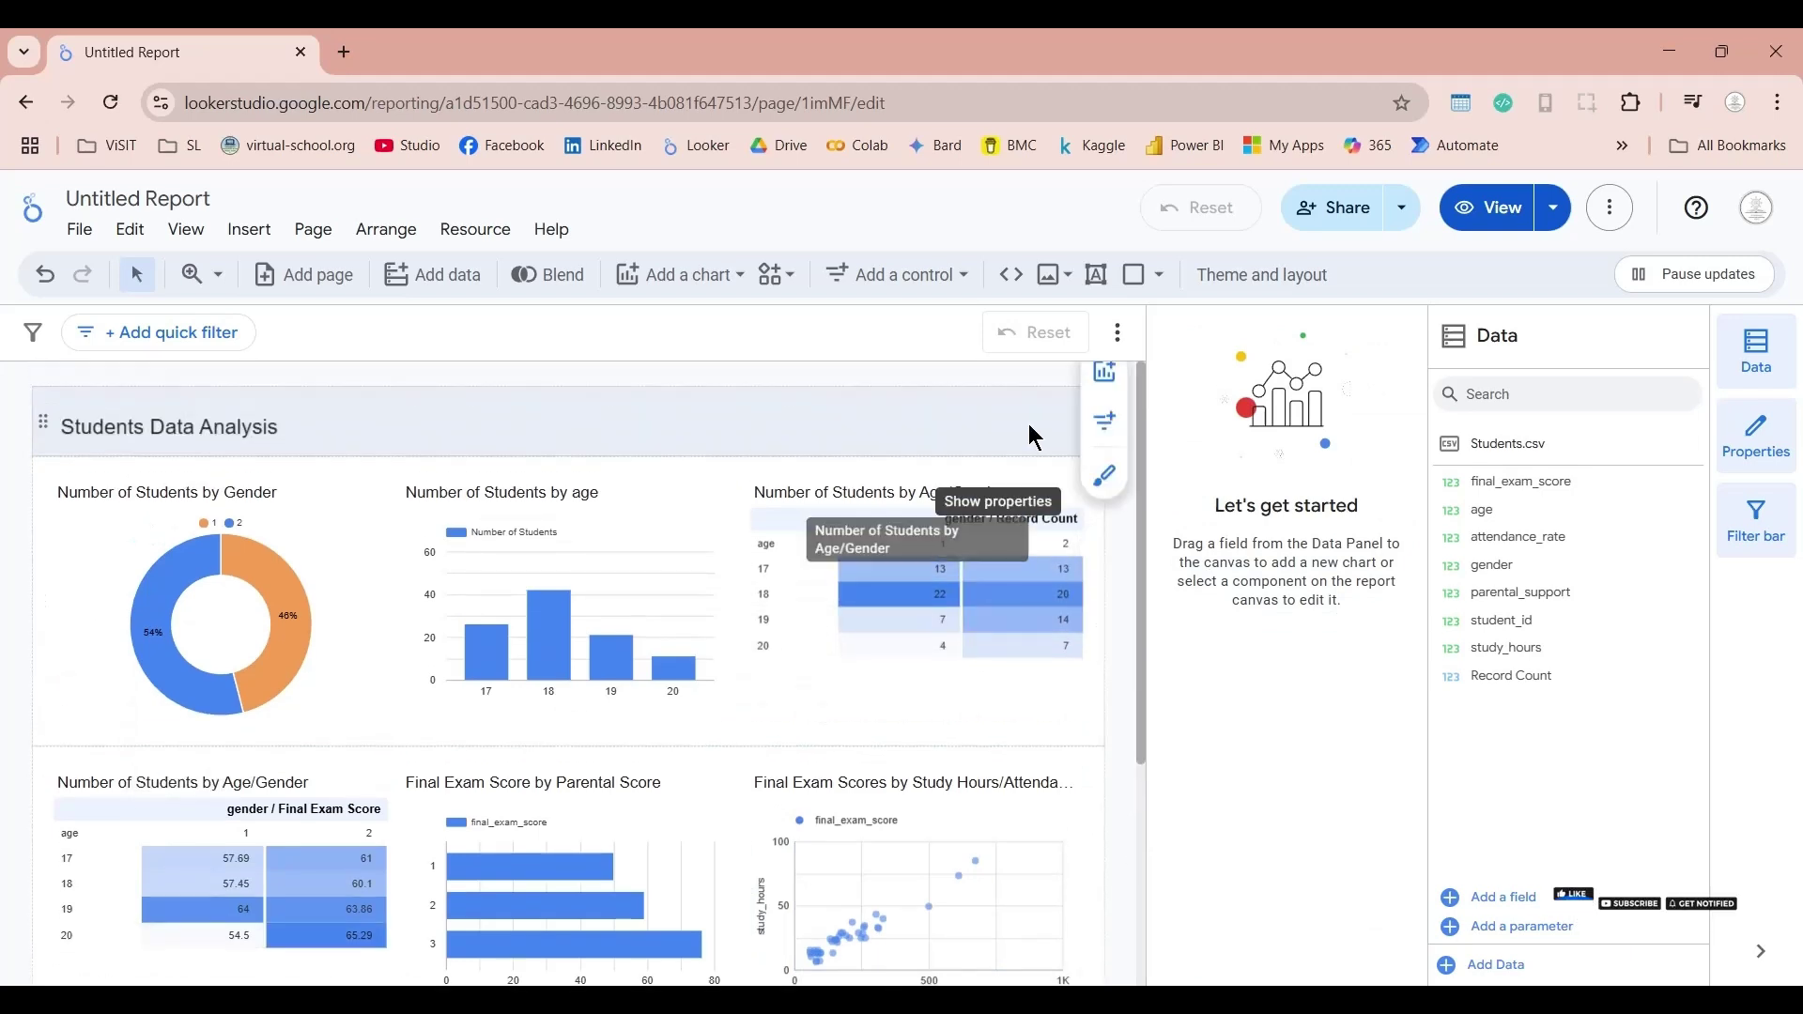
{"action": "left_click", "coordinate": [1105, 423]}
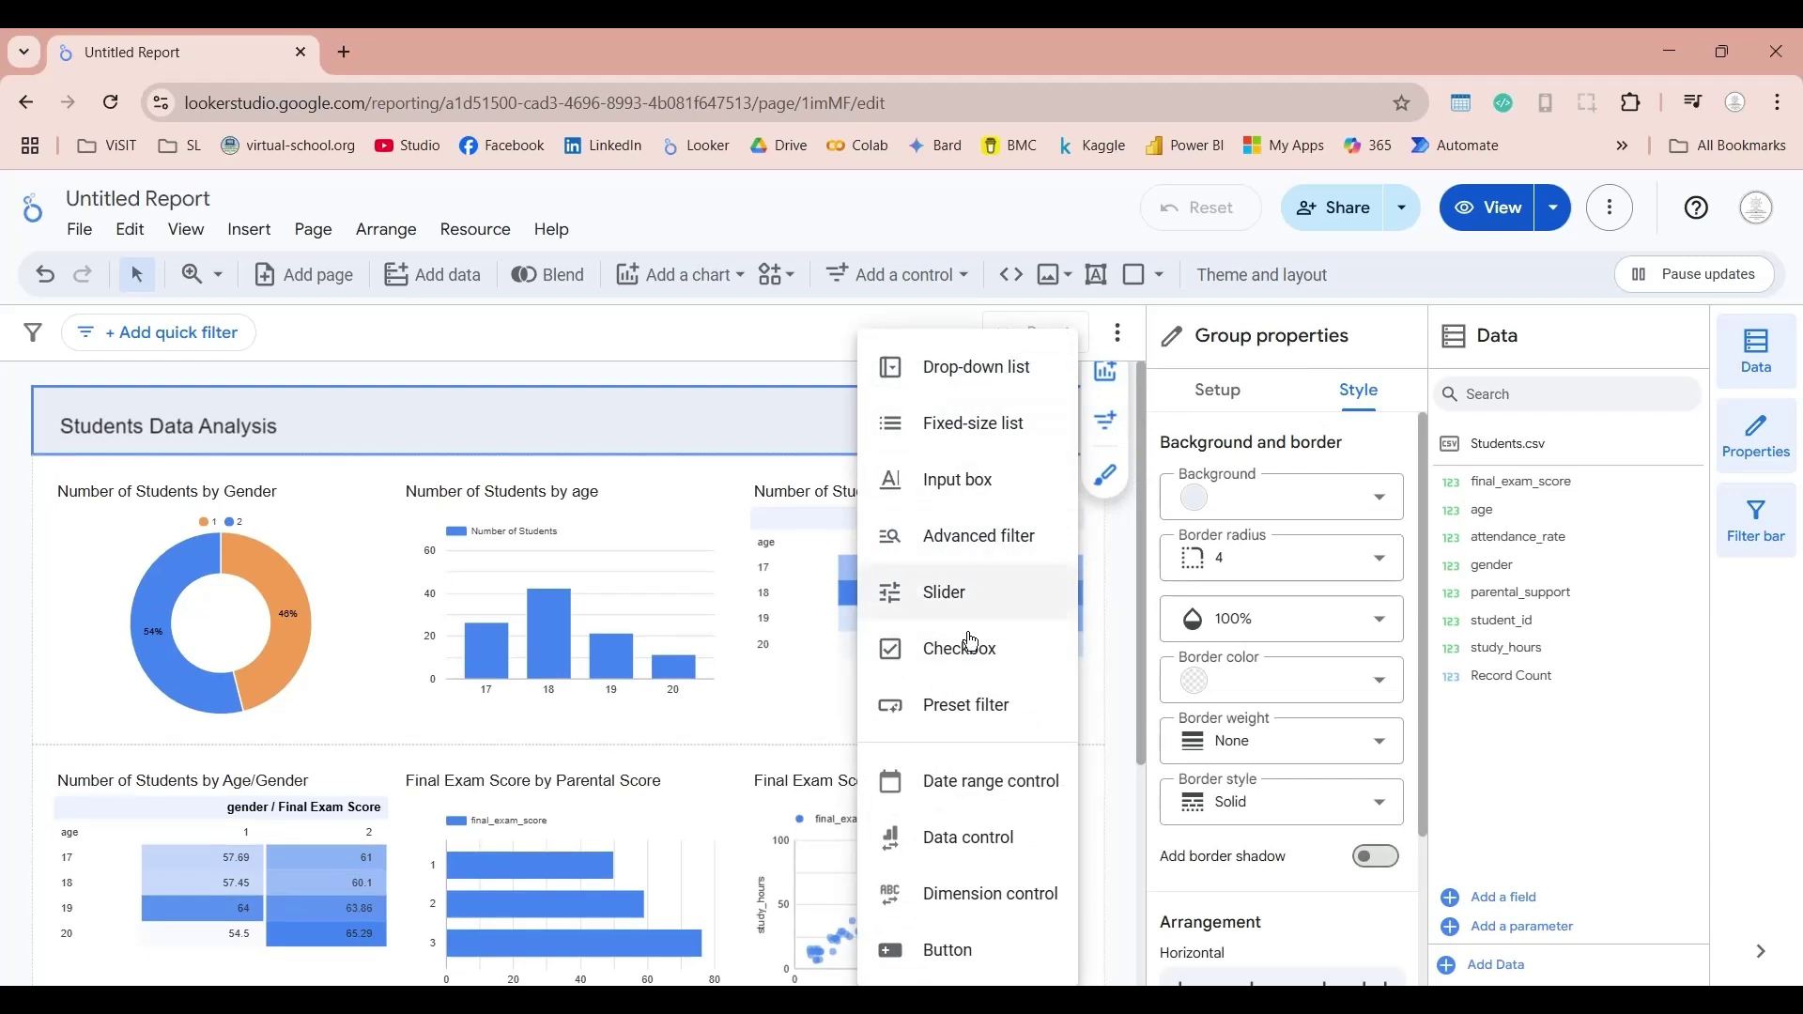
{"action": "left_click", "coordinate": [937, 604]}
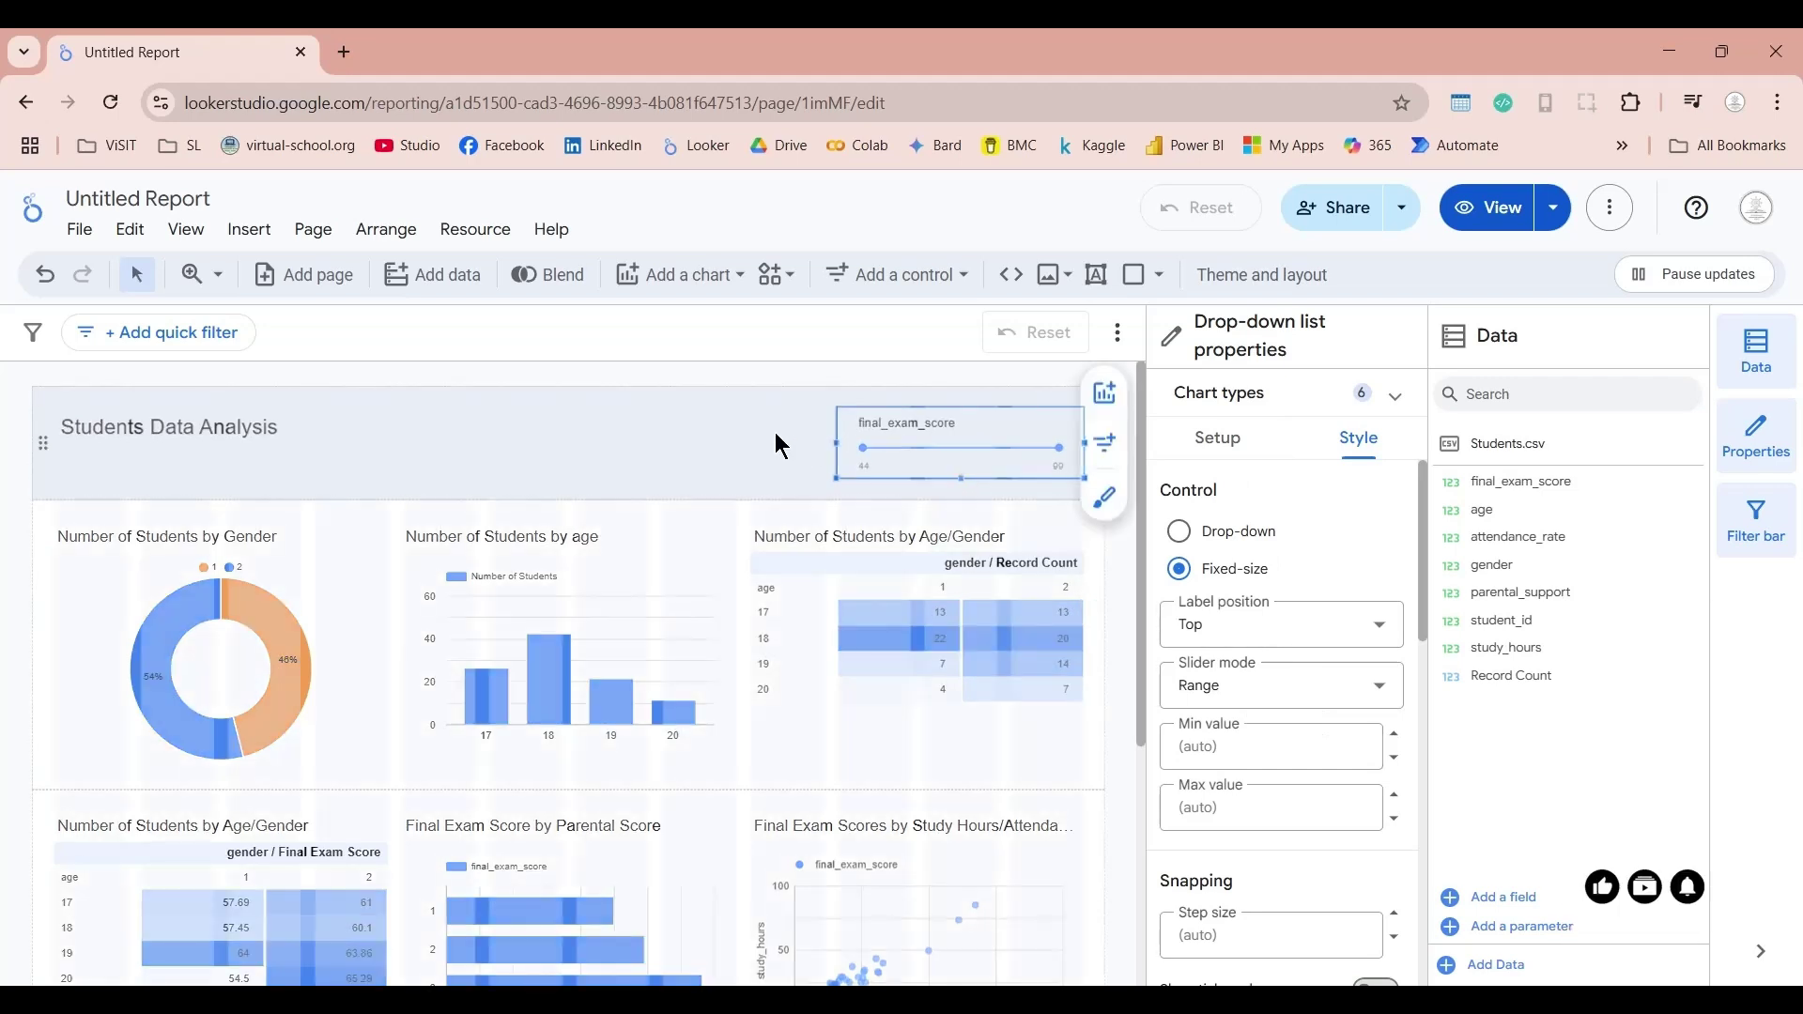
Step: Widen the header slider to match the chart column below it and set its label position to Hidden
{"action": "left_click_drag", "start_coordinate": [738, 432], "coordinate": [731, 431]}
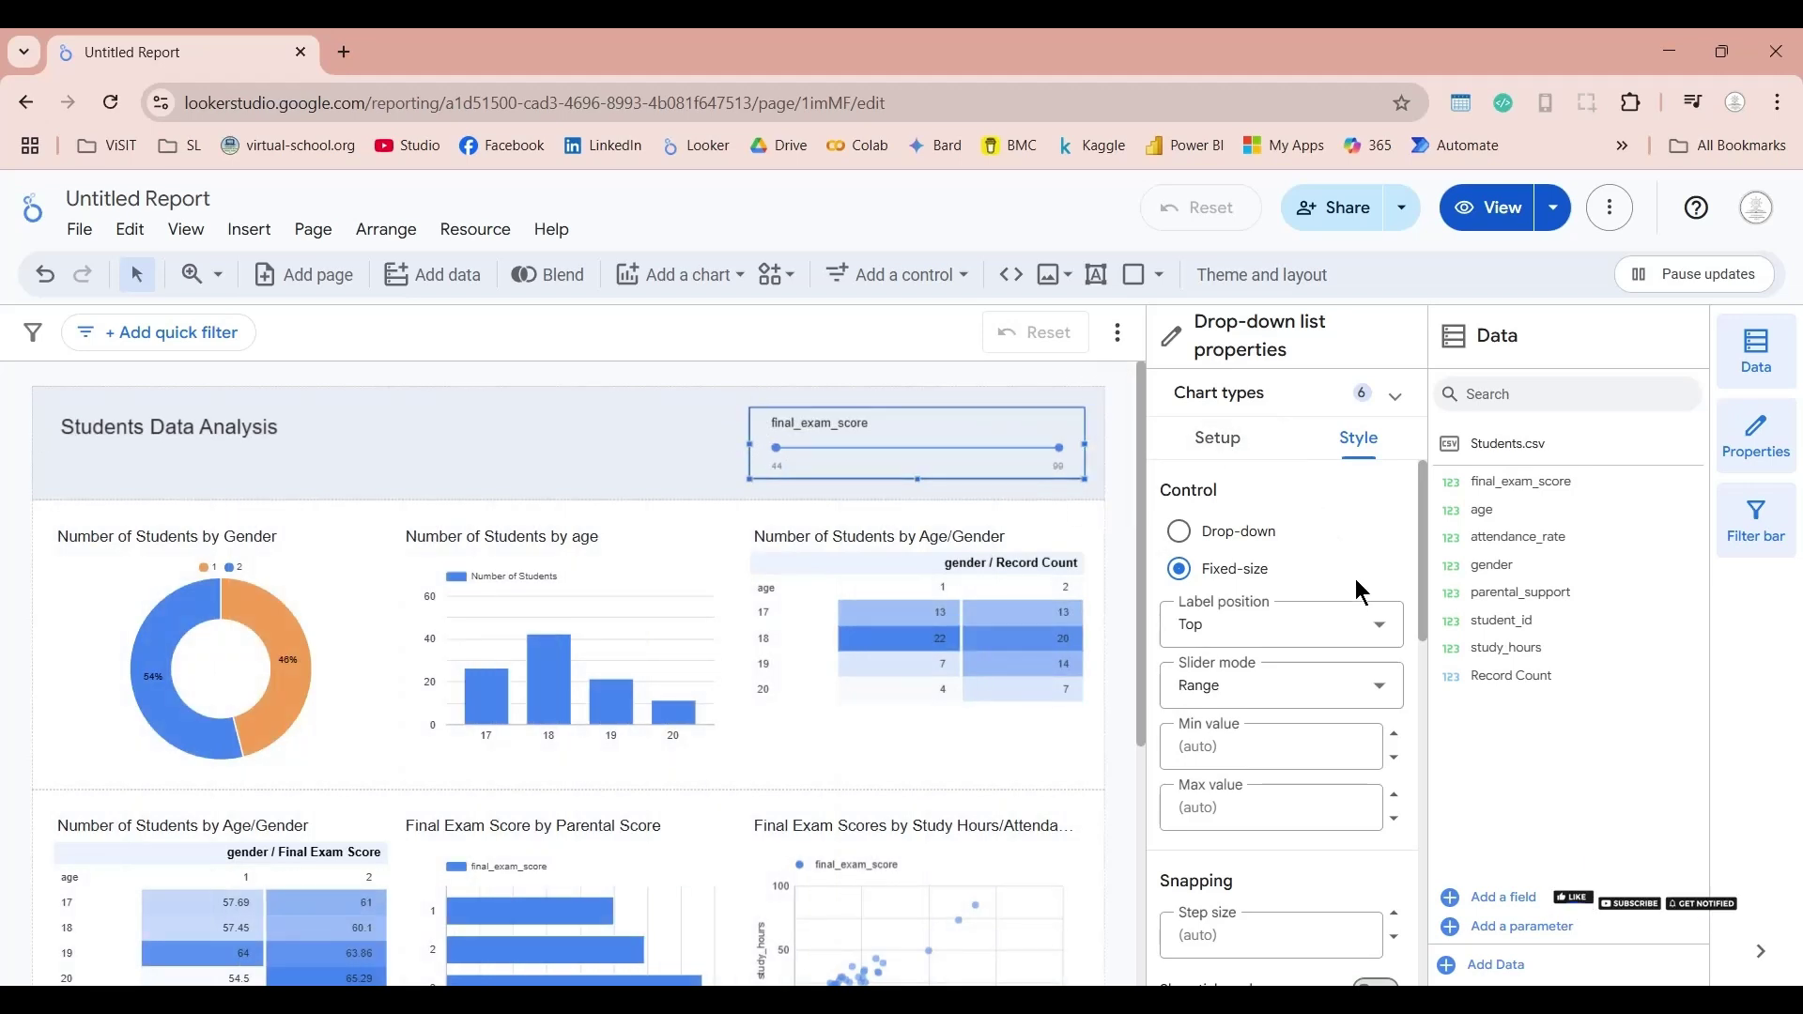
{"action": "left_click", "coordinate": [1255, 630]}
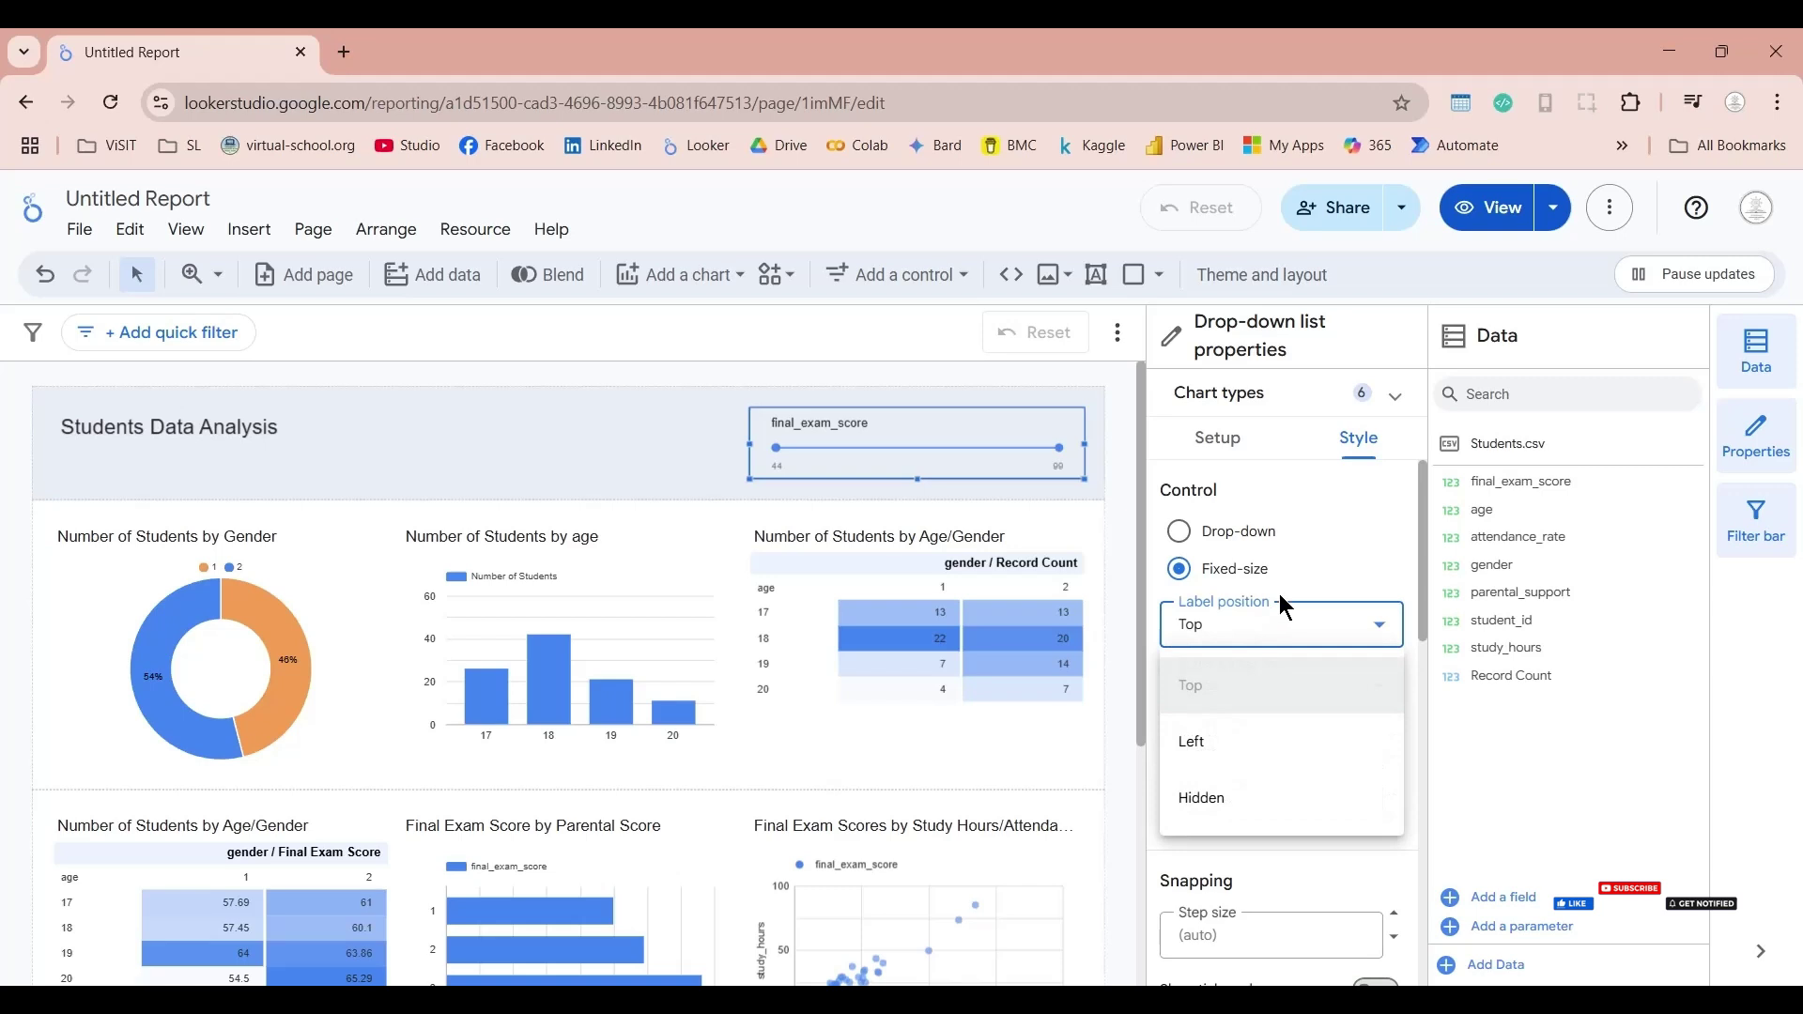
{"action": "left_click", "coordinate": [1237, 810]}
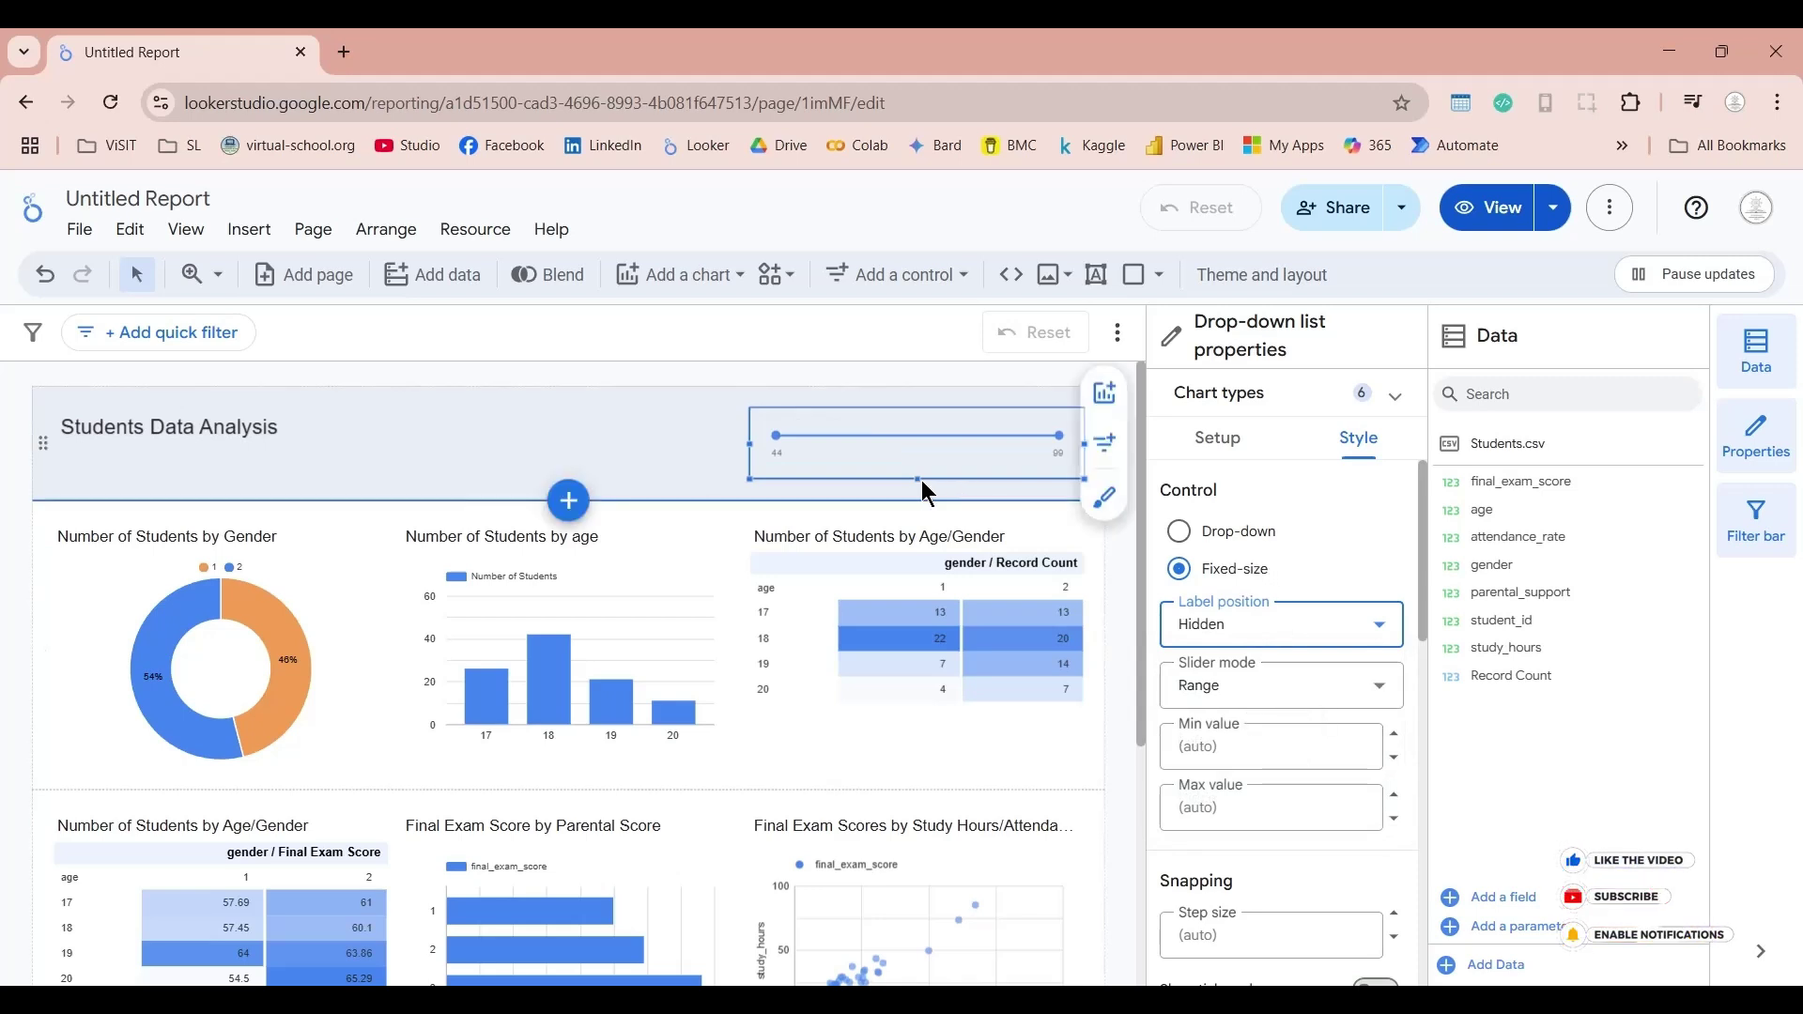
Step: Stretch the Students Data Analysis title text box to the same height as the slider beside it
{"action": "left_click", "coordinate": [246, 425]}
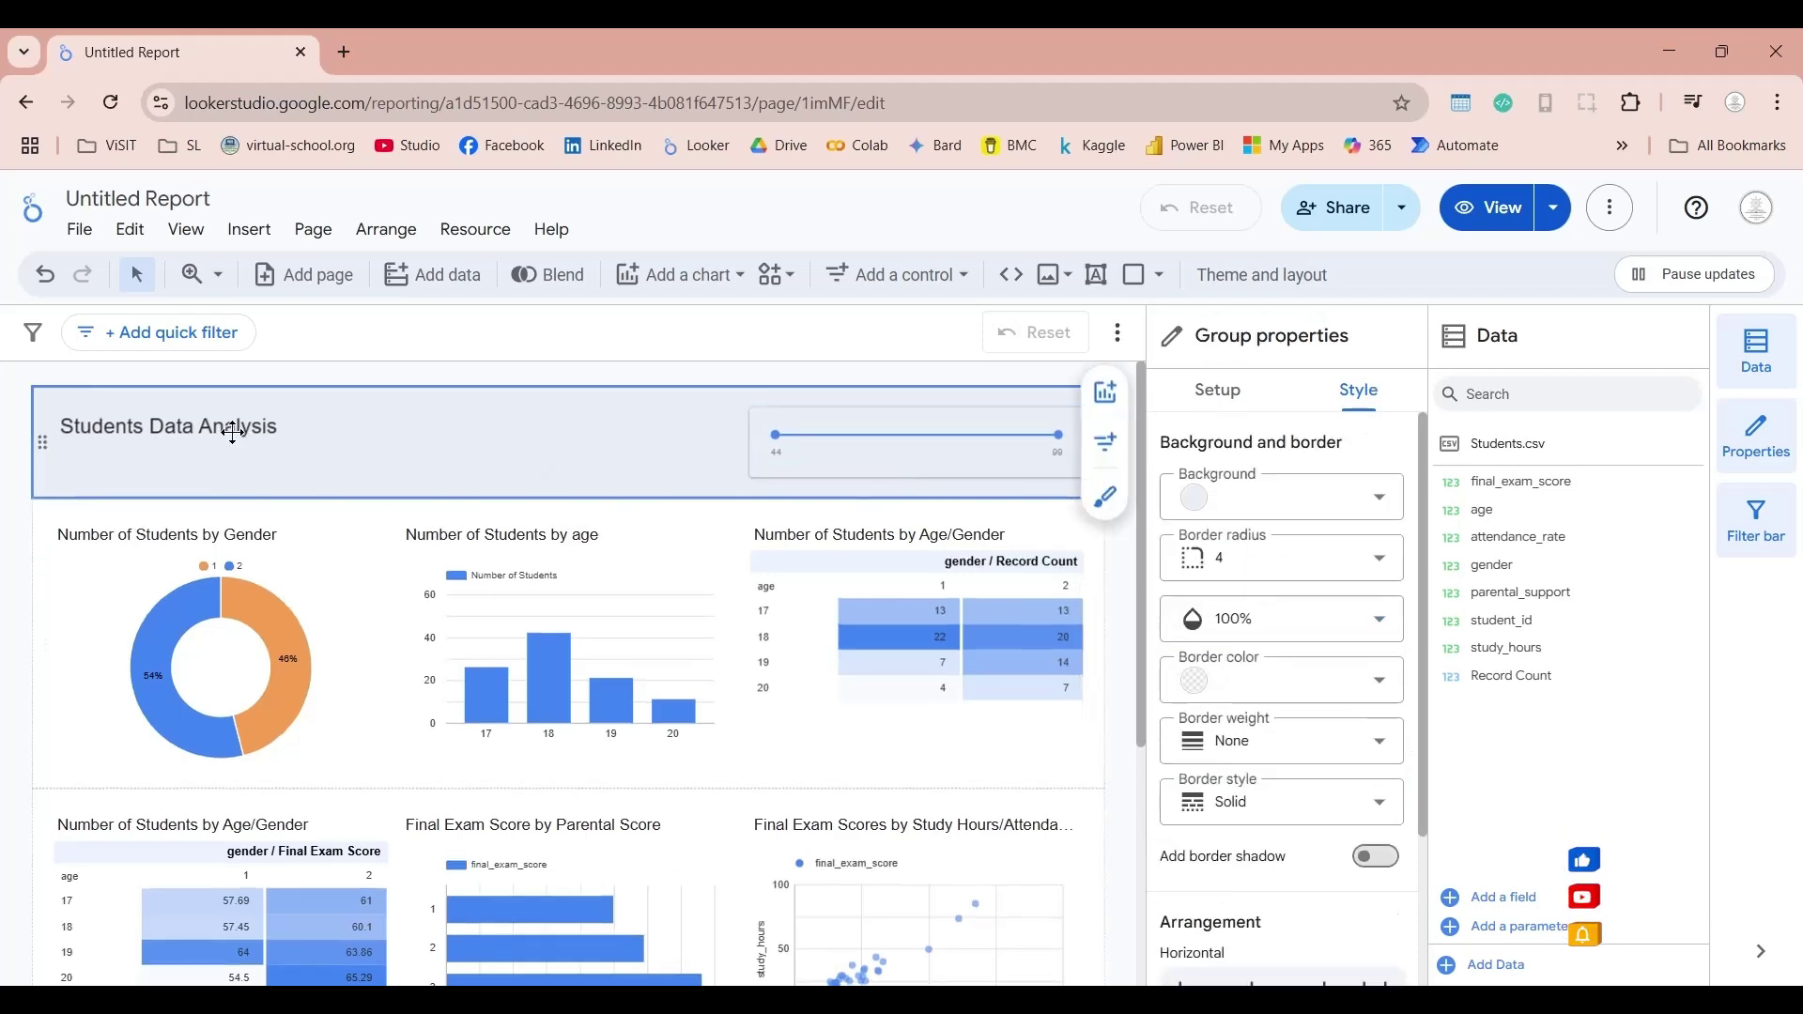
{"action": "left_click", "coordinate": [250, 430]}
{"action": "left_click_drag", "start_coordinate": [395, 435], "coordinate": [395, 481]}
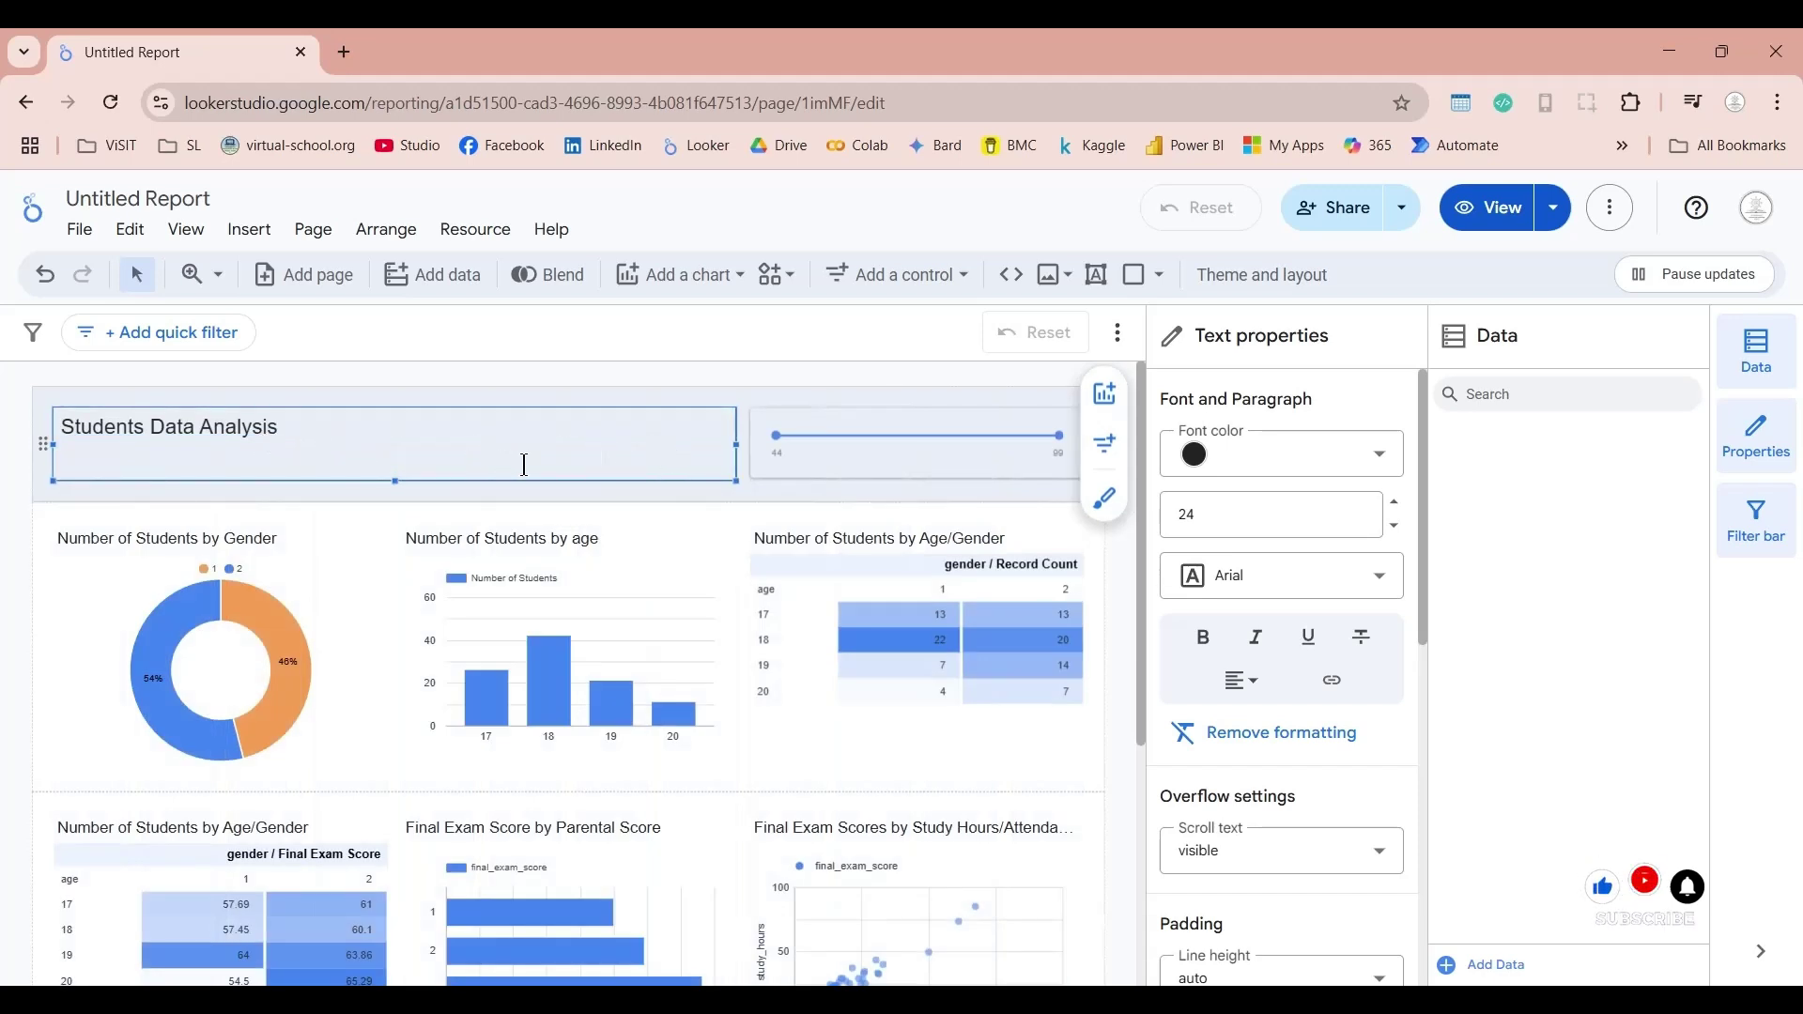
Step: Set the Students Data Analysis header title to font size 40 and make it bold
{"action": "double_click", "coordinate": [342, 424]}
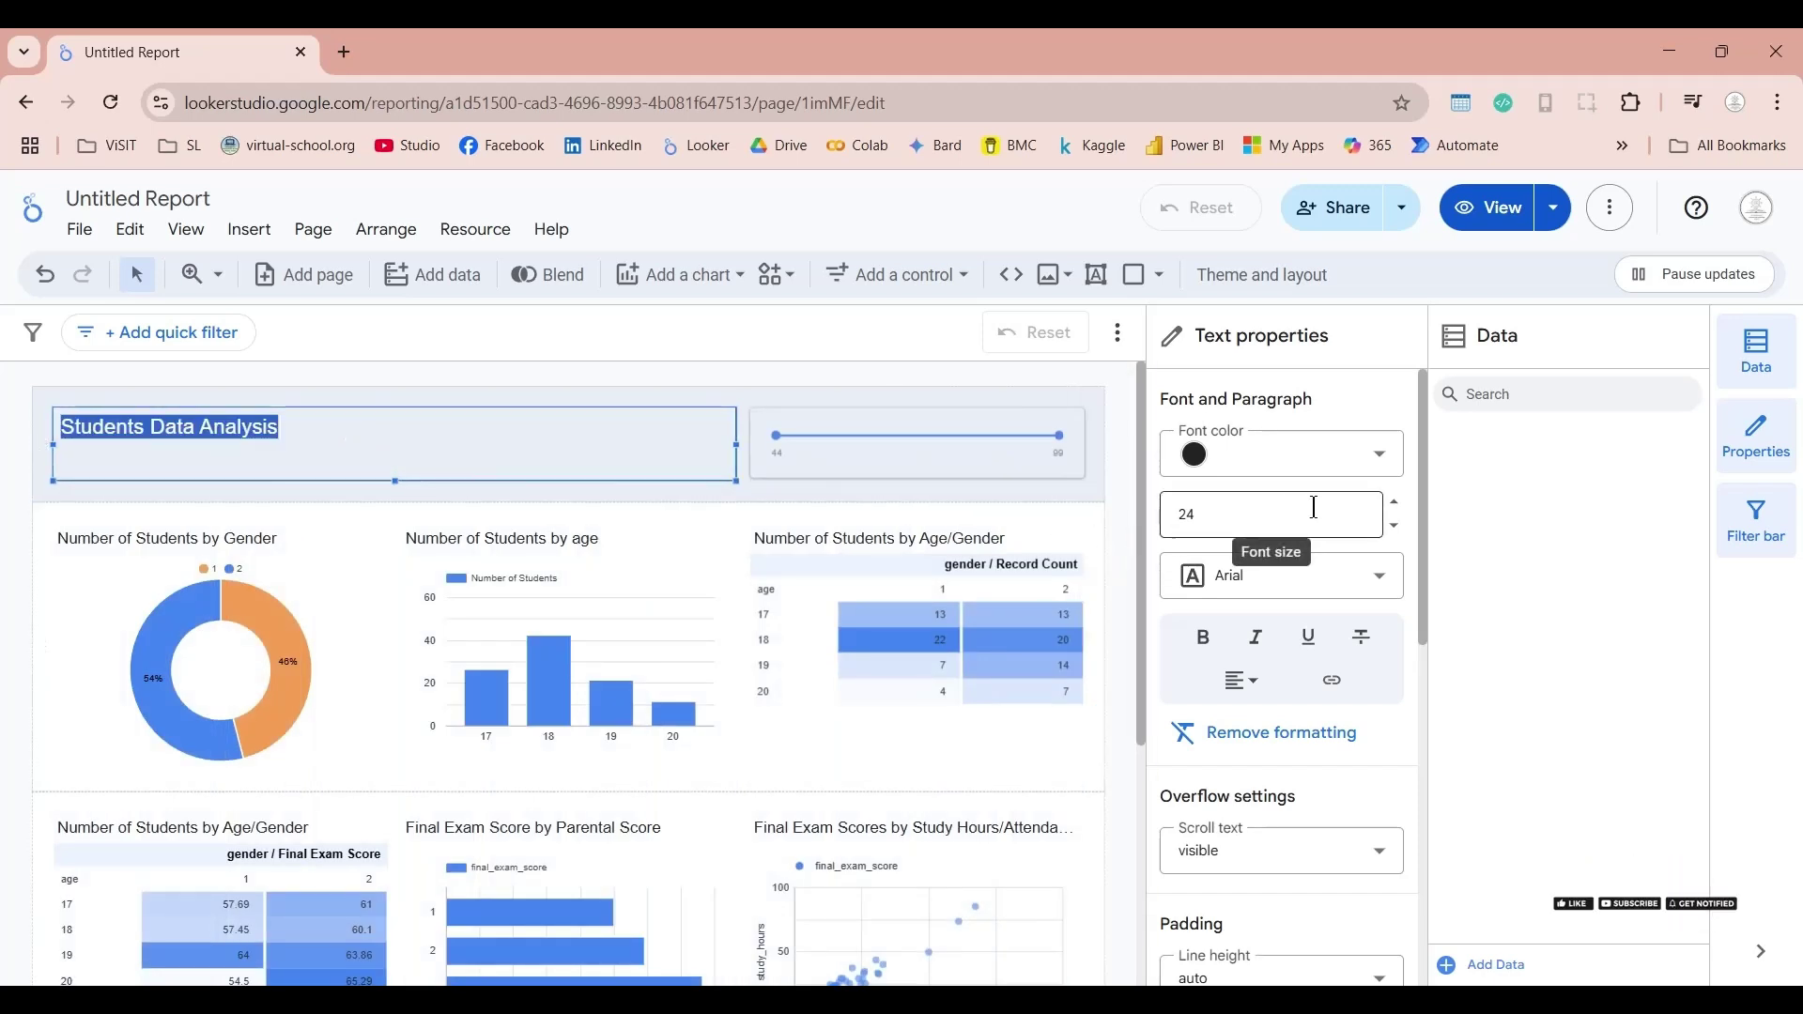
{"action": "left_click", "coordinate": [1255, 511]}
{"action": "left_click", "coordinate": [1254, 511]}
{"action": "left_click", "coordinate": [1255, 510]}
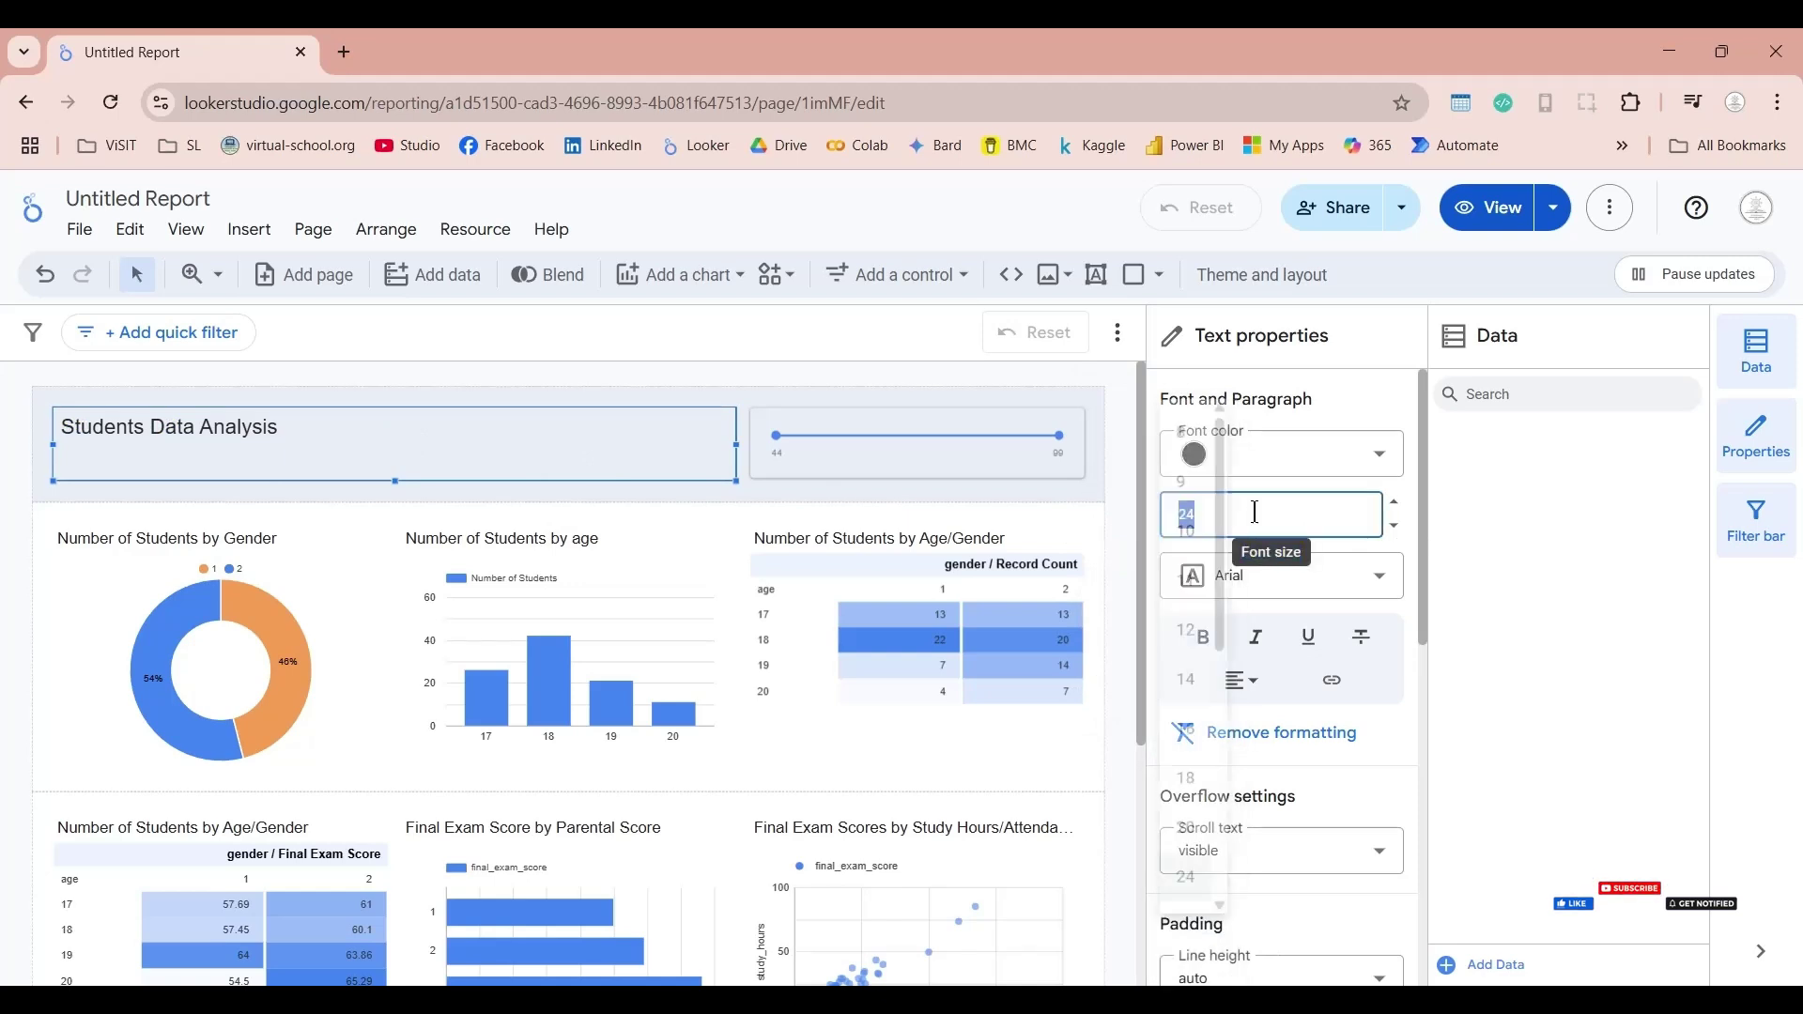
{"action": "left_click_drag", "start_coordinate": [1226, 516], "coordinate": [1230, 717]}
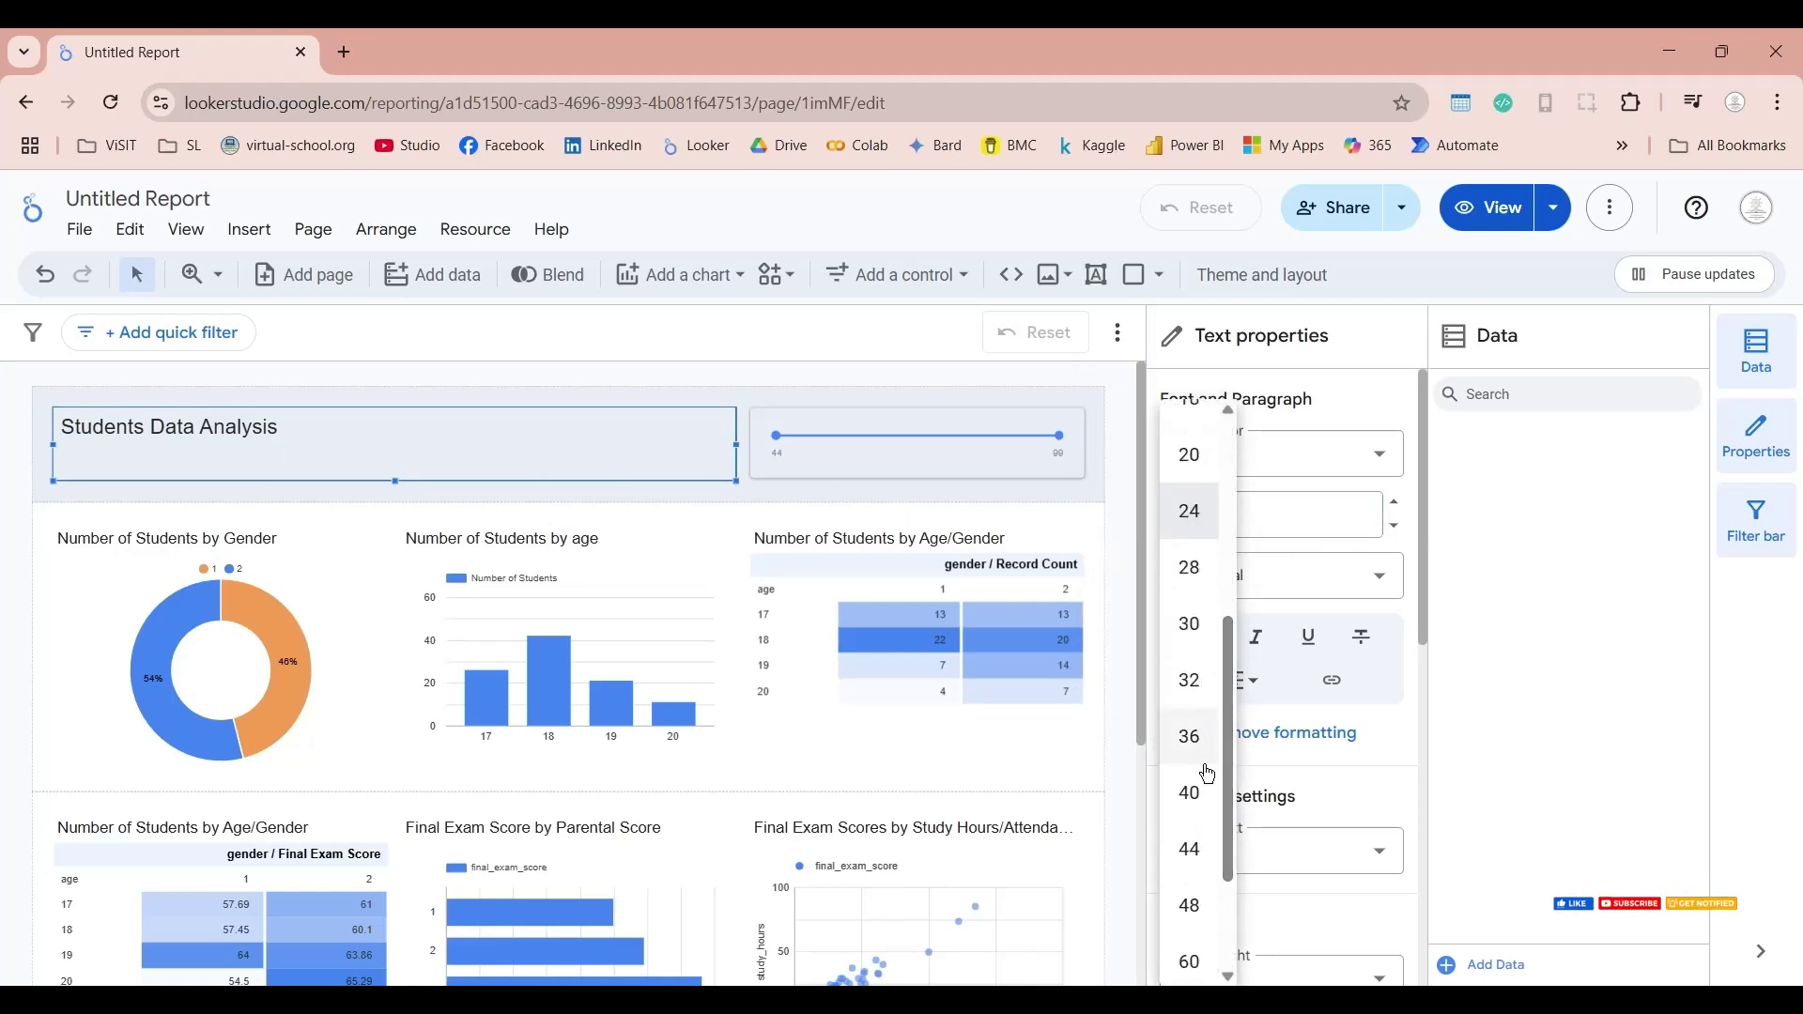
{"action": "left_click", "coordinate": [1197, 794]}
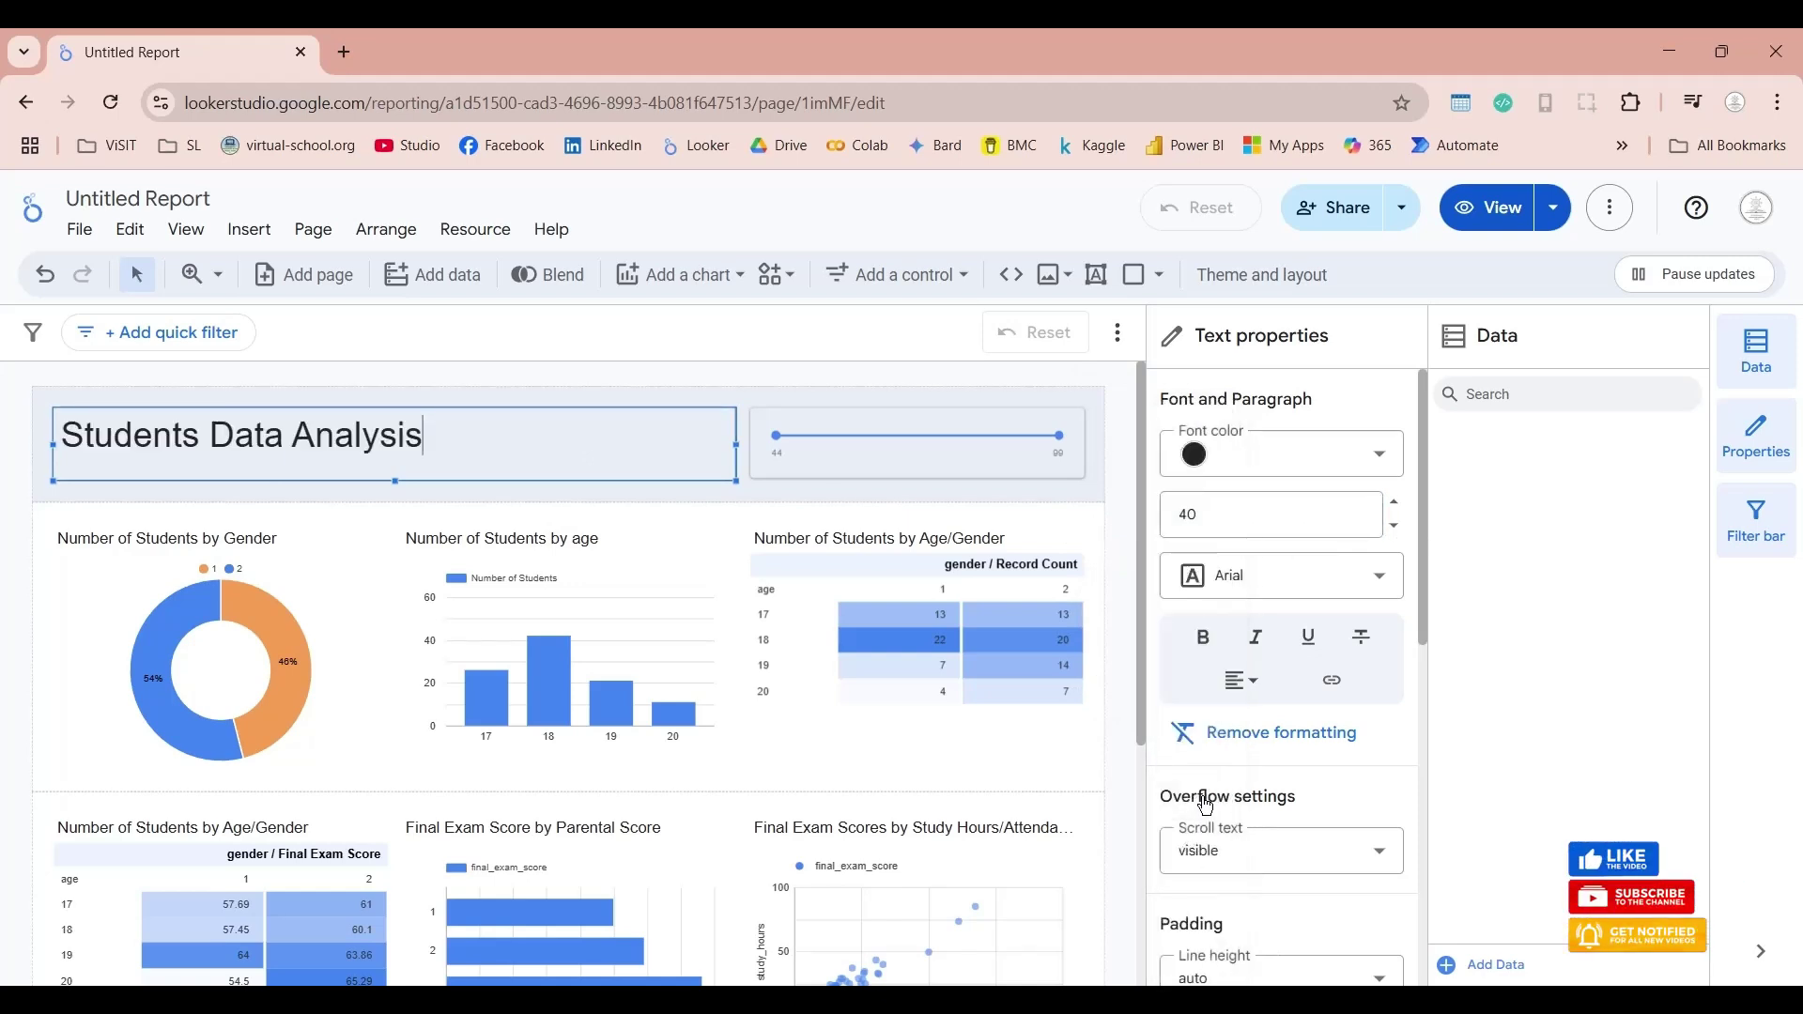
{"action": "triple_click", "coordinate": [357, 454]}
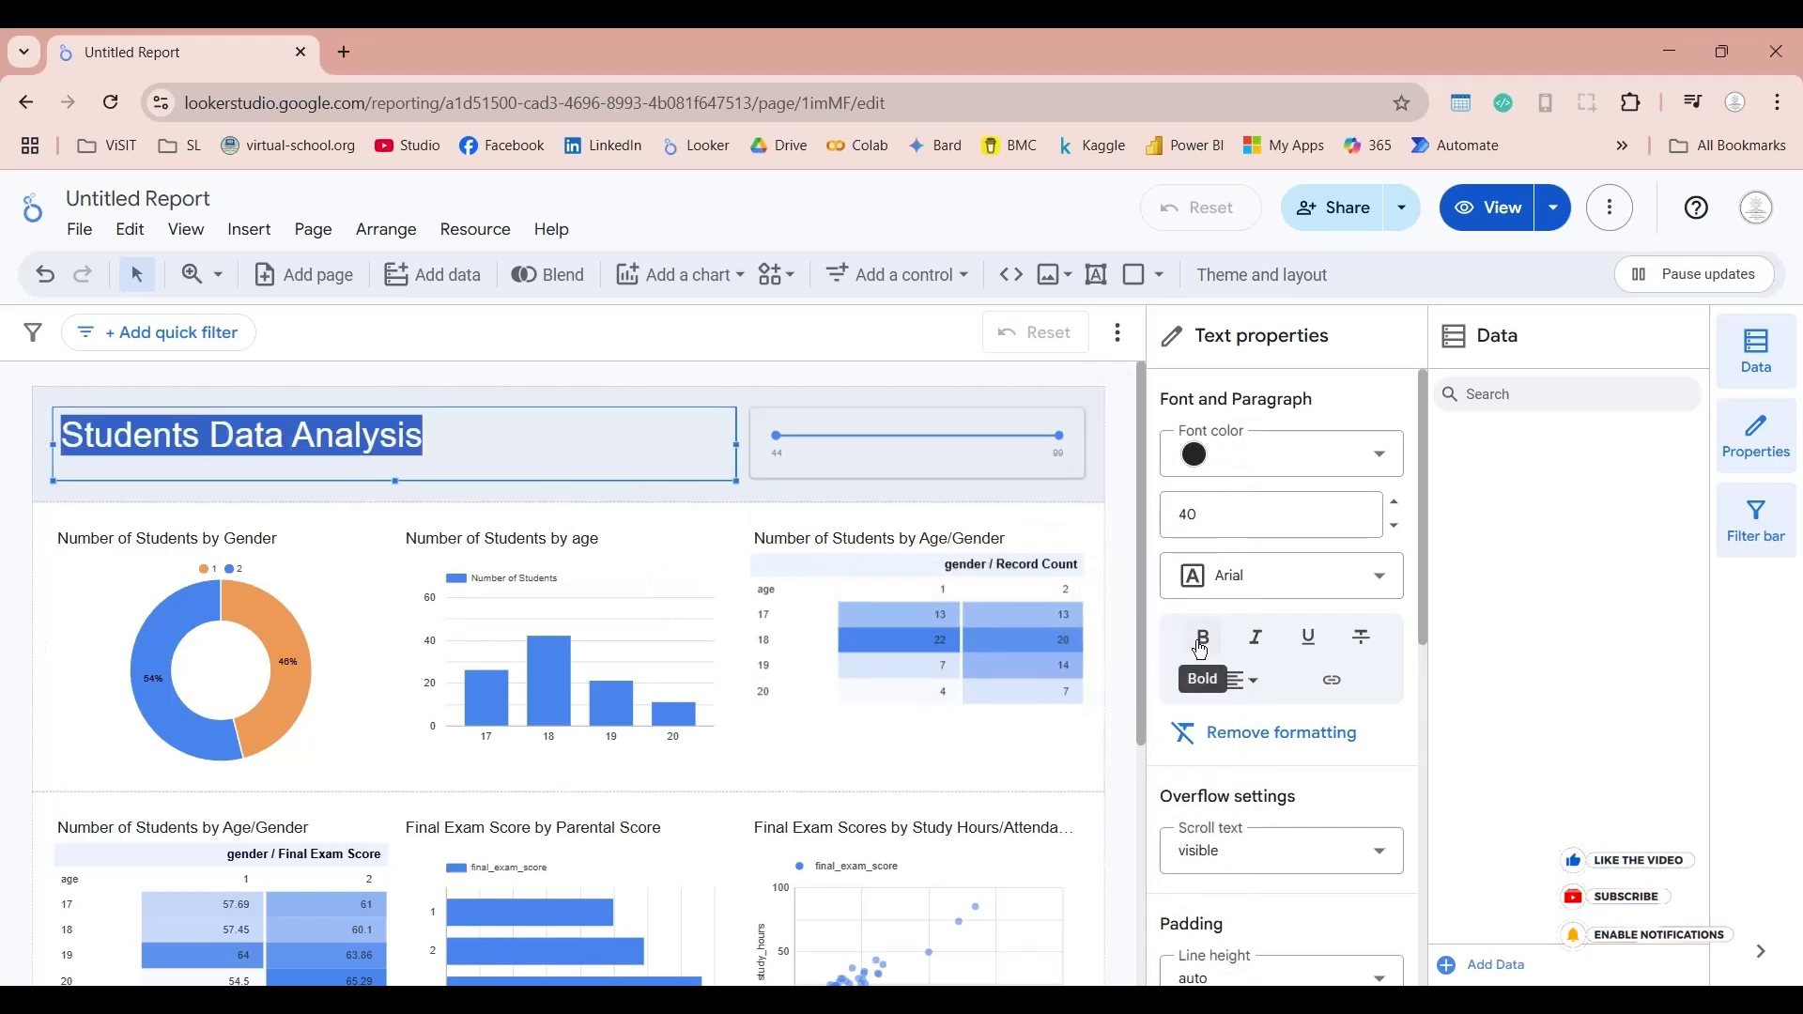
{"action": "left_click", "coordinate": [1202, 642]}
{"action": "left_click", "coordinate": [1125, 568]}
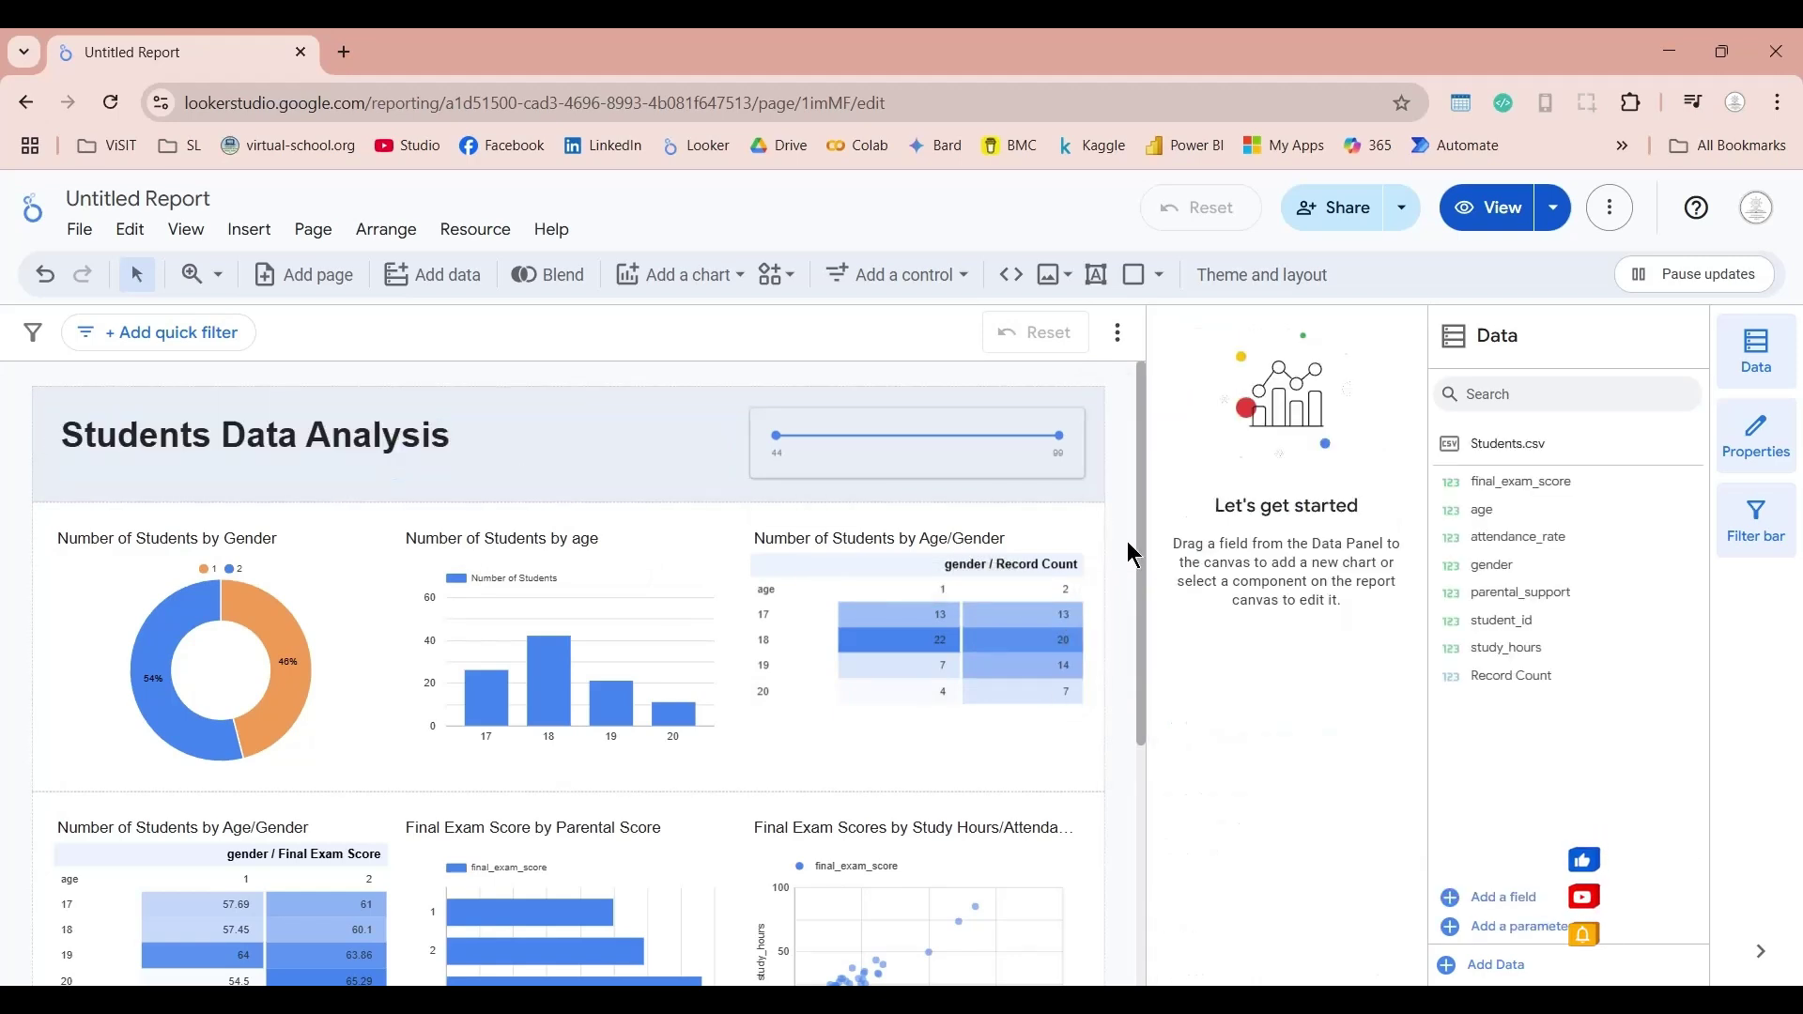
Step: Apply the Constellation theme to the report
{"action": "scroll", "coordinate": [1126, 568], "scroll_direction": "down", "scroll_amount": 3}
{"action": "scroll", "coordinate": [1134, 568], "scroll_direction": "up", "scroll_amount": 3}
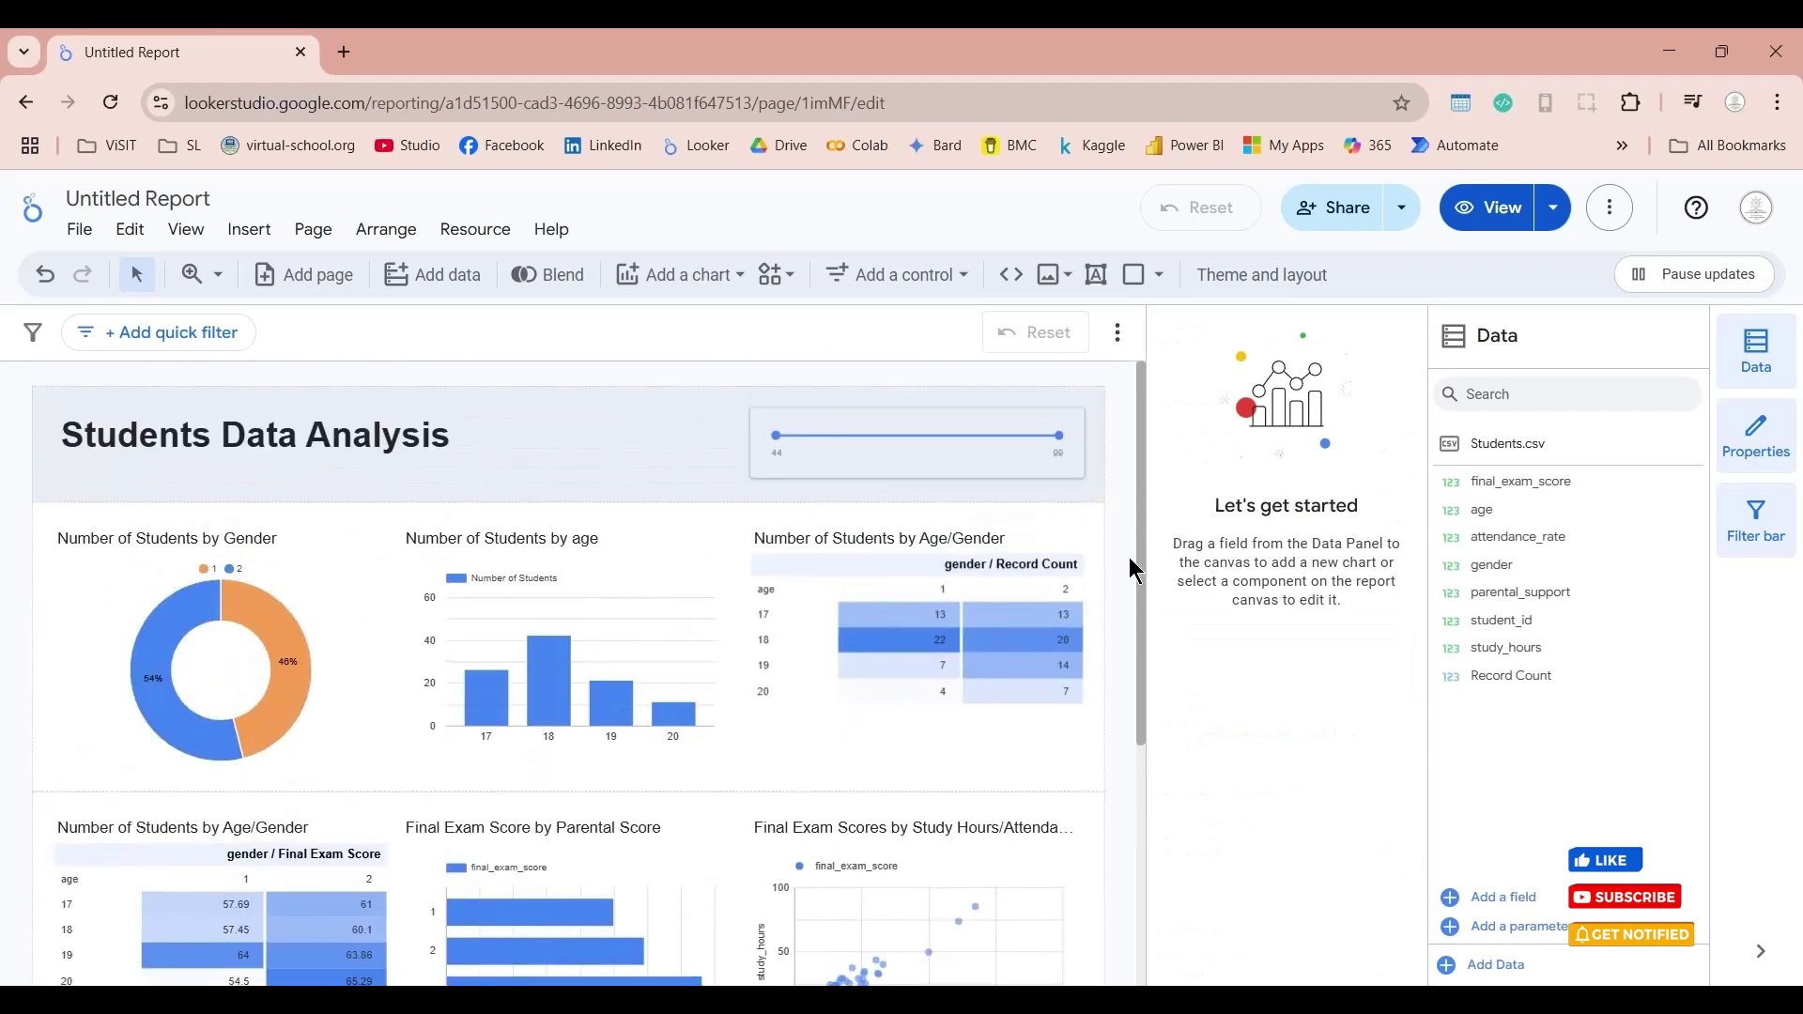
{"action": "right_click", "coordinate": [1118, 618]}
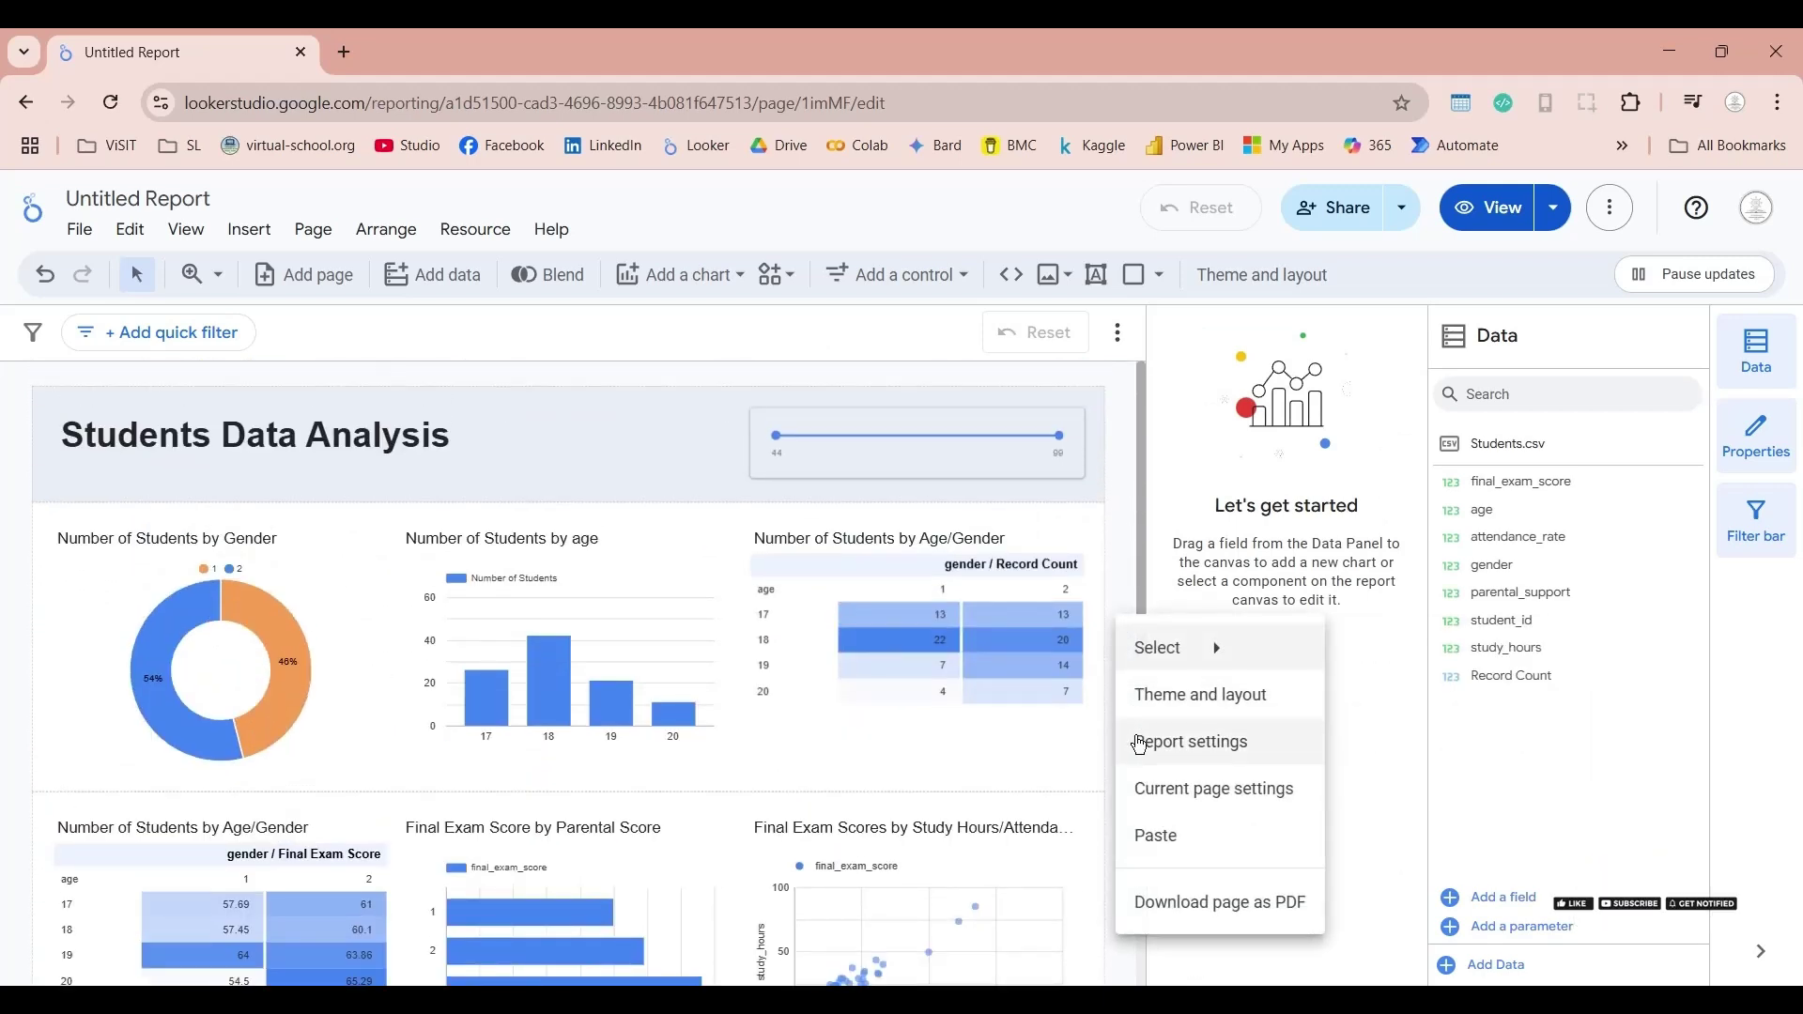
{"action": "left_click", "coordinate": [1167, 699]}
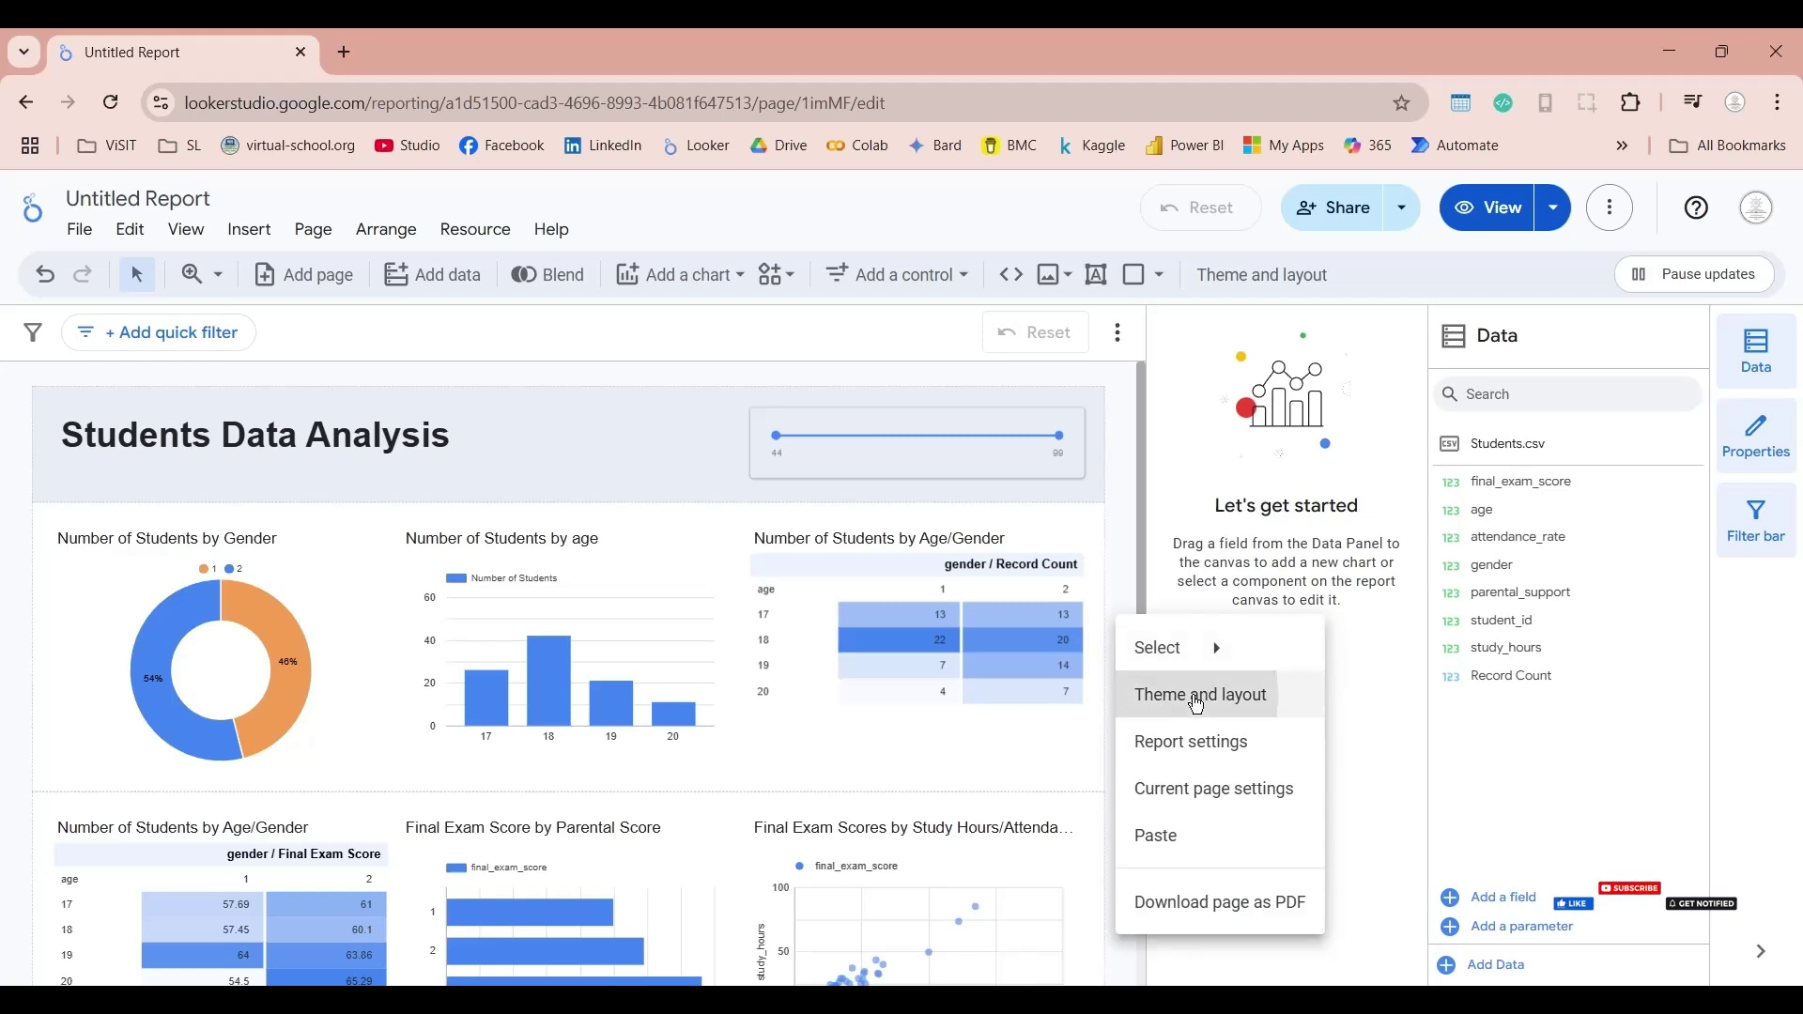
{"action": "scroll", "coordinate": [1359, 714], "scroll_direction": "down", "scroll_amount": 4}
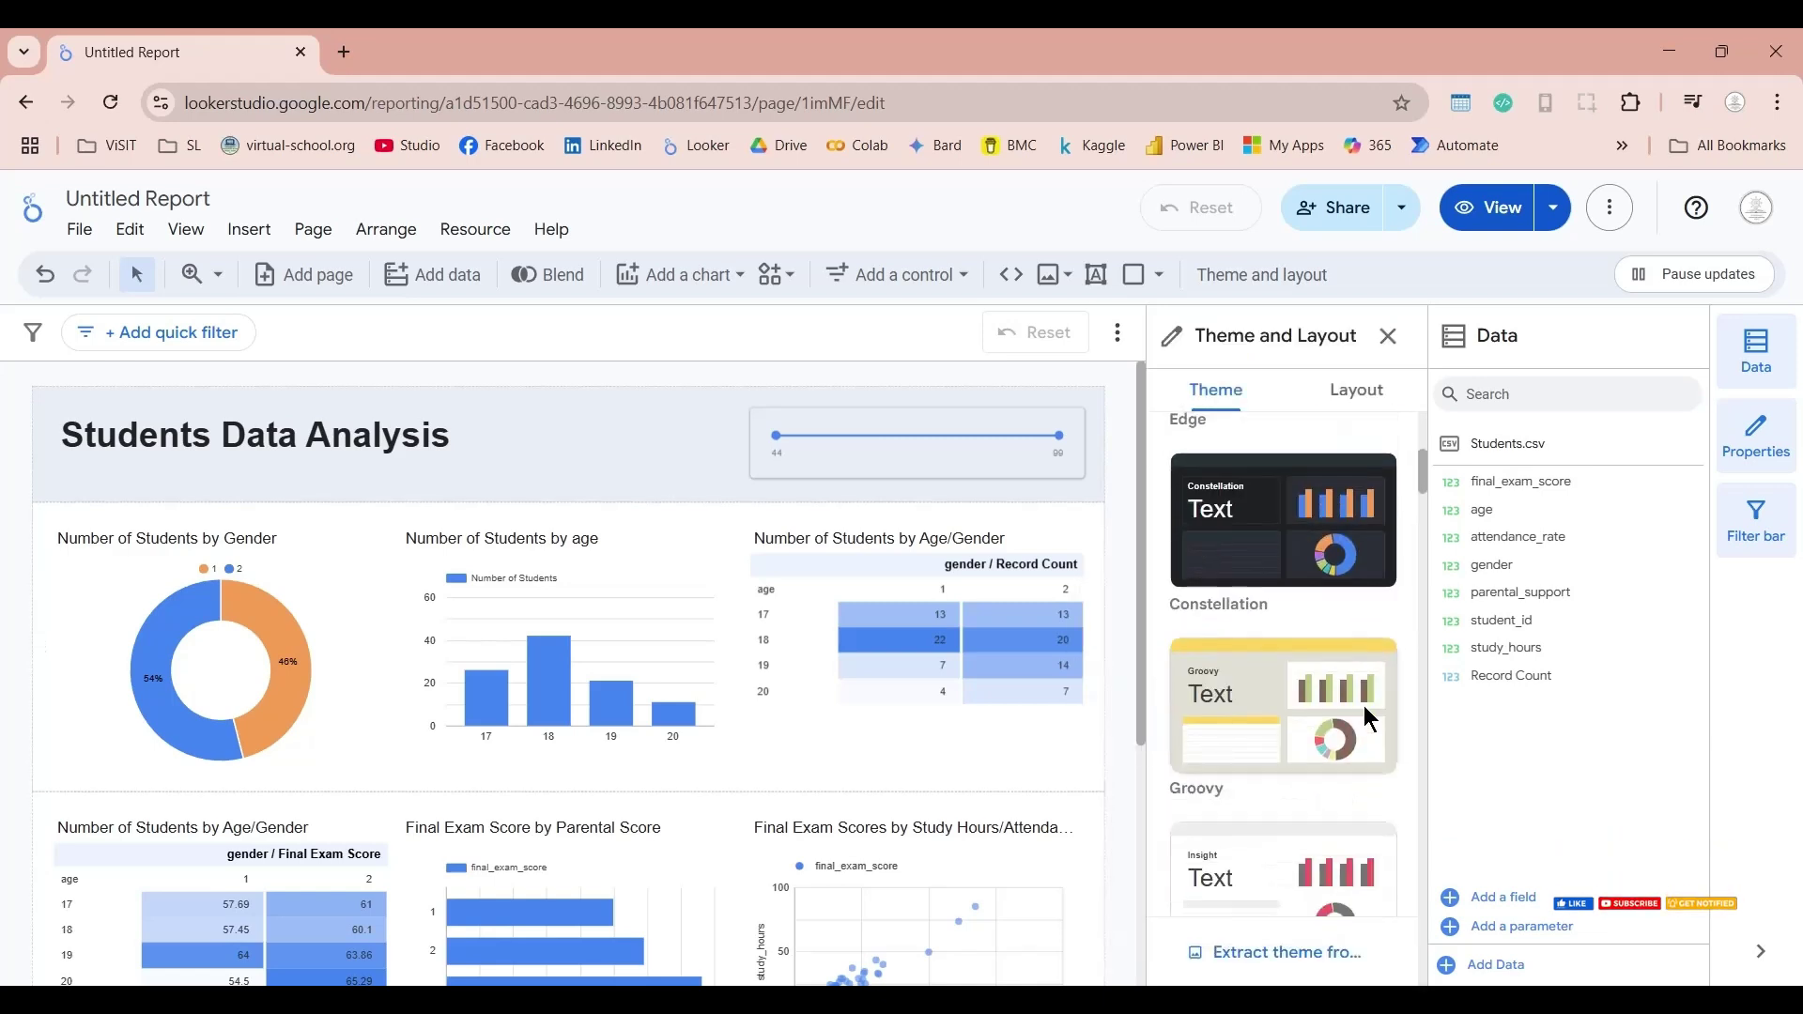
{"action": "scroll", "coordinate": [1277, 574], "scroll_direction": "up", "scroll_amount": 1}
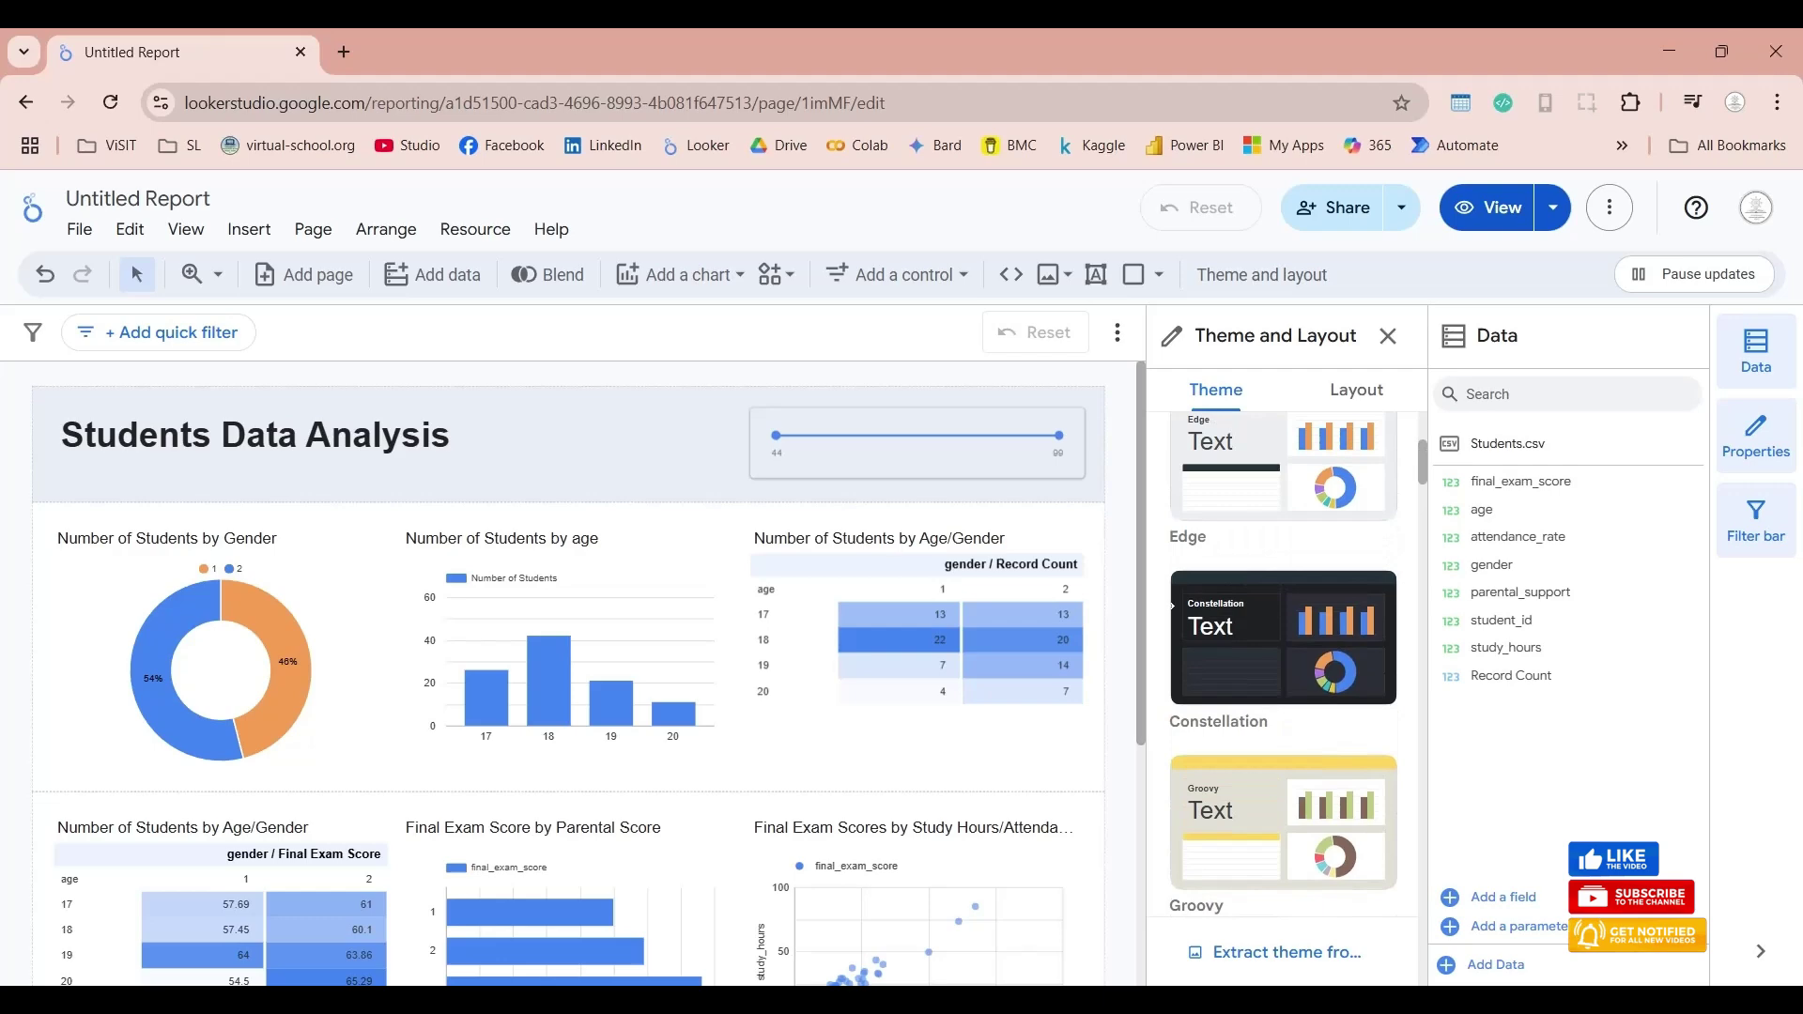
{"action": "left_click", "coordinate": [1274, 651]}
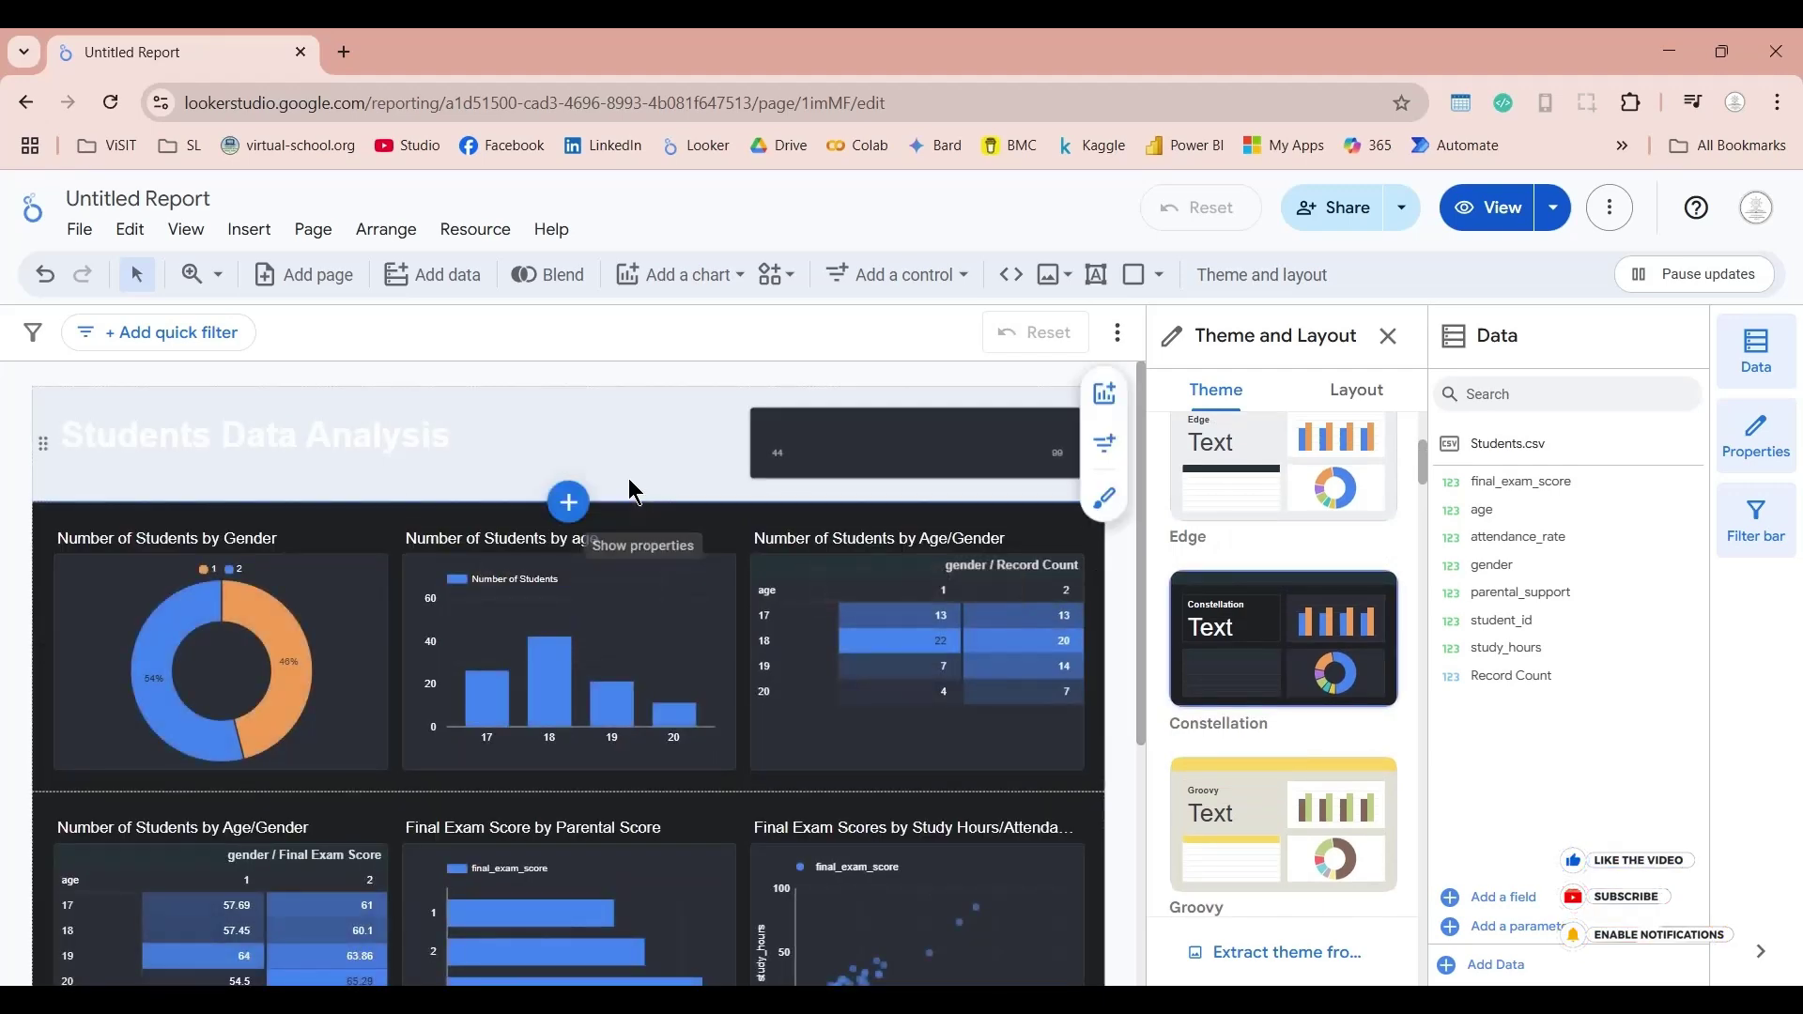
Step: Set the background of the header section behind the Students Data Analysis title to black
{"action": "left_click", "coordinate": [528, 434]}
{"action": "left_click", "coordinate": [687, 397]}
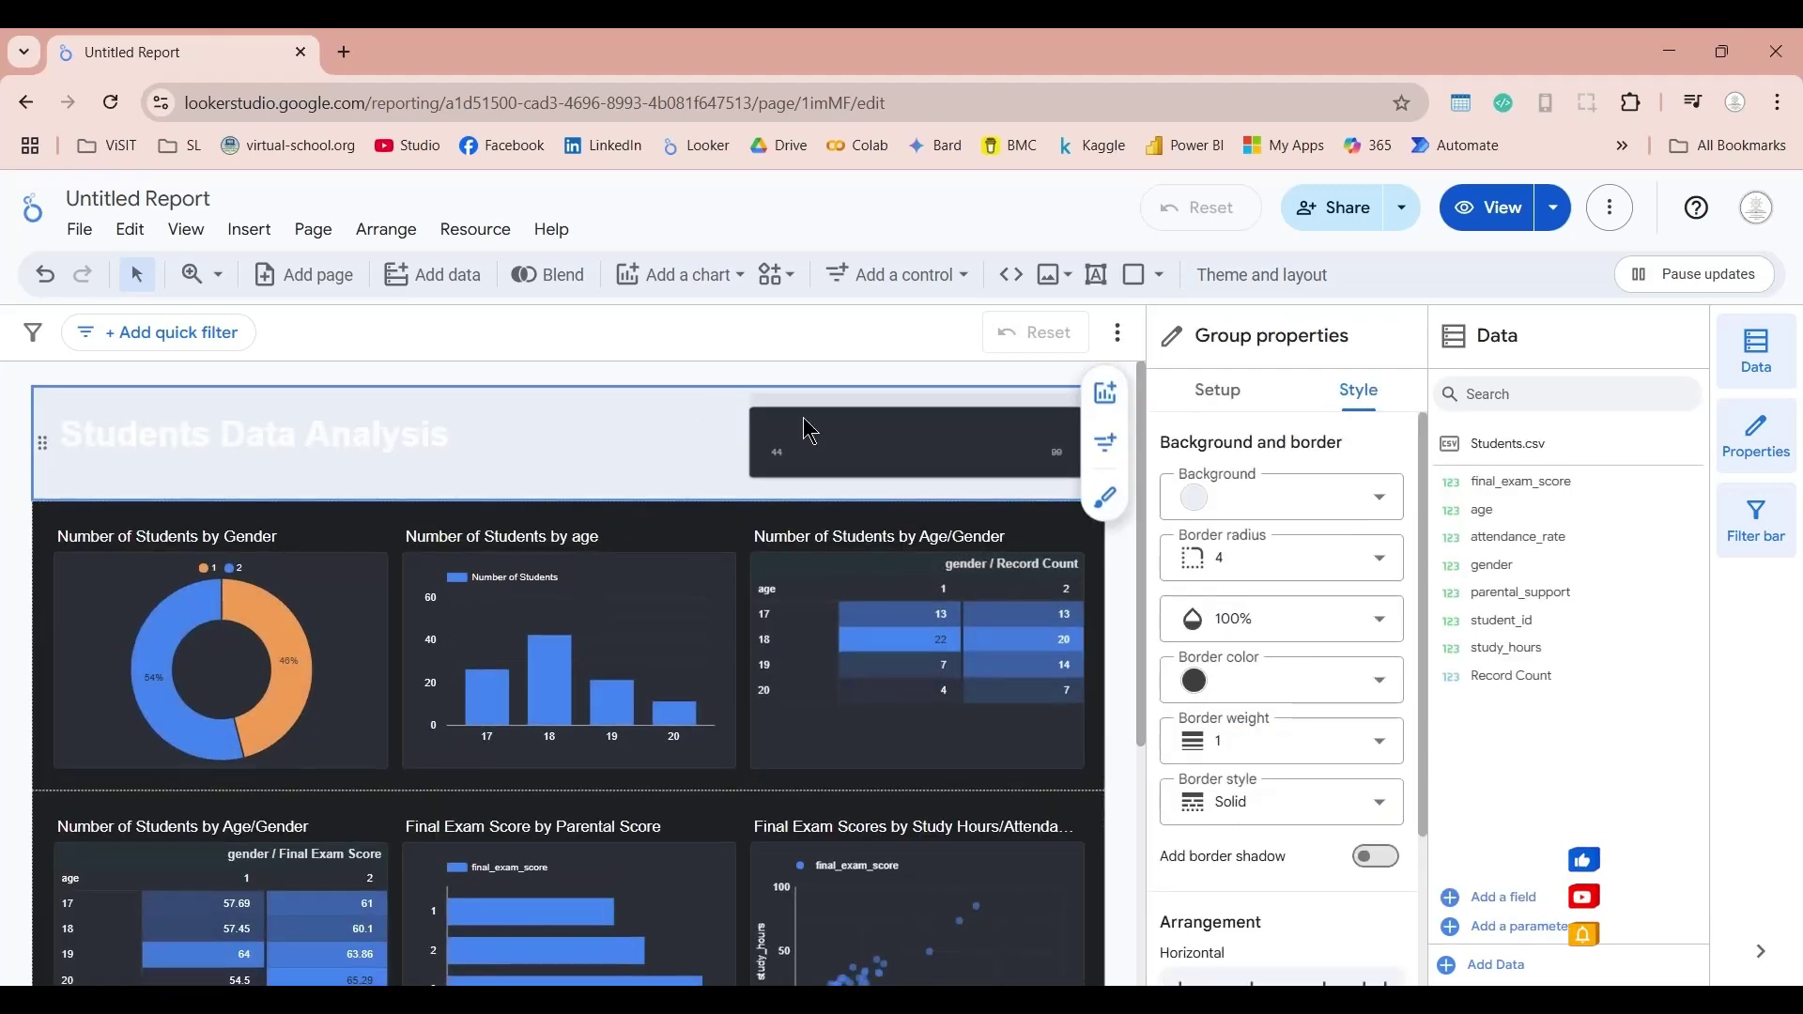
{"action": "left_click", "coordinate": [1356, 497]}
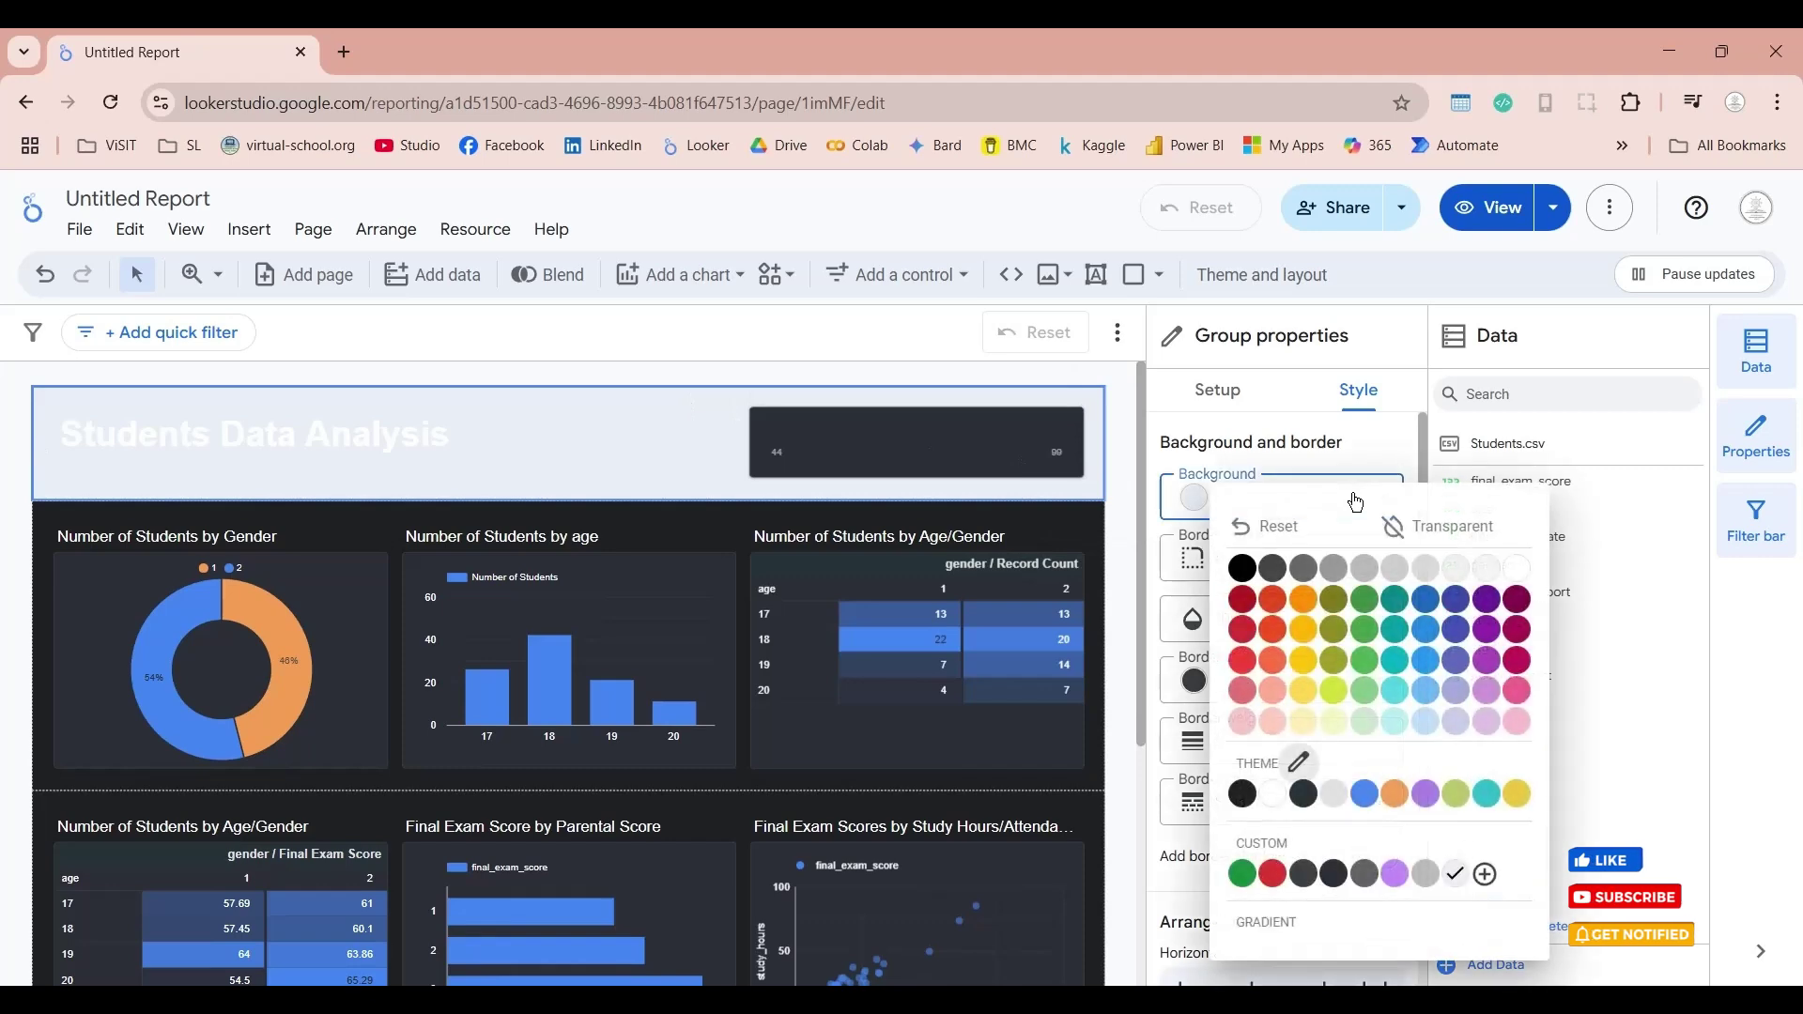
{"action": "left_click", "coordinate": [1242, 569]}
{"action": "left_click", "coordinate": [1113, 582]}
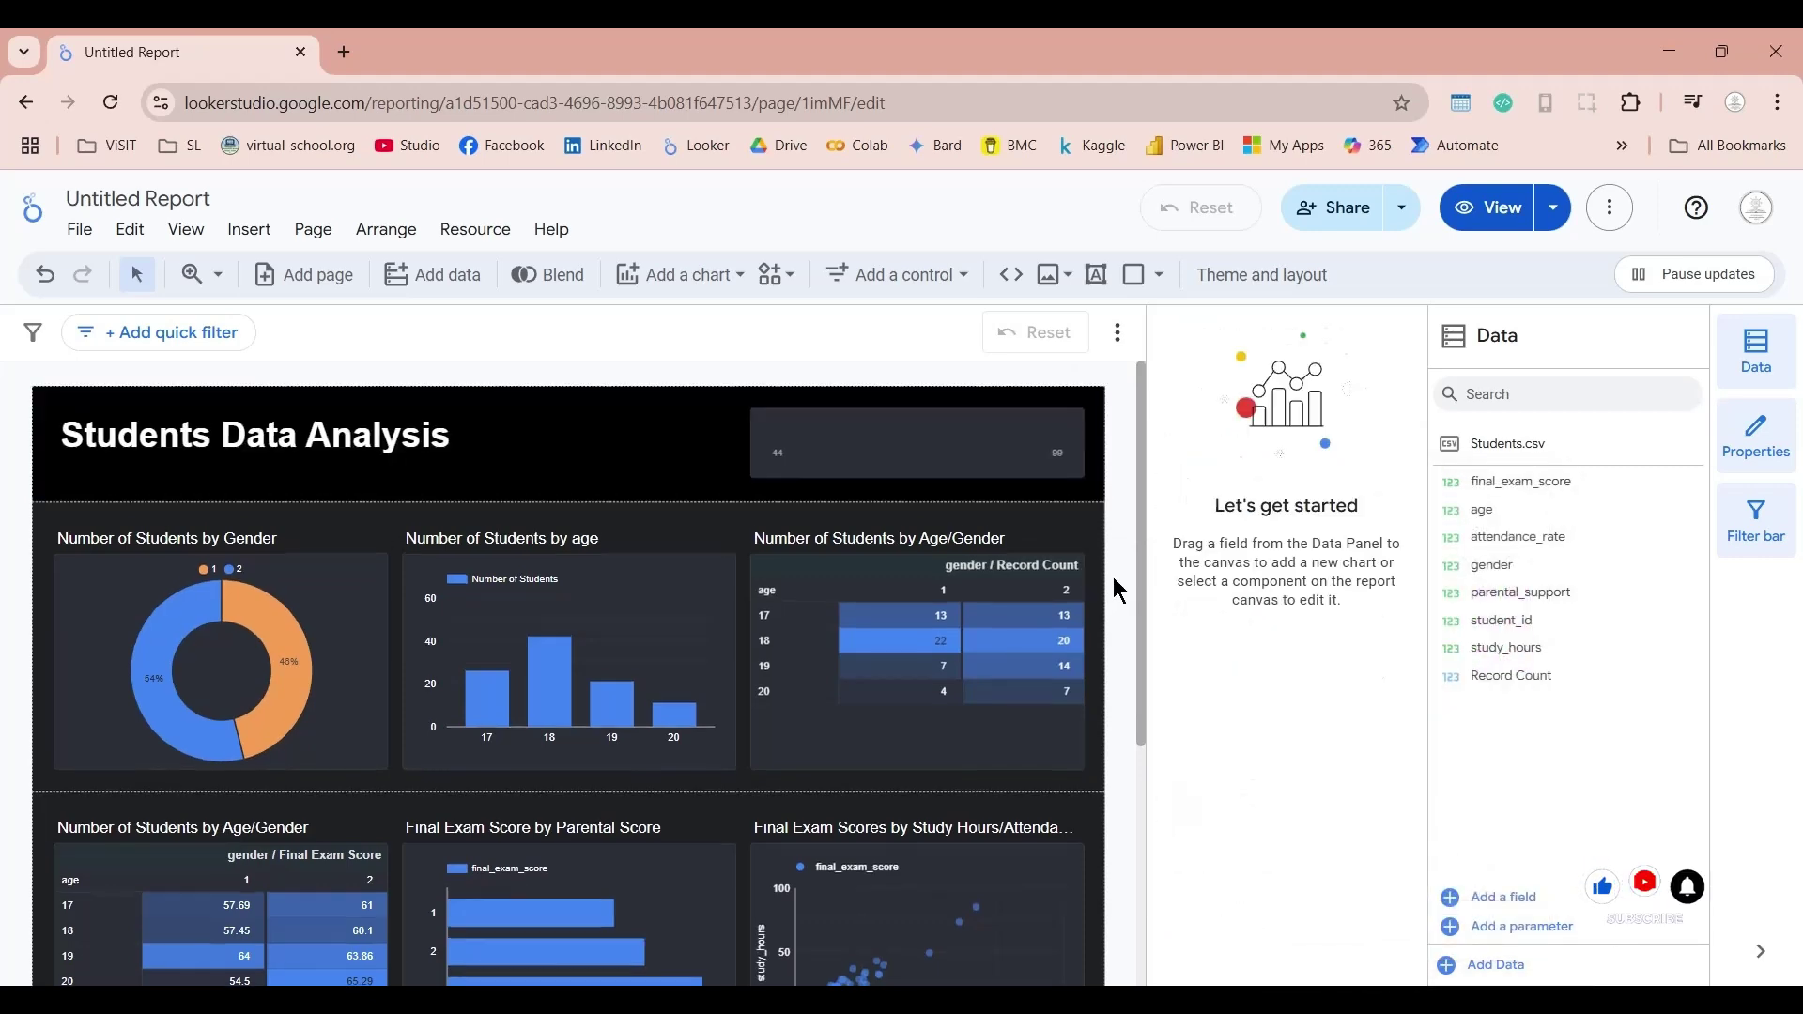
Step: Set the header slider's thumb, track fill and track background colors to white
{"action": "left_click", "coordinate": [1052, 446]}
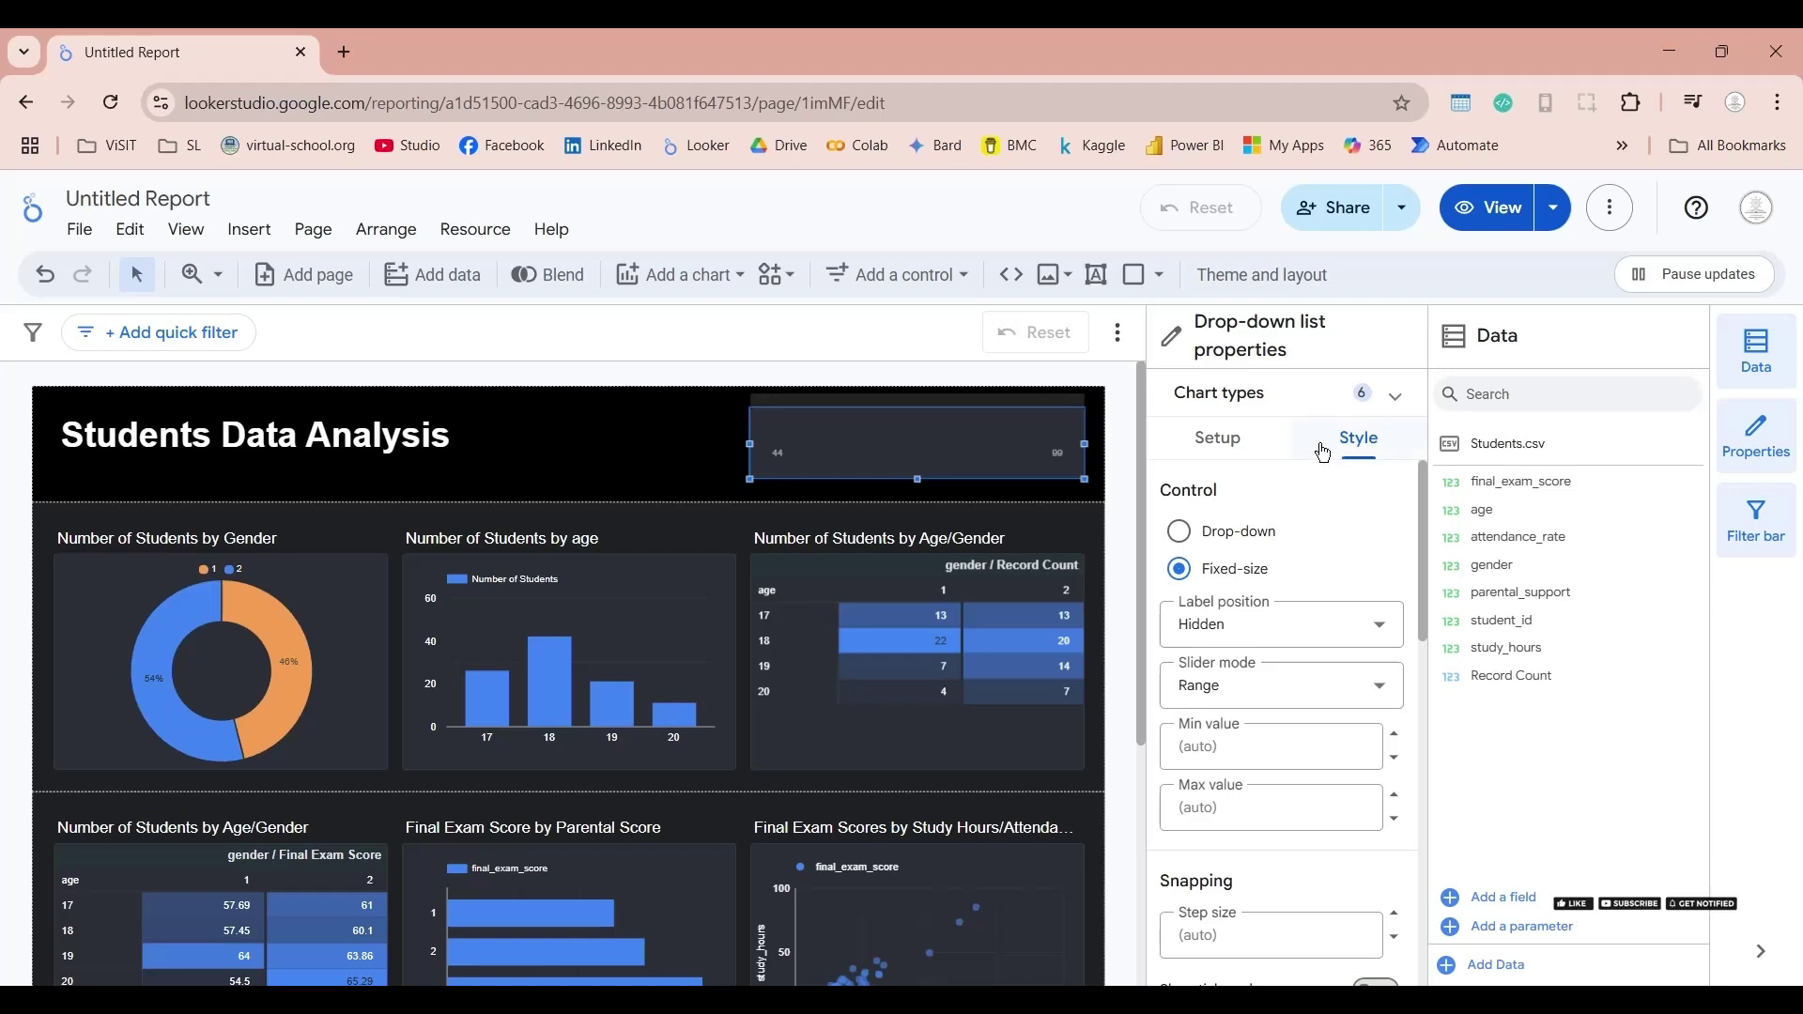
{"action": "scroll", "coordinate": [1352, 583], "scroll_direction": "down", "scroll_amount": 4}
{"action": "scroll", "coordinate": [1371, 640], "scroll_direction": "up", "scroll_amount": 4}
{"action": "scroll", "coordinate": [1371, 641], "scroll_direction": "down", "scroll_amount": 10}
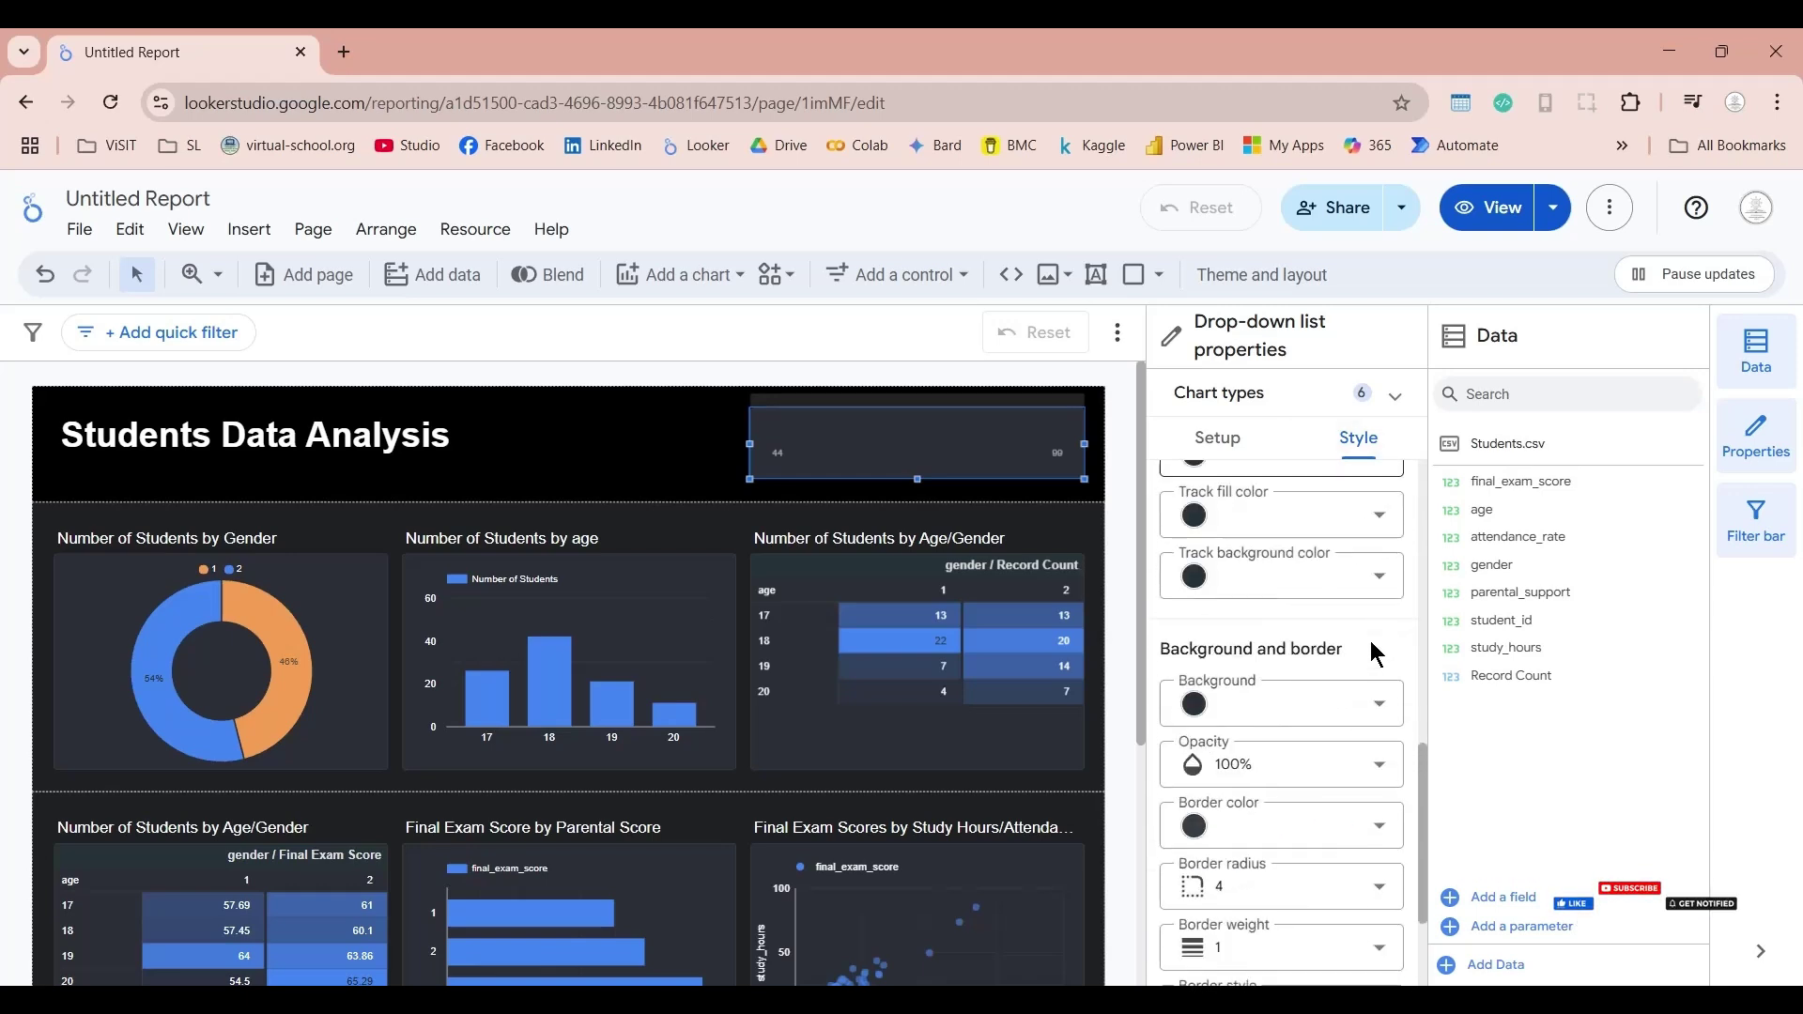
{"action": "scroll", "coordinate": [1371, 640], "scroll_direction": "up", "scroll_amount": 3}
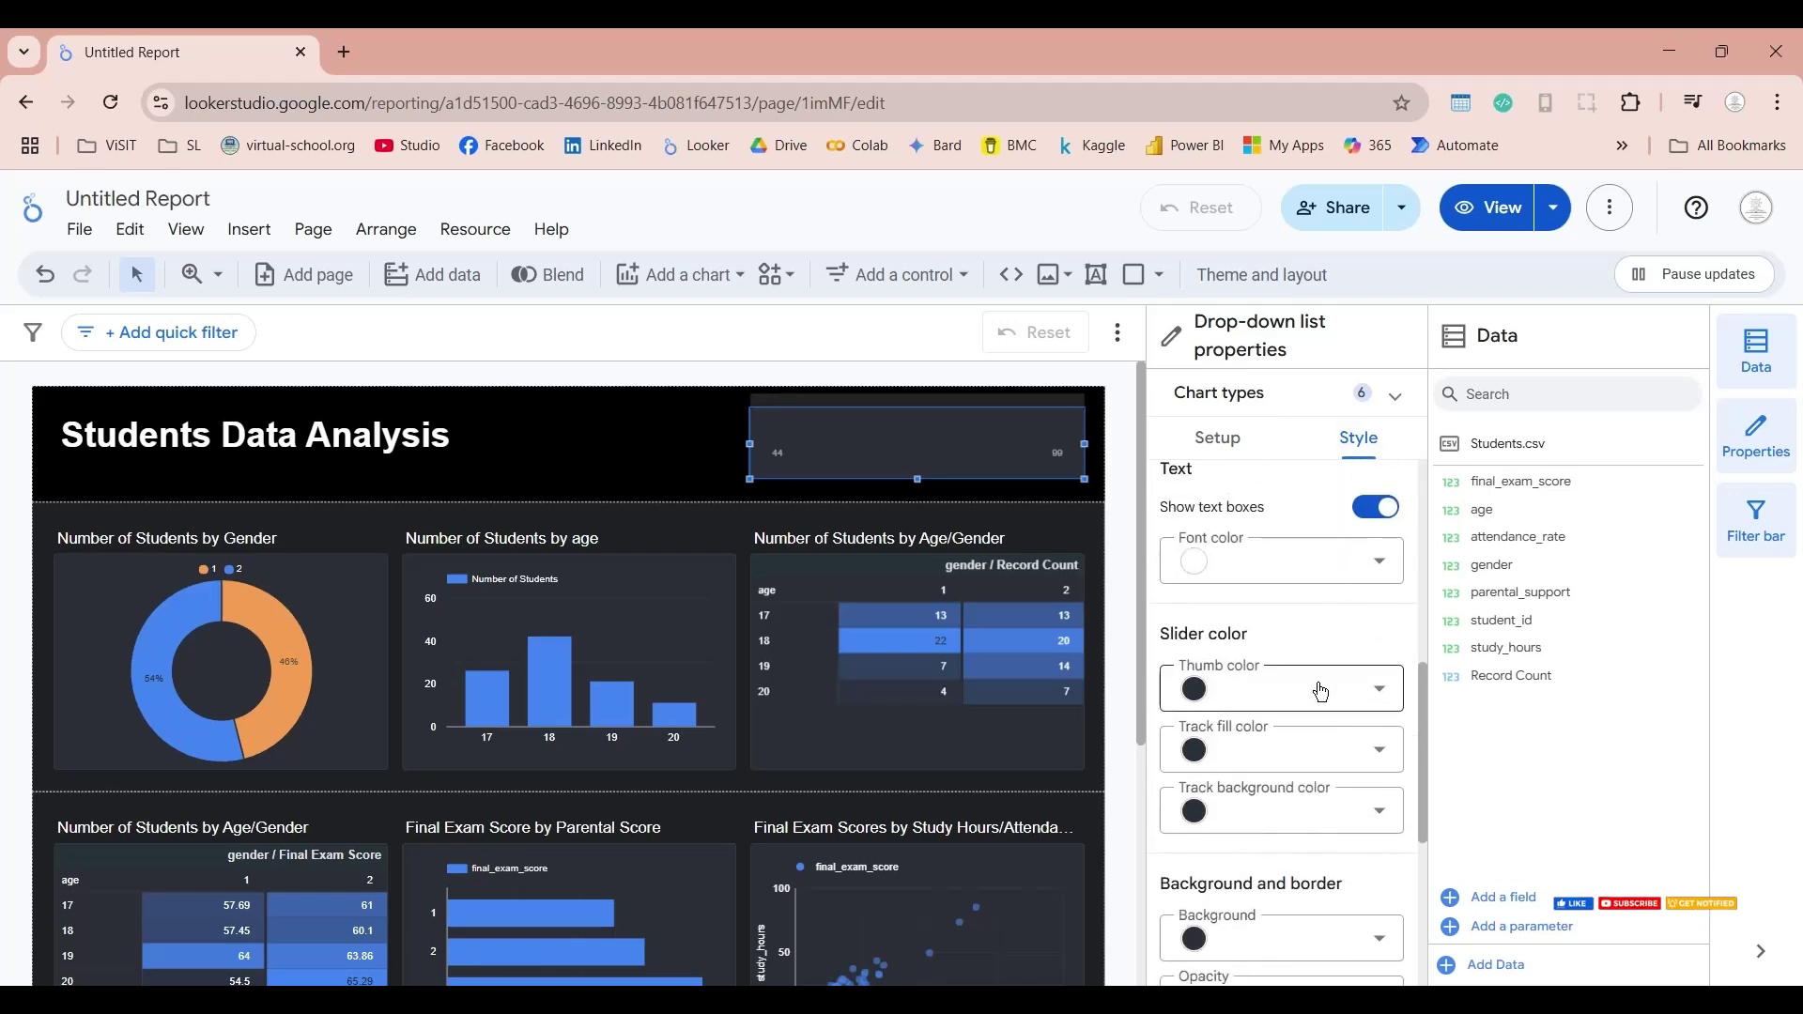
{"action": "left_click", "coordinate": [1320, 692]}
{"action": "left_click", "coordinate": [1499, 646]}
{"action": "left_click", "coordinate": [1362, 747]}
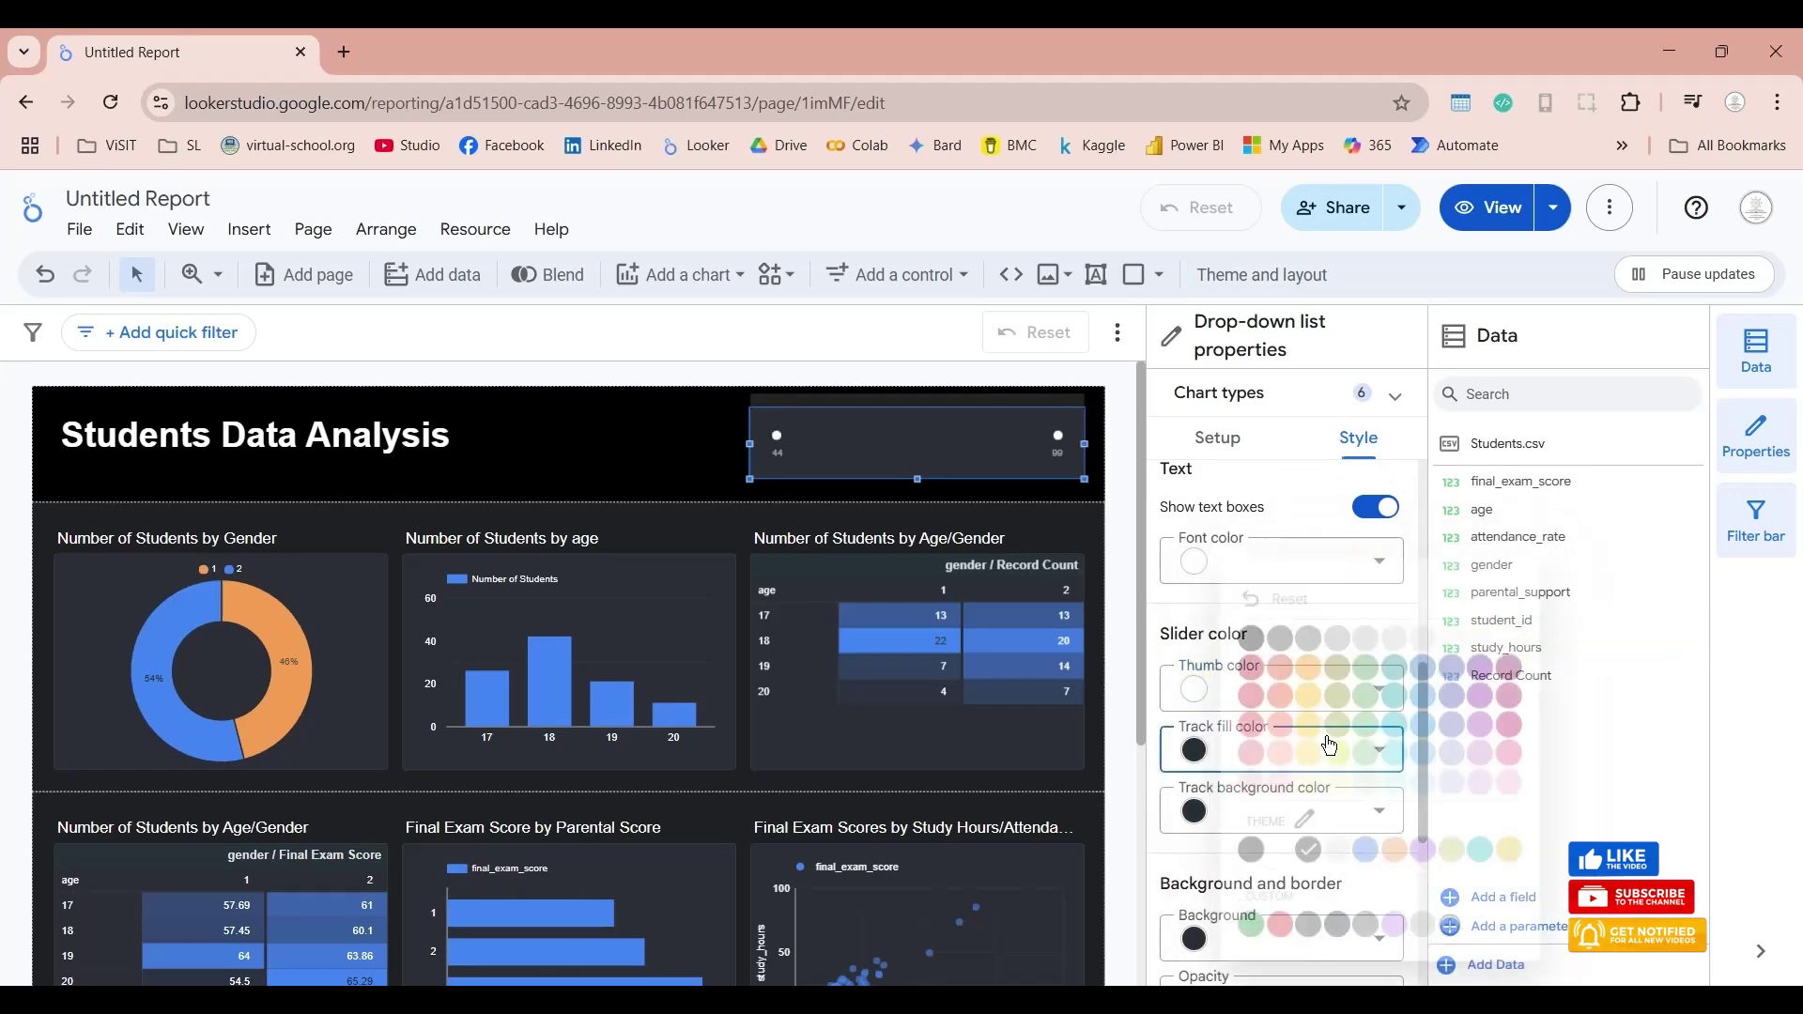
{"action": "left_click", "coordinate": [1516, 633]}
{"action": "left_click", "coordinate": [1296, 813]}
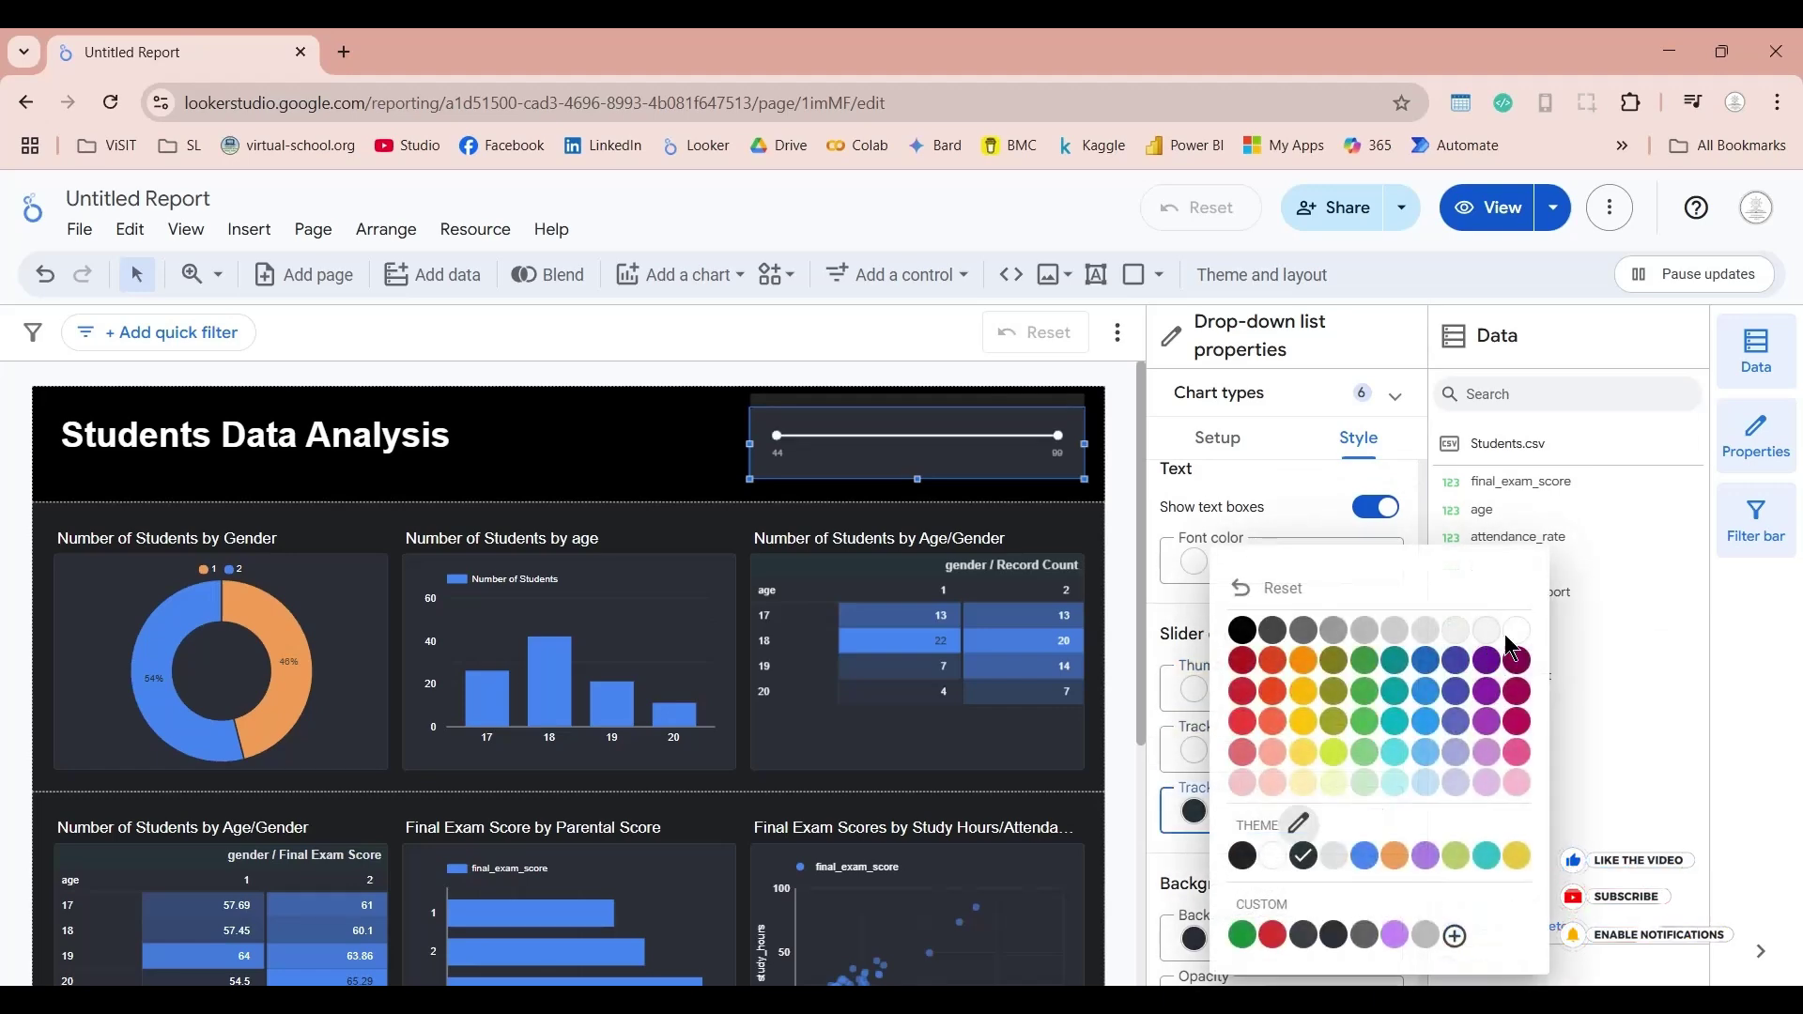
{"action": "left_click", "coordinate": [1513, 637]}
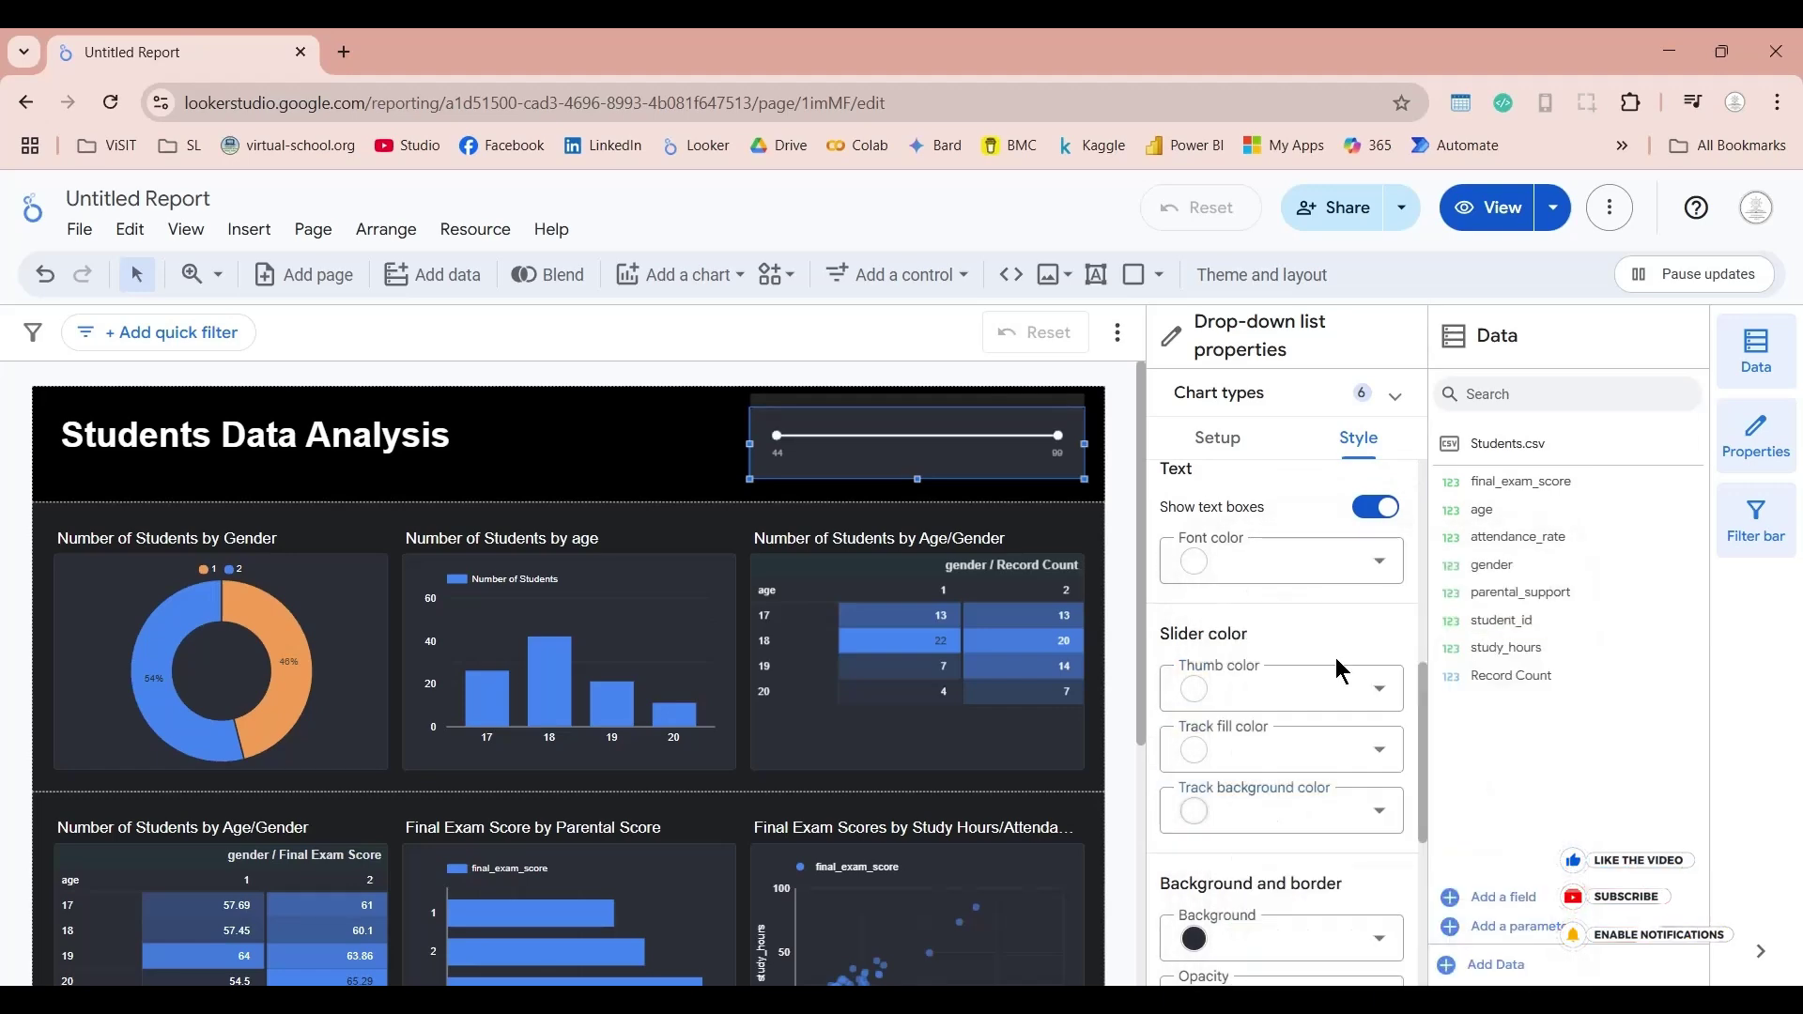
{"action": "left_click", "coordinate": [1125, 627]}
Step: Preview the report in view mode and inspect the bars of the Number of Students by age chart
{"action": "scroll", "coordinate": [1124, 627], "scroll_direction": "down", "scroll_amount": 4}
{"action": "scroll", "coordinate": [1124, 631], "scroll_direction": "up", "scroll_amount": 3}
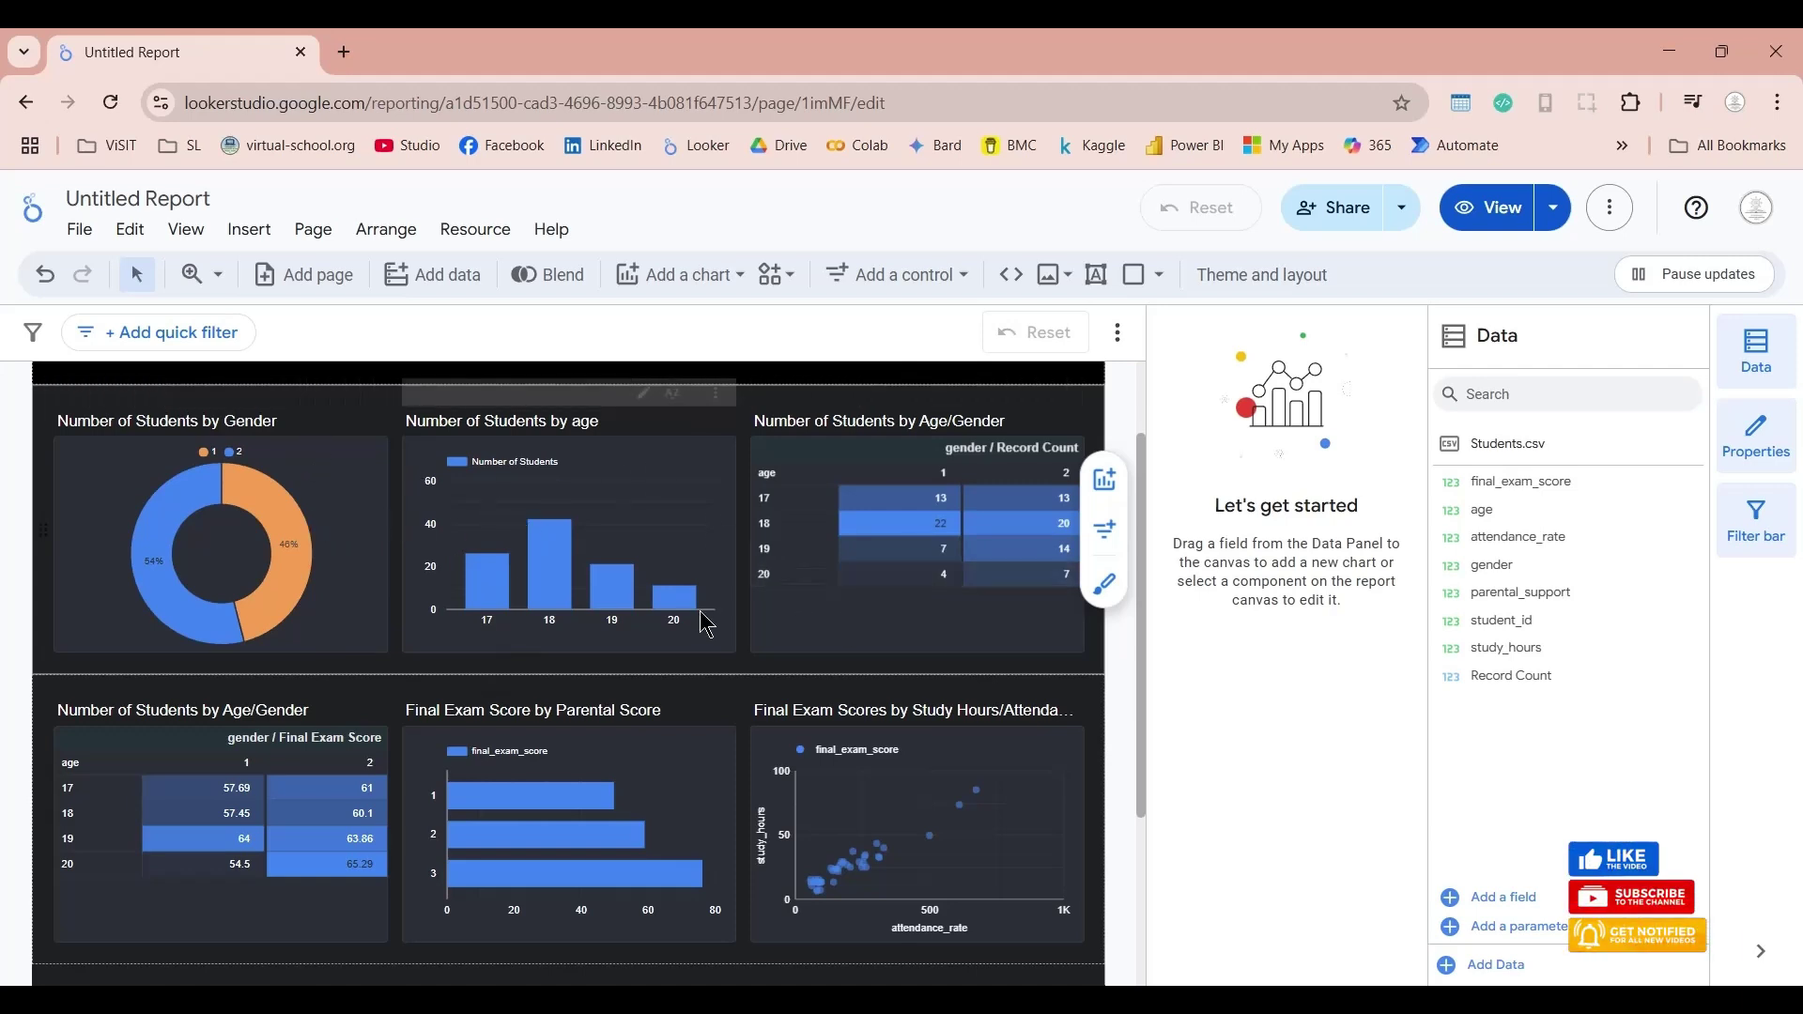
{"action": "left_click", "coordinate": [1486, 220]}
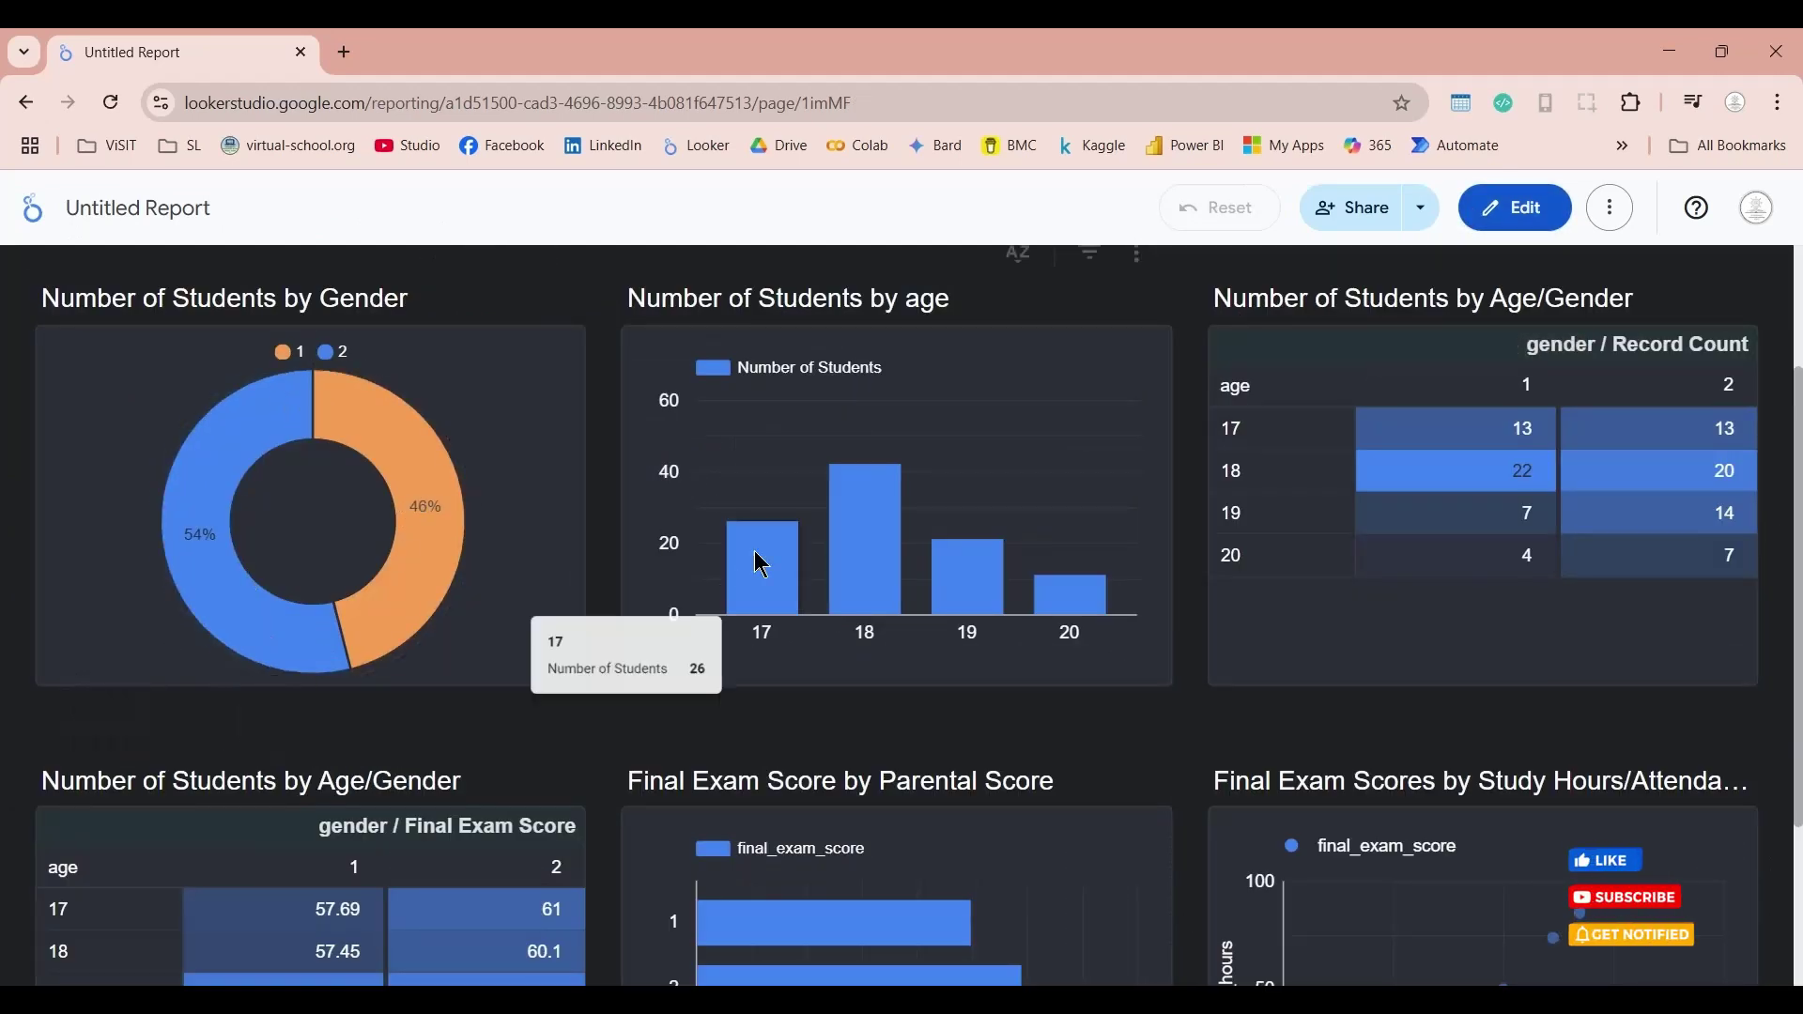
{"action": "mouse_move", "coordinate": [908, 535]}
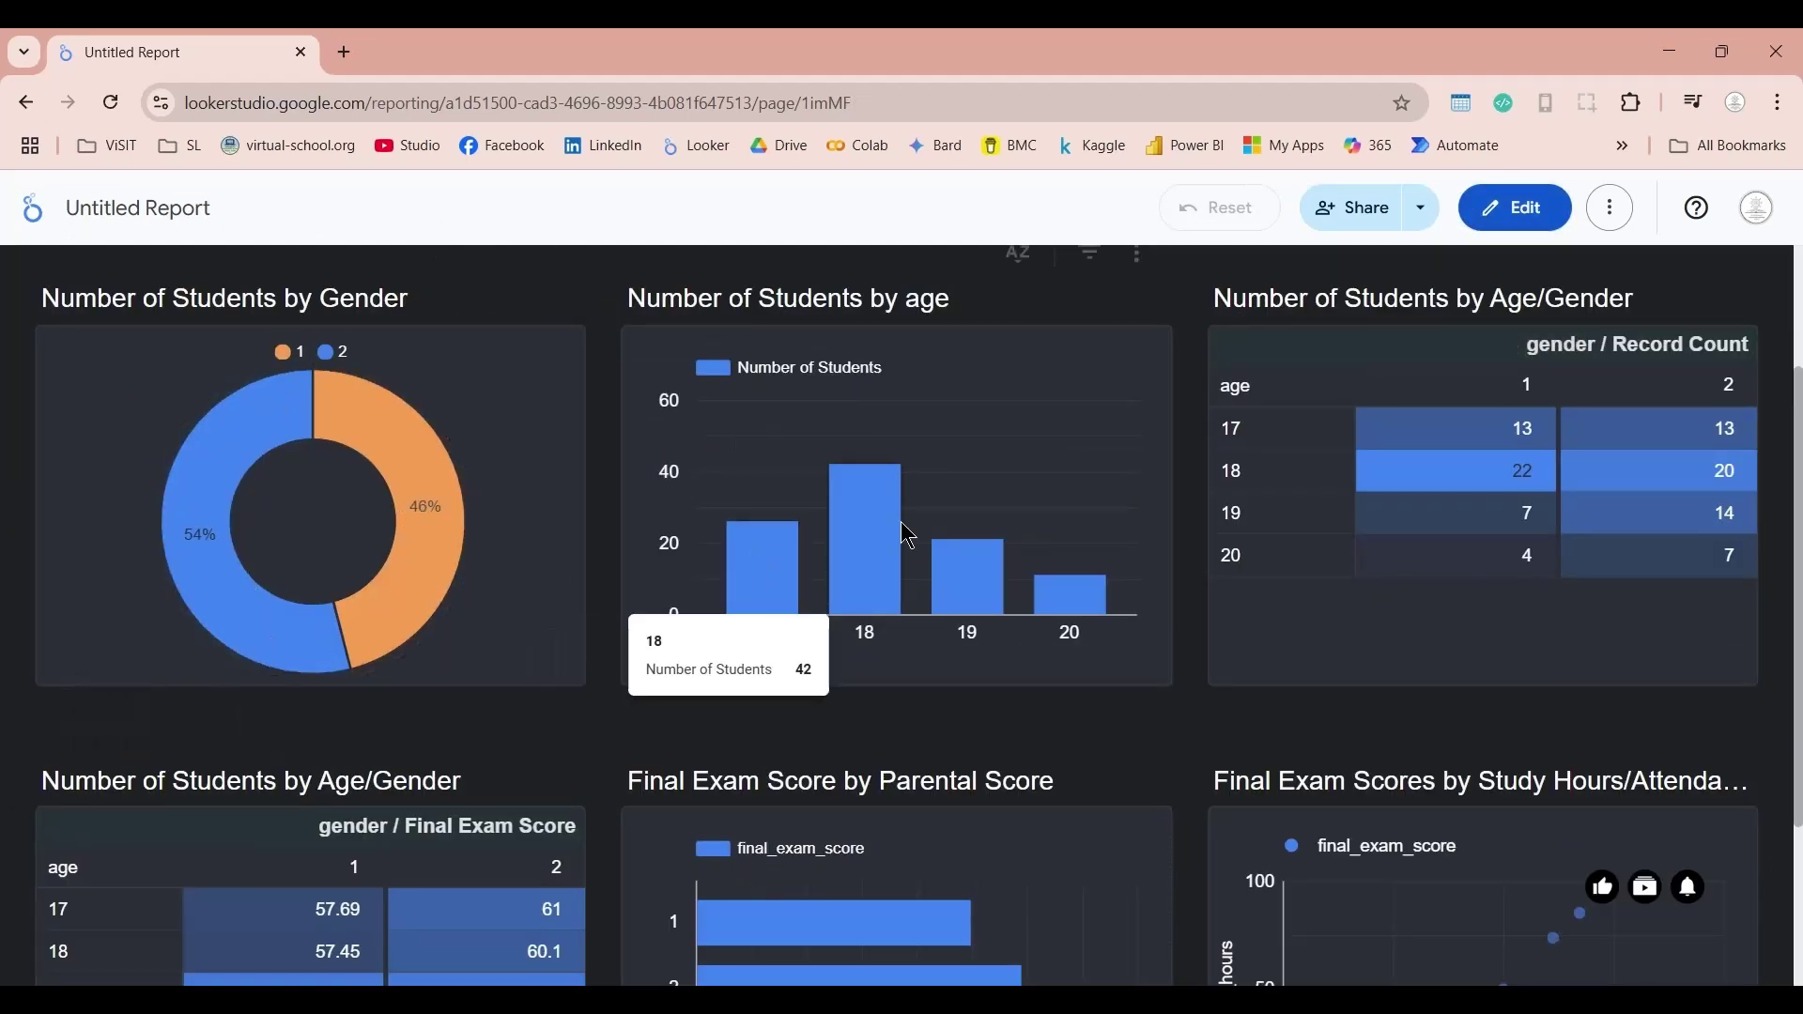
Step: Return to editing and turn on cross-filtering for the gender donut, the age bar chart and the age/gender record count pivot table
{"action": "left_click", "coordinate": [1512, 209]}
{"action": "scroll", "coordinate": [382, 583], "scroll_direction": "down", "scroll_amount": 2}
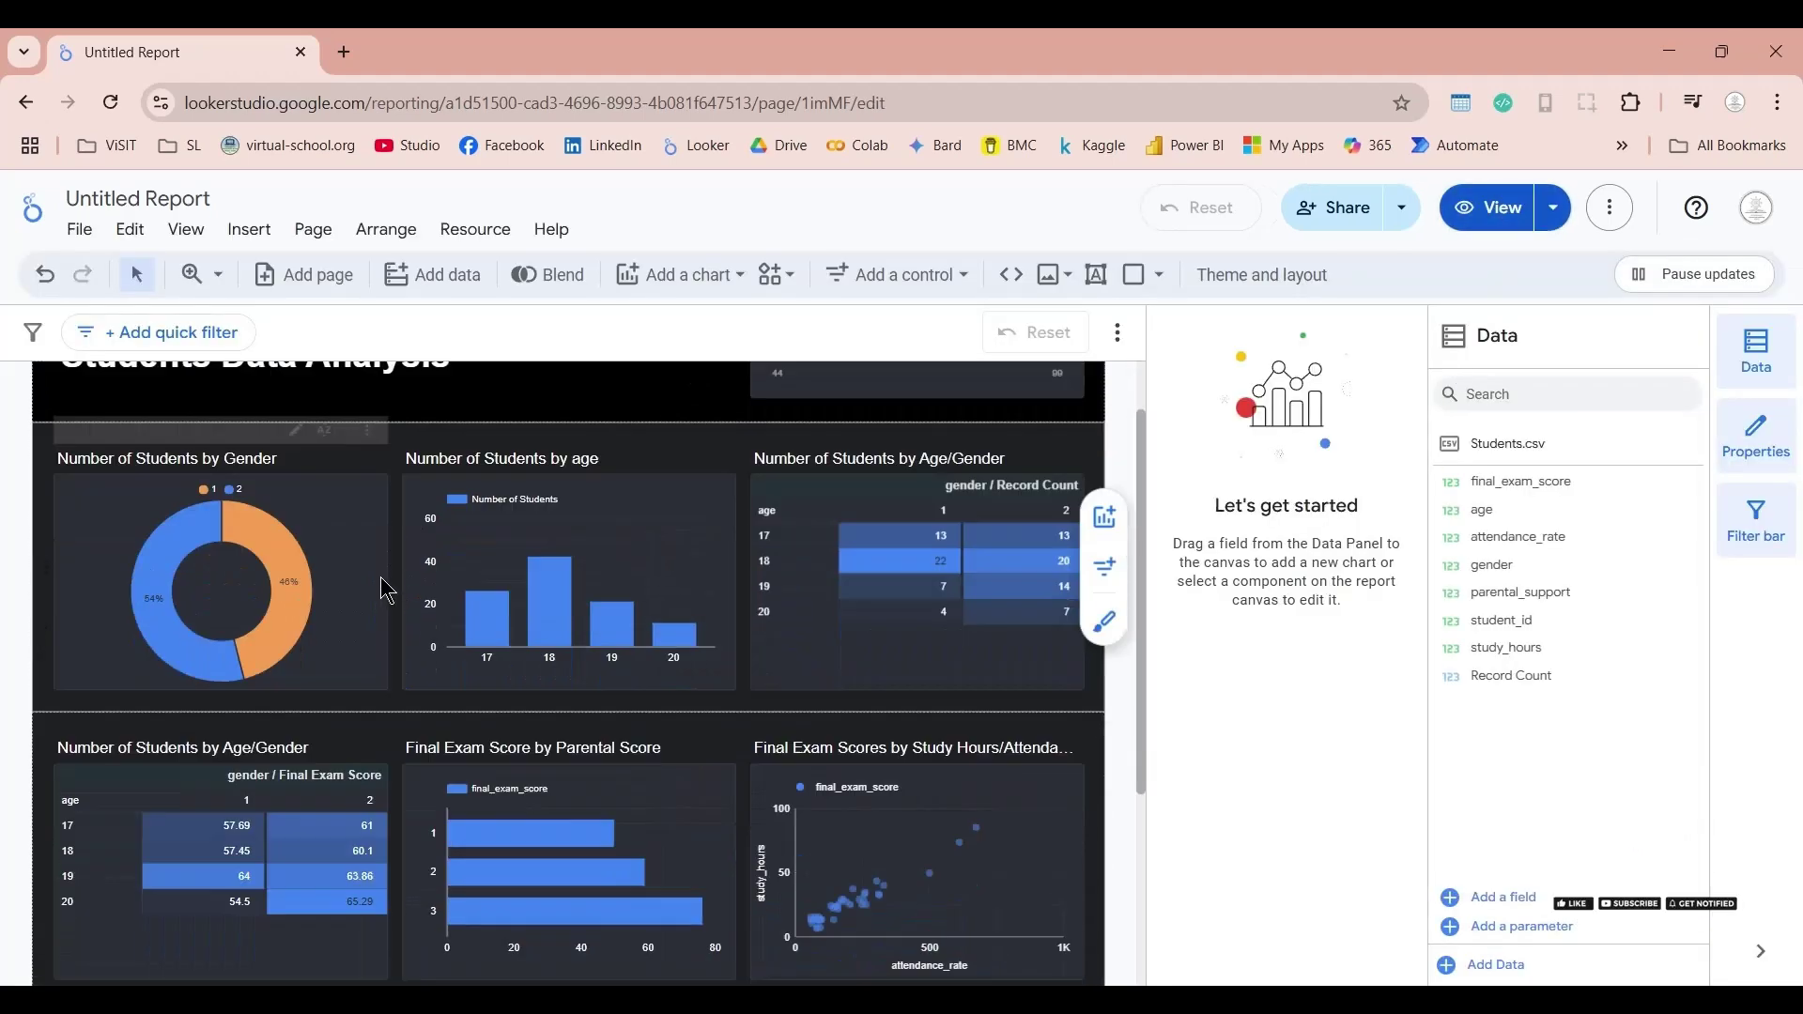
{"action": "left_click", "coordinate": [346, 570]}
{"action": "scroll", "coordinate": [1243, 751], "scroll_direction": "down", "scroll_amount": 5}
{"action": "left_click", "coordinate": [1217, 438]}
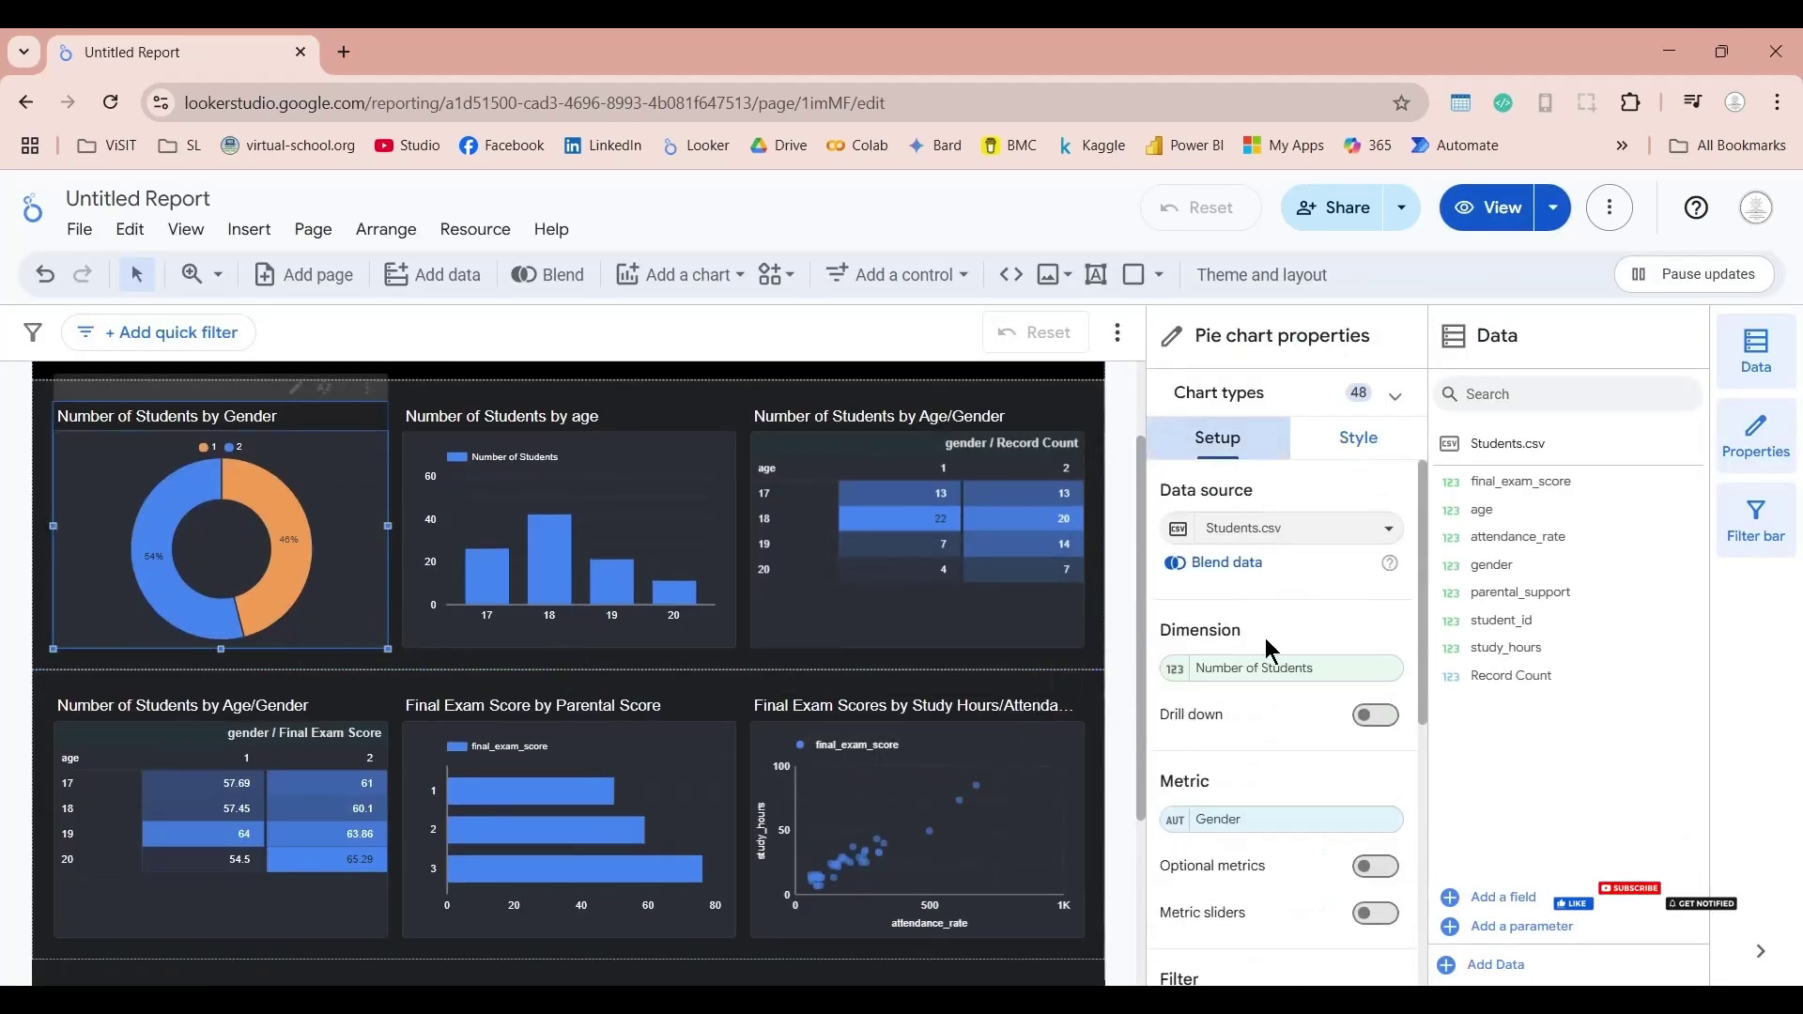
{"action": "scroll", "coordinate": [1296, 751], "scroll_direction": "down", "scroll_amount": 6}
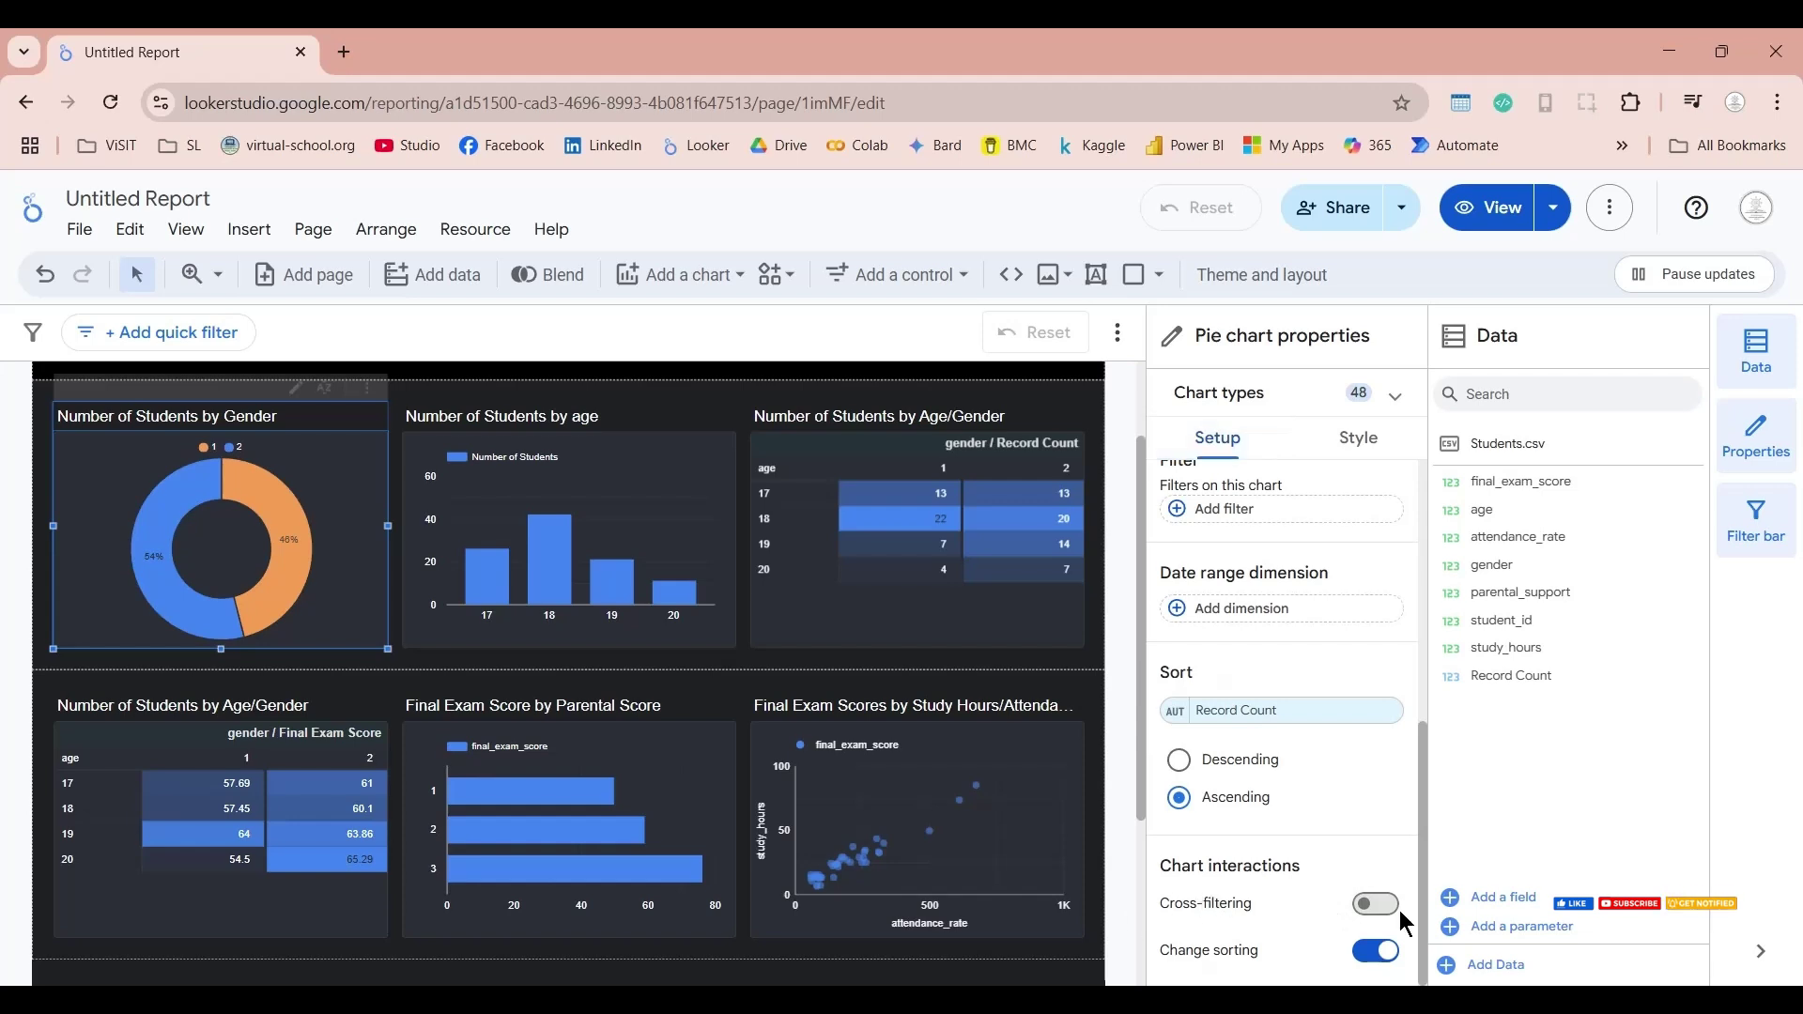
{"action": "left_click", "coordinate": [699, 624]}
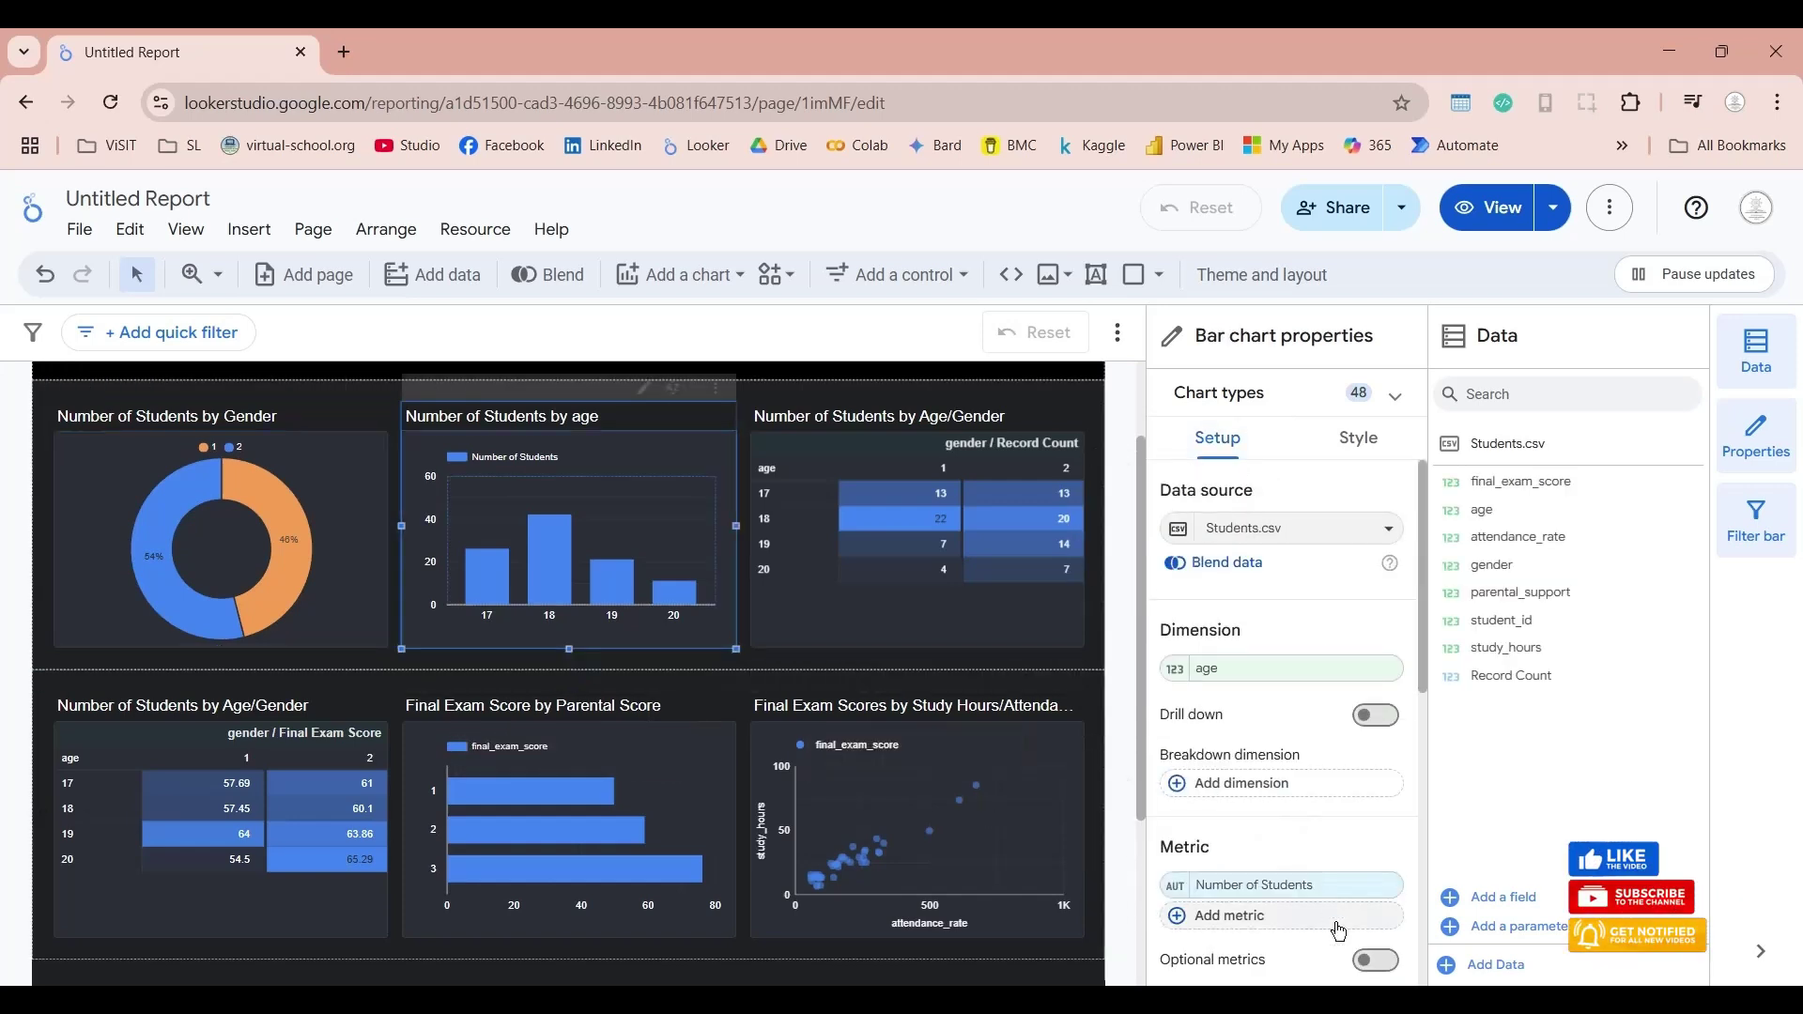
{"action": "scroll", "coordinate": [1356, 883], "scroll_direction": "down", "scroll_amount": 5}
{"action": "left_click", "coordinate": [1033, 610]}
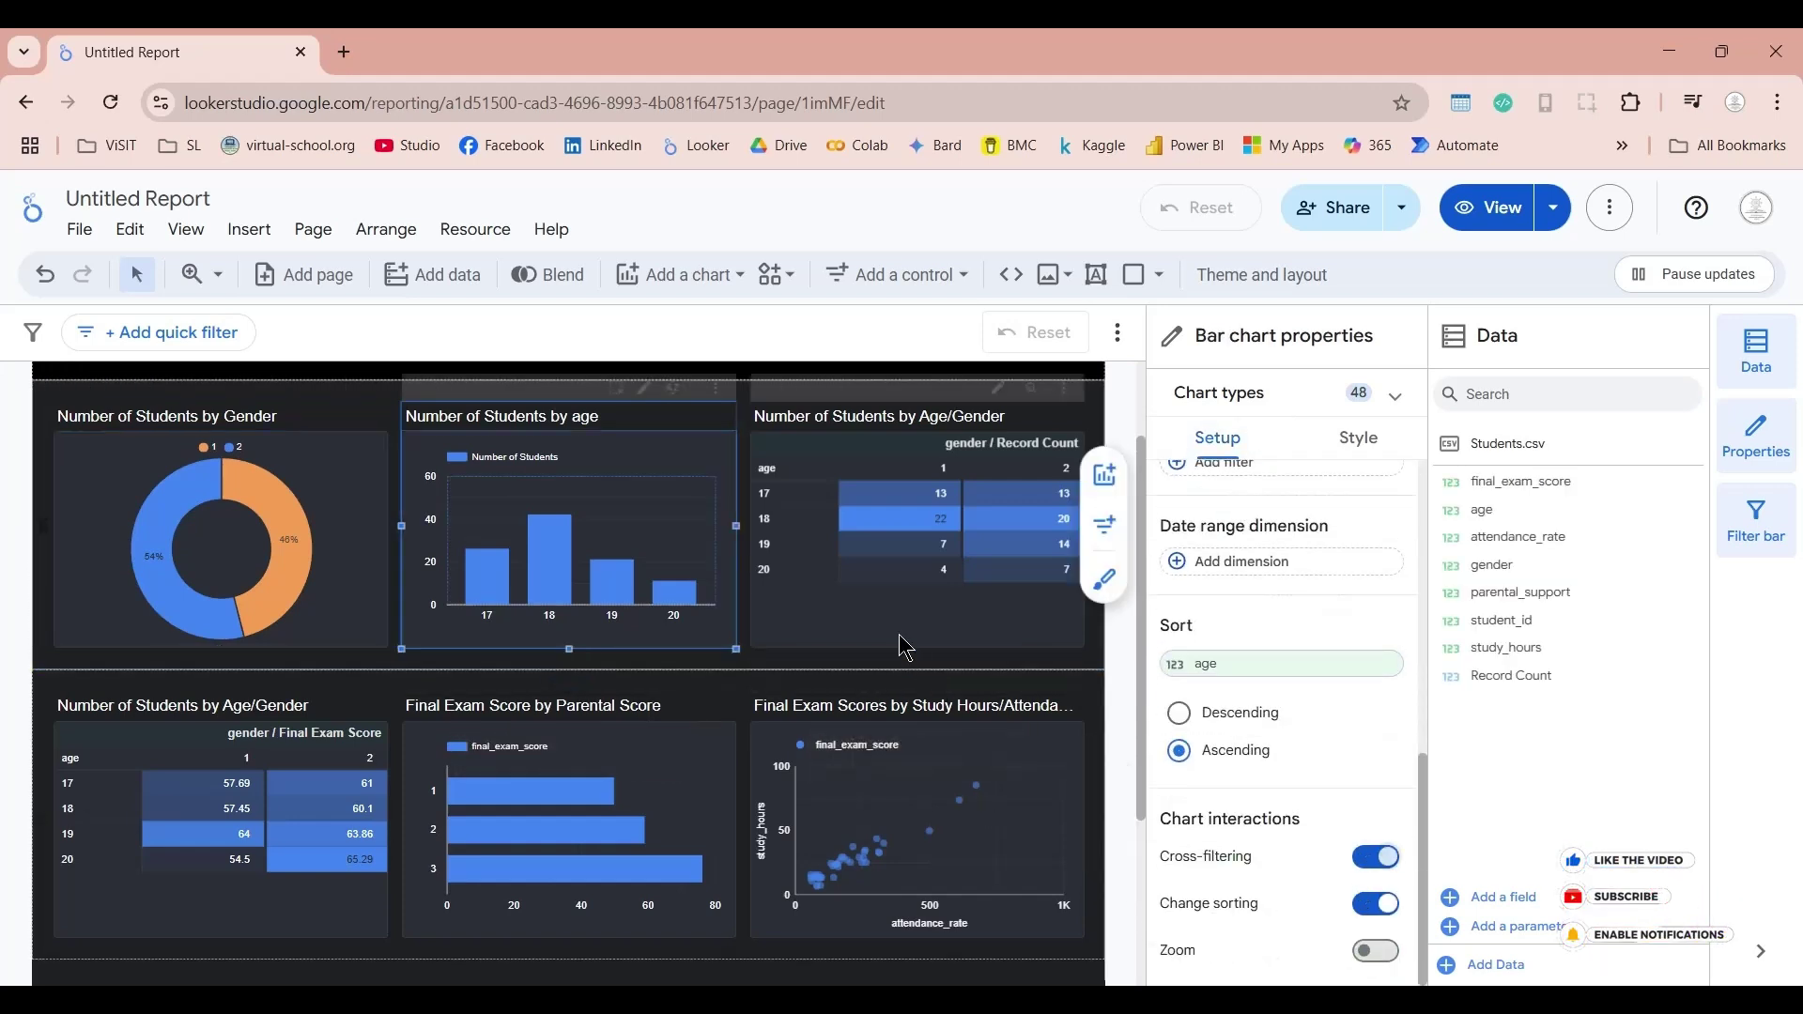
{"action": "scroll", "coordinate": [1361, 854], "scroll_direction": "down", "scroll_amount": 5}
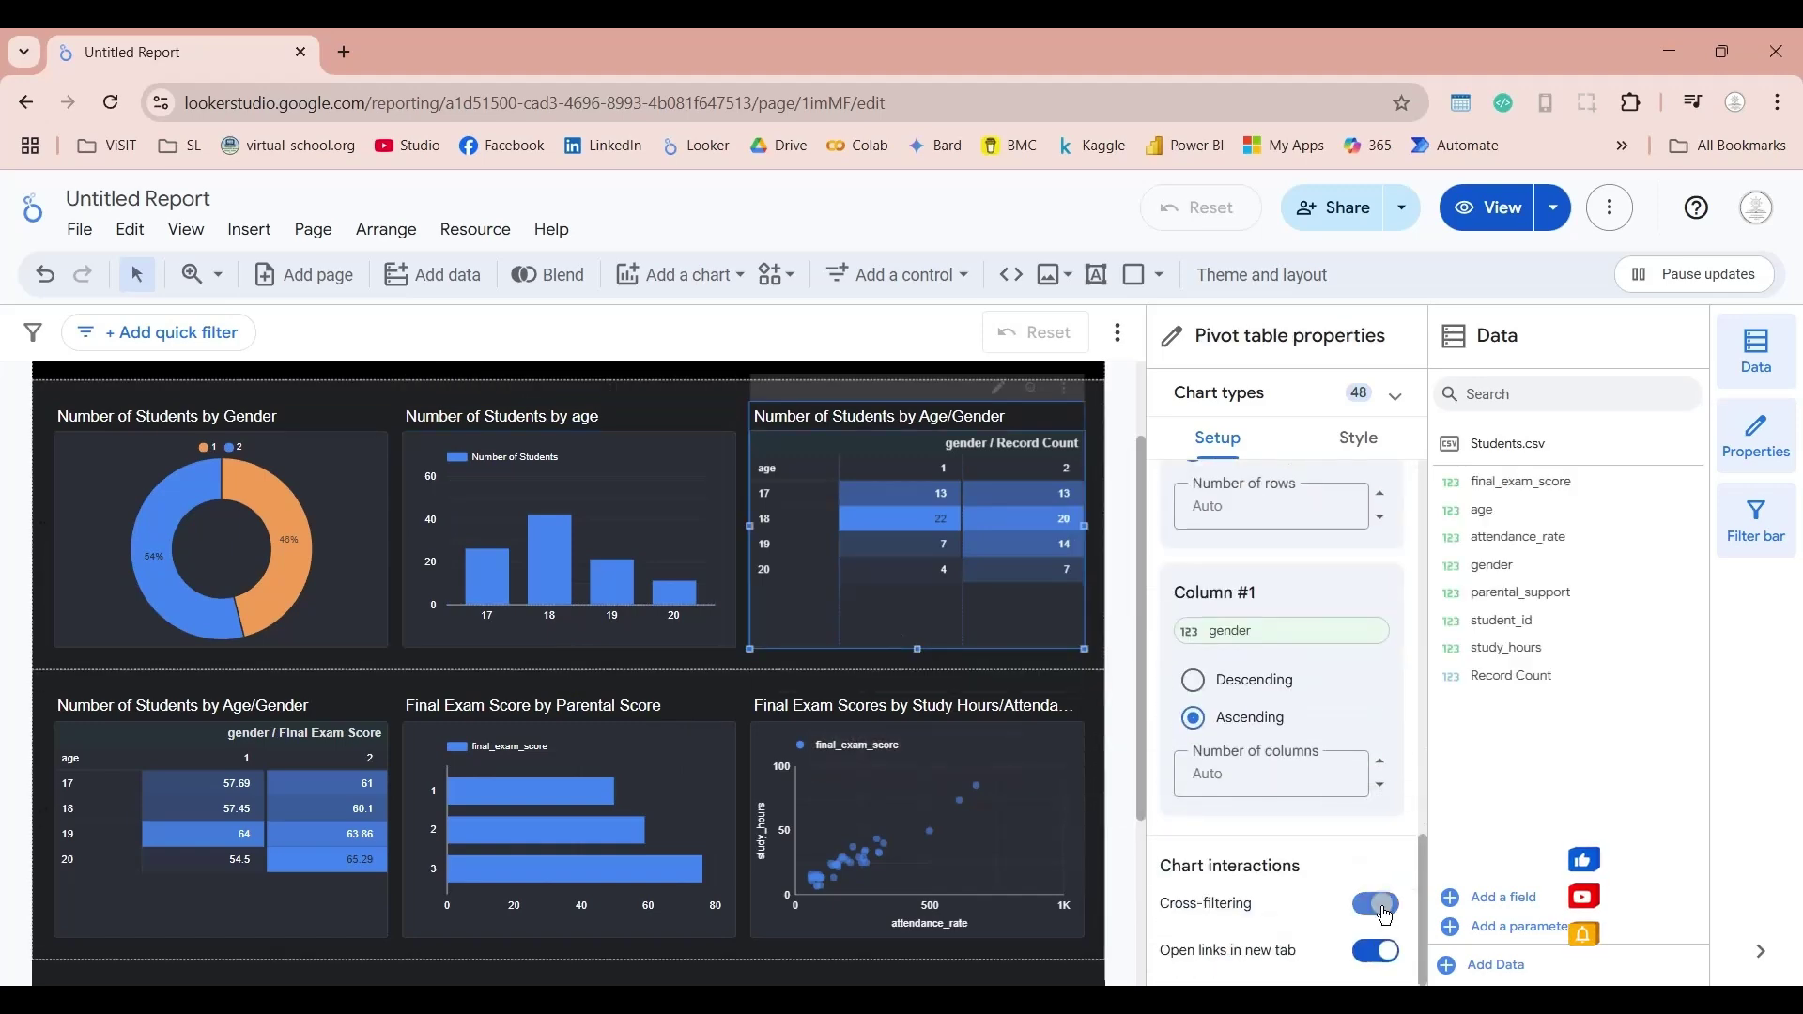
Step: Turn on cross-filtering for the three final exam score charts in the second row and switch the report to view mode
{"action": "left_click", "coordinate": [246, 825]}
{"action": "scroll", "coordinate": [1341, 886], "scroll_direction": "down", "scroll_amount": 5}
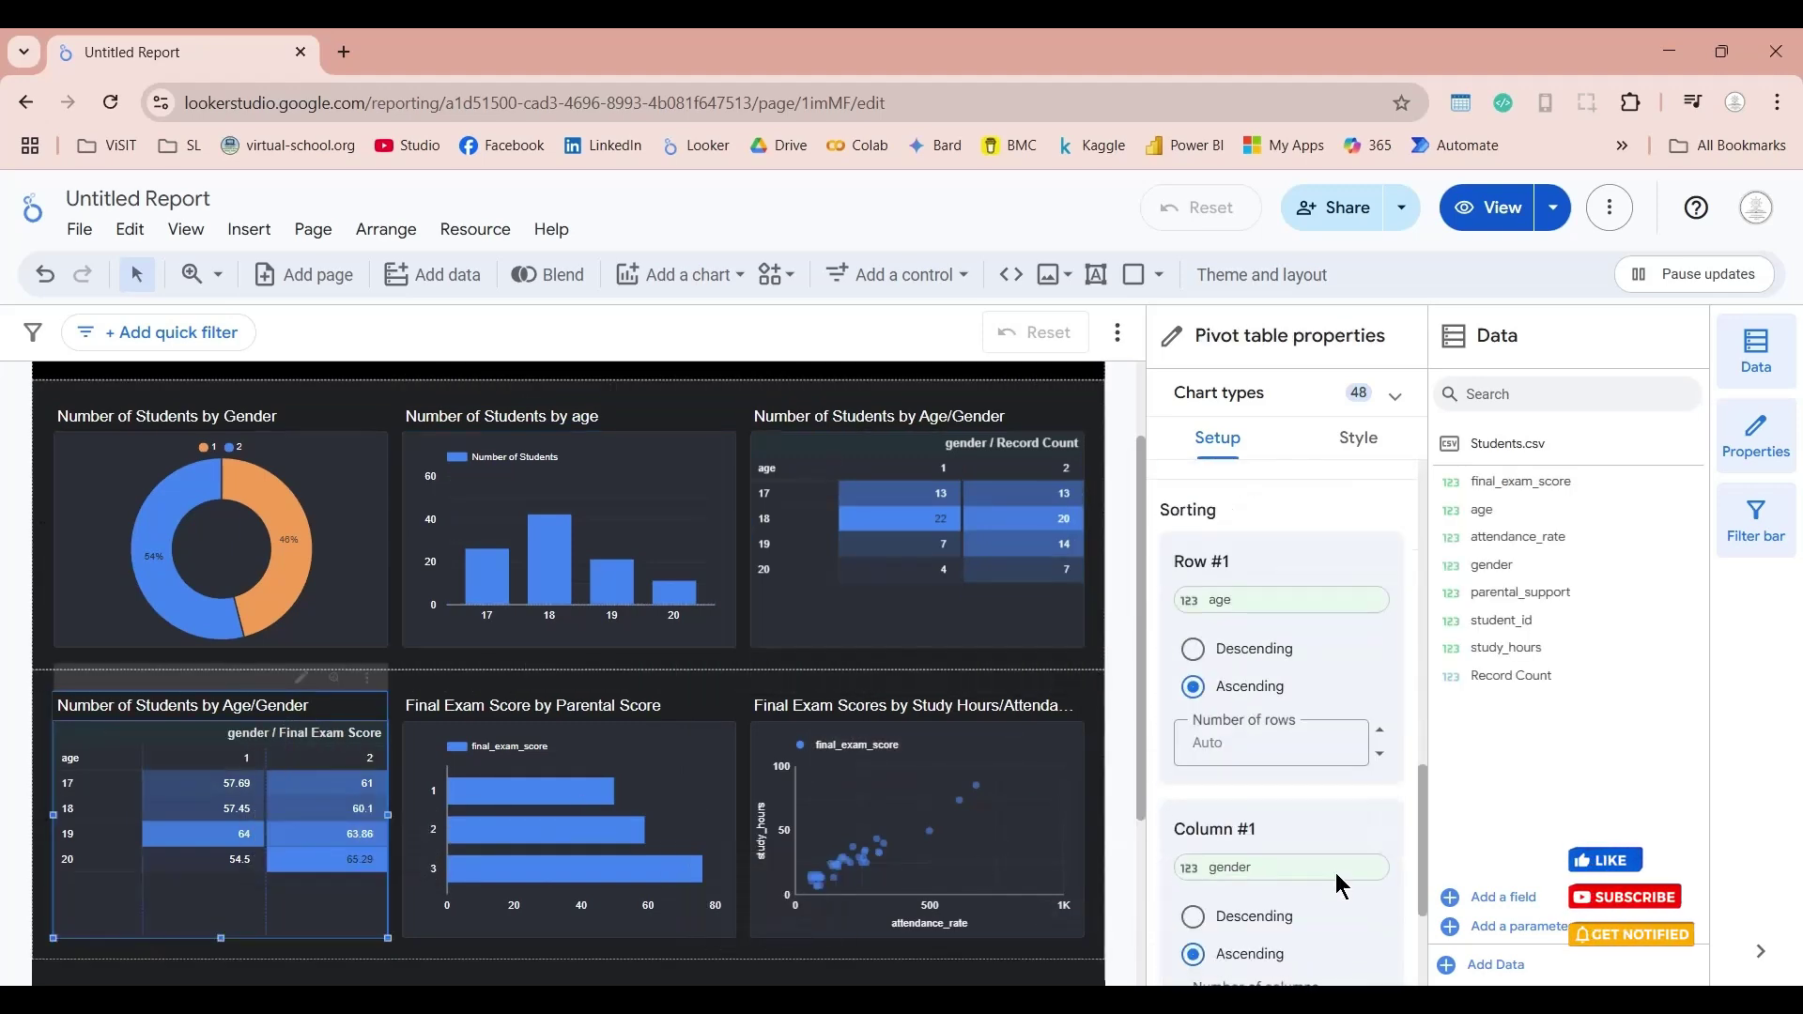
{"action": "scroll", "coordinate": [1343, 892], "scroll_direction": "down", "scroll_amount": 3}
{"action": "left_click", "coordinate": [648, 789]}
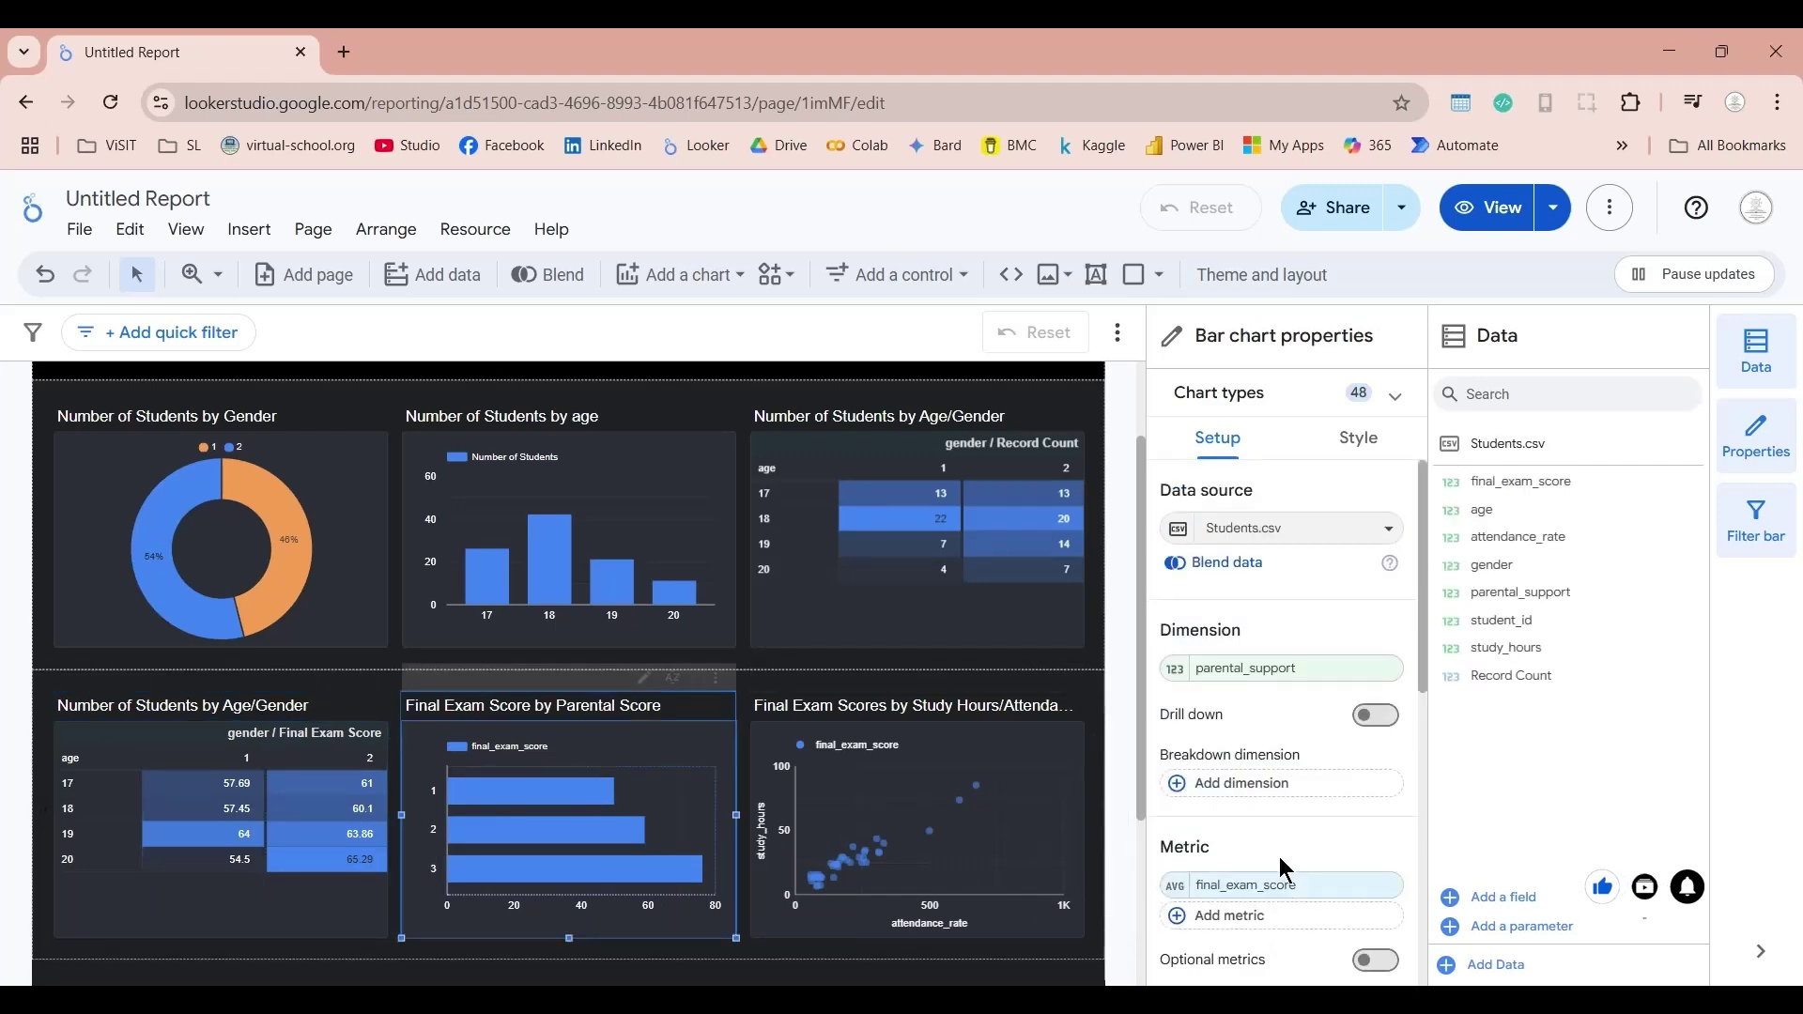
{"action": "scroll", "coordinate": [1296, 902], "scroll_direction": "down", "scroll_amount": 5}
{"action": "left_click", "coordinate": [972, 819]}
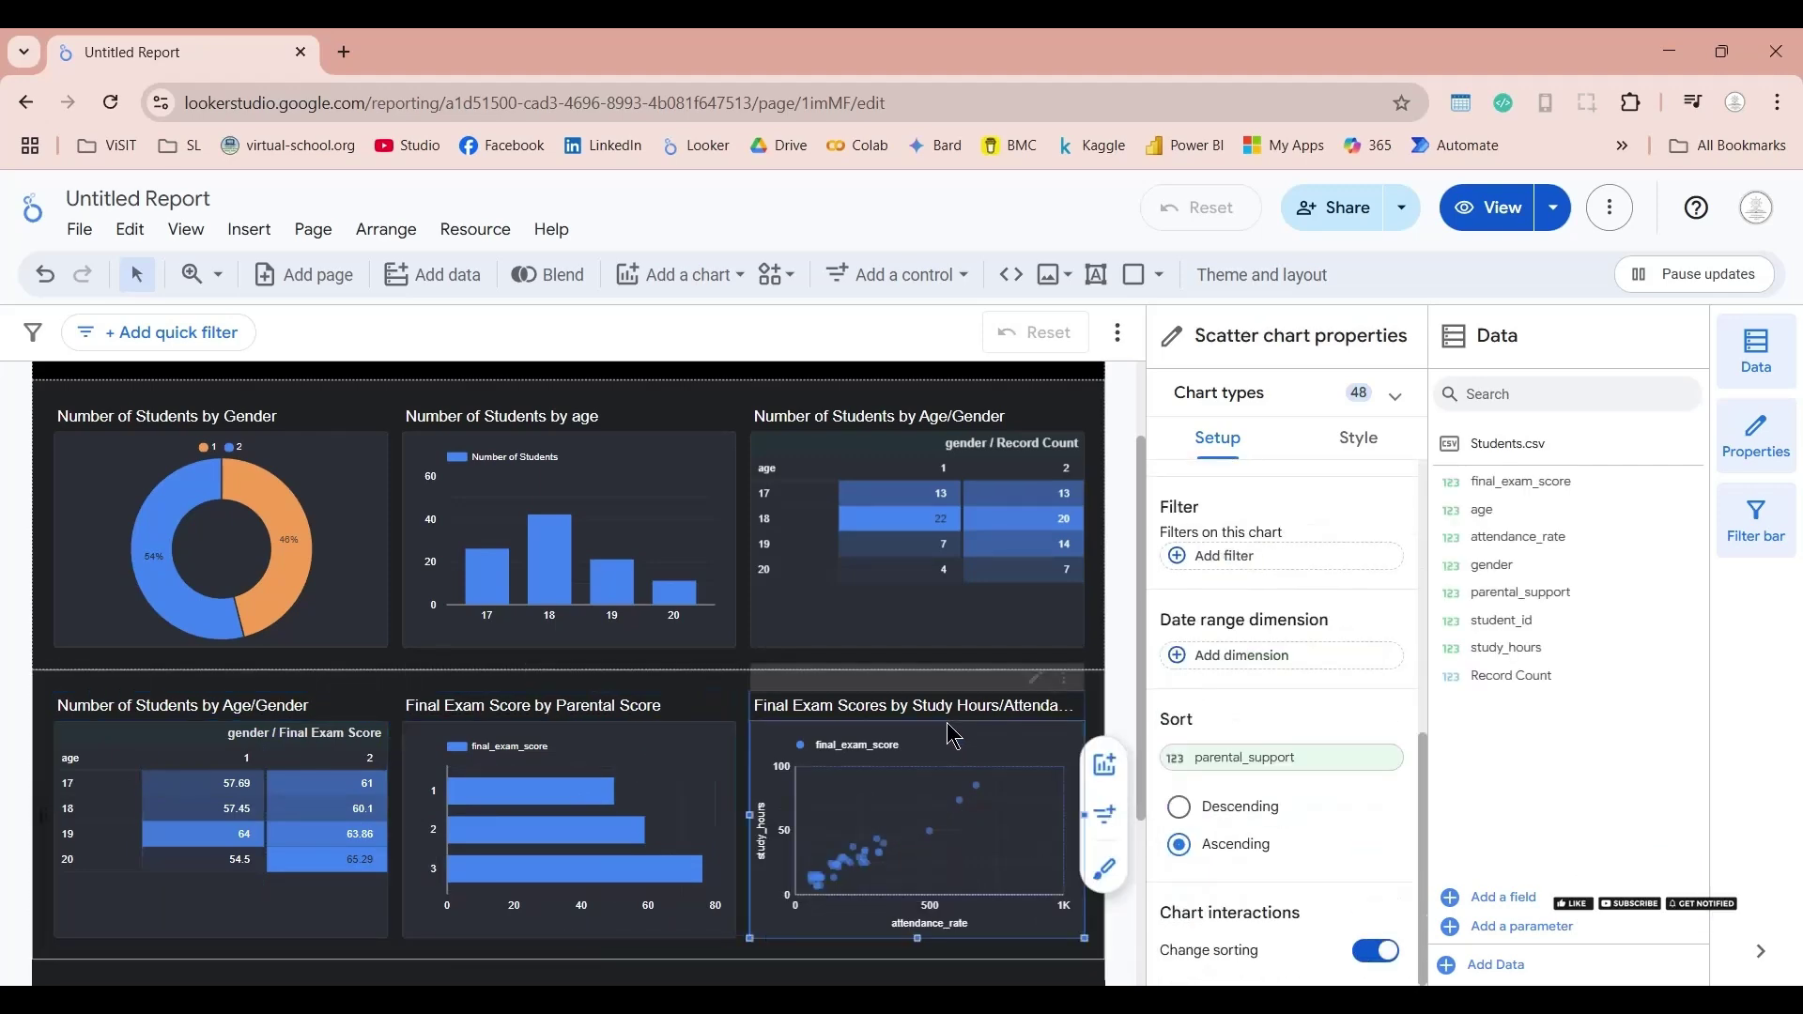
{"action": "scroll", "coordinate": [1343, 827], "scroll_direction": "down", "scroll_amount": 5}
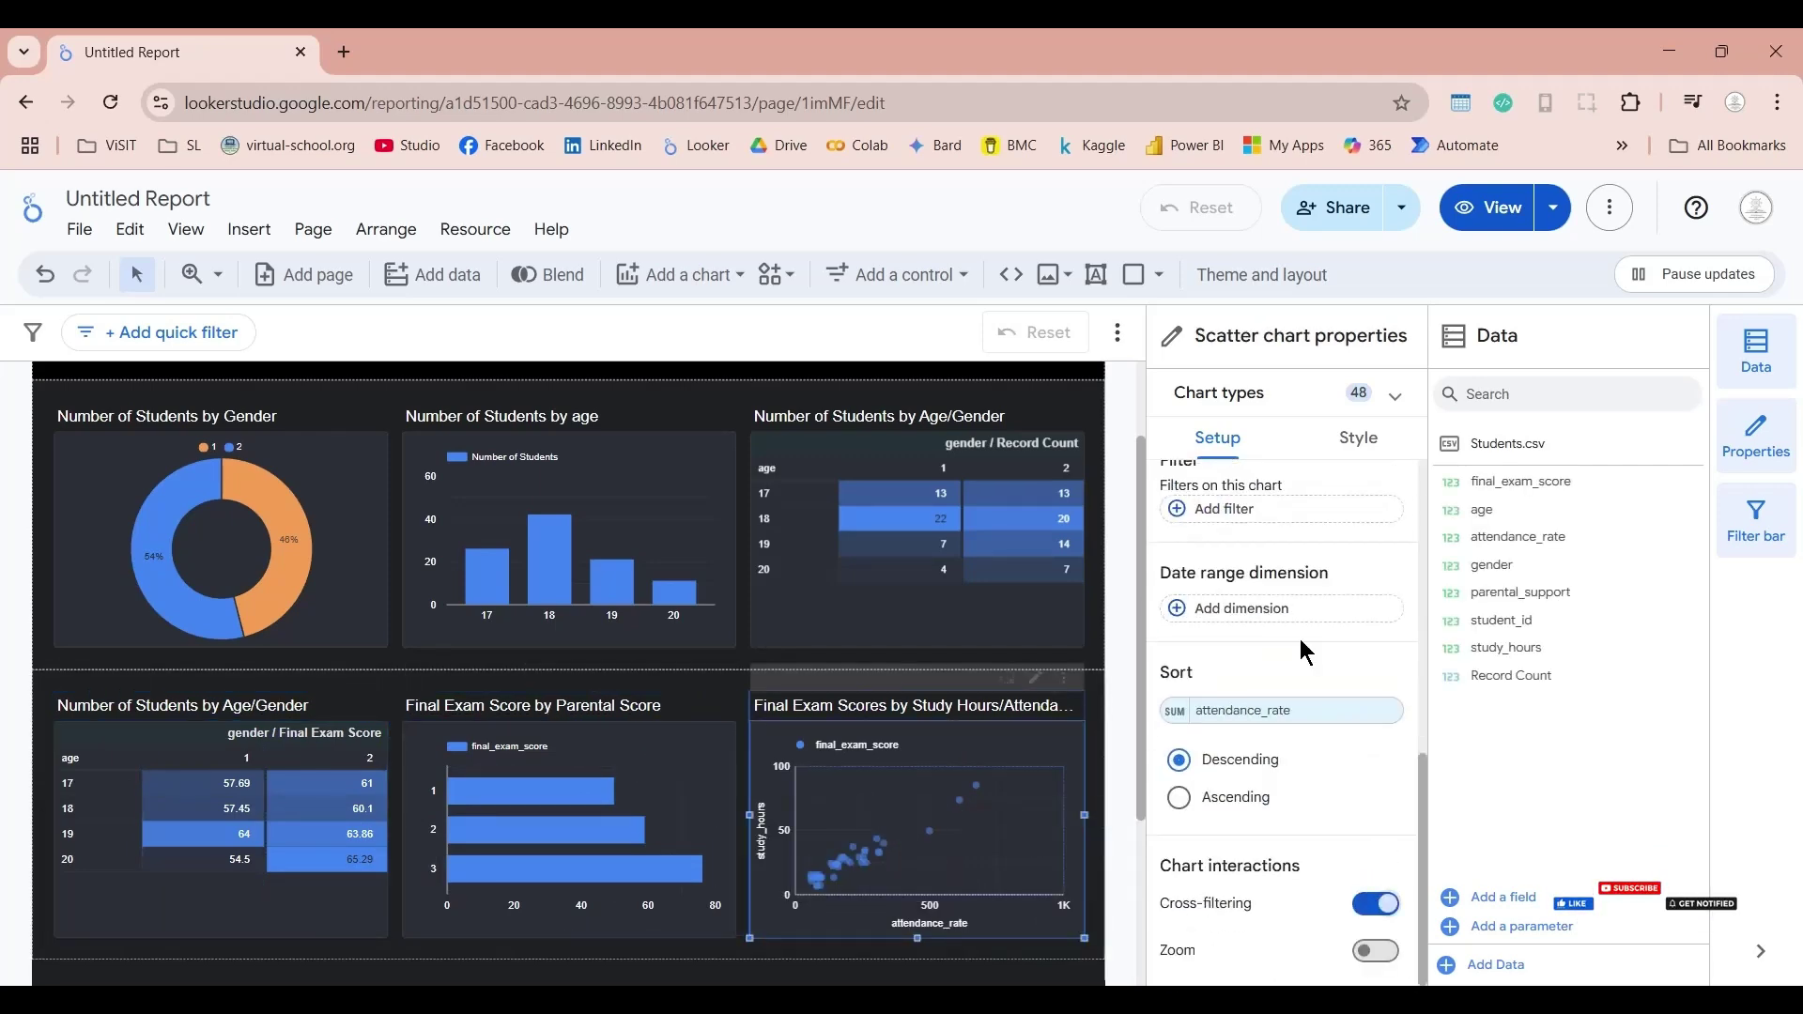
{"action": "left_click", "coordinate": [1470, 216]}
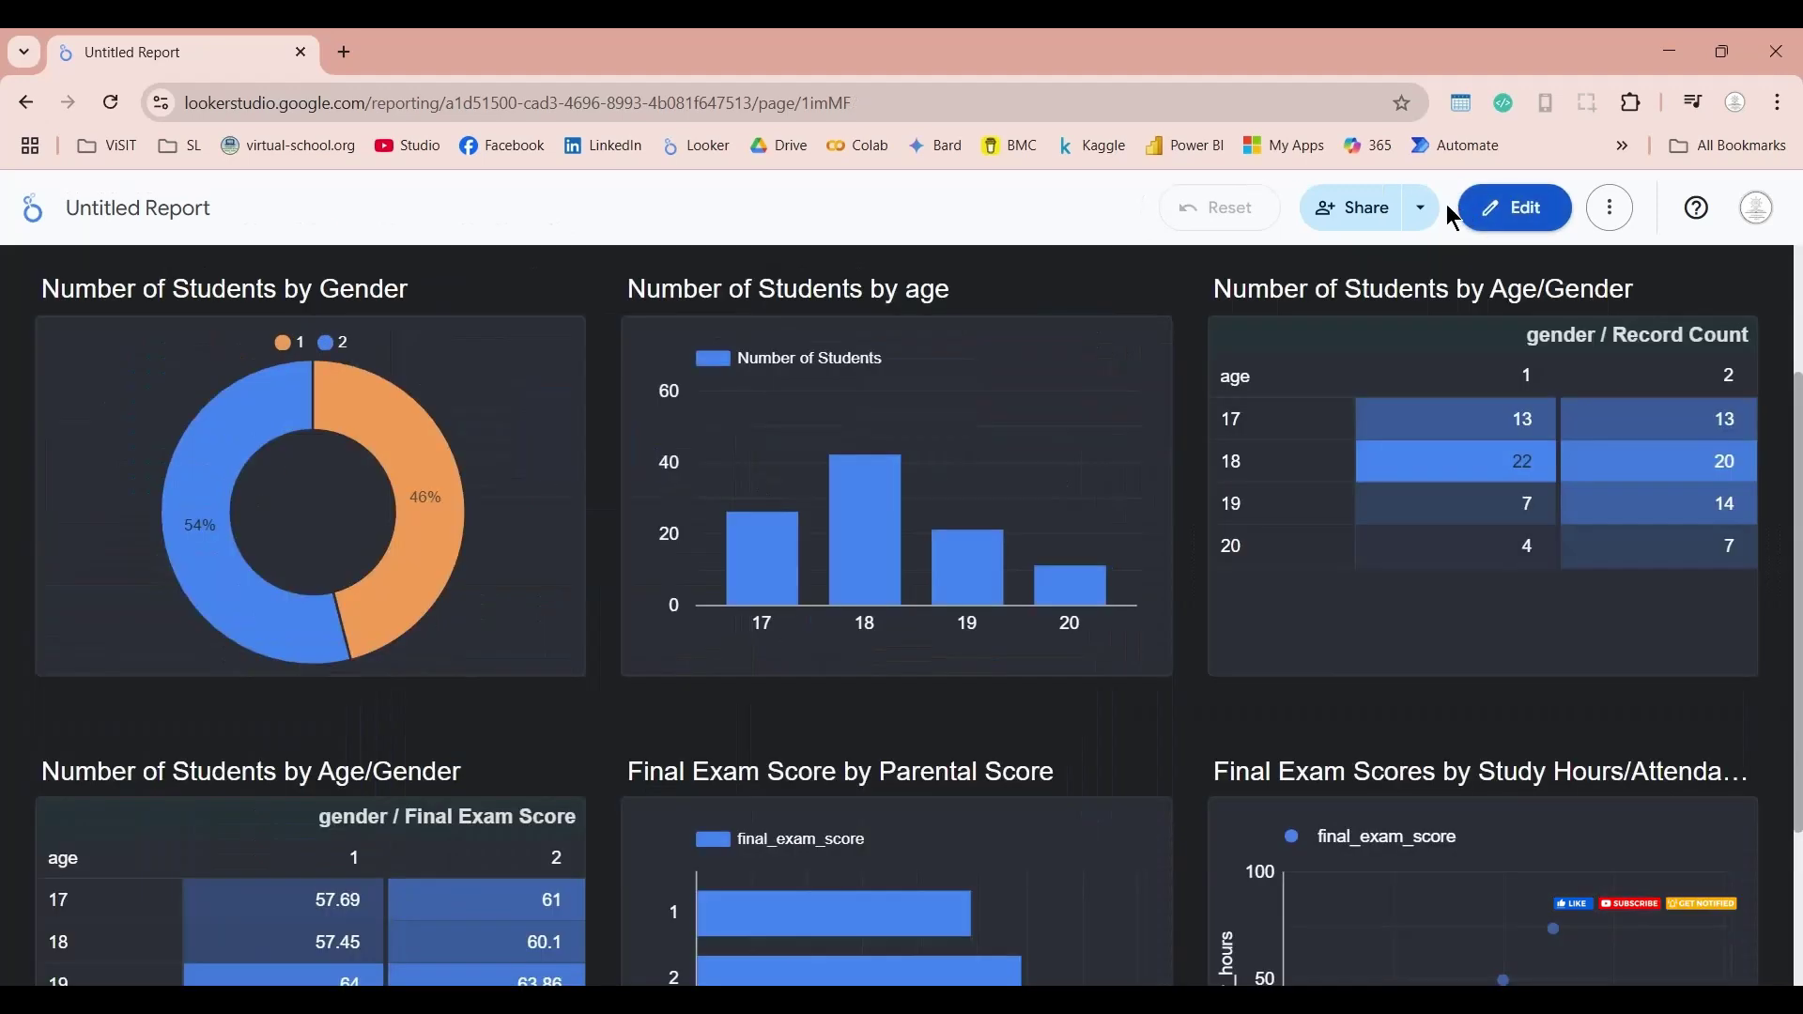
Step: Test cross-filtering by selecting gender 1 in the donut chart, check the other charts, and clear the selection
{"action": "scroll", "coordinate": [1185, 446], "scroll_direction": "up", "scroll_amount": 3}
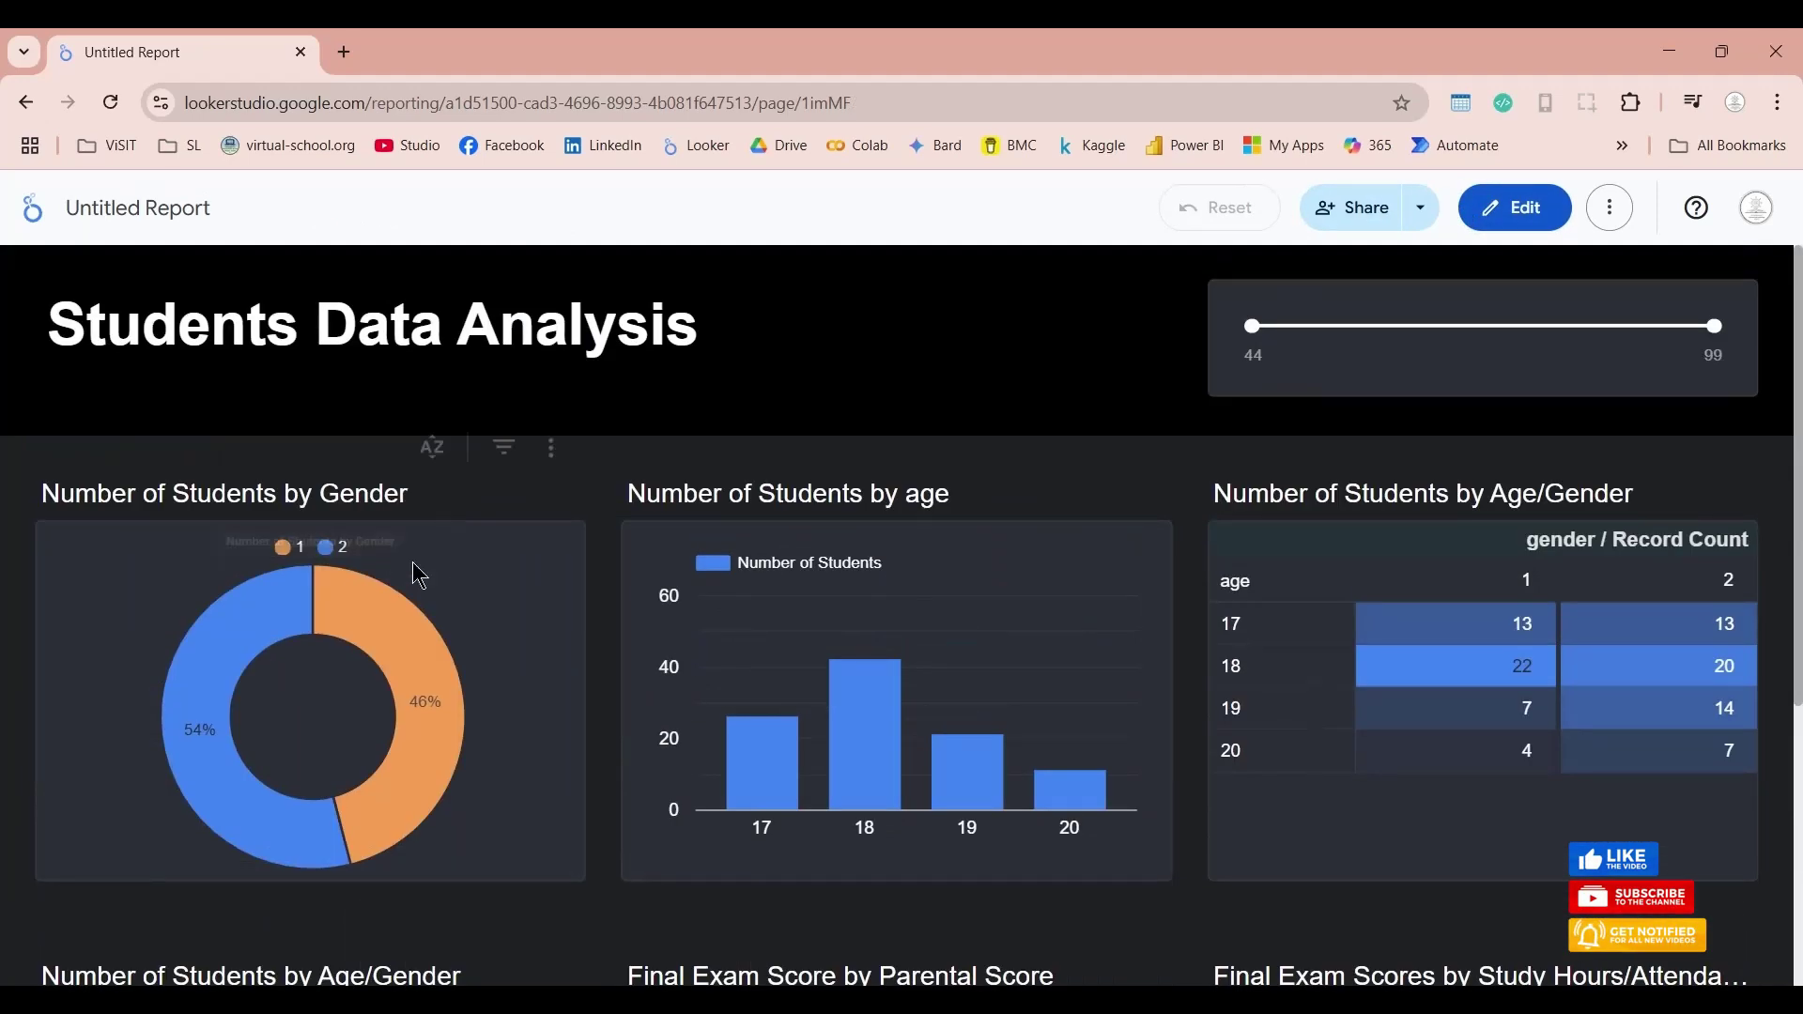
{"action": "left_click", "coordinate": [249, 654]}
{"action": "left_click", "coordinate": [428, 717]}
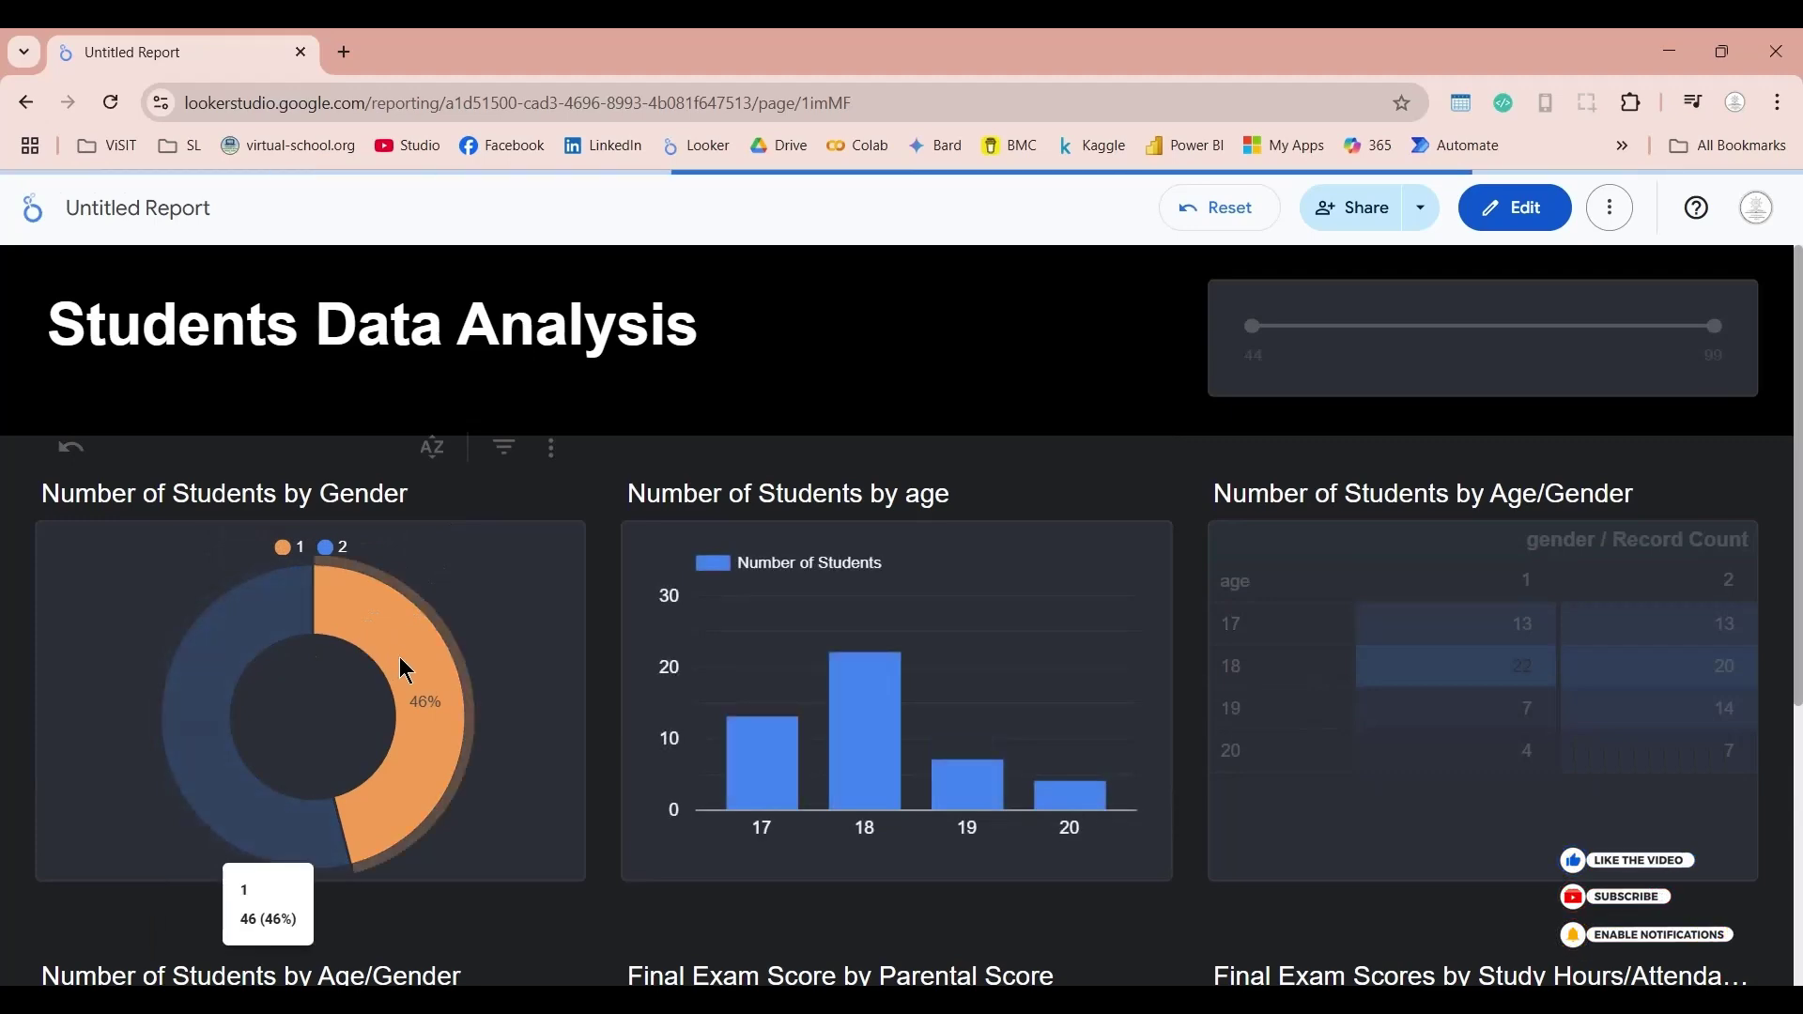
{"action": "scroll", "coordinate": [1042, 486], "scroll_direction": "down", "scroll_amount": 5}
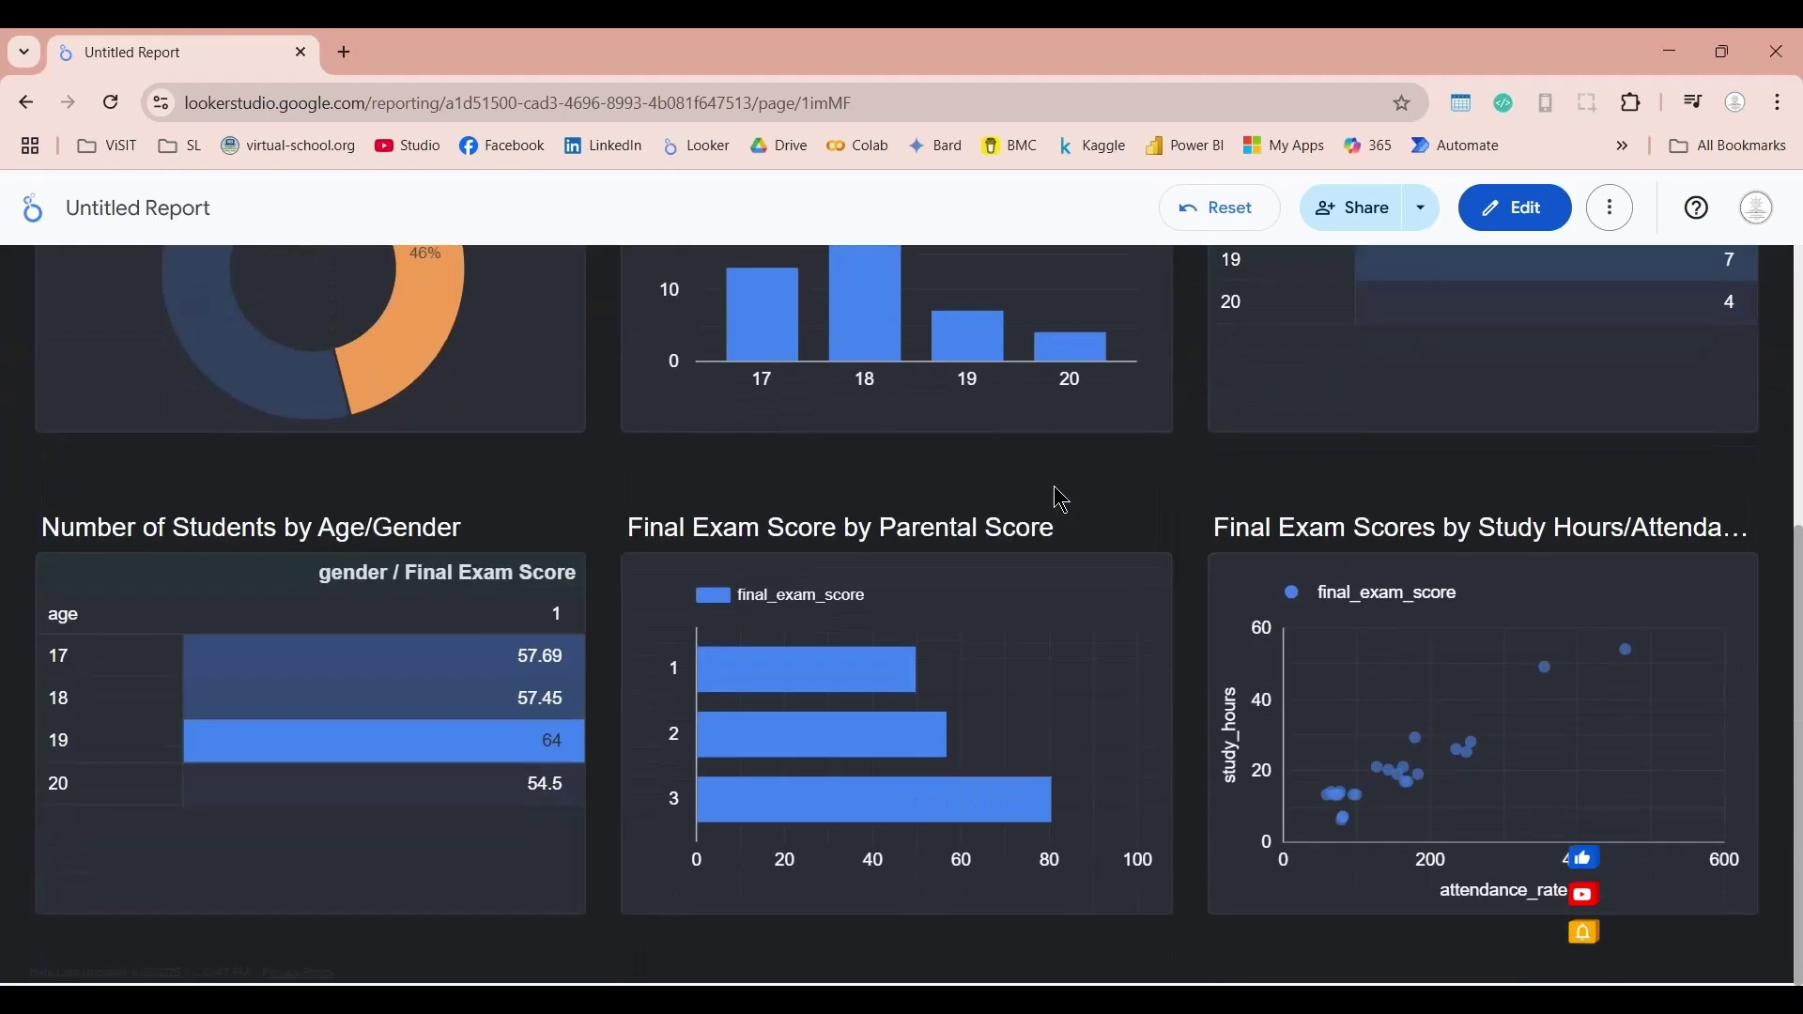
{"action": "scroll", "coordinate": [707, 794], "scroll_direction": "up", "scroll_amount": 1}
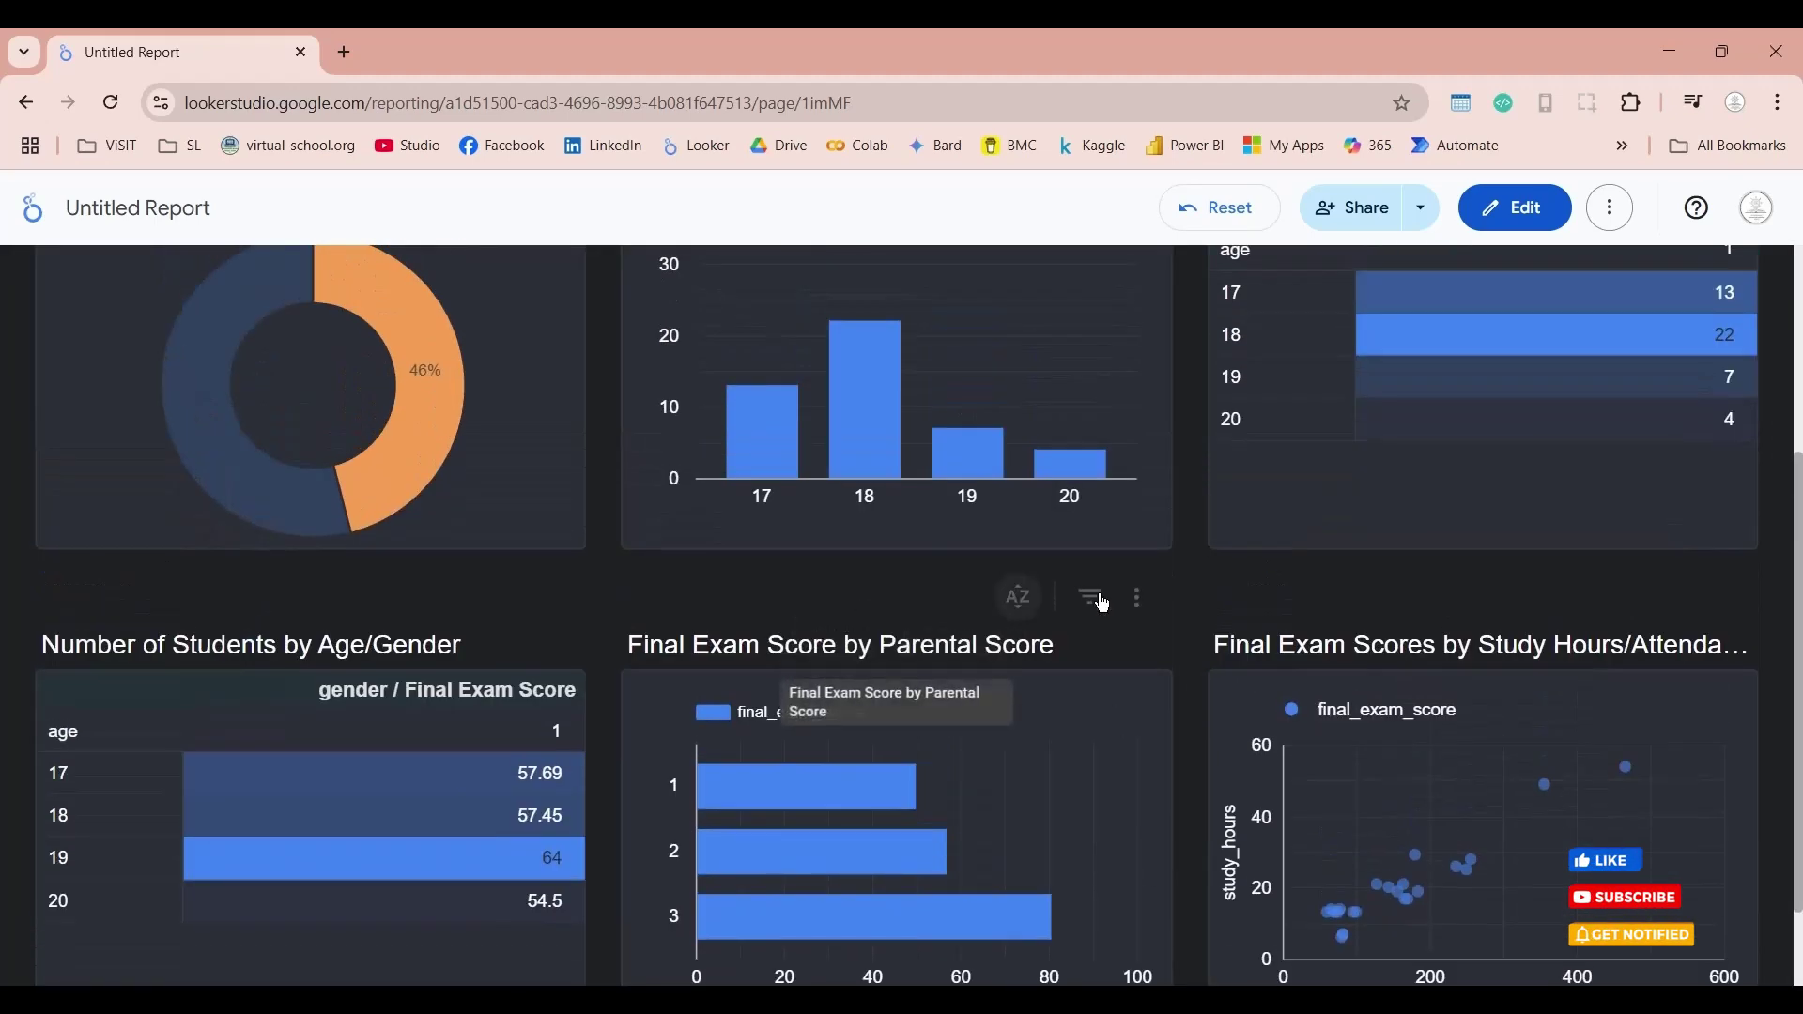
{"action": "scroll", "coordinate": [462, 517], "scroll_direction": "up", "scroll_amount": 1}
{"action": "left_click", "coordinate": [434, 431]}
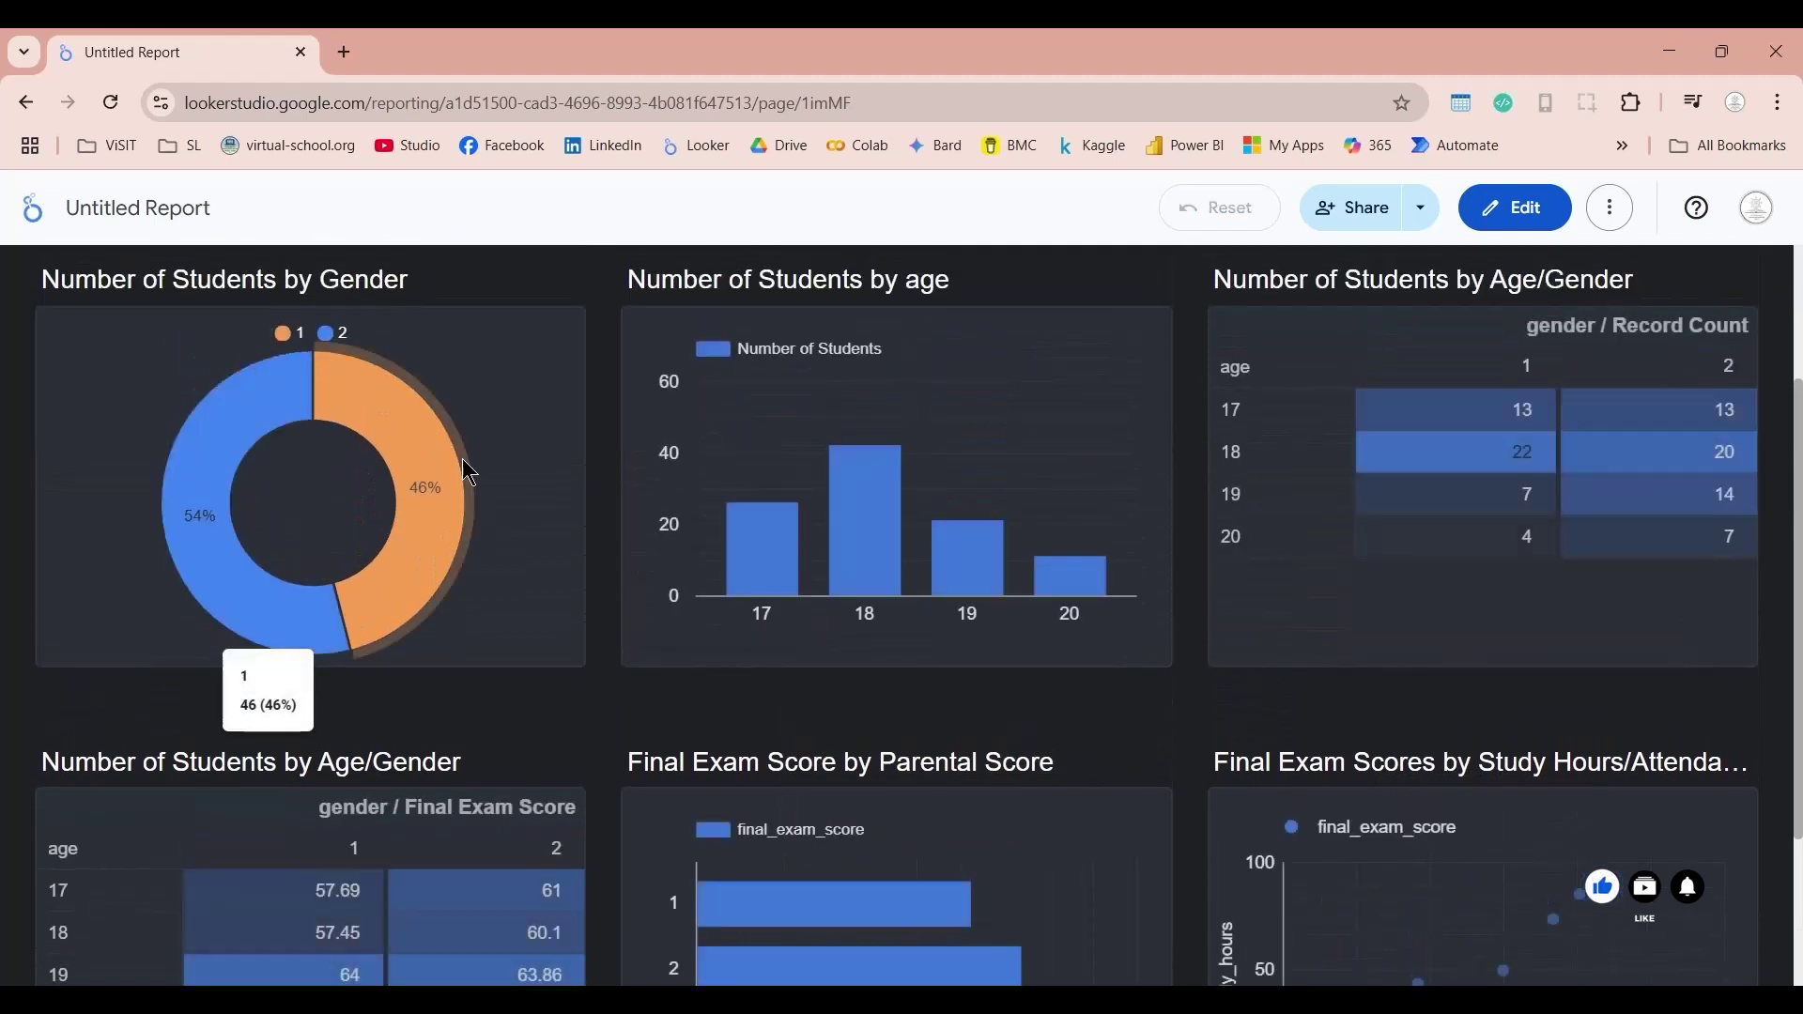
Step: Test the header score slider with a minimum of 85 and several upper limits, check the charts, and restore the 44 to 99 range
{"action": "scroll", "coordinate": [601, 413], "scroll_direction": "up", "scroll_amount": 2}
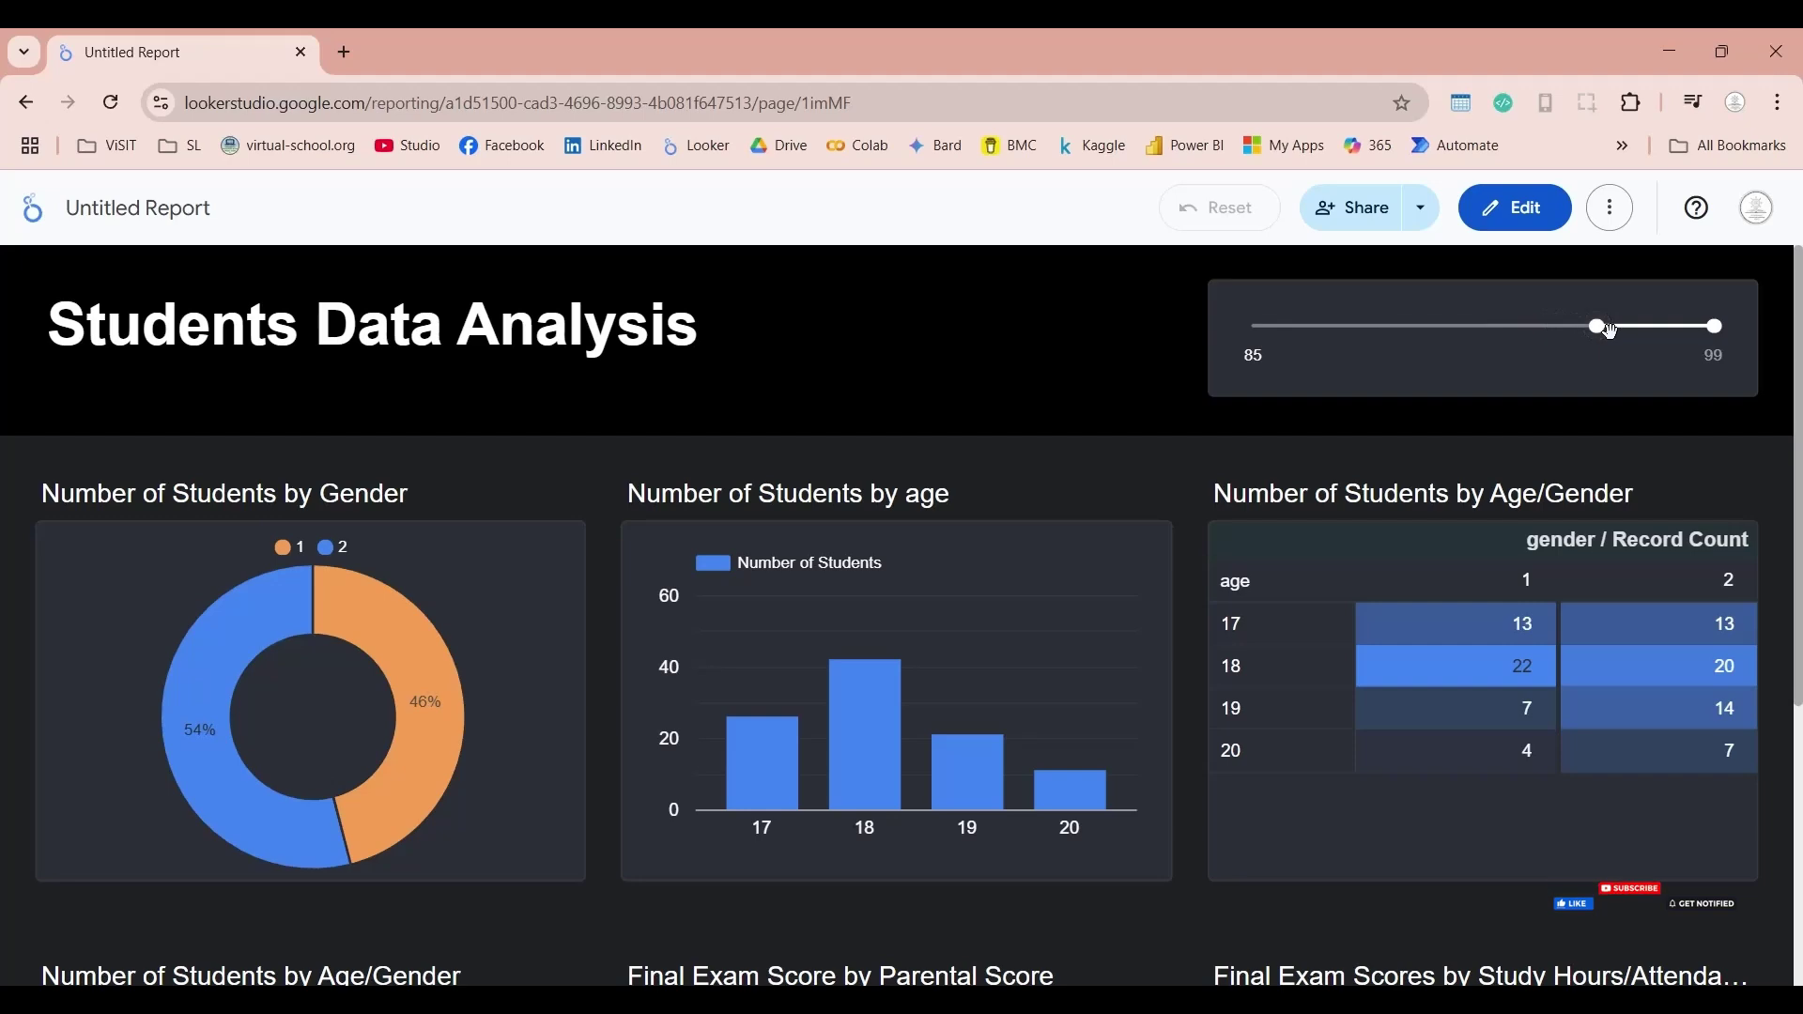
{"action": "scroll", "coordinate": [1623, 409], "scroll_direction": "down", "scroll_amount": 4}
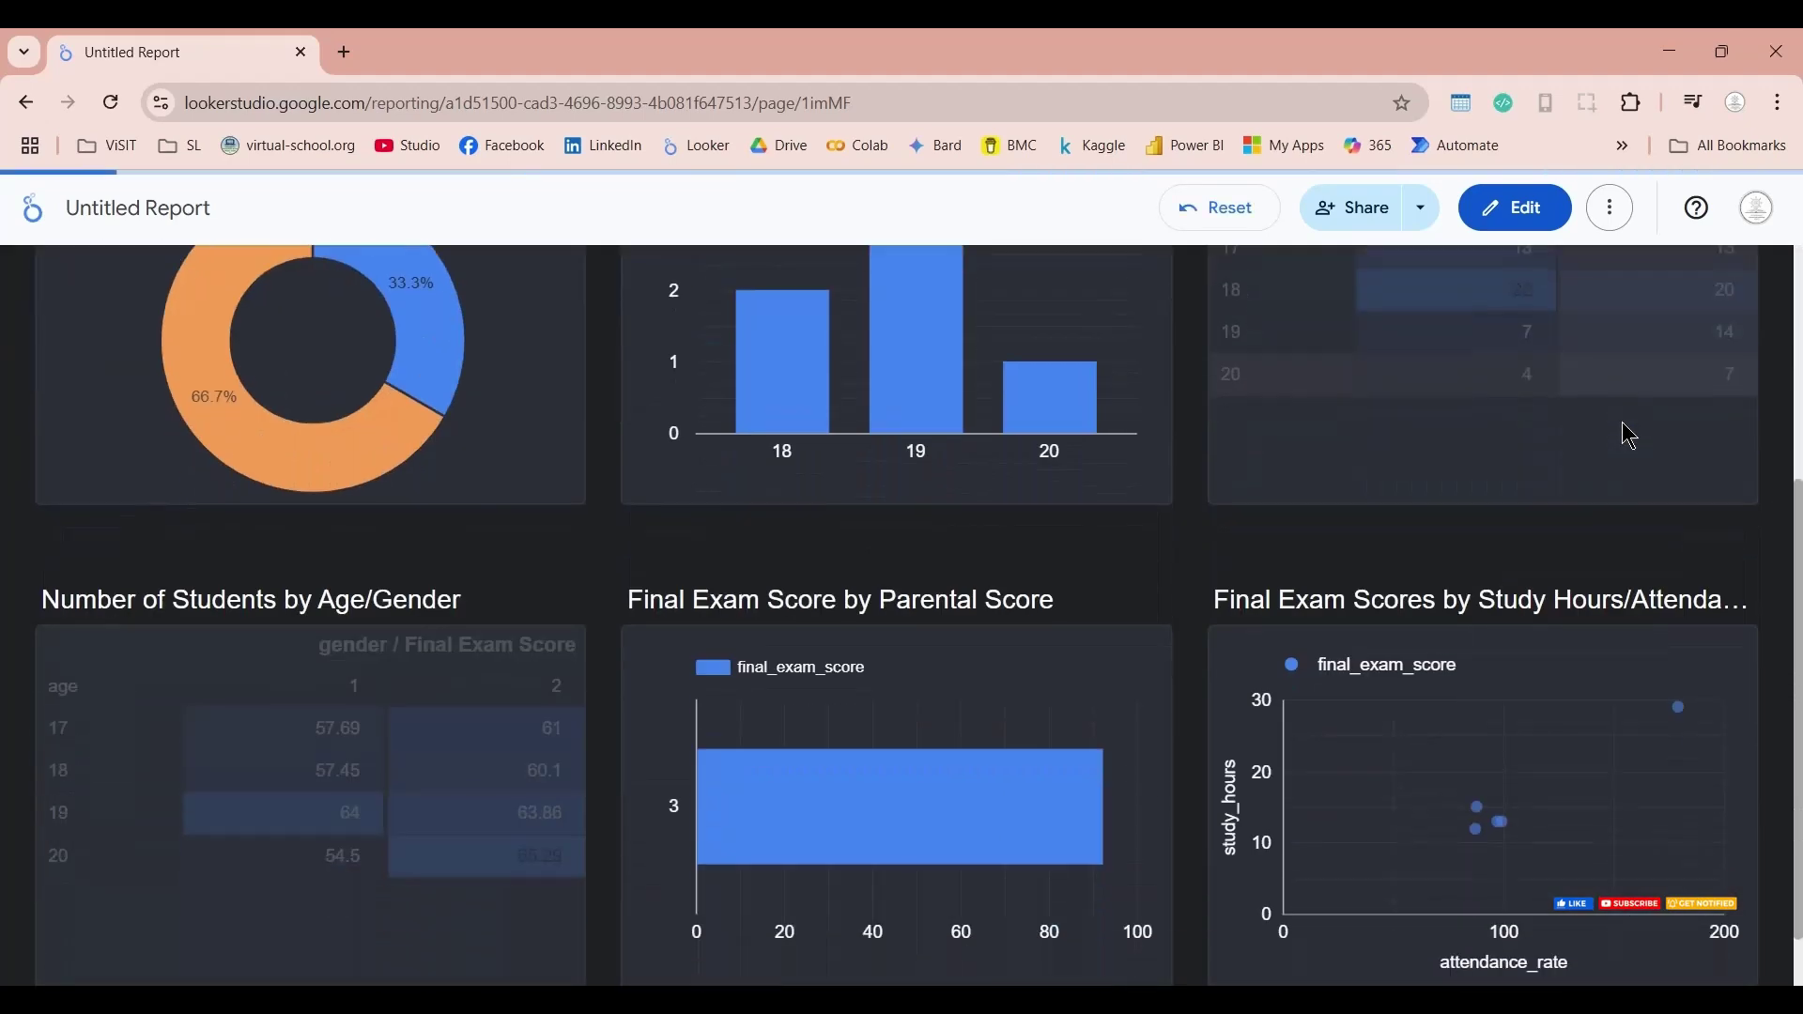
{"action": "scroll", "coordinate": [1598, 549], "scroll_direction": "up", "scroll_amount": 4}
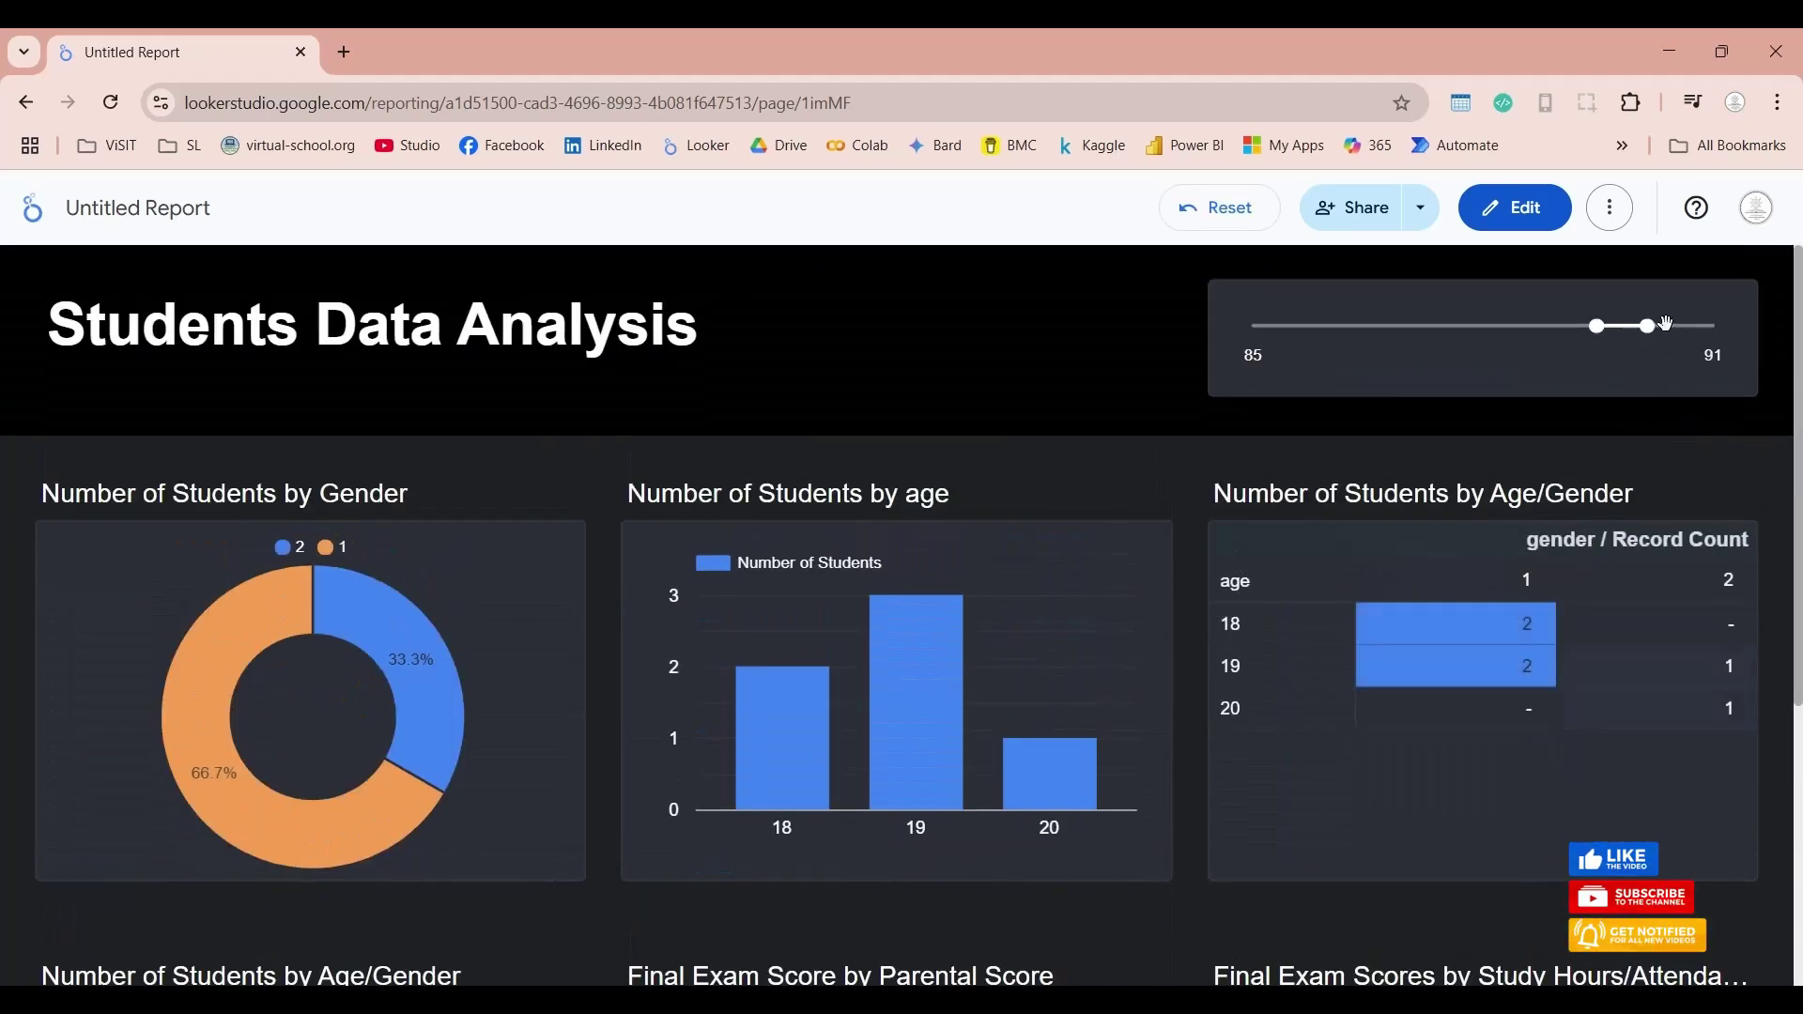
{"action": "type", "text": "6"}
{"action": "key", "text": "Return"}
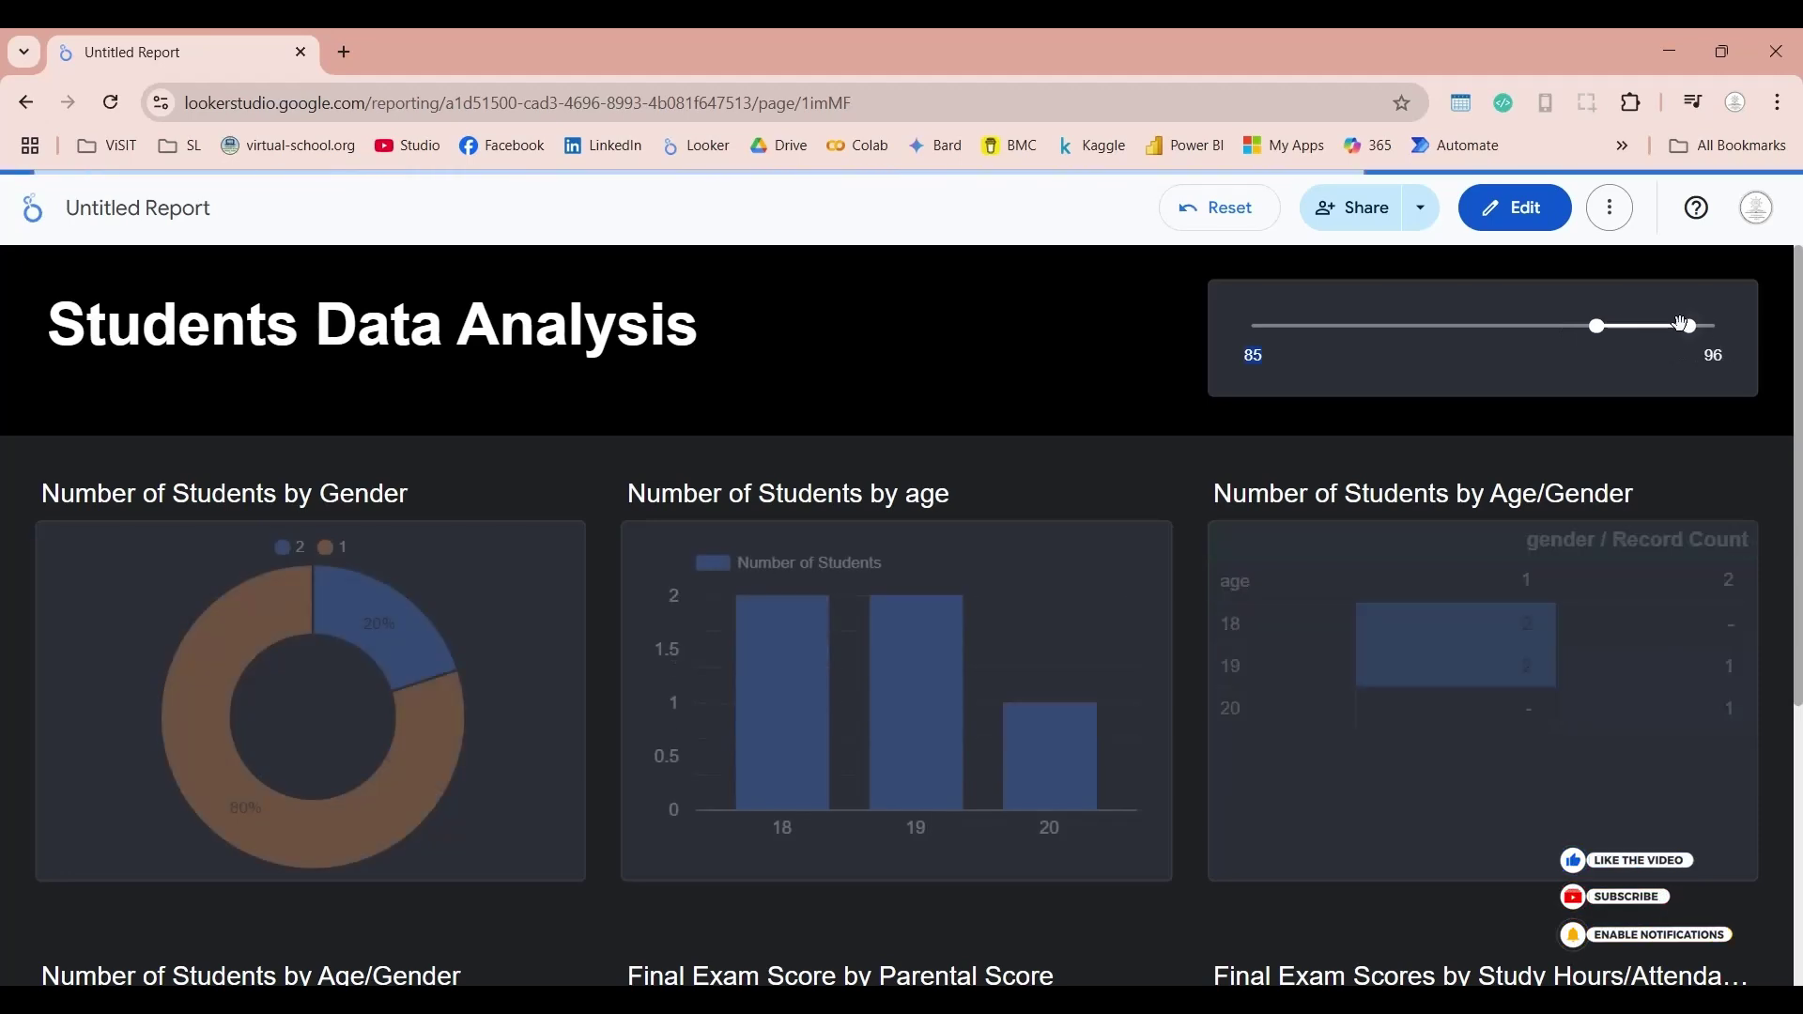
{"action": "left_click_drag", "start_coordinate": [1690, 326], "coordinate": [1718, 327]}
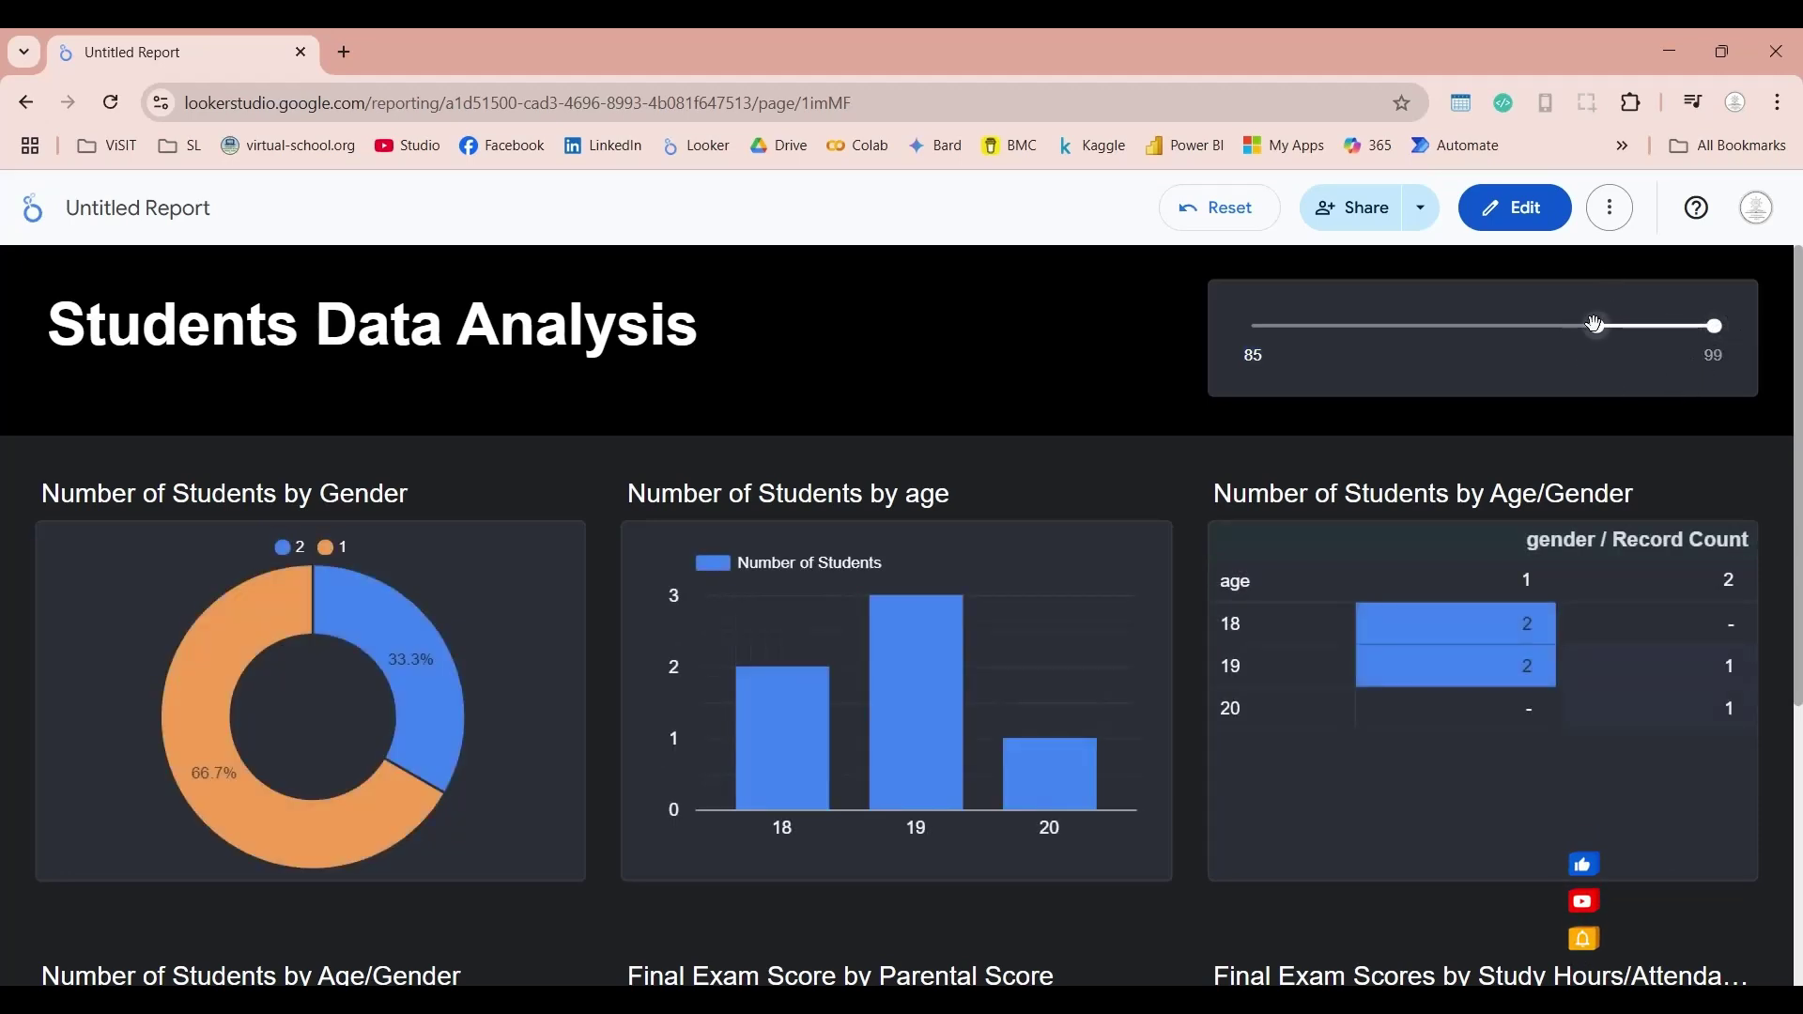
{"action": "left_click_drag", "start_coordinate": [1418, 326], "coordinate": [1206, 318]}
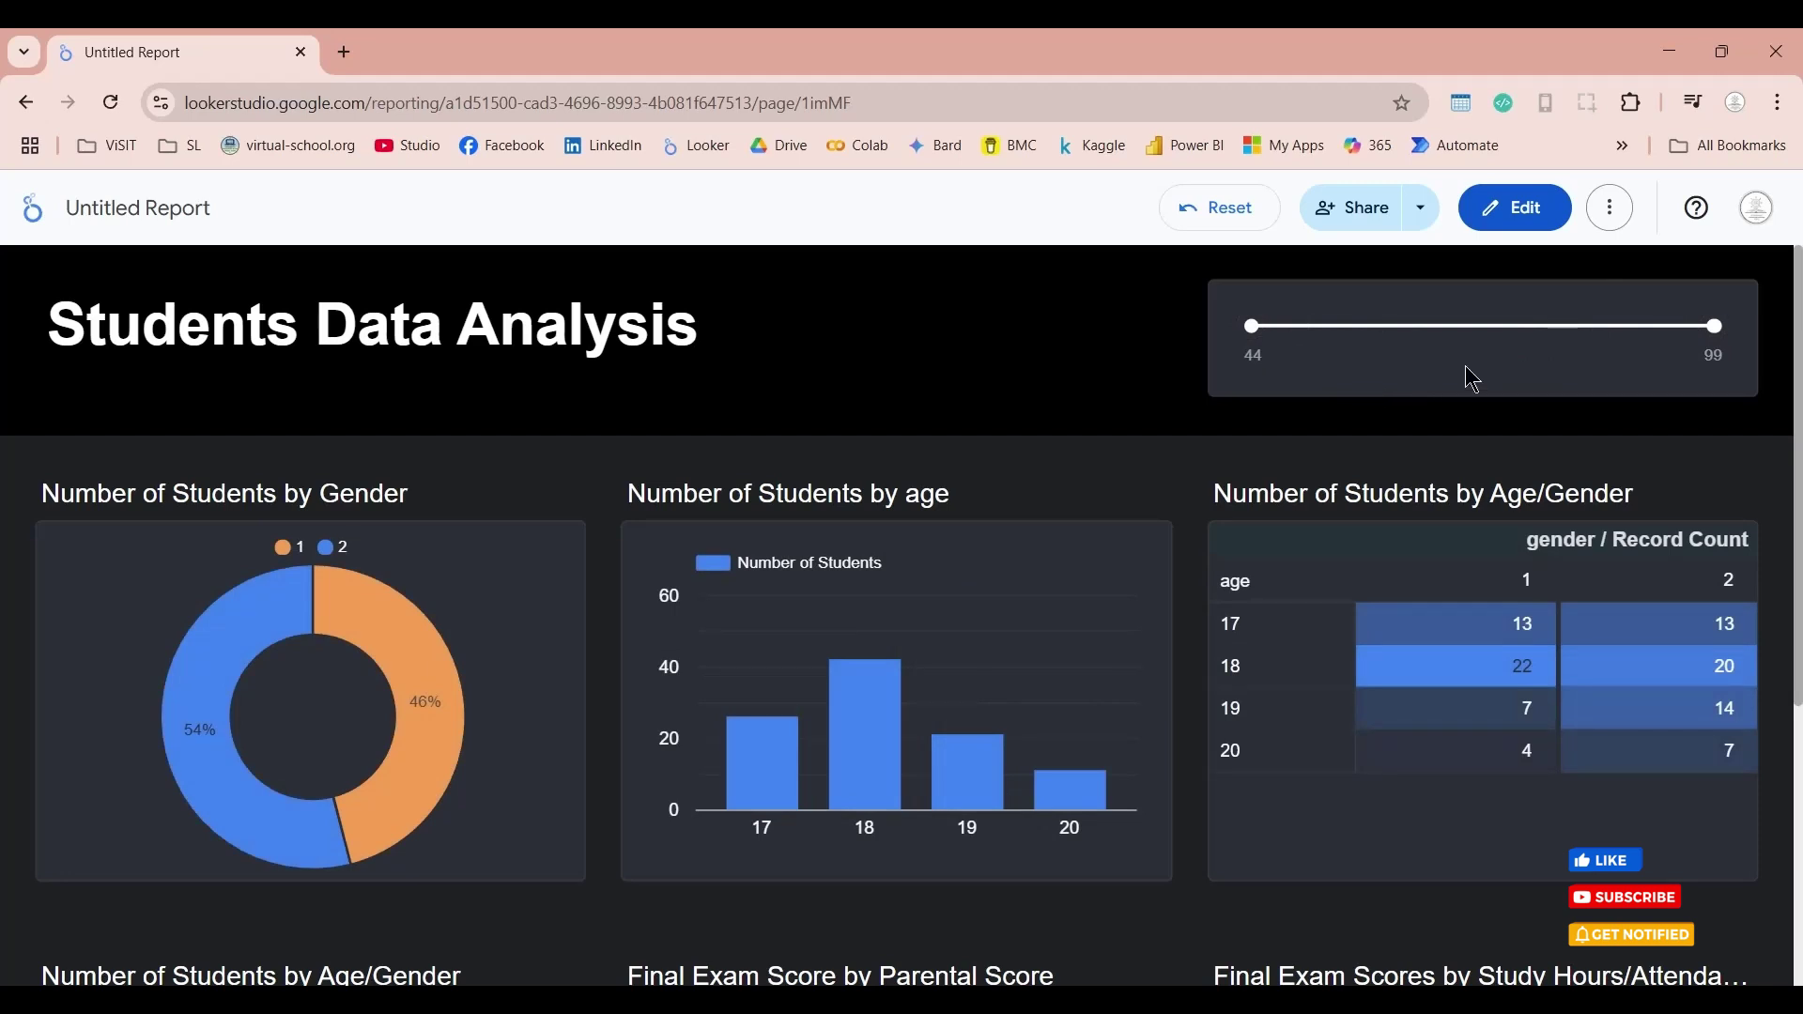
Step: Check how the charts respond to score ranges 44 to 51 and 88 to 99, and restore the full slider range
{"action": "left_click_drag", "start_coordinate": [1428, 328], "coordinate": [1311, 327]}
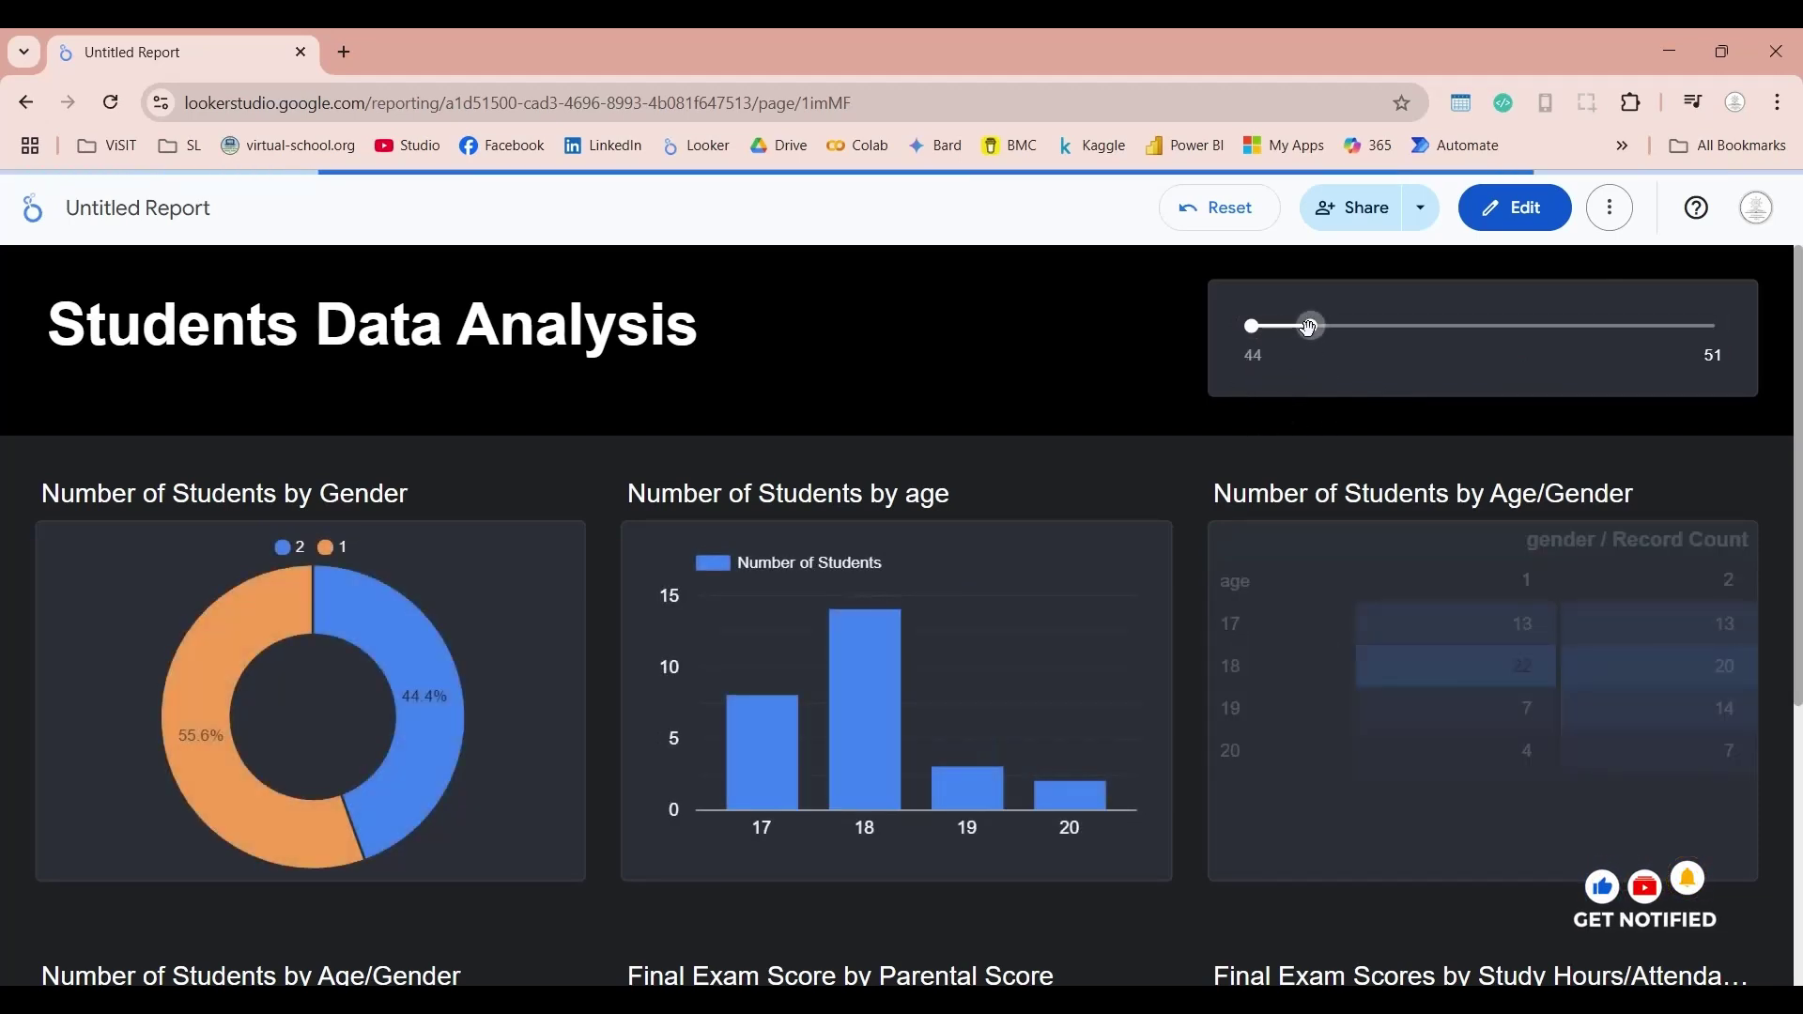
{"action": "left_click_drag", "start_coordinate": [1312, 327], "coordinate": [1718, 327]}
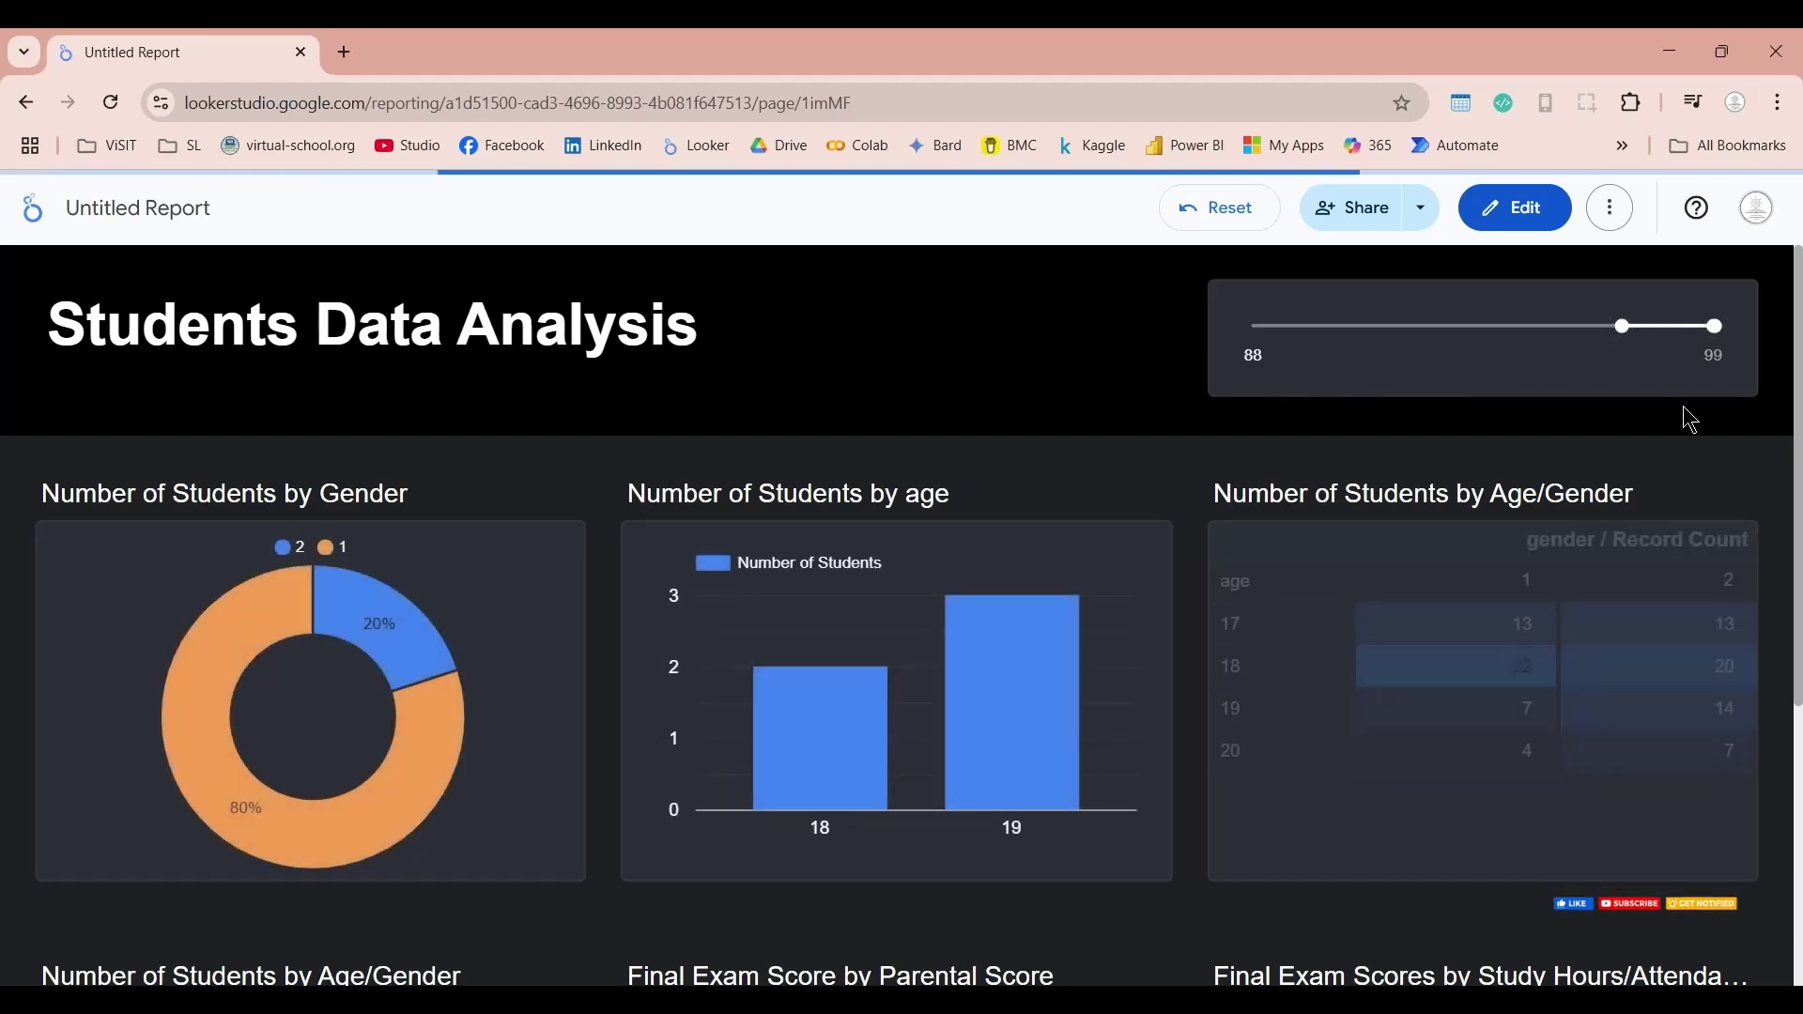
{"action": "left_click_drag", "start_coordinate": [1623, 324], "coordinate": [1039, 334]}
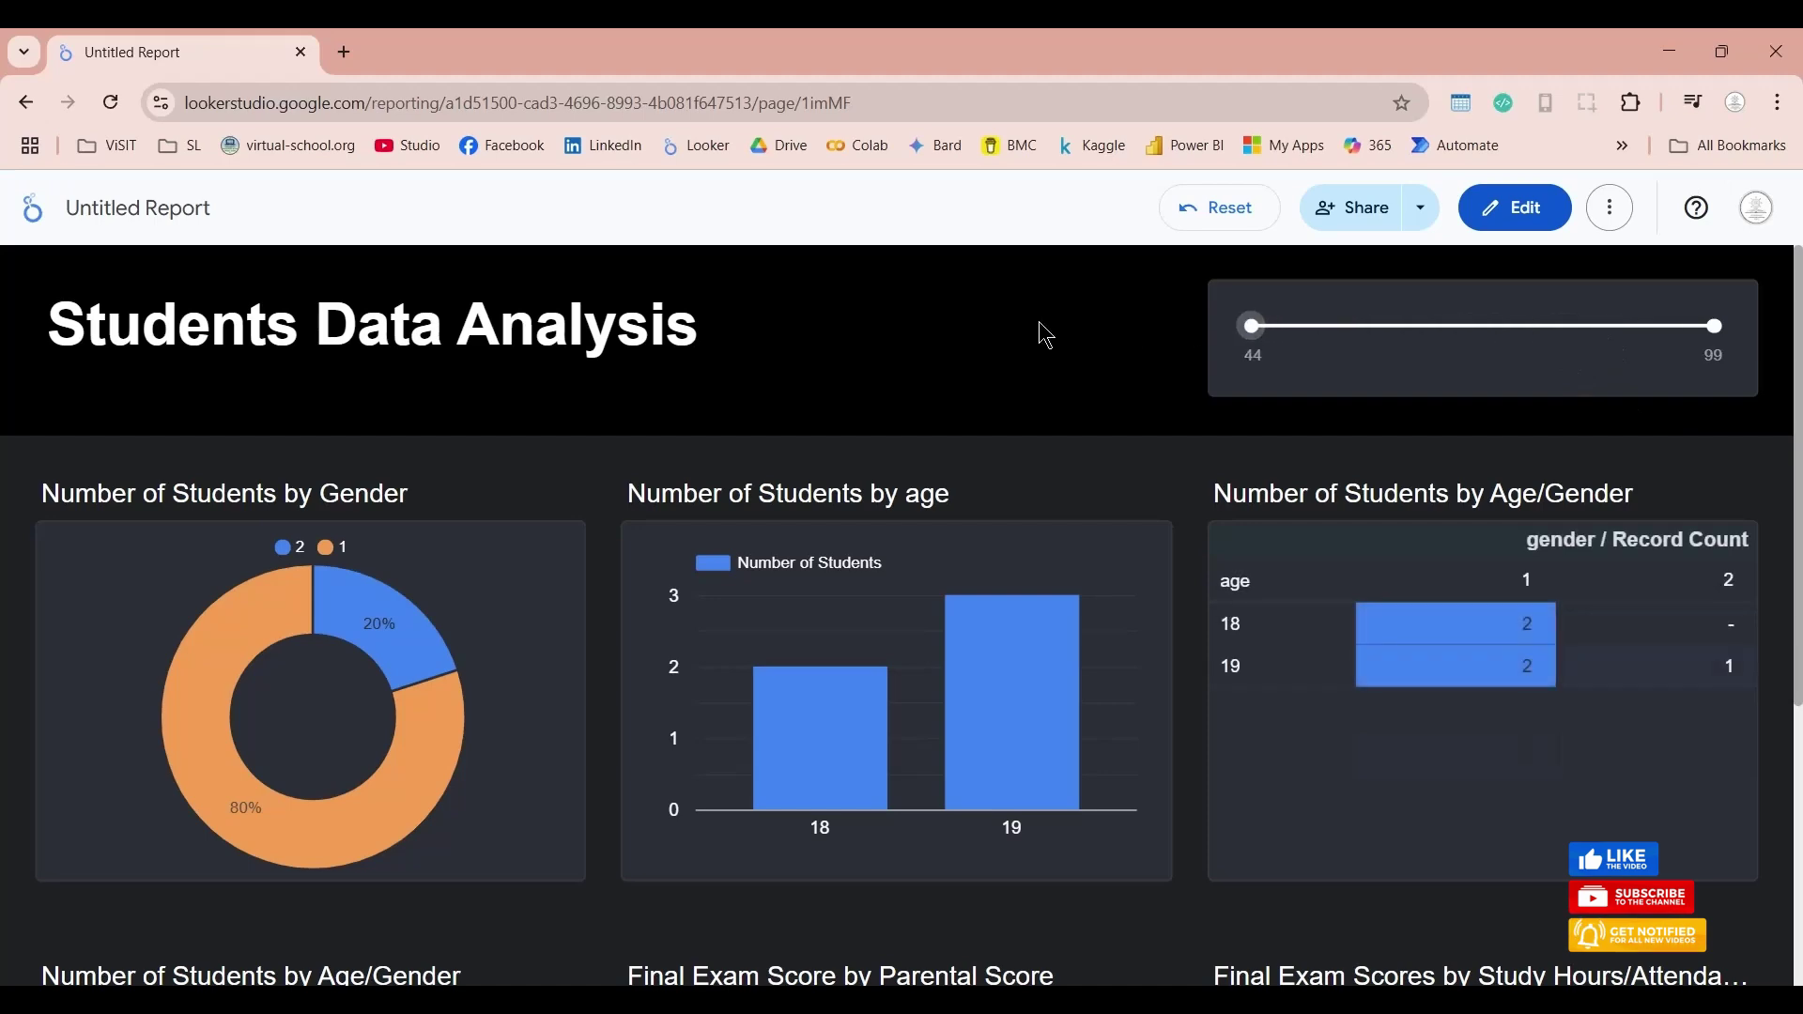
{"action": "scroll", "coordinate": [1036, 335], "scroll_direction": "down", "scroll_amount": 3}
{"action": "scroll", "coordinate": [1037, 335], "scroll_direction": "up", "scroll_amount": 3}
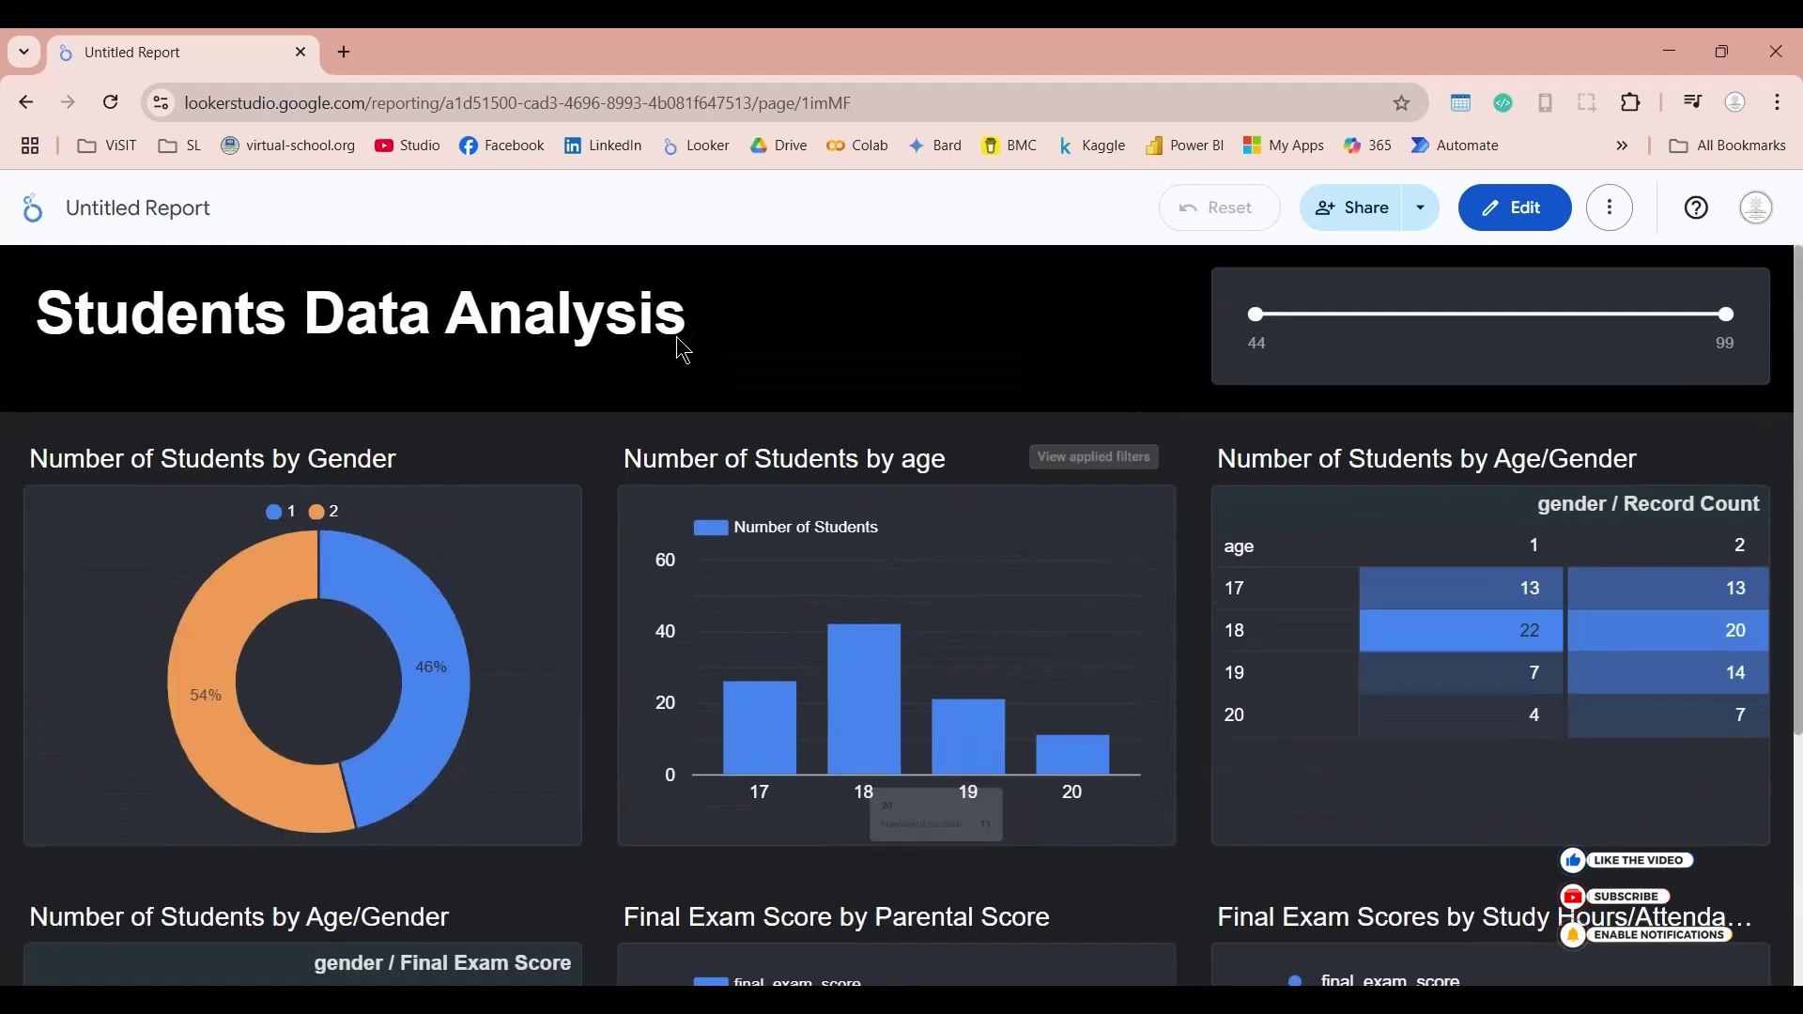
{"action": "right_click", "coordinate": [1164, 351]}
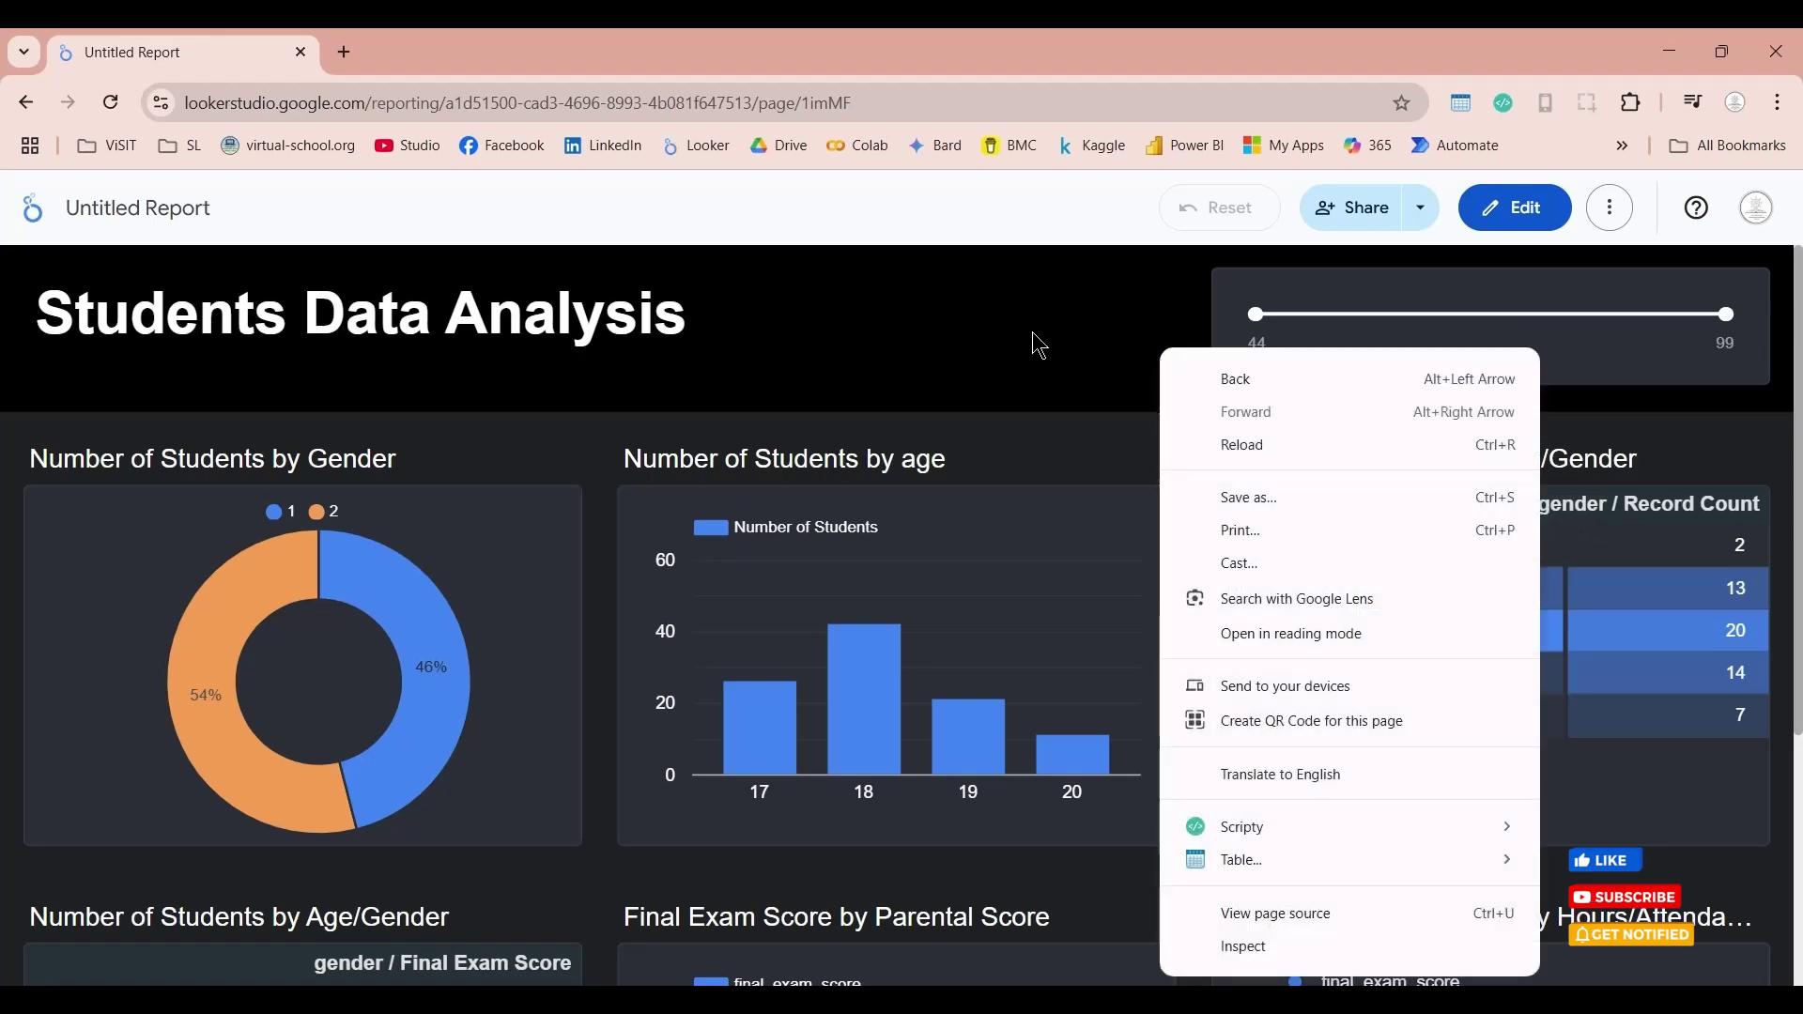
{"action": "left_click", "coordinate": [1236, 914]}
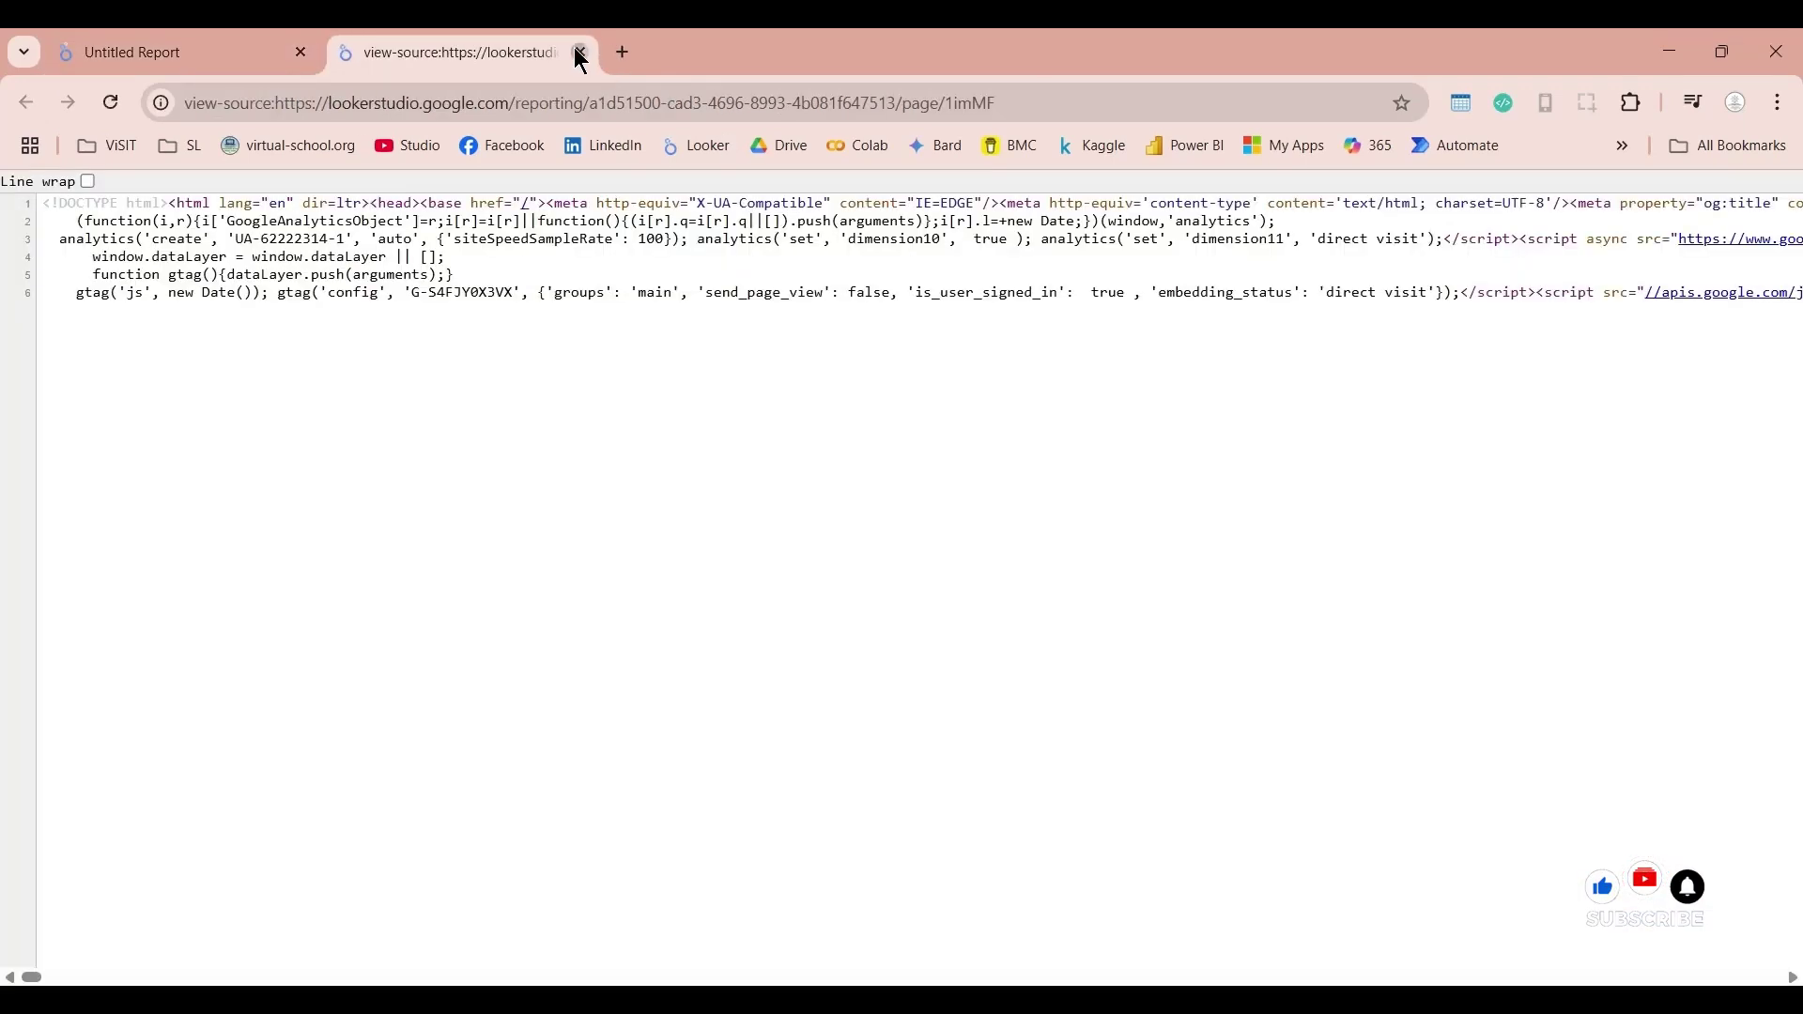
{"action": "left_click", "coordinate": [582, 54]}
Step: Inspect the page with the browser's developer tools, check the dashboard's responsive layout at several narrow widths, and return to the full-width report
{"action": "right_click", "coordinate": [1082, 437]}
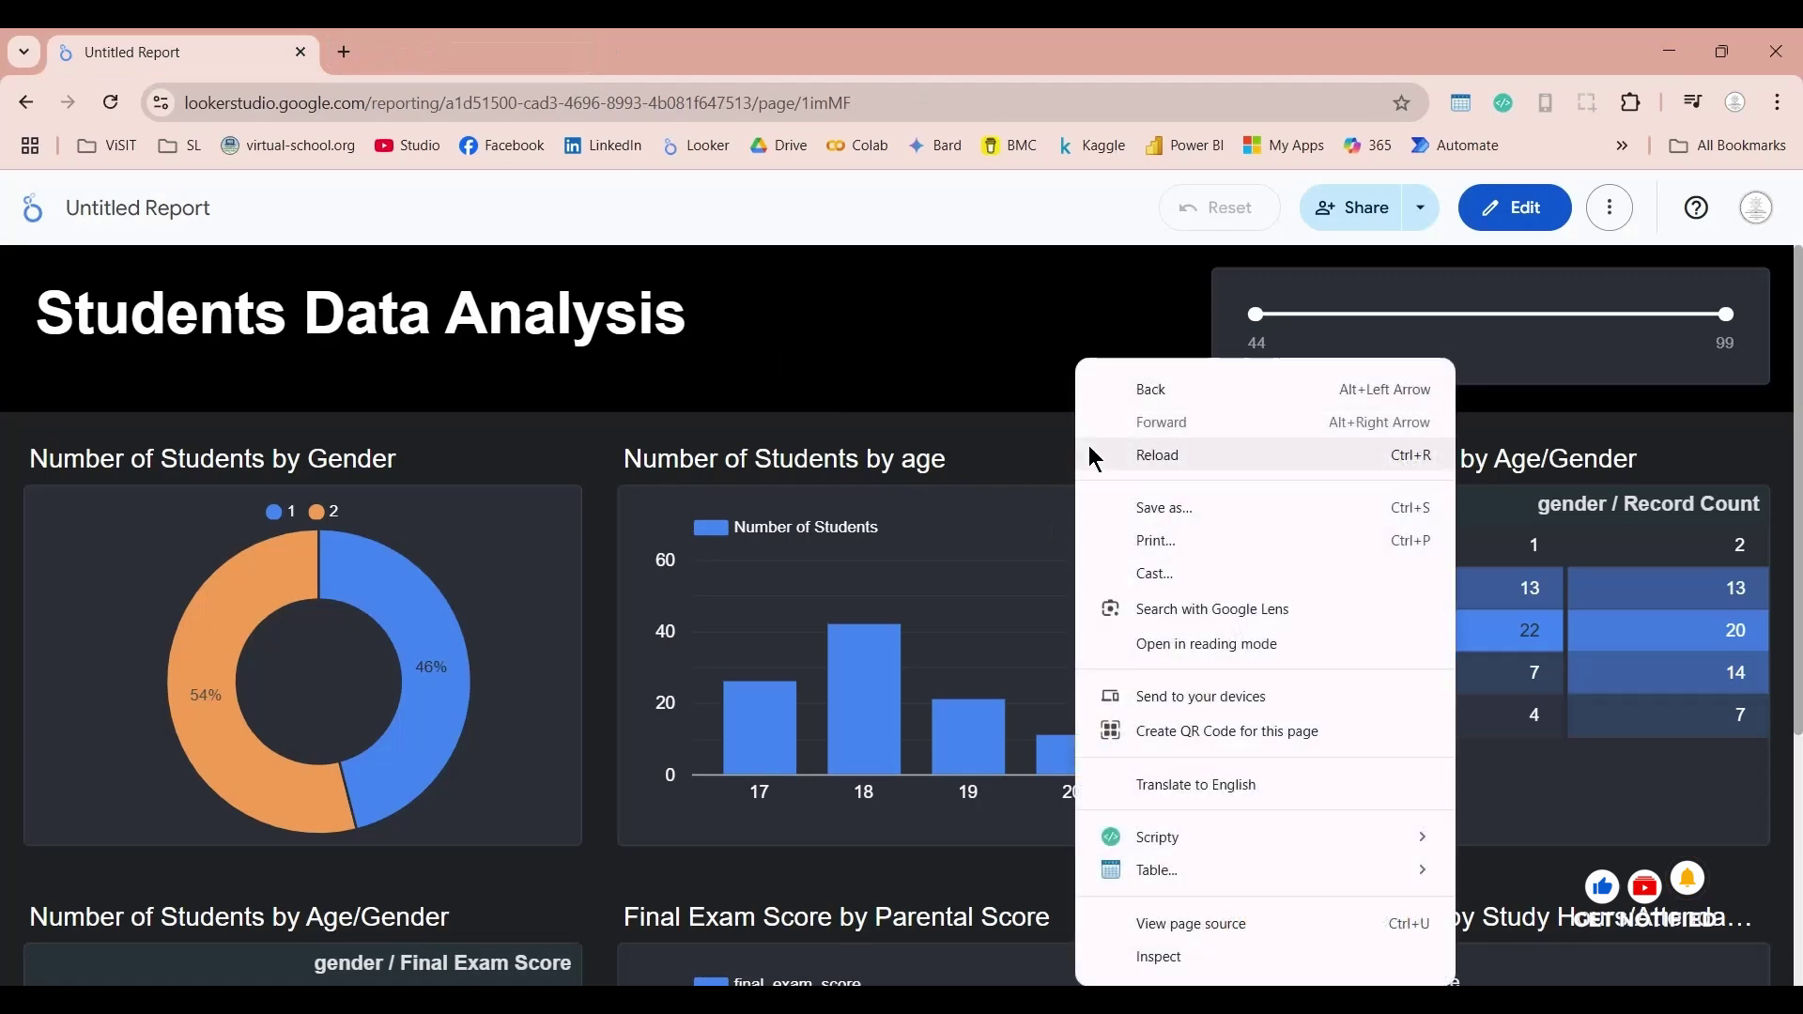
{"action": "left_click", "coordinate": [1181, 954]}
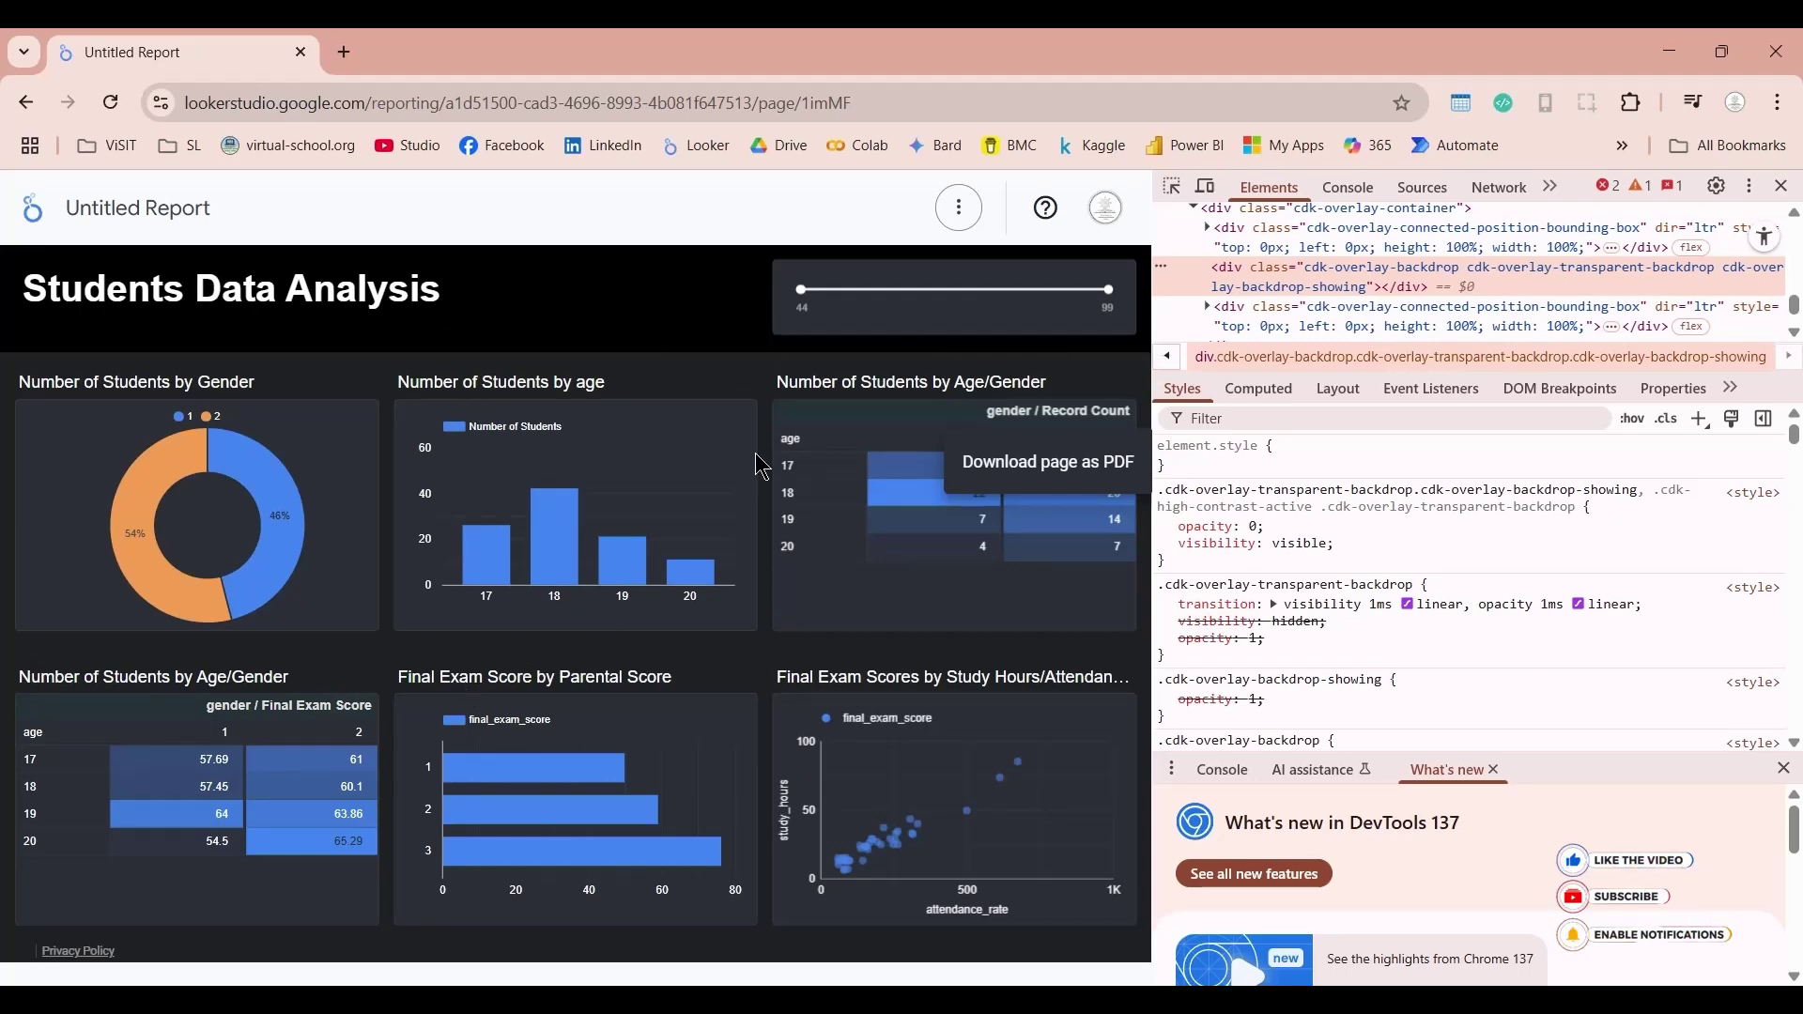
{"action": "left_click_drag", "start_coordinate": [1139, 336], "coordinate": [490, 383]}
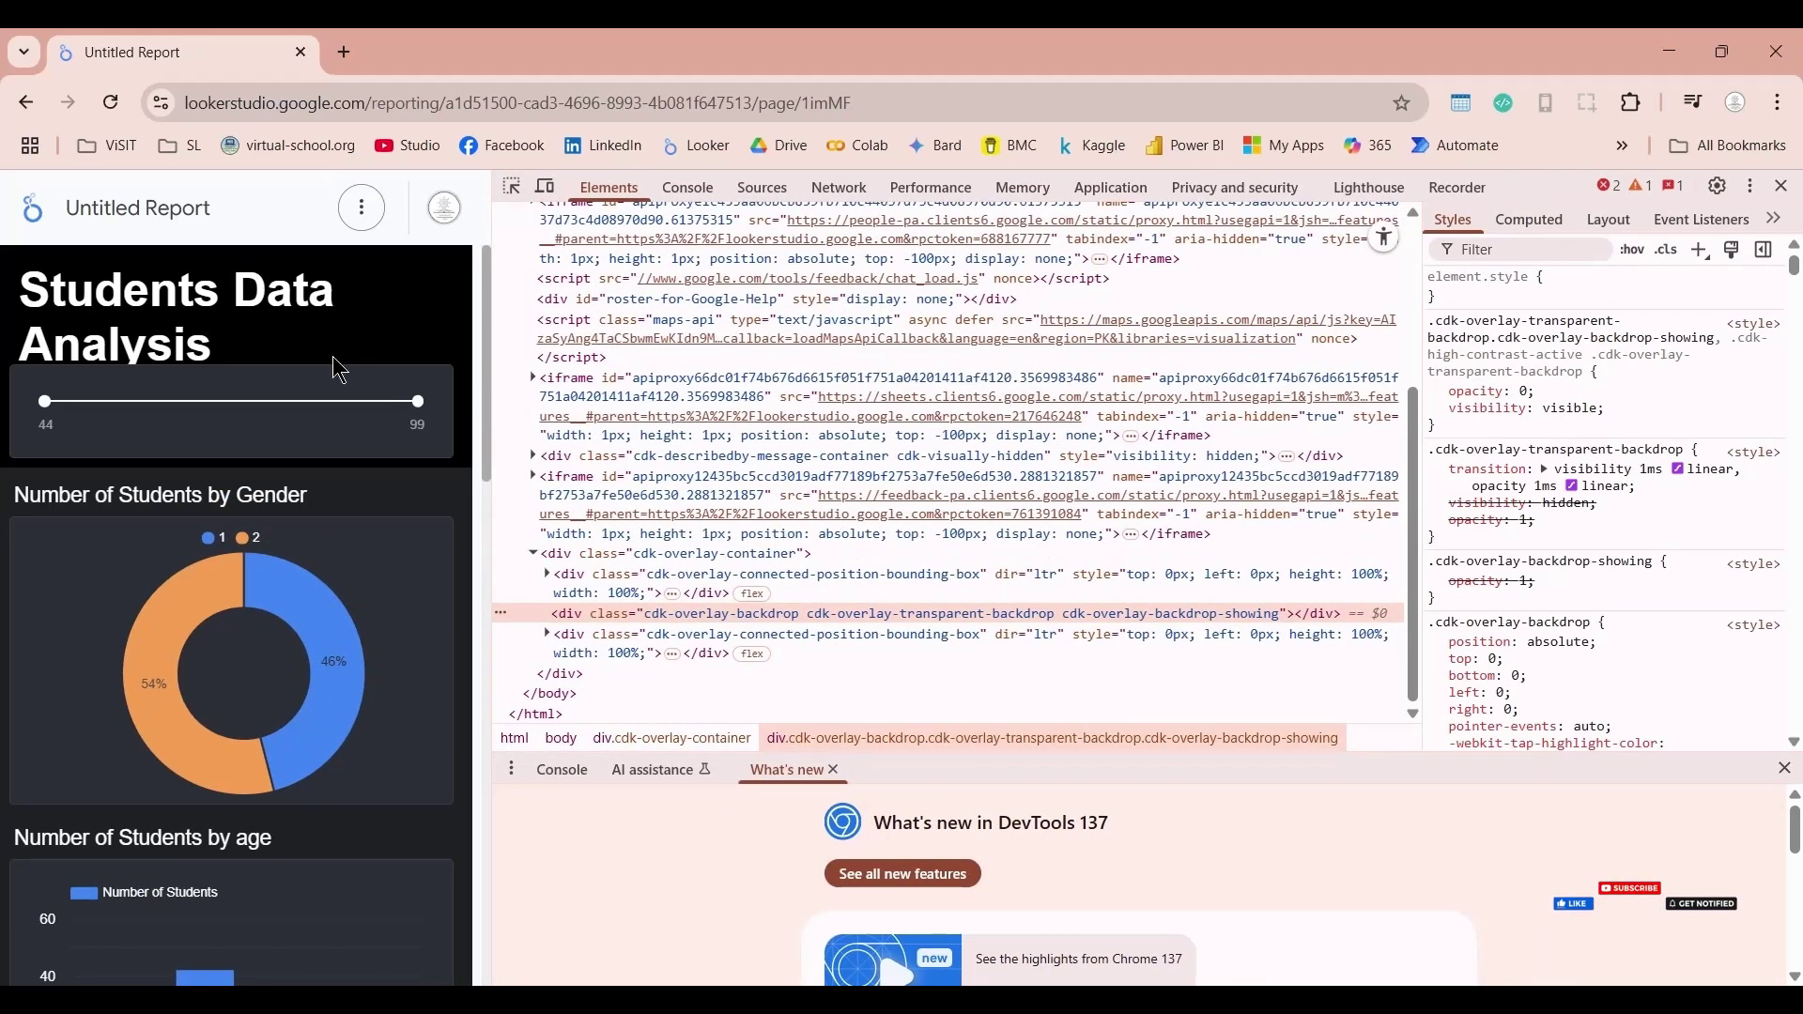
{"action": "left_click_drag", "start_coordinate": [490, 463], "coordinate": [578, 452]}
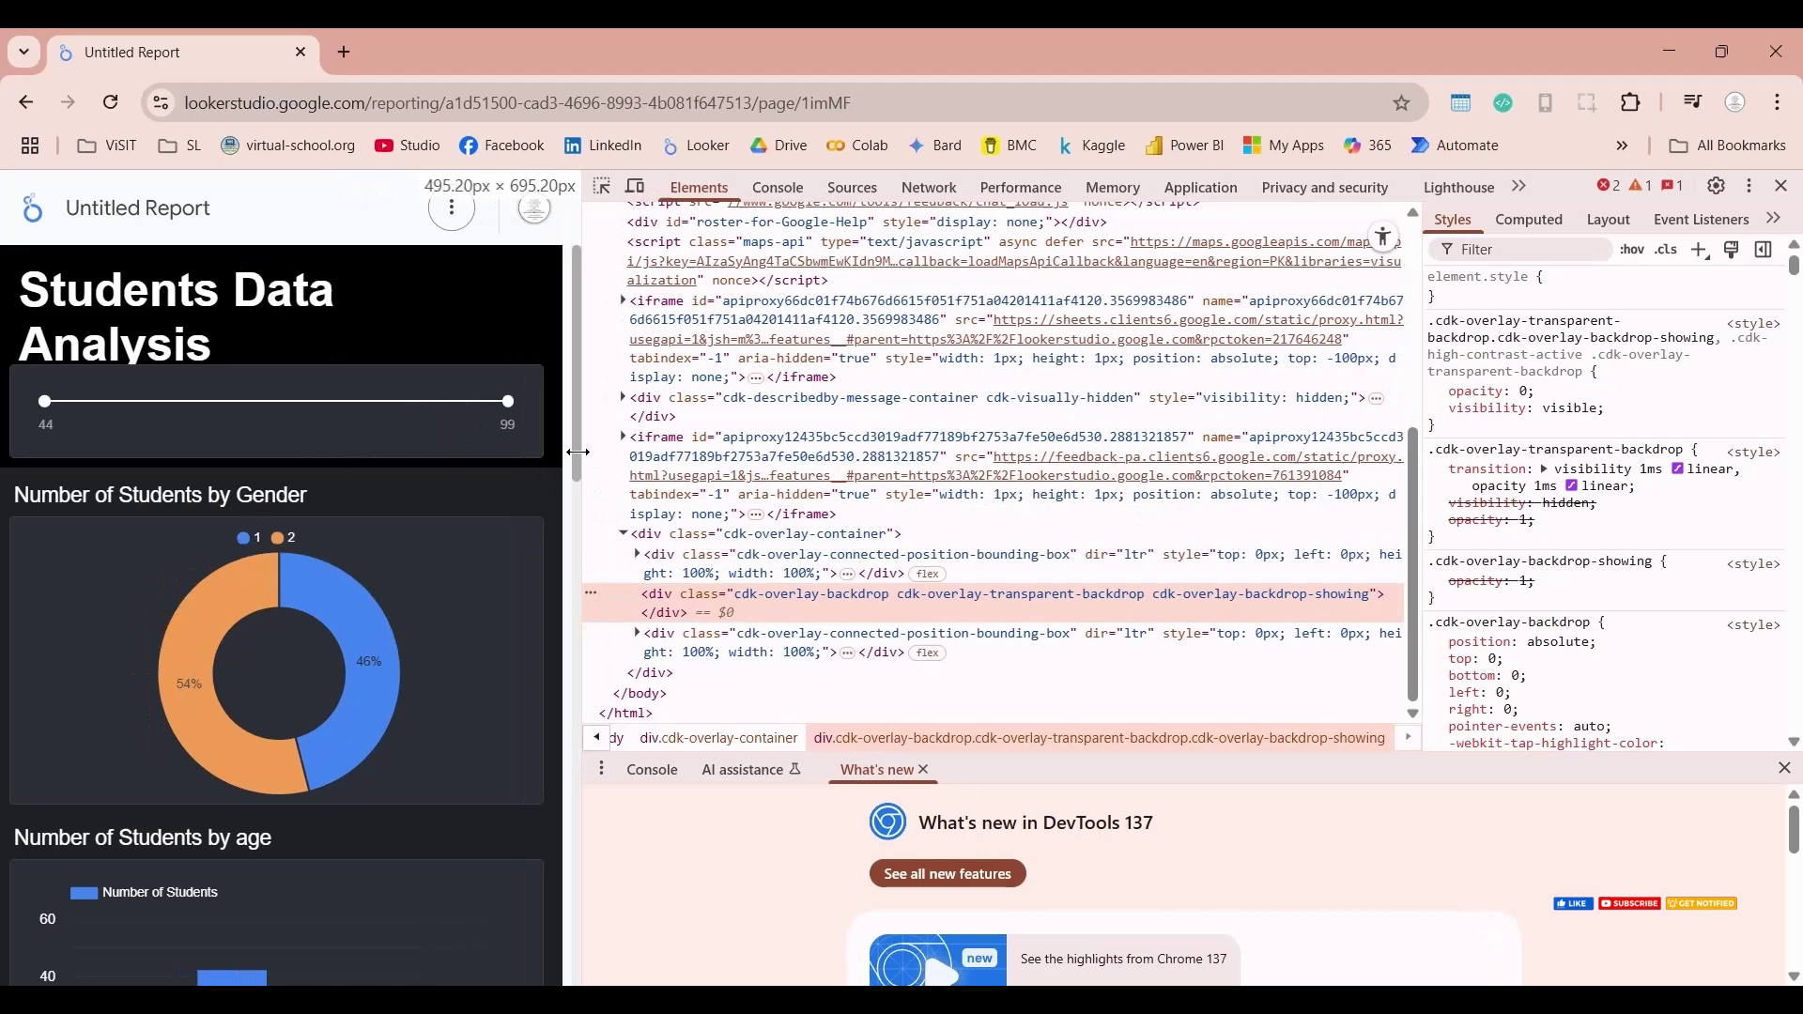
{"action": "left_click_drag", "start_coordinate": [574, 366], "coordinate": [692, 348]}
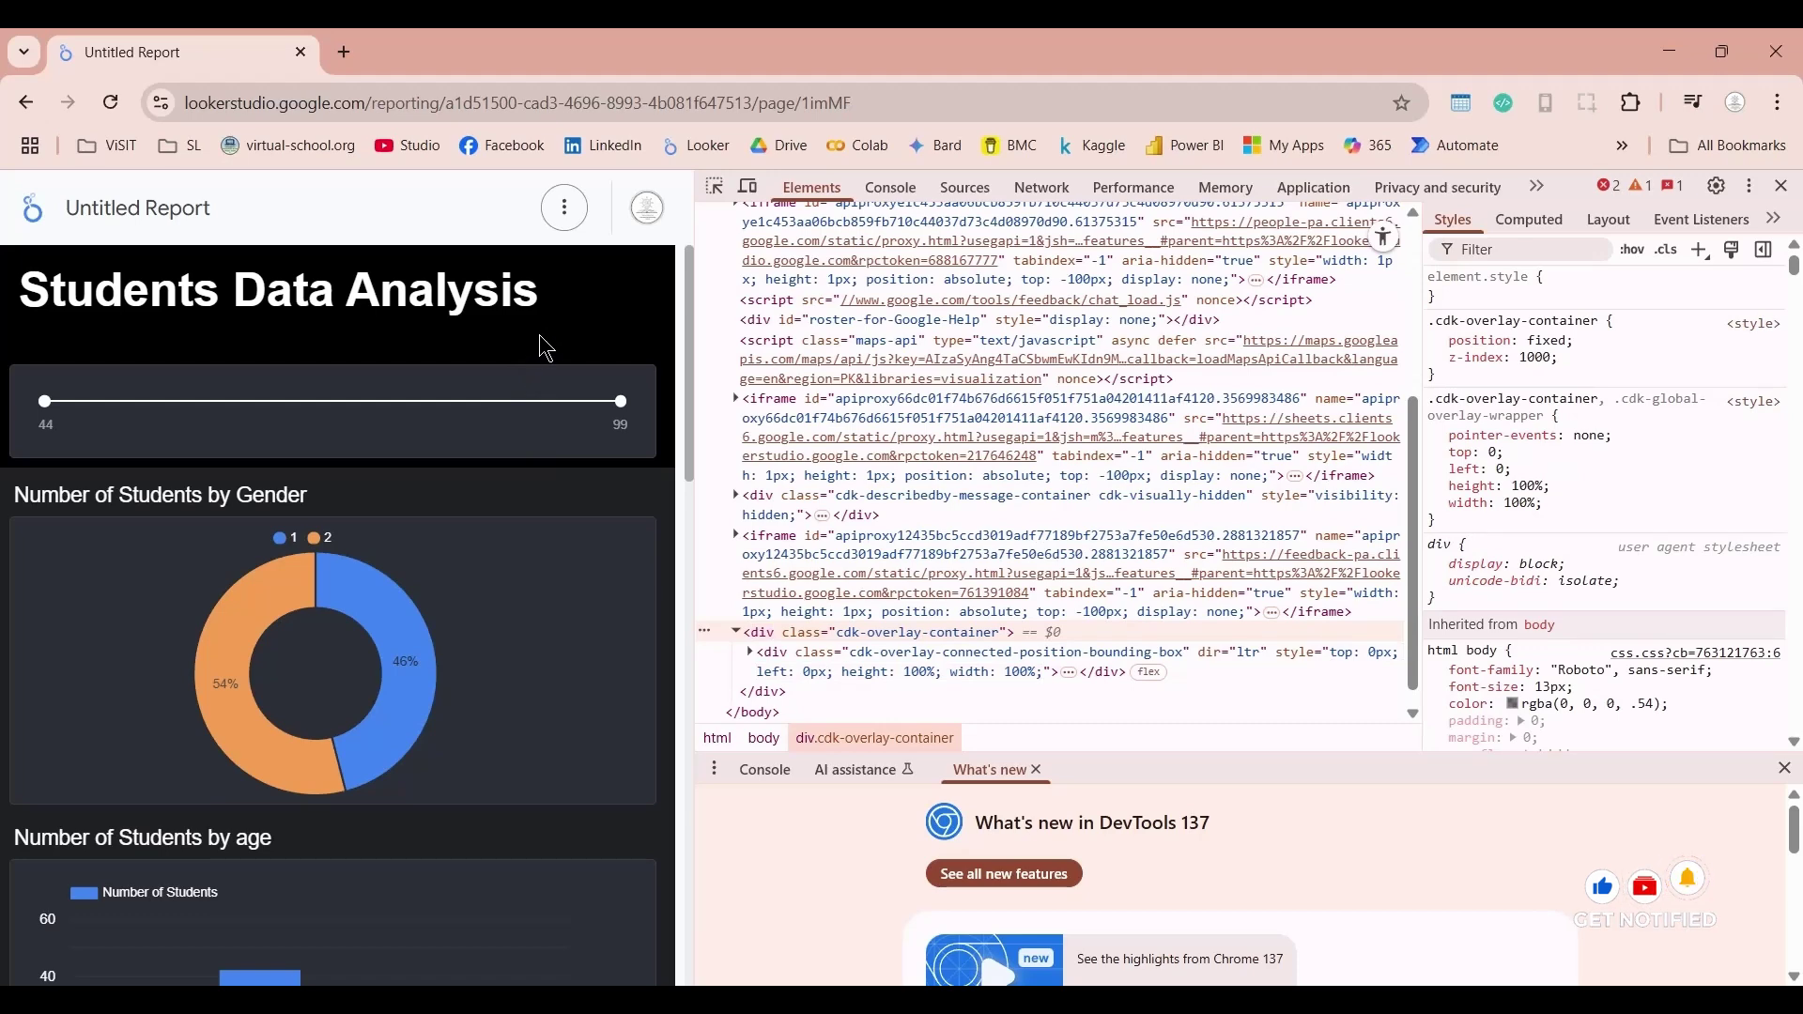
{"action": "key", "text": "F12"}
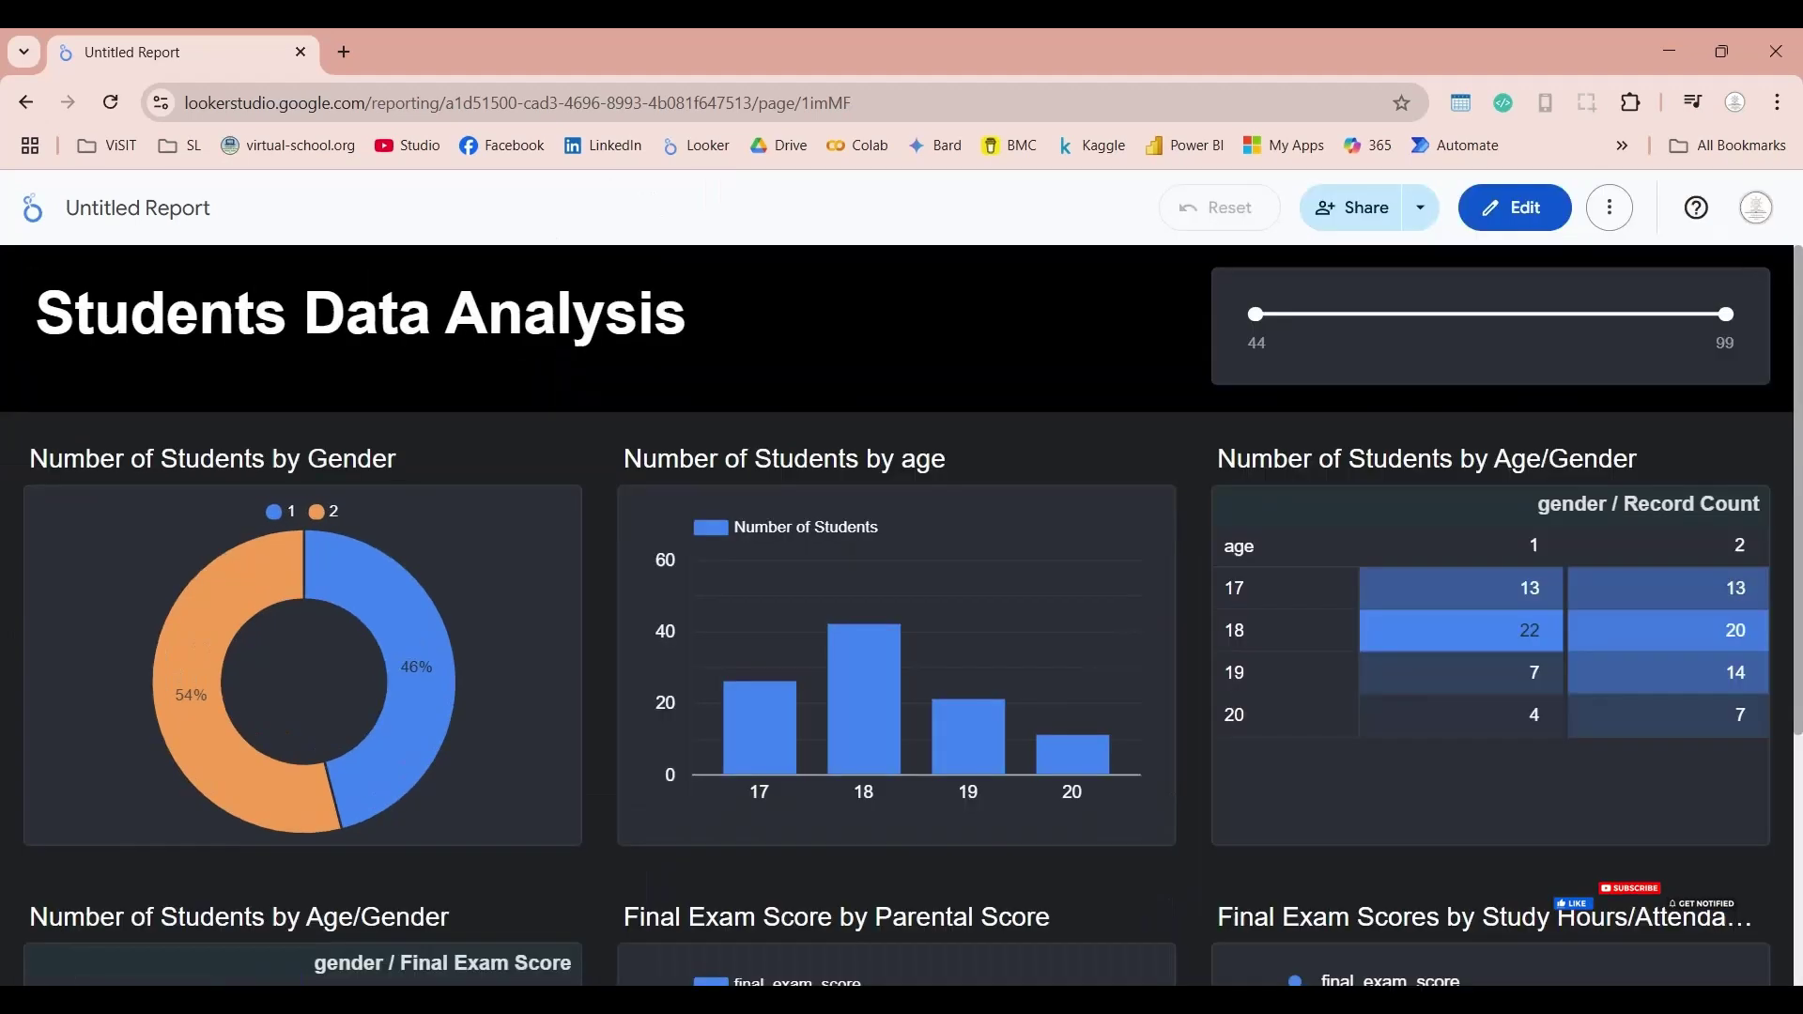
{"action": "scroll", "coordinate": [1191, 661], "scroll_direction": "down", "scroll_amount": 4}
{"action": "scroll", "coordinate": [1190, 662], "scroll_direction": "up", "scroll_amount": 4}
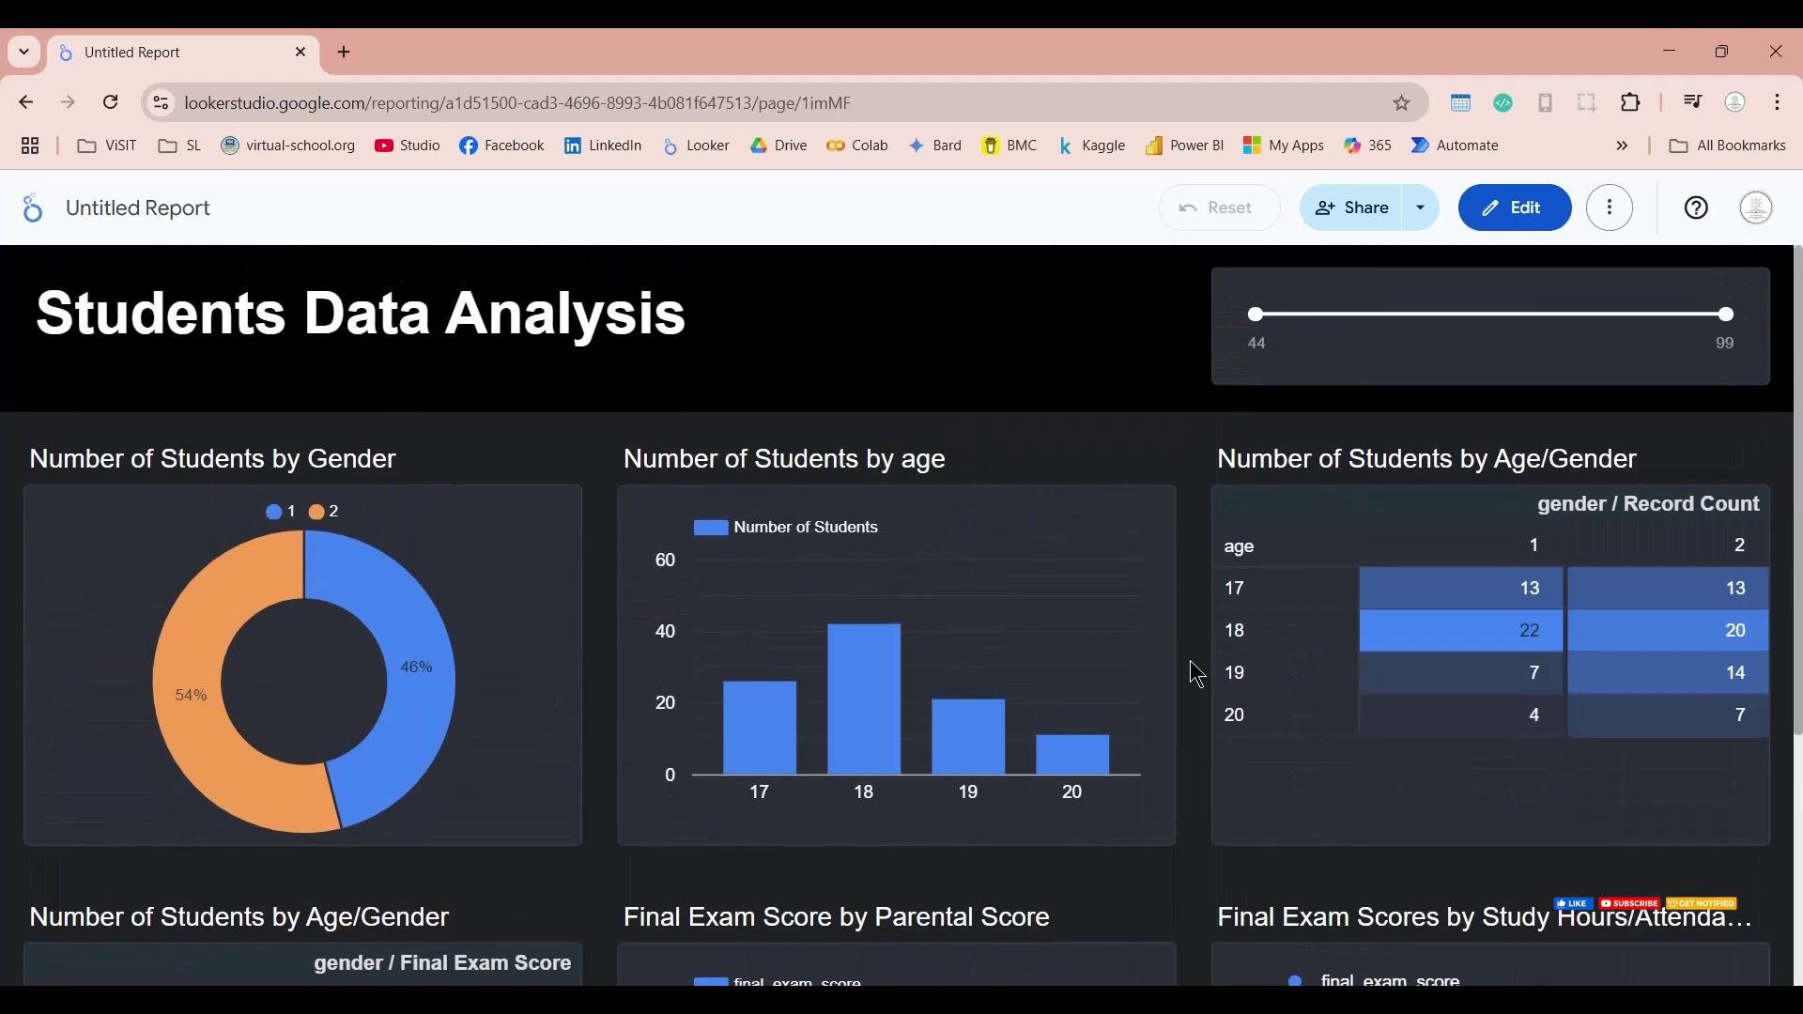